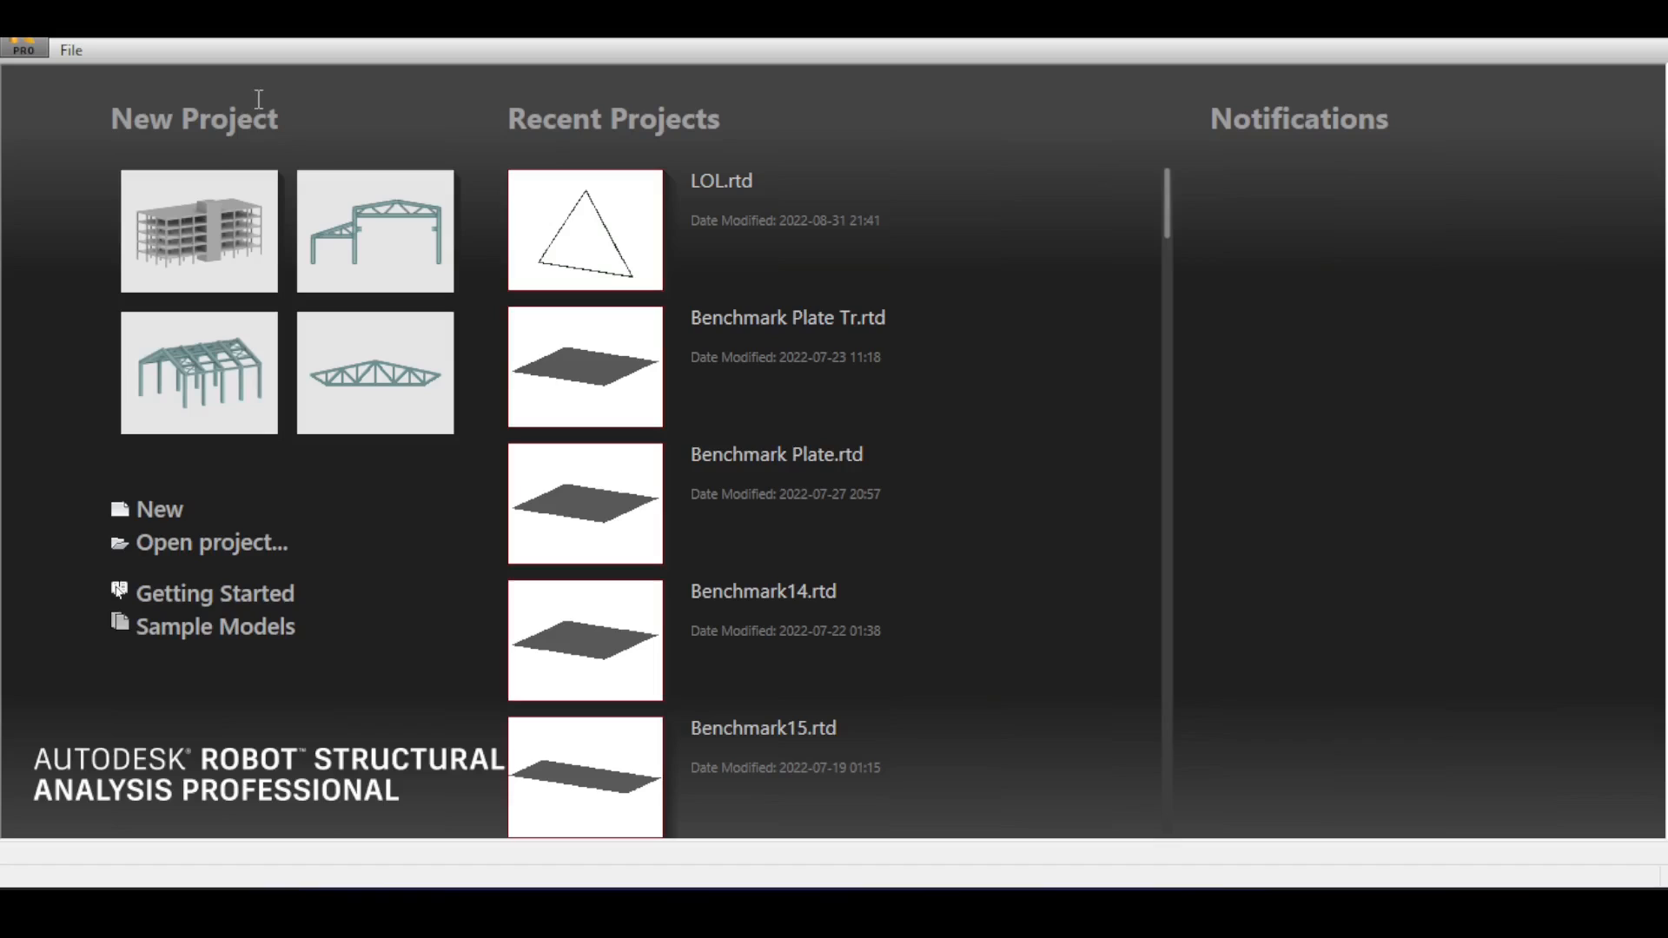
# Start a new building project and create a vertical structural axis at the origin.
pyautogui.click(249, 260)
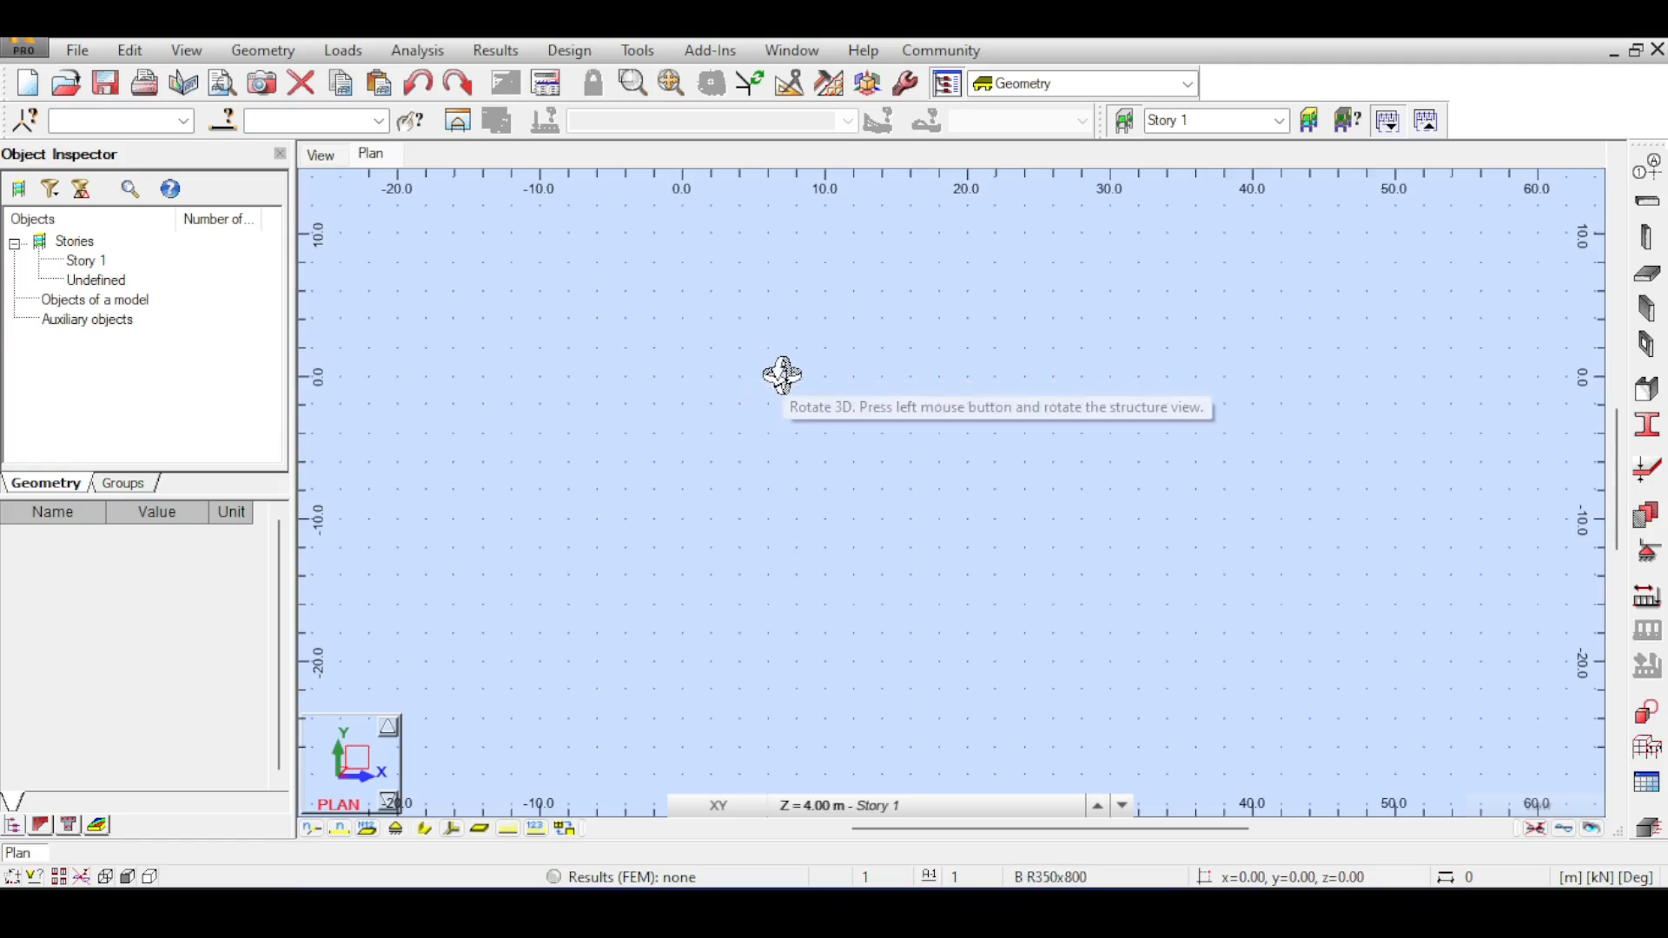
pyautogui.click(1648, 166)
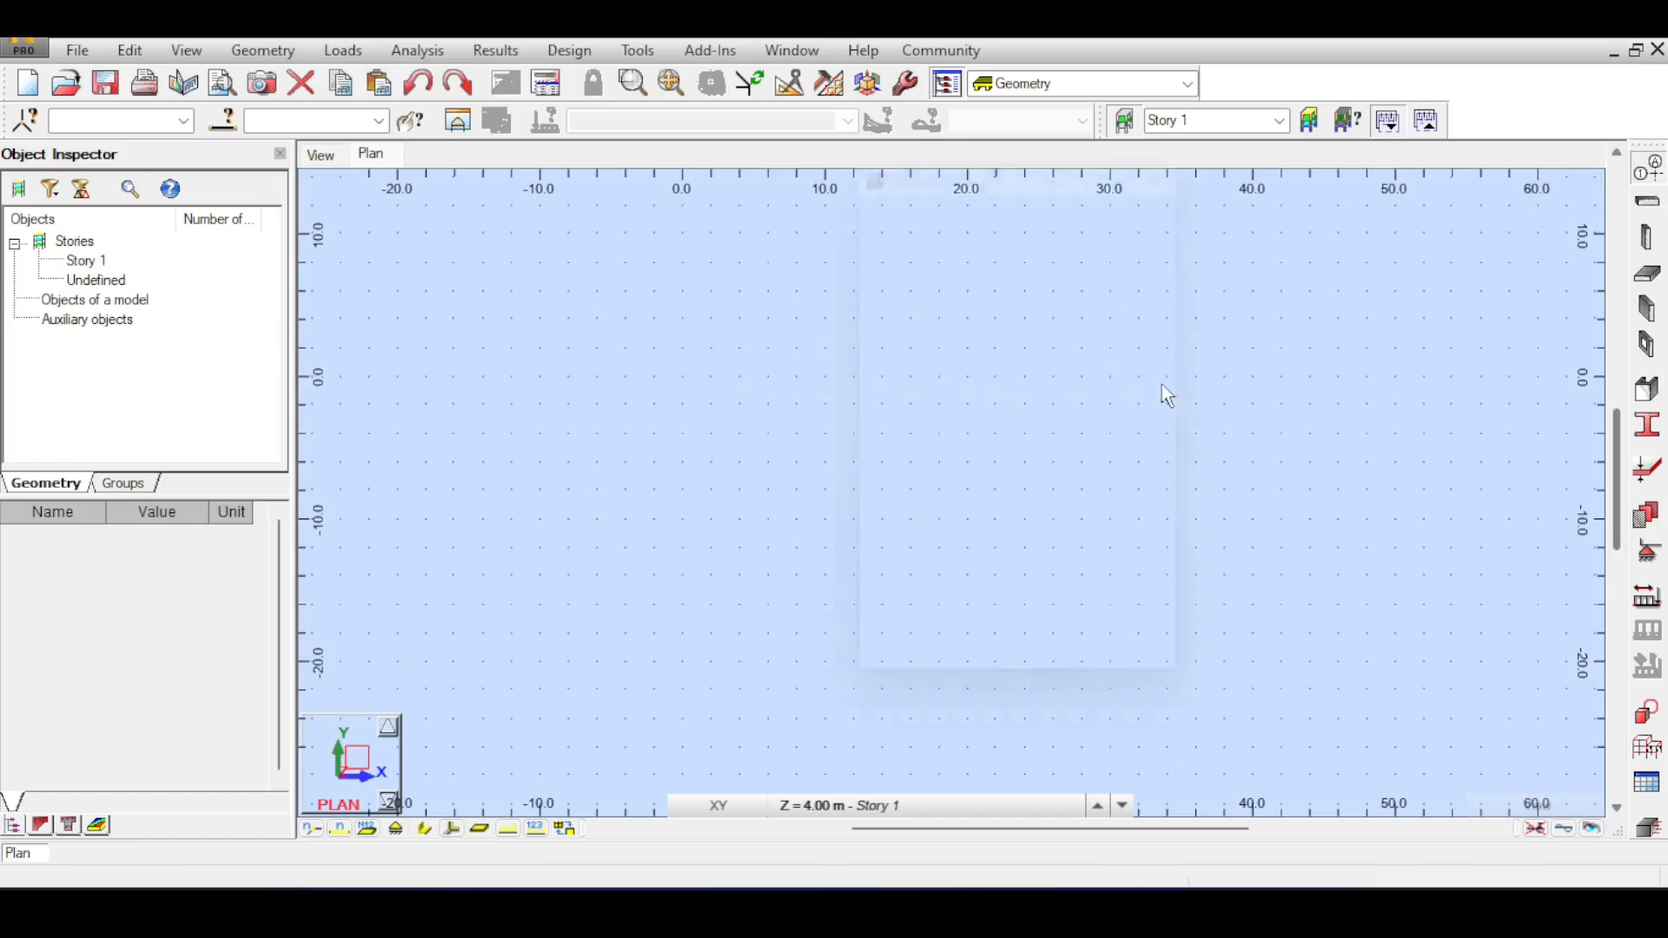
pyautogui.press('Return')
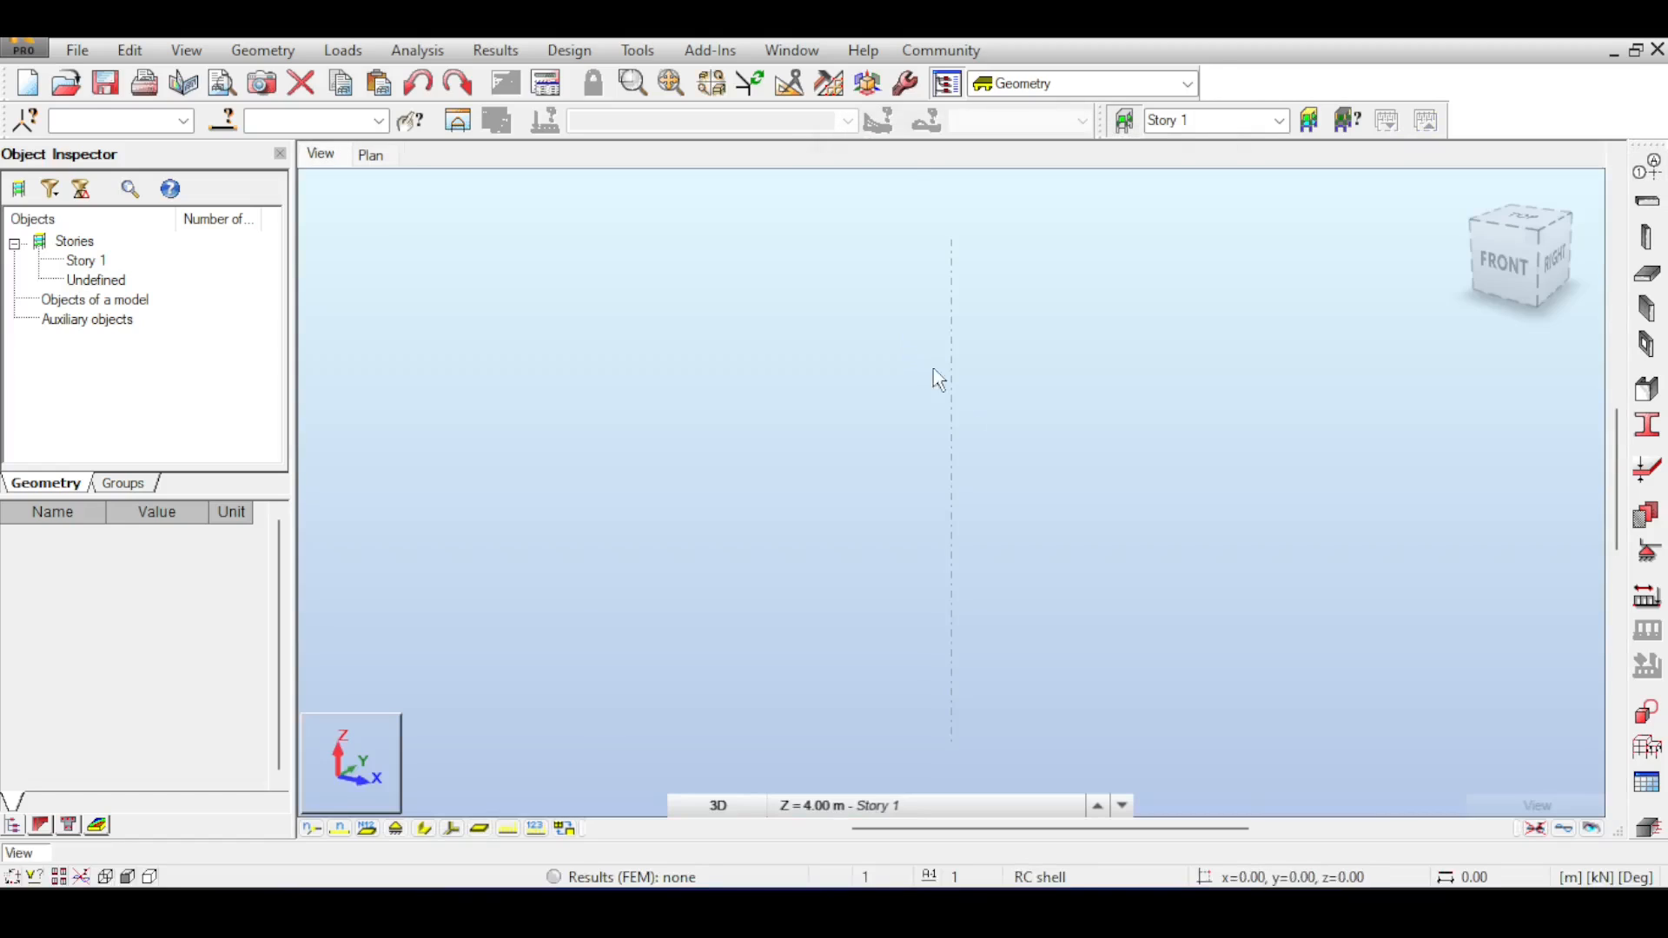
# Add an RC column with section C R350x700, starting at 0.00, 0.00, 4.00 and extending 4.00 m down.
pyautogui.click(1647, 236)
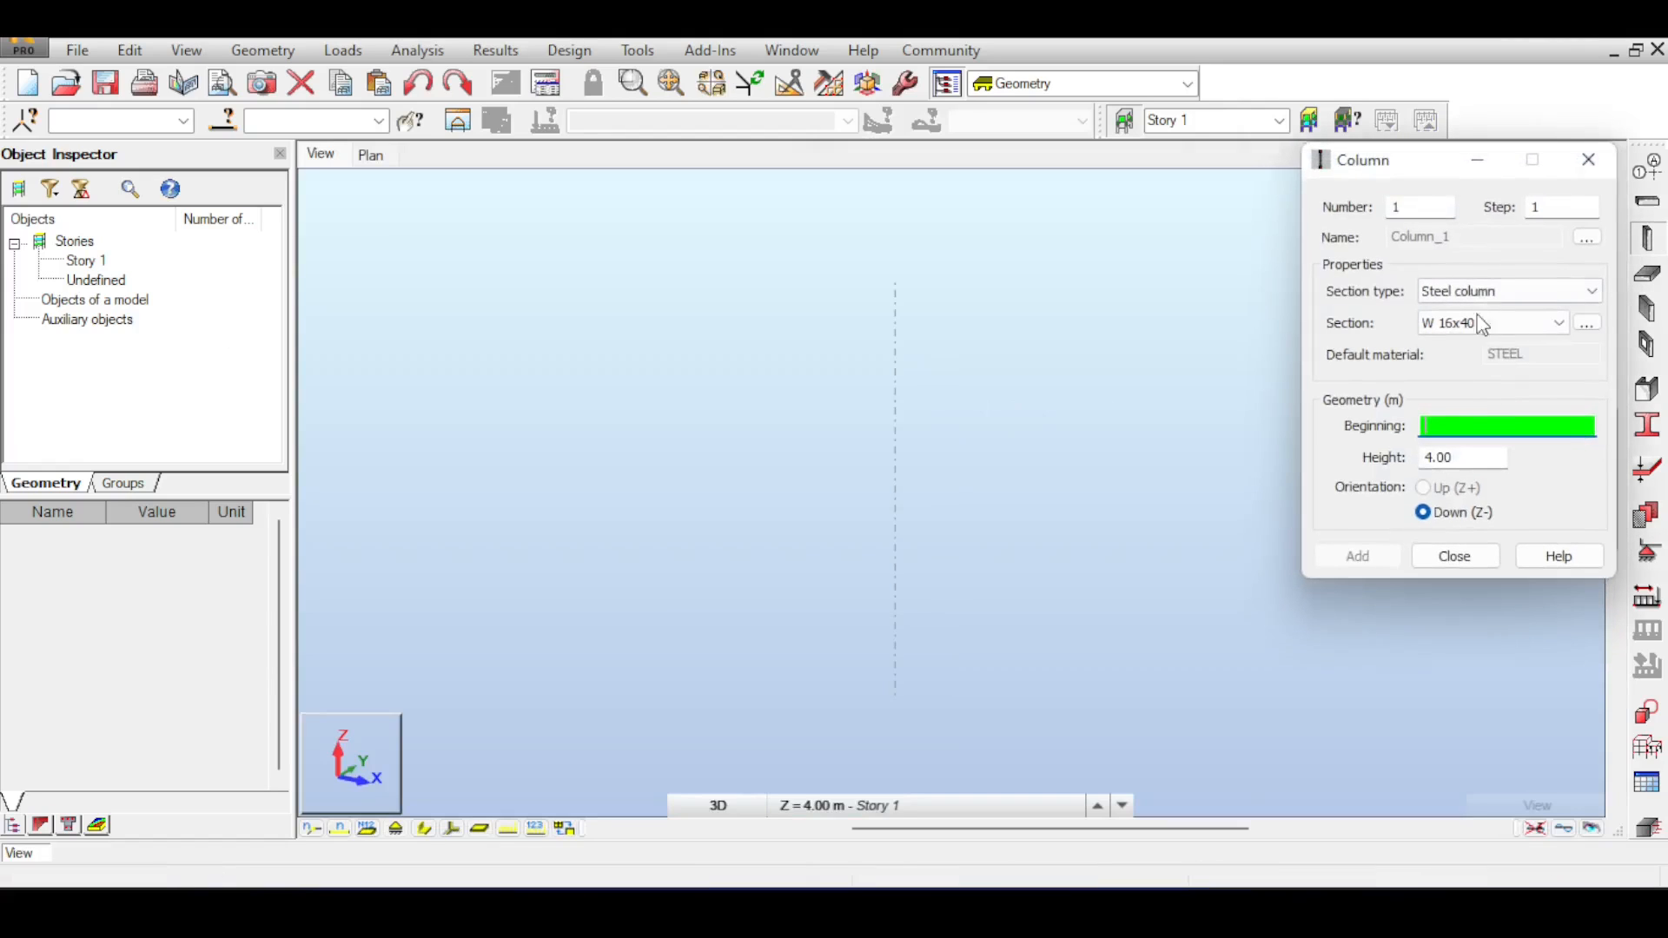
pyautogui.click(1494, 293)
pyautogui.click(1467, 325)
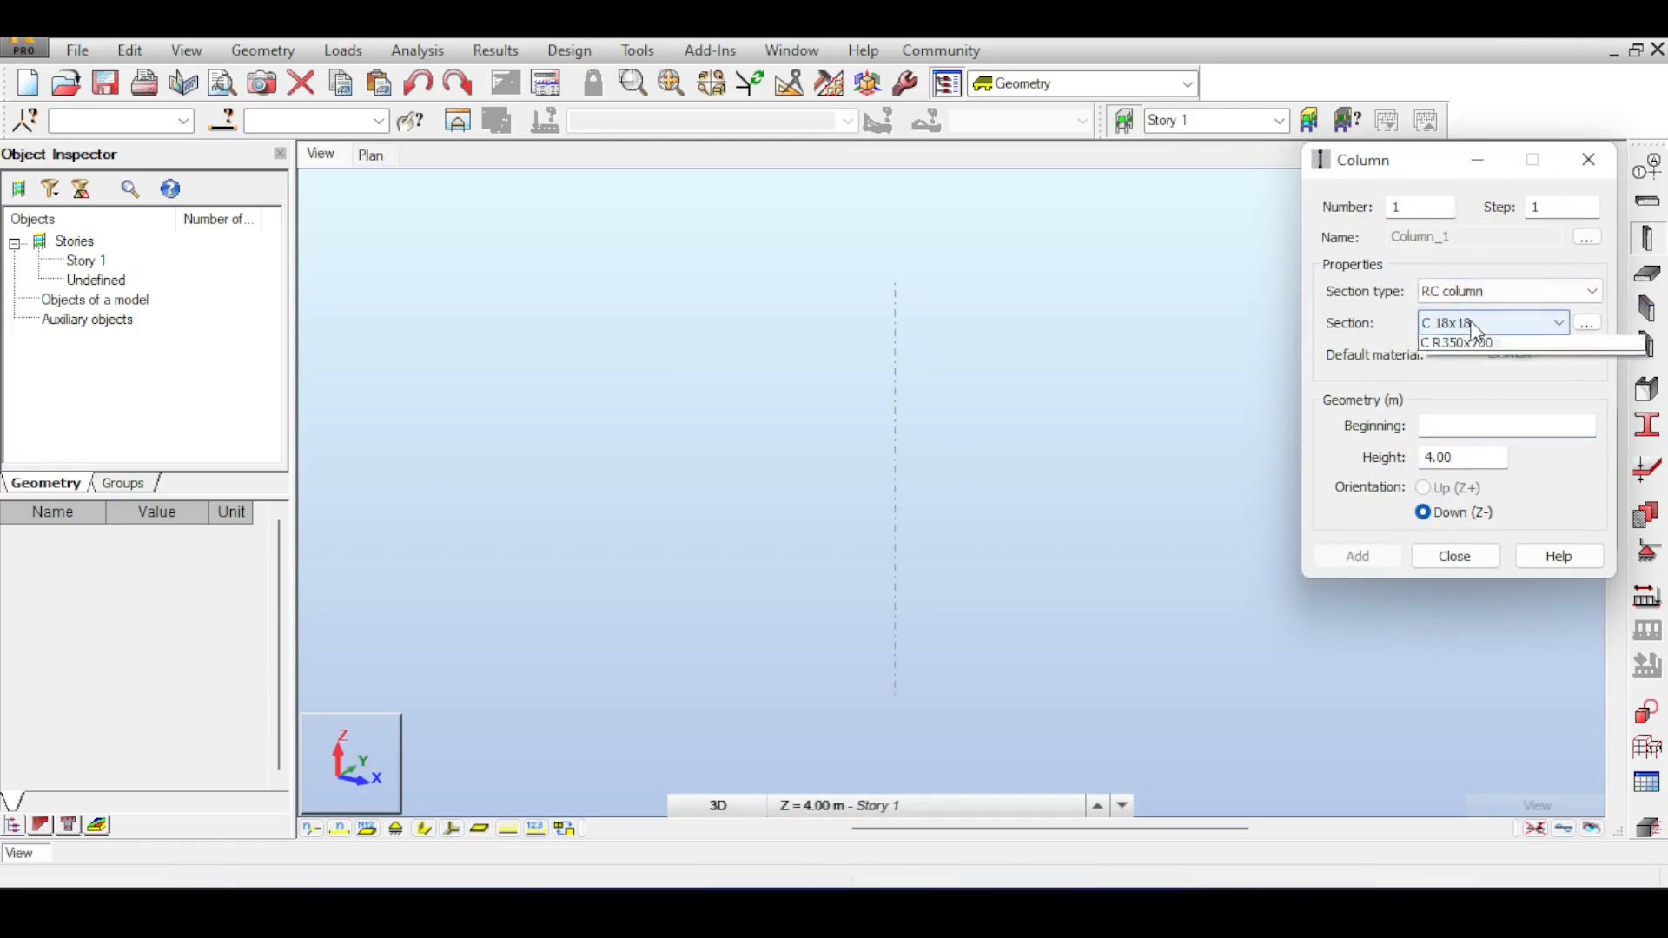
pyautogui.click(1494, 323)
pyautogui.click(1466, 343)
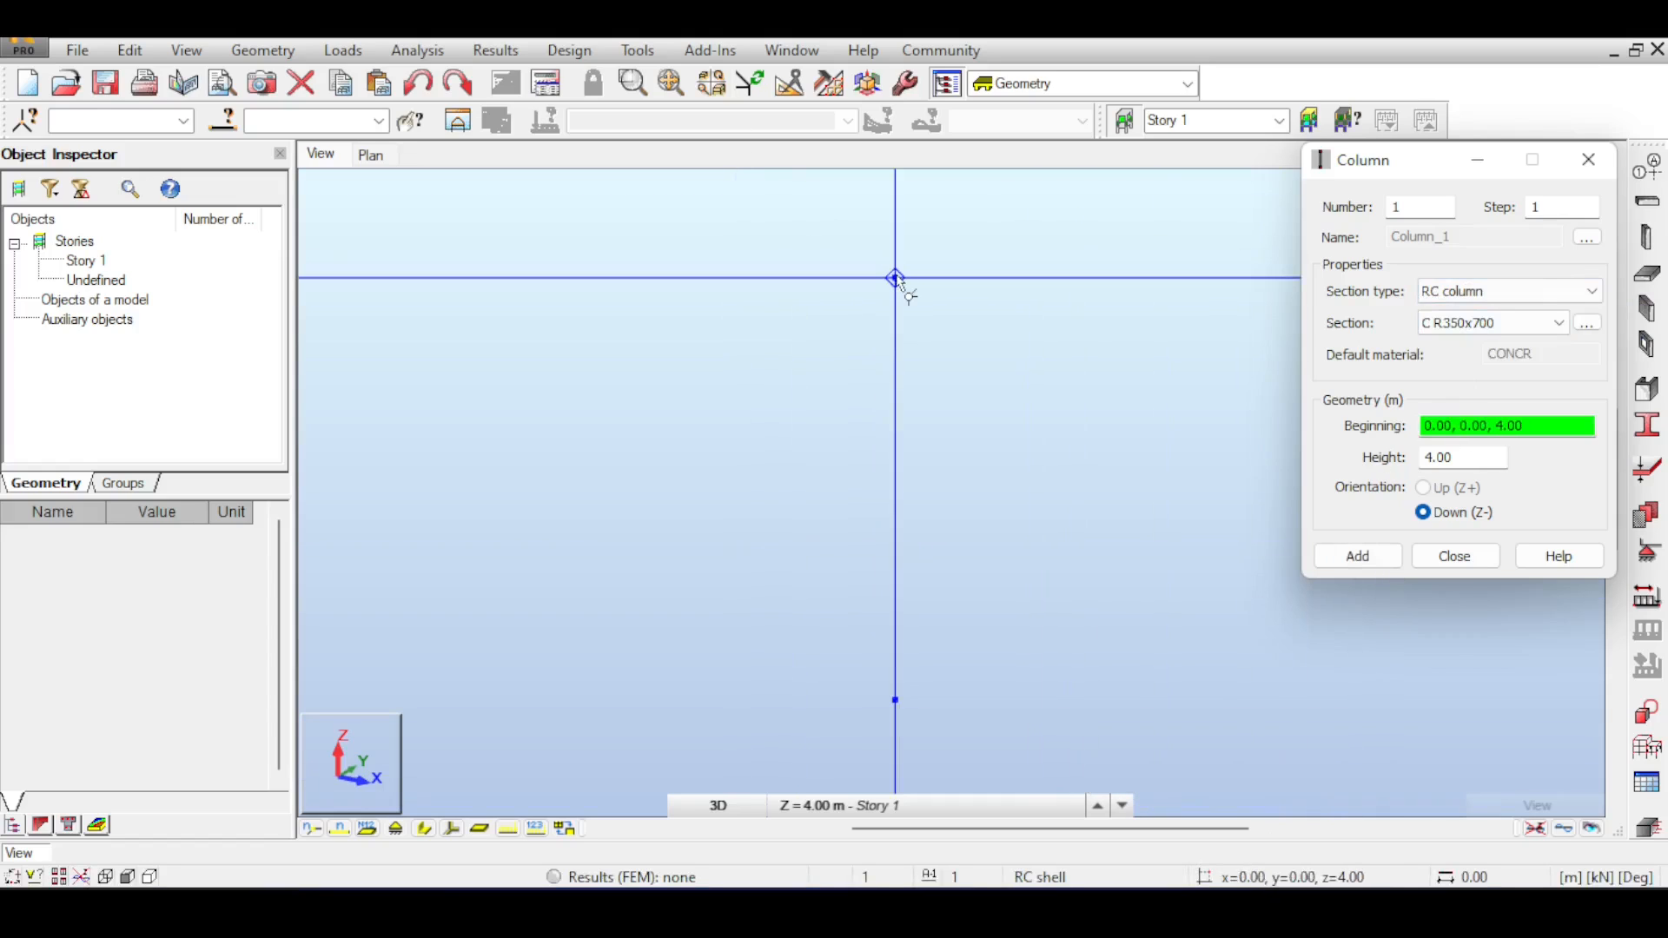
pyautogui.click(895, 279)
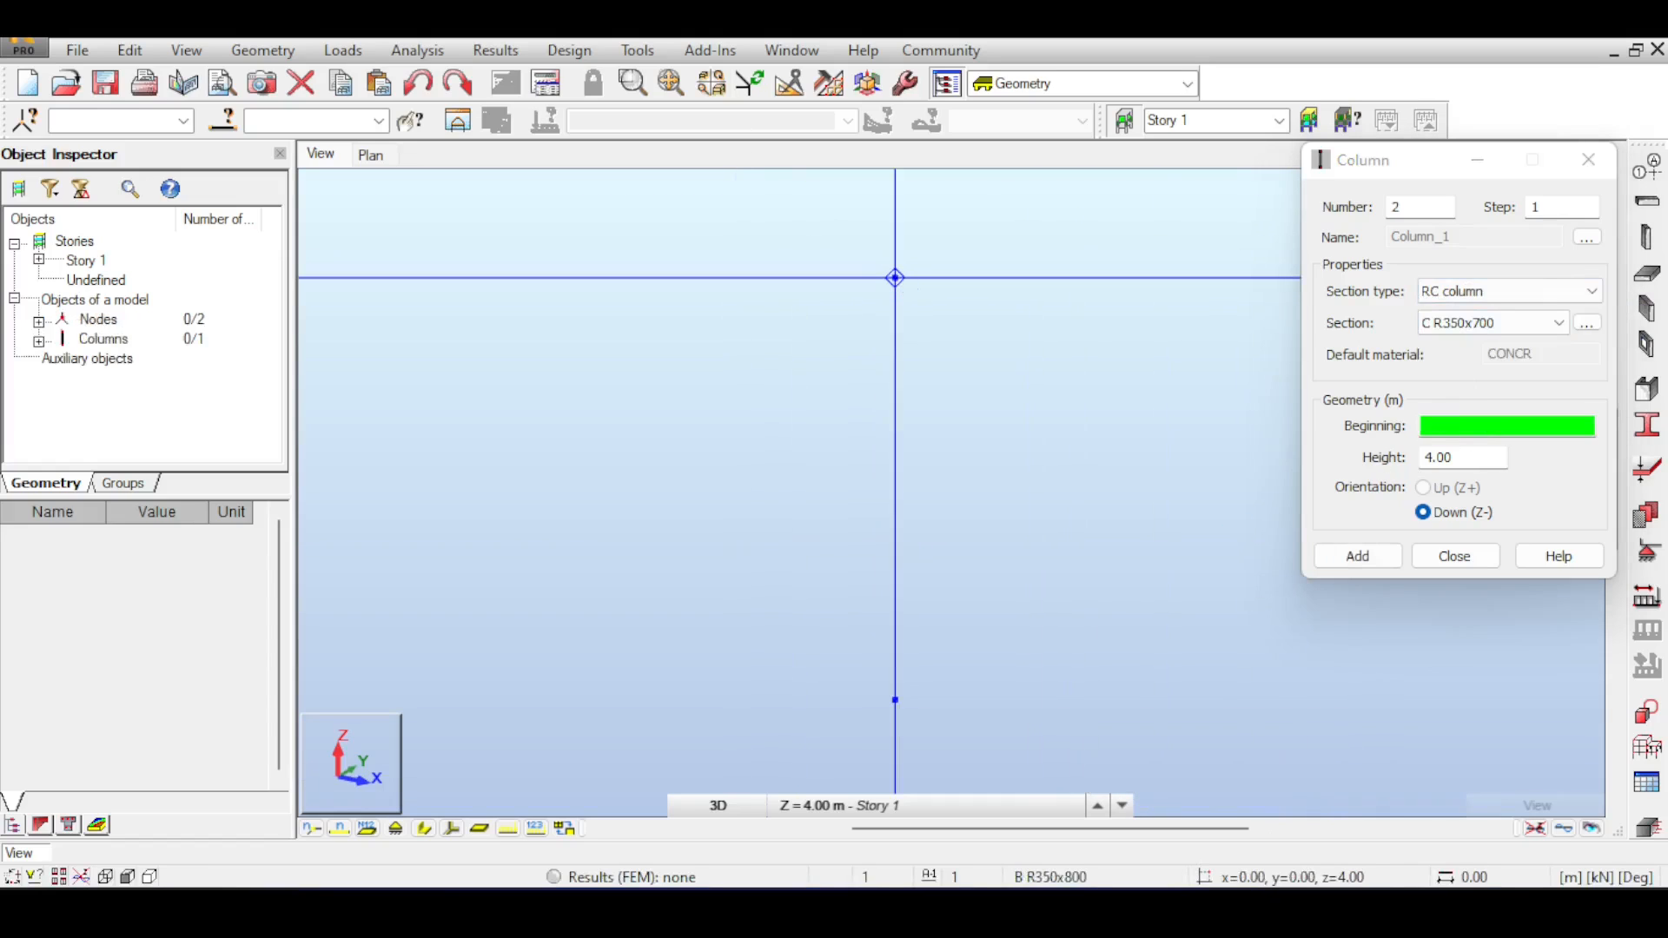
pyautogui.click(1480, 564)
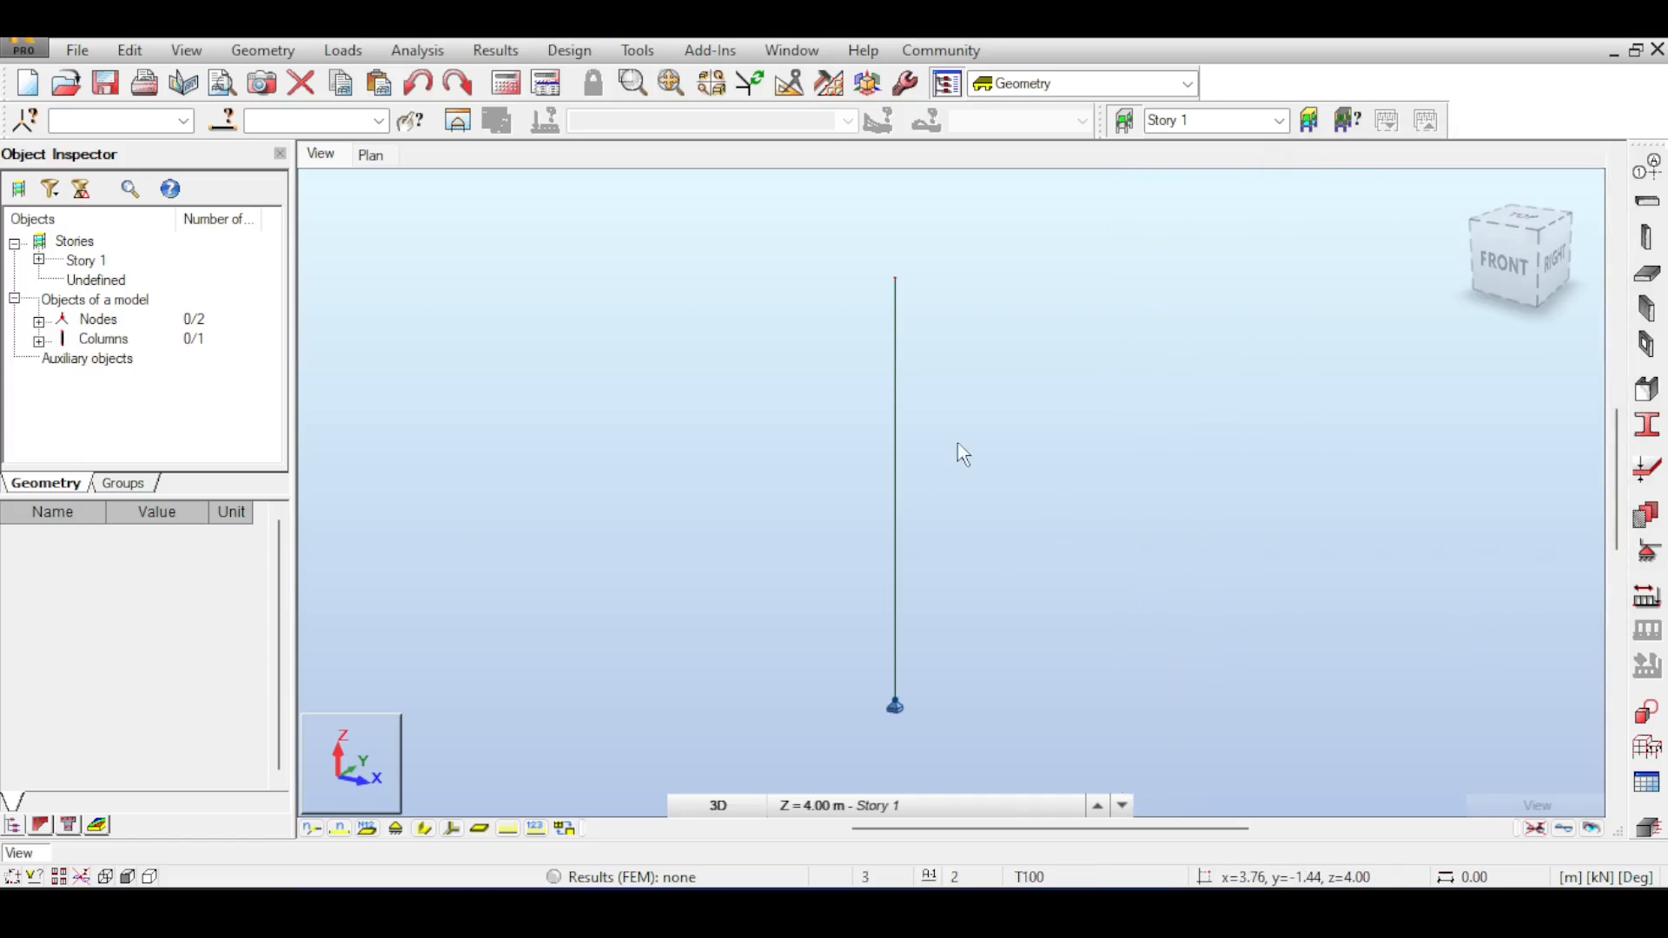
# Assign a Fixed nodal support to the base node of the column.
pyautogui.click(1648, 550)
pyautogui.click(966, 295)
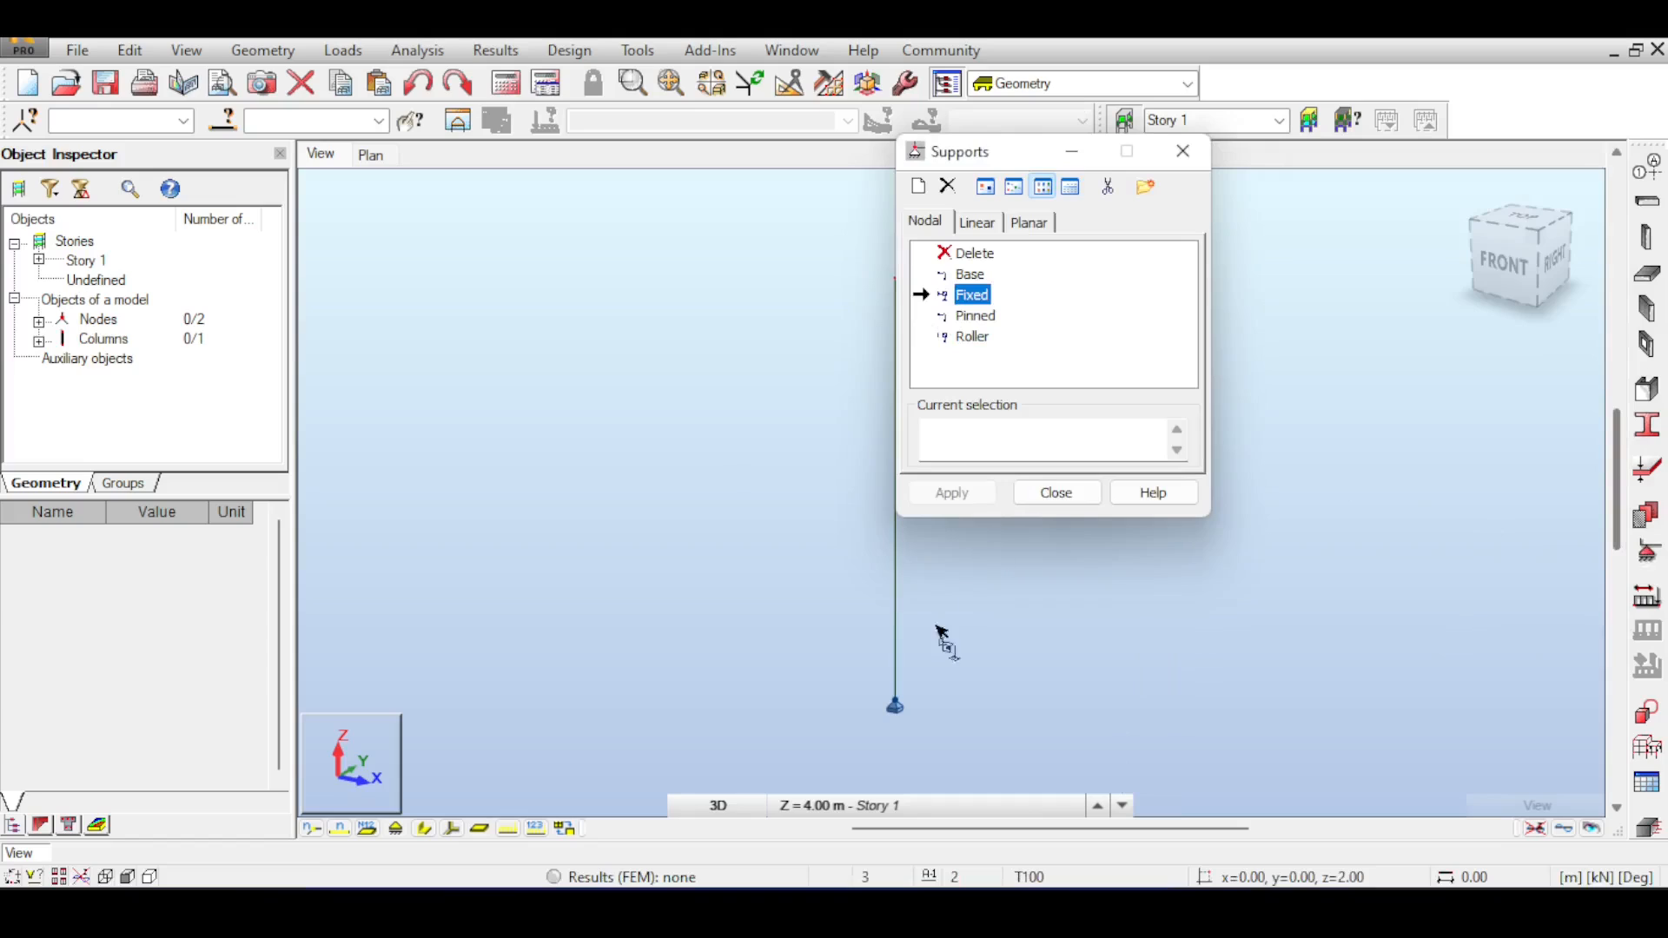
pyautogui.click(898, 704)
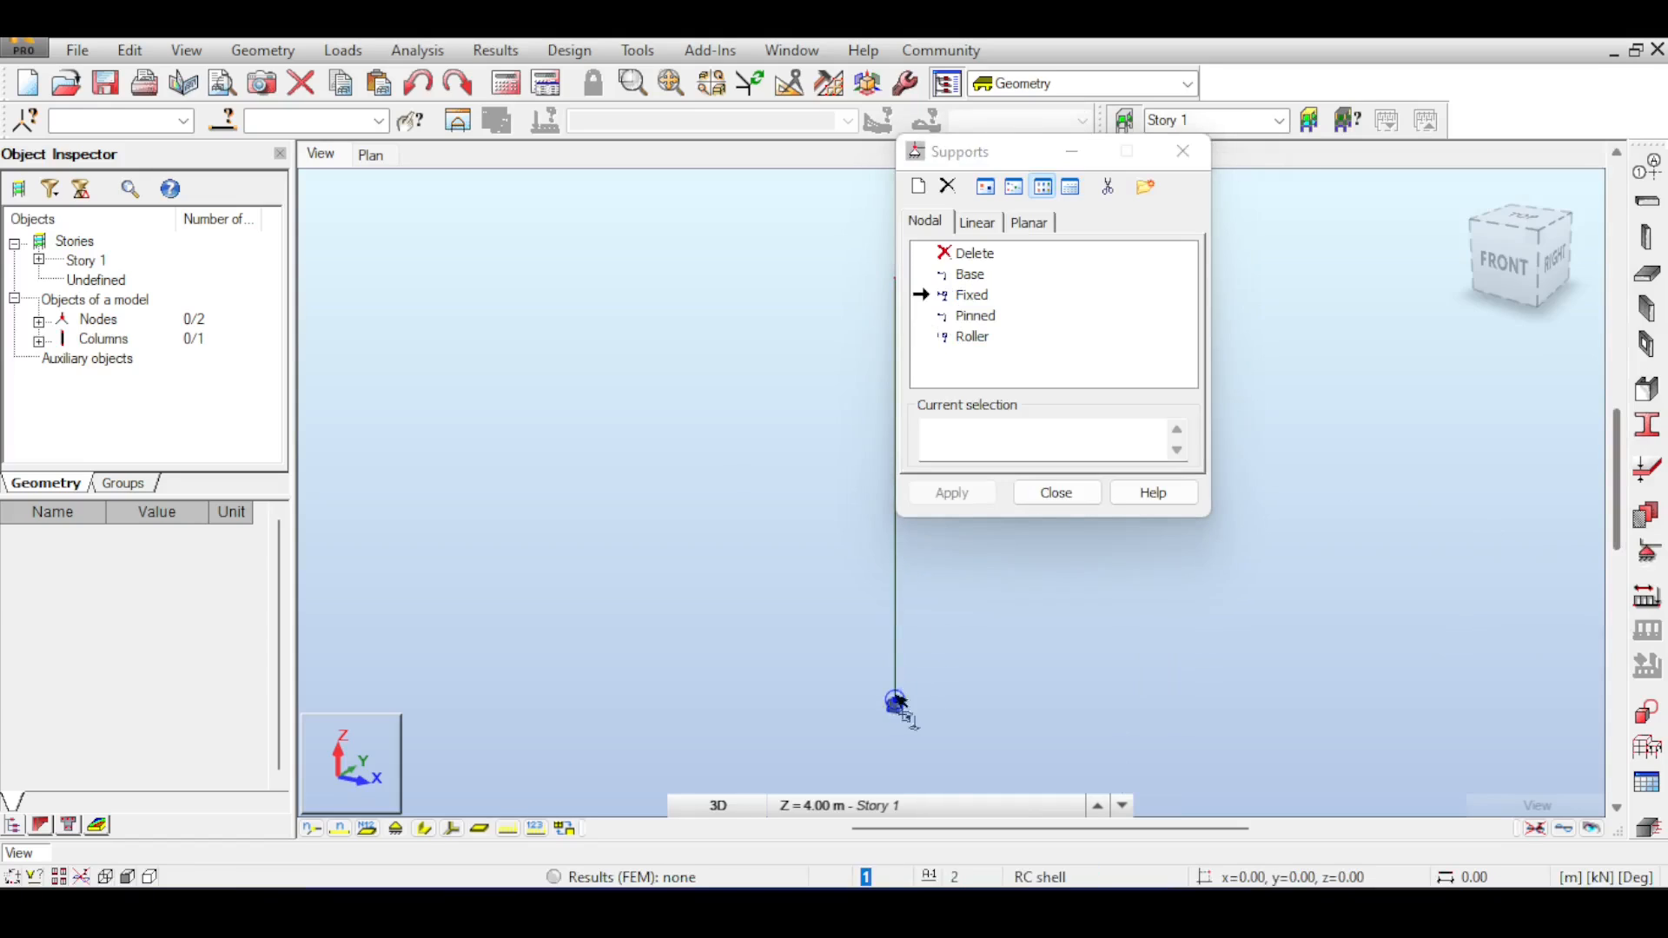
pyautogui.click(1020, 497)
# Copy Story 1 upward to form a seven-story column, with each story 4.00 m high.
pyautogui.click(66, 260)
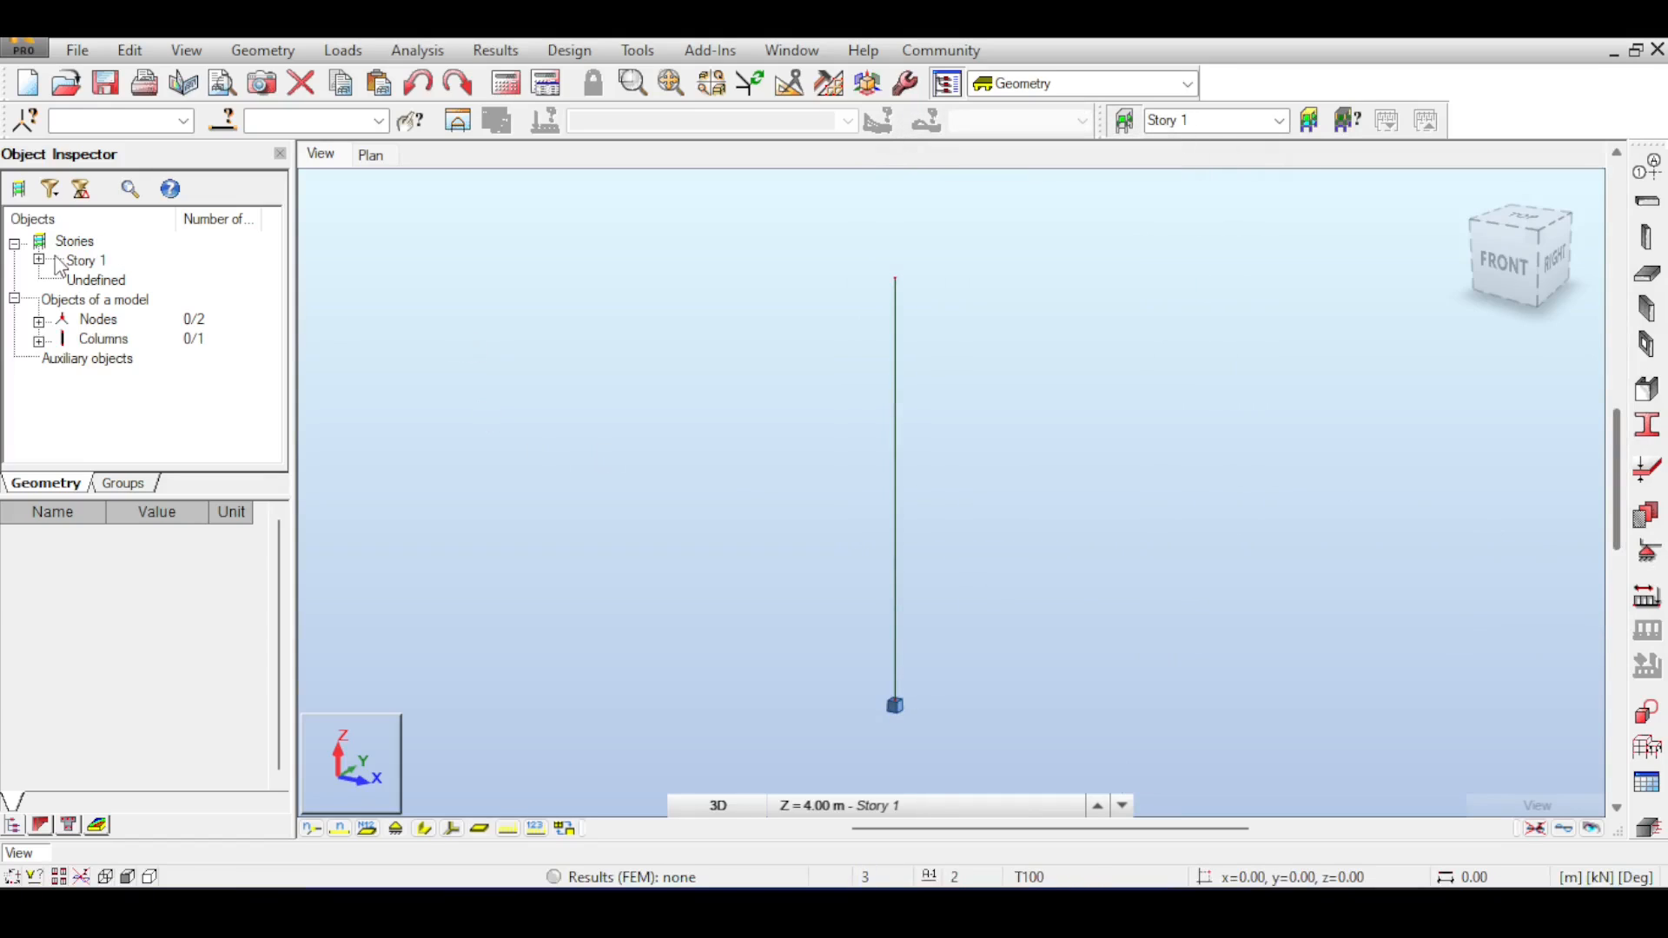
pyautogui.rightClick(64, 261)
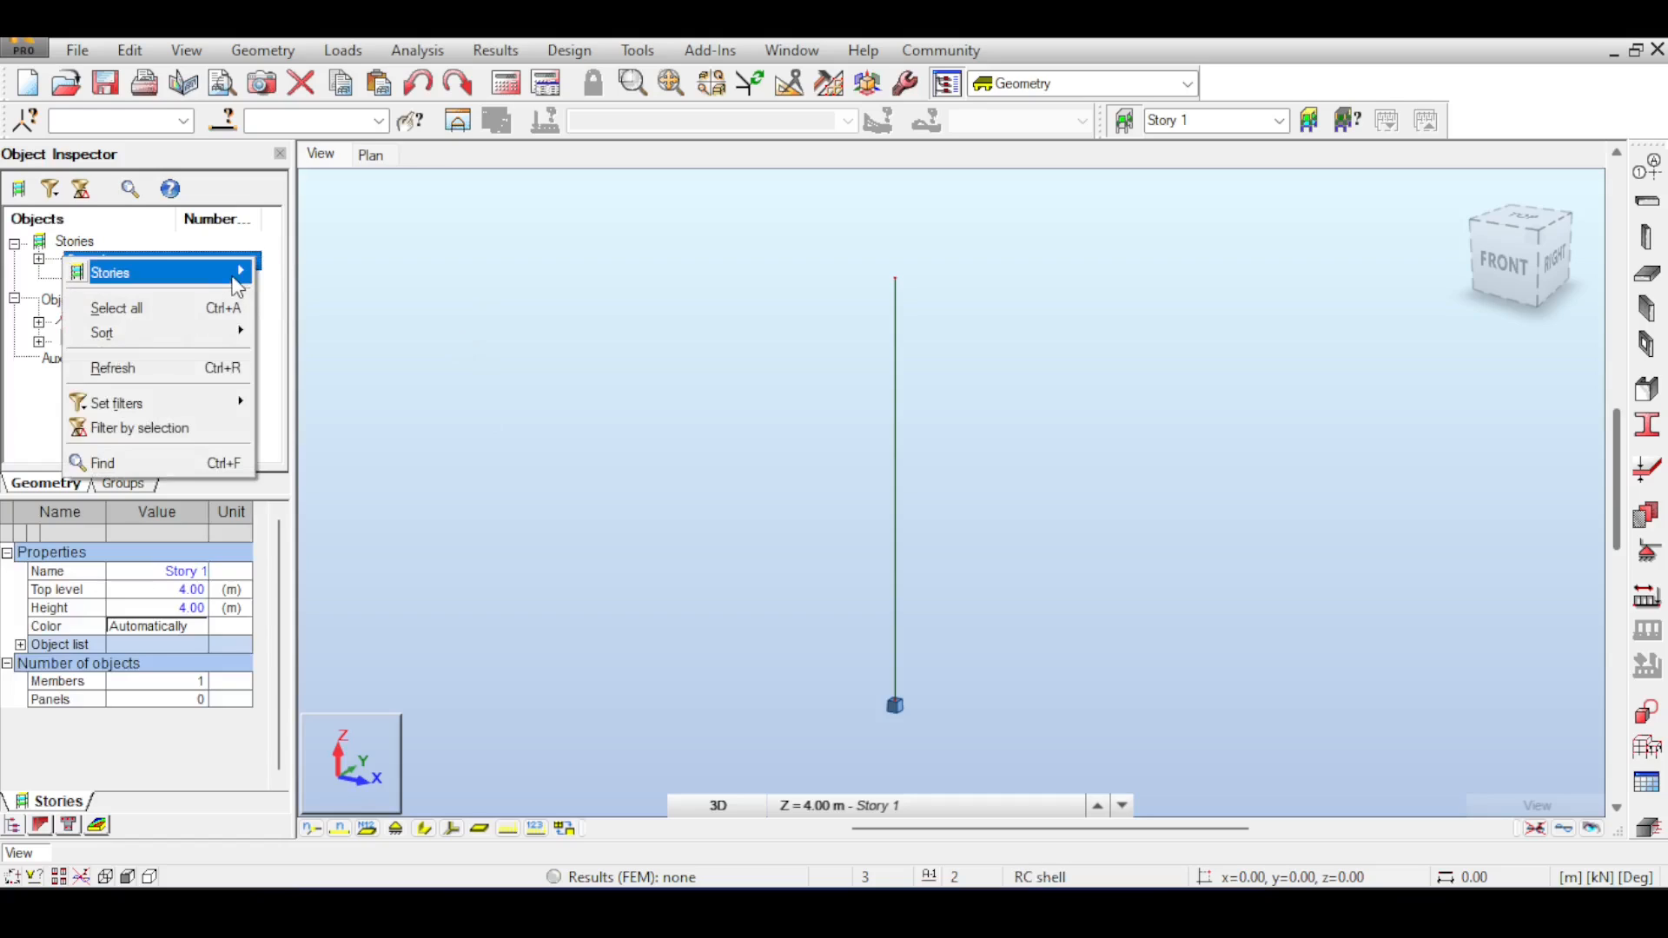
pyautogui.moveTo(173, 272)
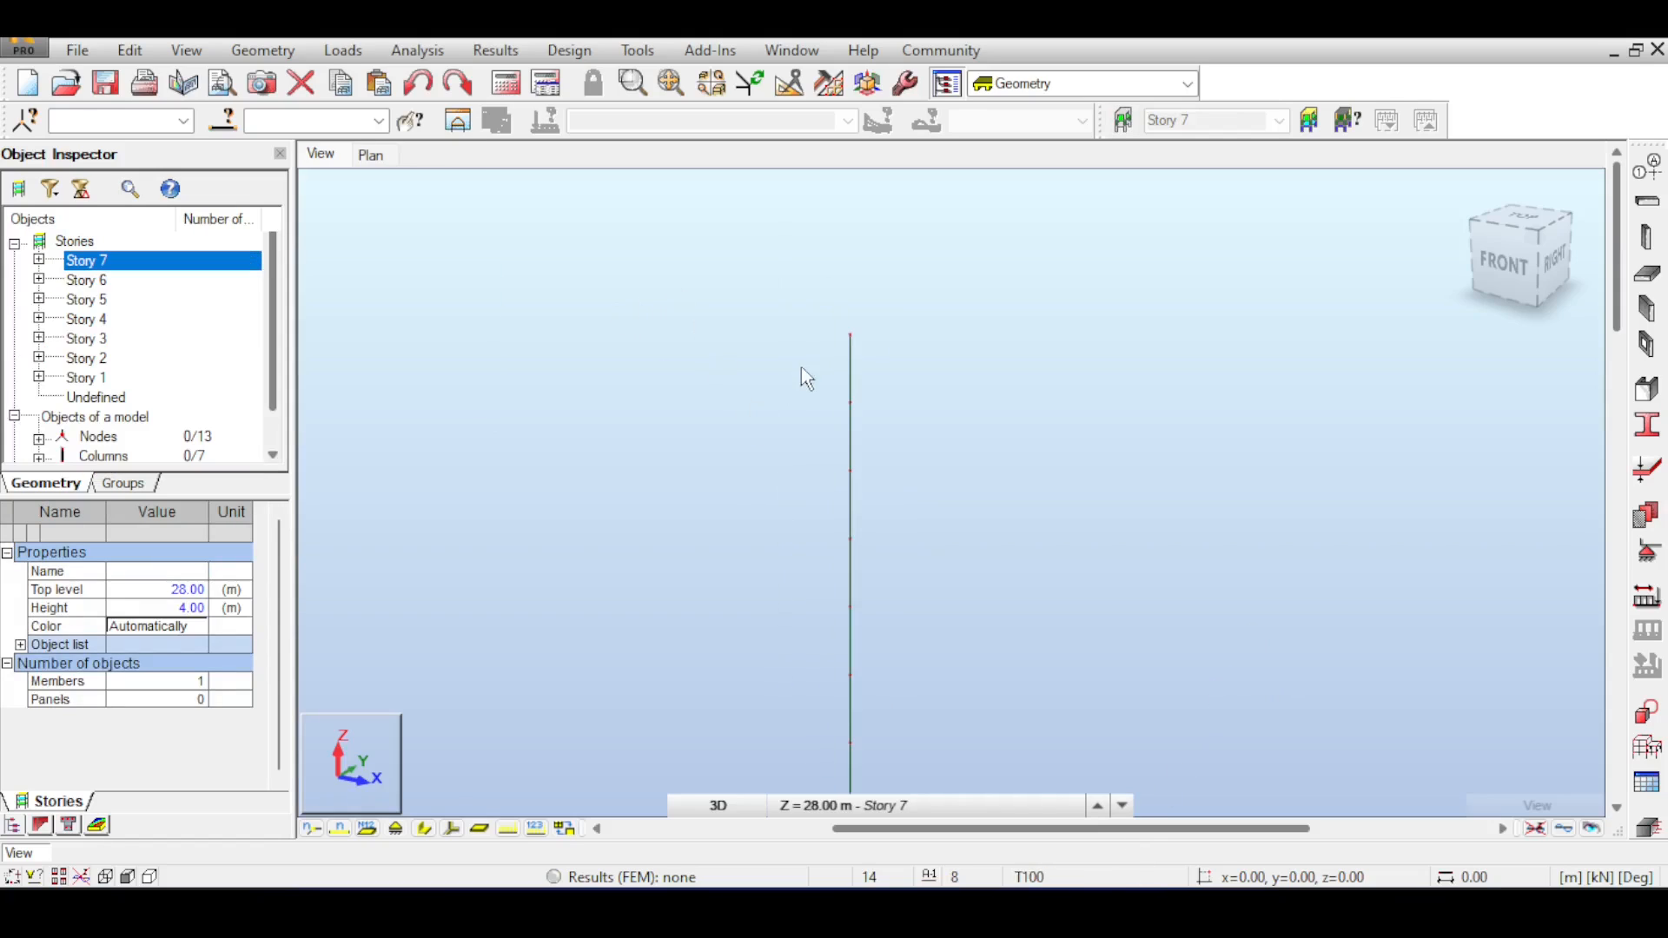
pyautogui.moveTo(726, 264); pyautogui.dragTo(992, 753)
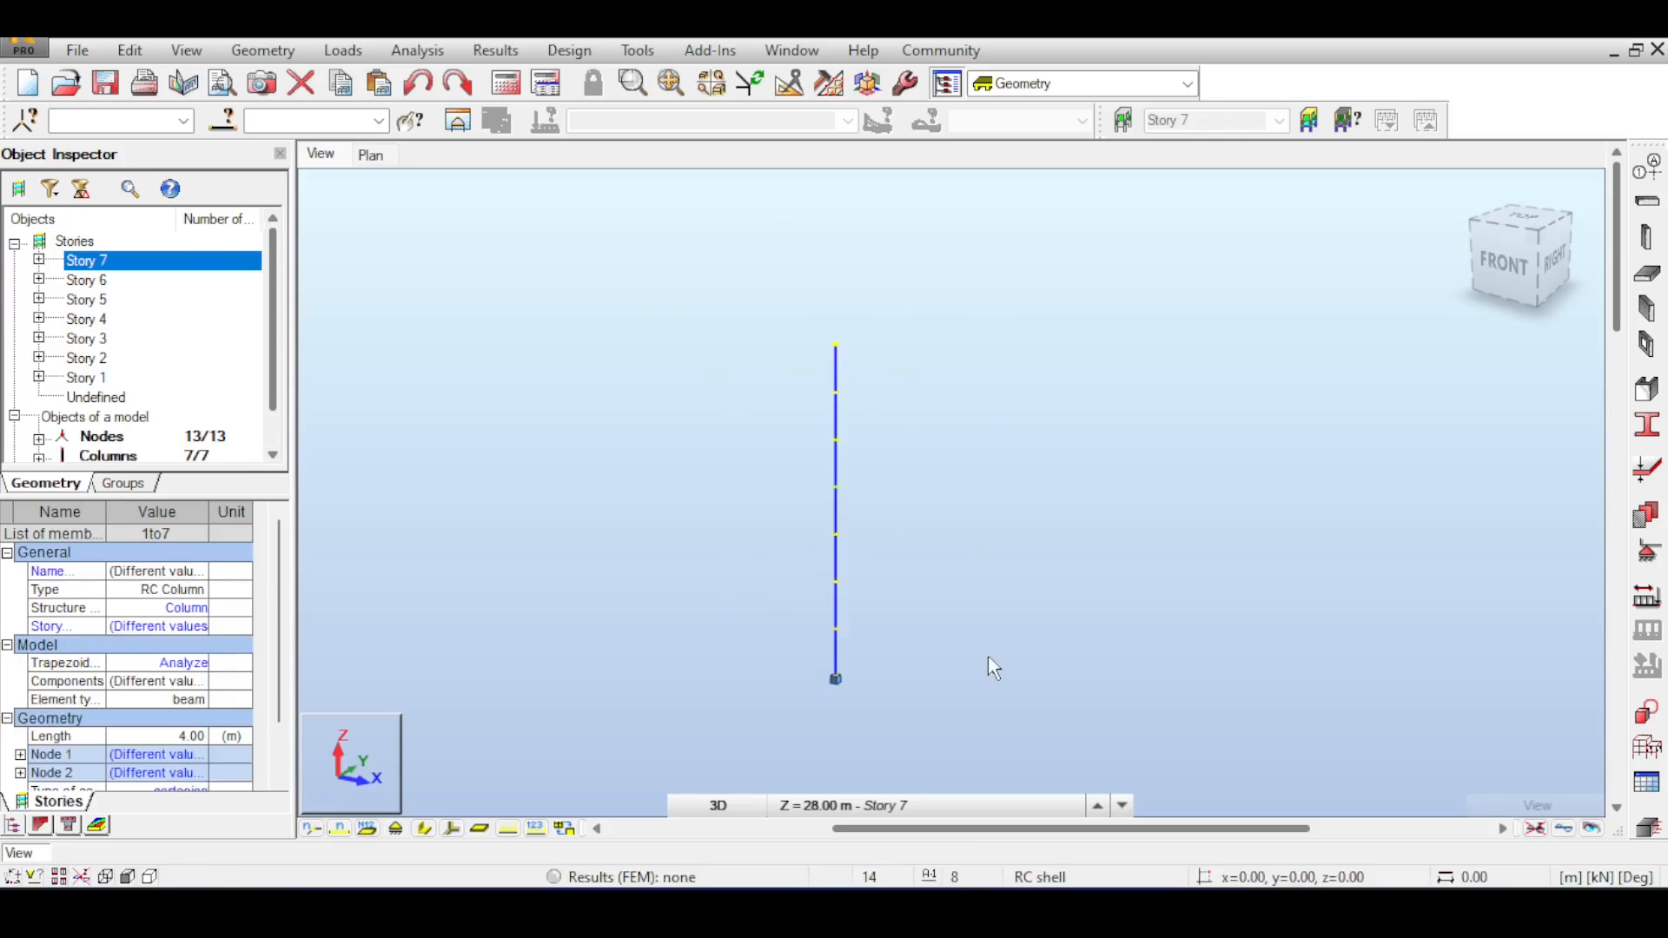
pyautogui.click(1028, 588)
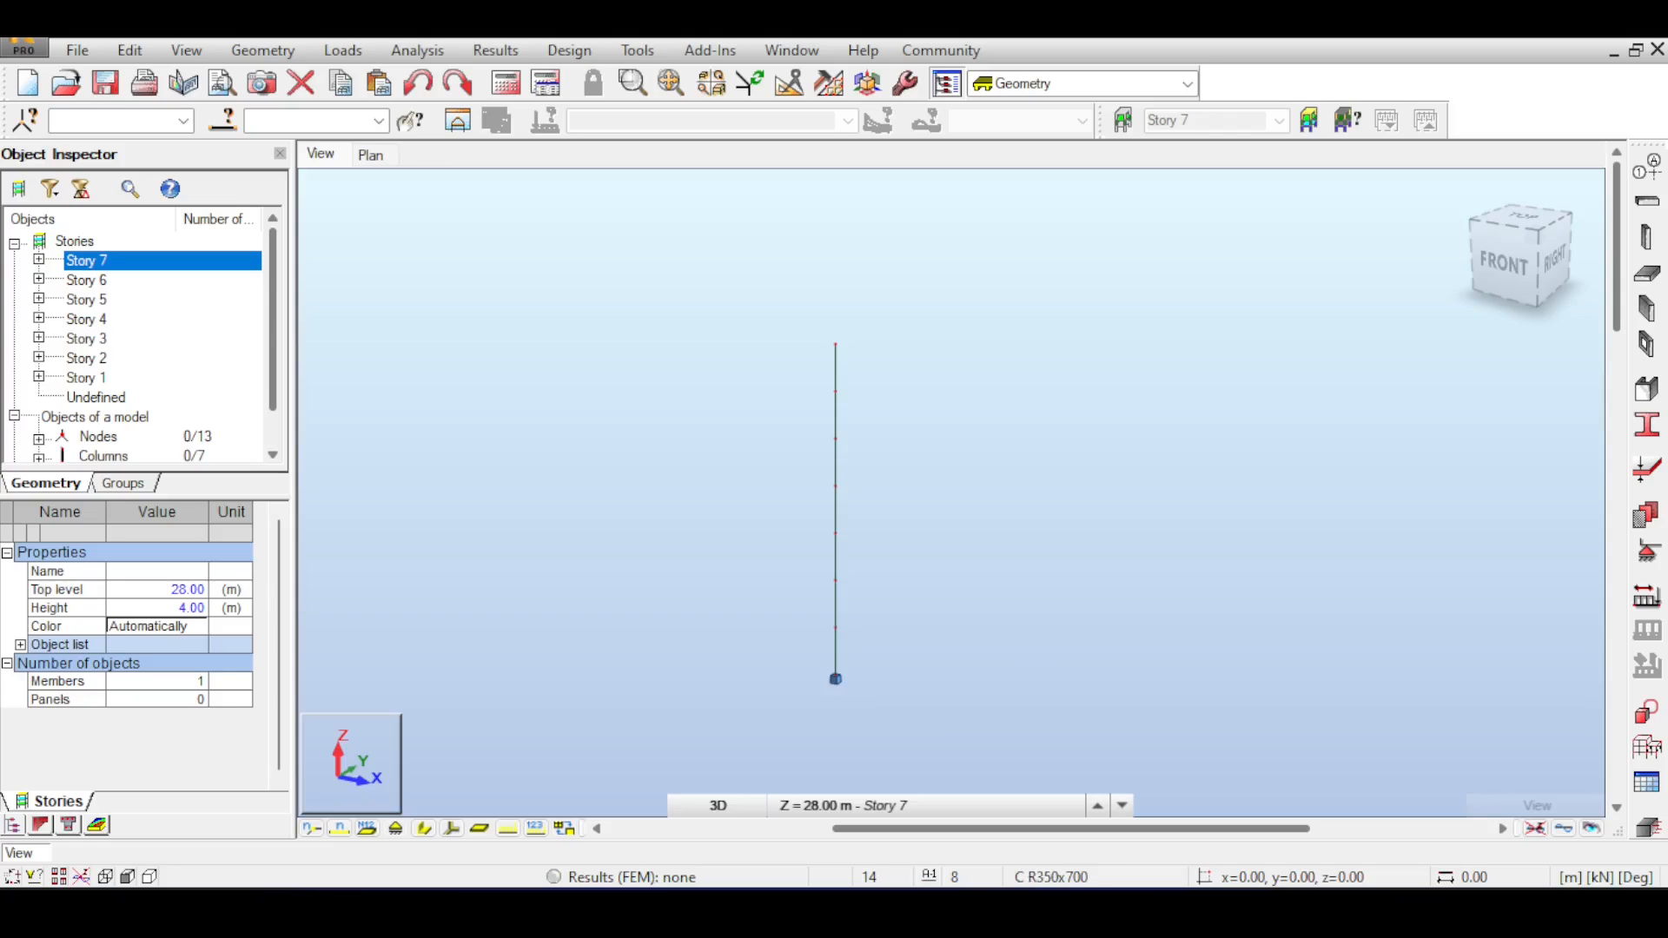
# Add a load case named DL1 with dead nature.
pyautogui.click(1647, 597)
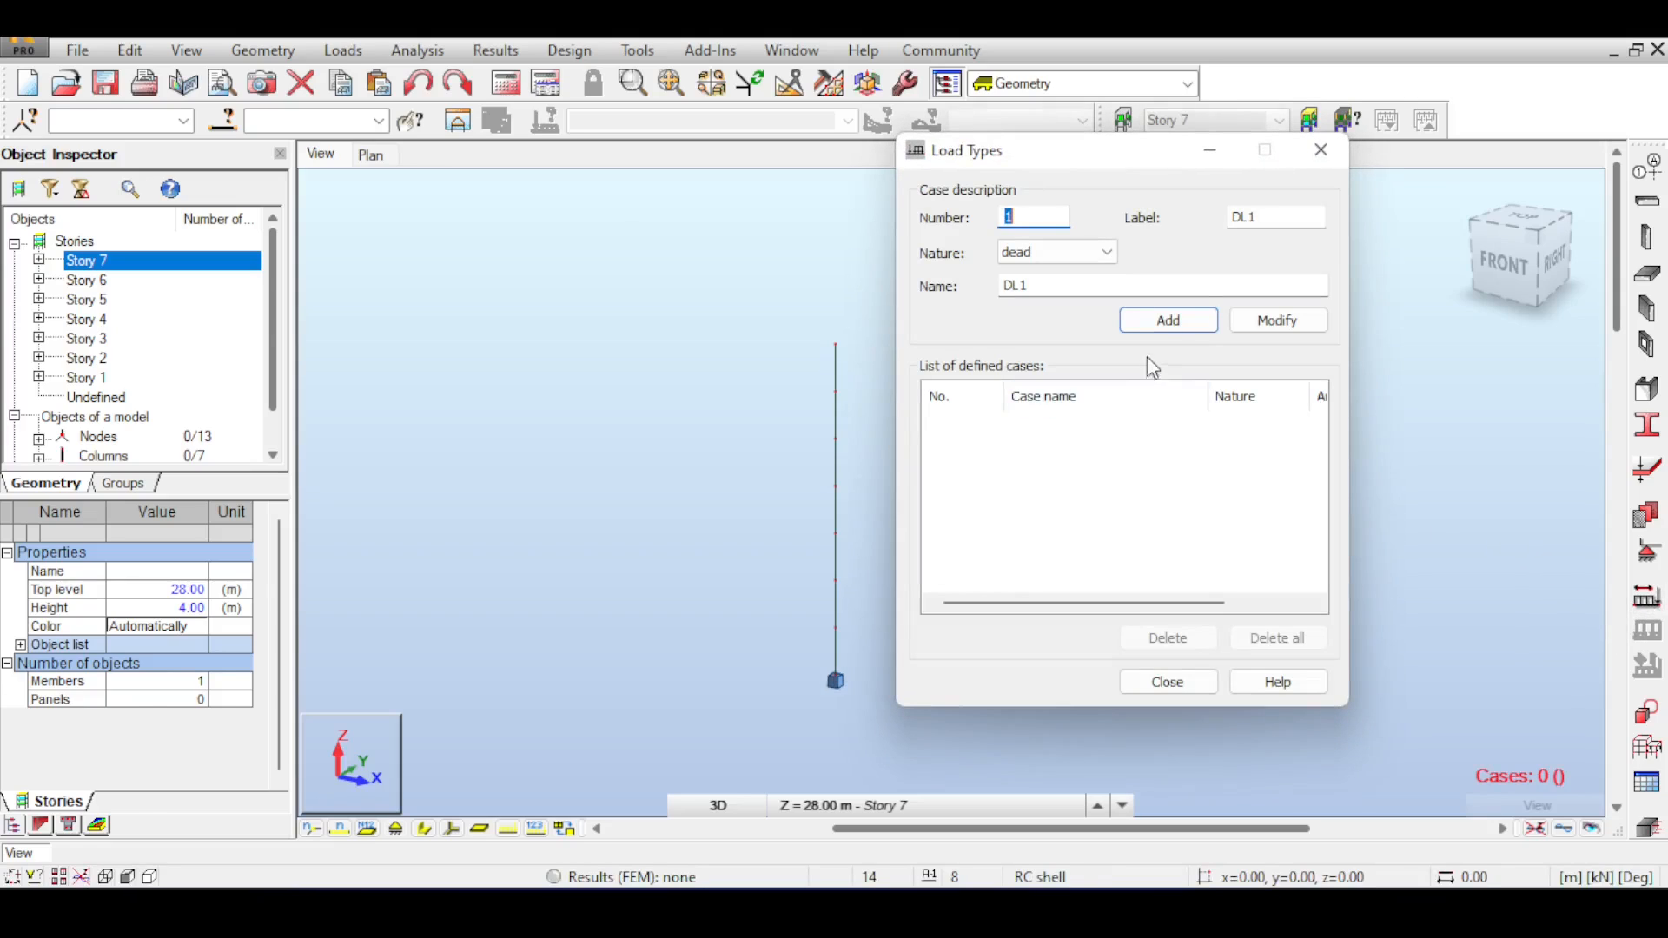
pyautogui.press('Return')
pyautogui.click(1168, 682)
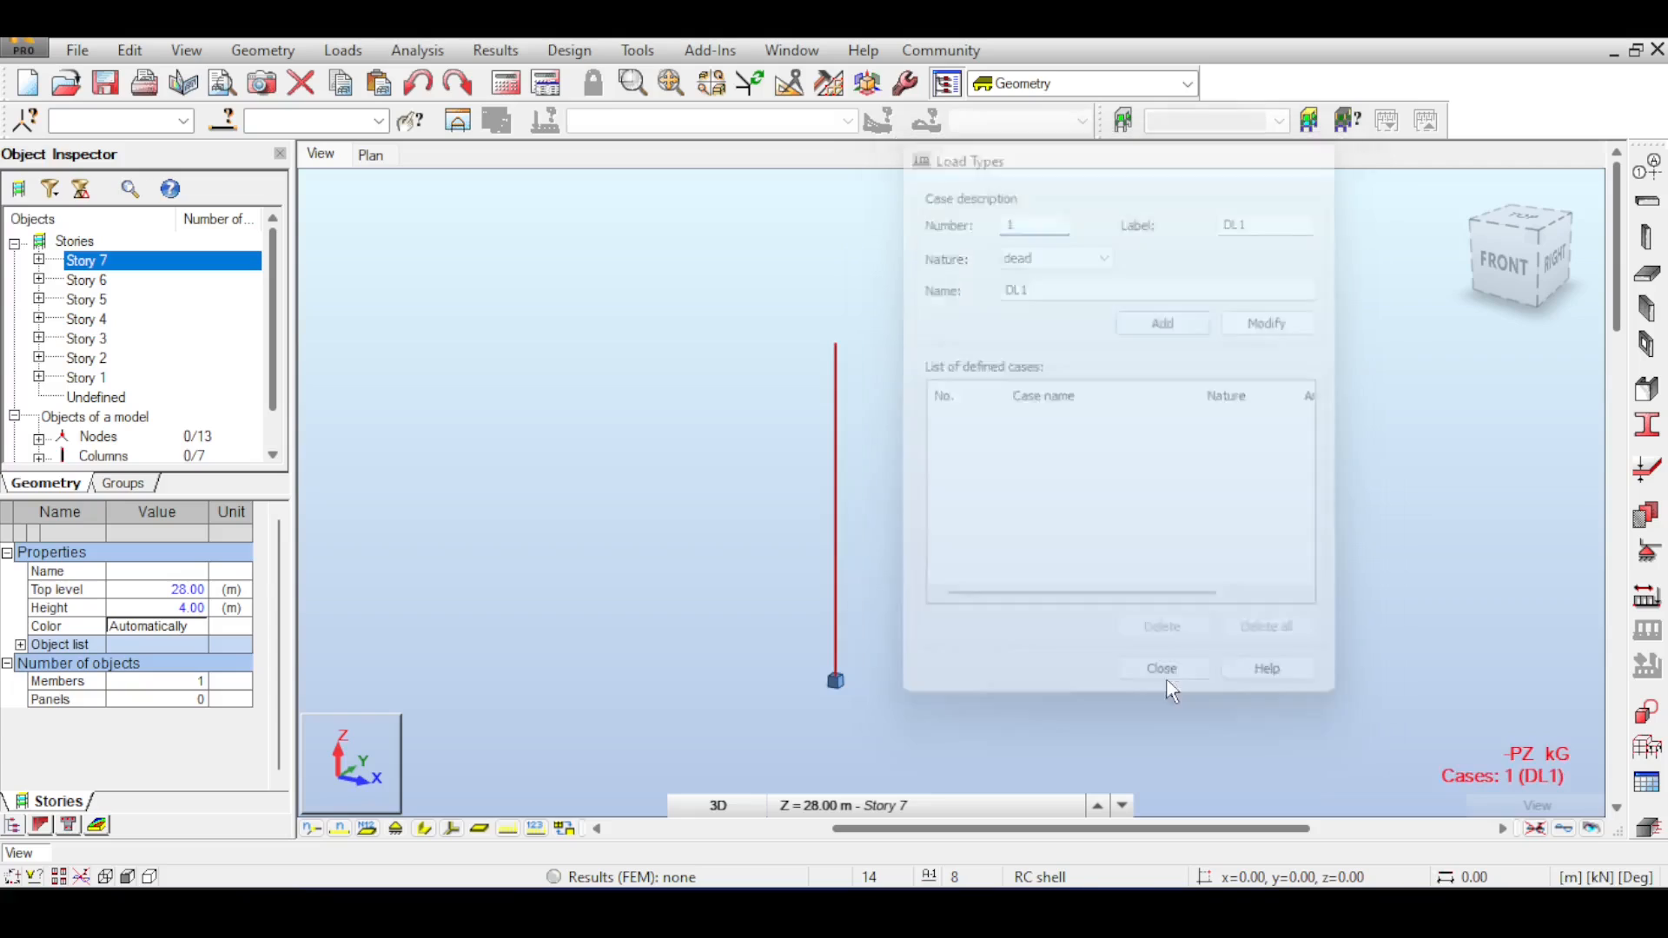
# Delete the self-weight record of case DL1 from the load table and return to the 3D view.
pyautogui.click(415, 49)
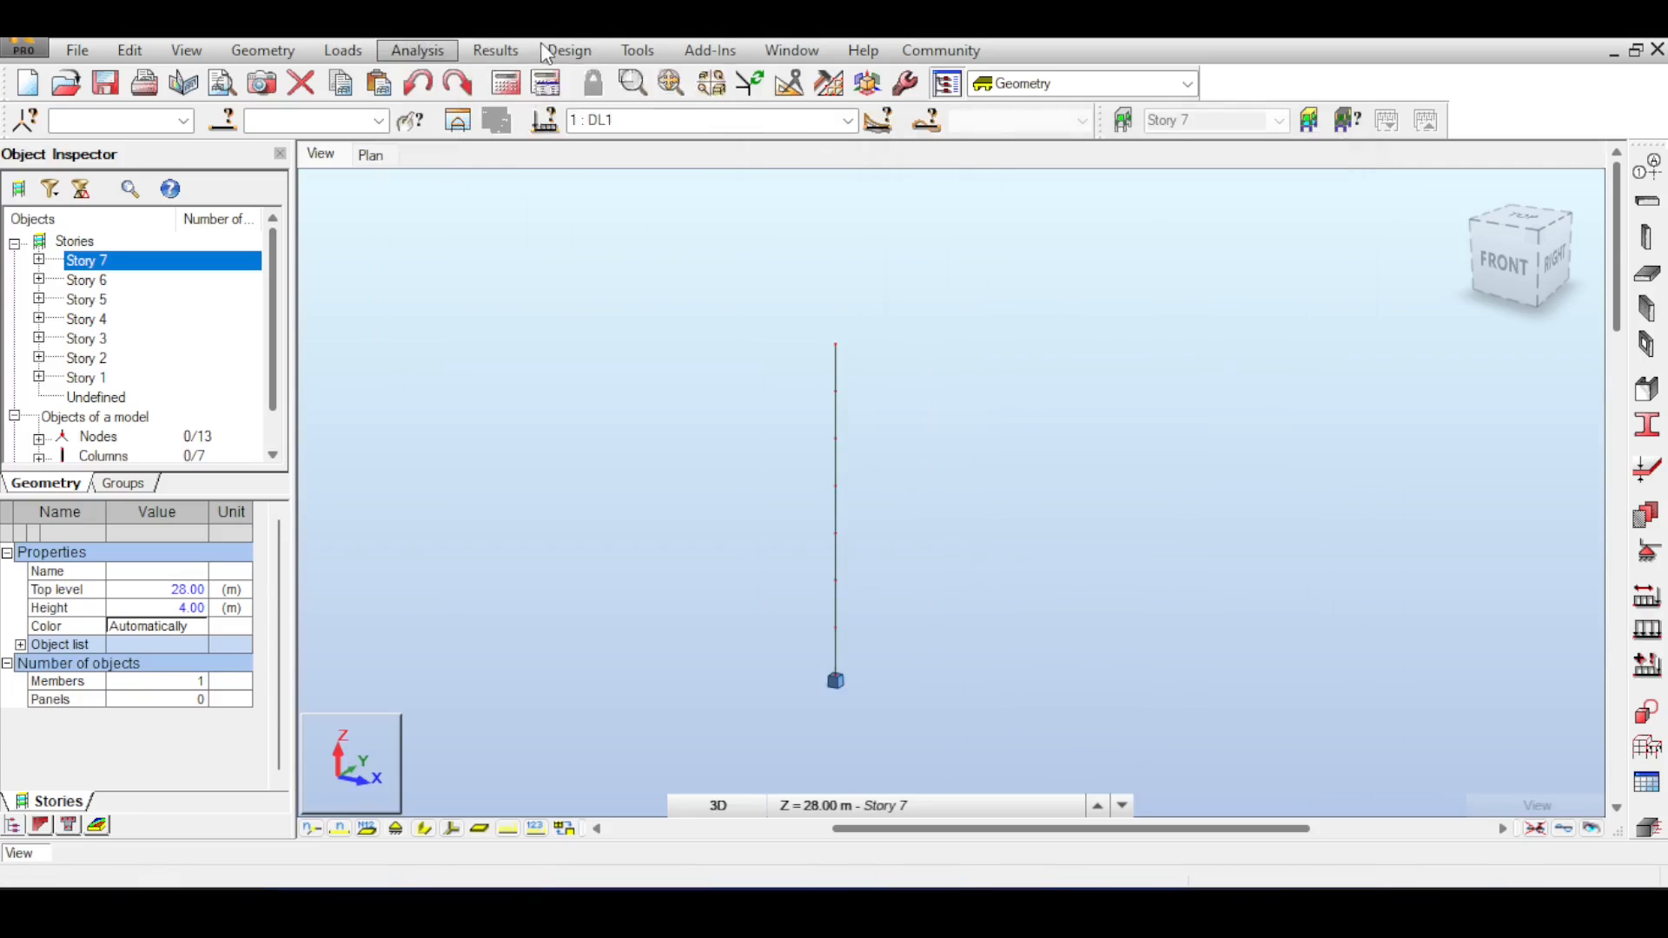
pyautogui.moveTo(358, 52)
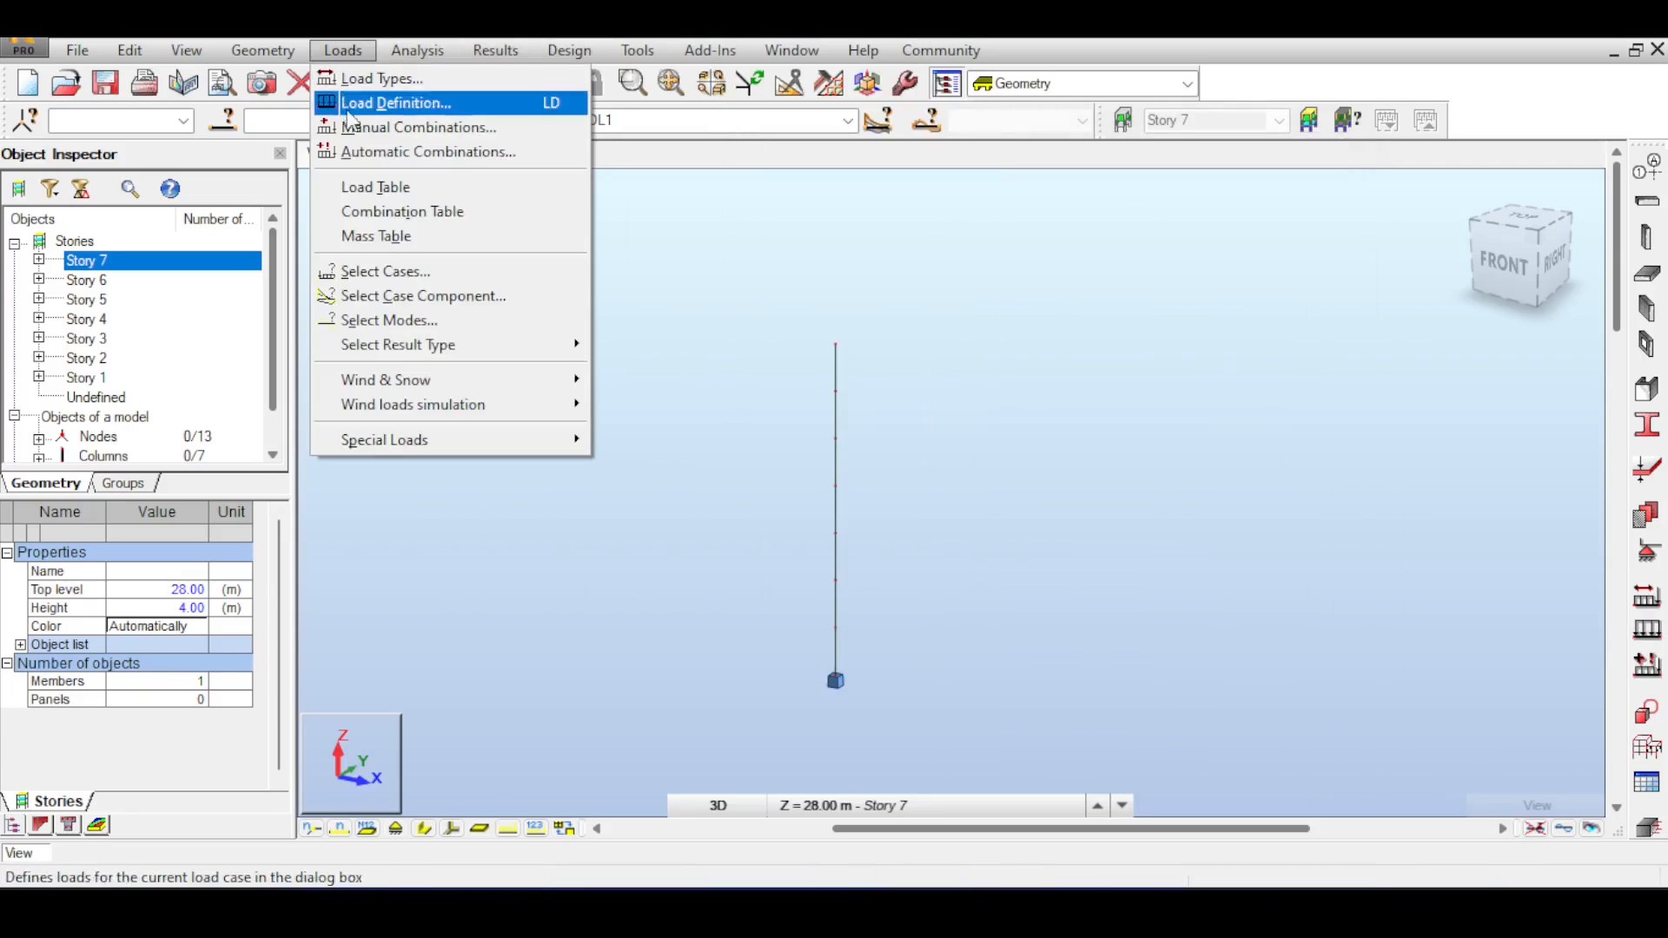
pyautogui.click(373, 186)
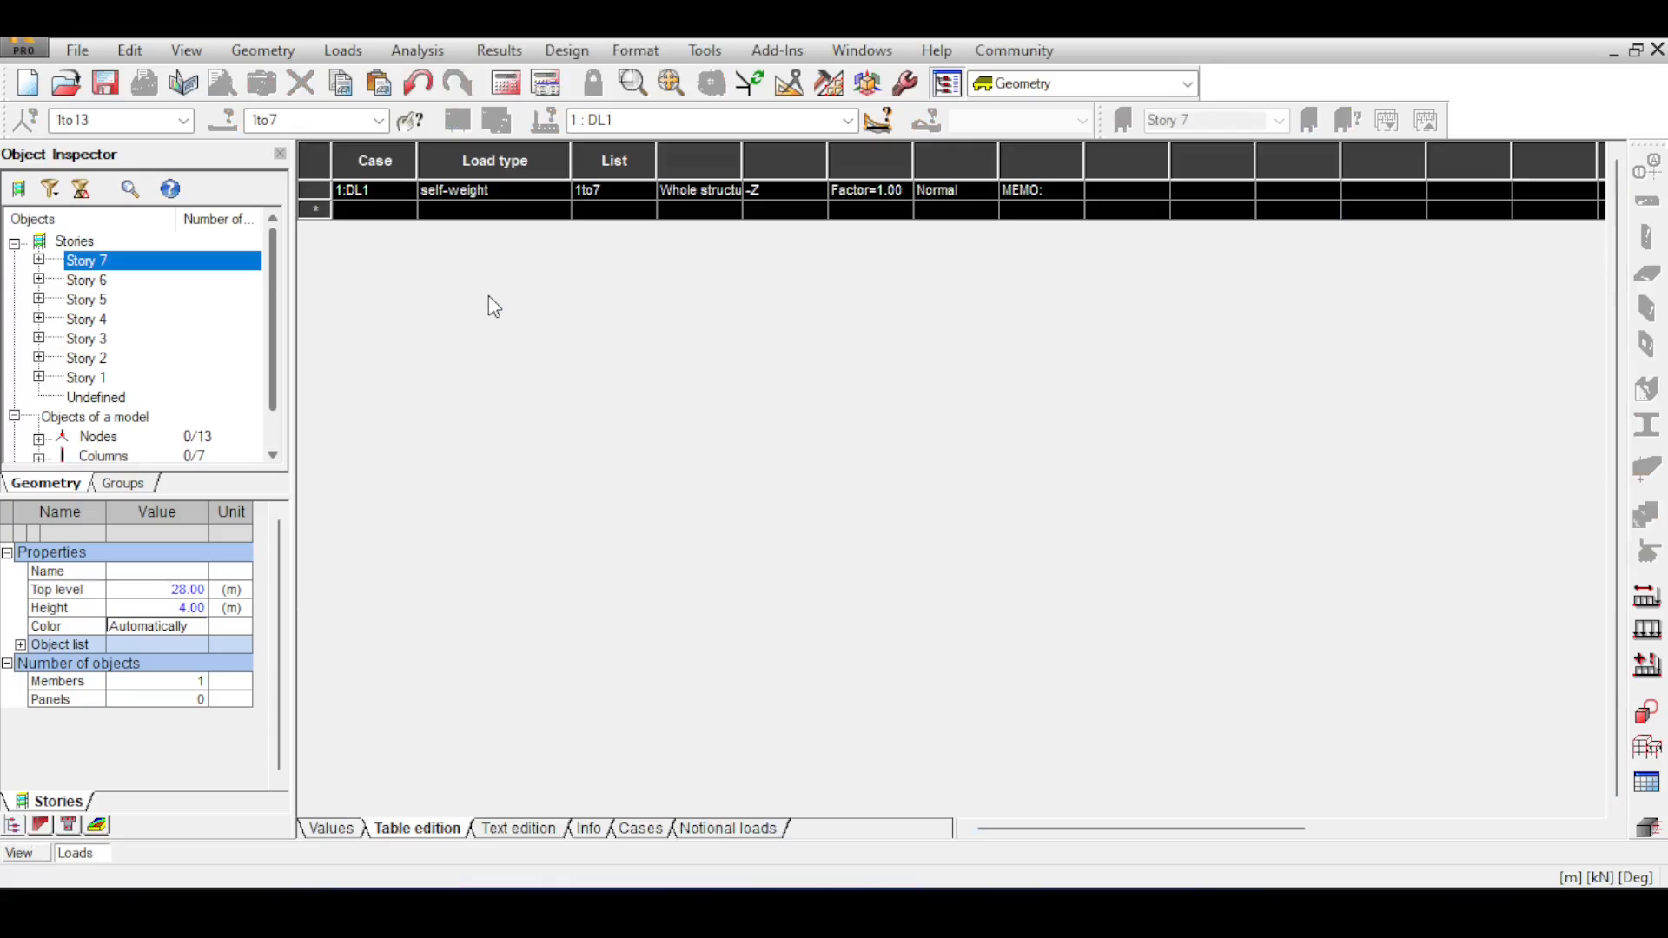
pyautogui.press('Delete')
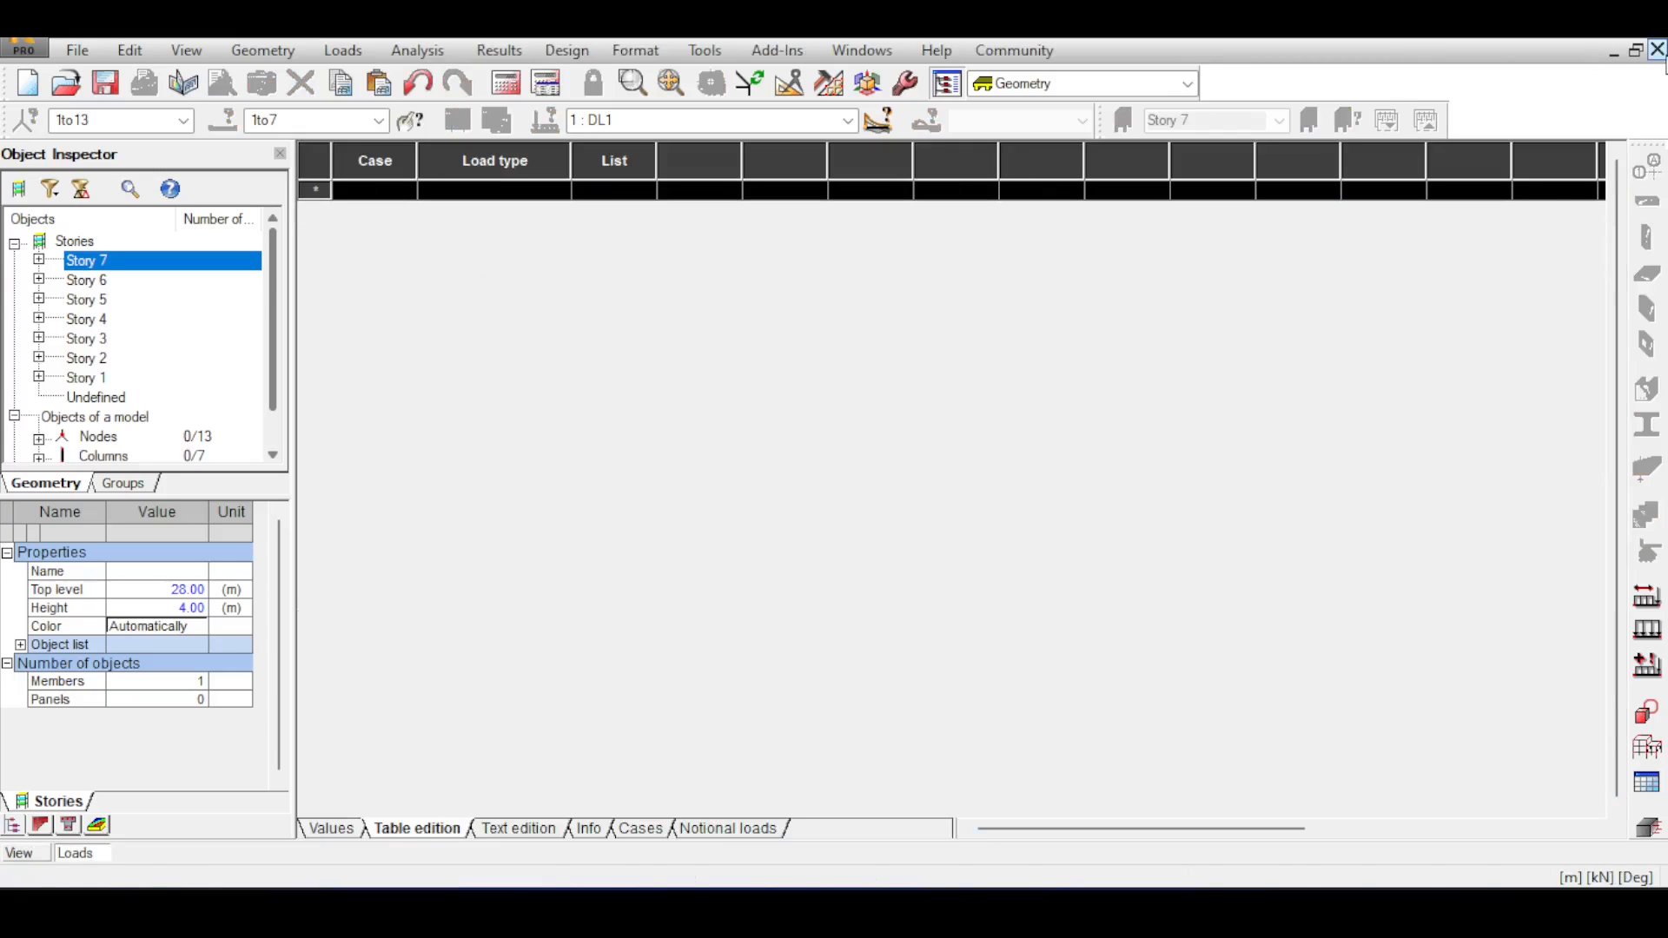
pyautogui.click(1657, 50)
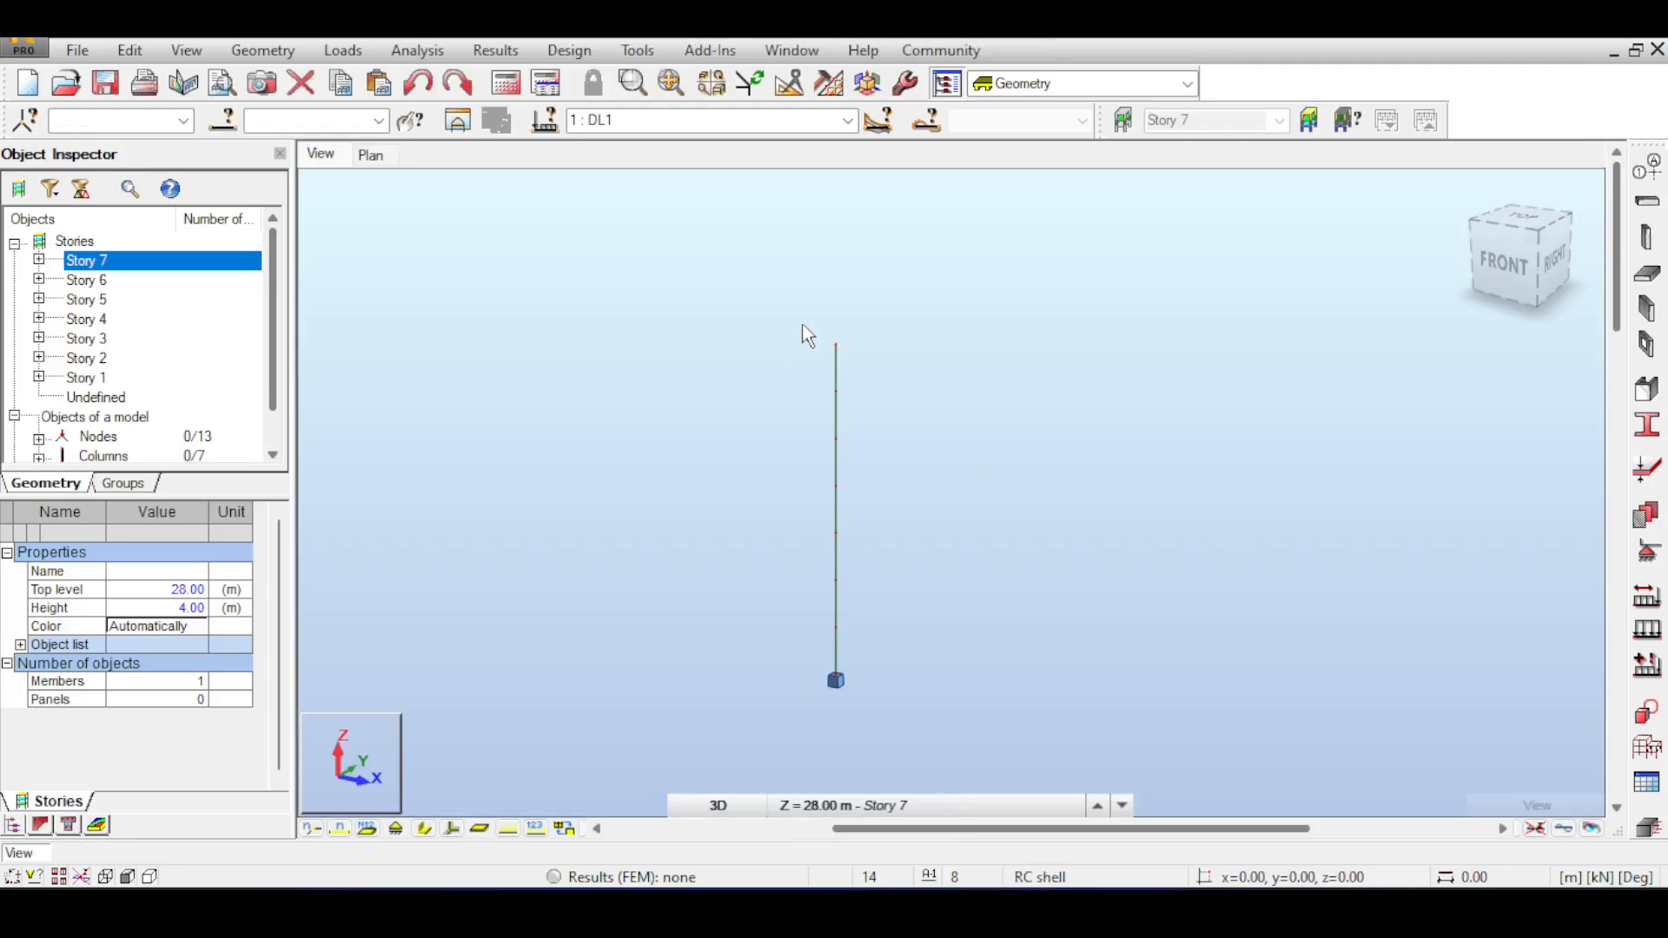
pyautogui.moveTo(855, 355); pyautogui.dragTo(886, 421)
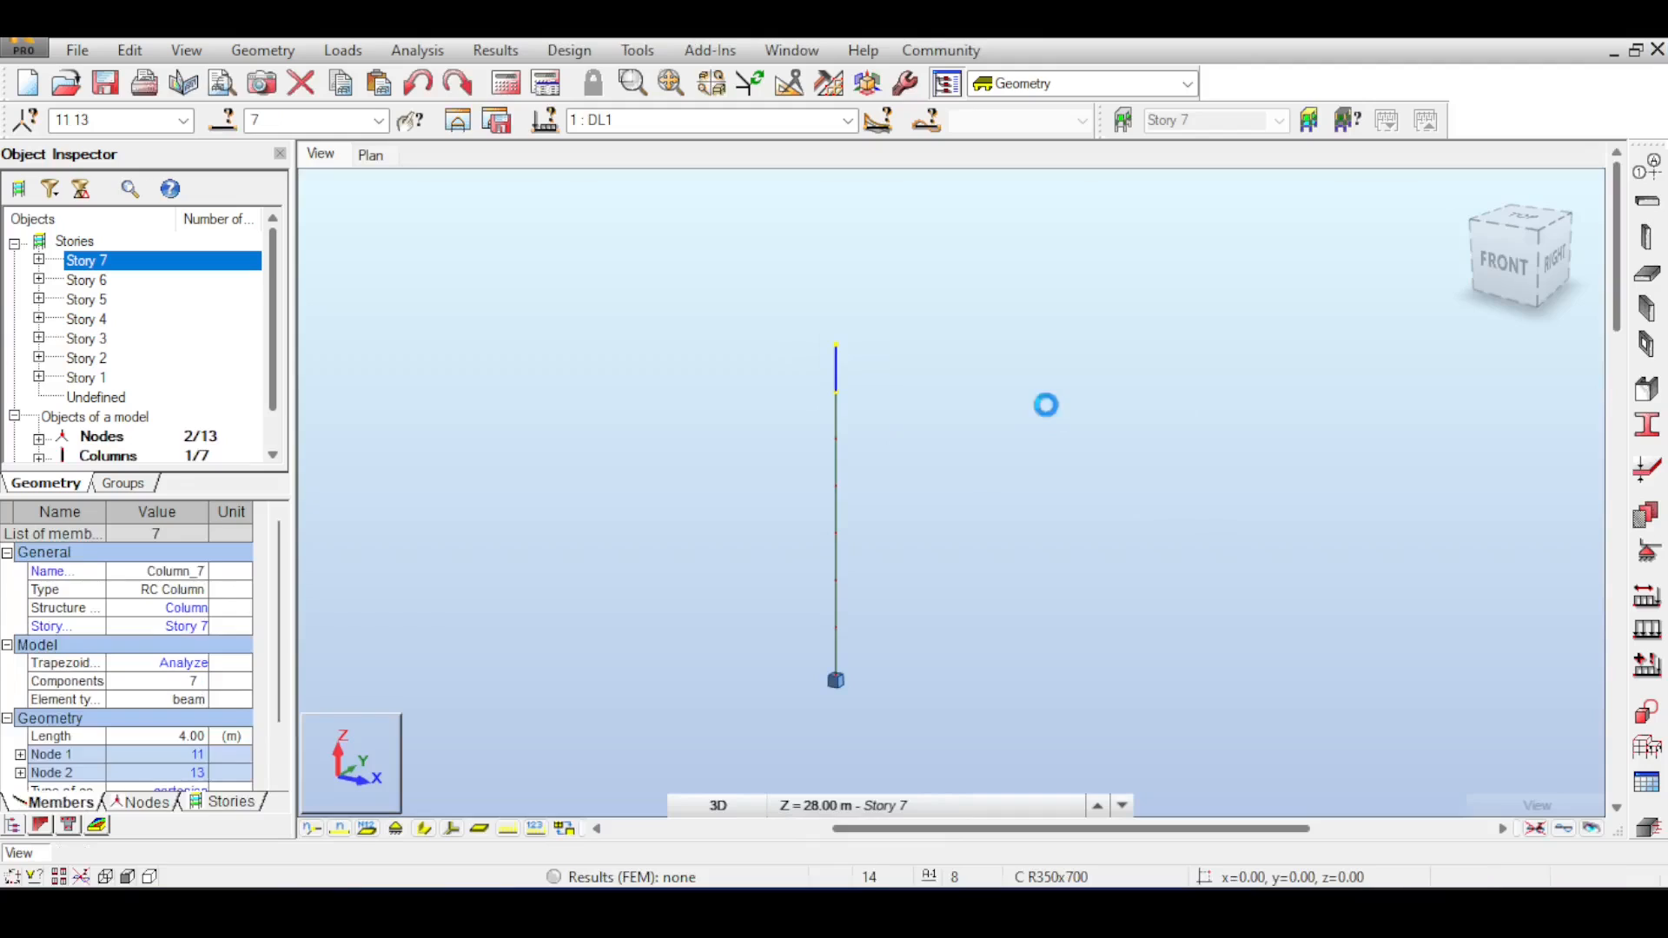
pyautogui.click(1046, 404)
pyautogui.moveTo(800, 300); pyautogui.dragTo(912, 477)
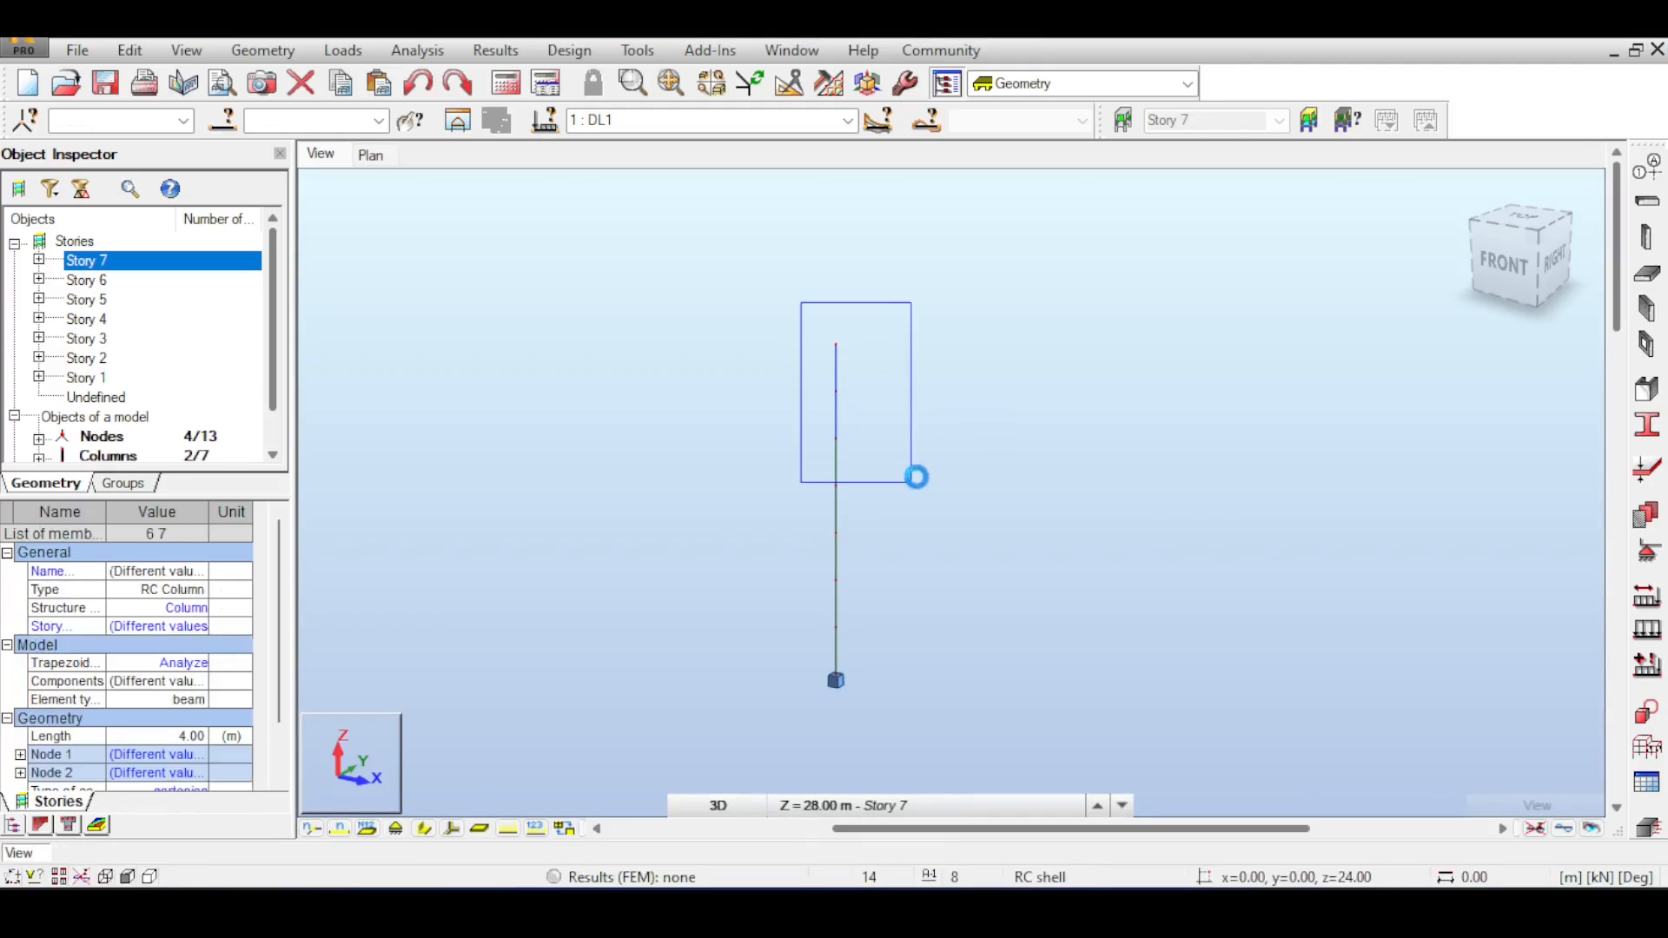
pyautogui.click(1207, 451)
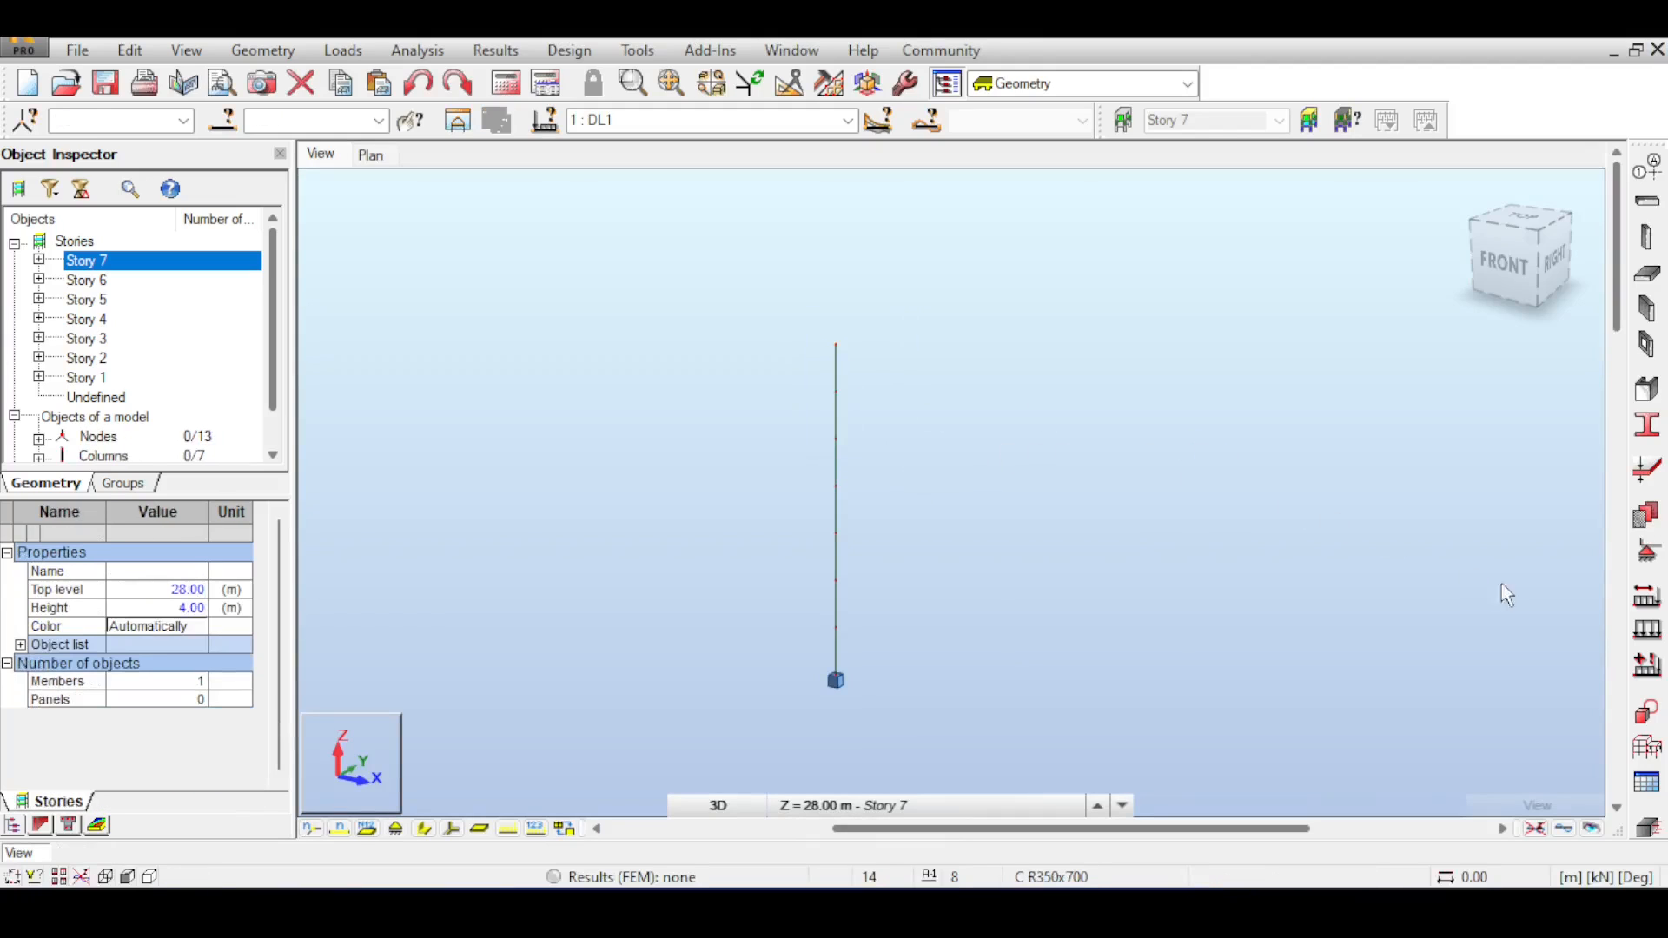
# Apply a nodal force of 5 kN in the X direction to the top node of the column in case DL1.
pyautogui.click(1645, 631)
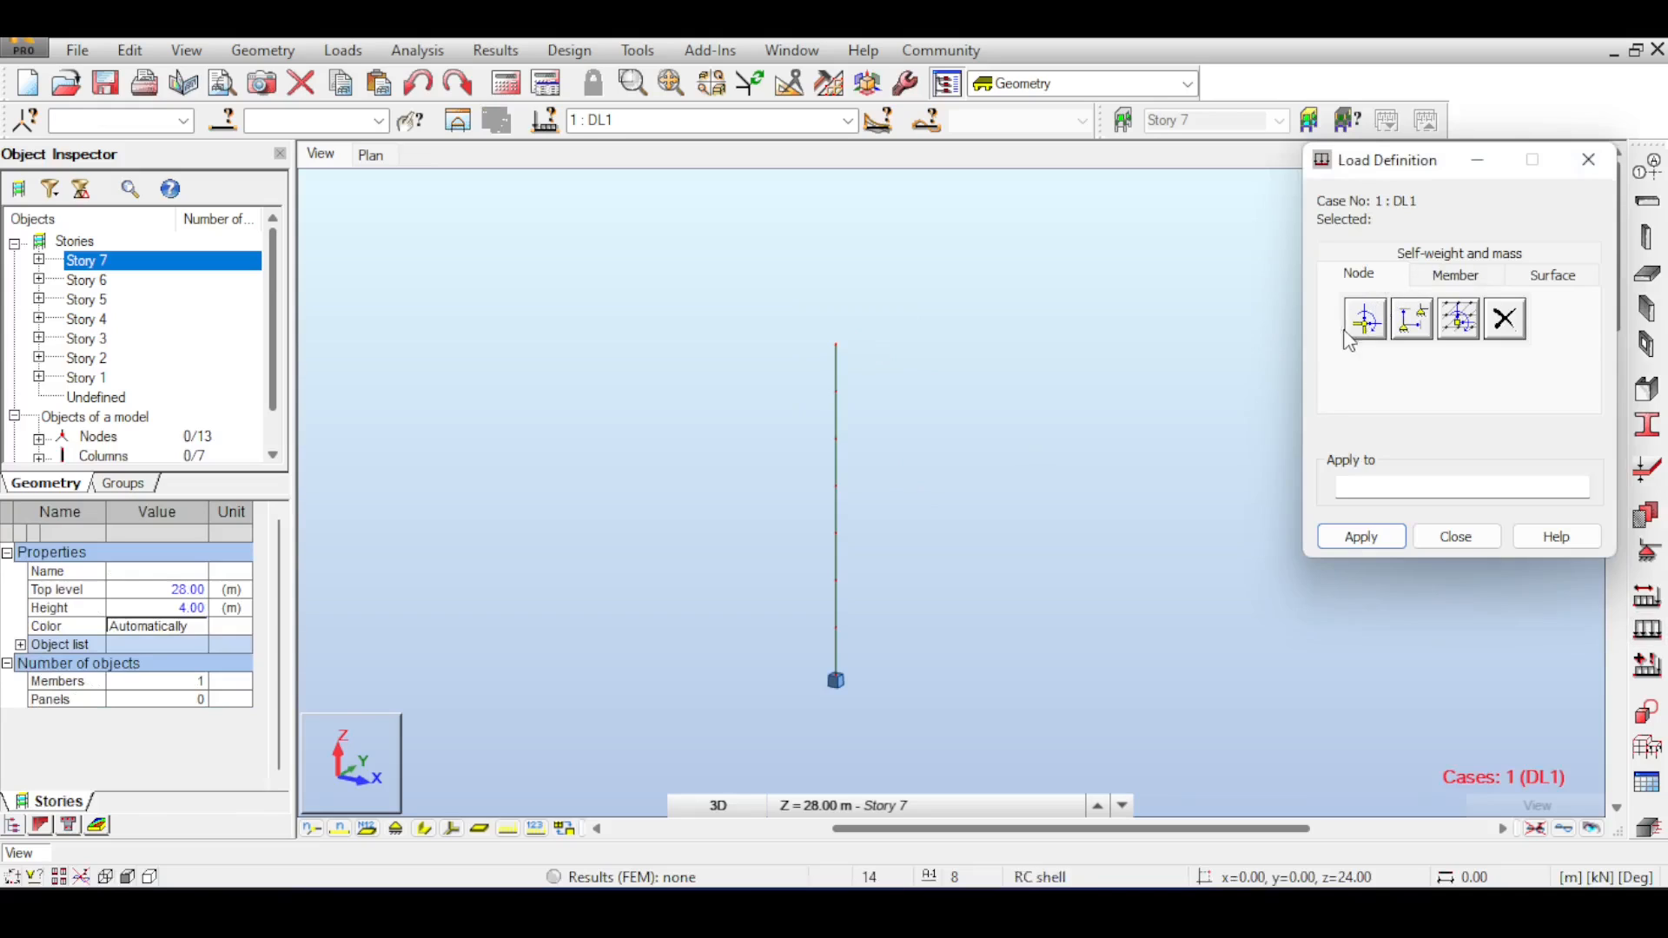
pyautogui.click(1366, 318)
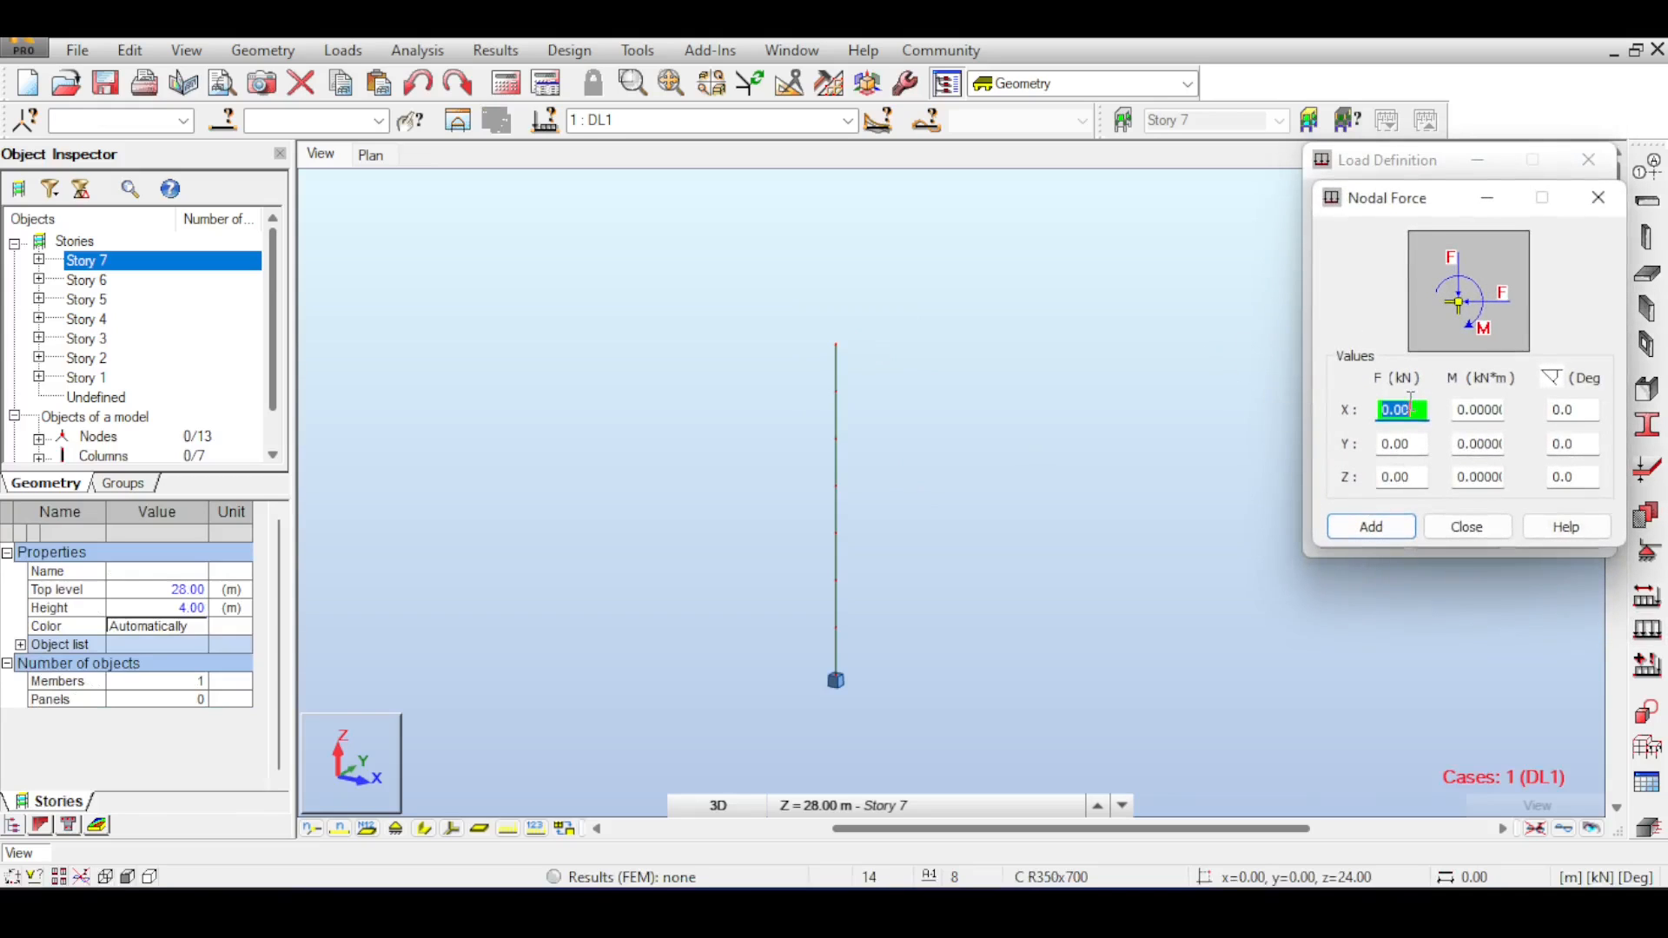
pyautogui.write('5')
pyautogui.moveTo(689, 347); pyautogui.dragTo(678, 380, button='middle')
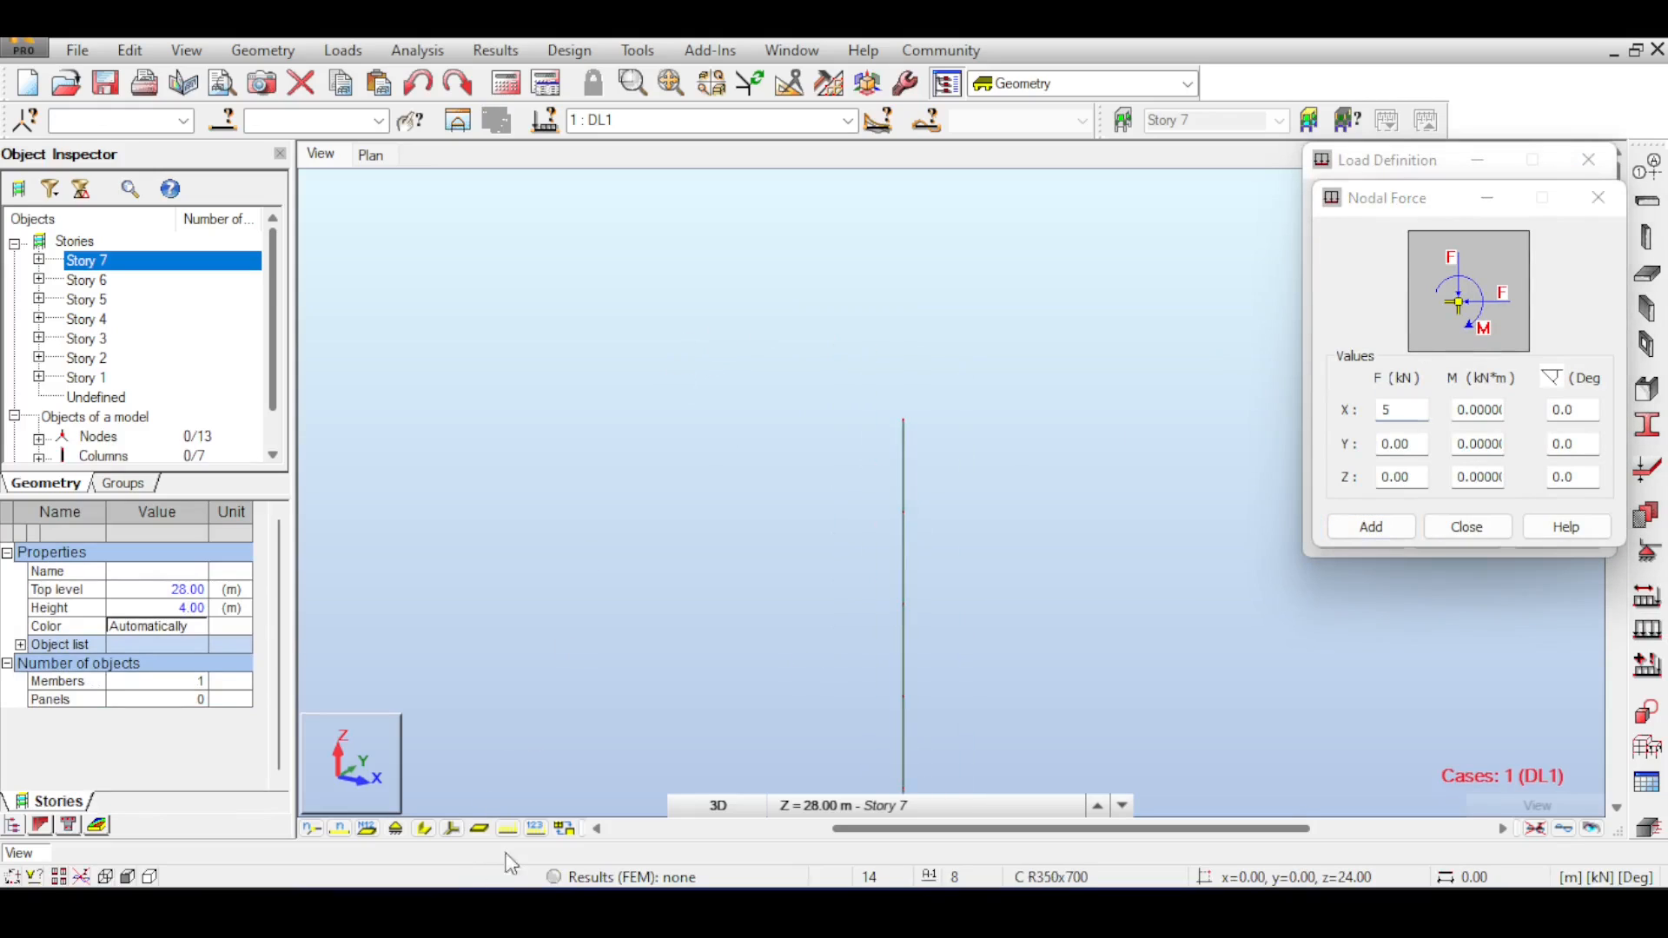
pyautogui.click(1373, 527)
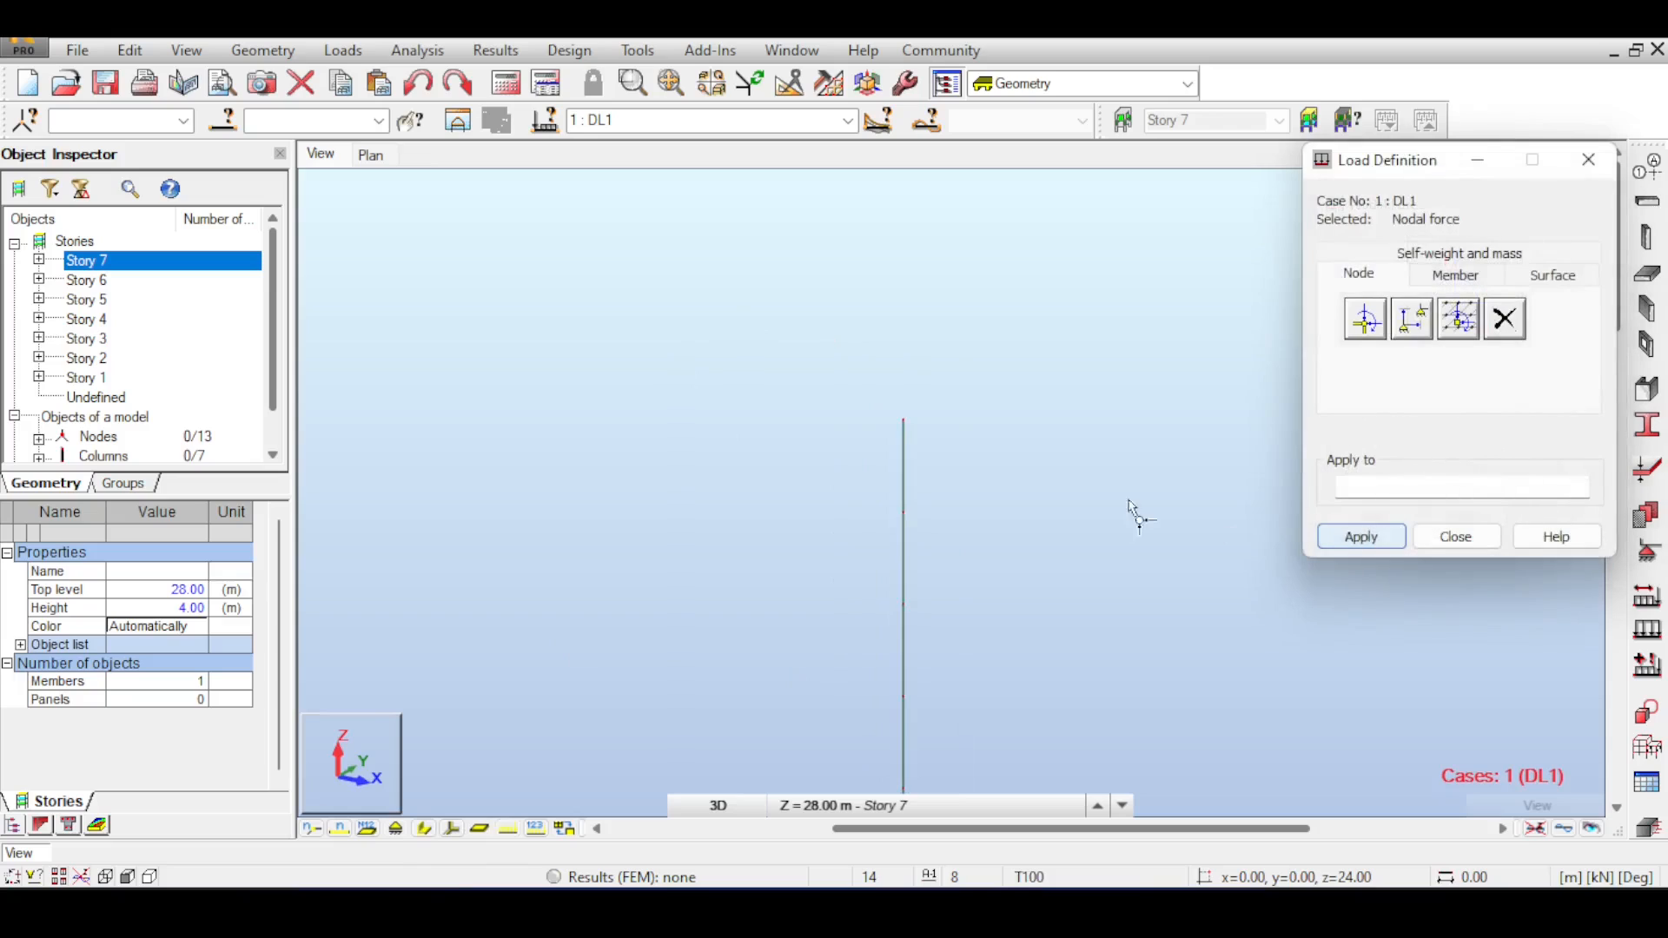
pyautogui.click(903, 425)
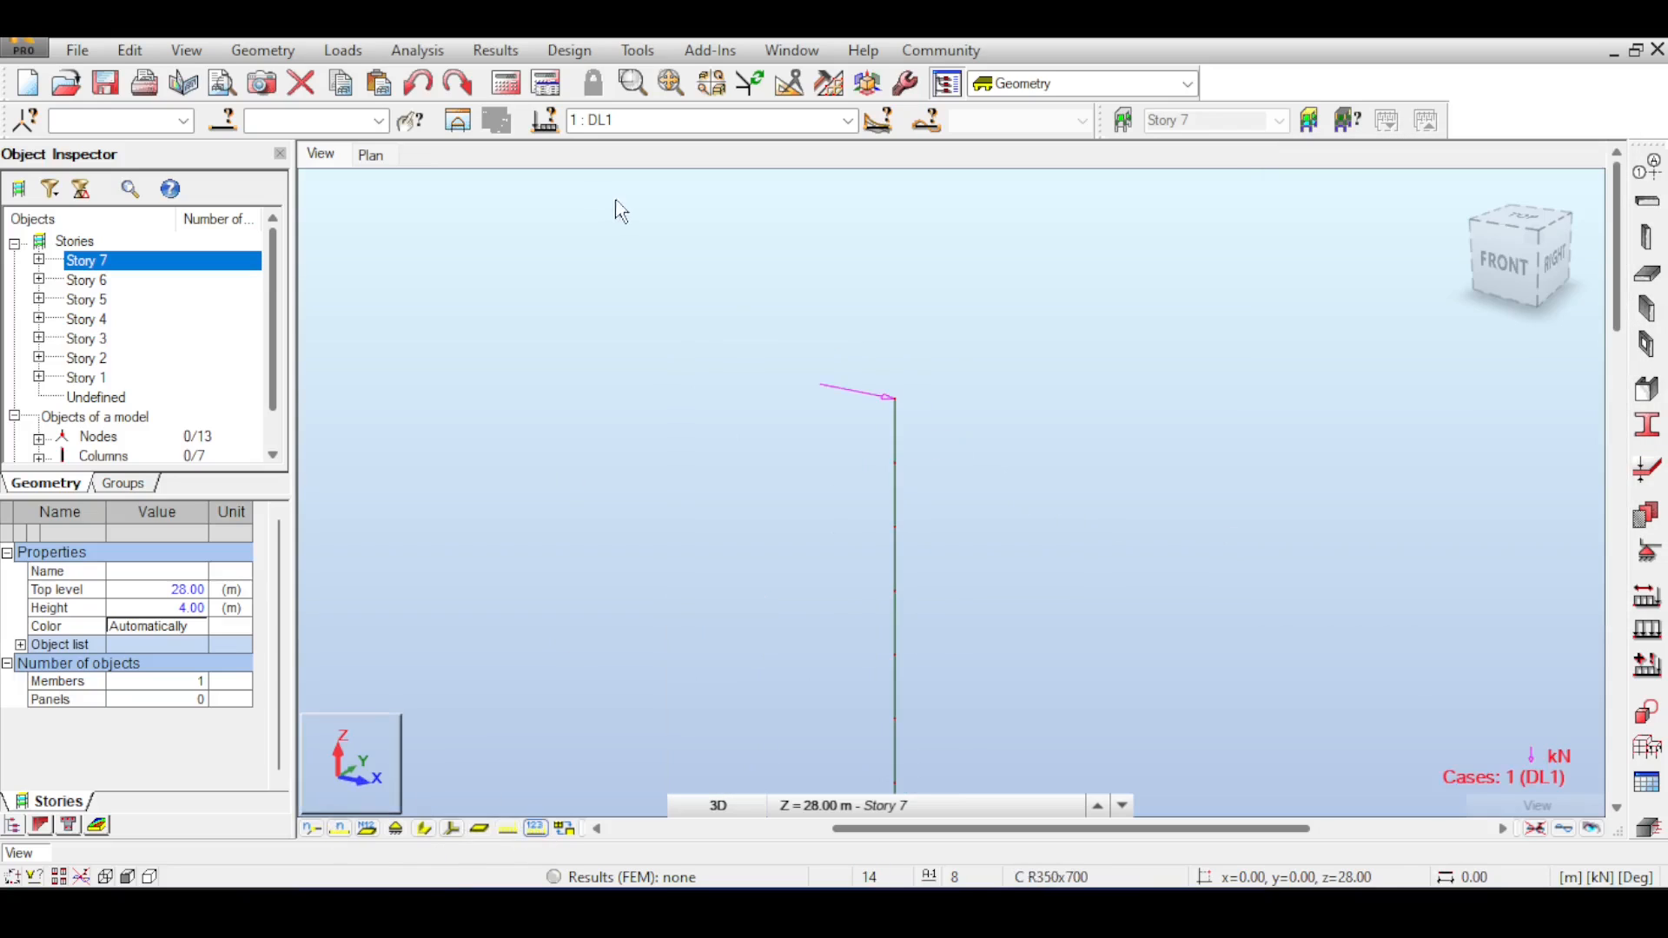
# Add a modal analysis case named Modal with 10 modes and a mass matrix lumped without rotations.
pyautogui.click(546, 84)
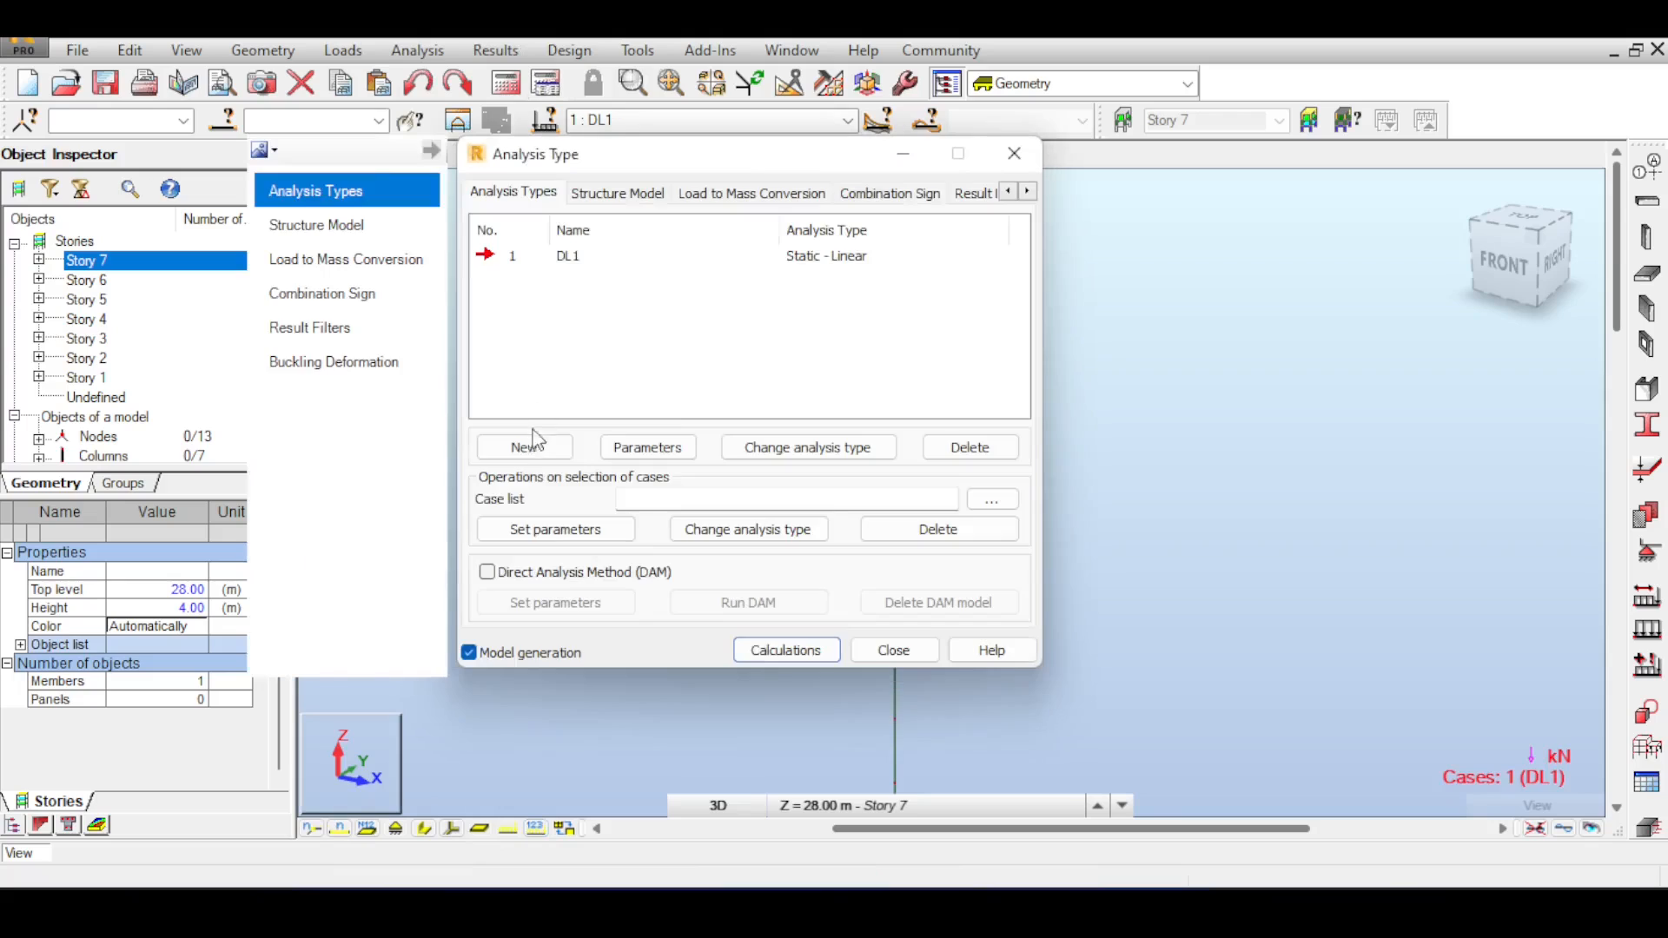
pyautogui.click(523, 443)
pyautogui.click(602, 289)
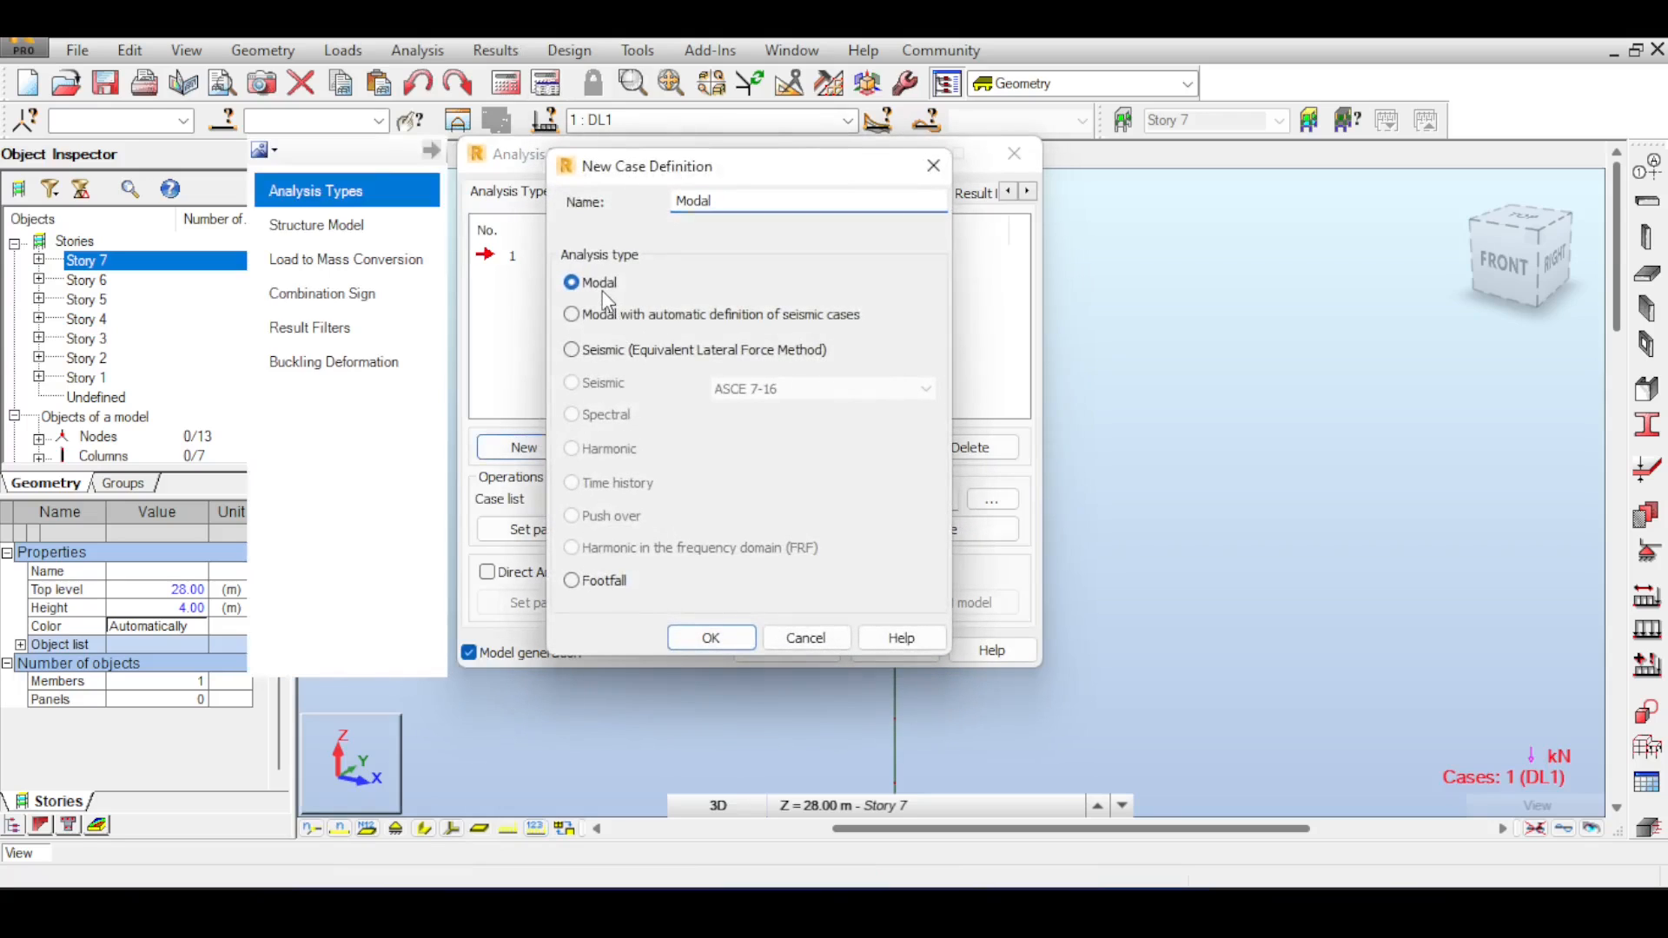
pyautogui.click(681, 643)
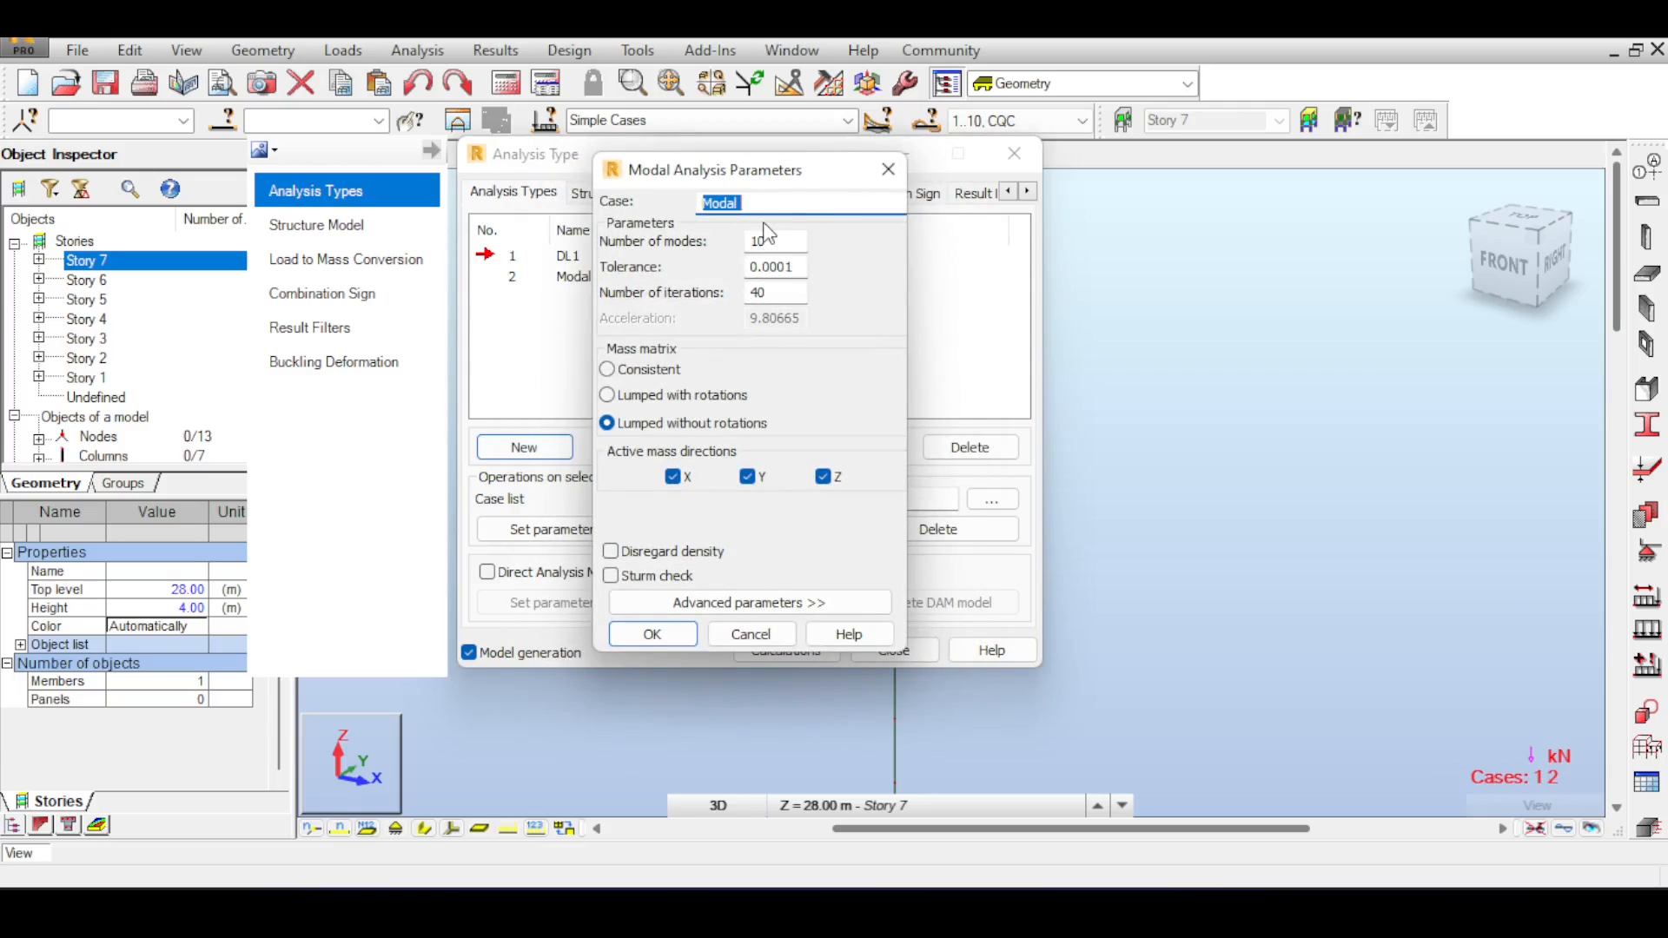
pyautogui.click(638, 640)
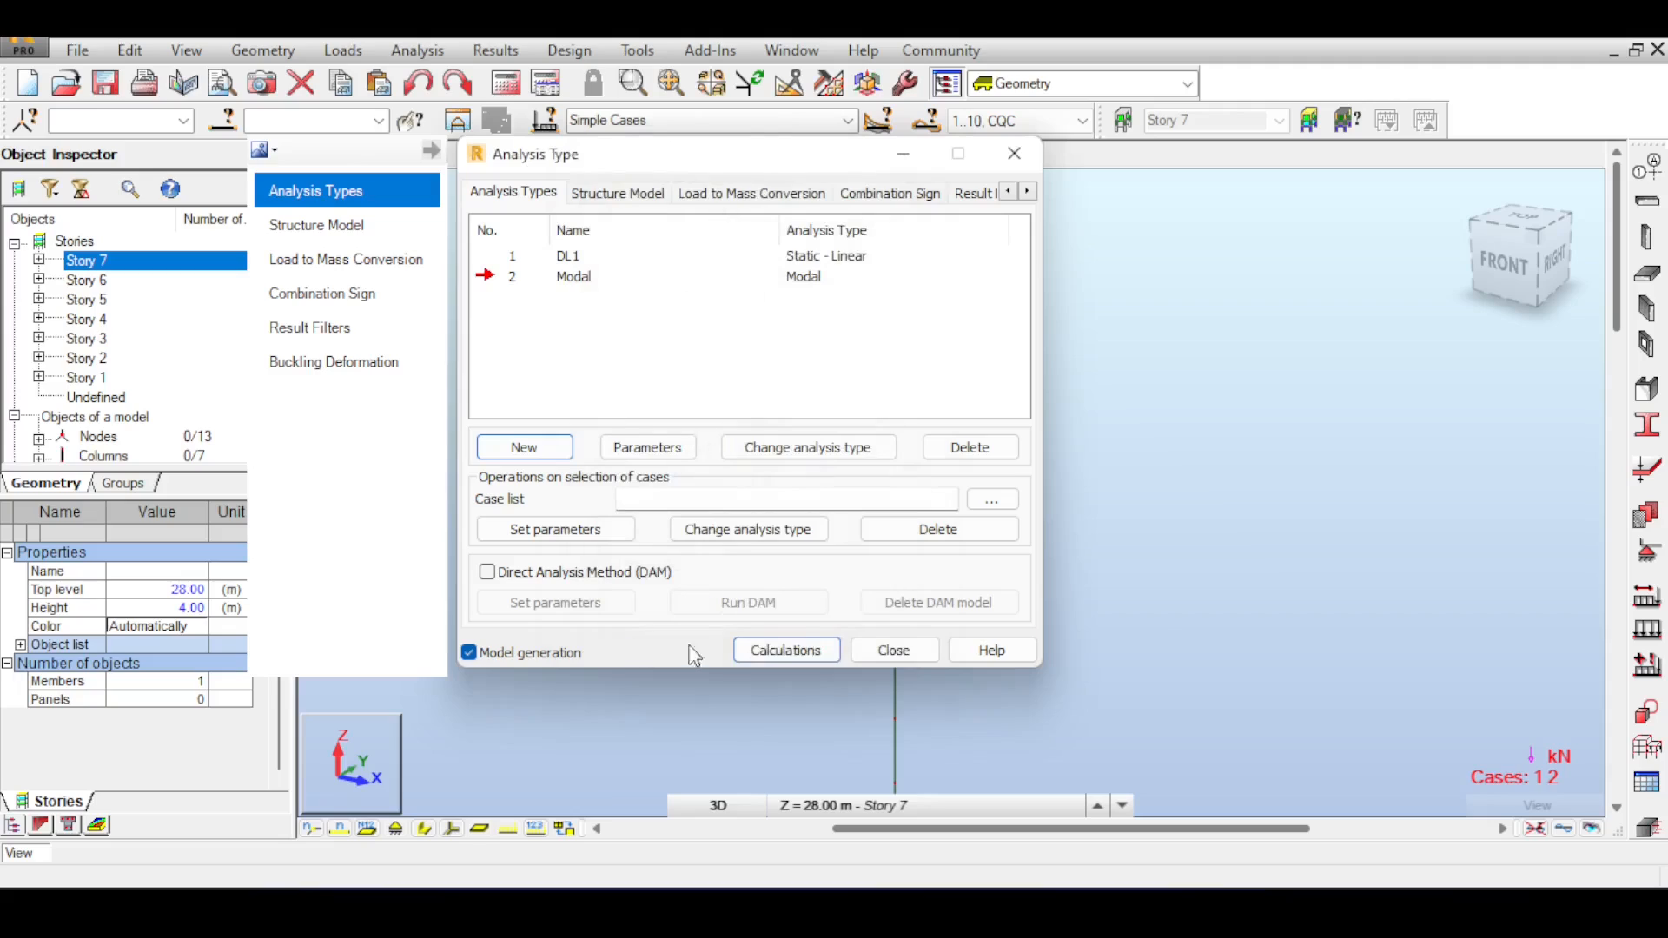
# Create a new analysis case of the Time history type.
pyautogui.click(557, 449)
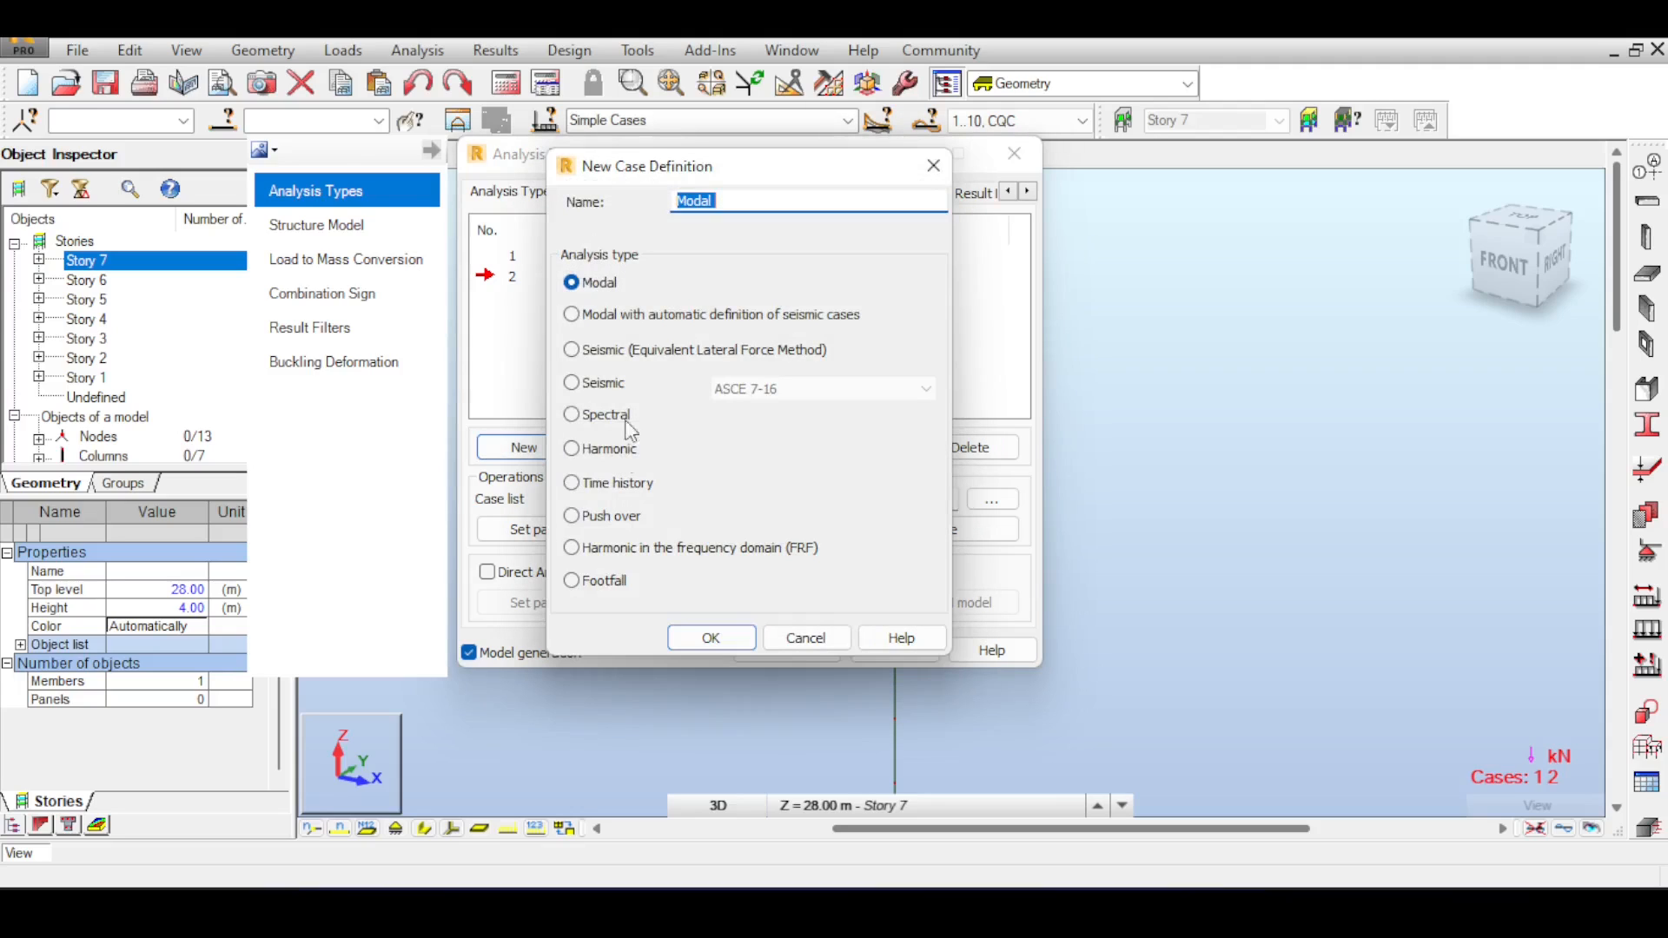
pyautogui.click(575, 483)
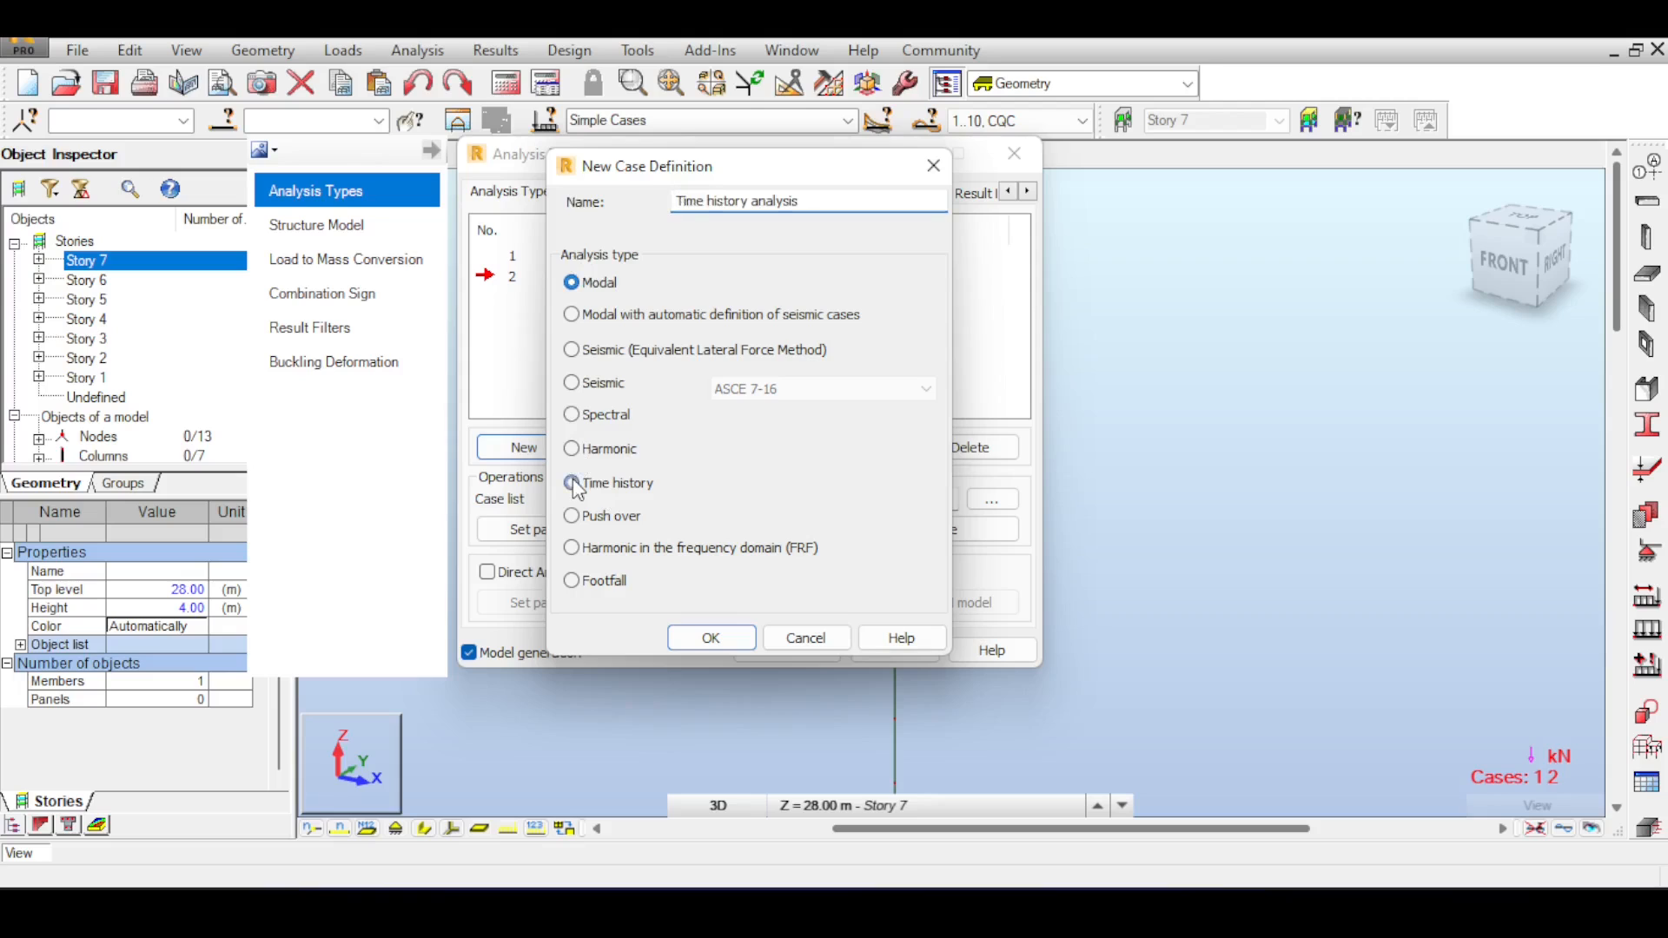
pyautogui.click(711, 639)
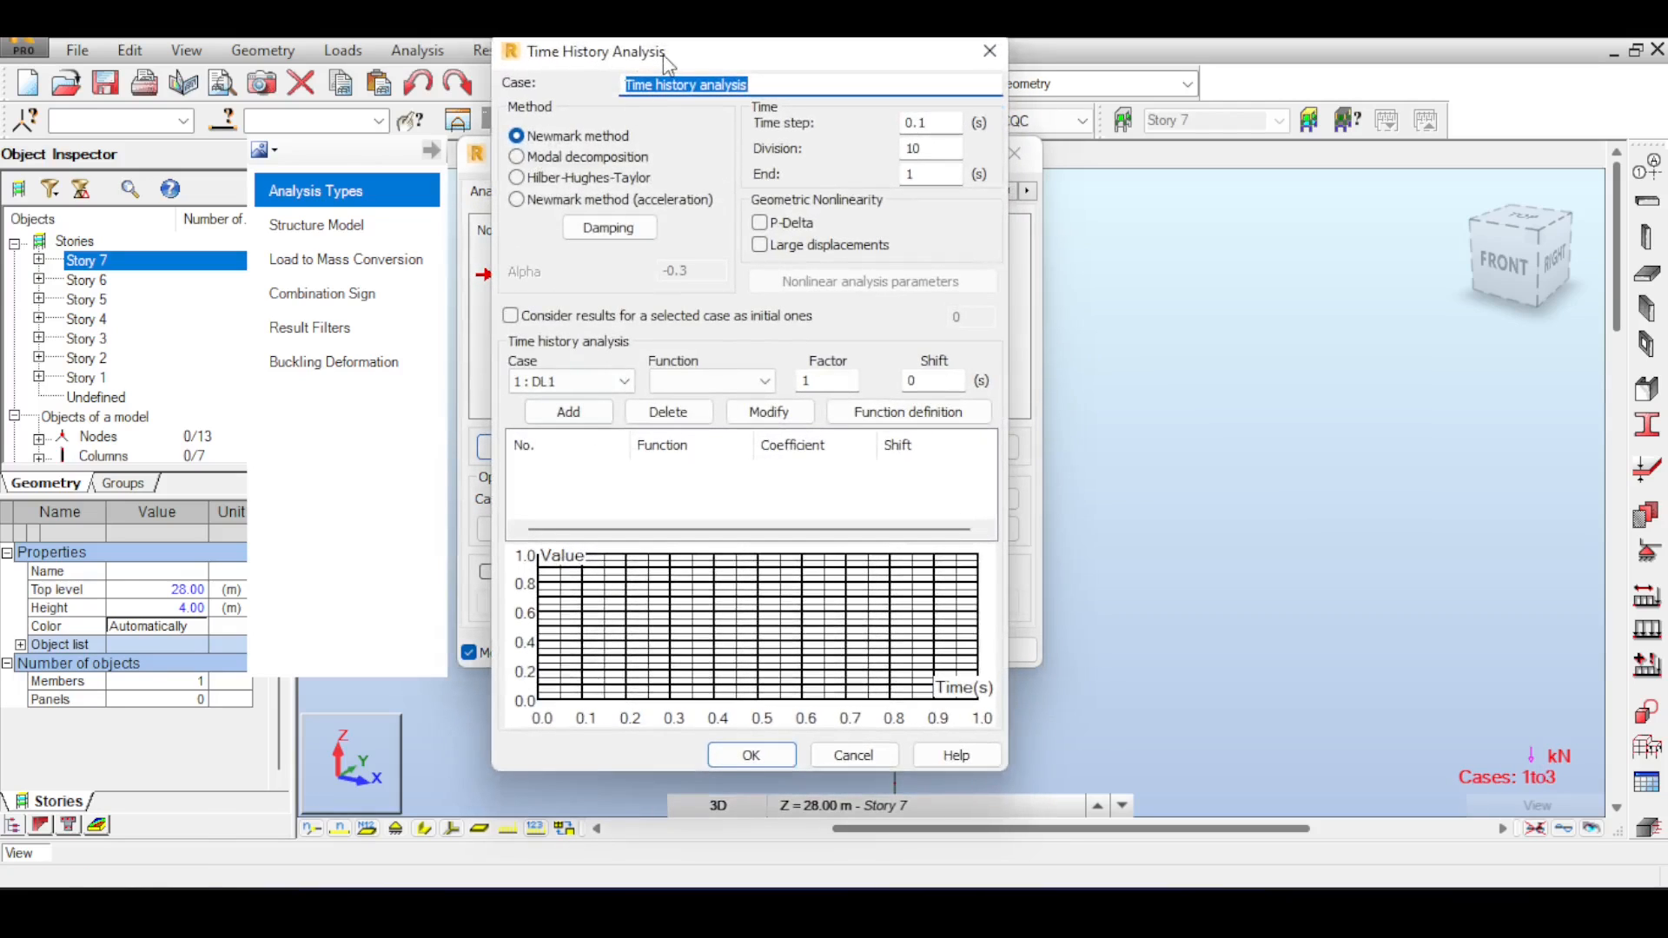
pyautogui.moveTo(667, 30); pyautogui.dragTo(880, 73)
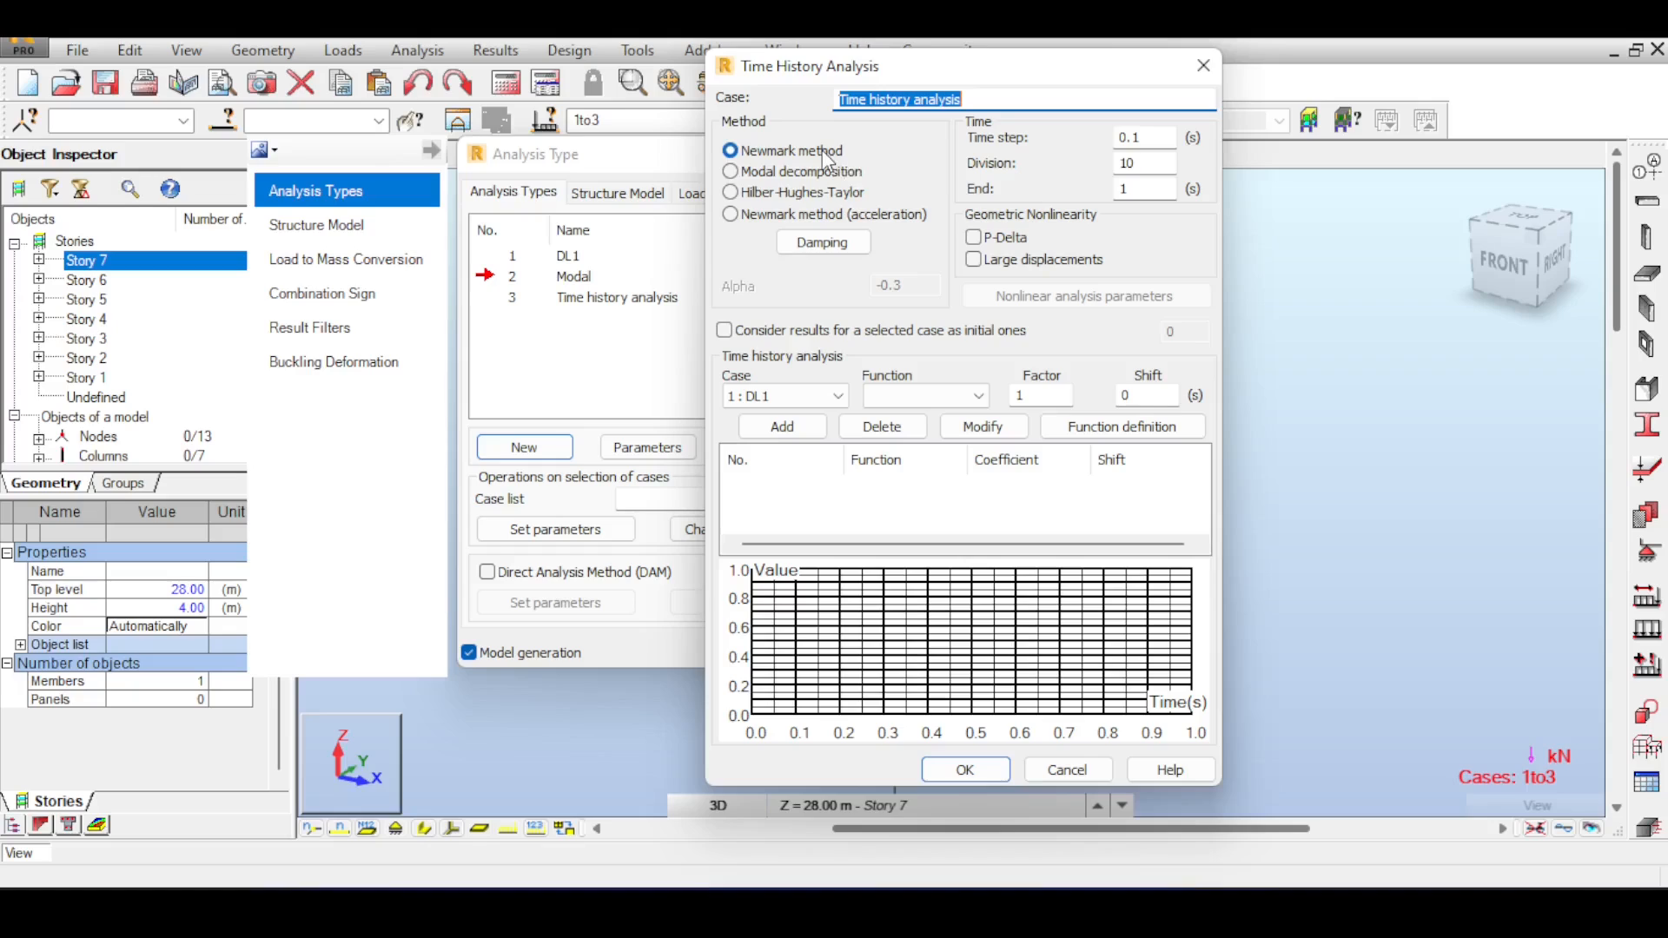
# Name the time history case test and set its end time to 30 s.
pyautogui.write('test')
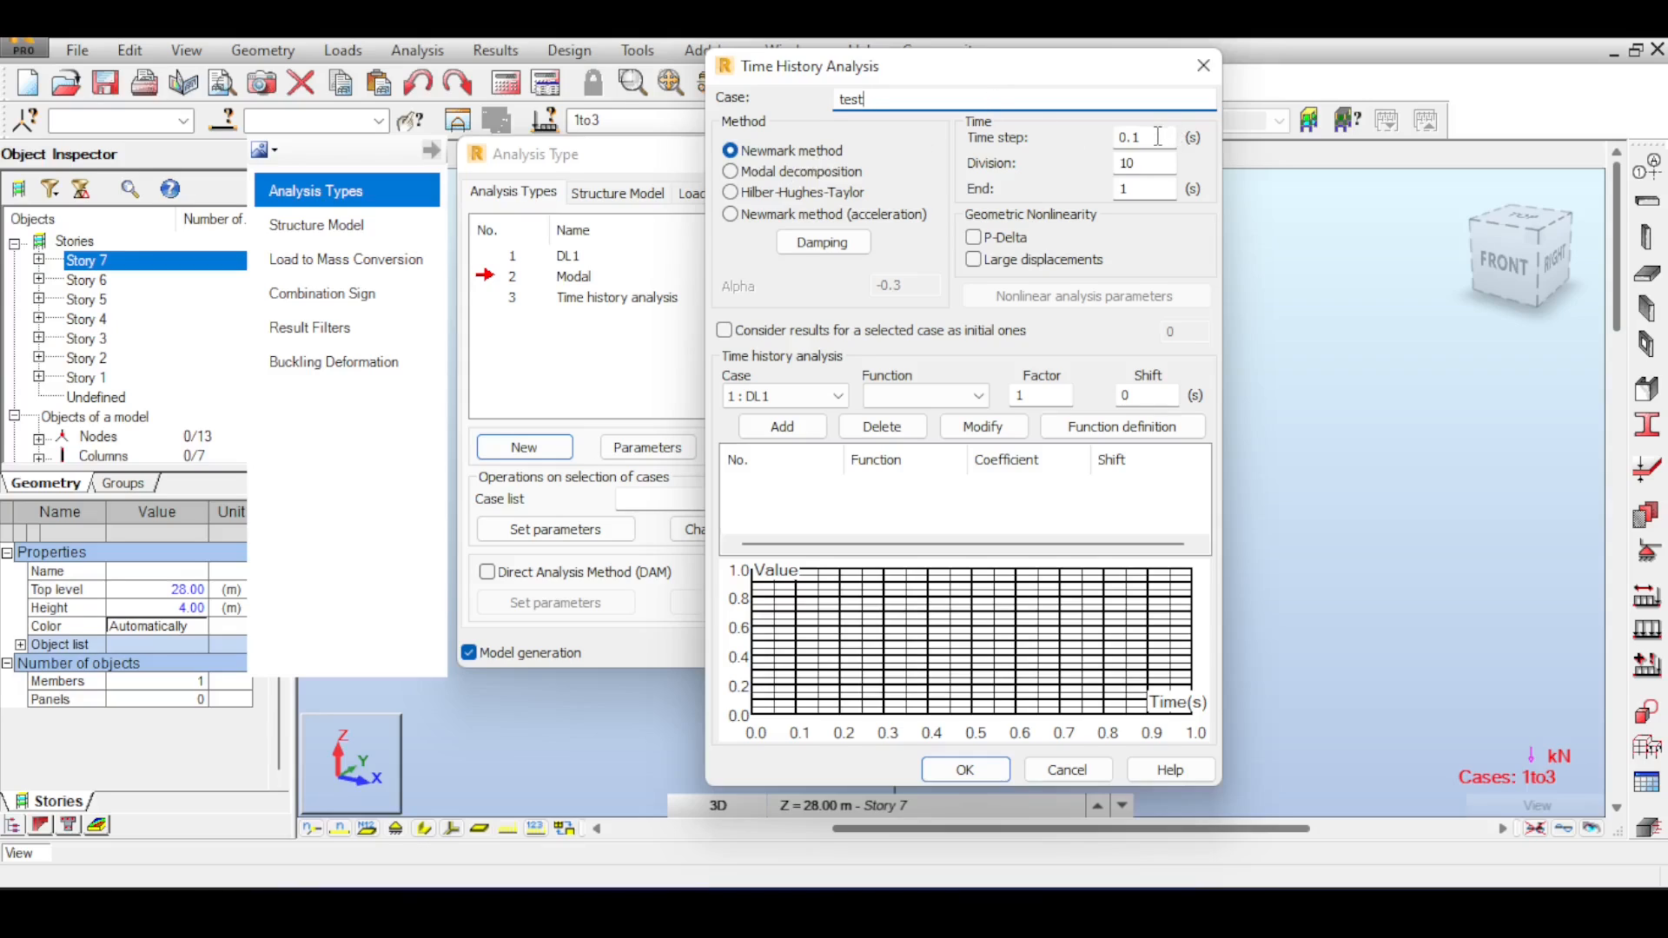
pyautogui.doubleClick(1136, 190)
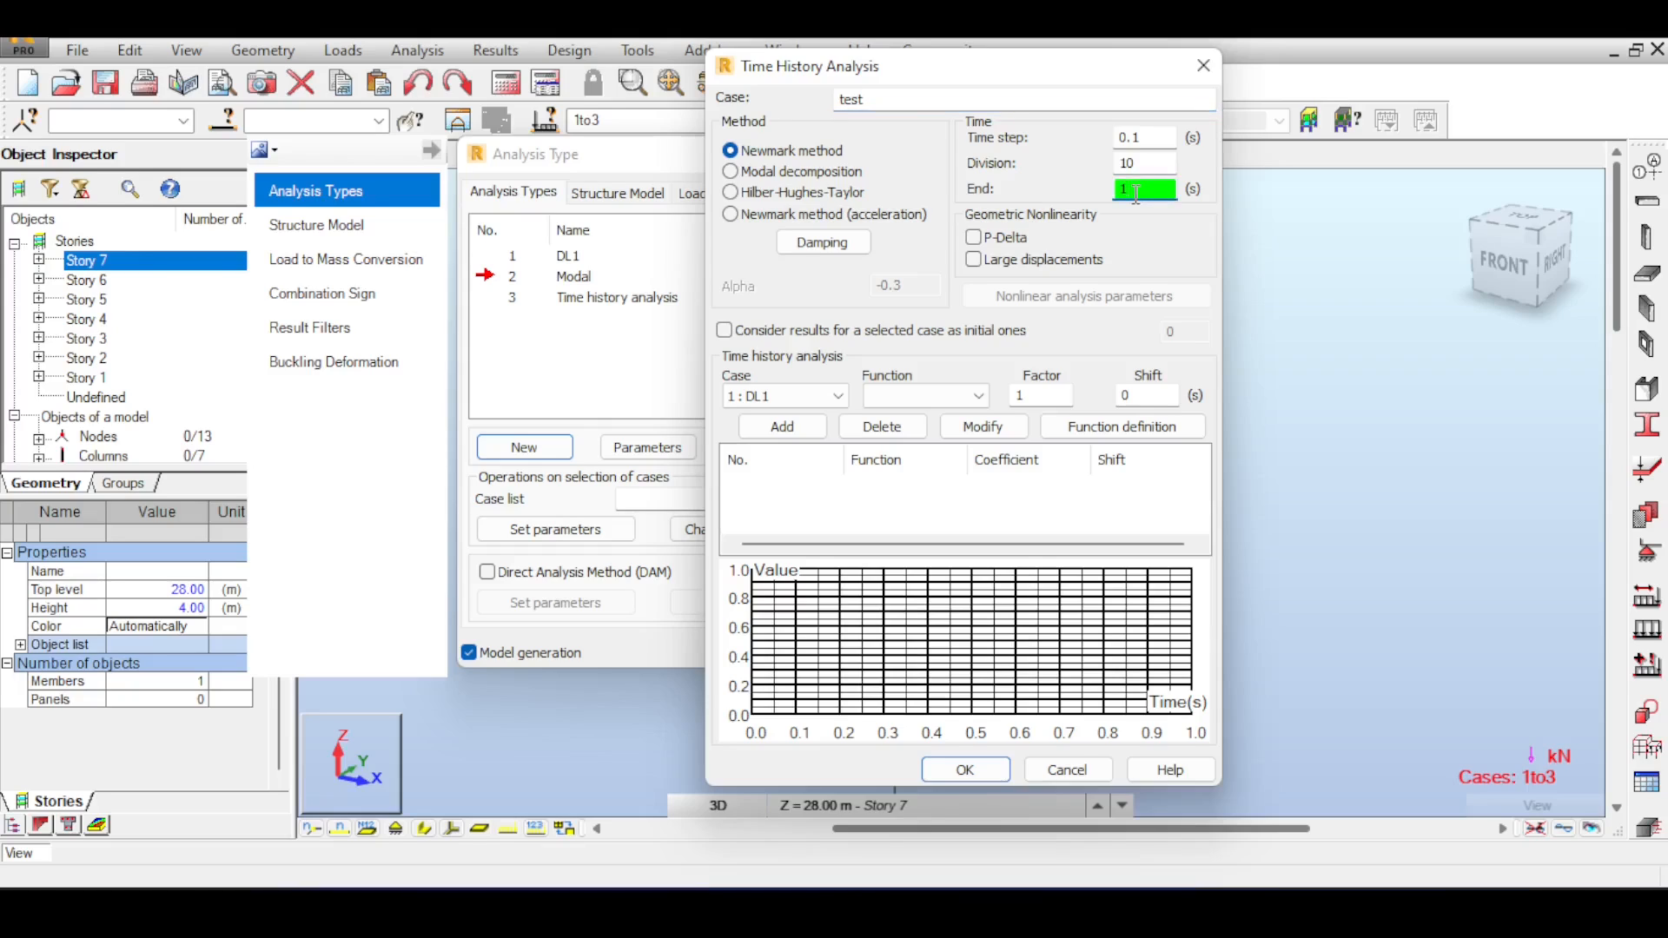
pyautogui.press('BackSpace')
pyautogui.write('30')
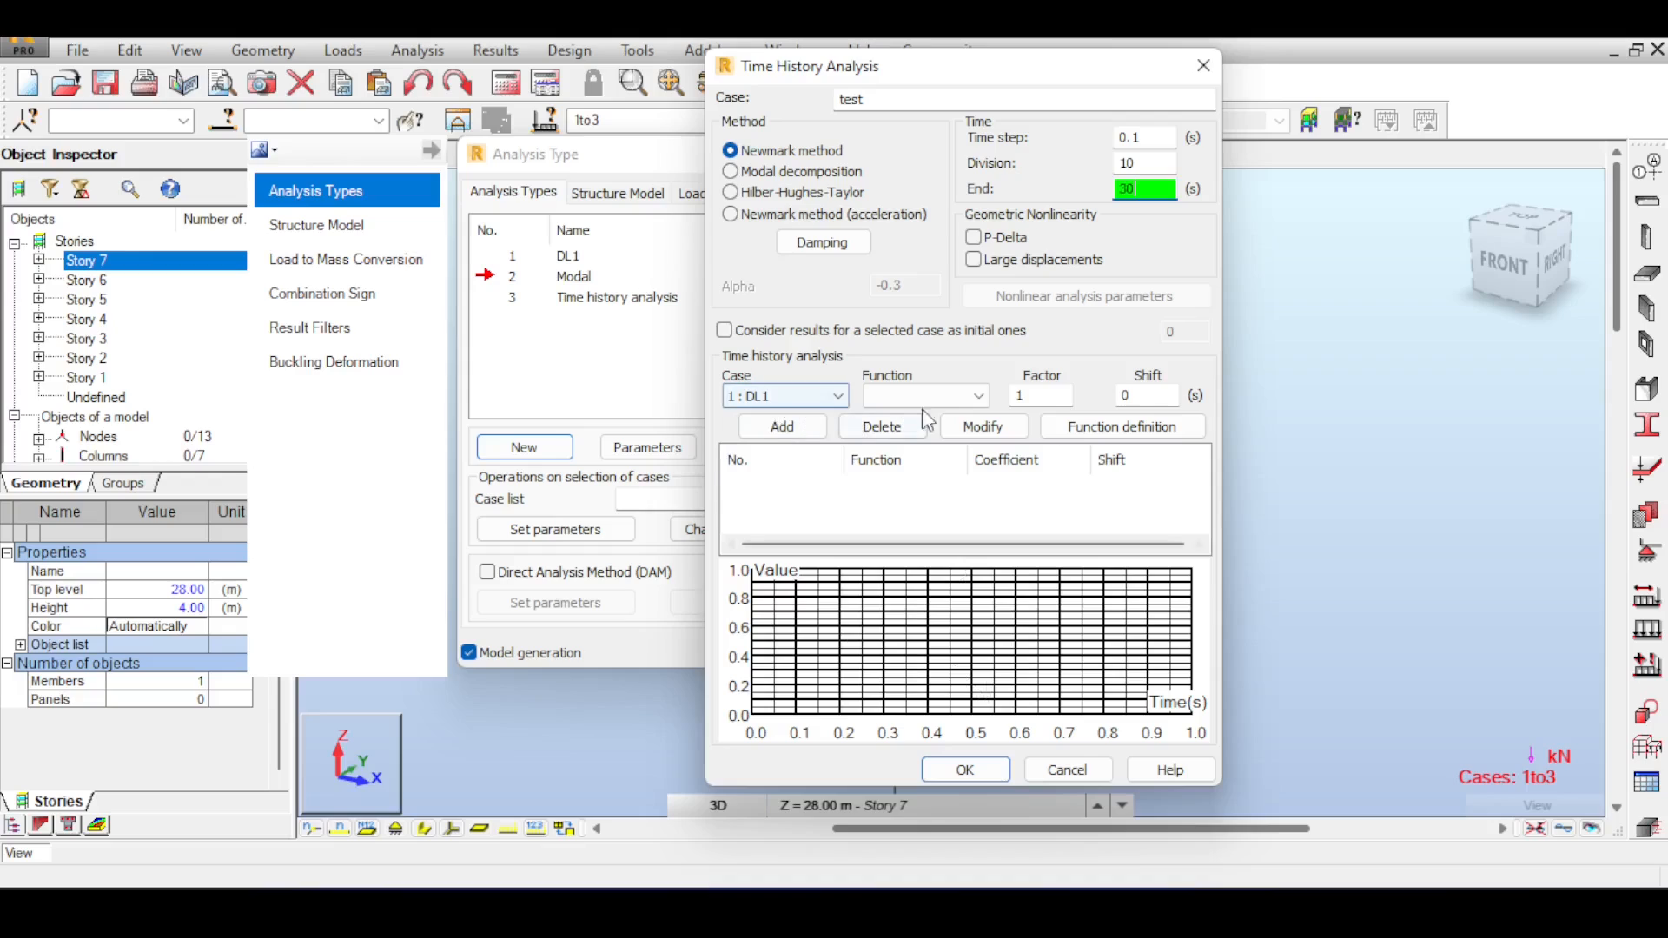
pyautogui.click(978, 397)
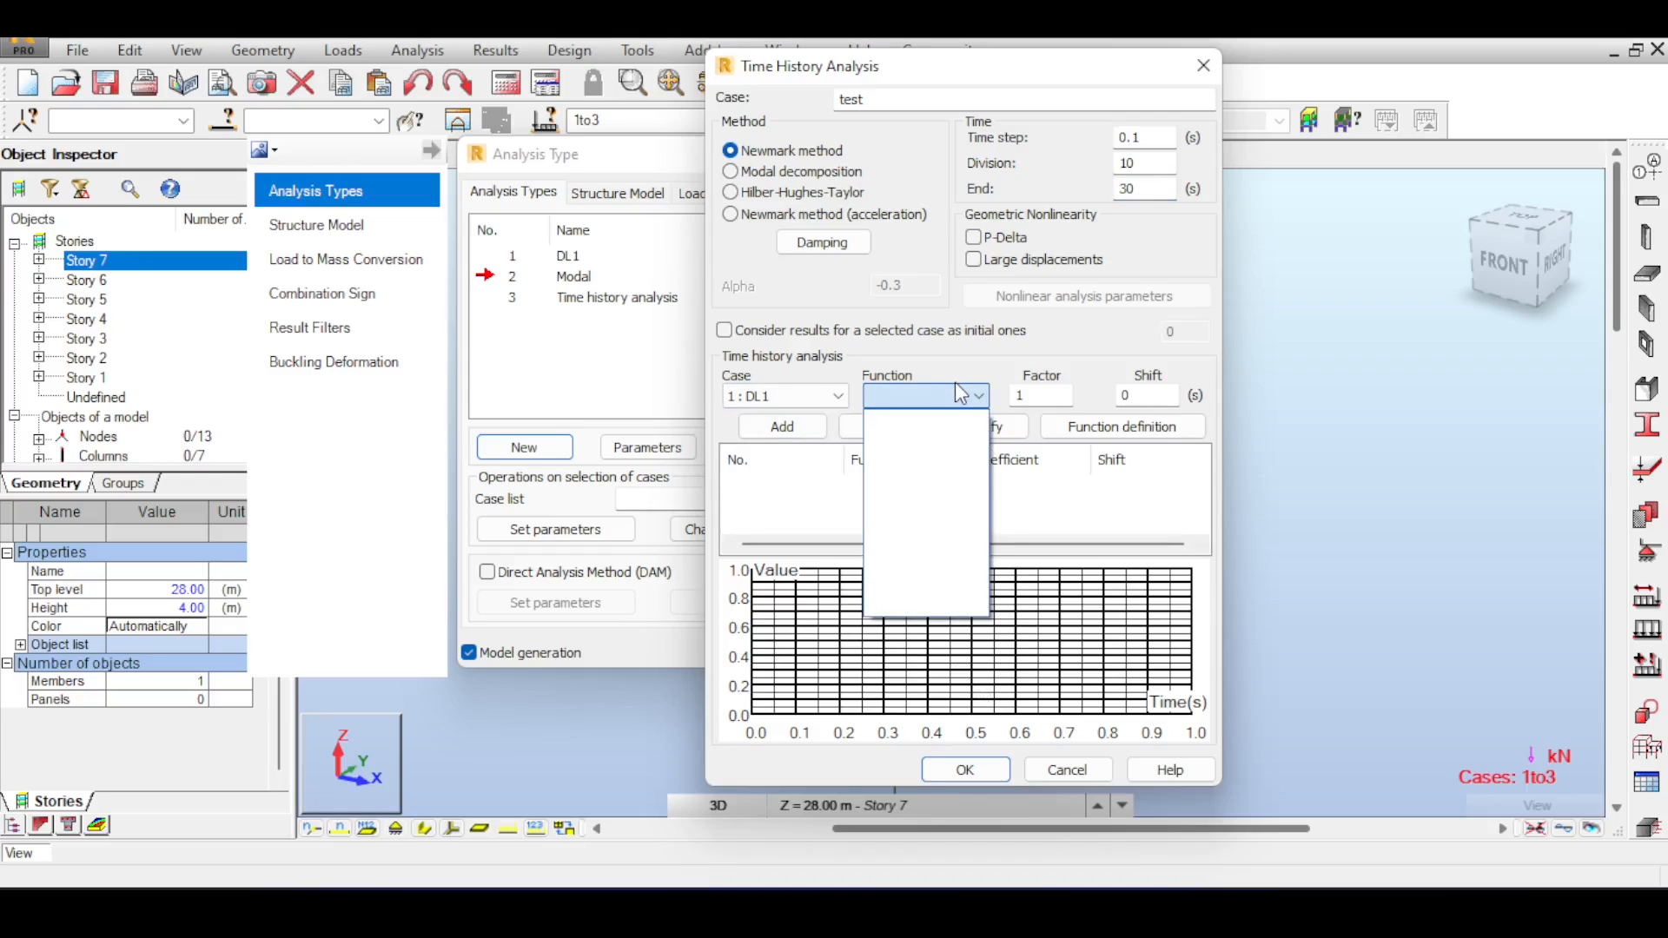
pyautogui.click(962, 397)
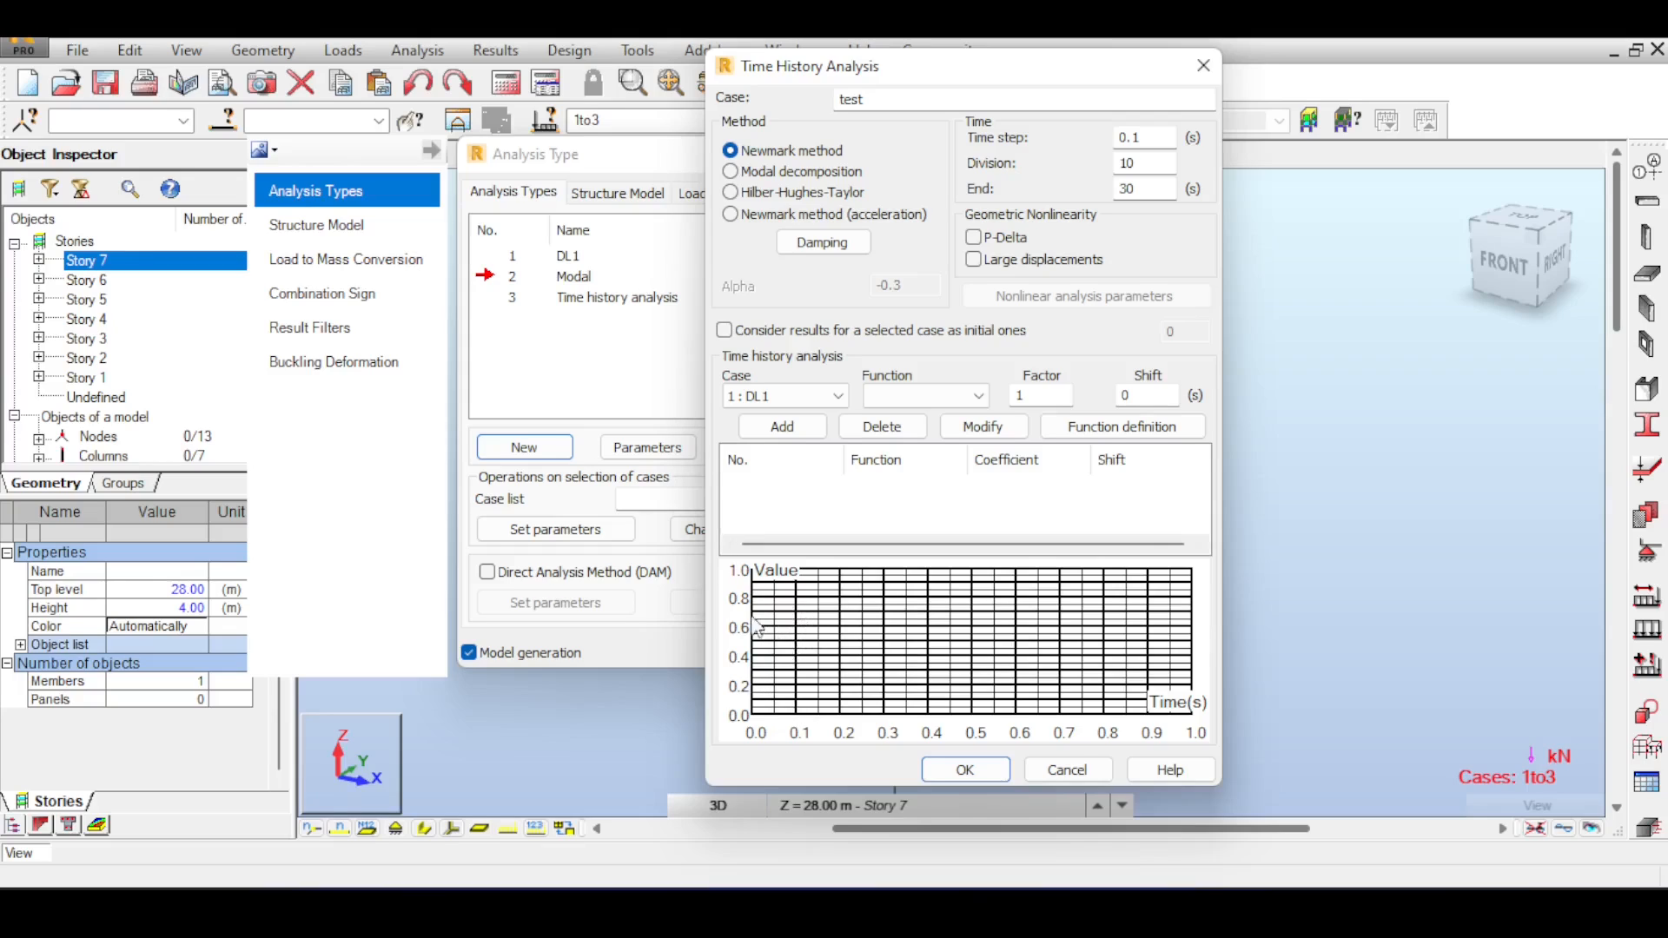
pyautogui.click(809, 396)
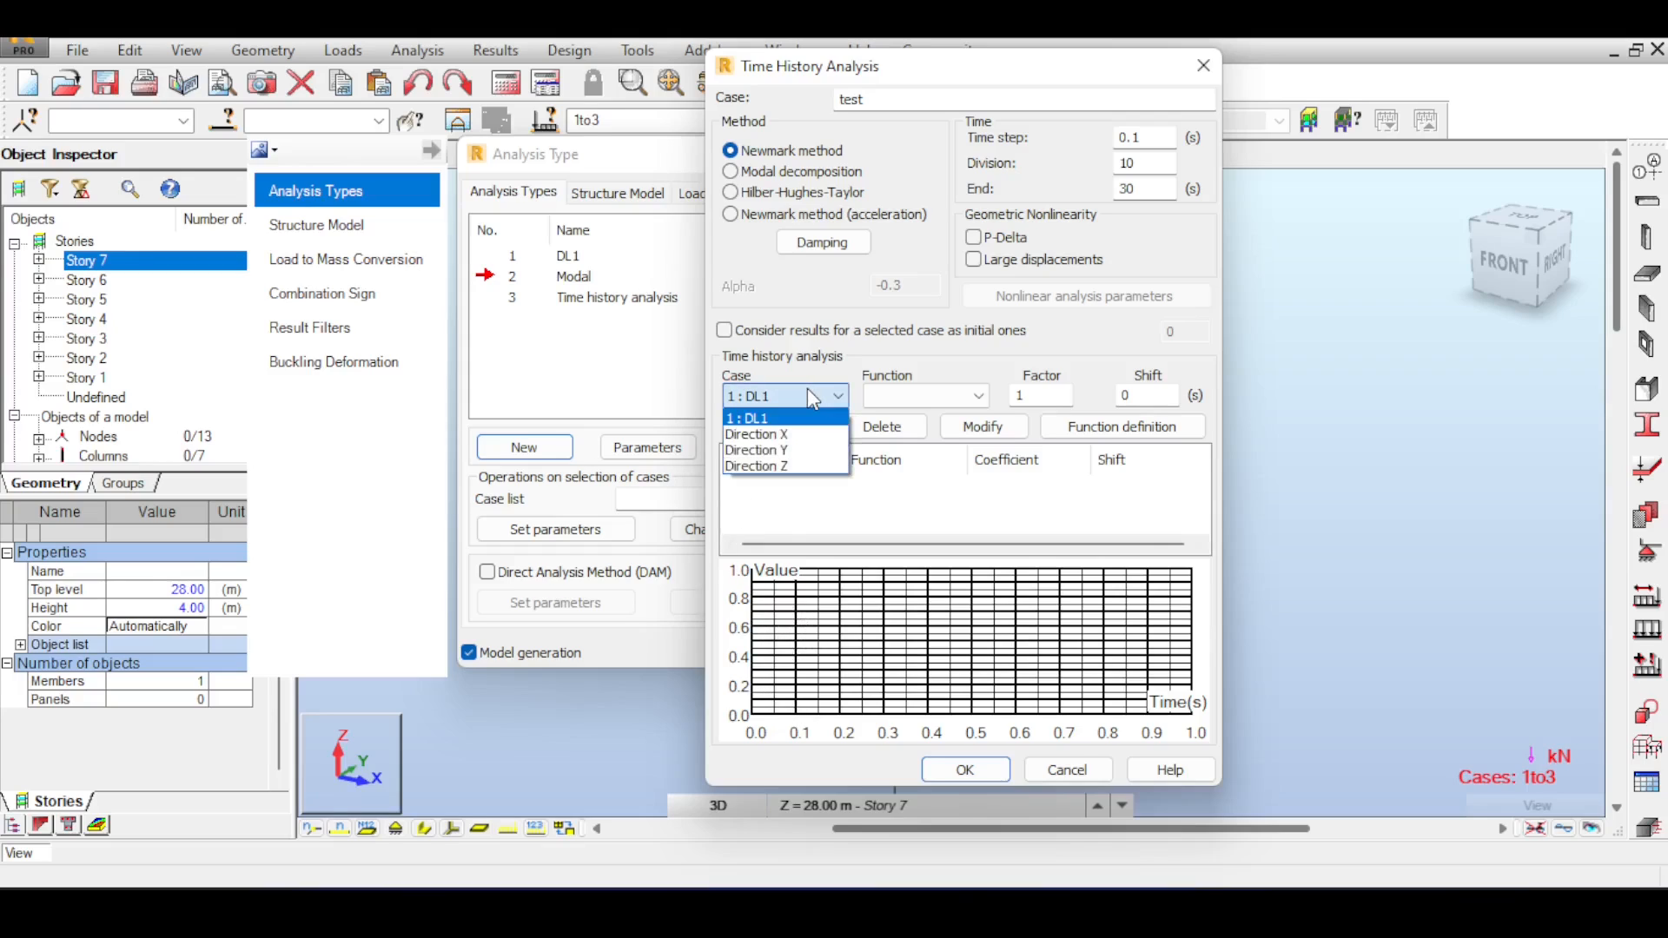
pyautogui.click(812, 398)
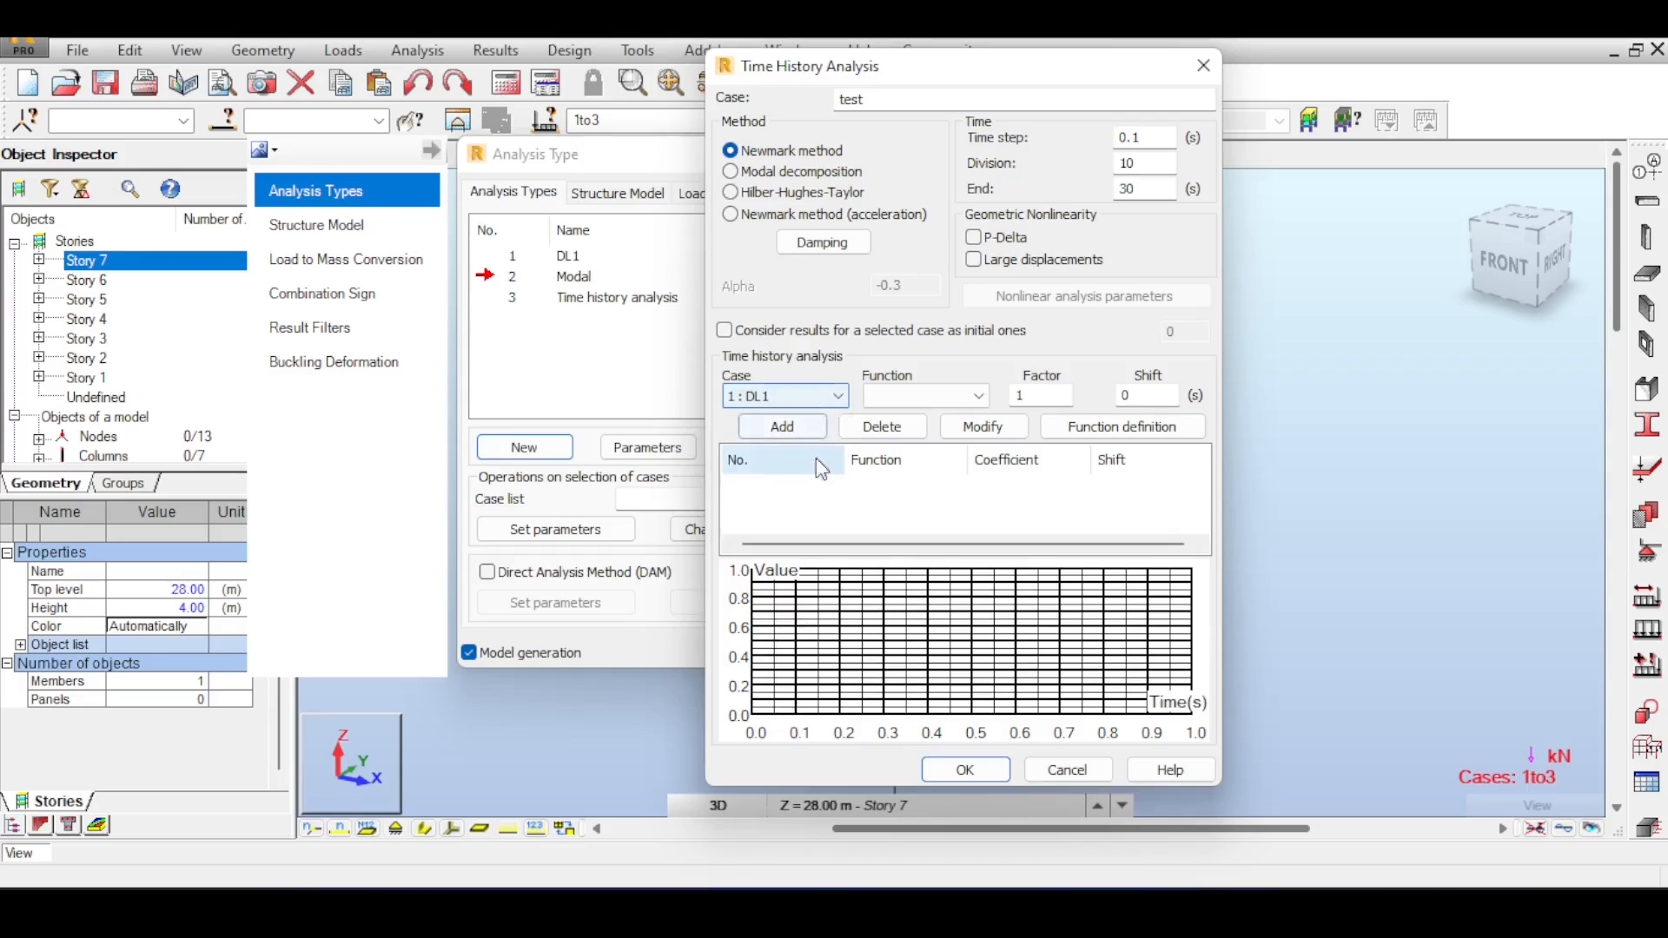
pyautogui.click(782, 428)
pyautogui.click(784, 431)
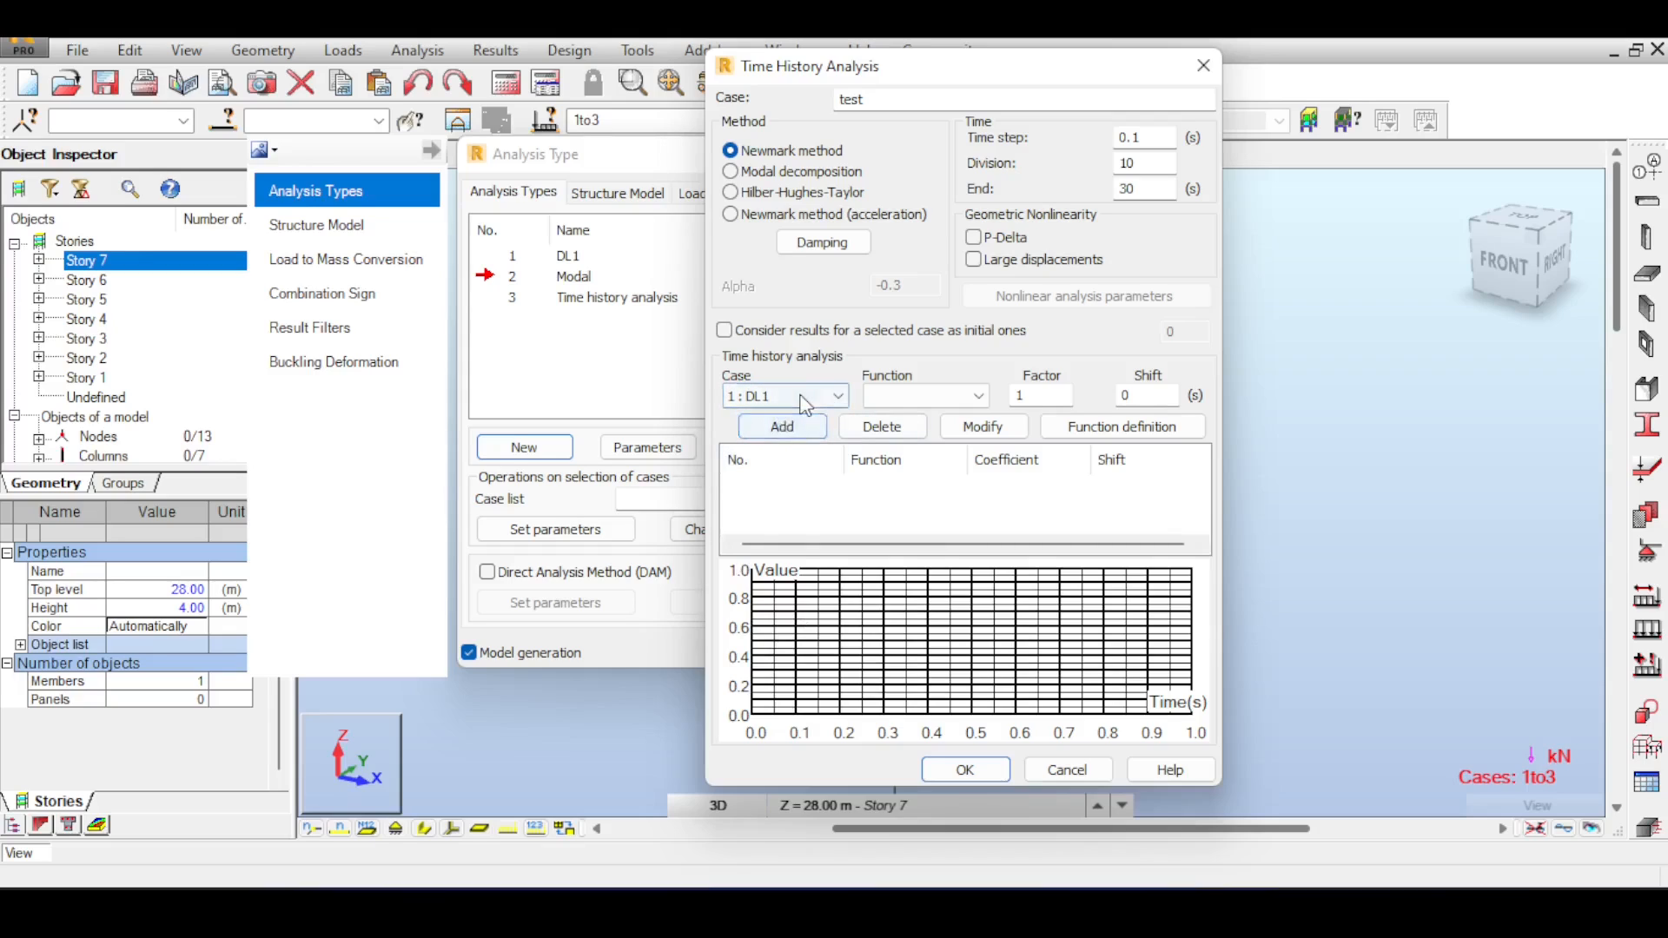
pyautogui.click(801, 397)
pyautogui.click(803, 398)
pyautogui.click(801, 396)
pyautogui.click(800, 395)
pyautogui.moveTo(951, 64); pyautogui.dragTo(904, 39)
pyautogui.click(734, 401)
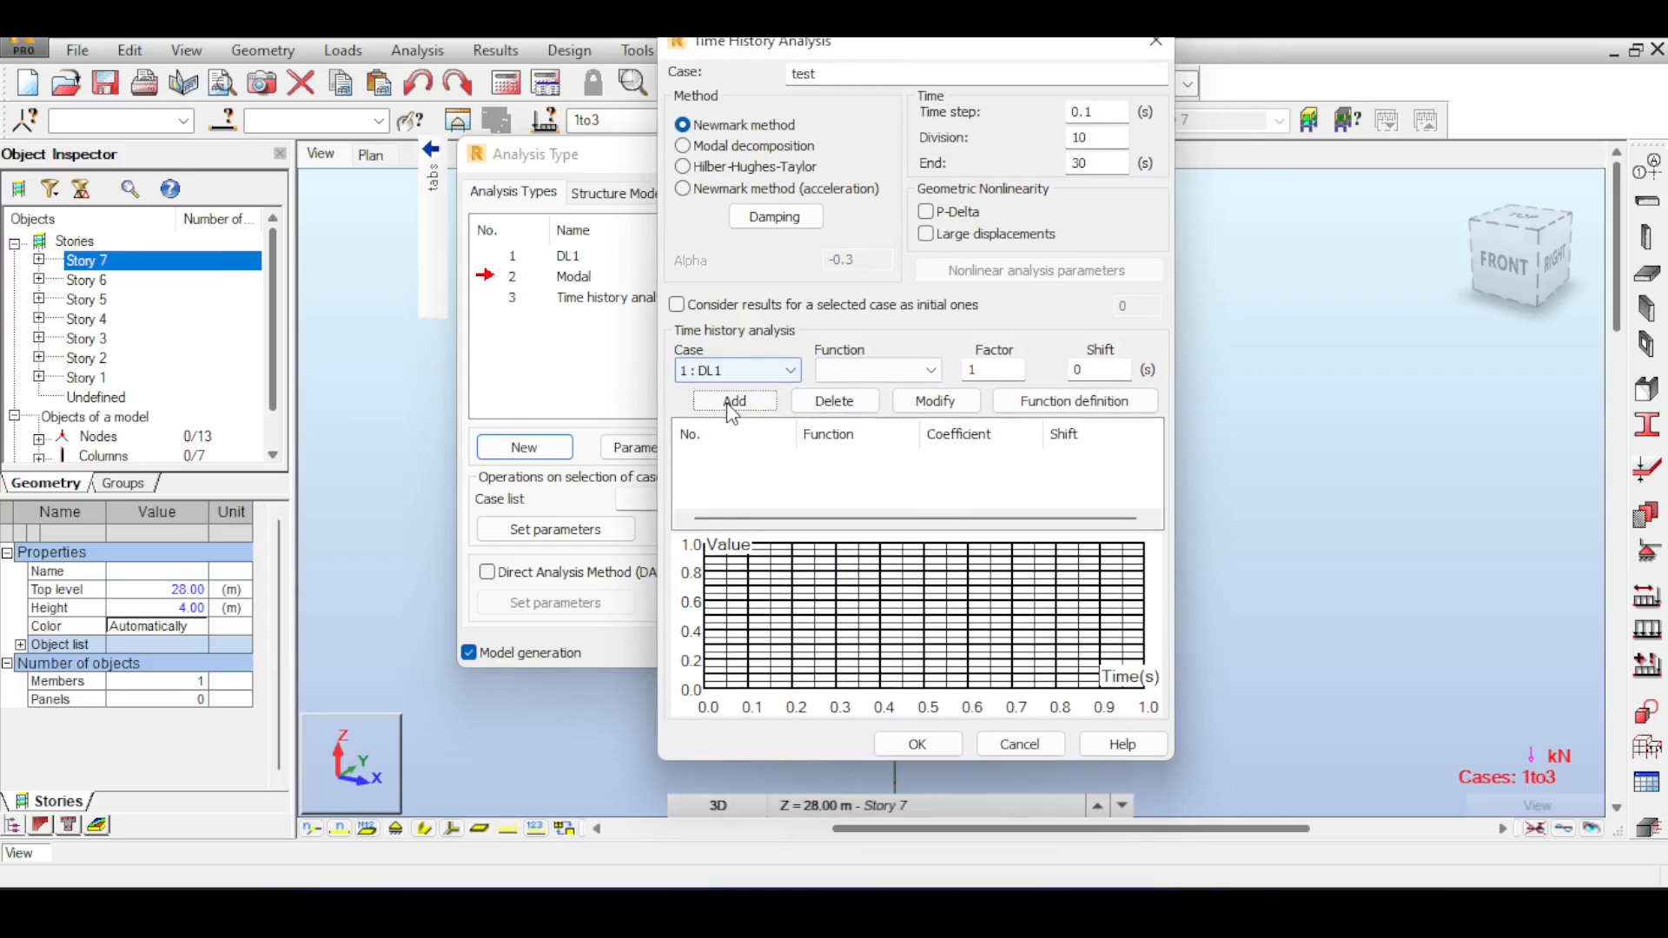
# Define a new time function named myfun for the time history analysis.
pyautogui.click(1077, 403)
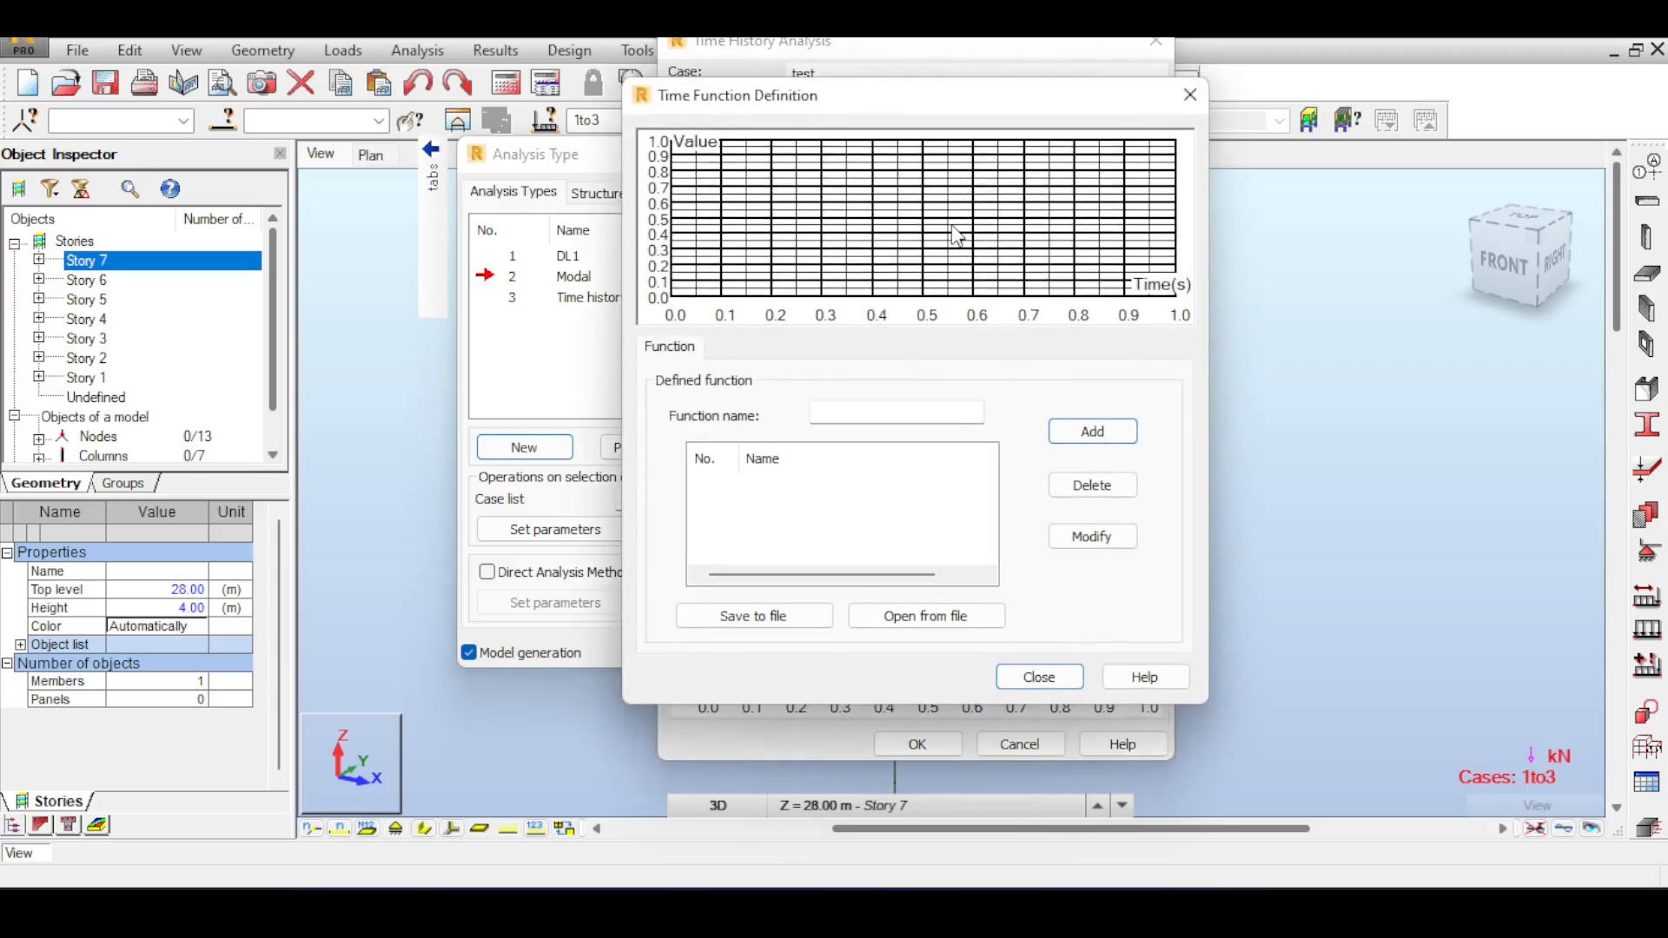
pyautogui.moveTo(1054, 99); pyautogui.dragTo(1200, 468)
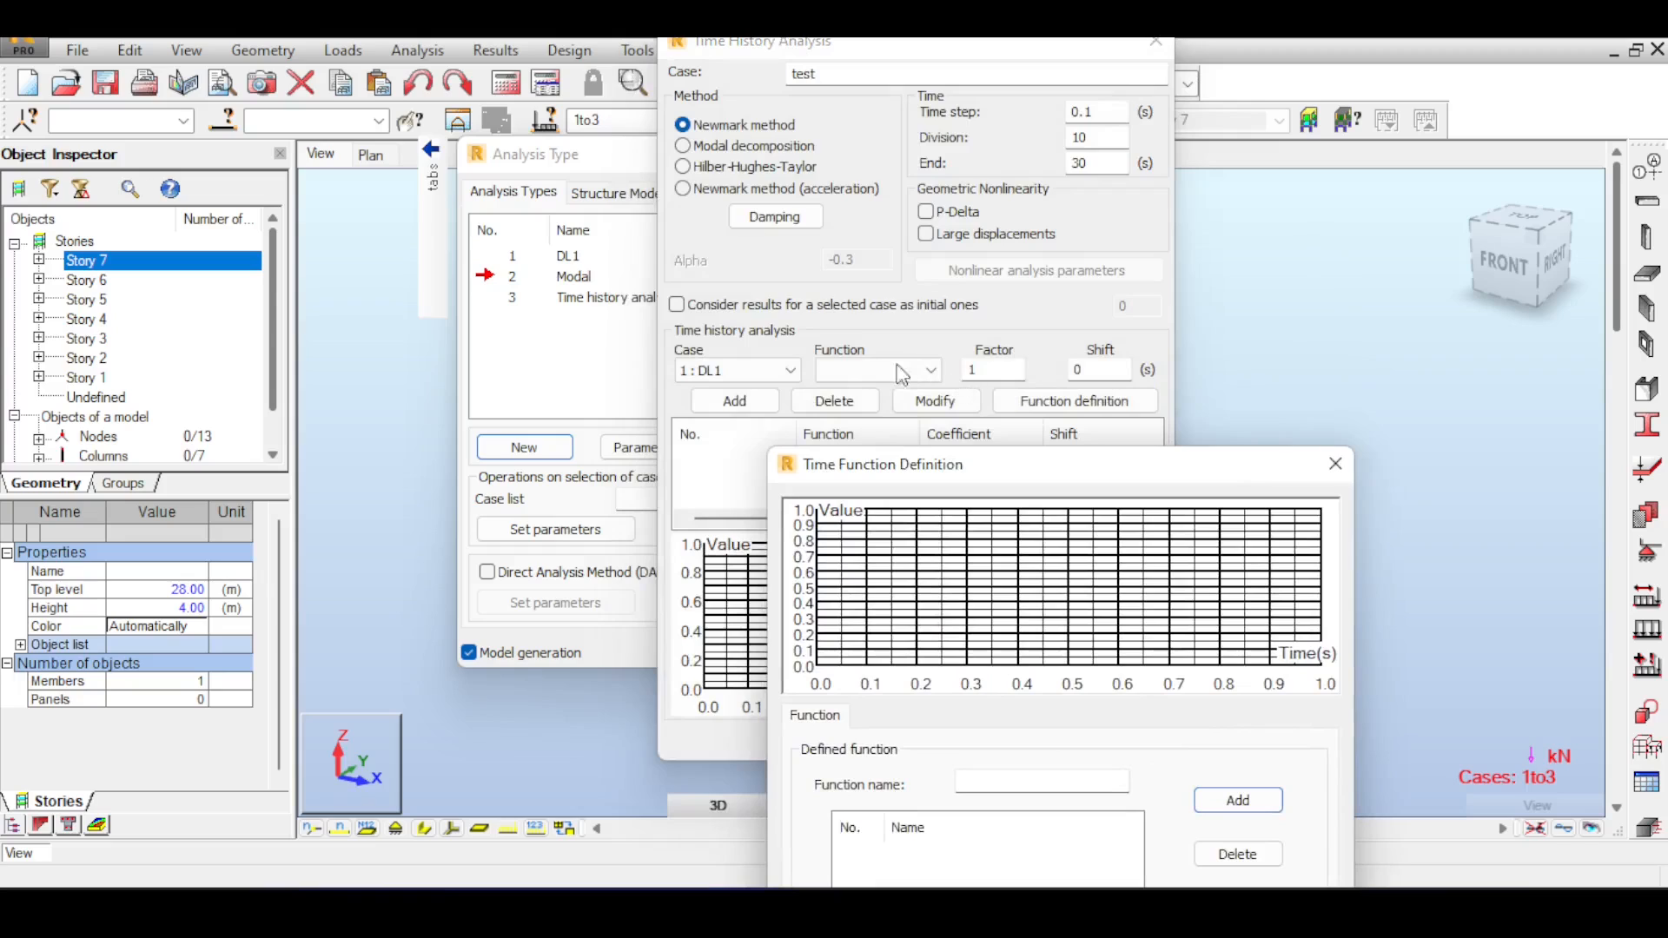
pyautogui.moveTo(973, 466); pyautogui.dragTo(862, 42)
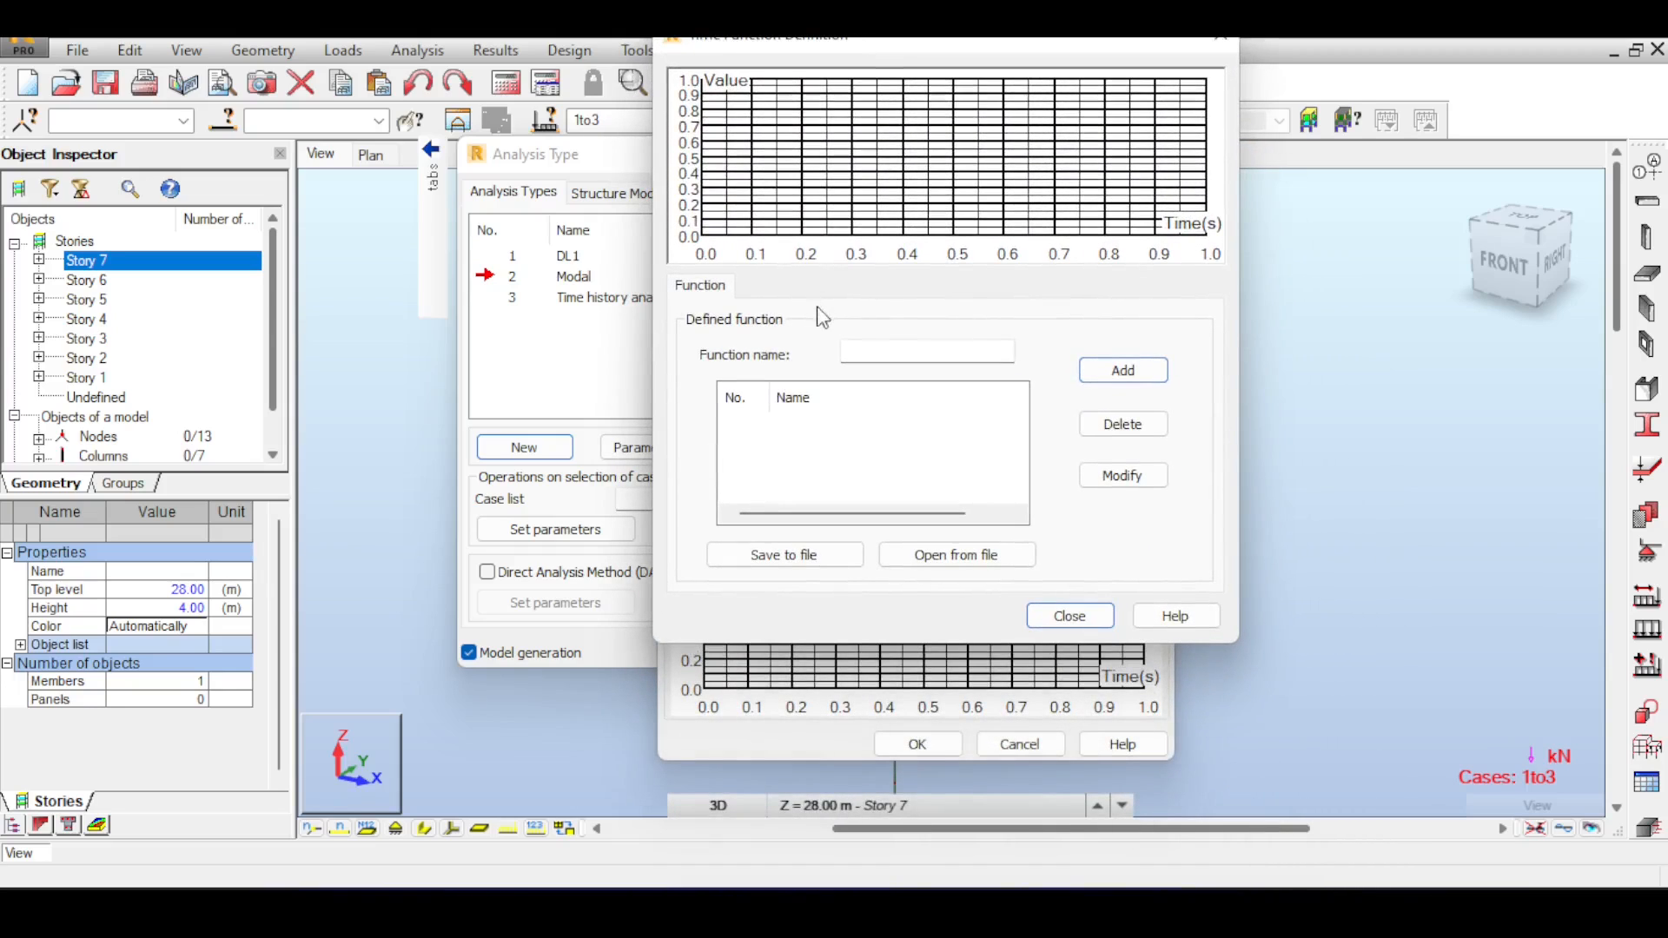
pyautogui.click(887, 351)
pyautogui.write('myfun')
pyautogui.click(1098, 372)
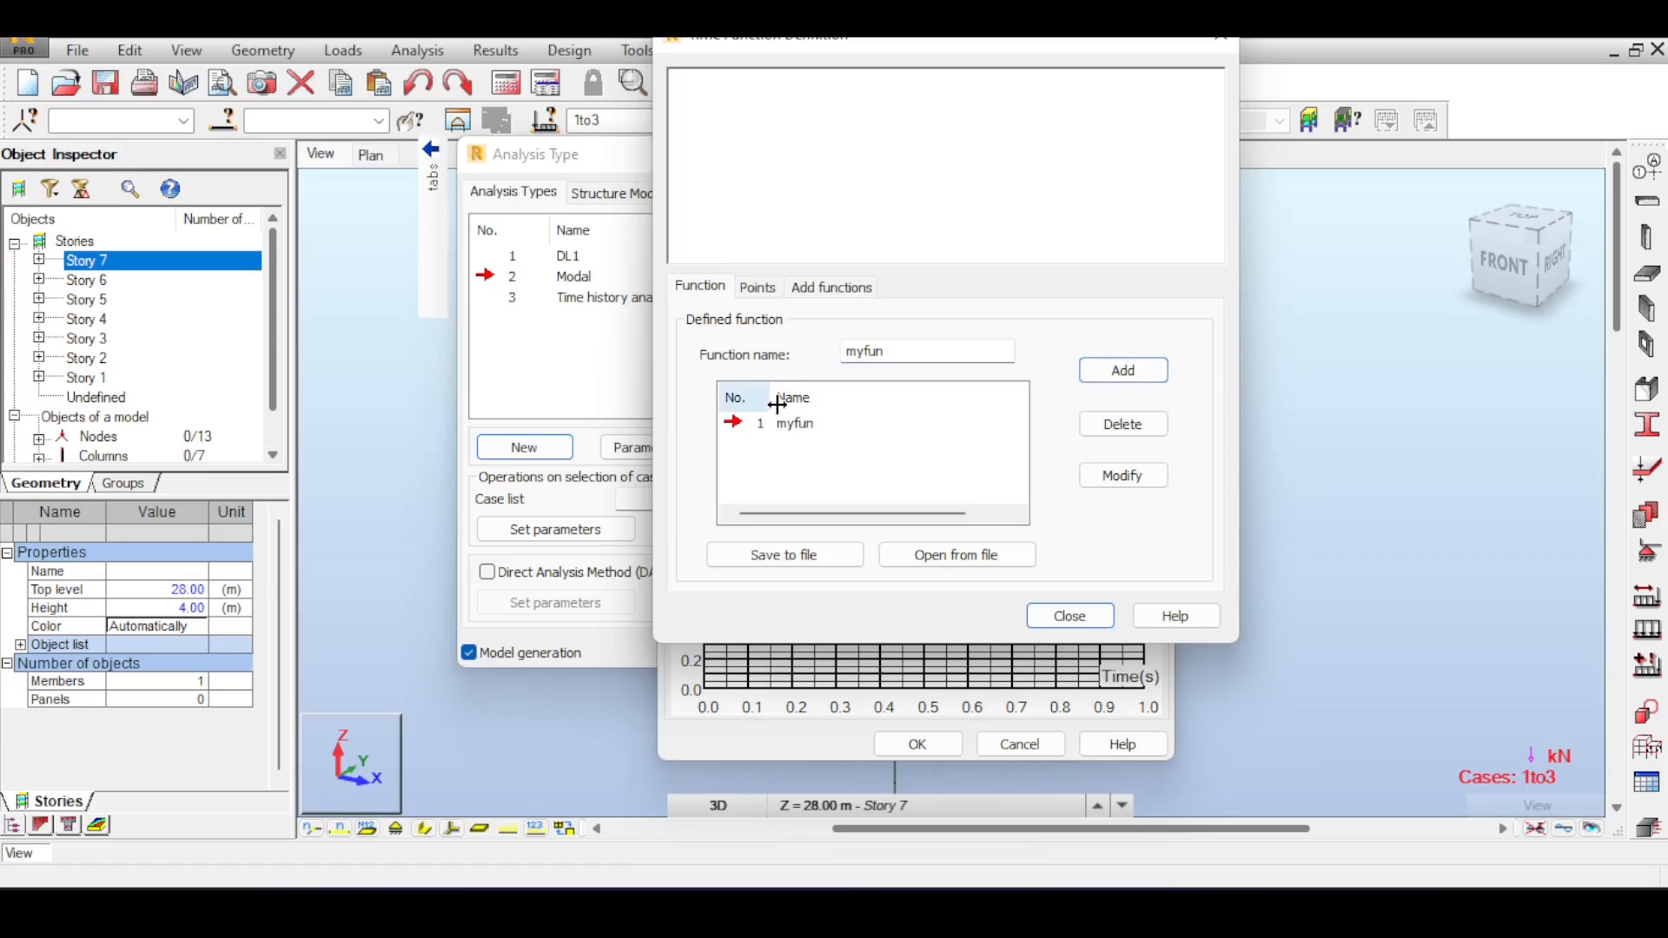
pyautogui.click(758, 289)
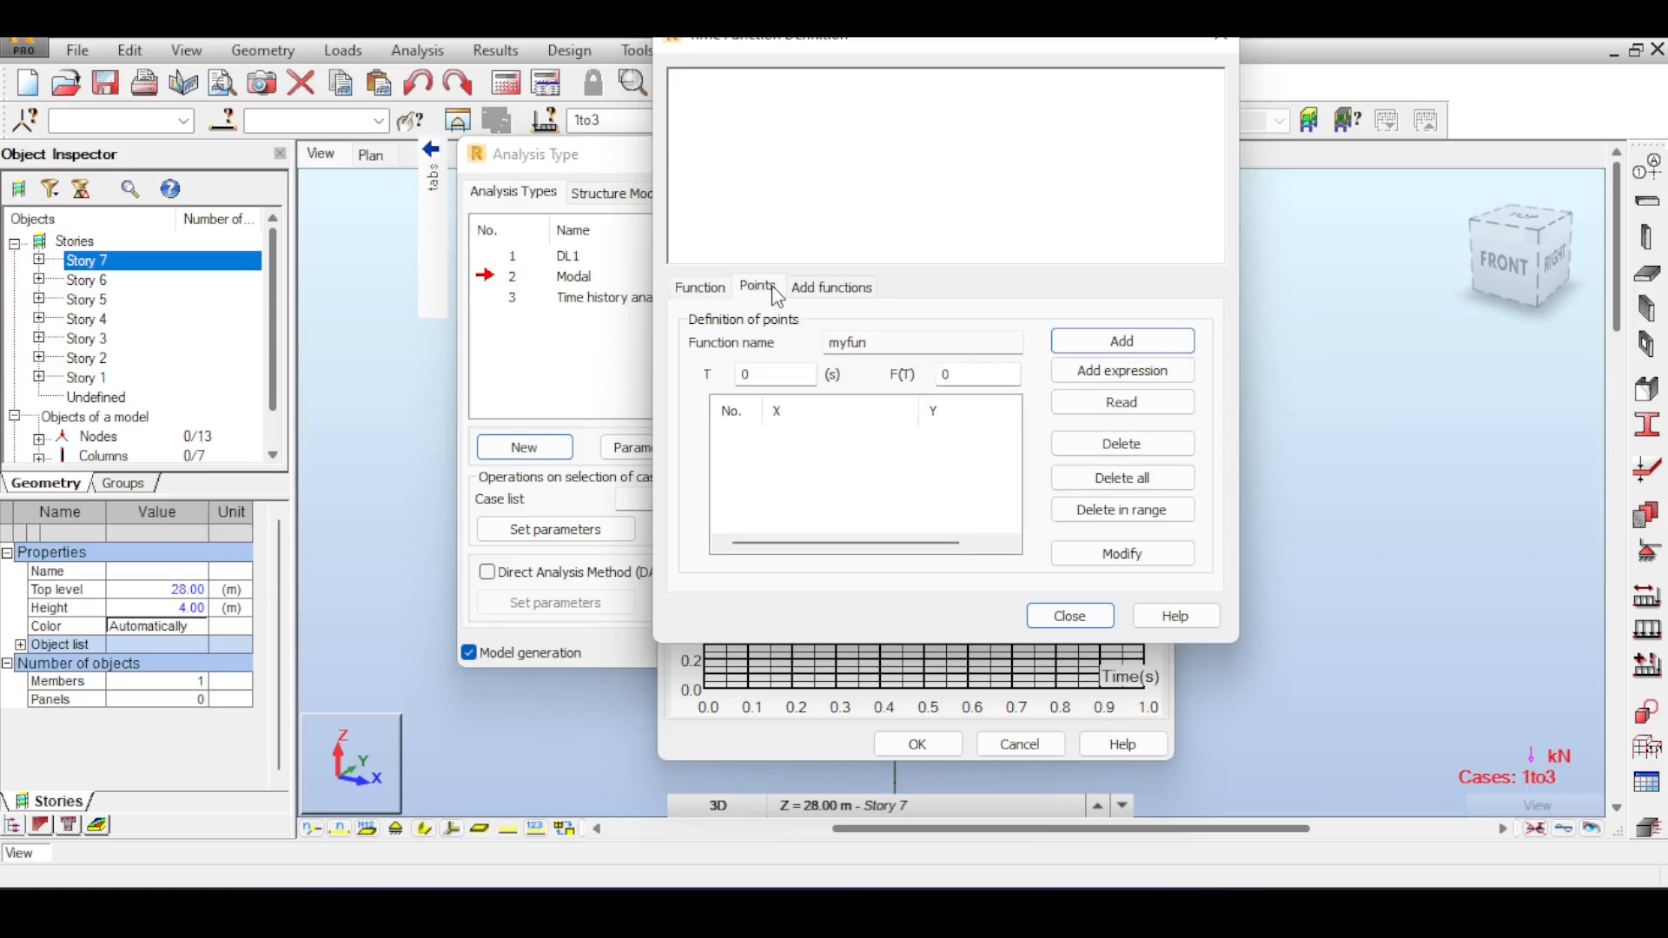
pyautogui.click(868, 291)
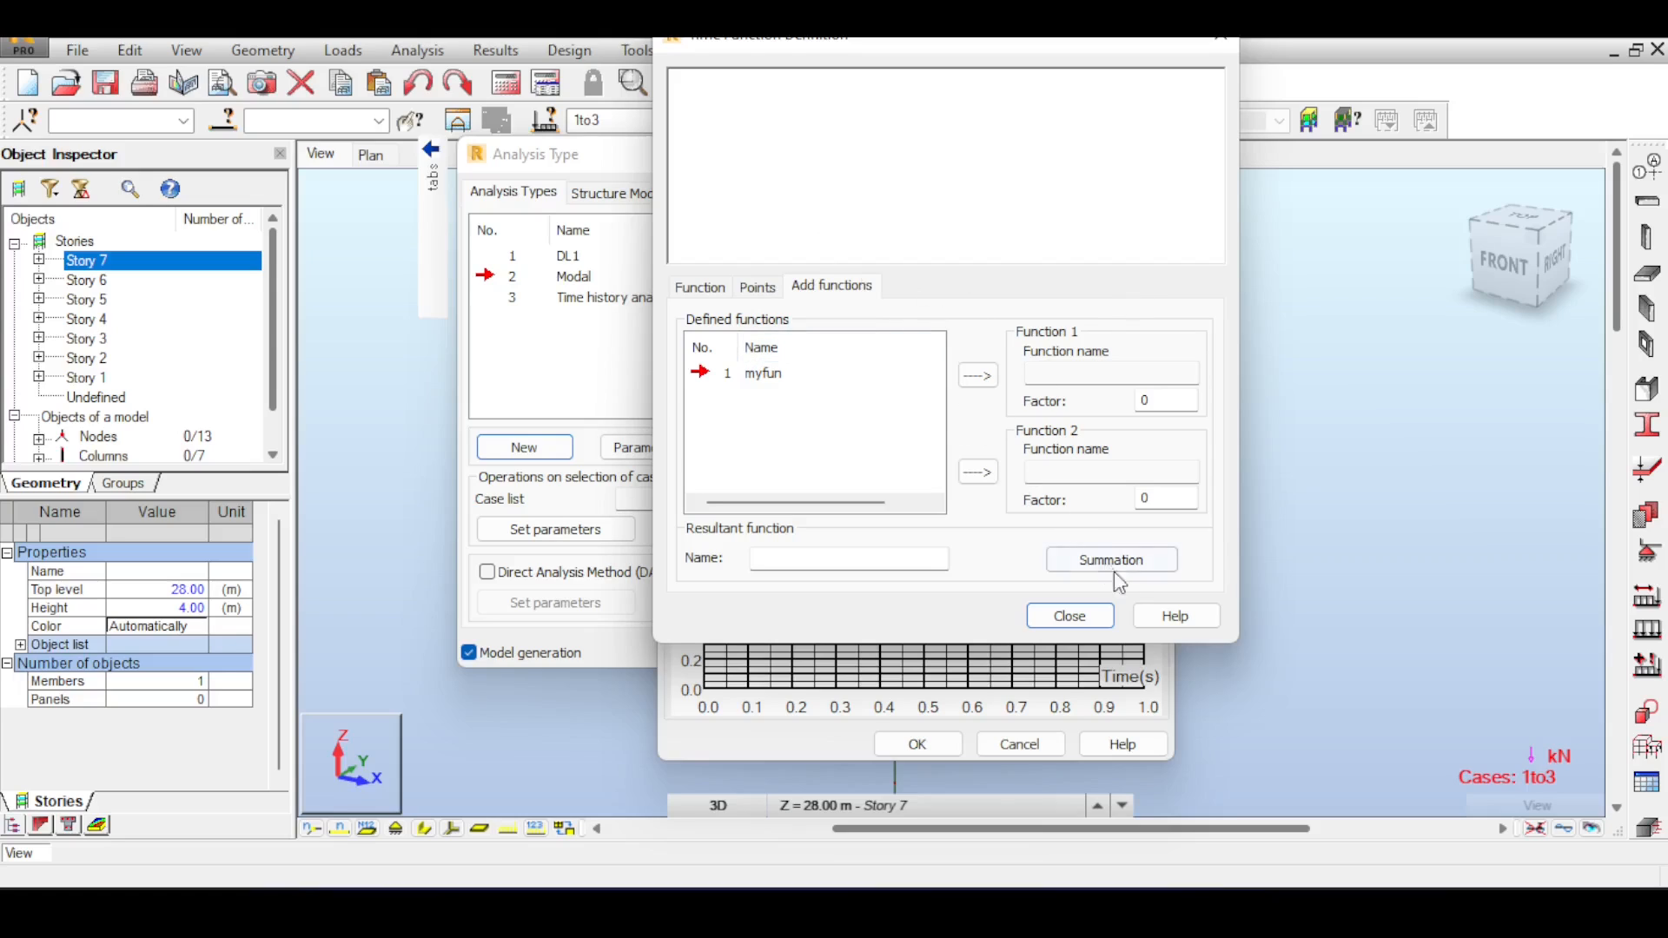
pyautogui.click(721, 288)
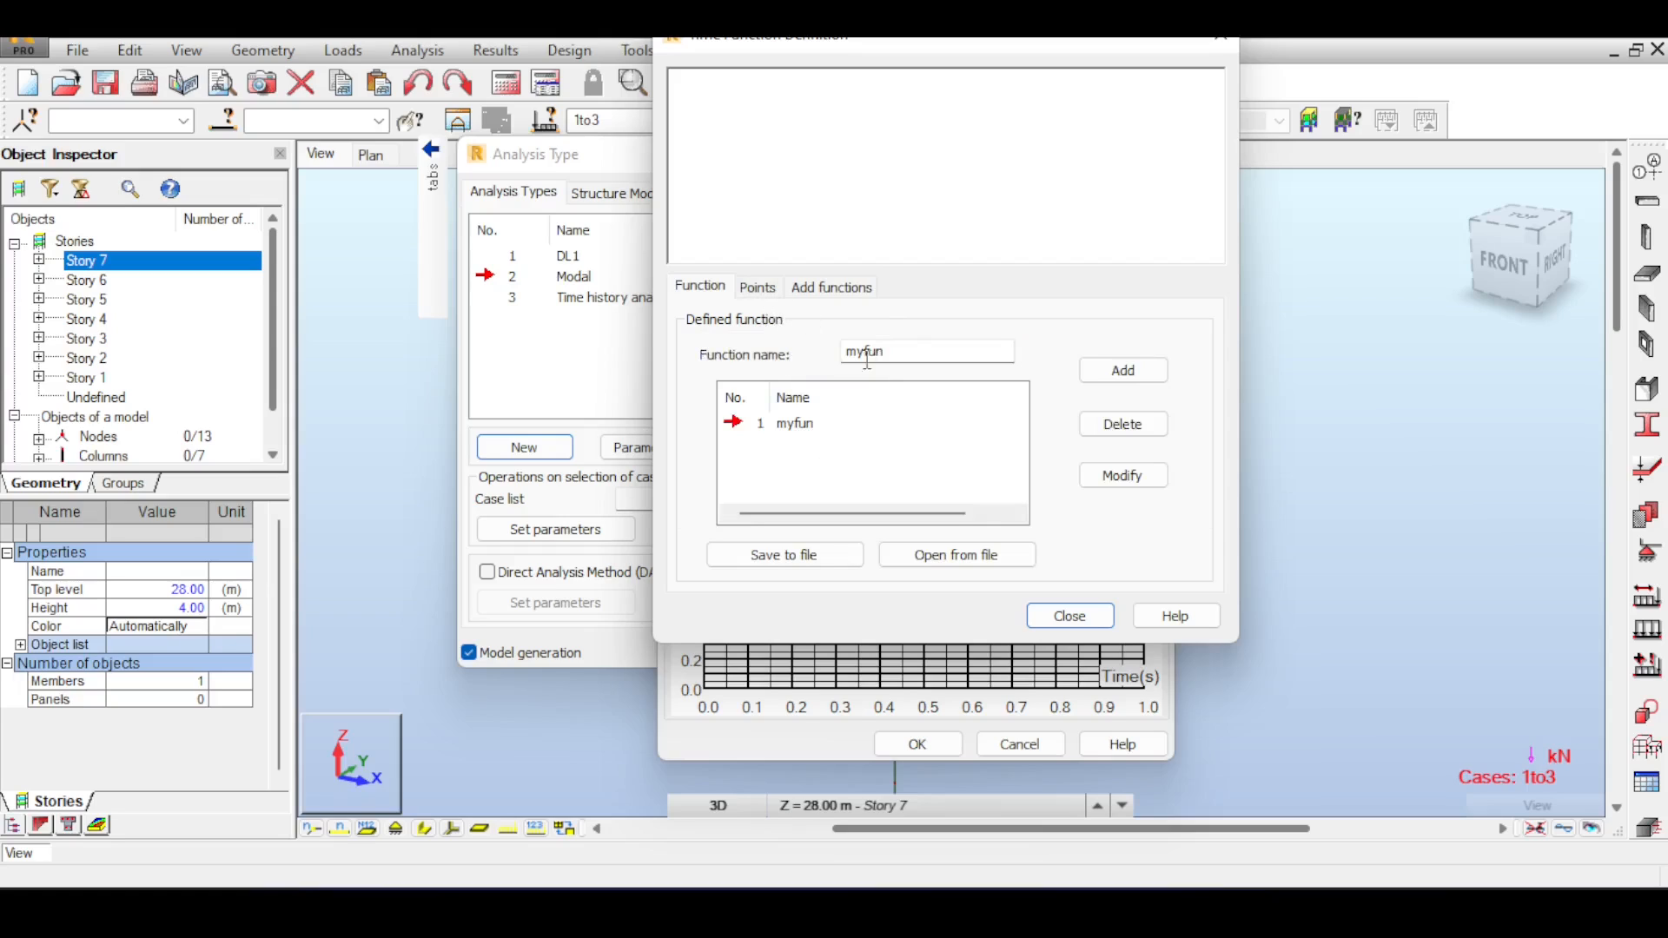
# Add the first two points of myfun: value 0 at 0 s and value 1 at 1 s.
pyautogui.click(777, 290)
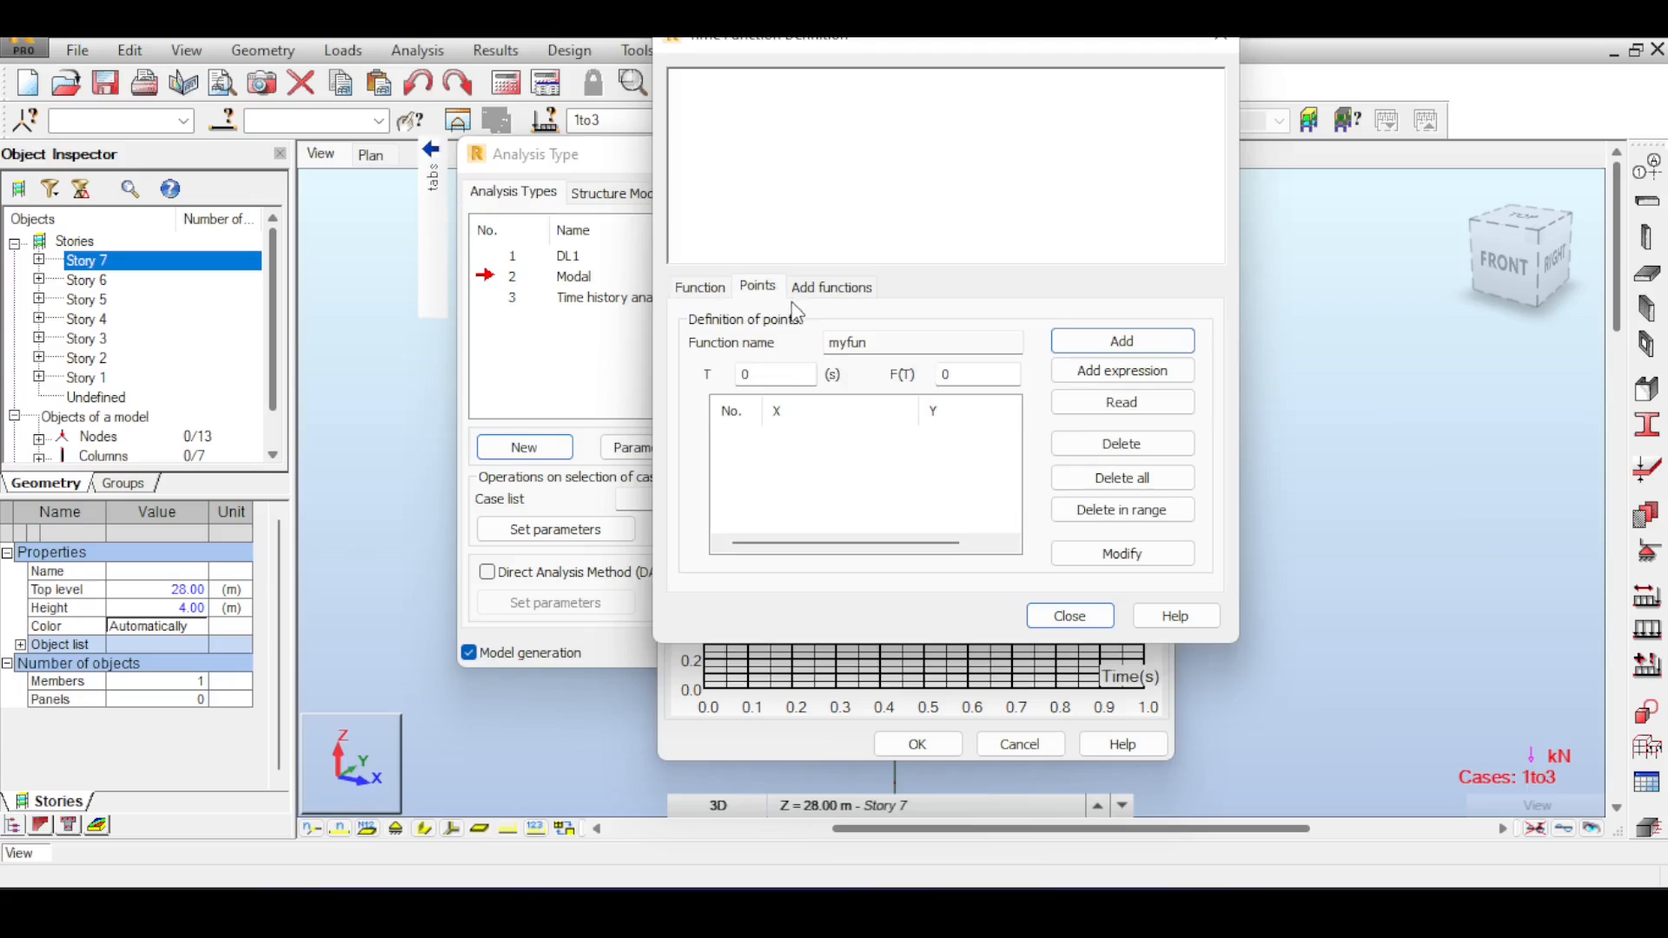
pyautogui.click(1006, 375)
pyautogui.click(753, 375)
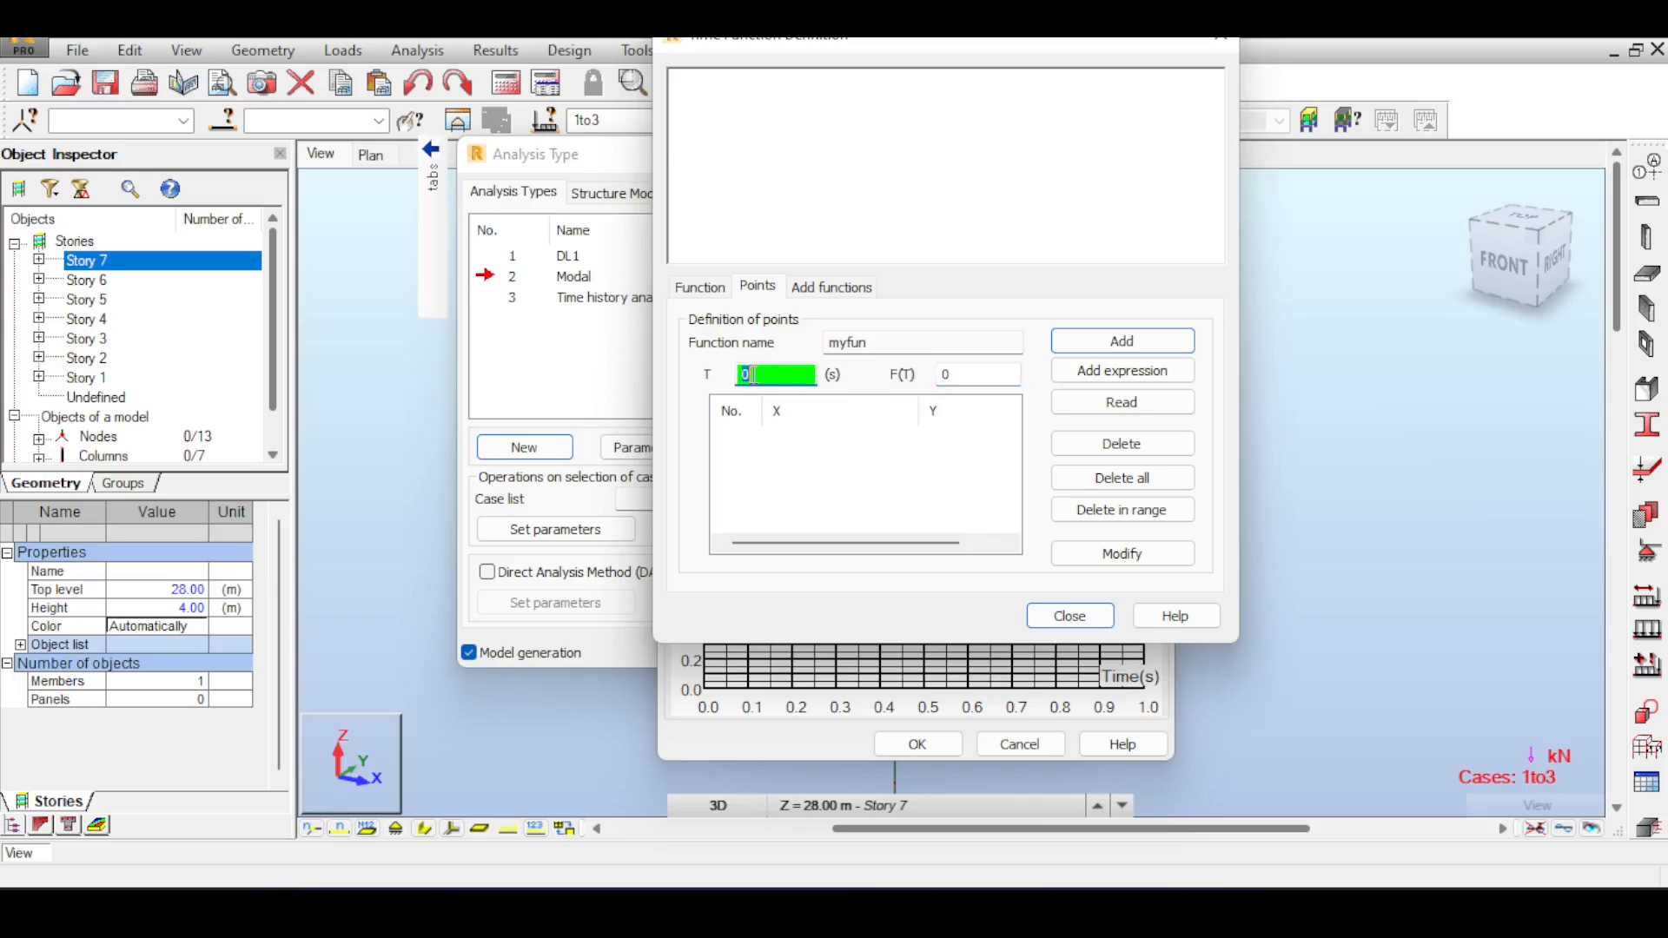
pyautogui.click(1012, 375)
pyautogui.click(1105, 350)
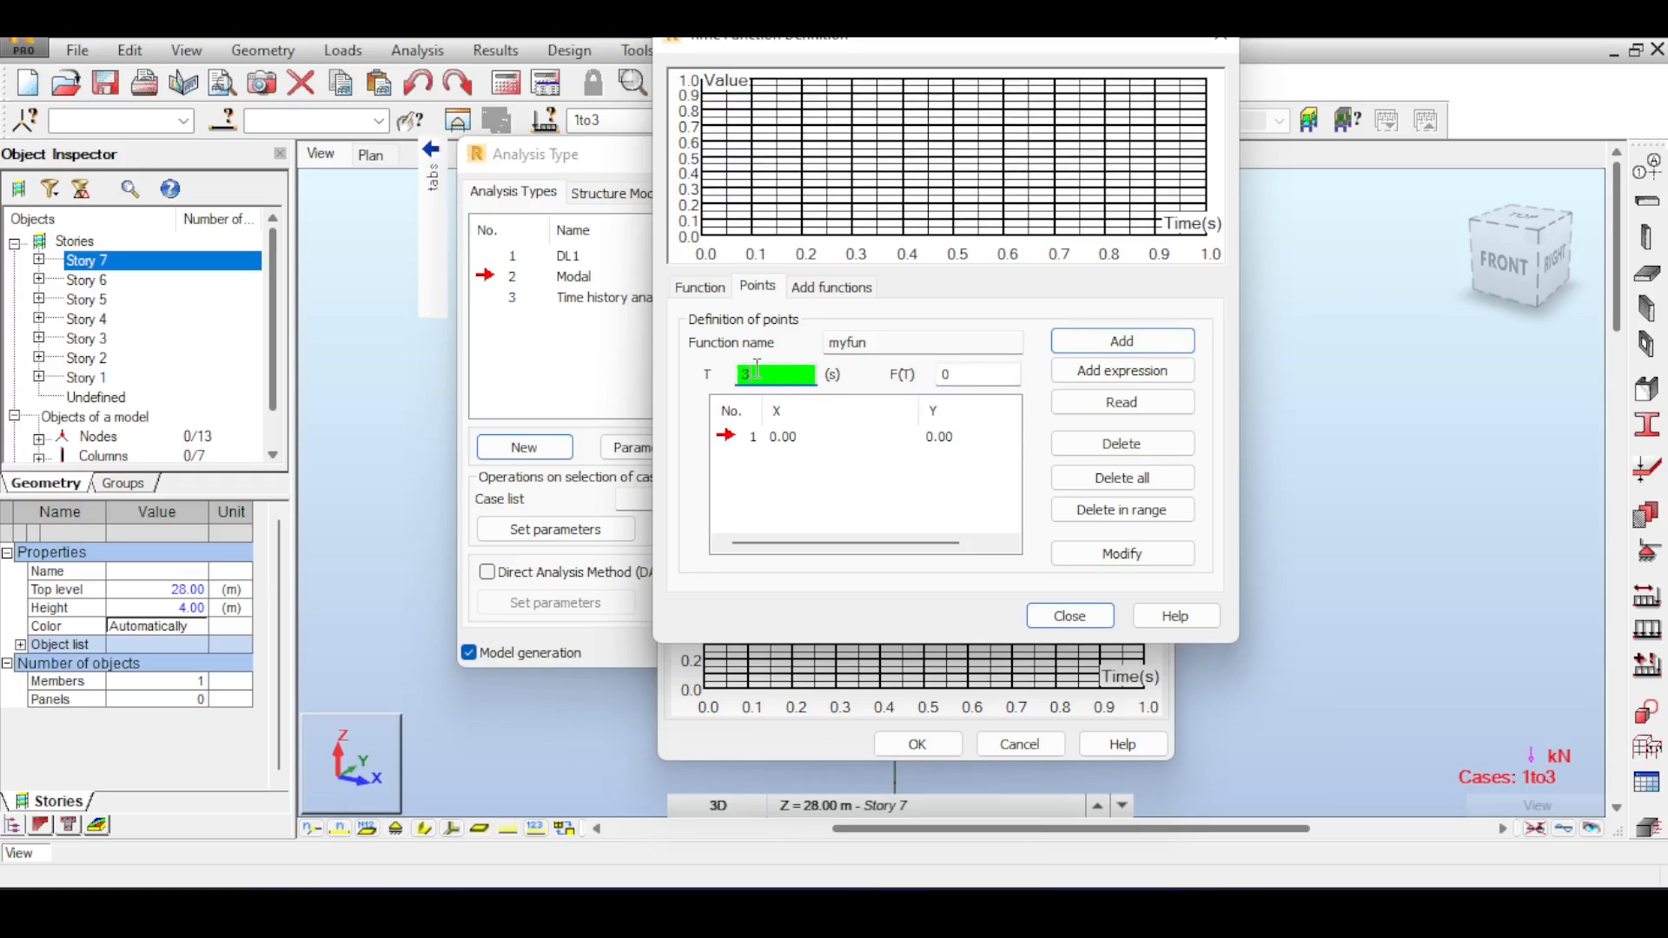
pyautogui.click(944, 376)
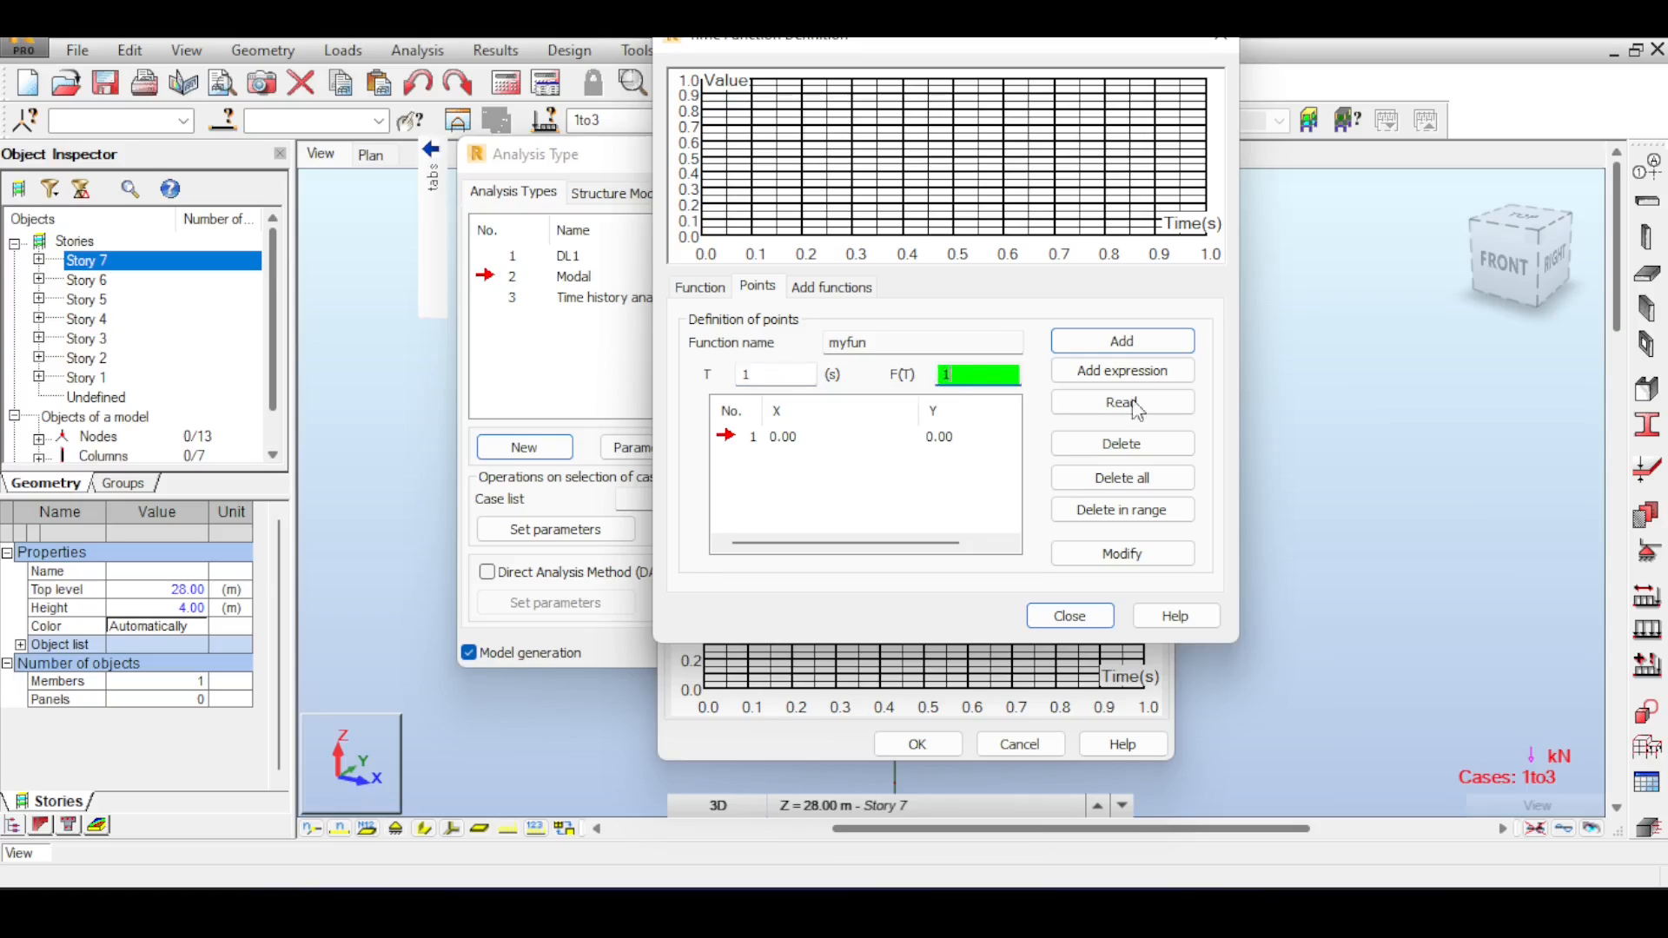
pyautogui.click(1148, 344)
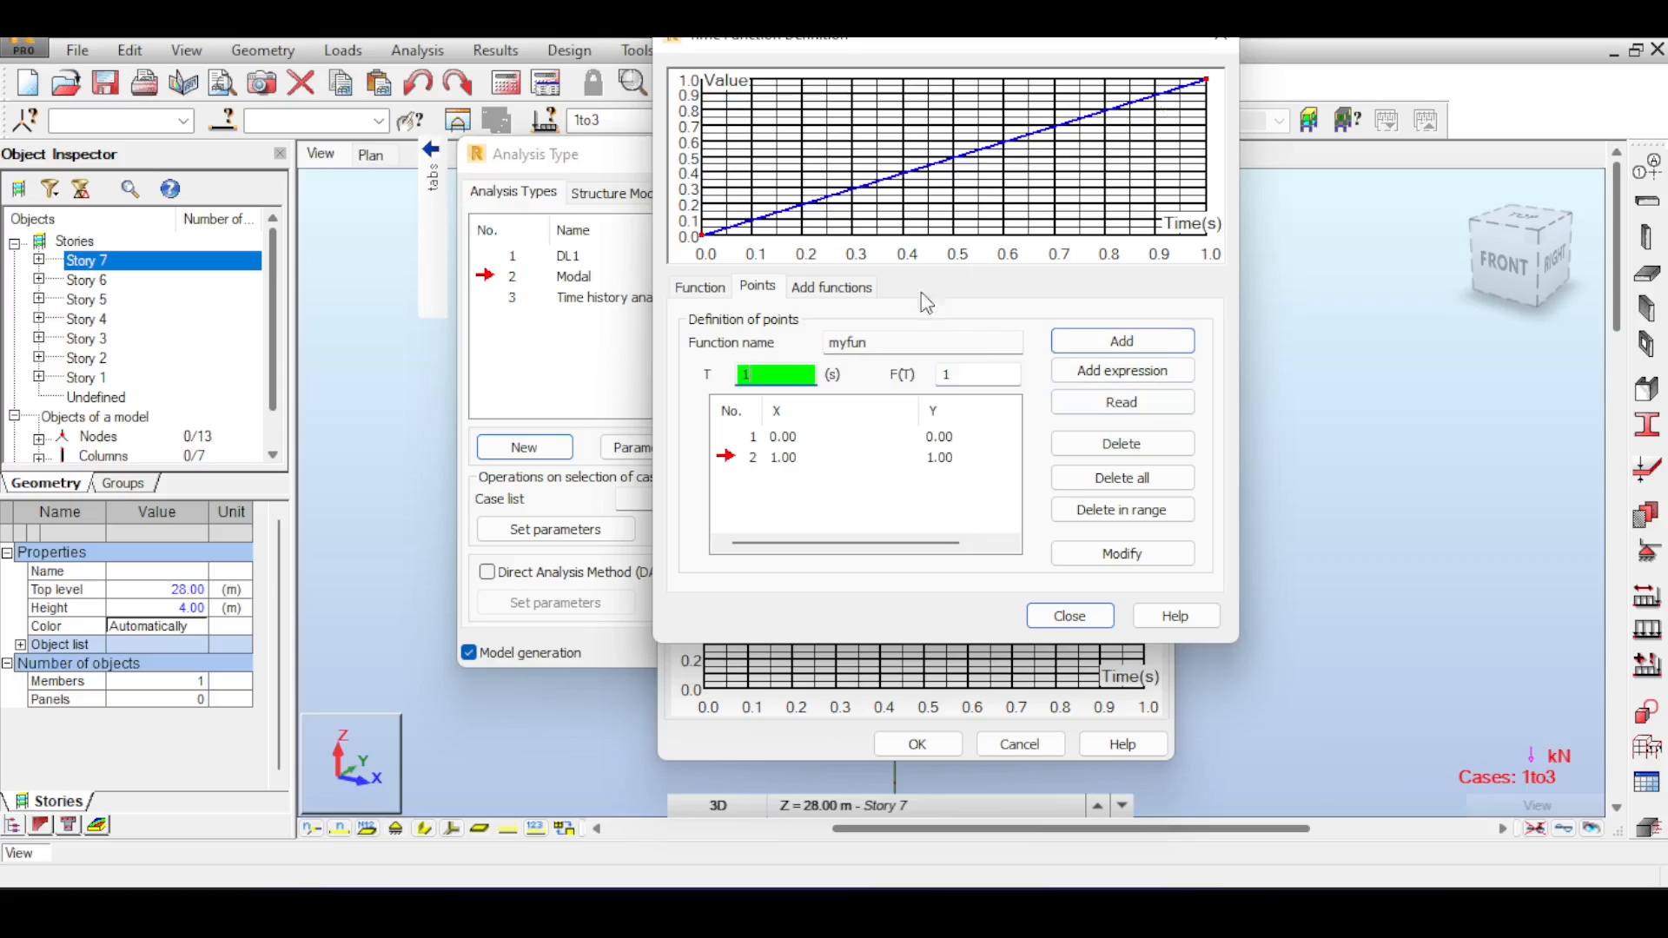
# Add points to myfun with value 1 at 4 s and value 0 at 5 s.
pyautogui.click(799, 375)
pyautogui.click(1120, 341)
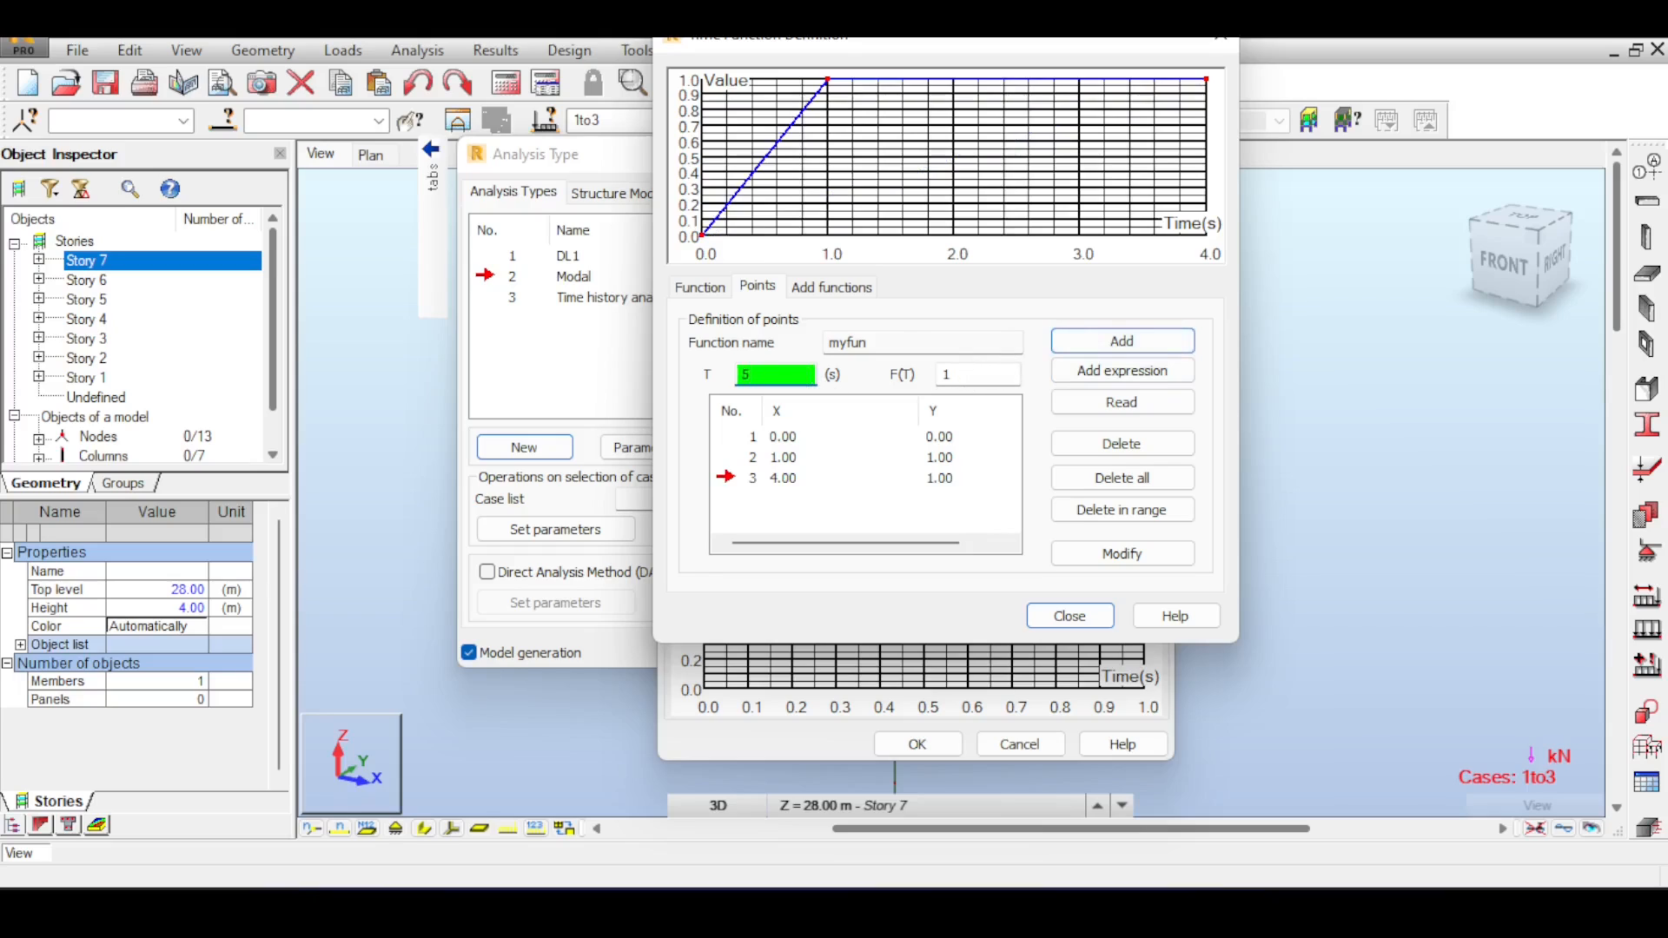
pyautogui.click(952, 371)
pyautogui.write('0')
pyautogui.click(1117, 341)
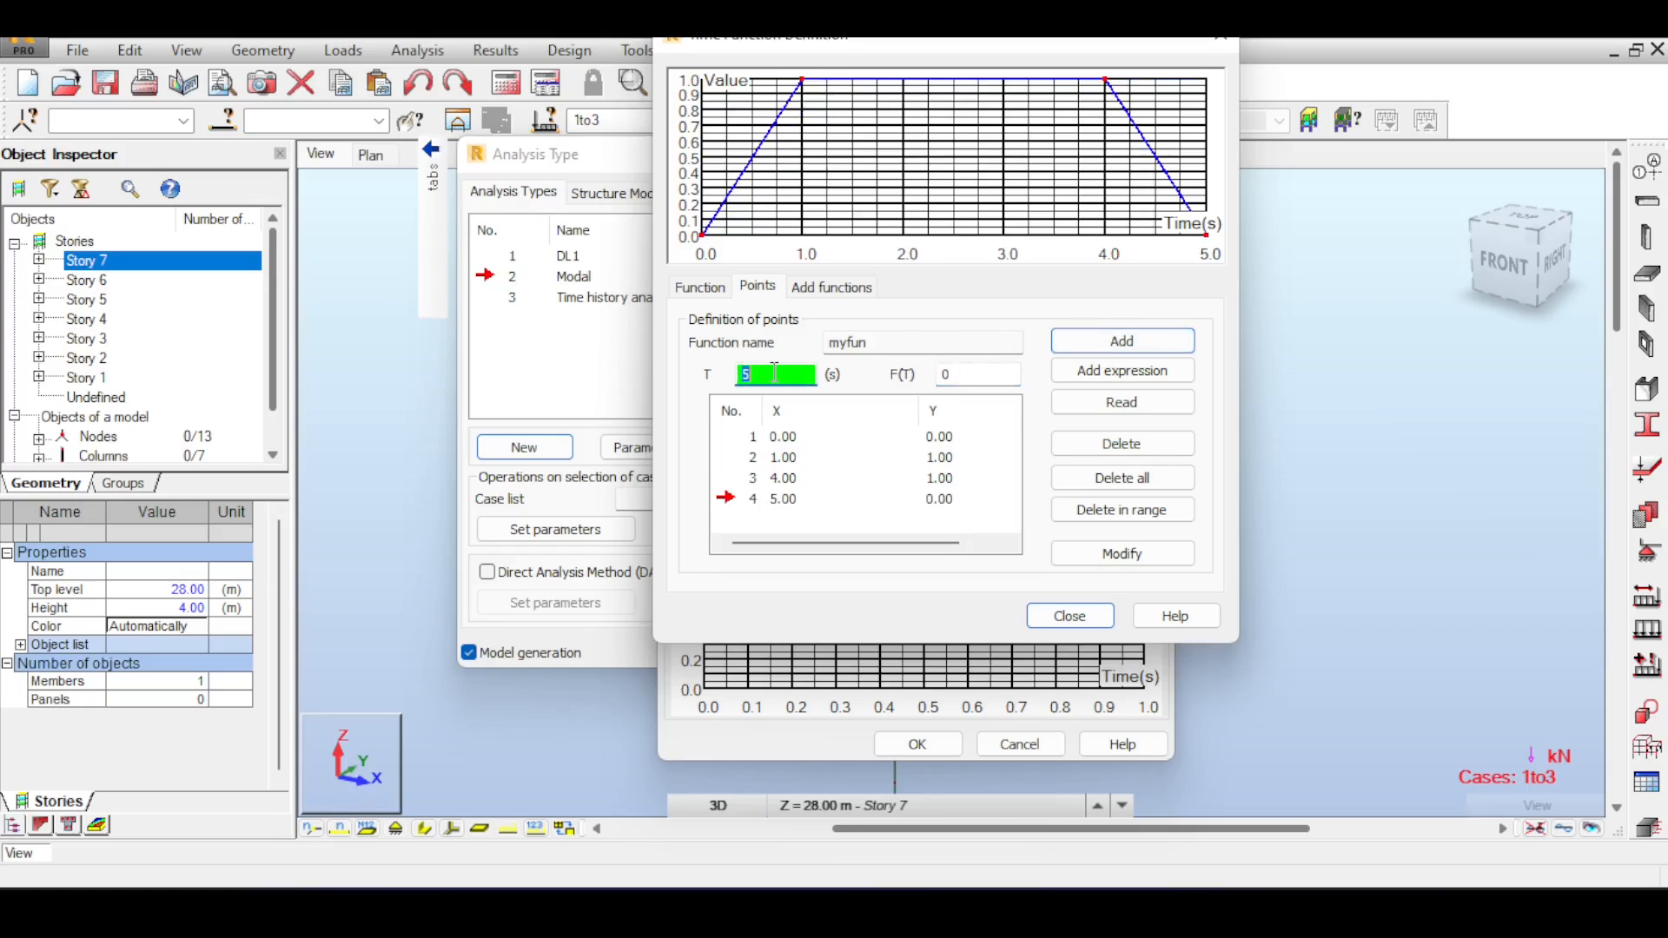
# Complete myfun with points of value -1 at 6 s, -1 at 9 s and 0 at 10 s.
pyautogui.click(952, 374)
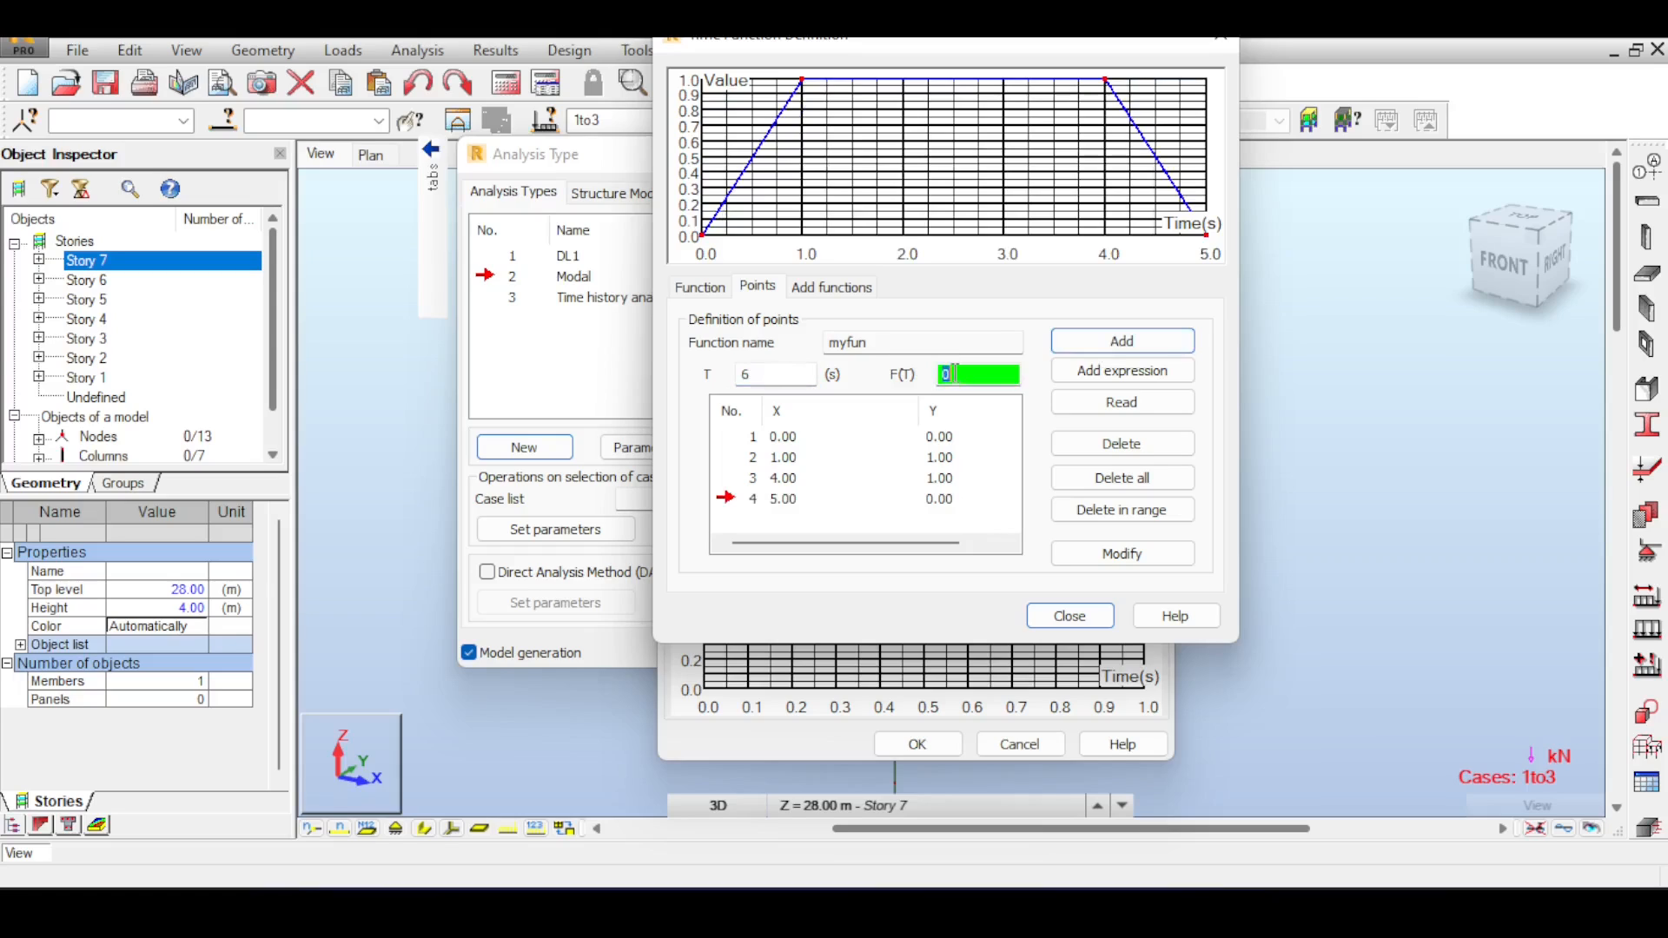
pyautogui.click(1122, 341)
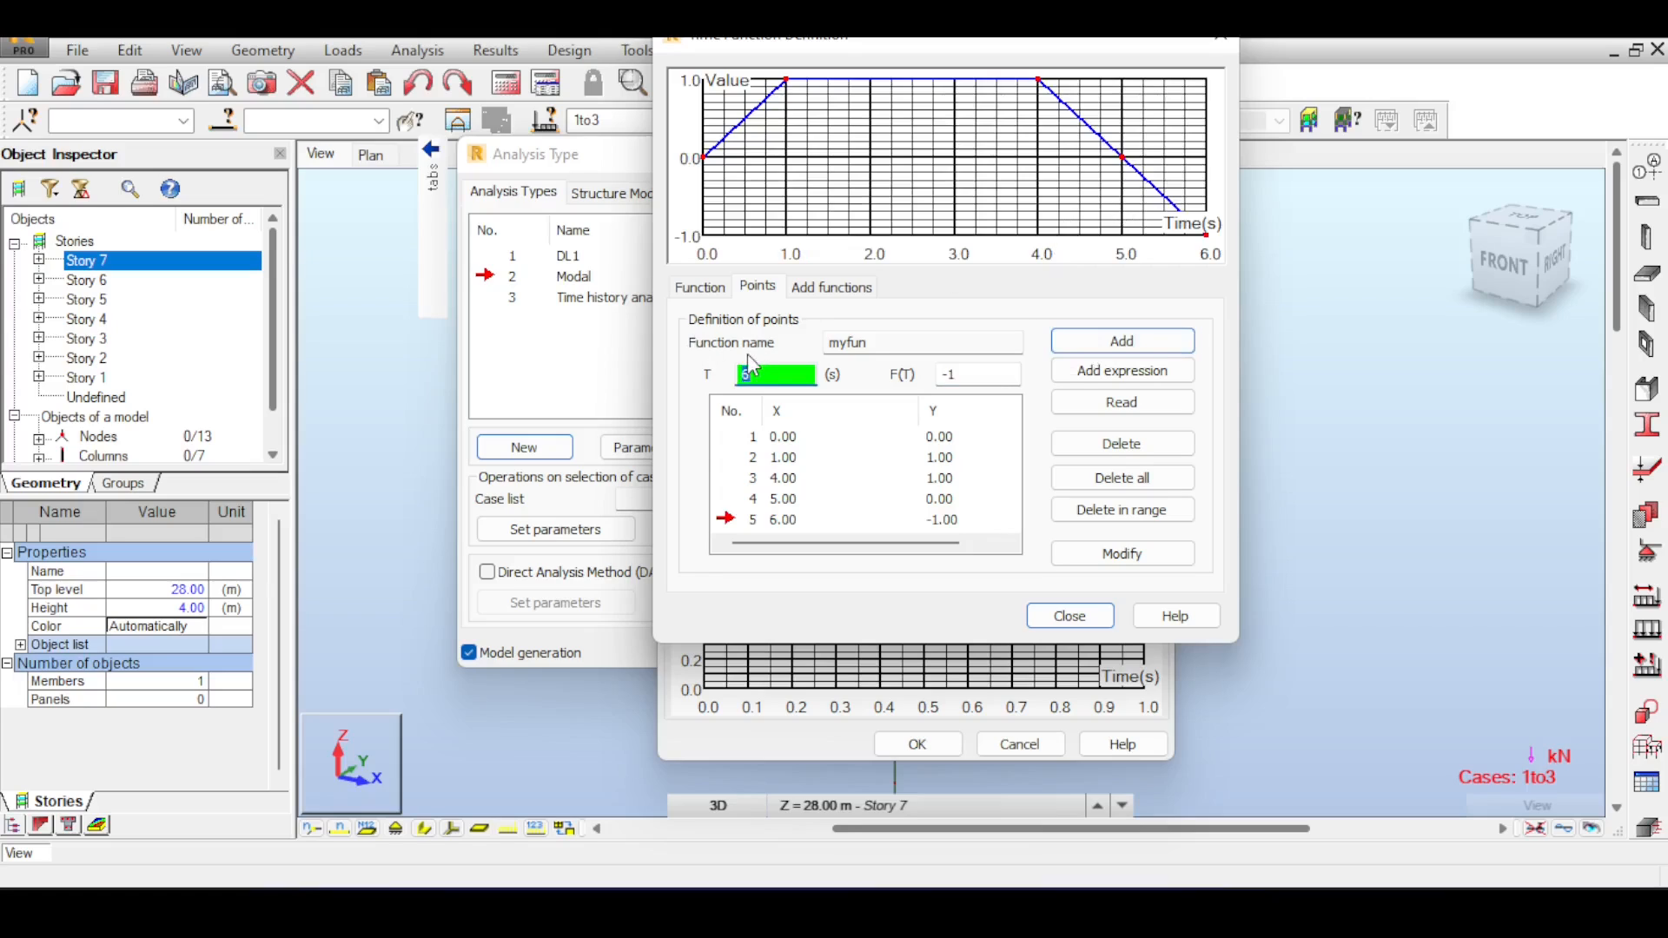
pyautogui.click(1082, 344)
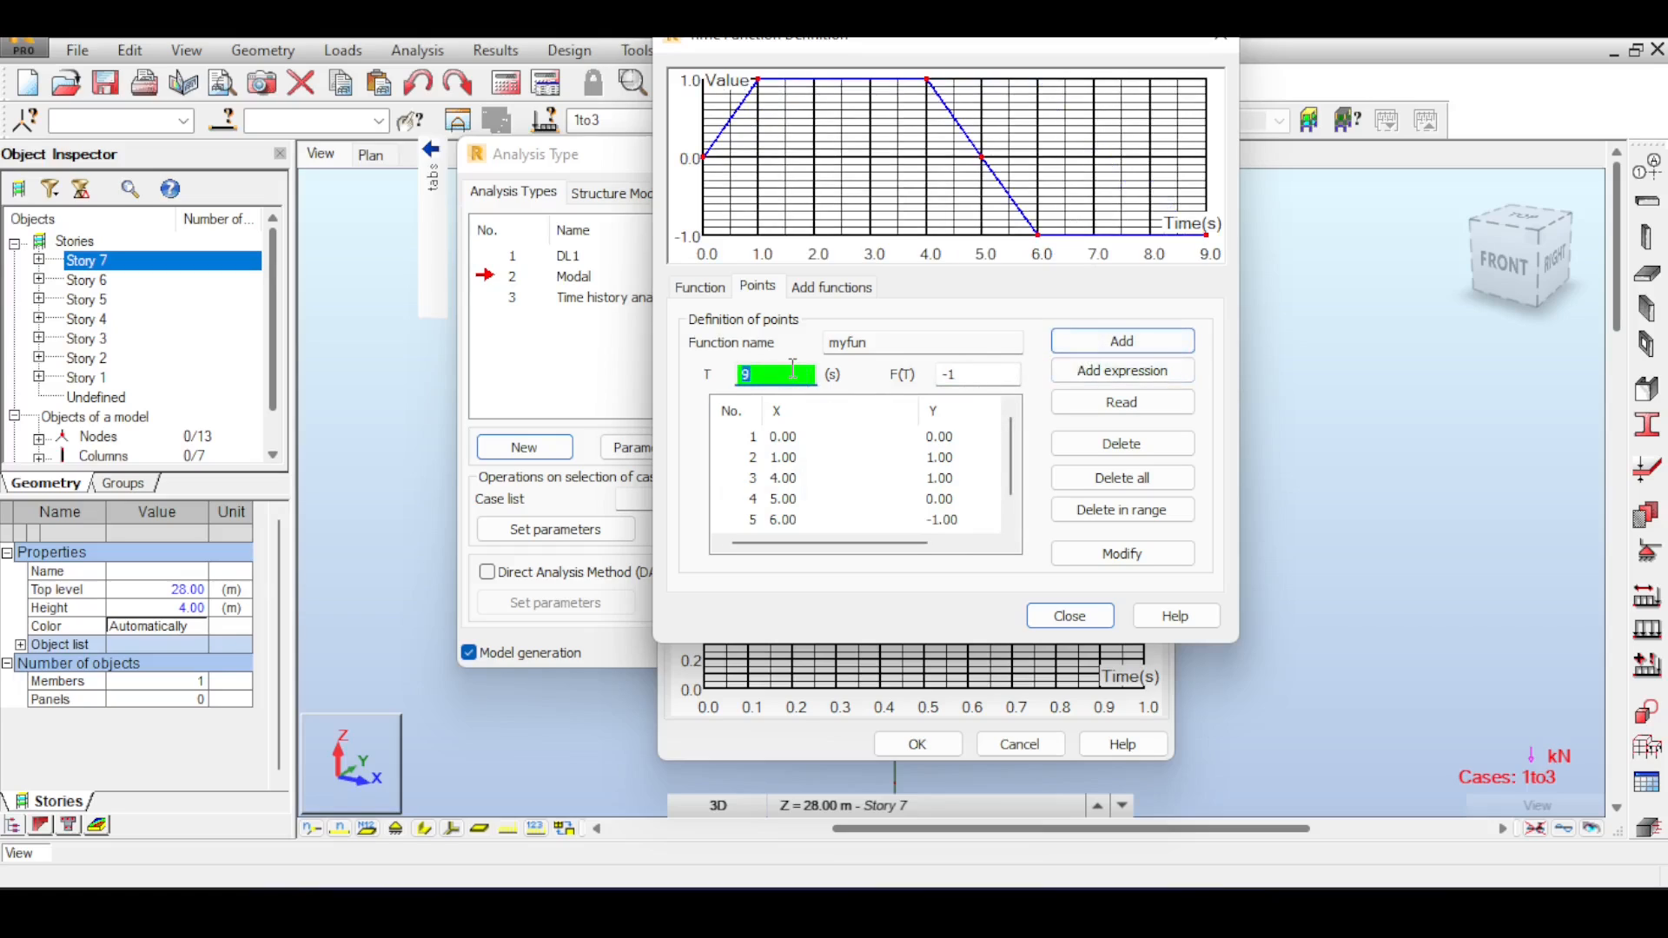
pyautogui.click(948, 375)
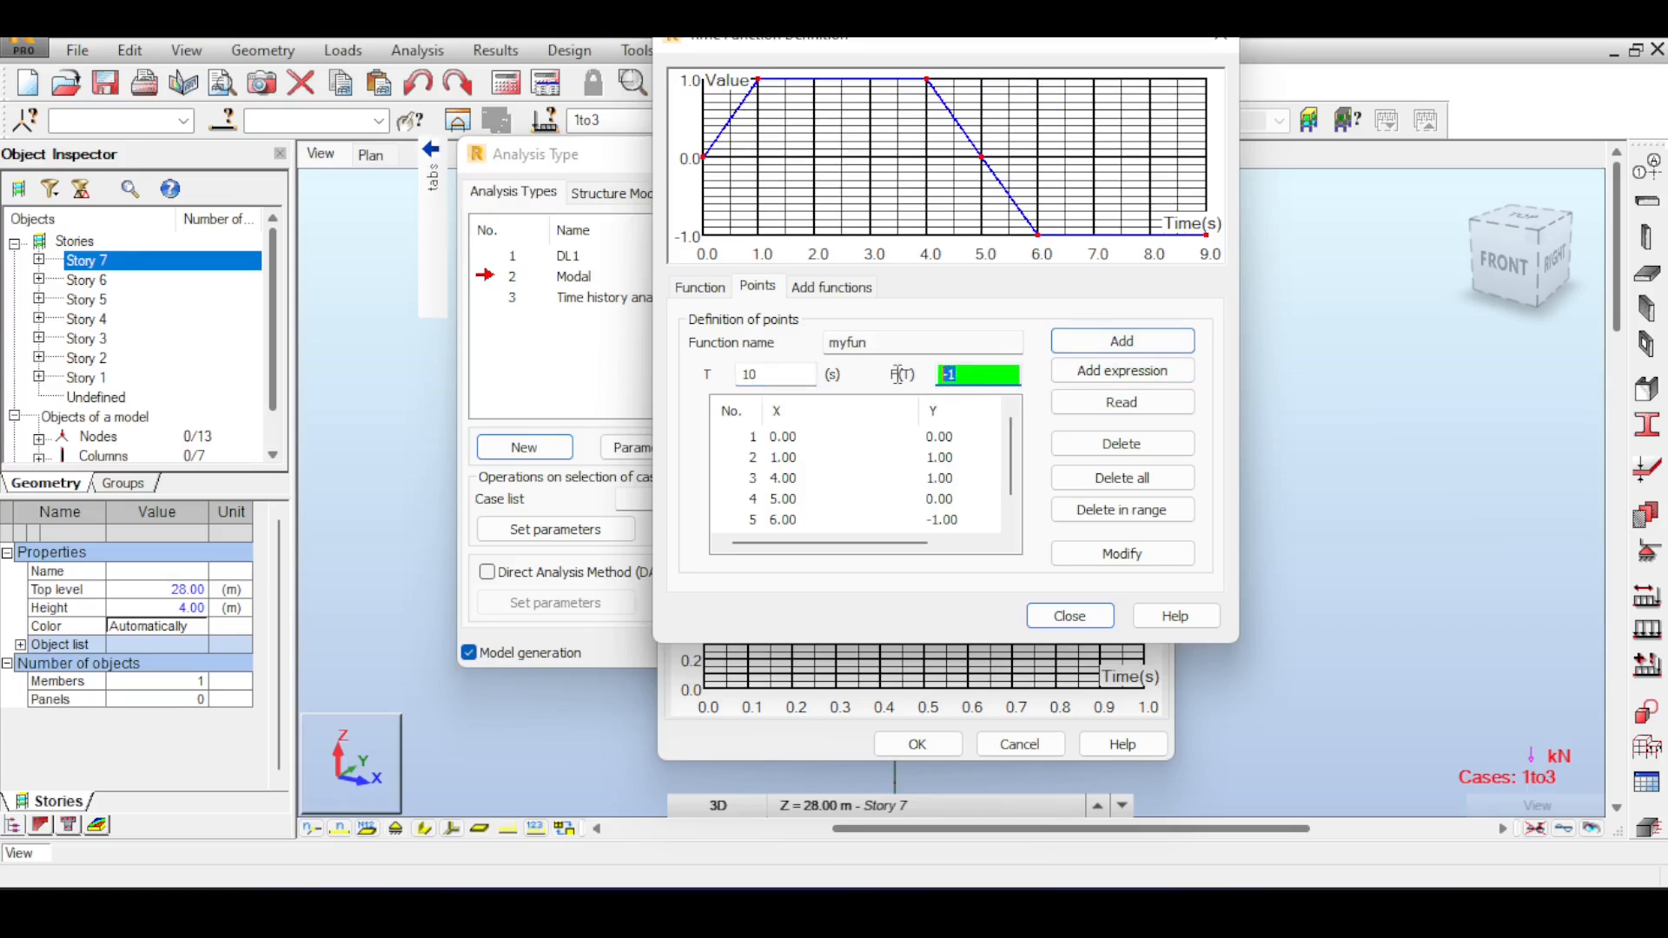
pyautogui.click(1070, 341)
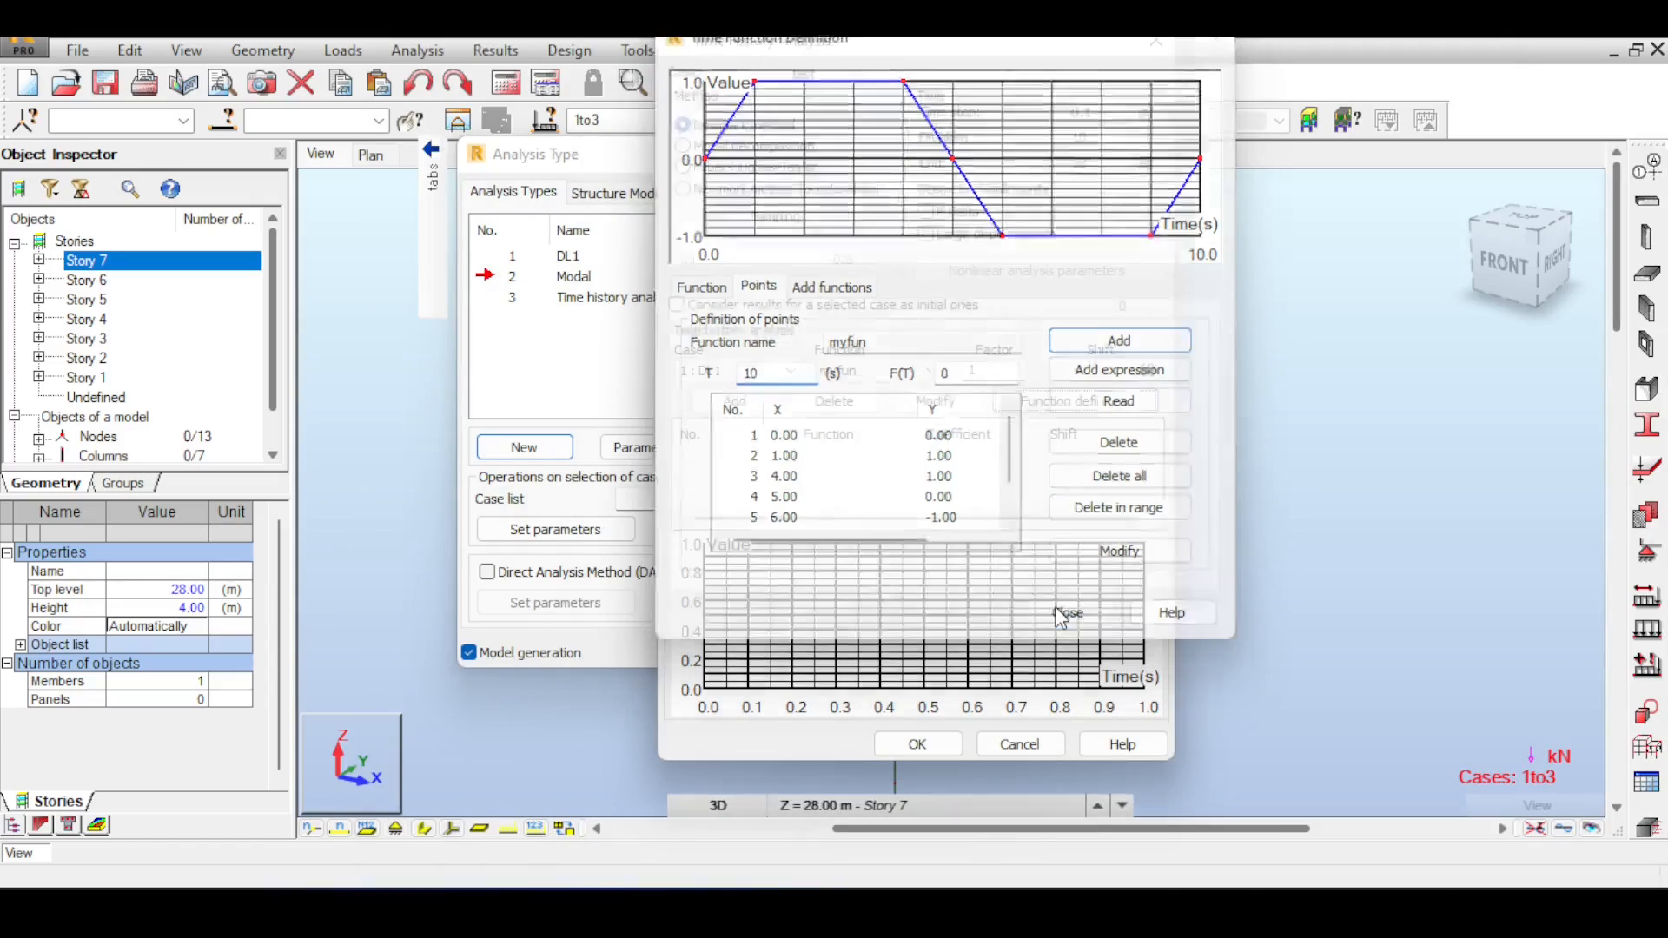
# Assign myfun to load case DL1 with factor 1 and shift 0 s, and accept the time history case.
pyautogui.click(1058, 613)
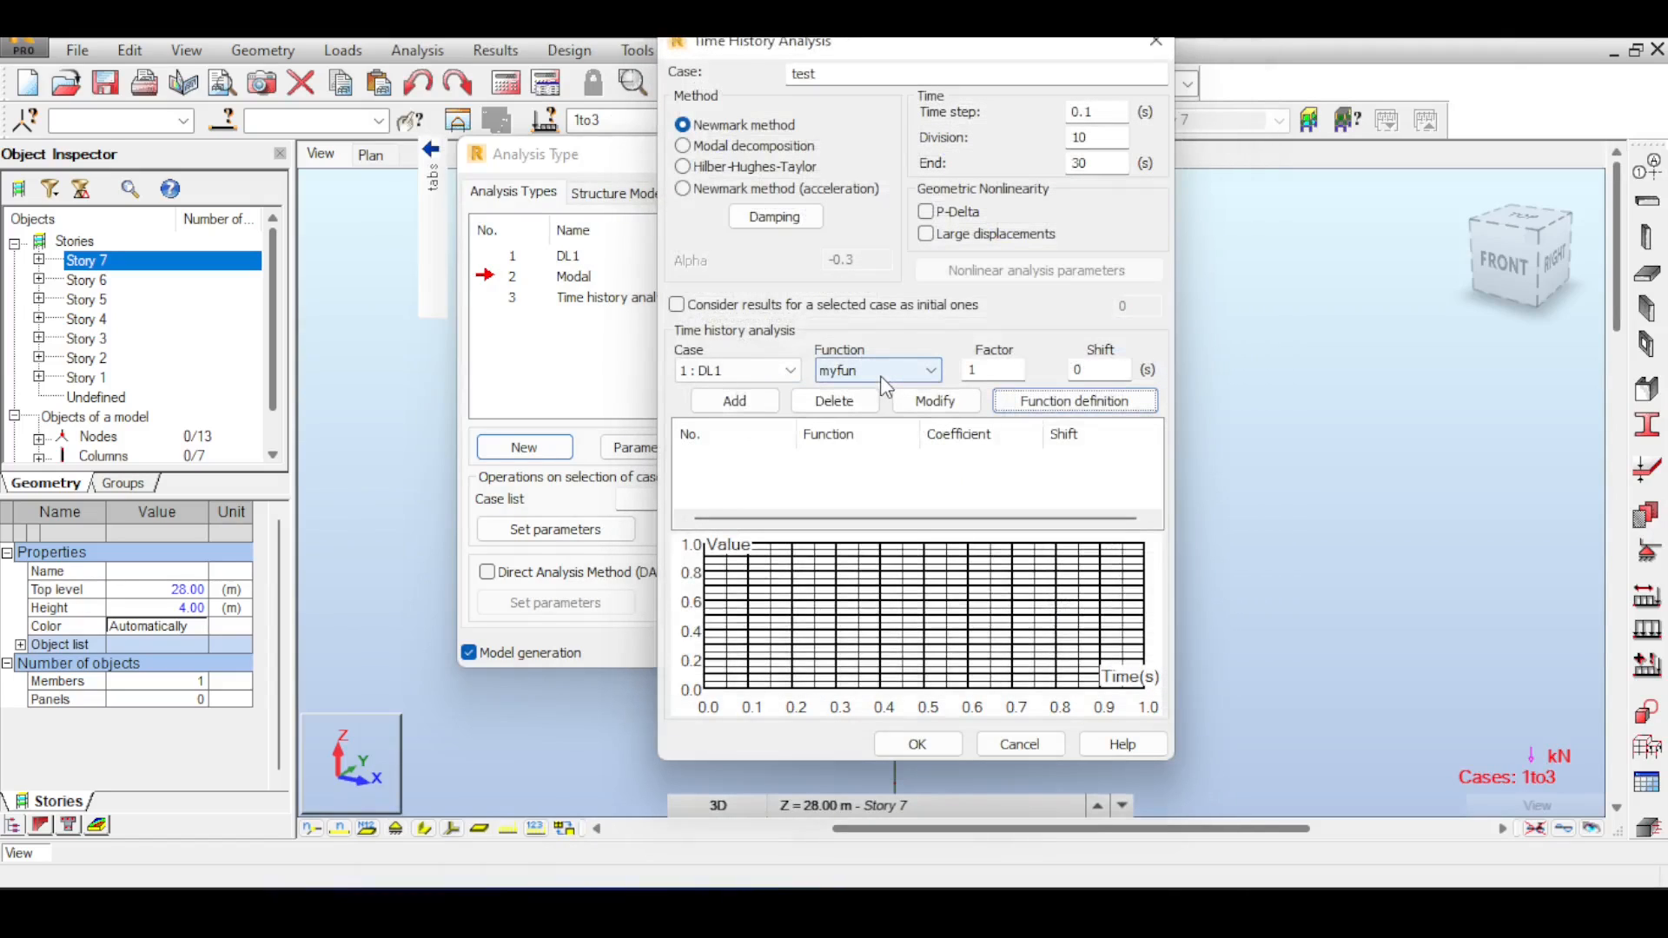
pyautogui.click(757, 403)
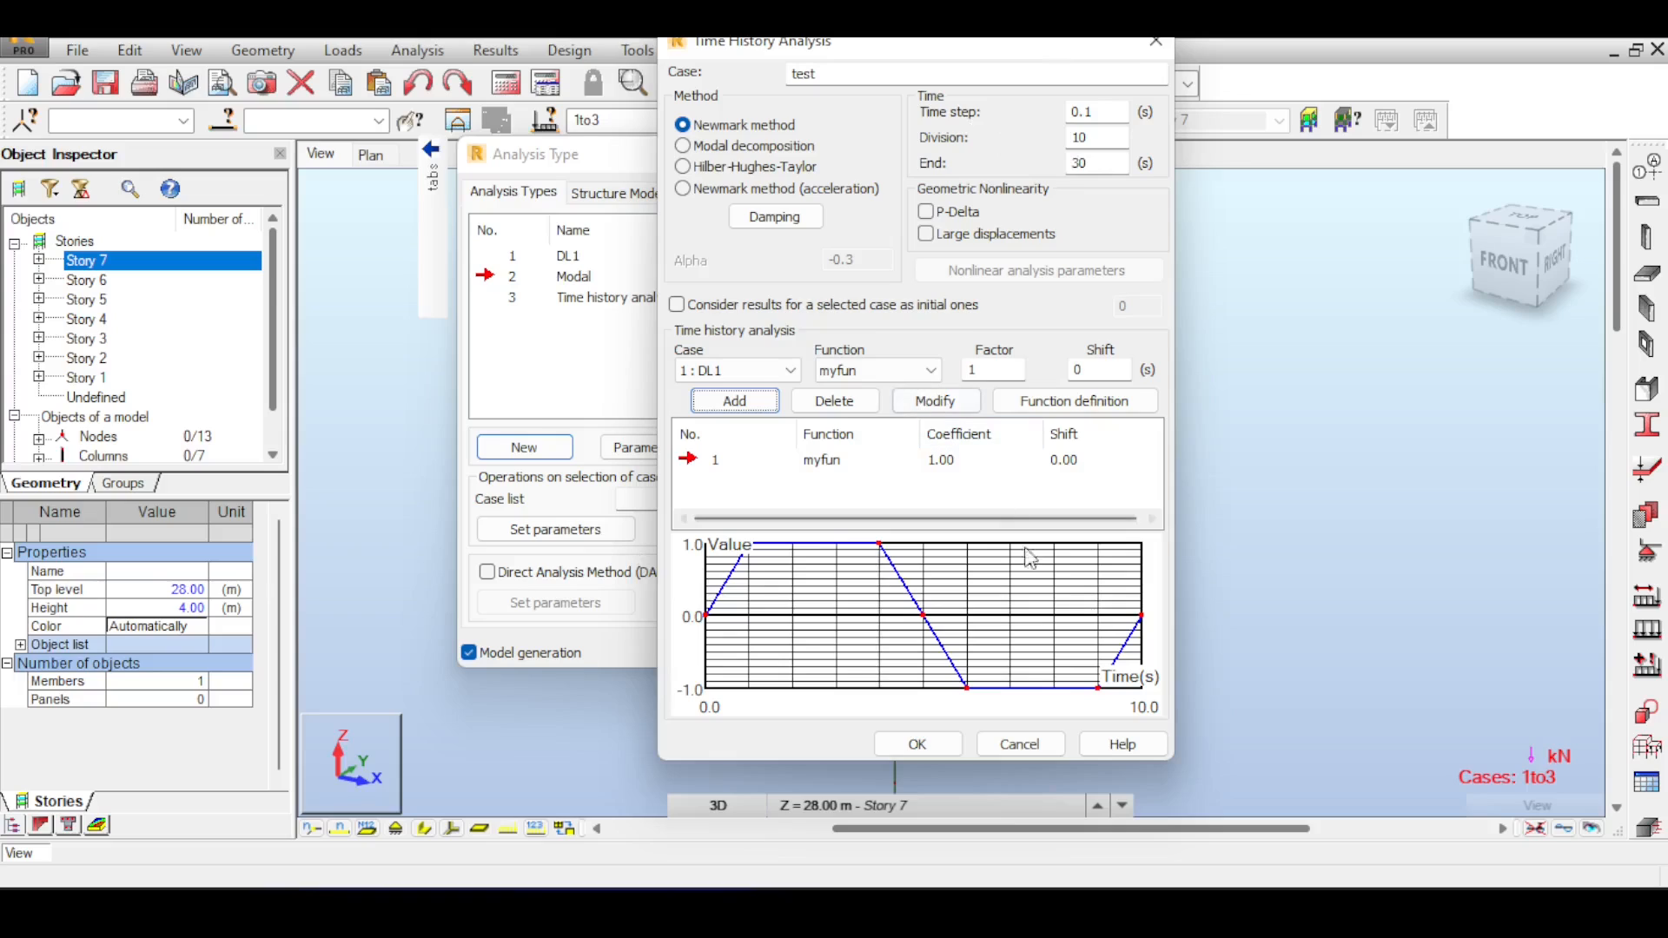
pyautogui.click(927, 740)
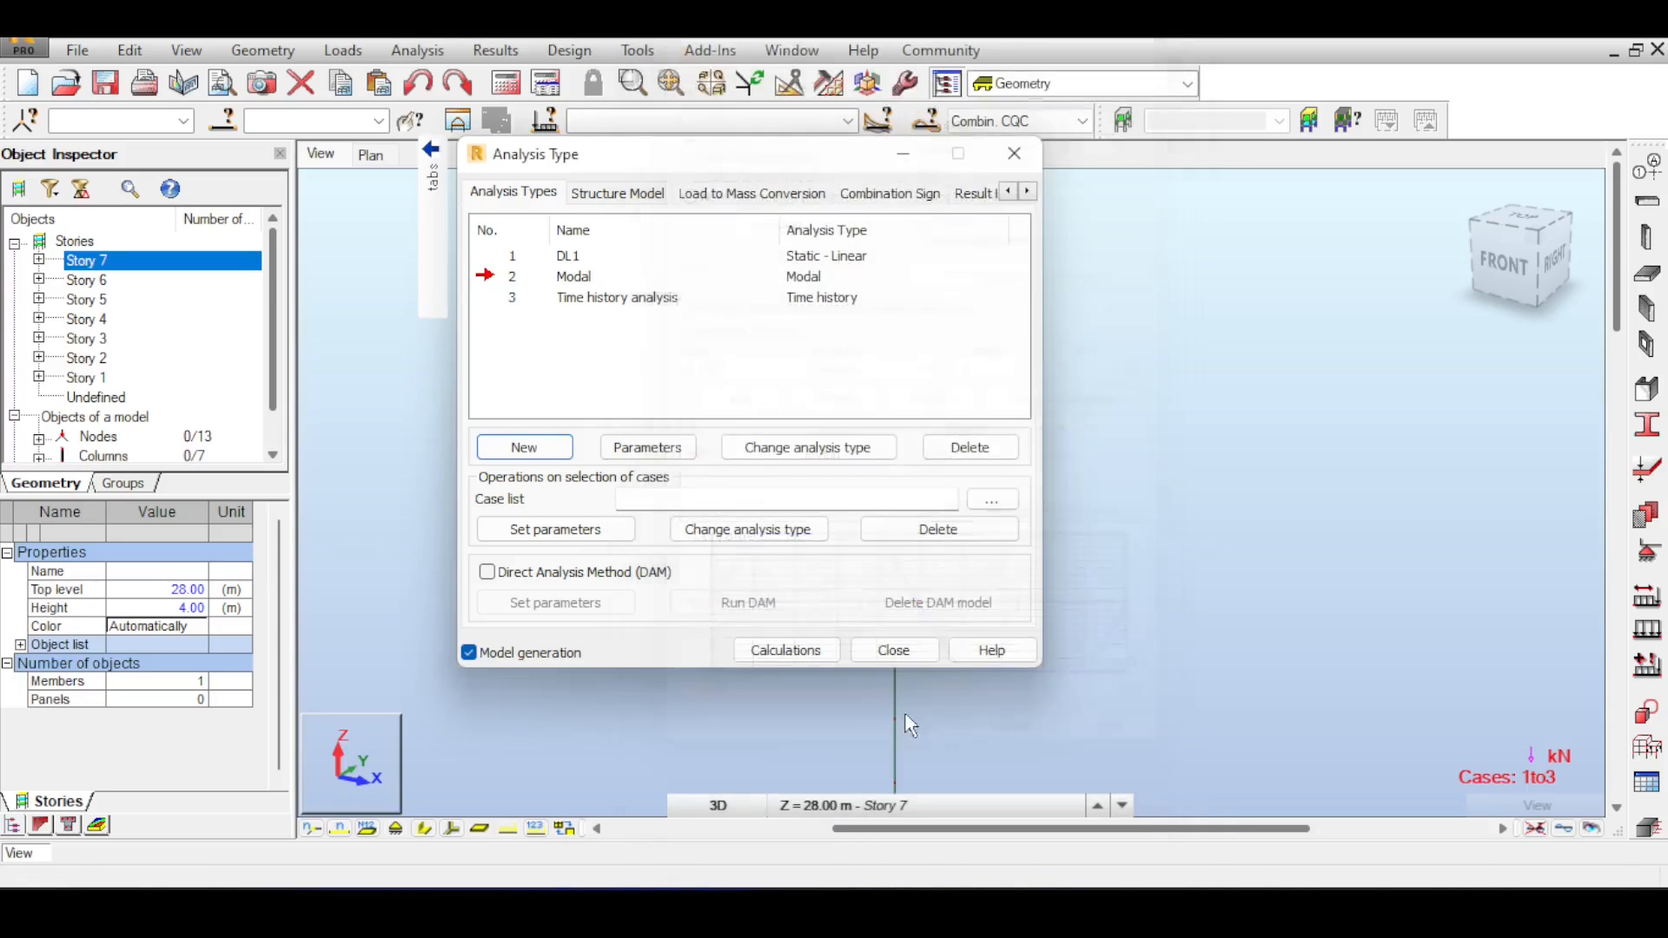
# Run the calculations for the defined analysis cases and display the column's deformation for load case DL1.
pyautogui.click(768, 653)
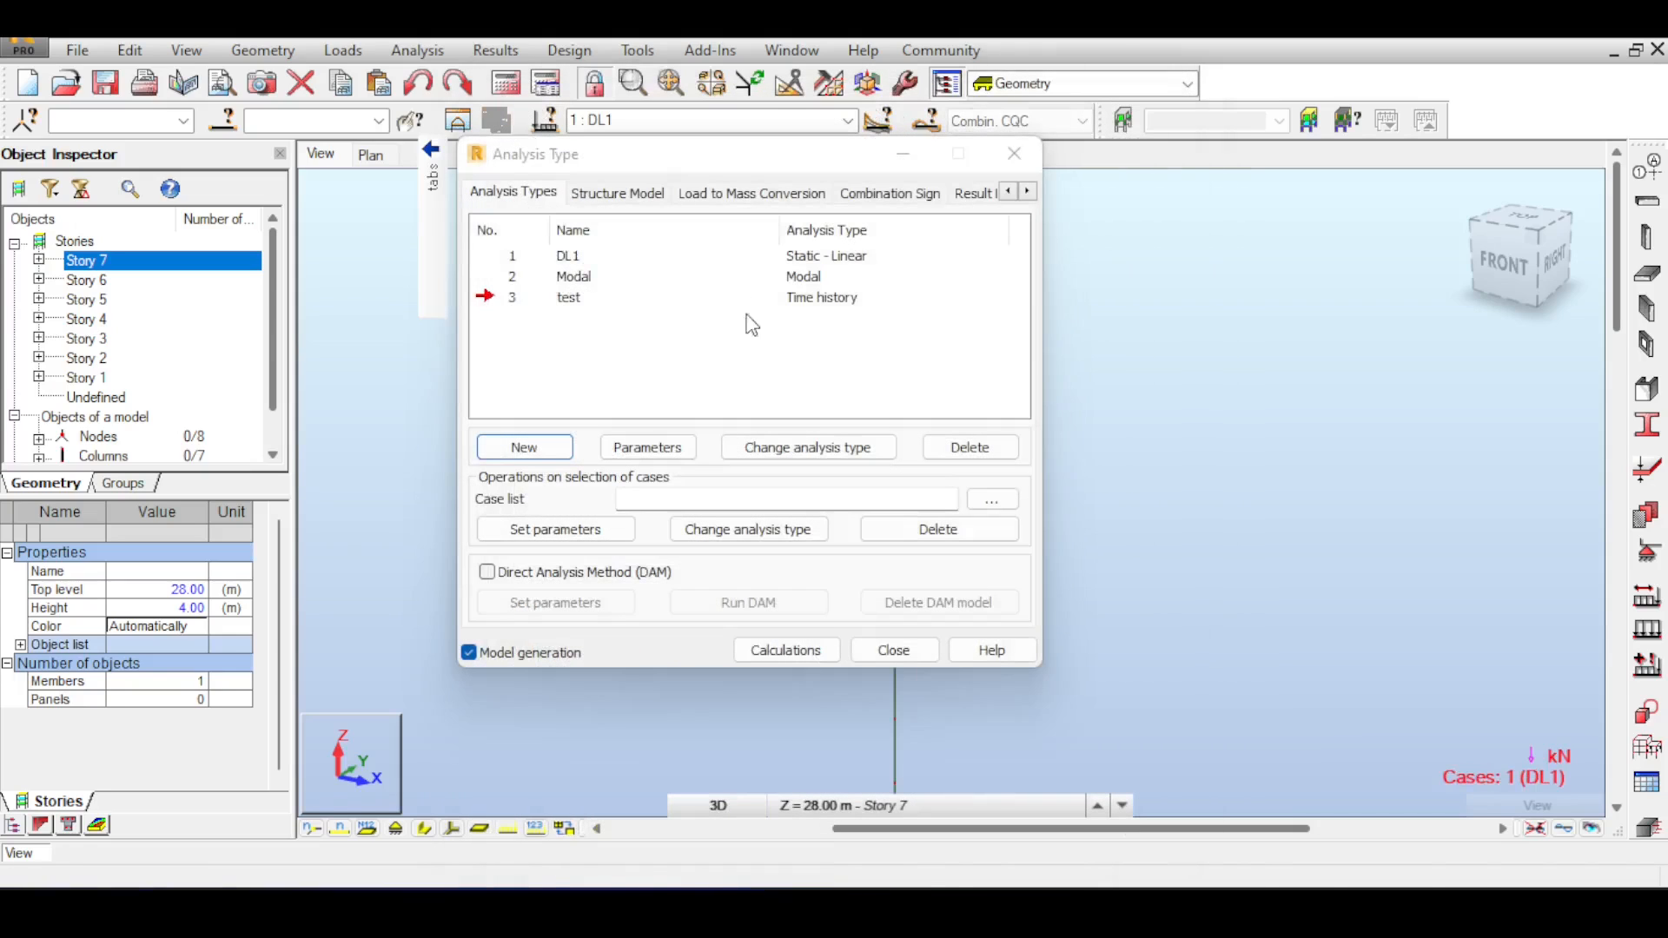
pyautogui.click(919, 658)
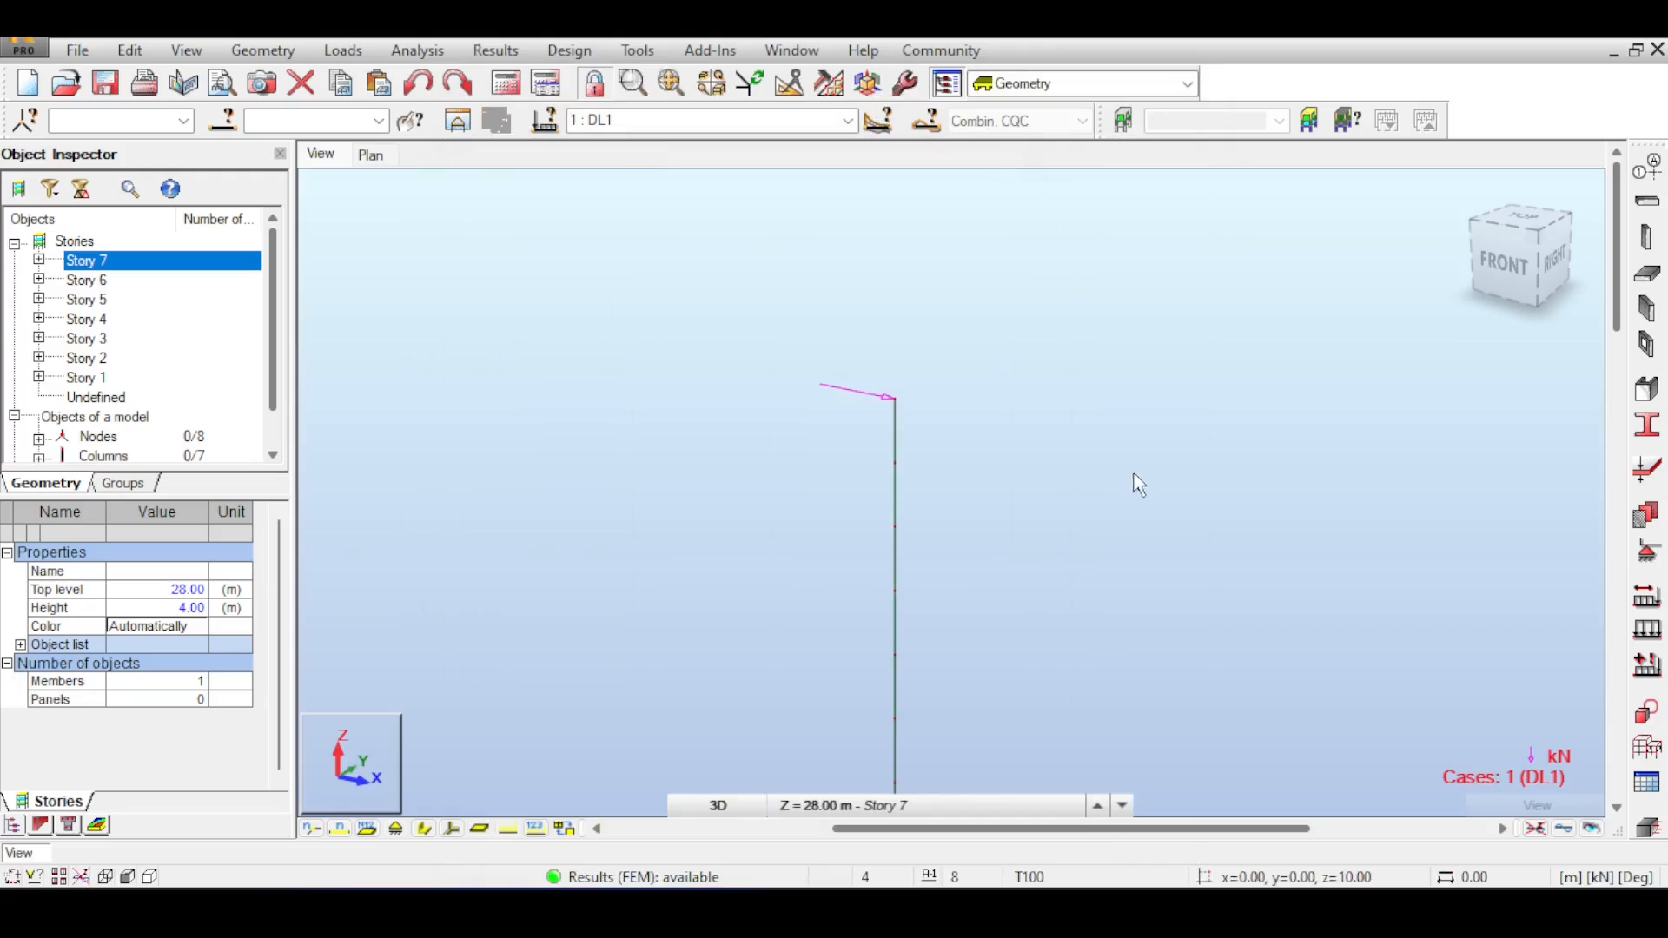
pyautogui.click(850, 121)
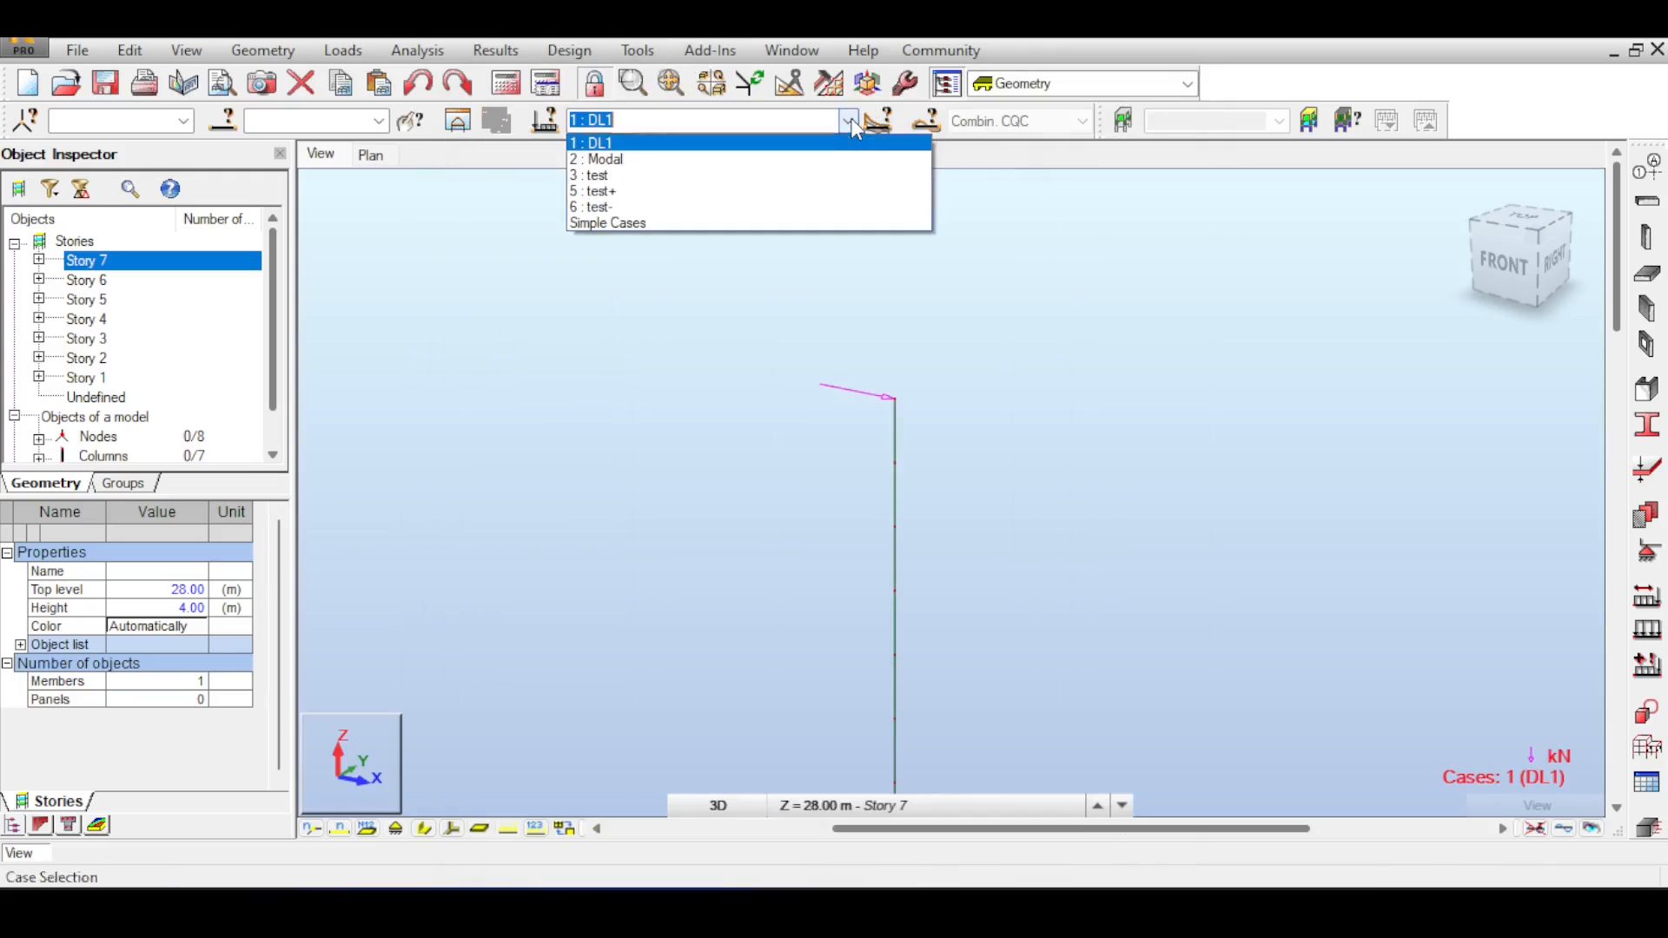
pyautogui.click(808, 153)
pyautogui.scroll(-1, 1346, 603)
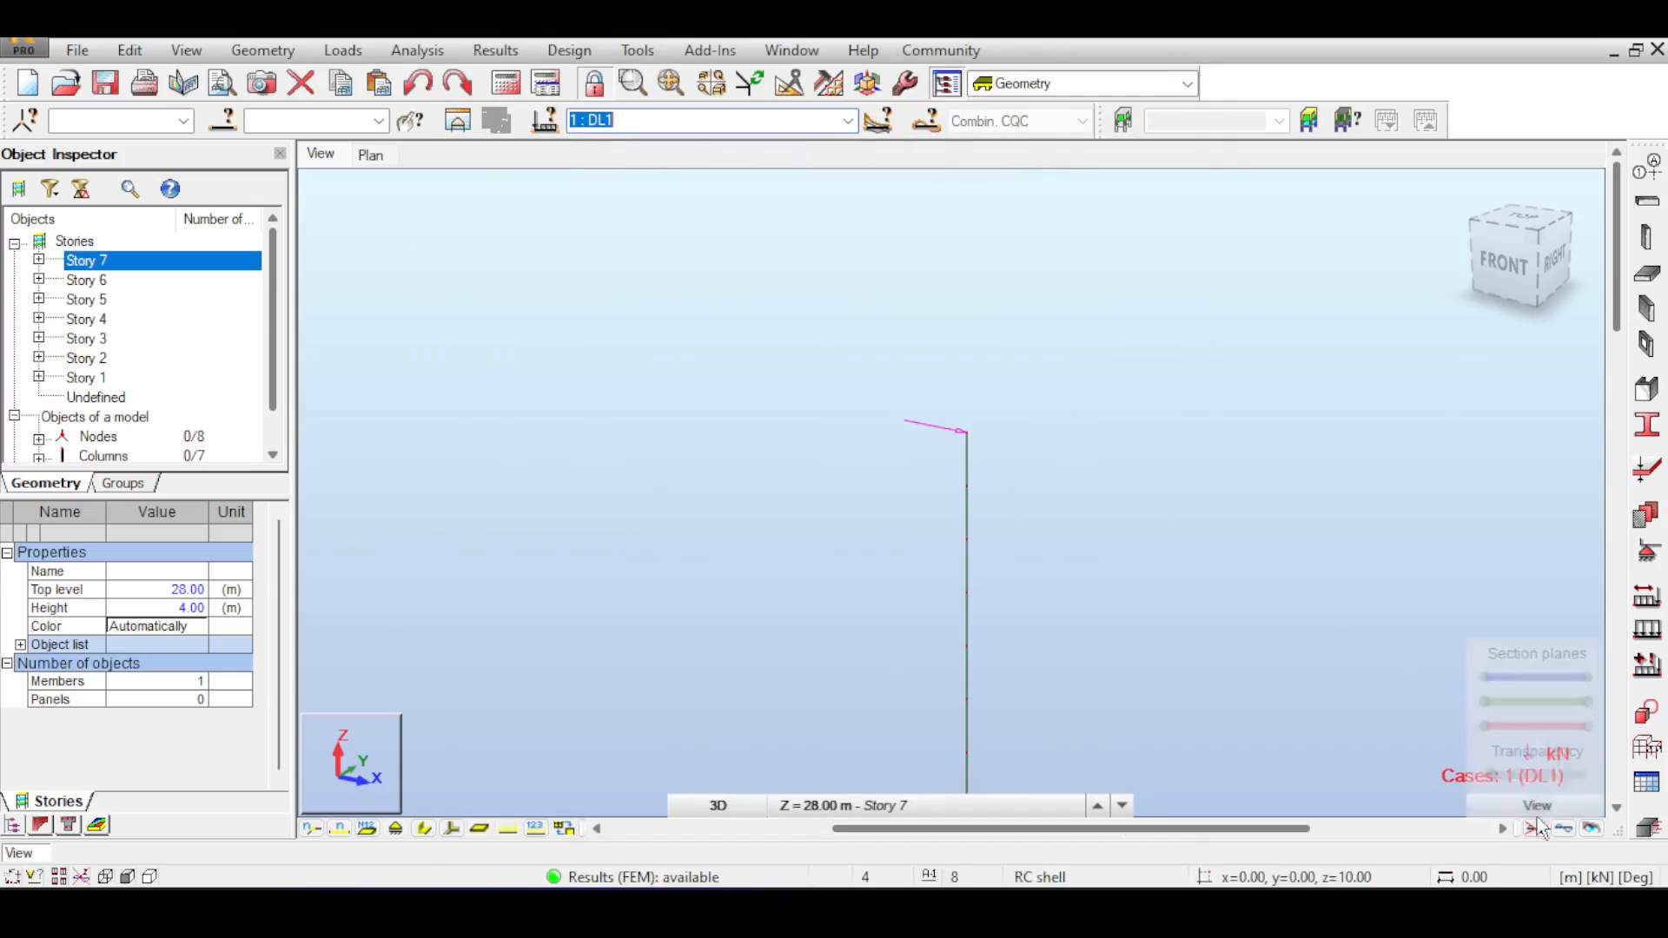
pyautogui.click(1562, 828)
pyautogui.moveTo(1161, 537); pyautogui.dragTo(1051, 494, button='middle')
pyautogui.scroll(-1, 1172, 576)
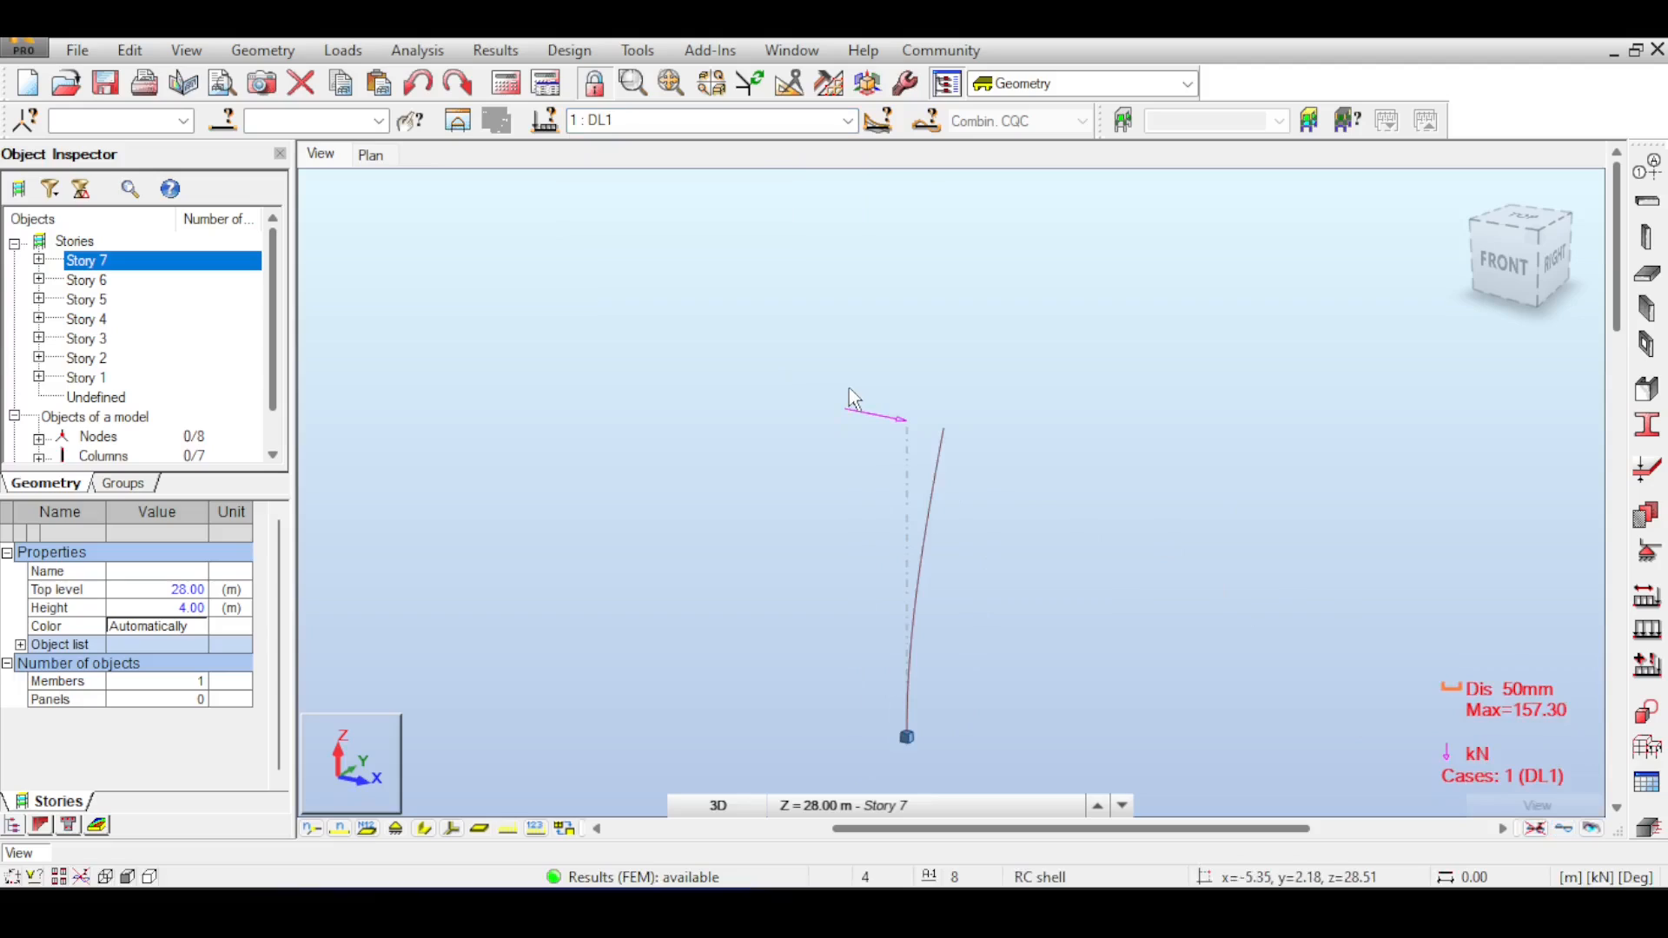
# Examine the Modal case's deformed shapes for Mode 1 and Mode 2, viewing the column from the front.
pyautogui.click(848, 121)
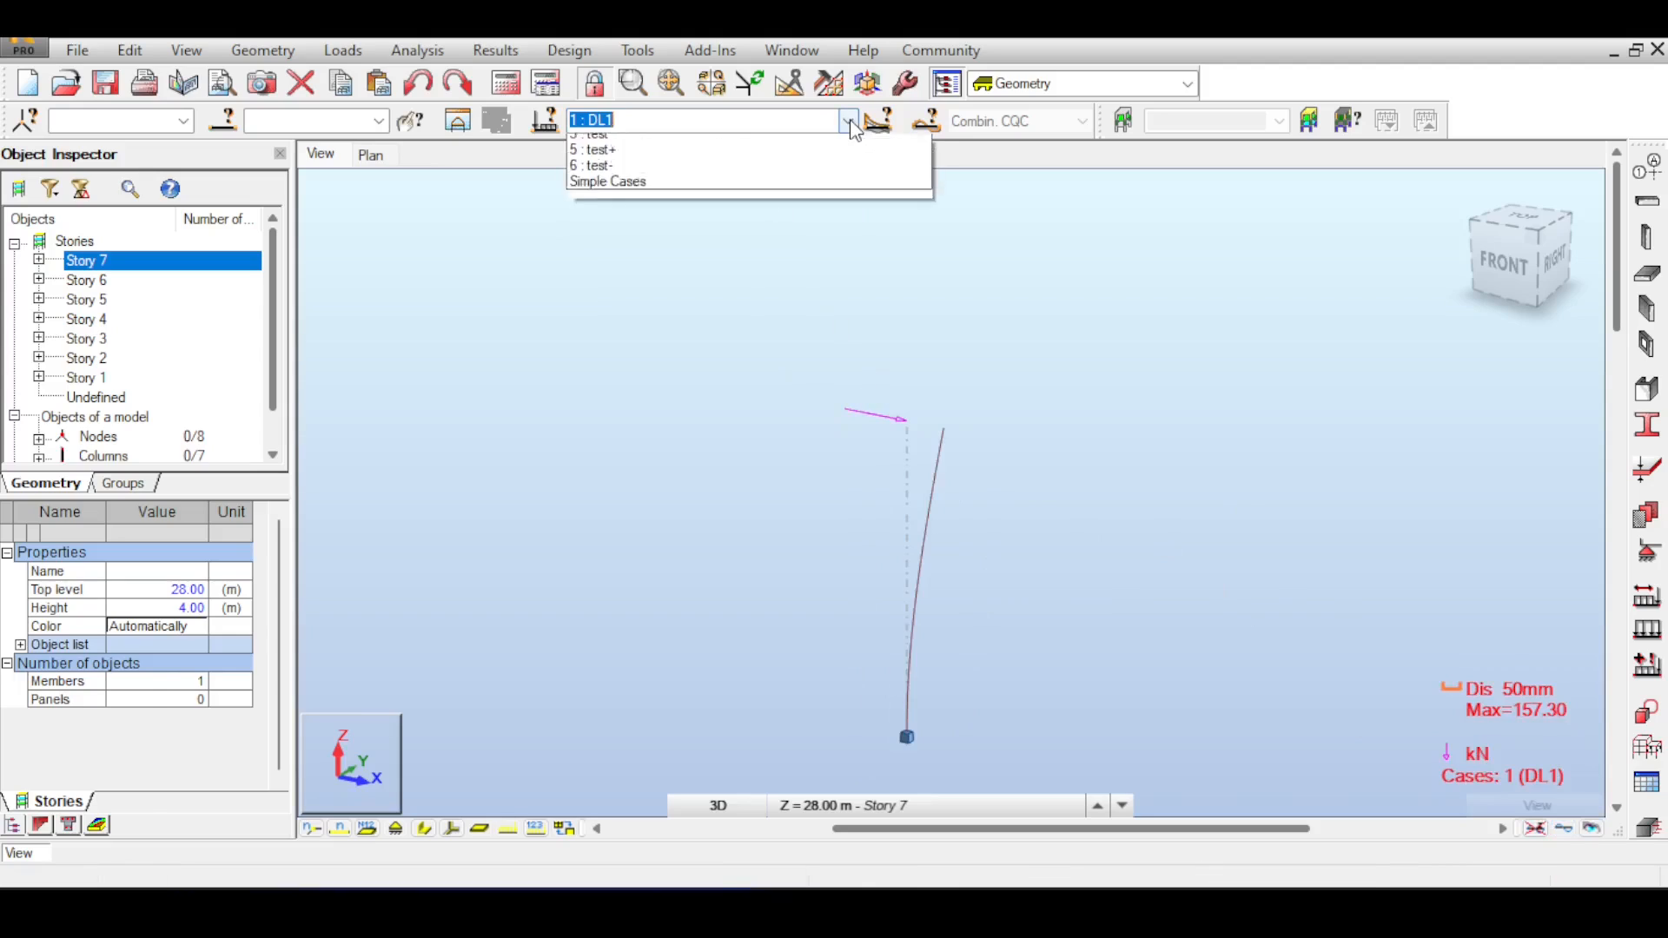
pyautogui.click(816, 159)
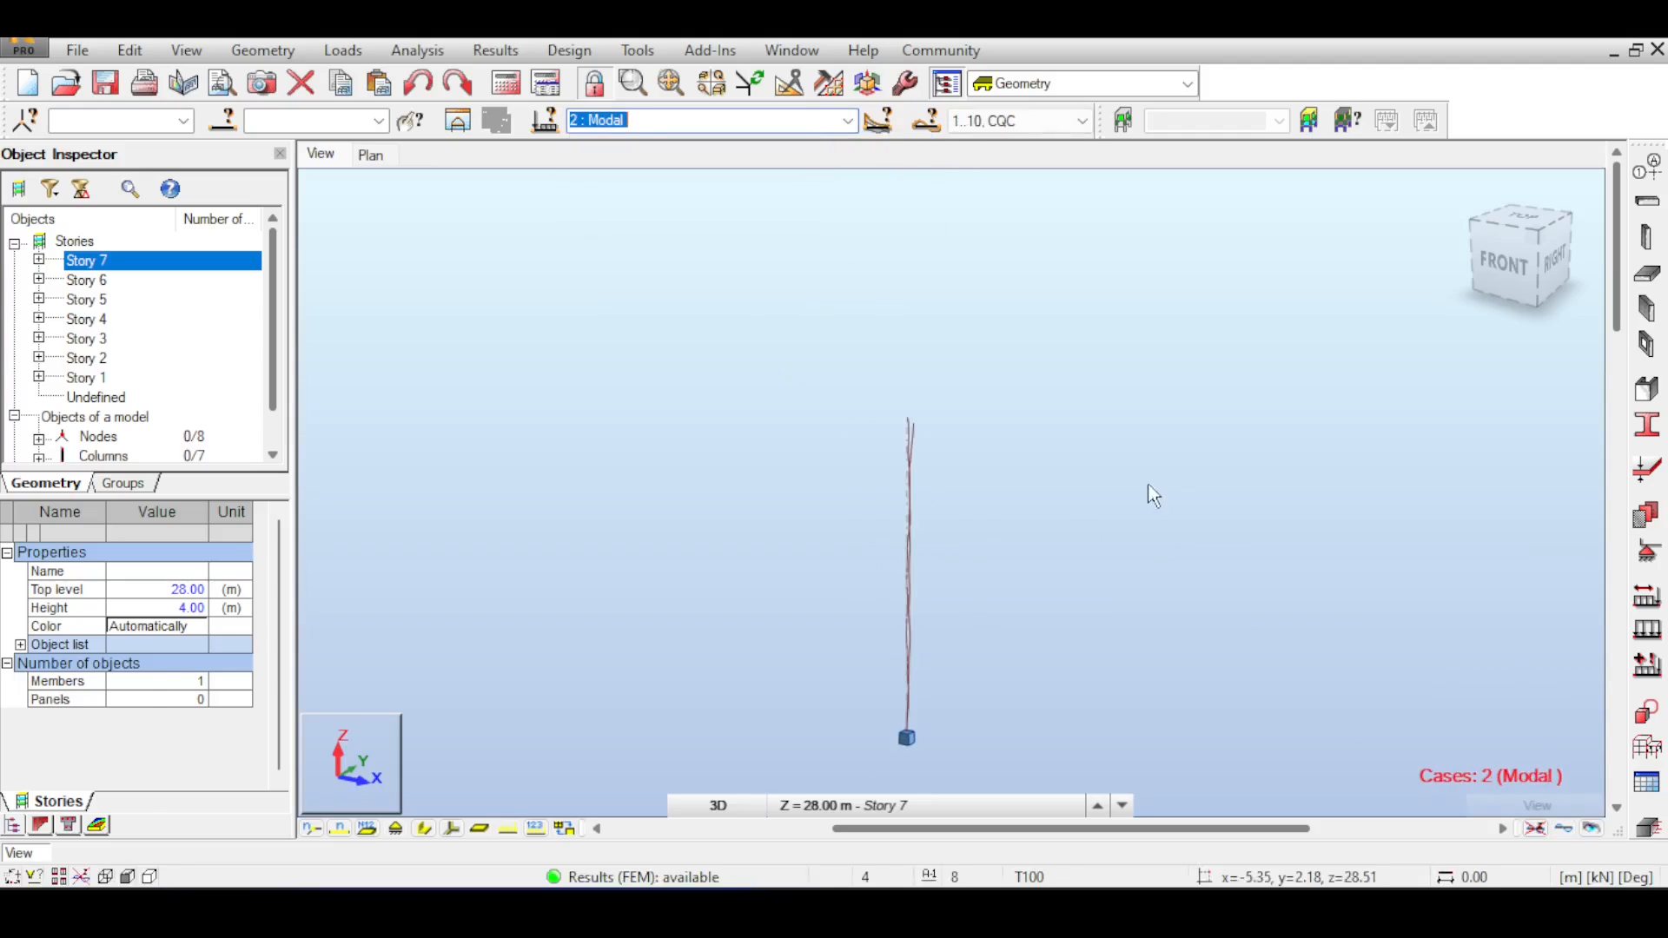
pyautogui.click(1026, 120)
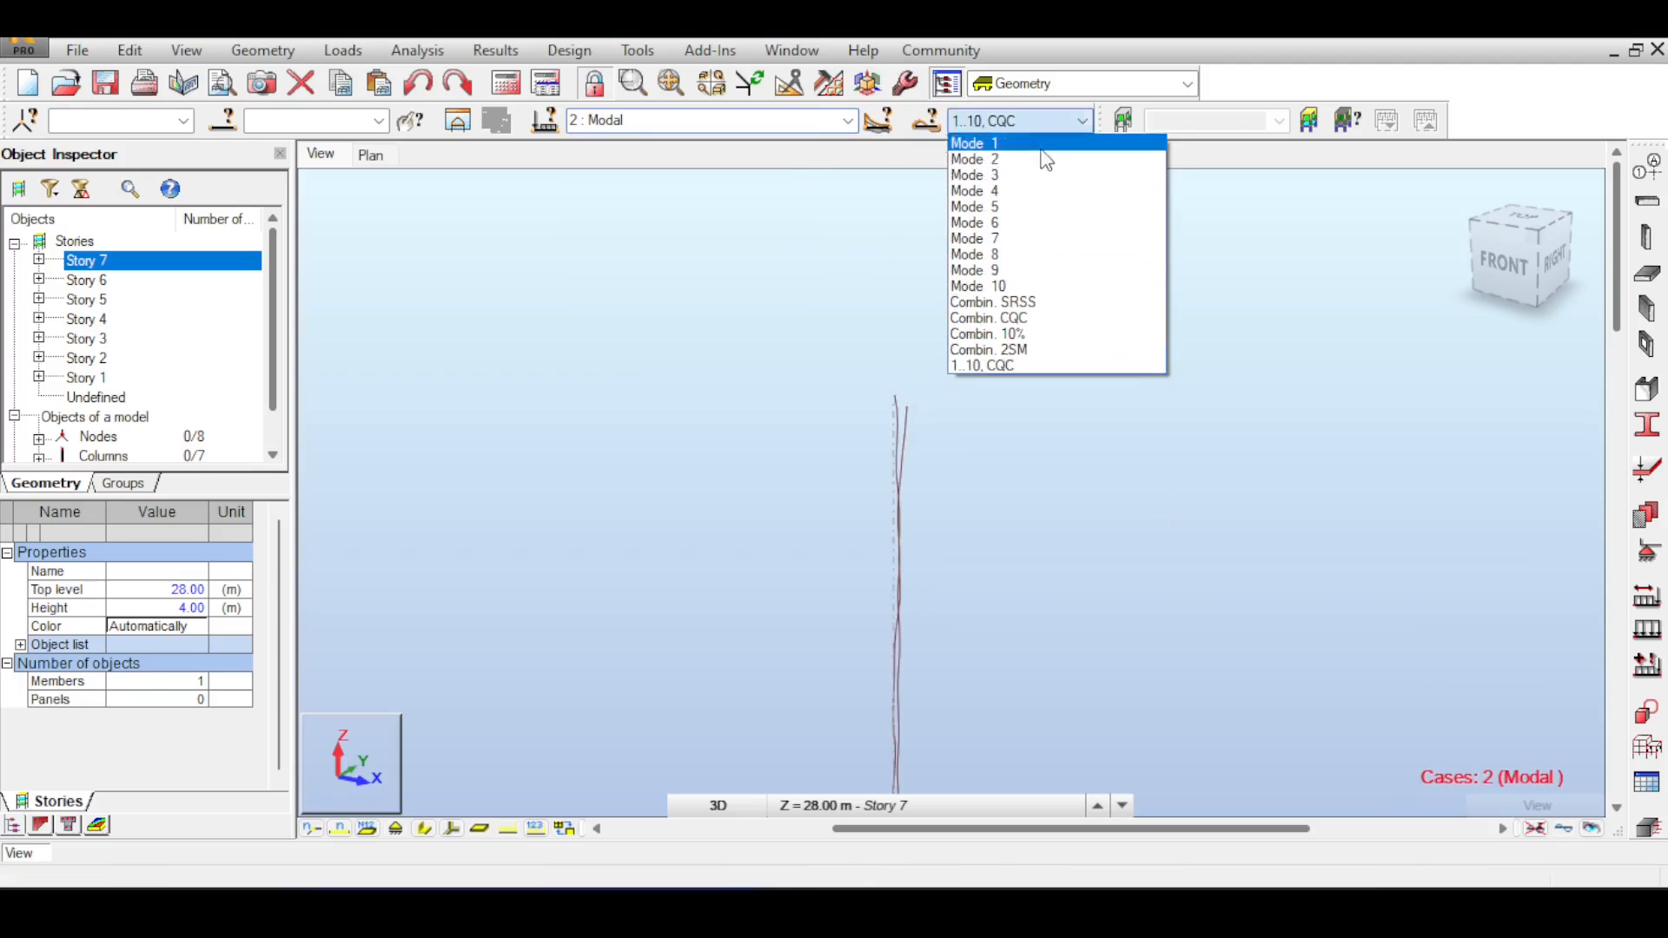
pyautogui.click(1045, 148)
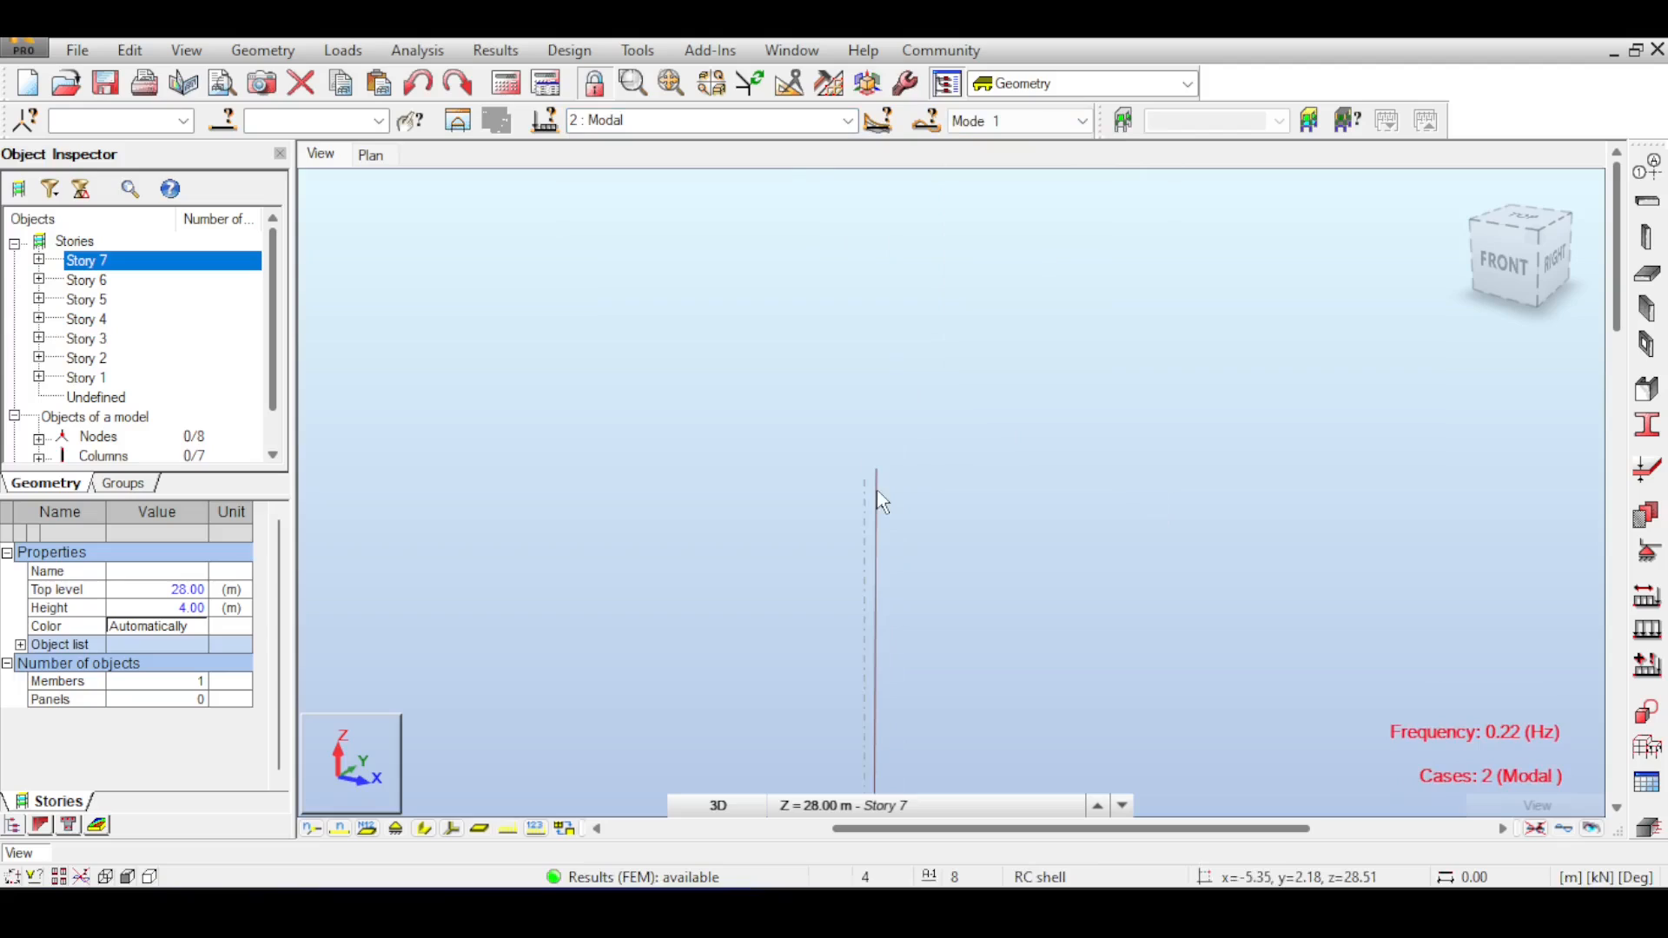
pyautogui.click(1065, 122)
pyautogui.click(1017, 159)
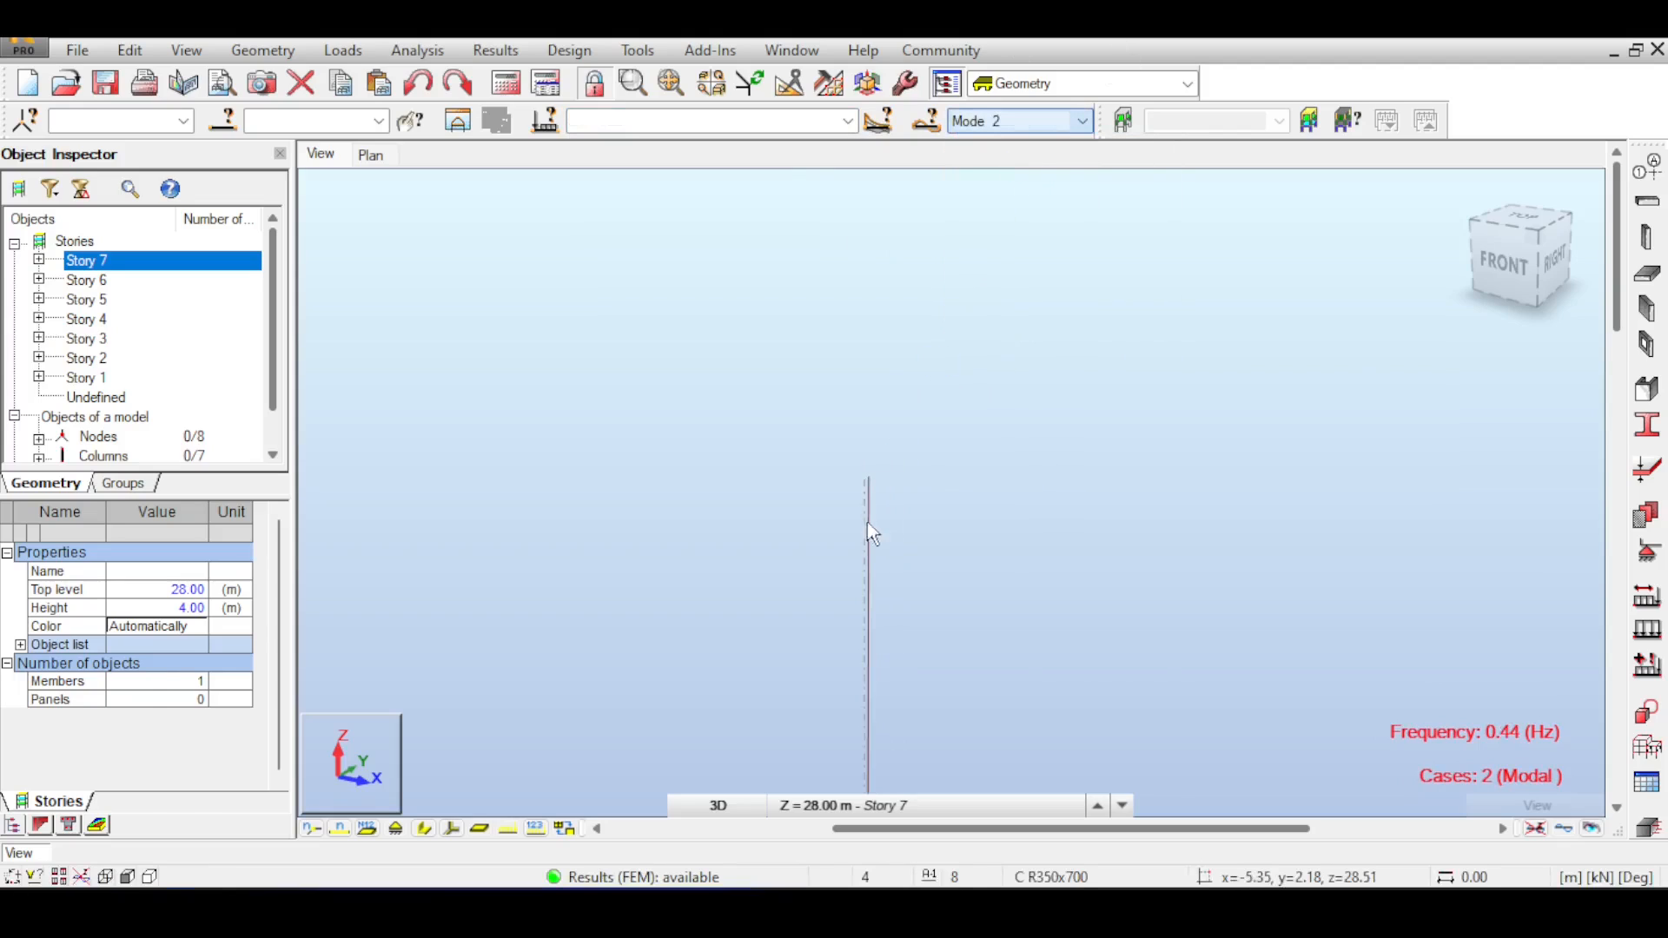
pyautogui.click(1490, 276)
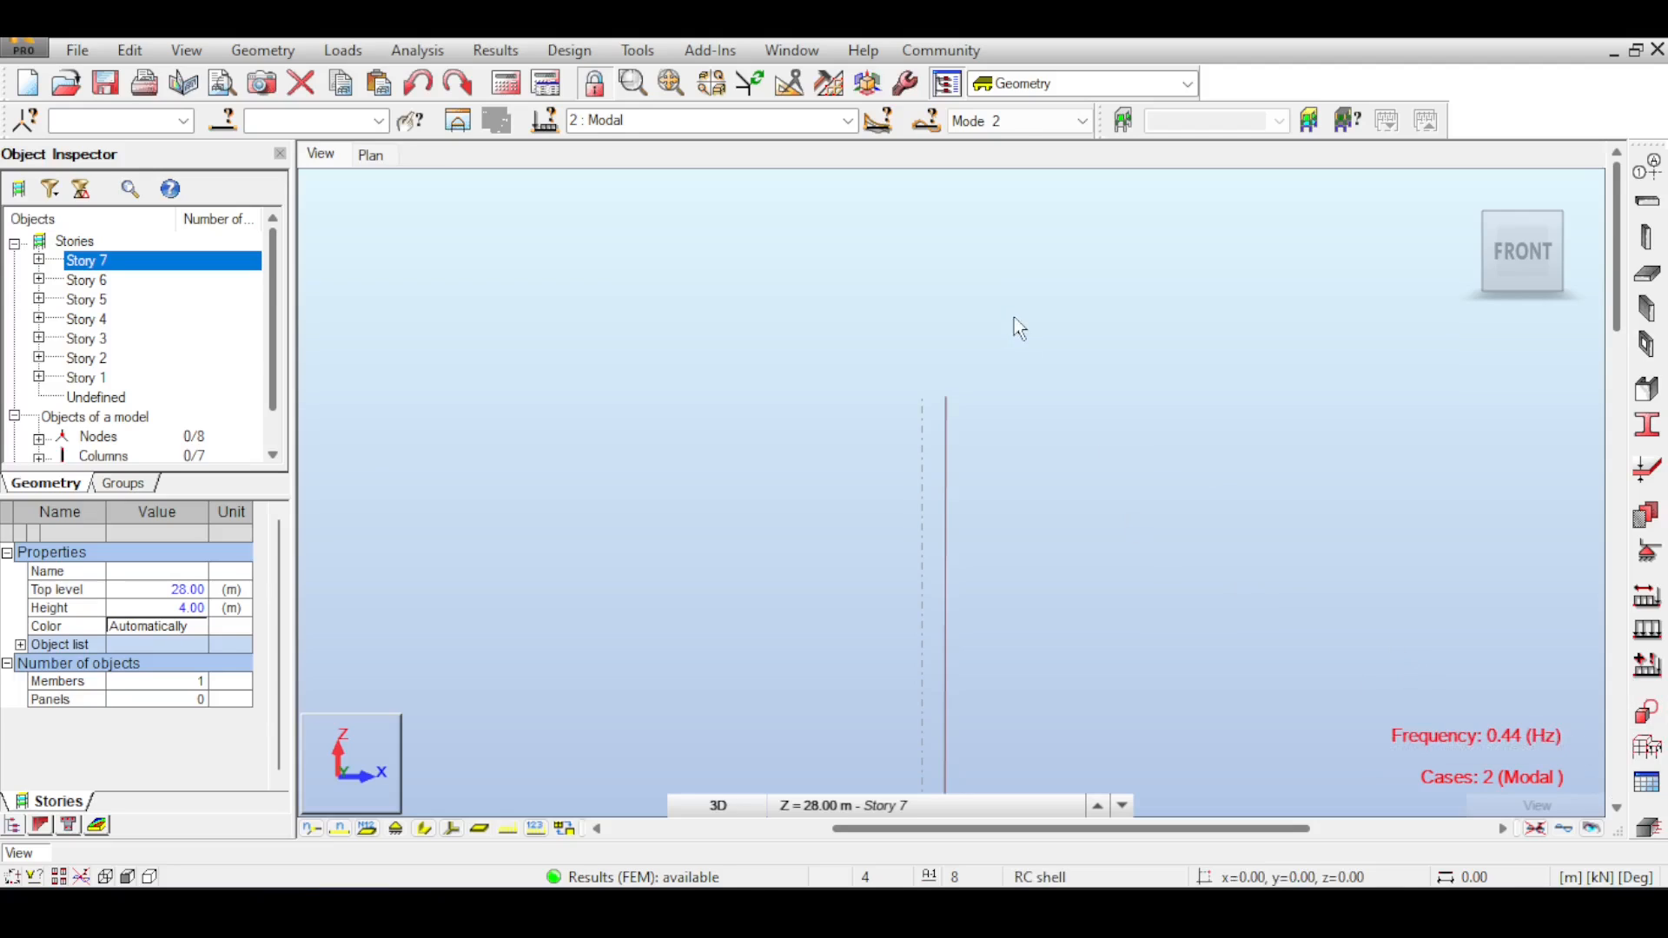
# Display the column's deformation for the time history case test.
pyautogui.click(847, 121)
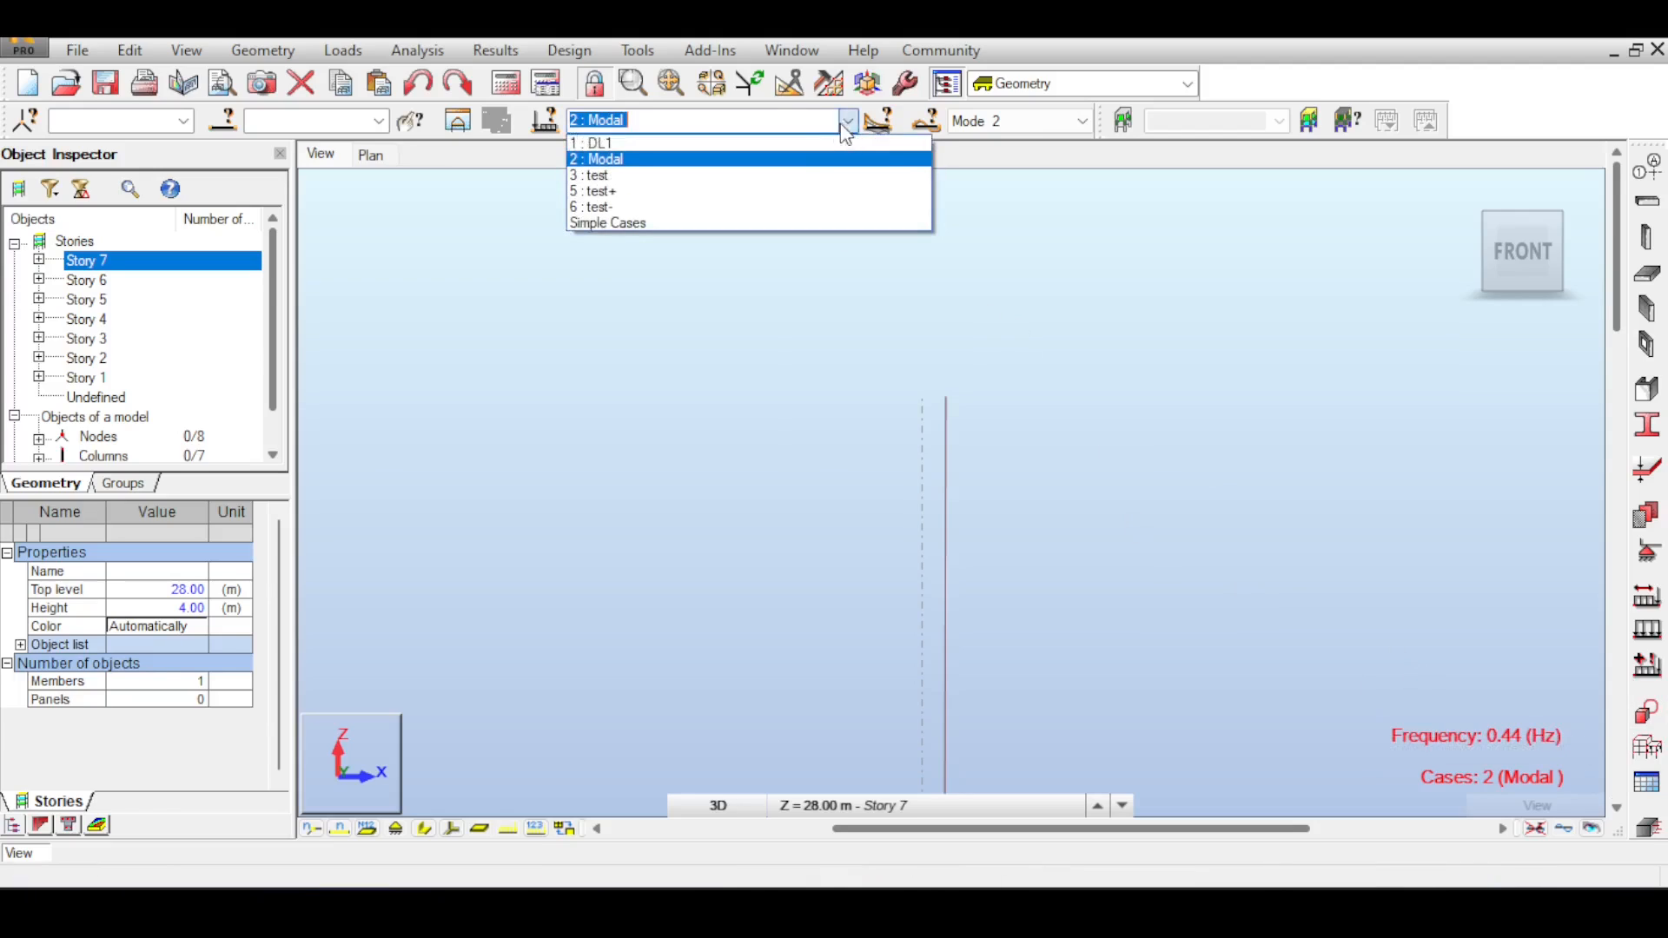
pyautogui.click(752, 176)
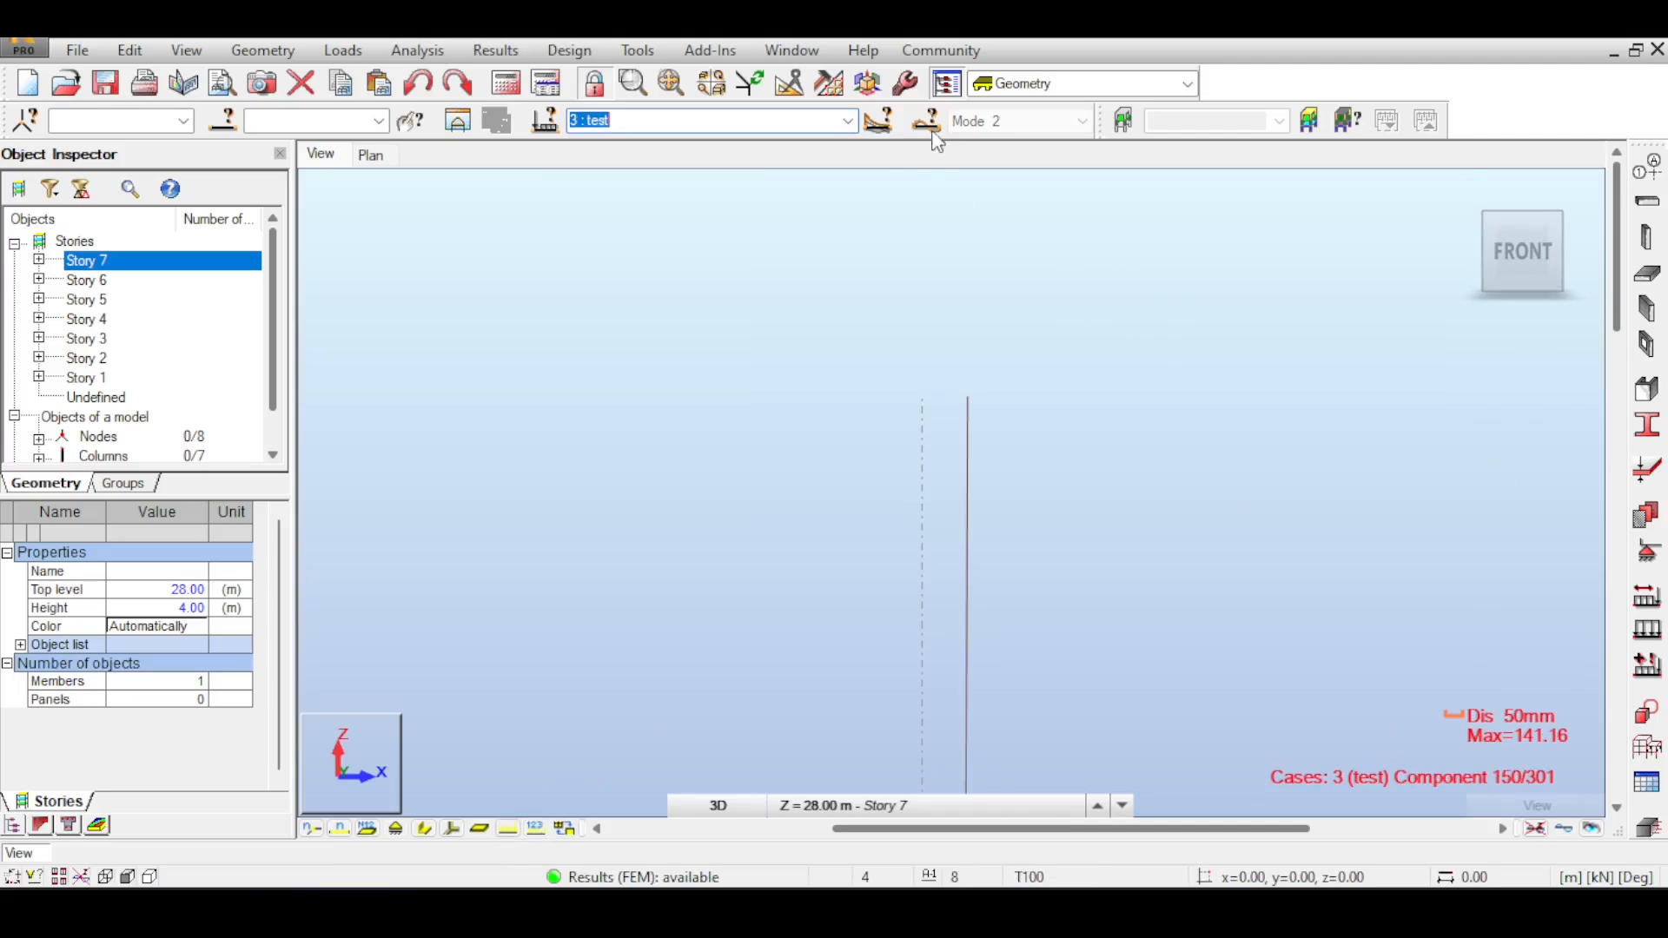
pyautogui.click(506, 83)
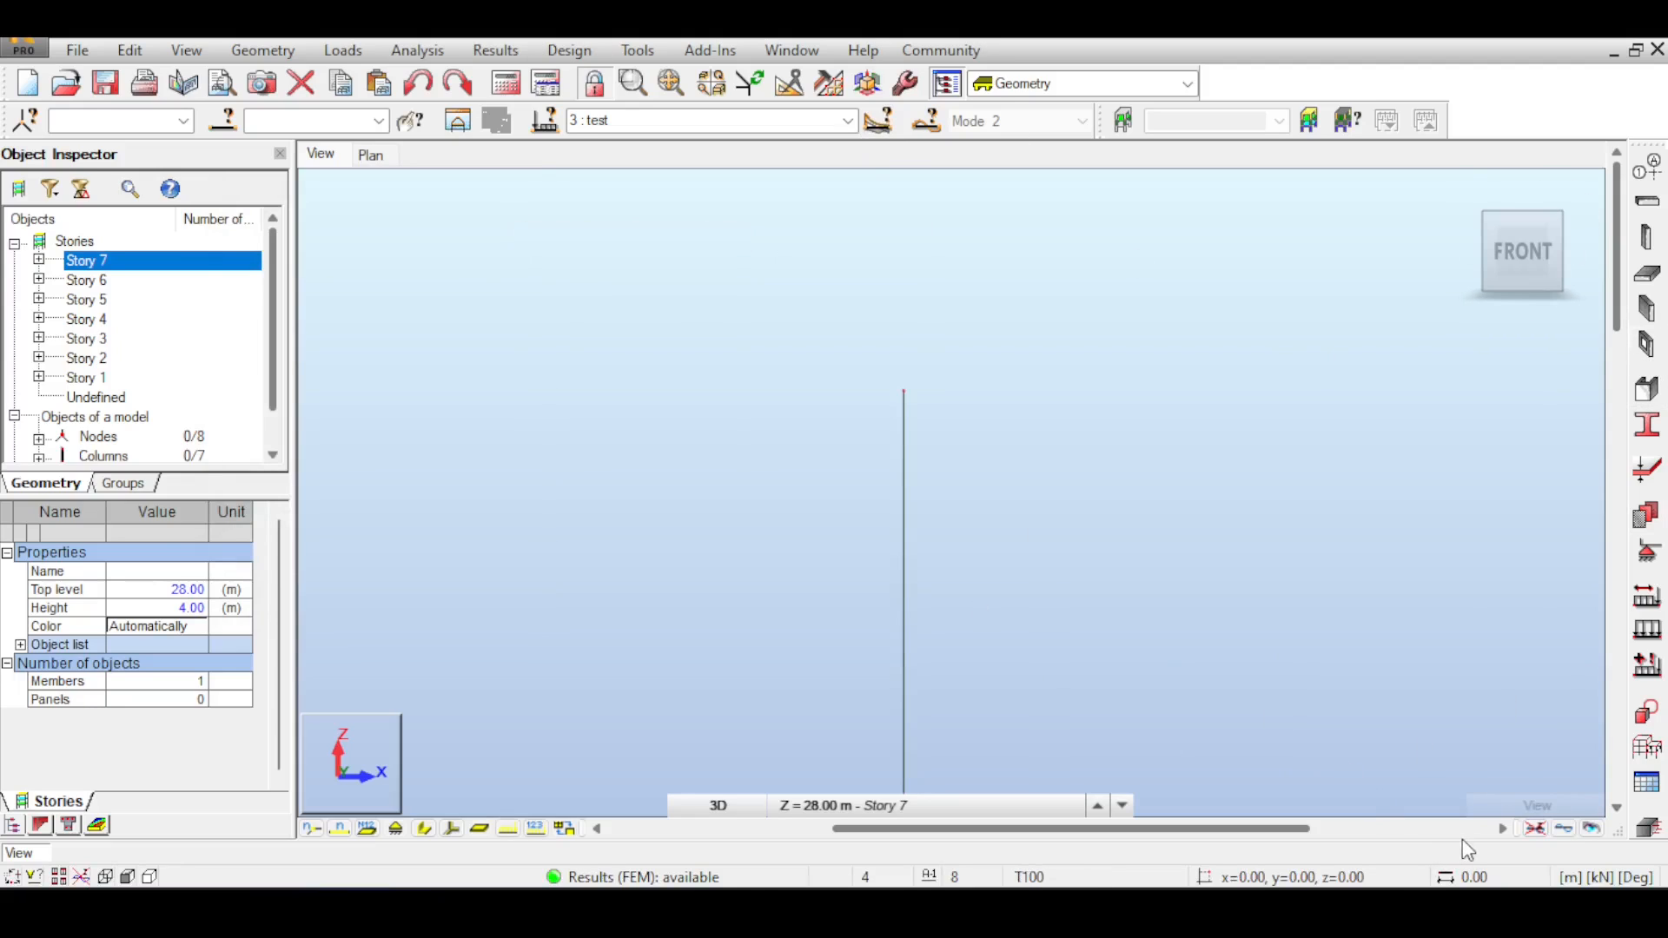
pyautogui.click(1564, 828)
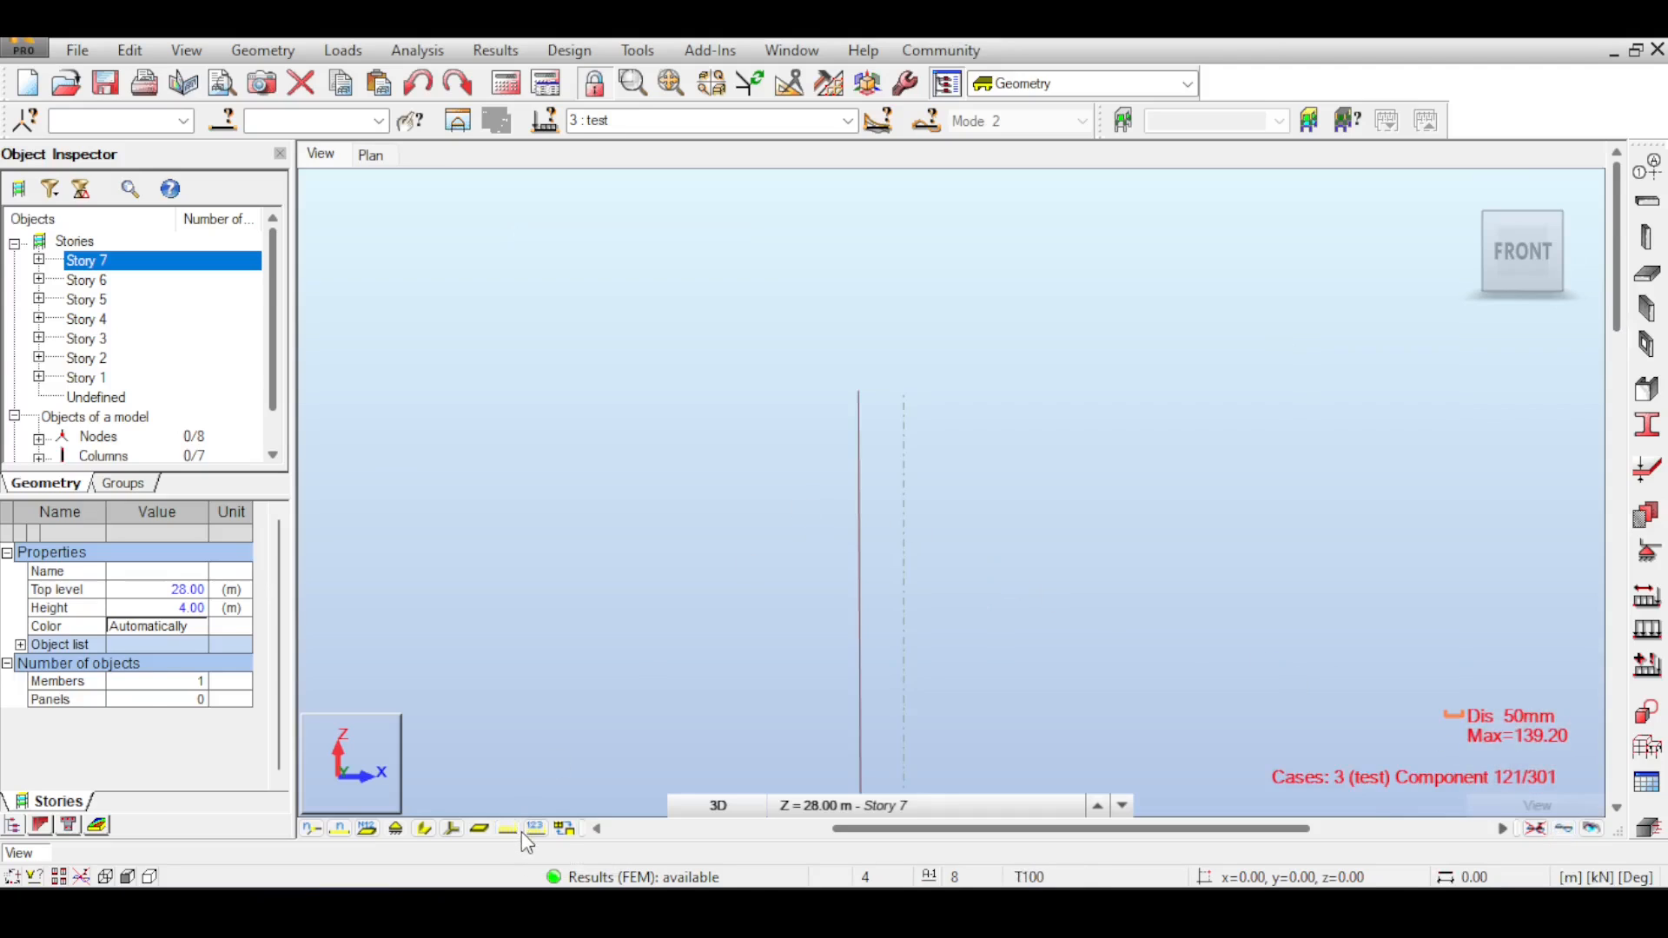
# Set the time history case to component 1 at 0 s and step forward through its time components.
pyautogui.click(866, 85)
pyautogui.moveTo(327, 229); pyautogui.dragTo(459, 163)
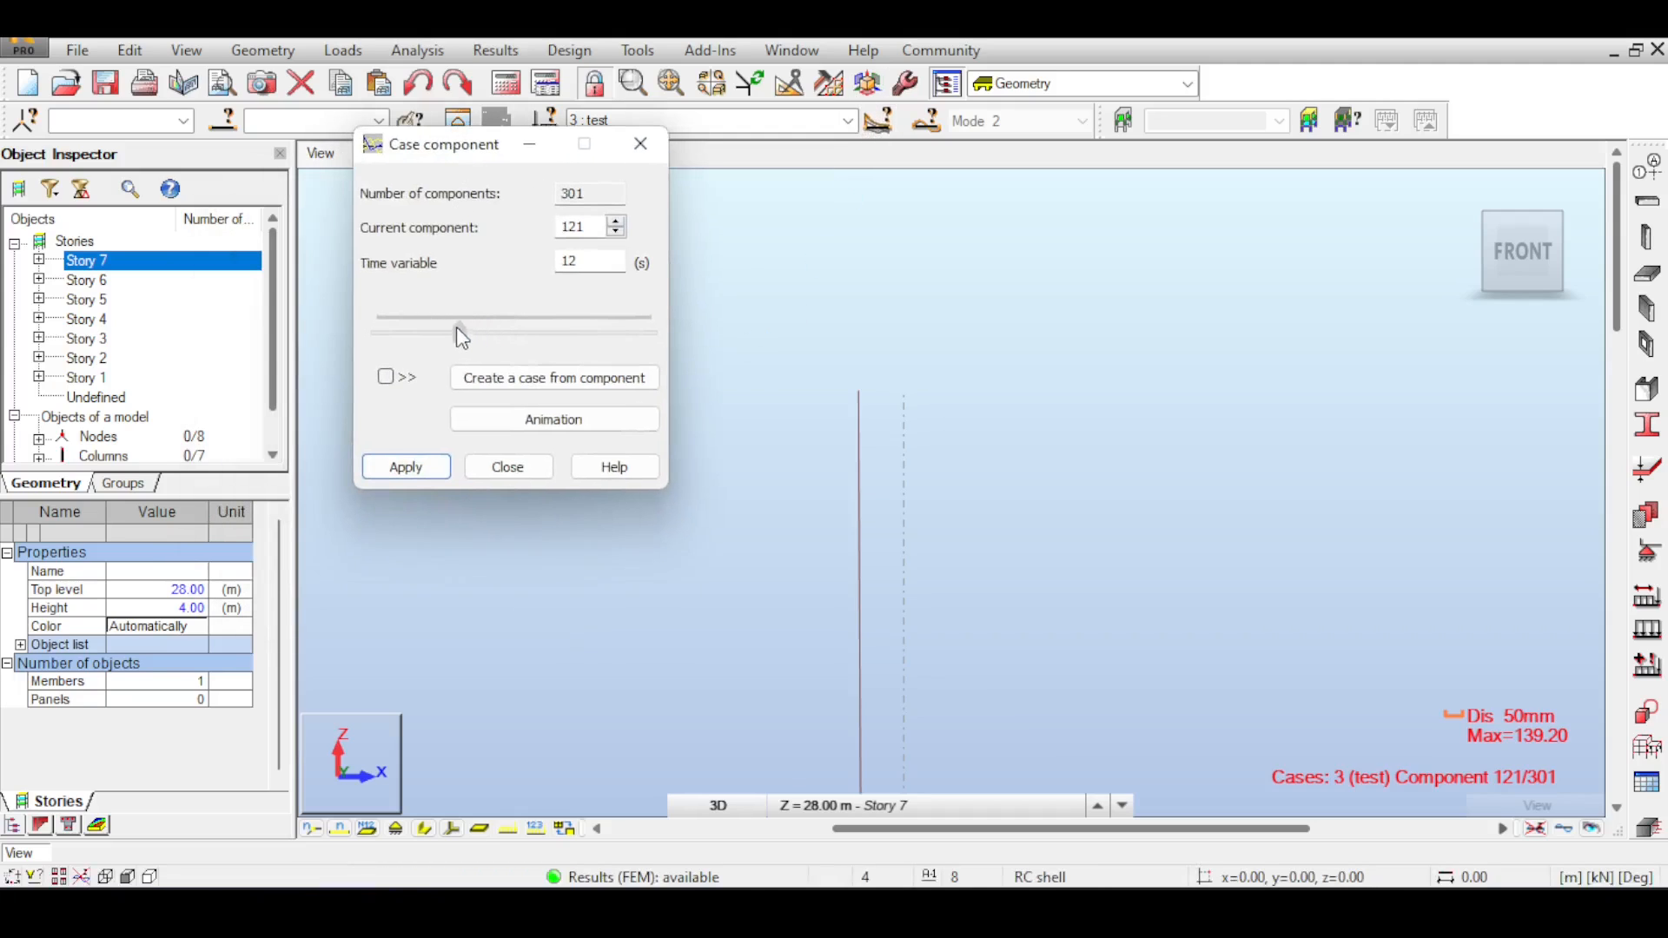
pyautogui.moveTo(457, 329); pyautogui.dragTo(385, 335)
pyautogui.moveTo(439, 160); pyautogui.dragTo(1118, 81)
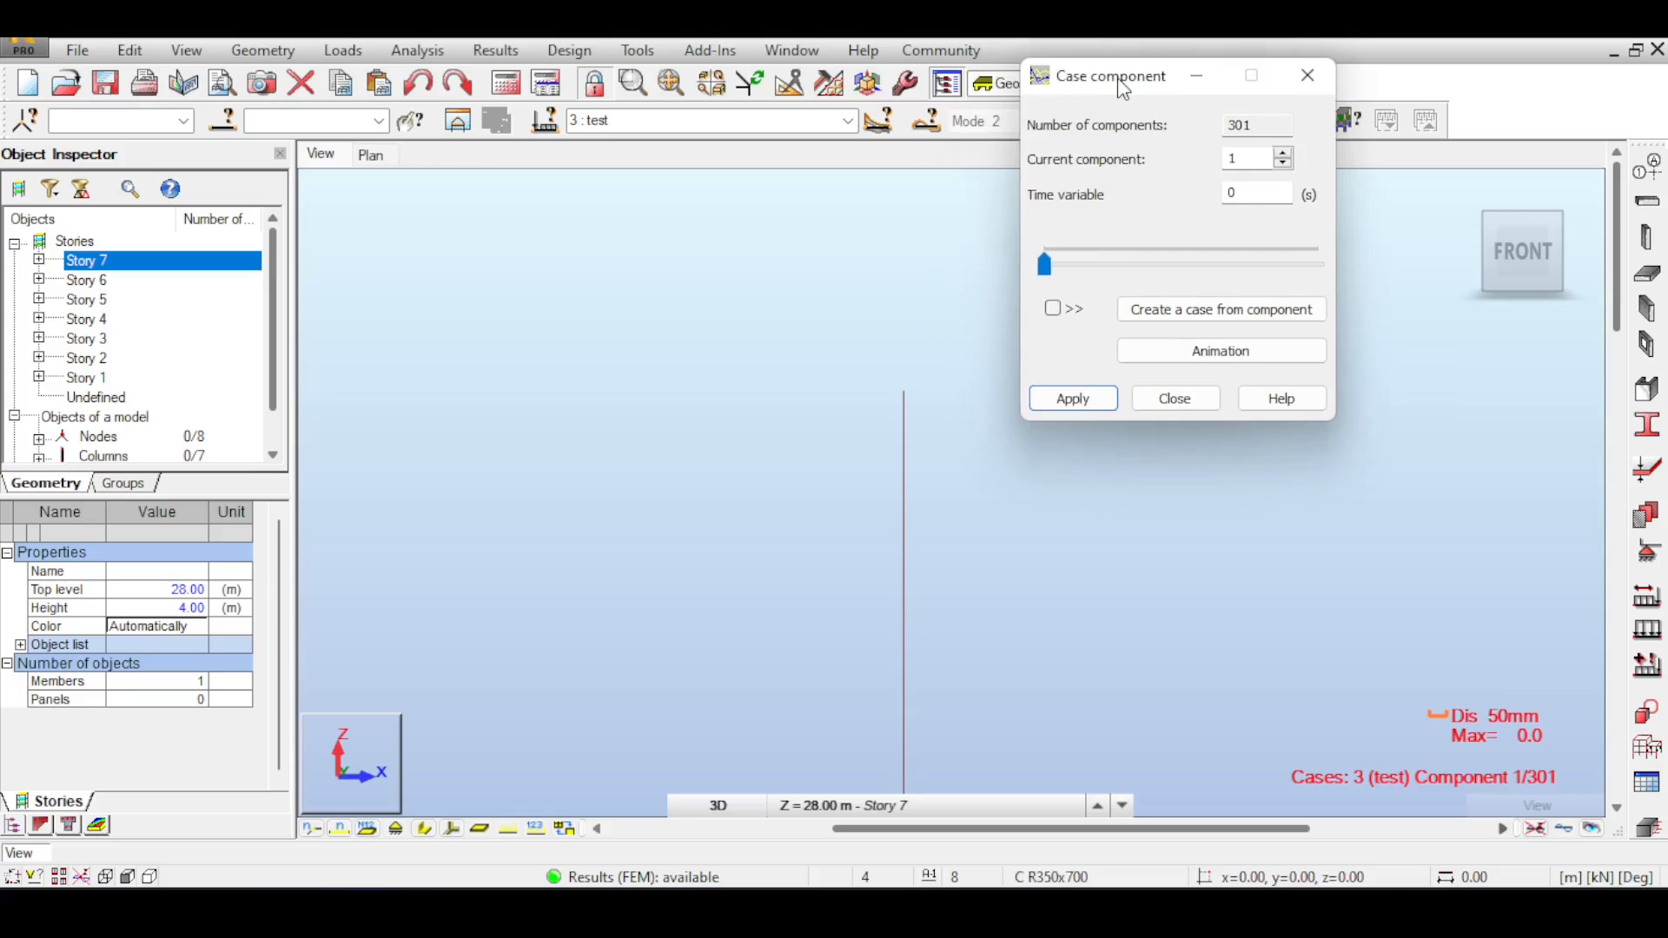
pyautogui.press('Right')
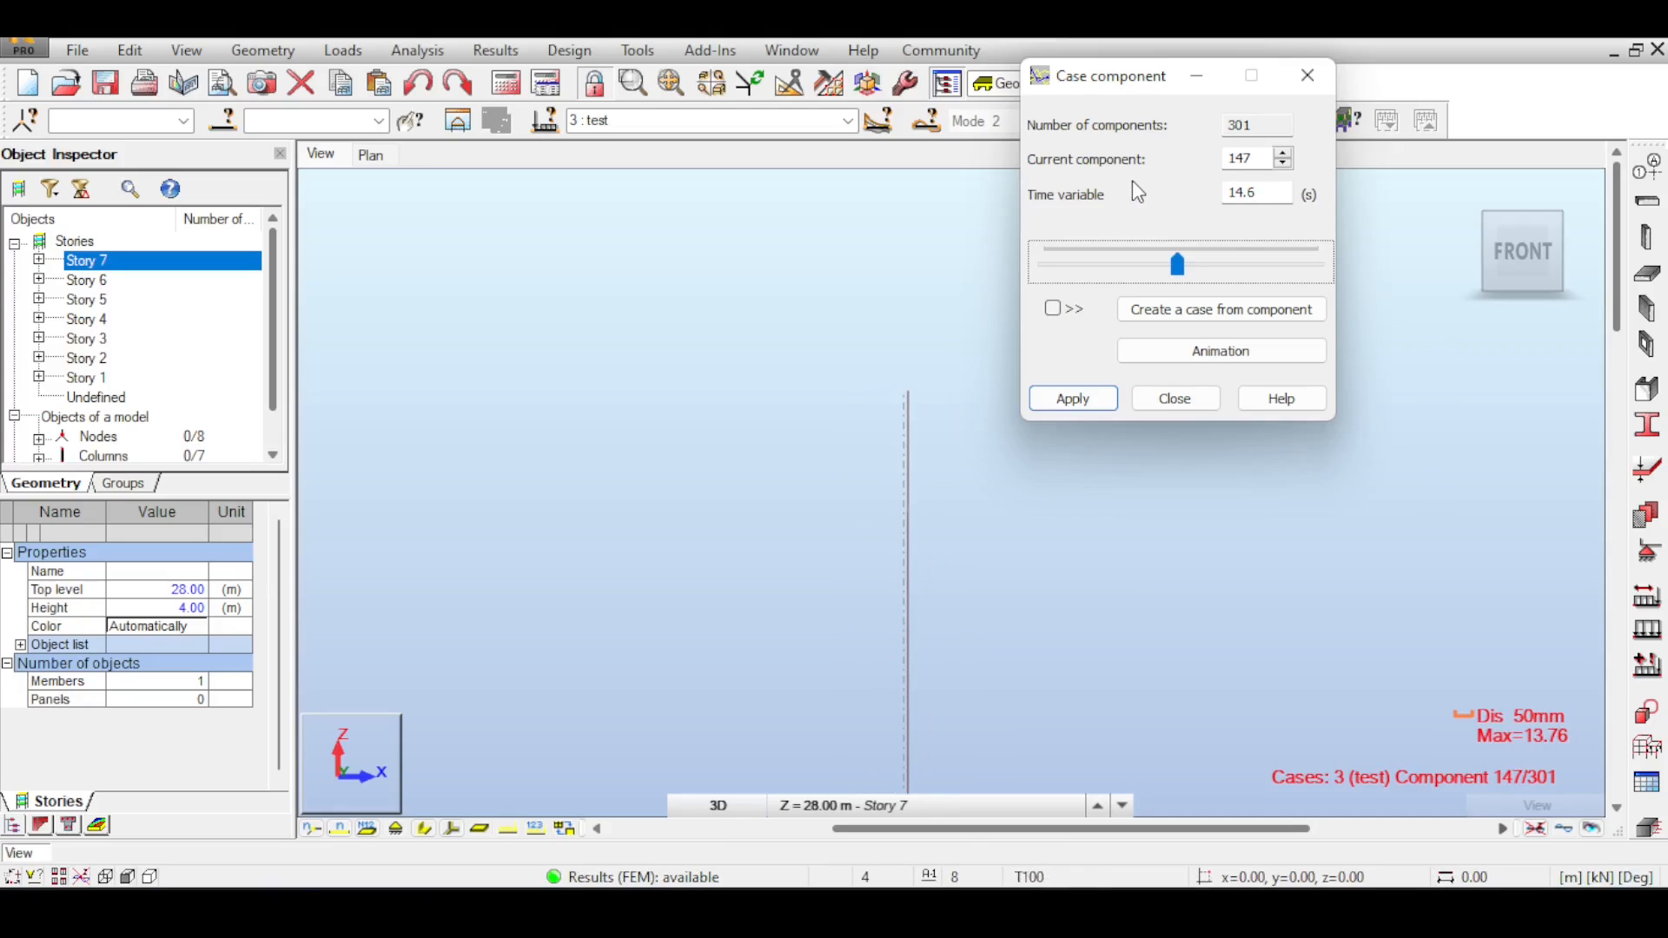
# Inspect the column's deformation at components 301, 241 and 121, corresponding to 30 s, 24 s and 12 s.
pyautogui.click(1275, 267)
pyautogui.click(1284, 269)
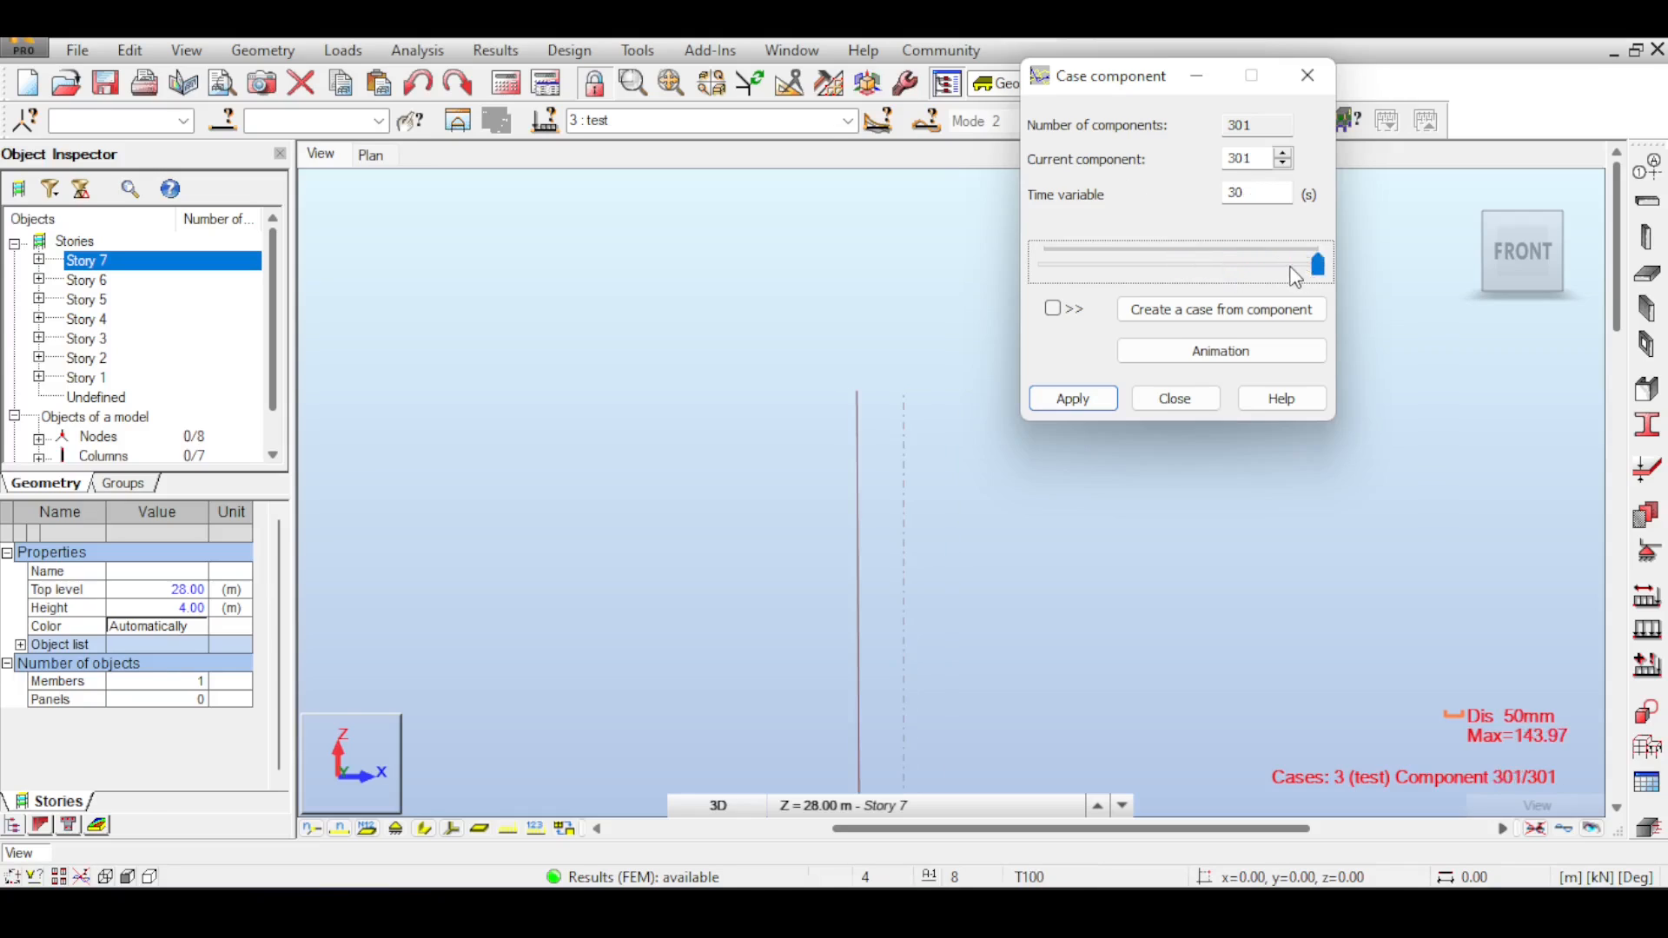
pyautogui.click(1283, 268)
pyautogui.click(1238, 267)
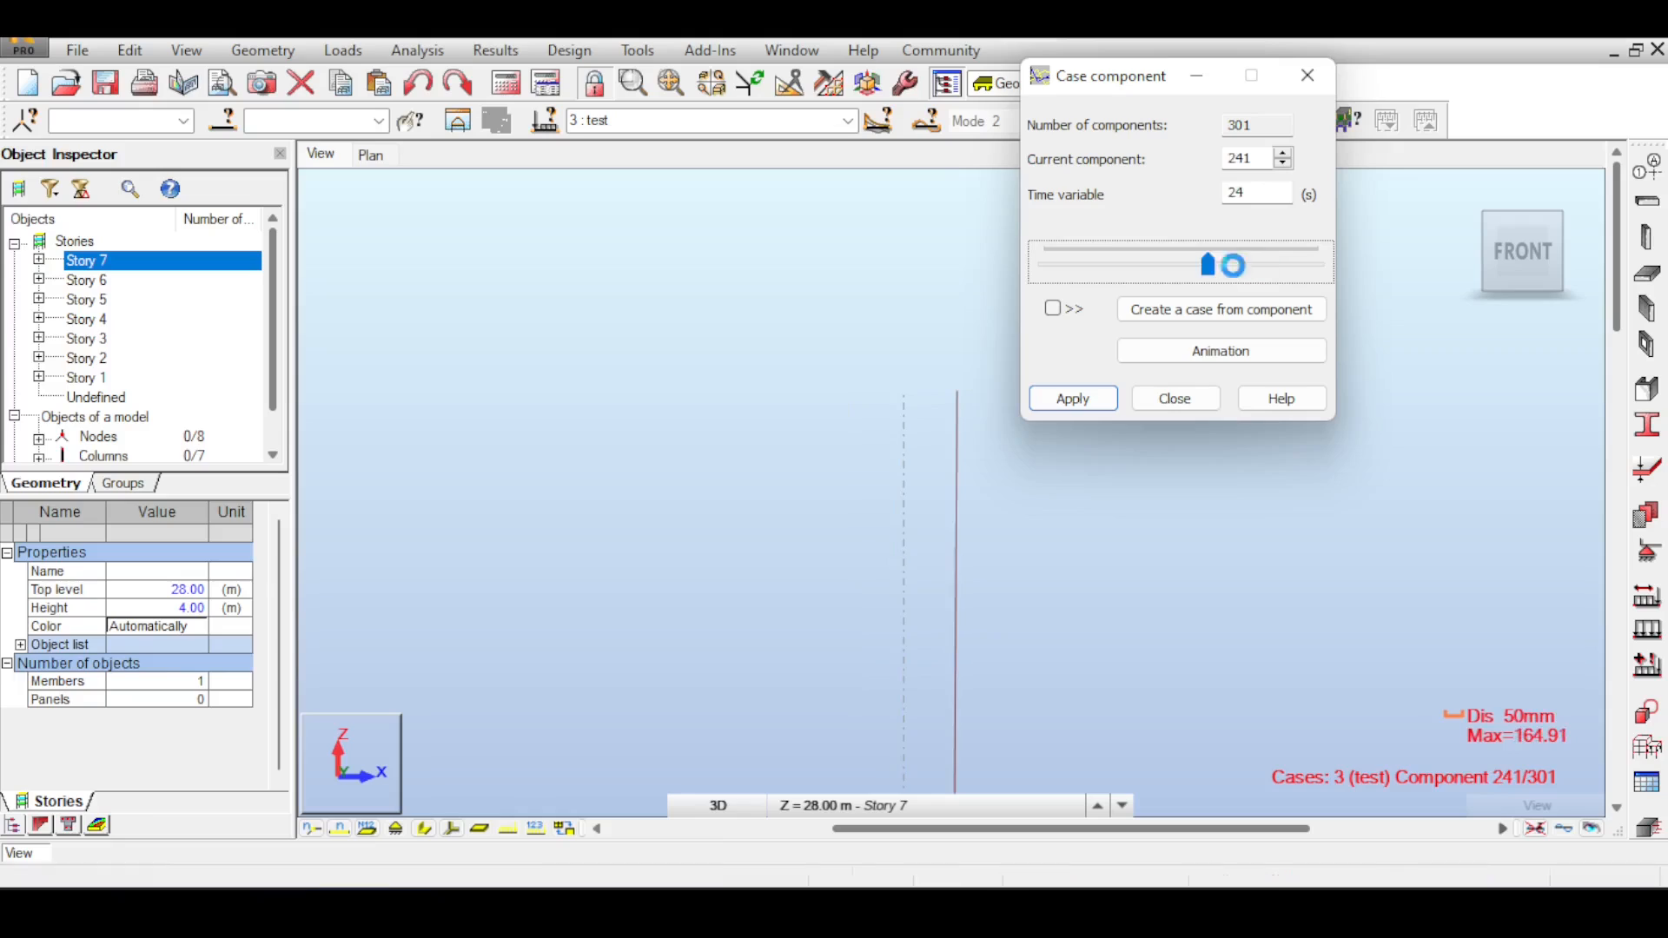
pyautogui.click(1229, 275)
pyautogui.click(1192, 276)
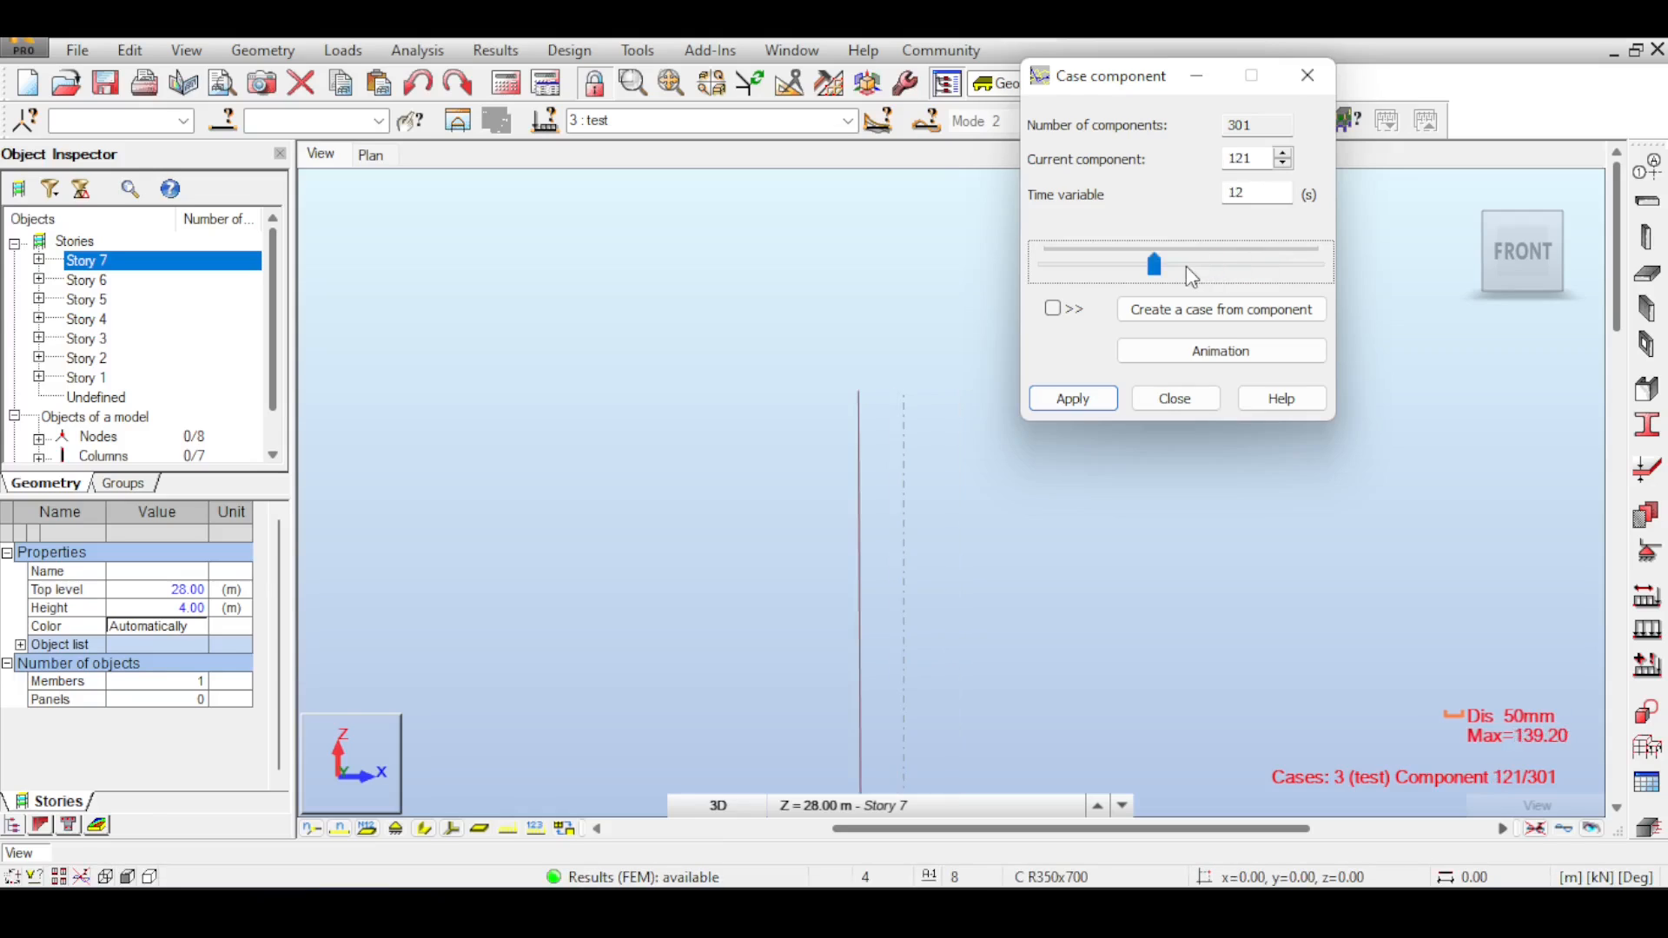
# Animate the column's time history deformation and close the case component settings.
pyautogui.click(1191, 352)
pyautogui.click(1117, 353)
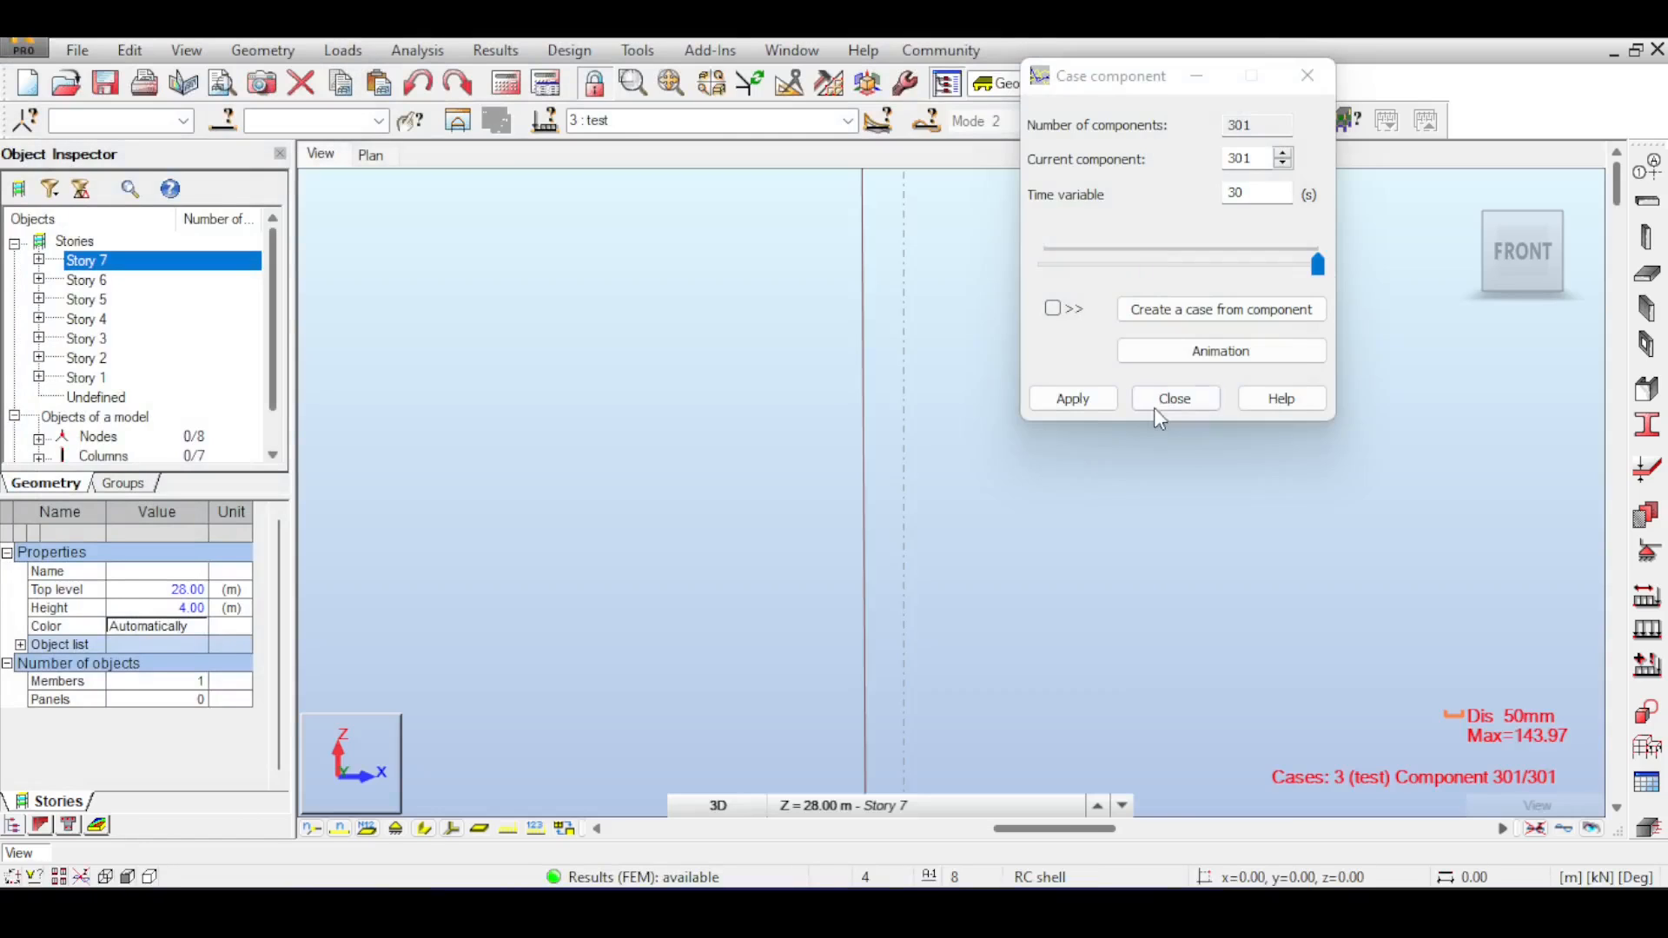
pyautogui.click(1174, 402)
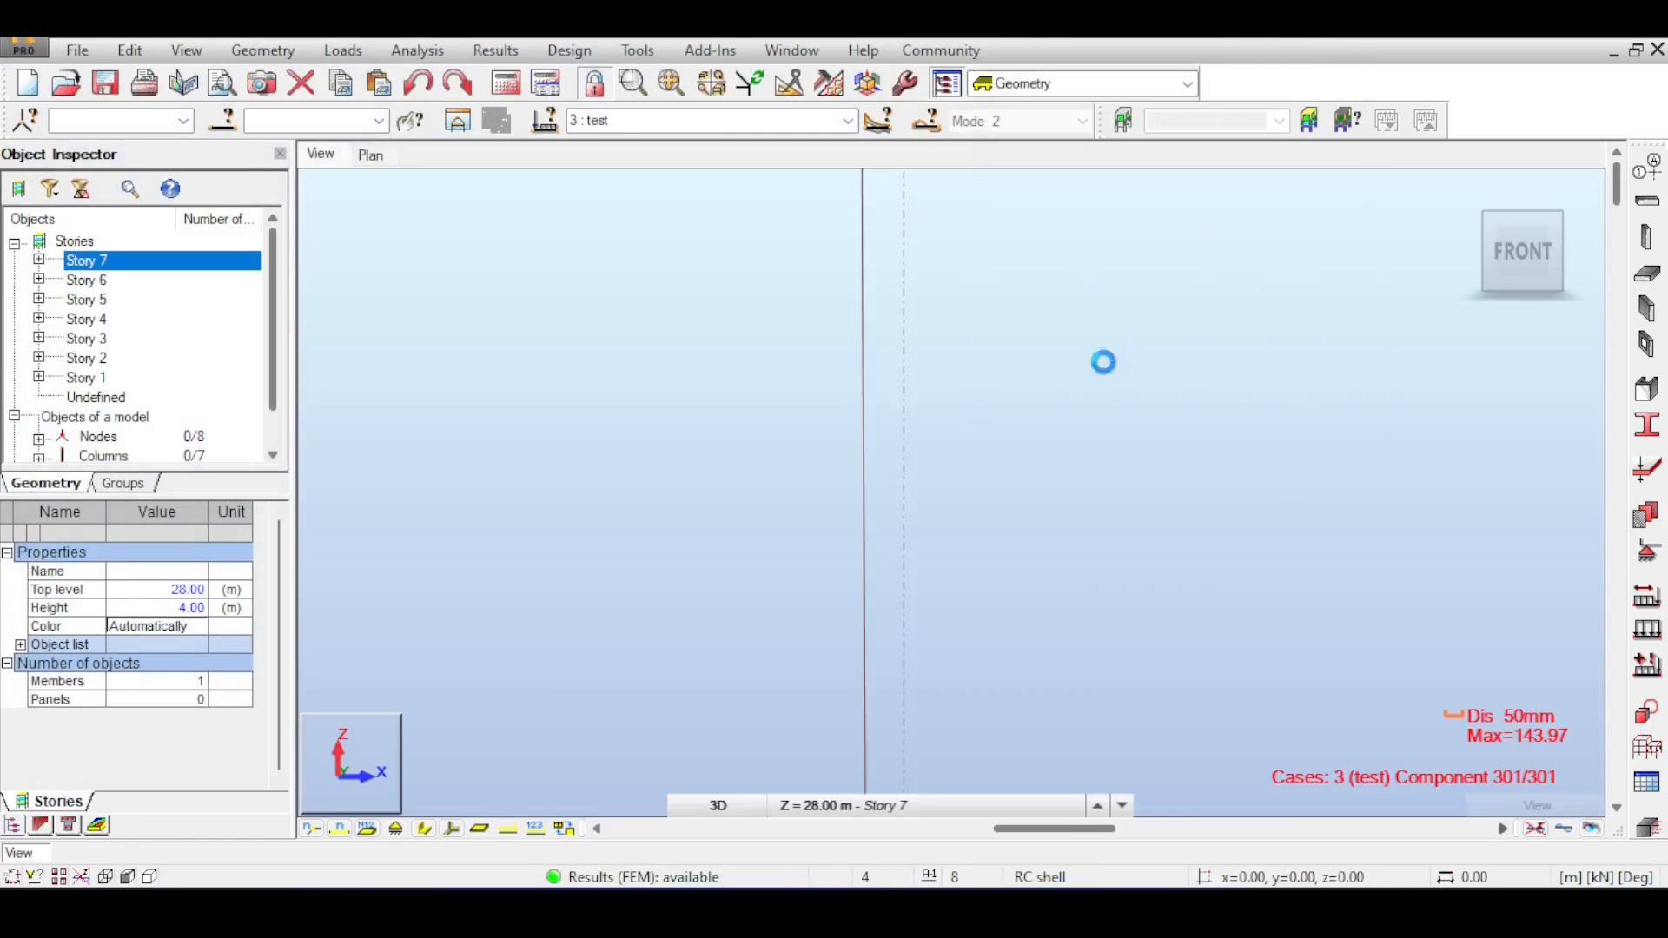
# Open the Rayleigh damping settings in the parameters of the time history case test.
pyautogui.click(506, 80)
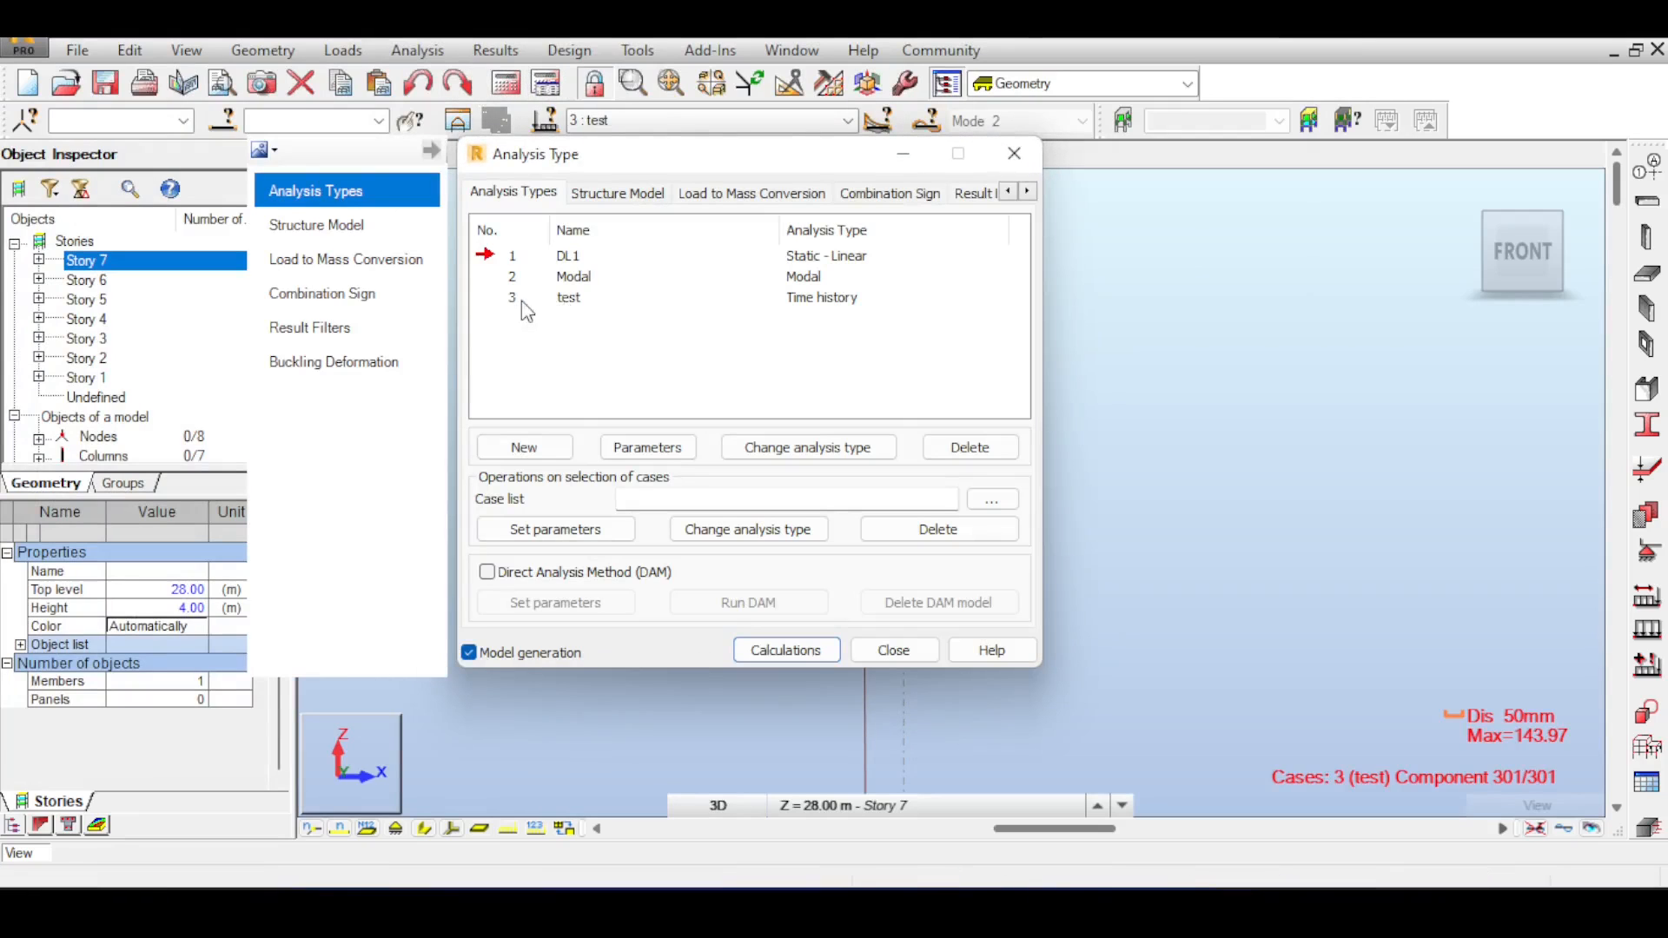
pyautogui.click(522, 302)
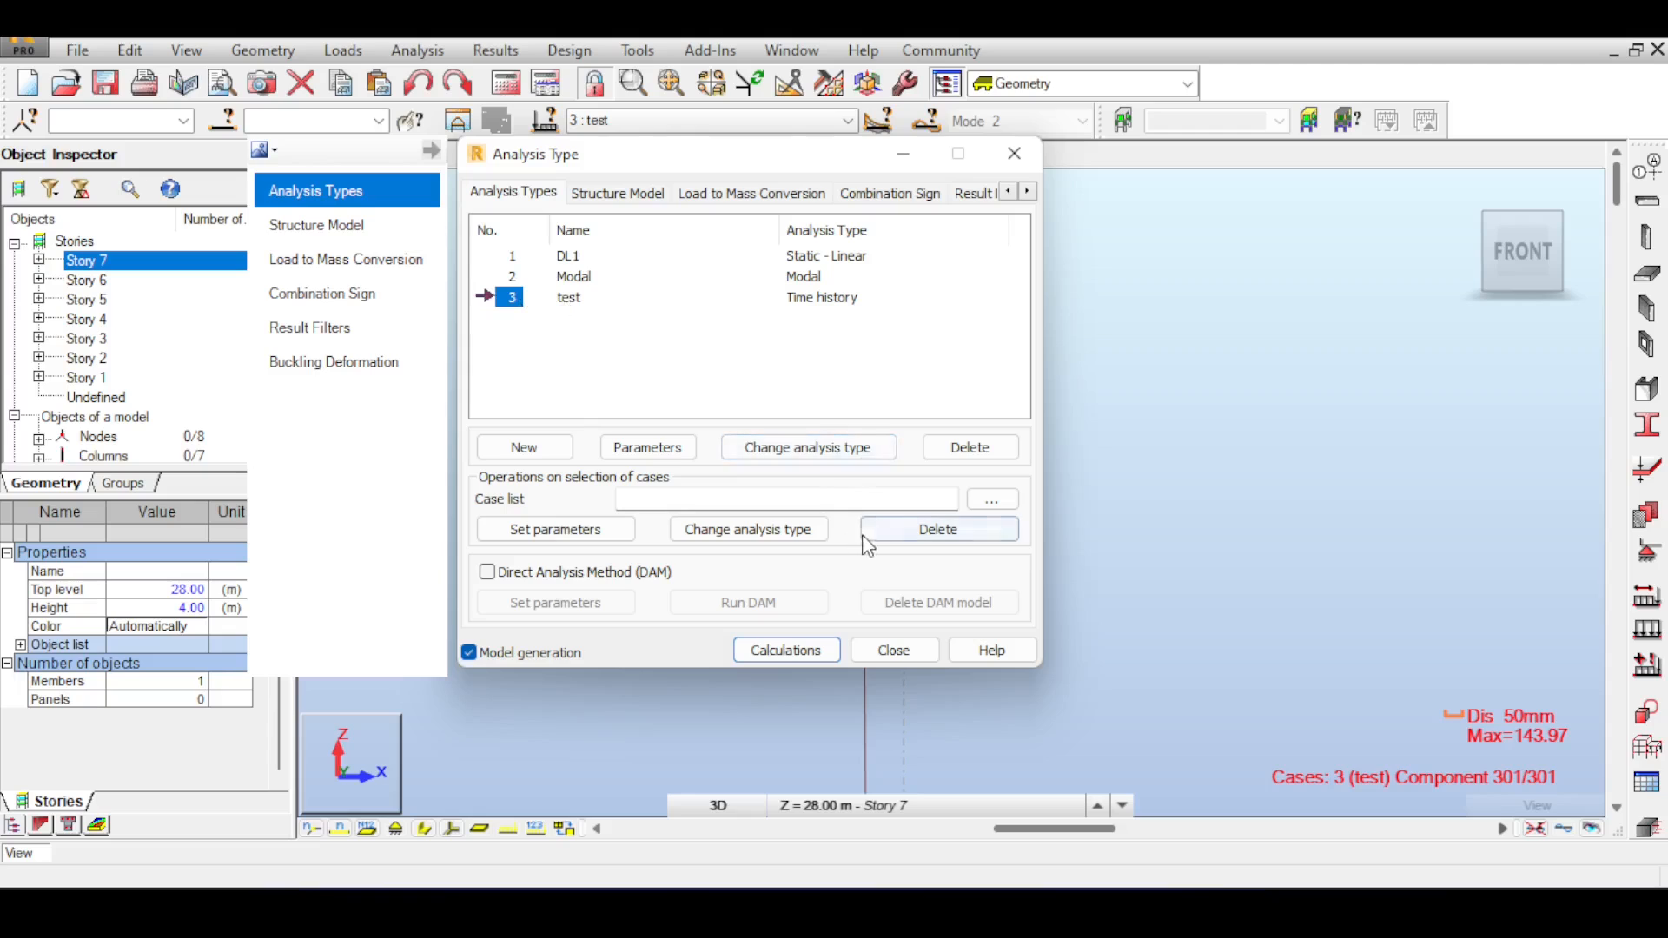
pyautogui.click(648, 447)
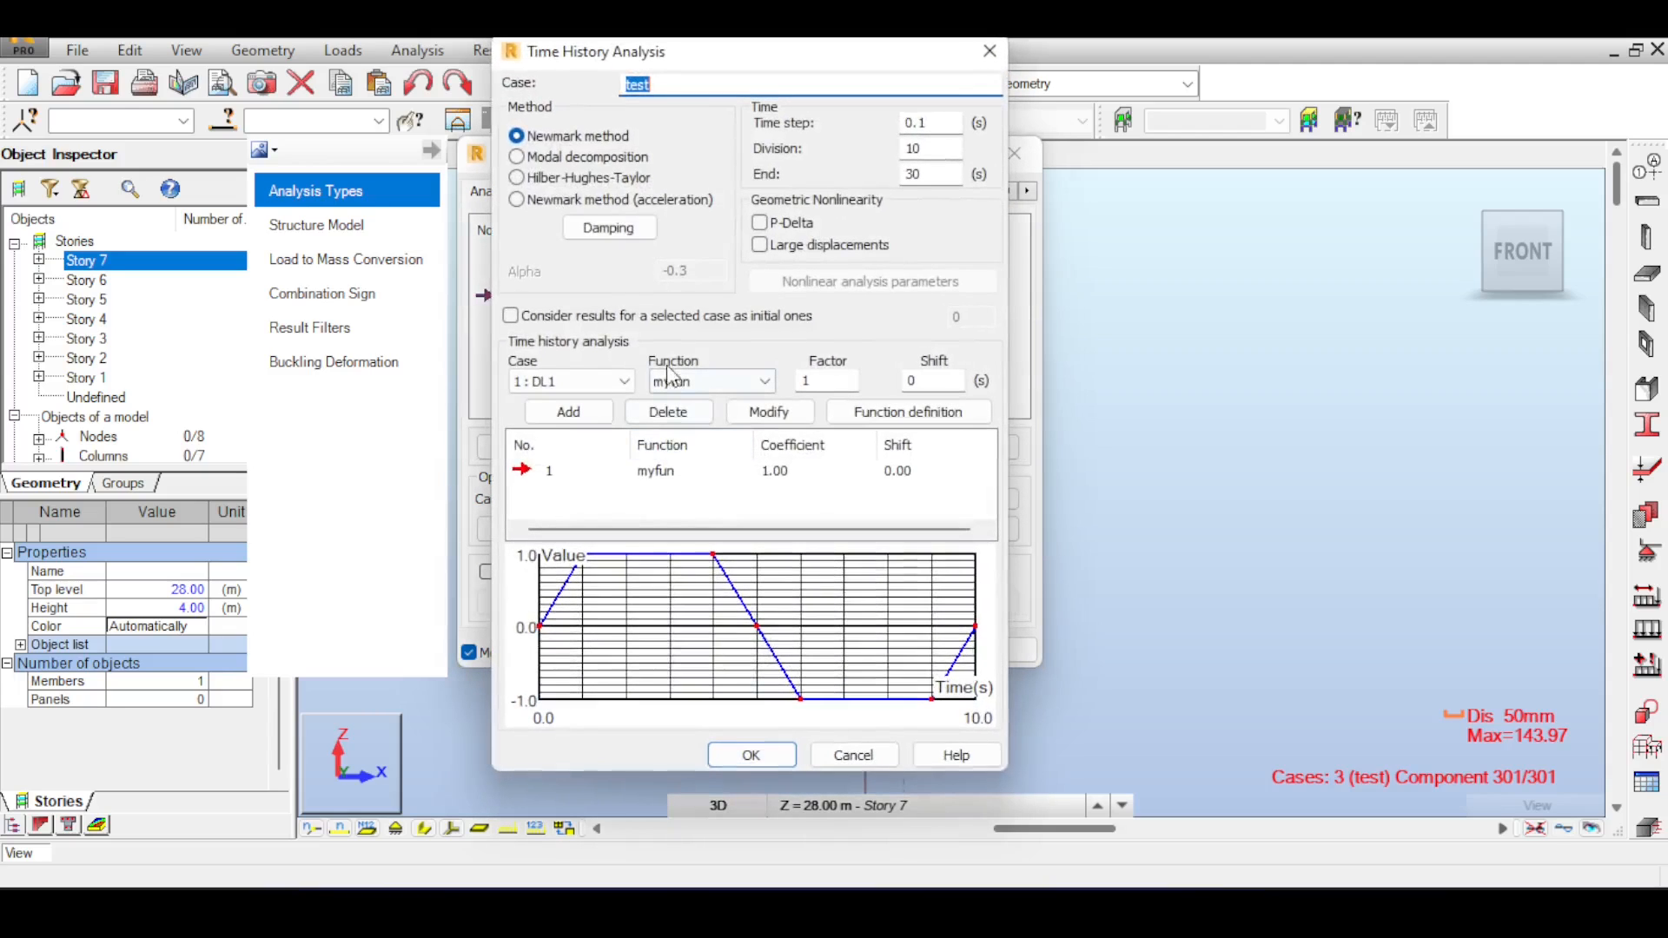
pyautogui.click(607, 229)
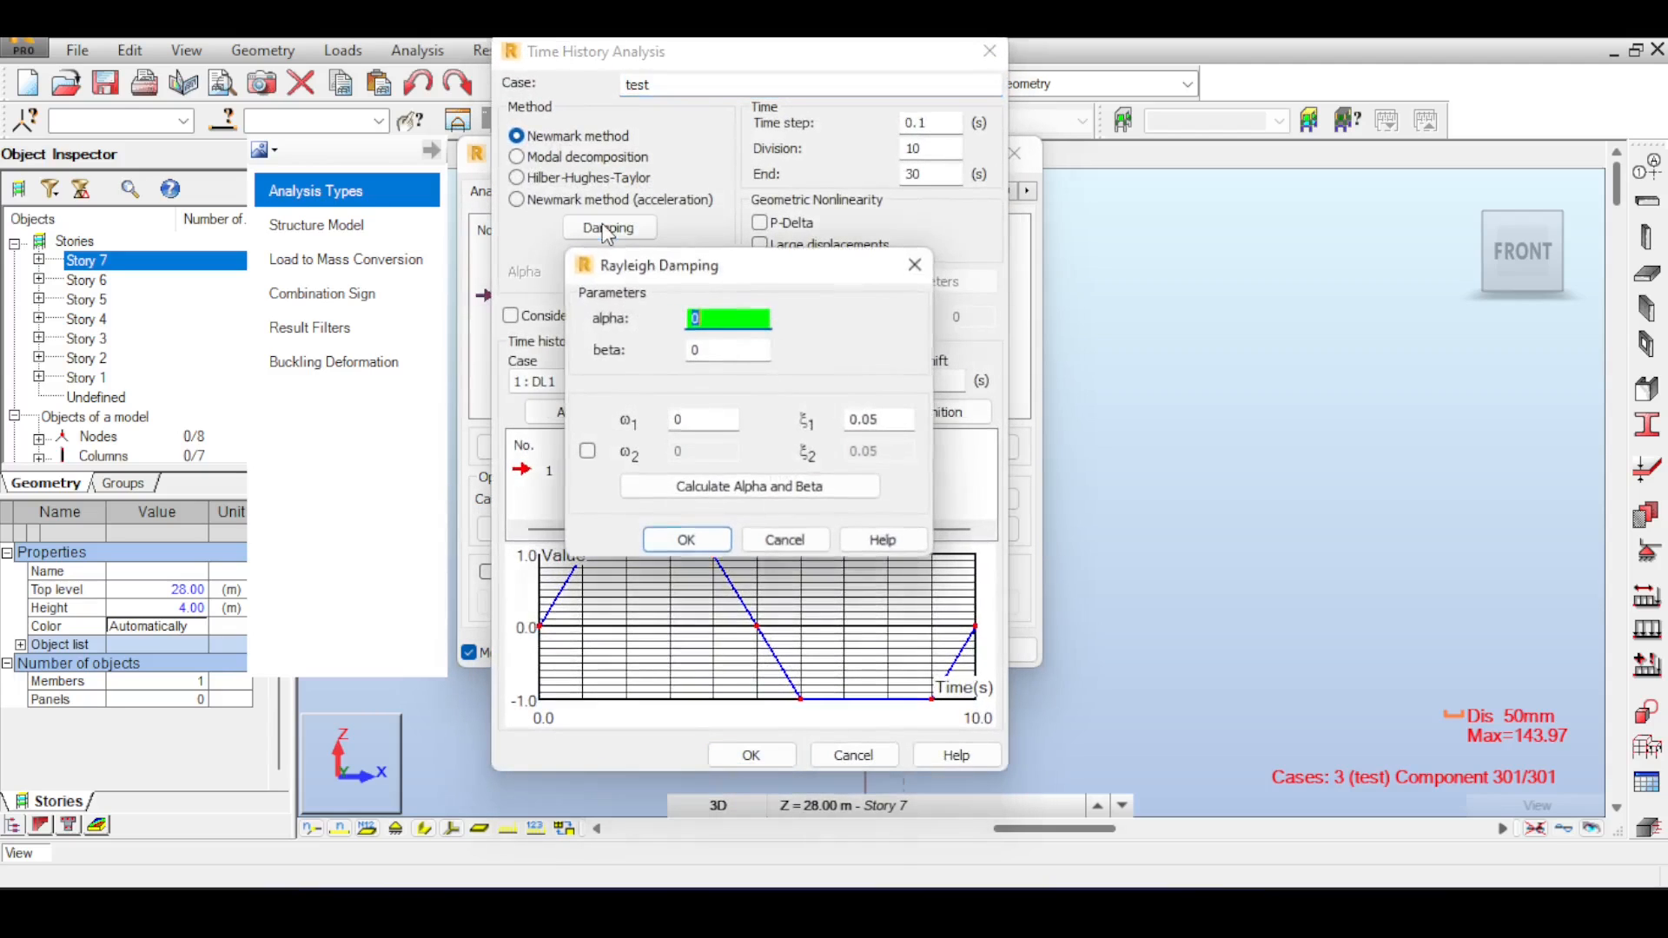
# Examine the alpha, beta and ω1 damping inputs and the optional second frequency ω2.
pyautogui.click(710, 343)
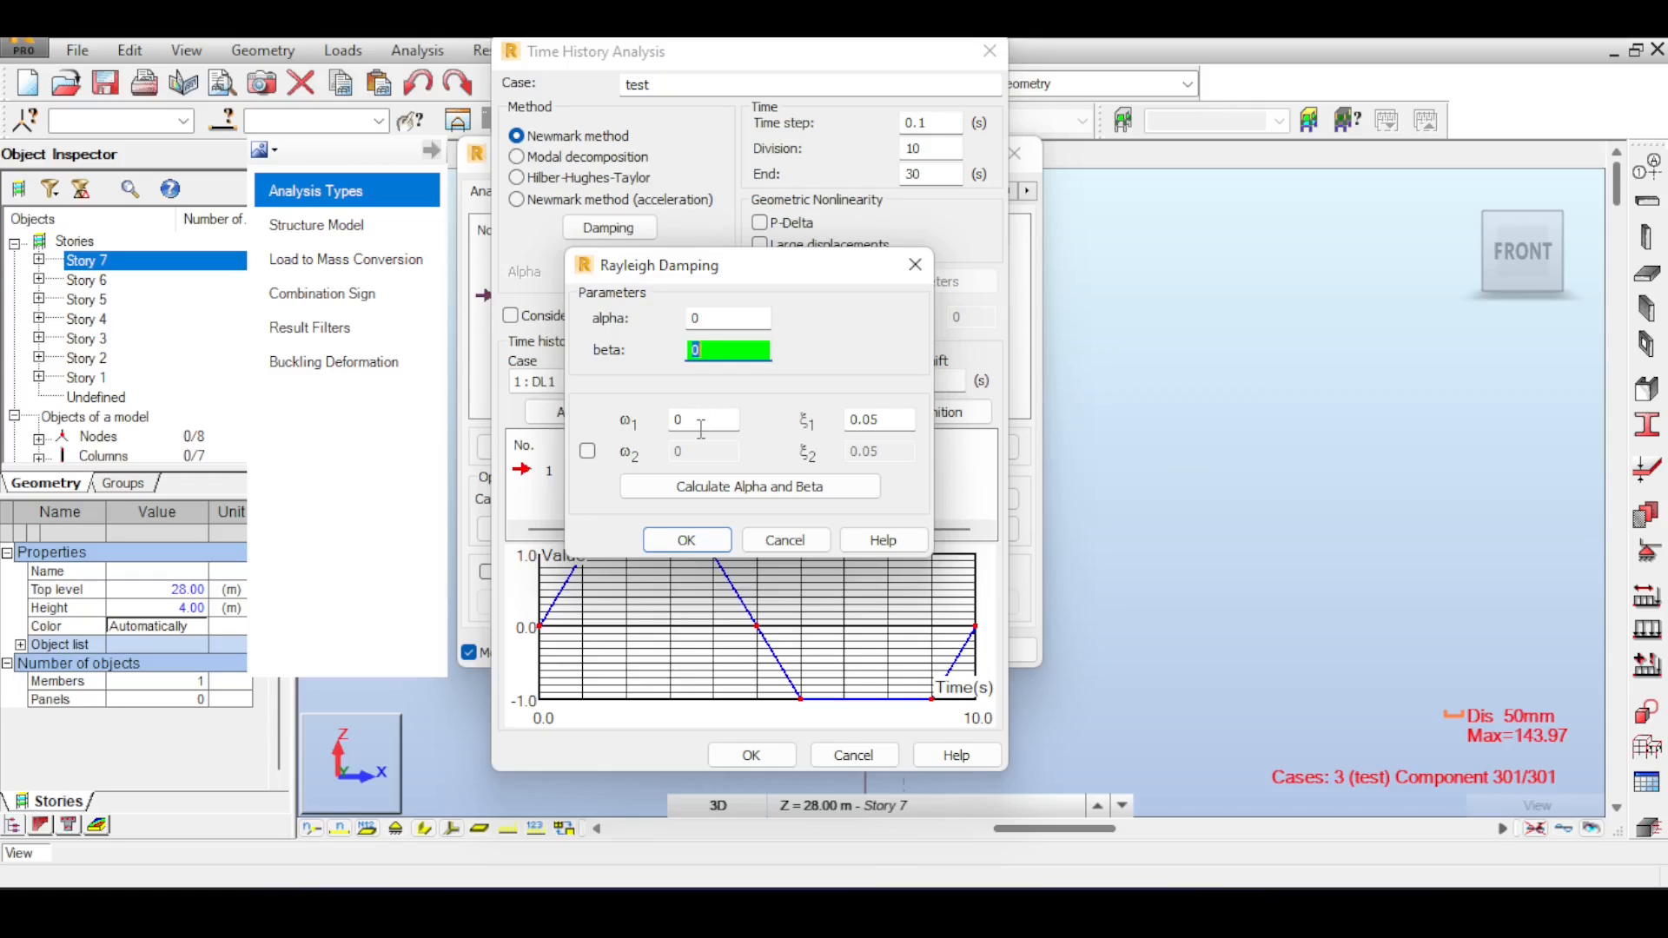
pyautogui.click(712, 319)
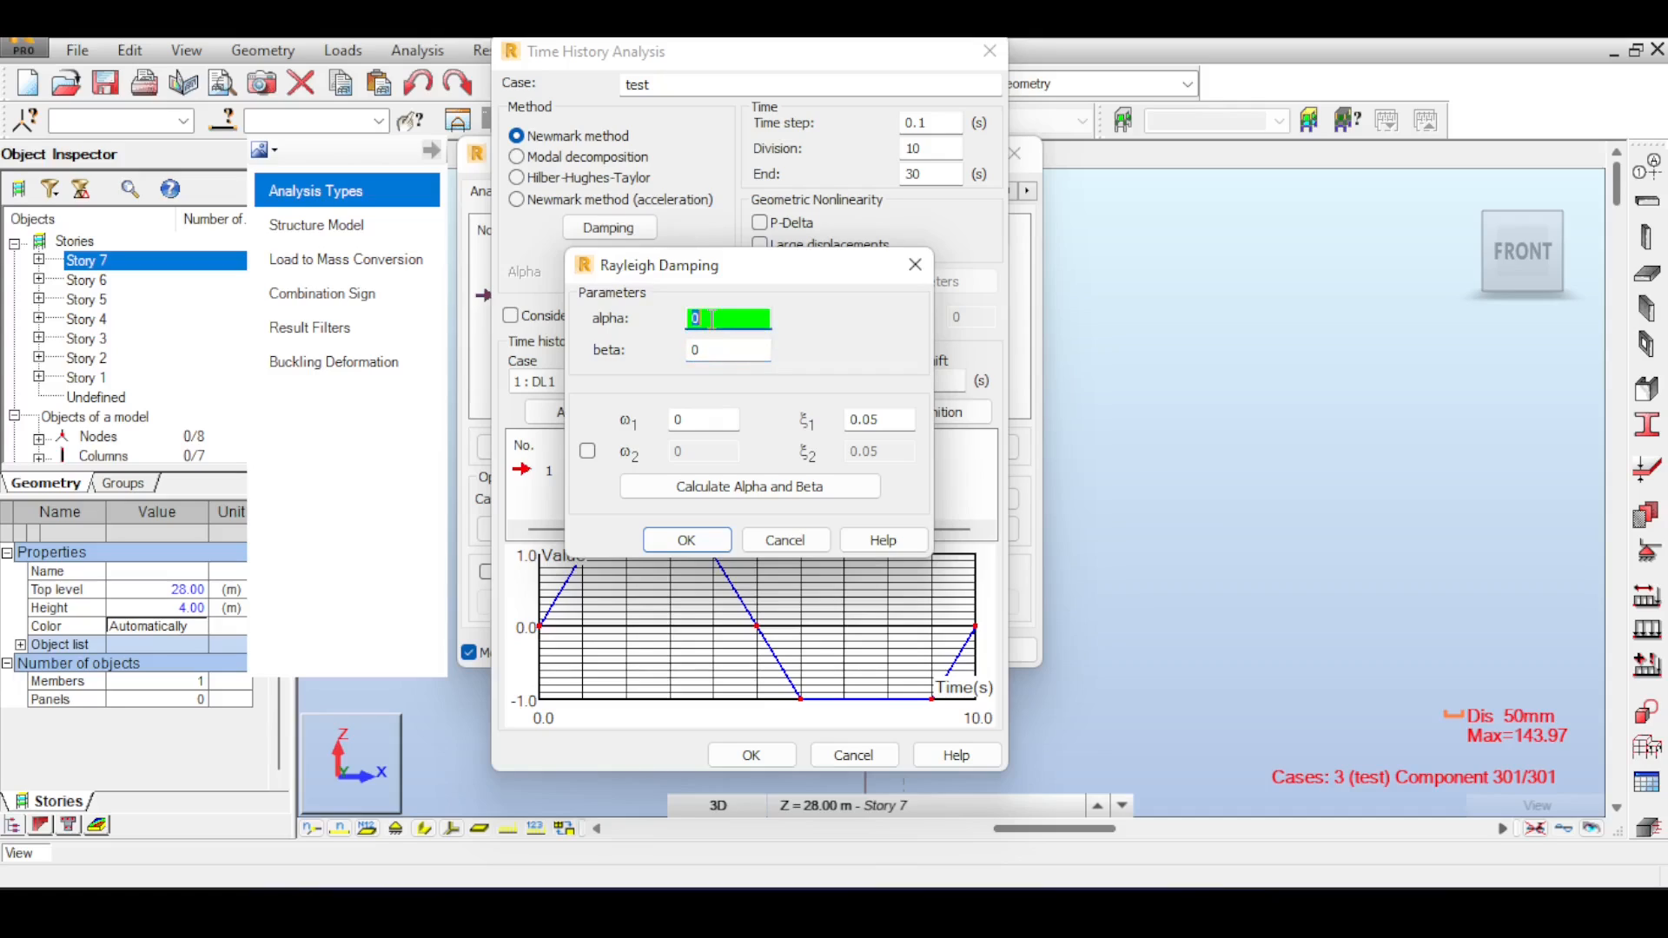
pyautogui.click(693, 478)
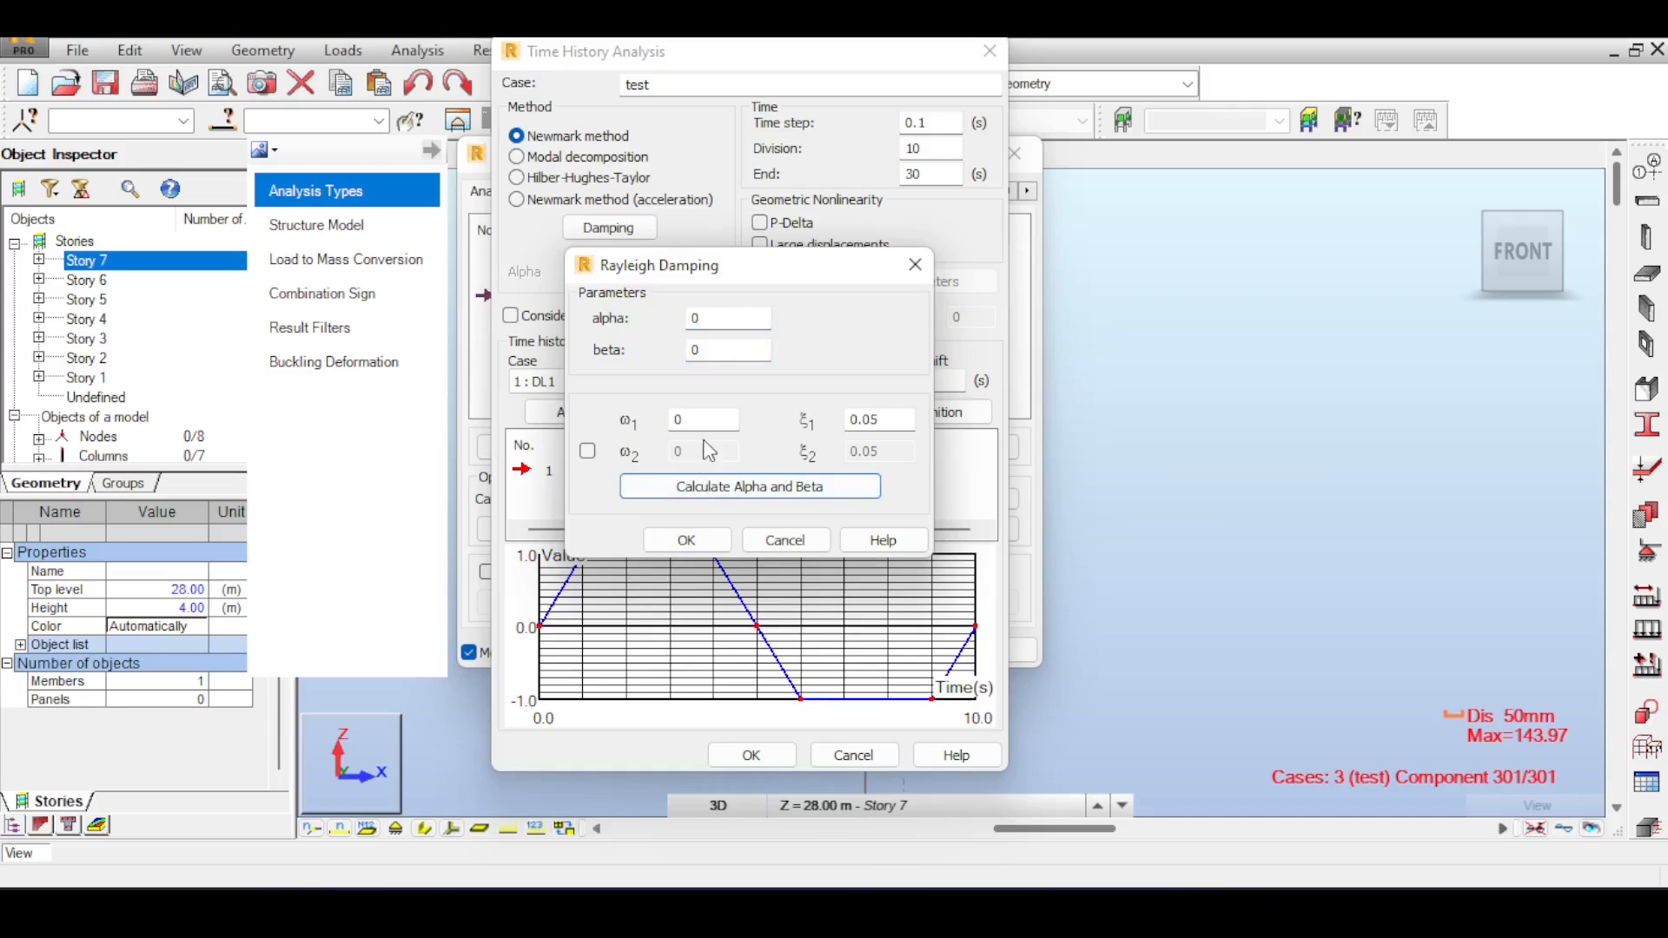
pyautogui.click(706, 422)
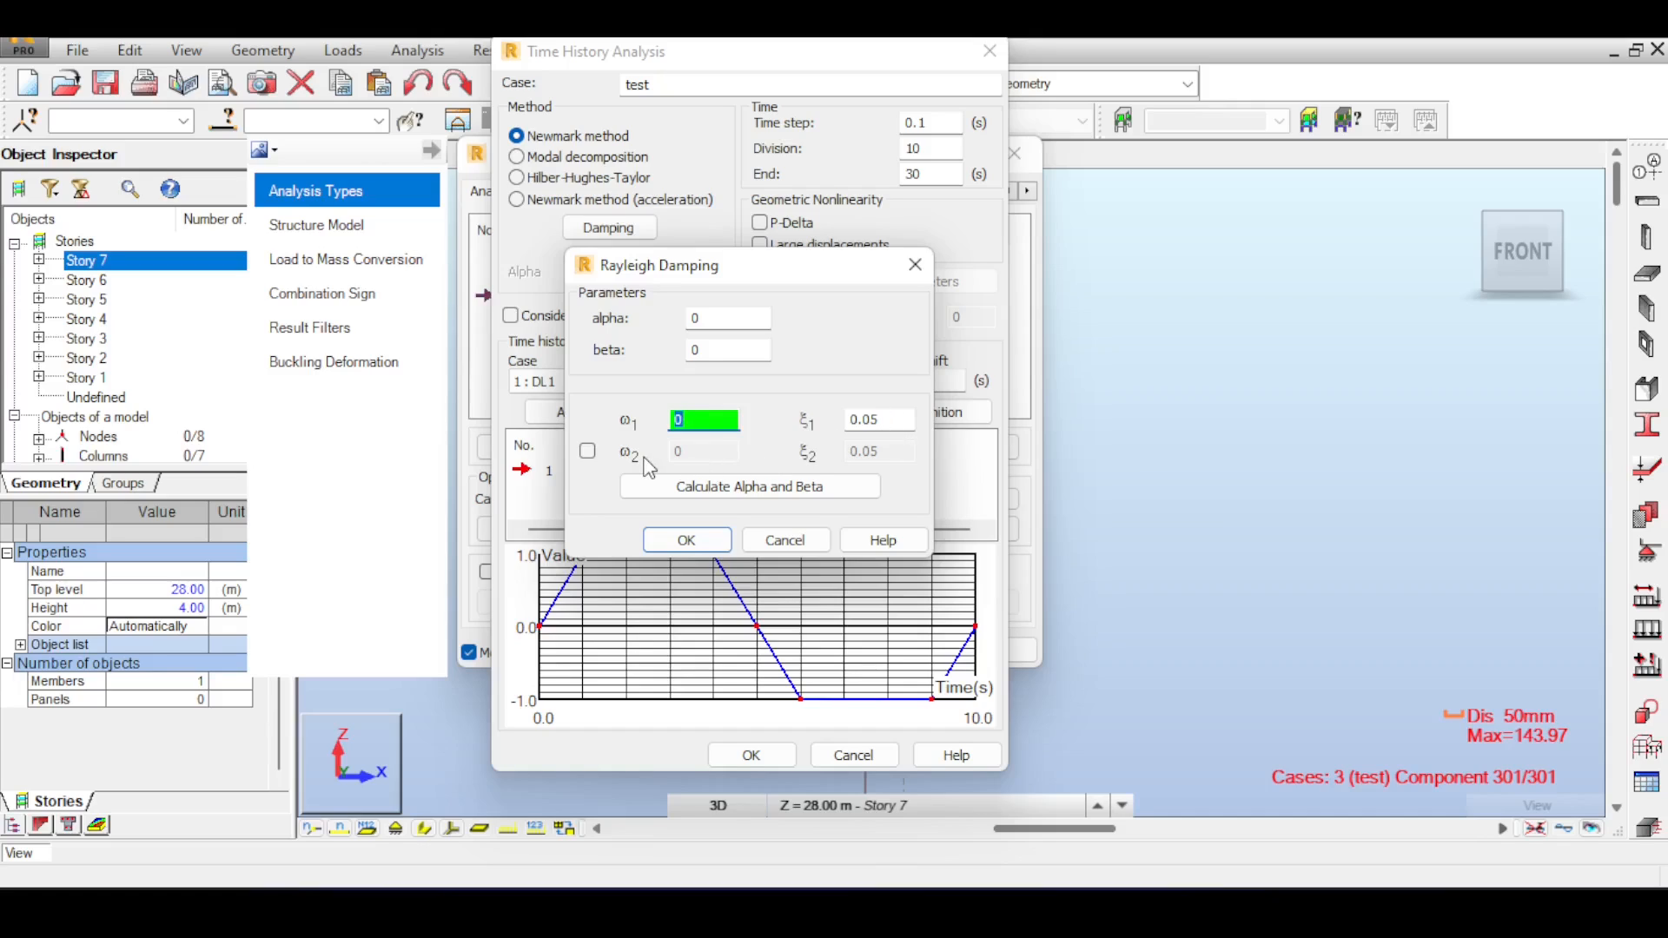
pyautogui.click(587, 452)
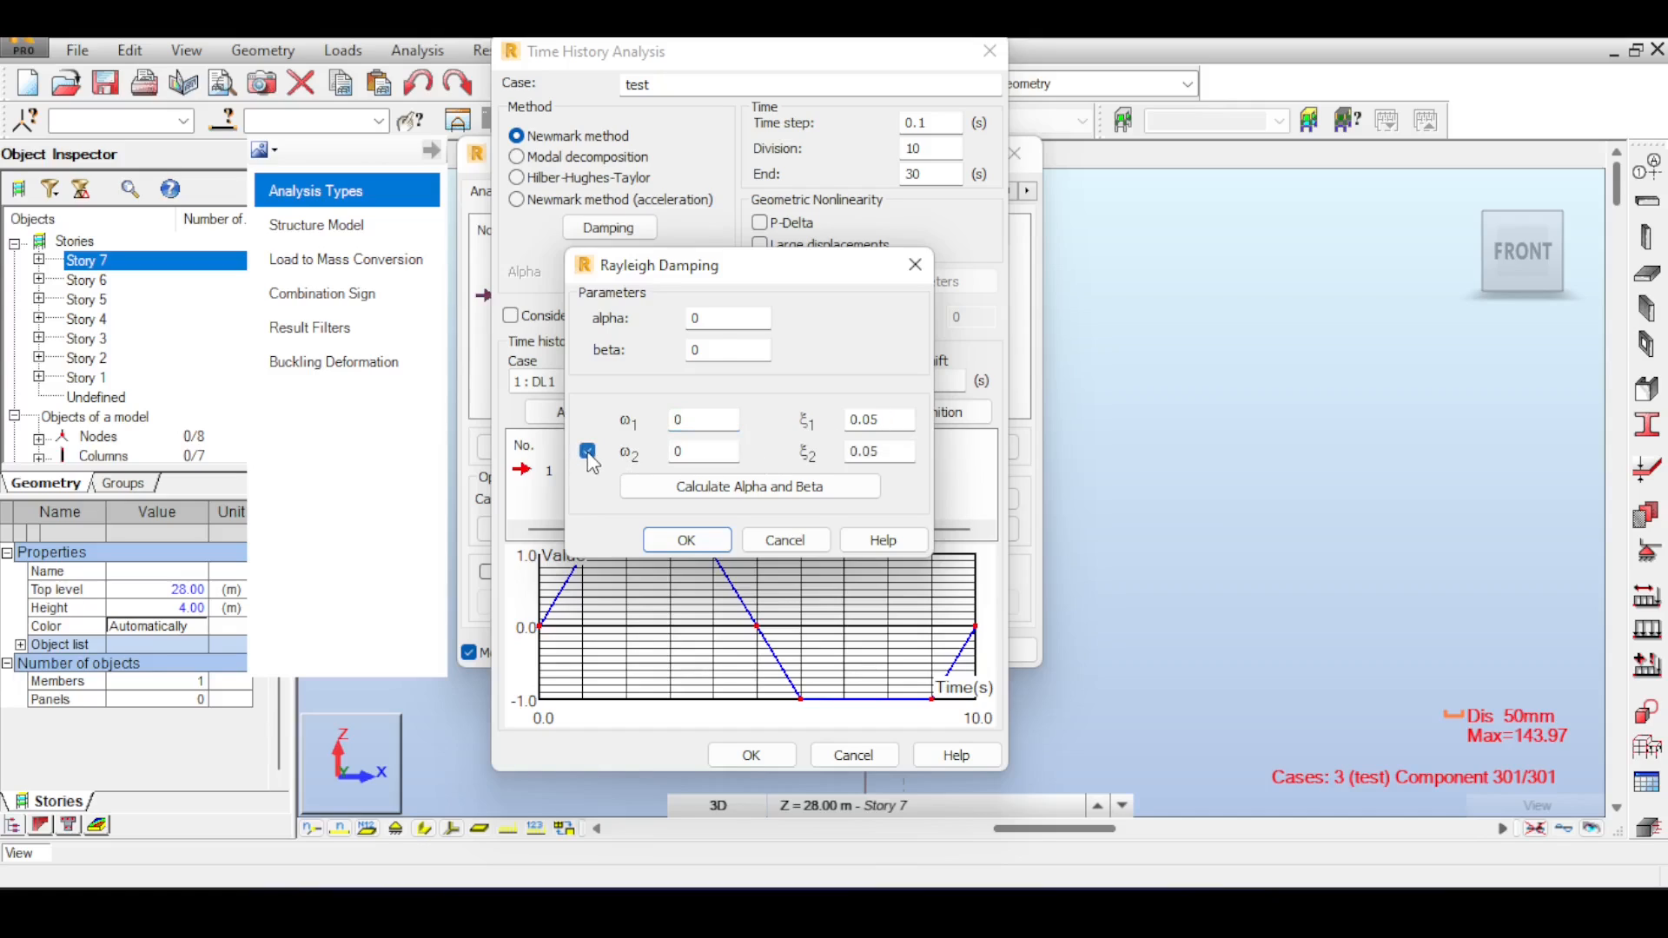
pyautogui.click(587, 452)
pyautogui.click(688, 422)
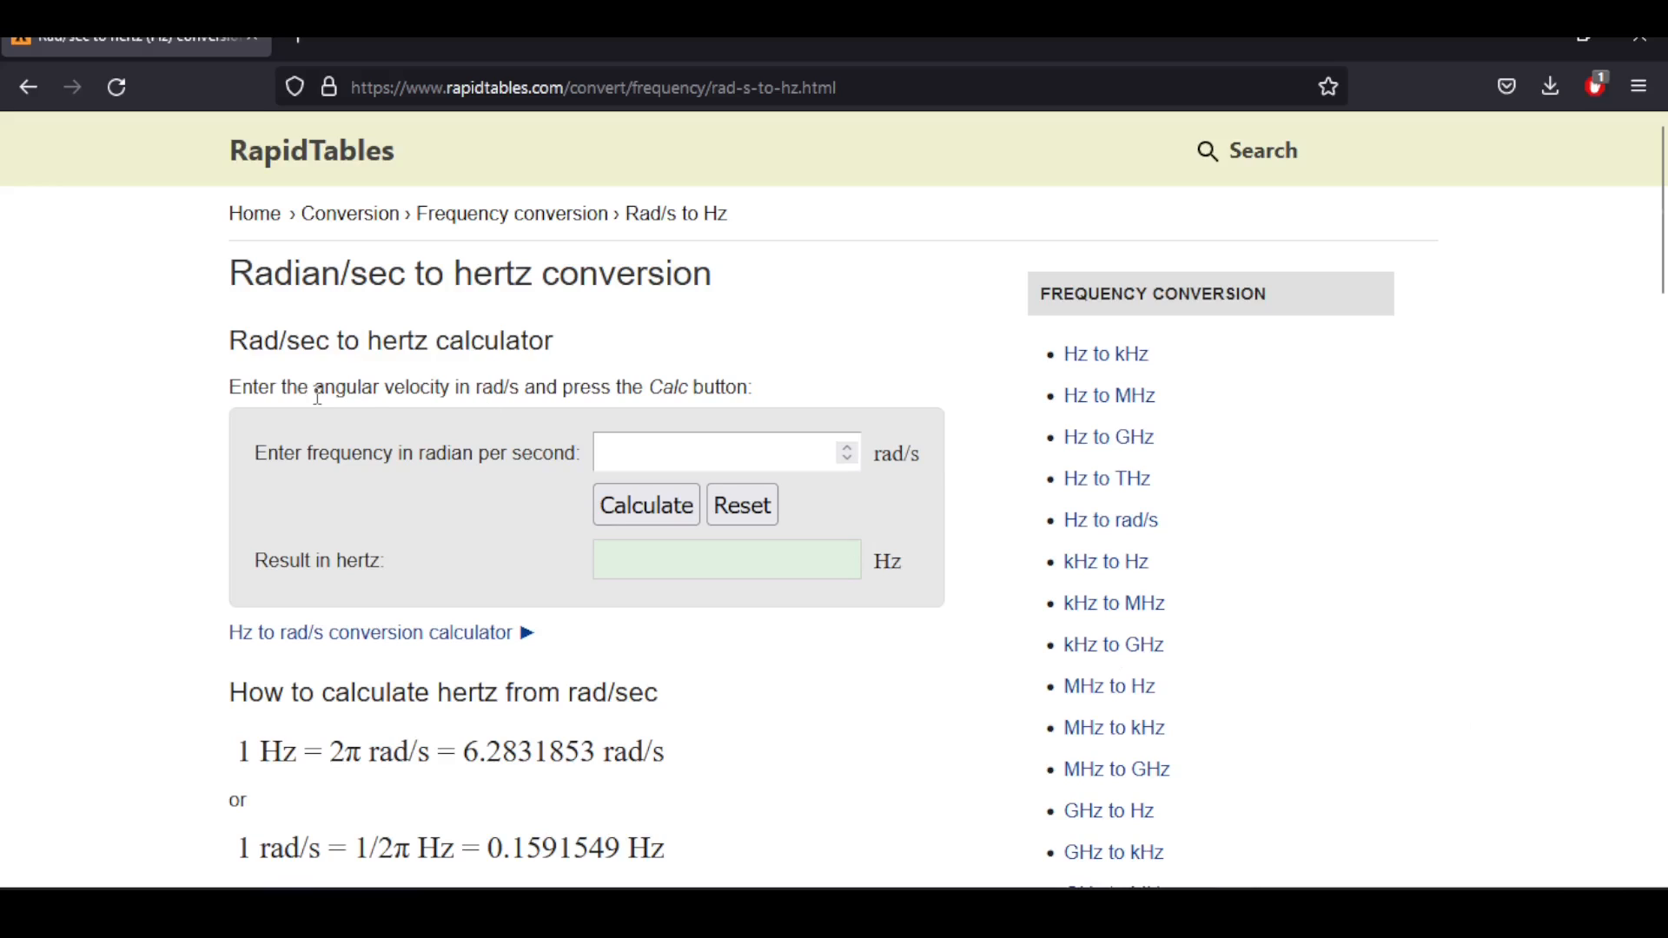
# Convert 0.44 Hz to radians per second with the RapidTables calculator and copy the result.
pyautogui.scroll(-3, 317, 404)
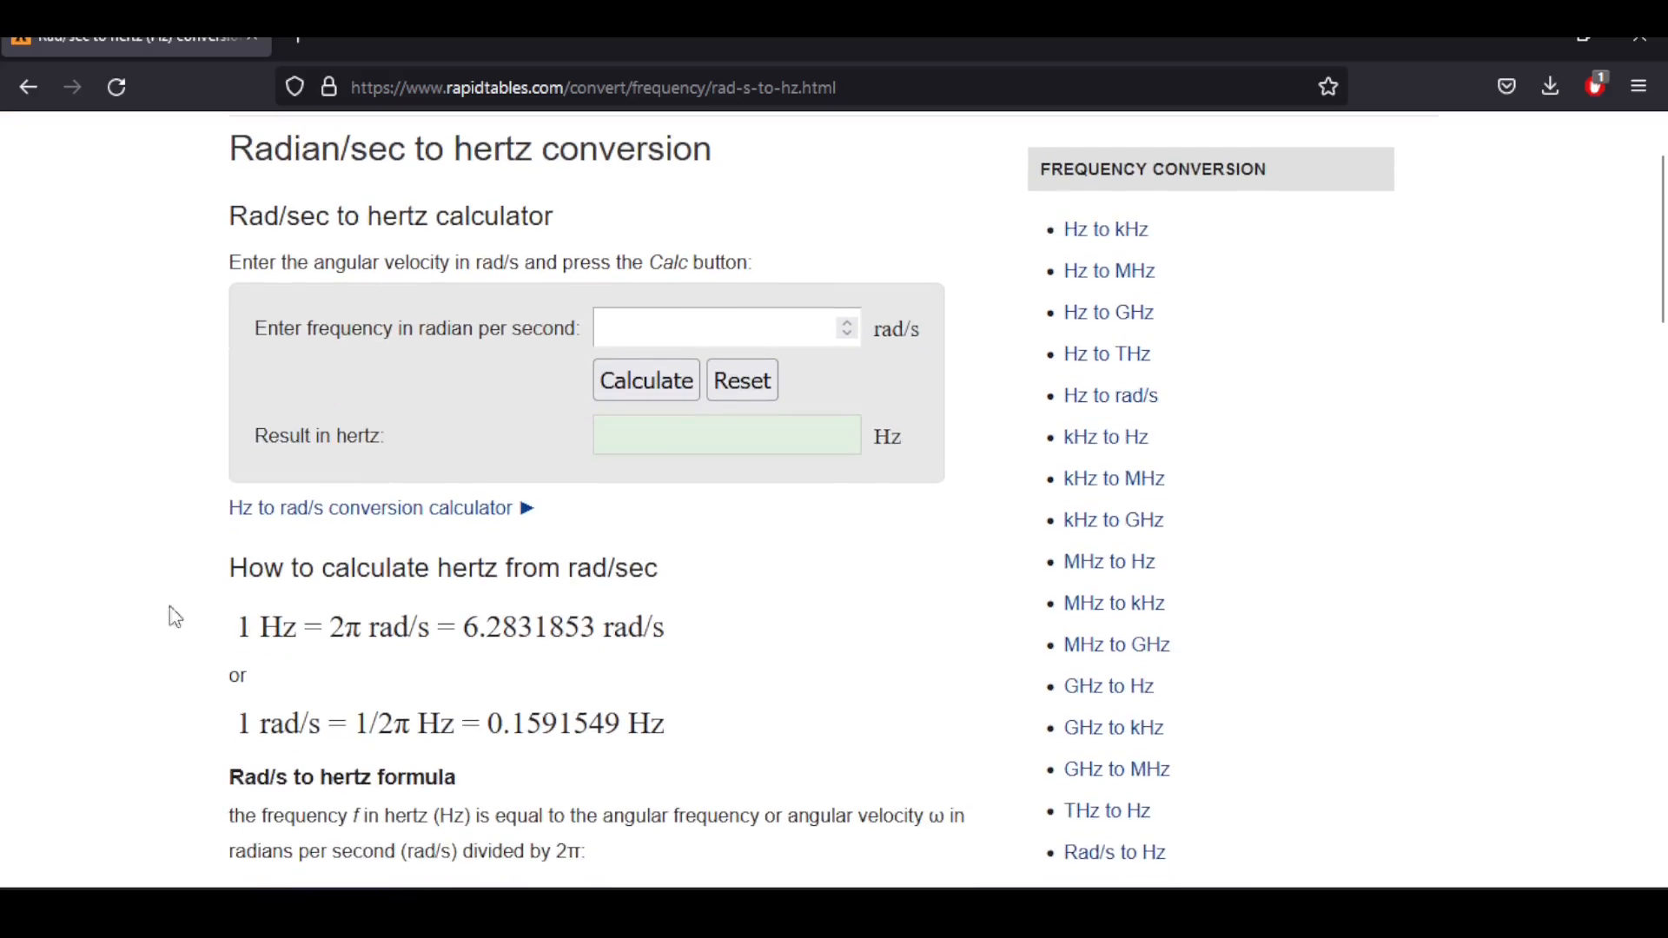
pyautogui.moveTo(237, 626); pyautogui.dragTo(438, 637)
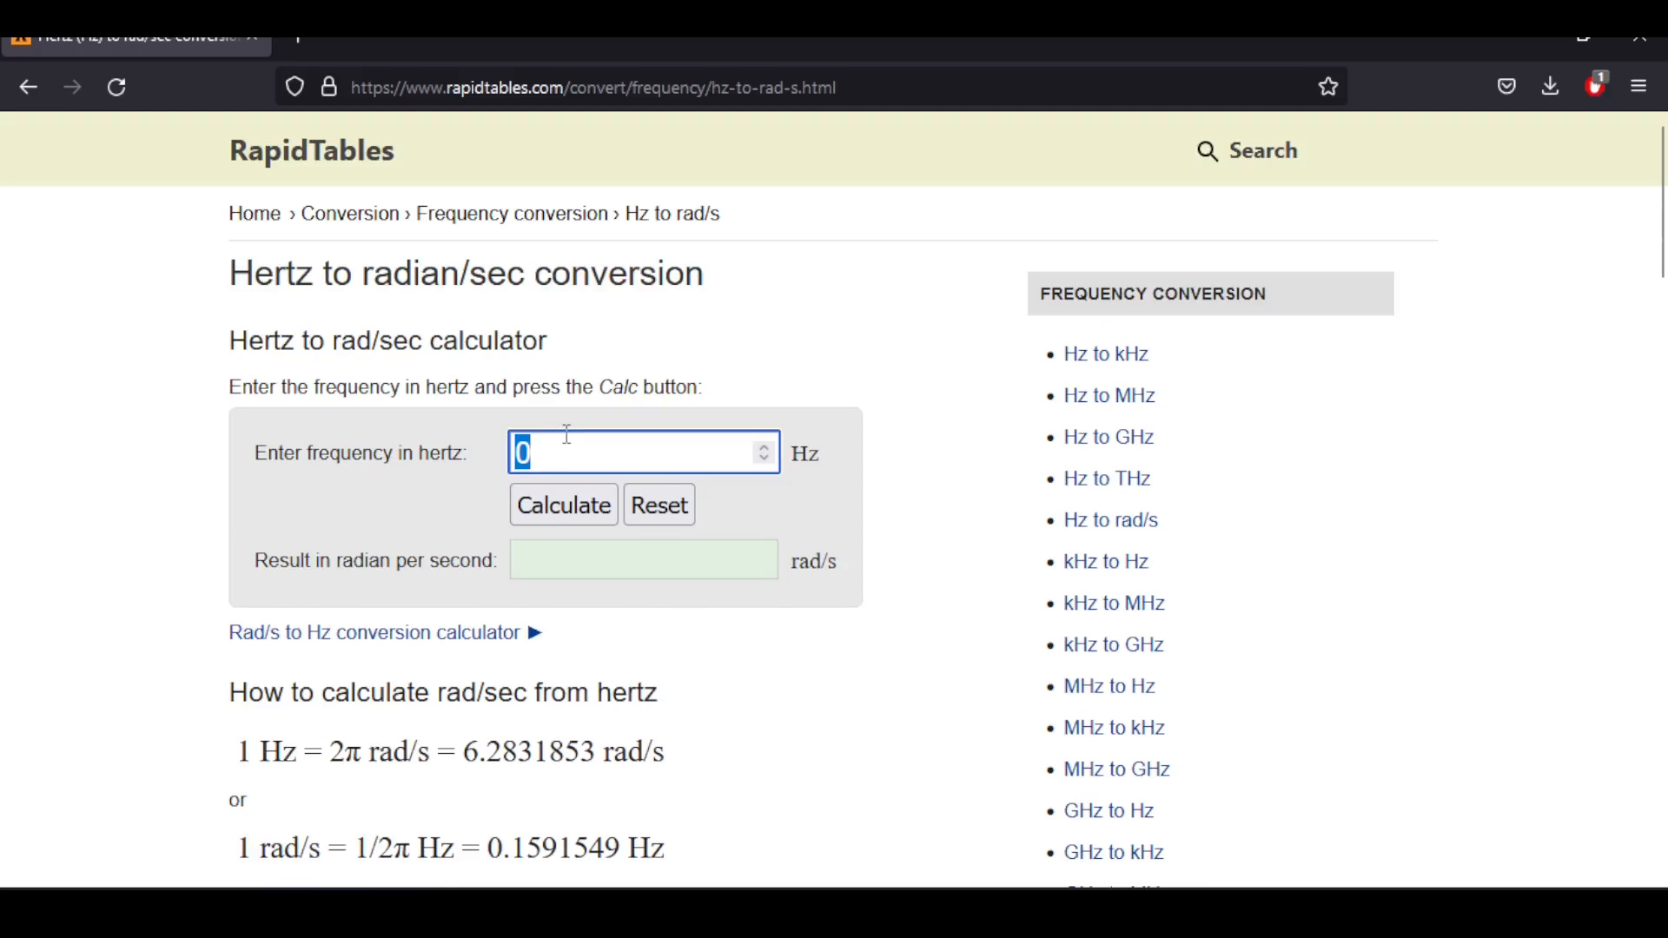
pyautogui.write('0.44')
pyautogui.click(583, 507)
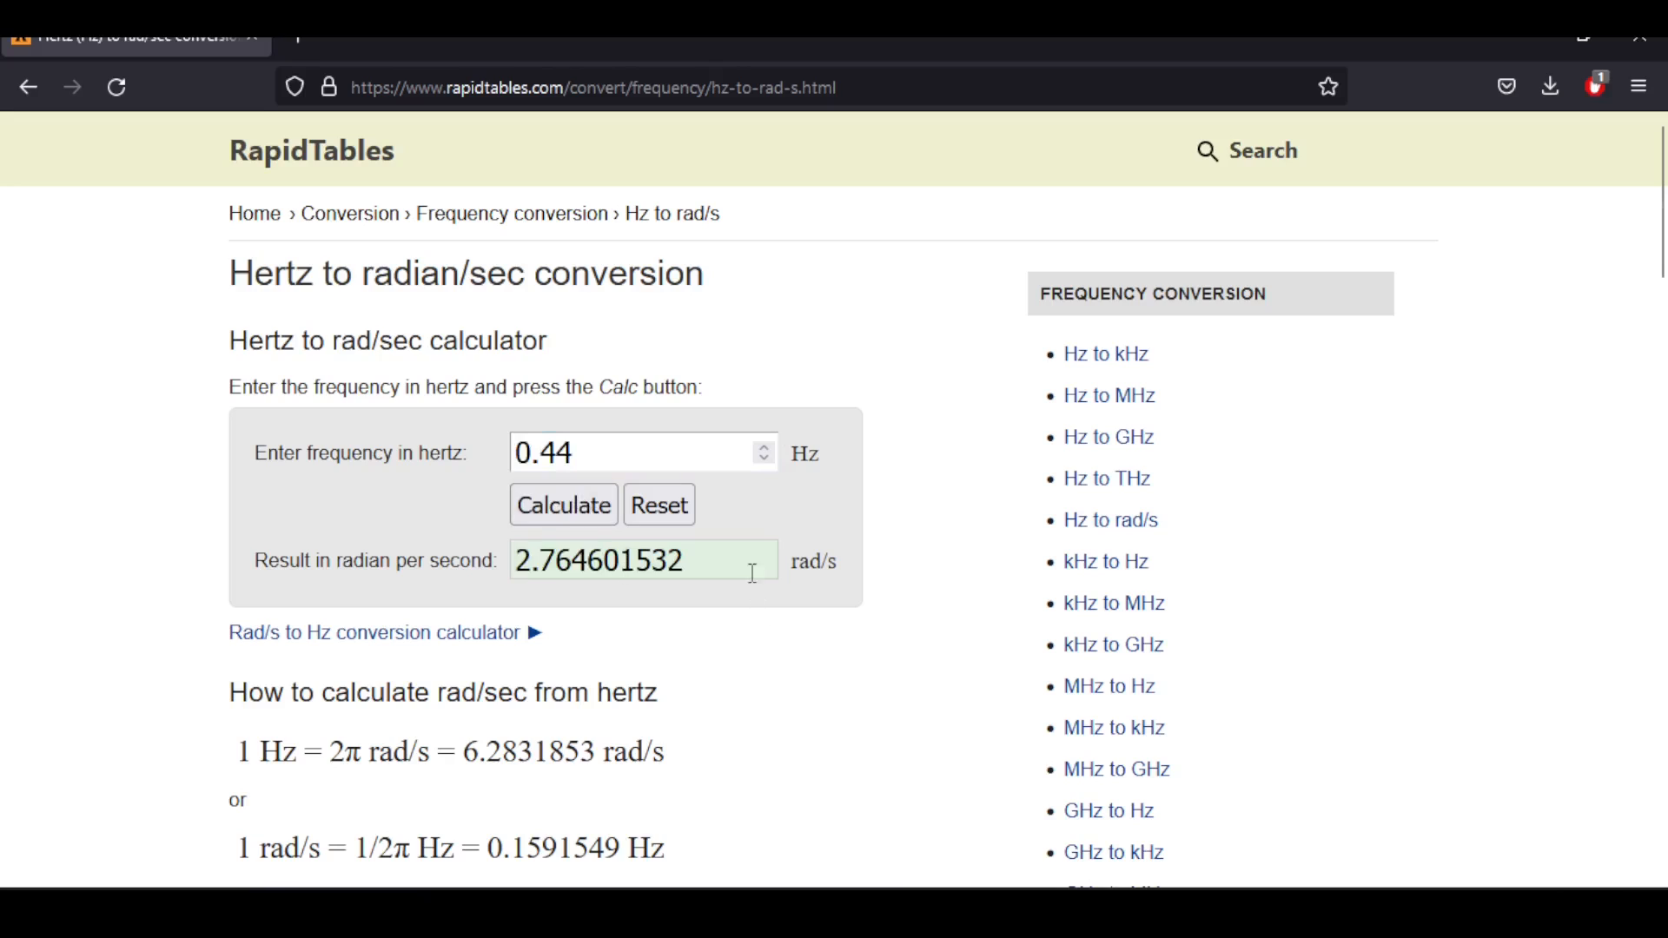
pyautogui.moveTo(753, 573); pyautogui.dragTo(475, 551)
pyautogui.hotkey('ctrl', 'c')
pyautogui.rightClick(524, 561)
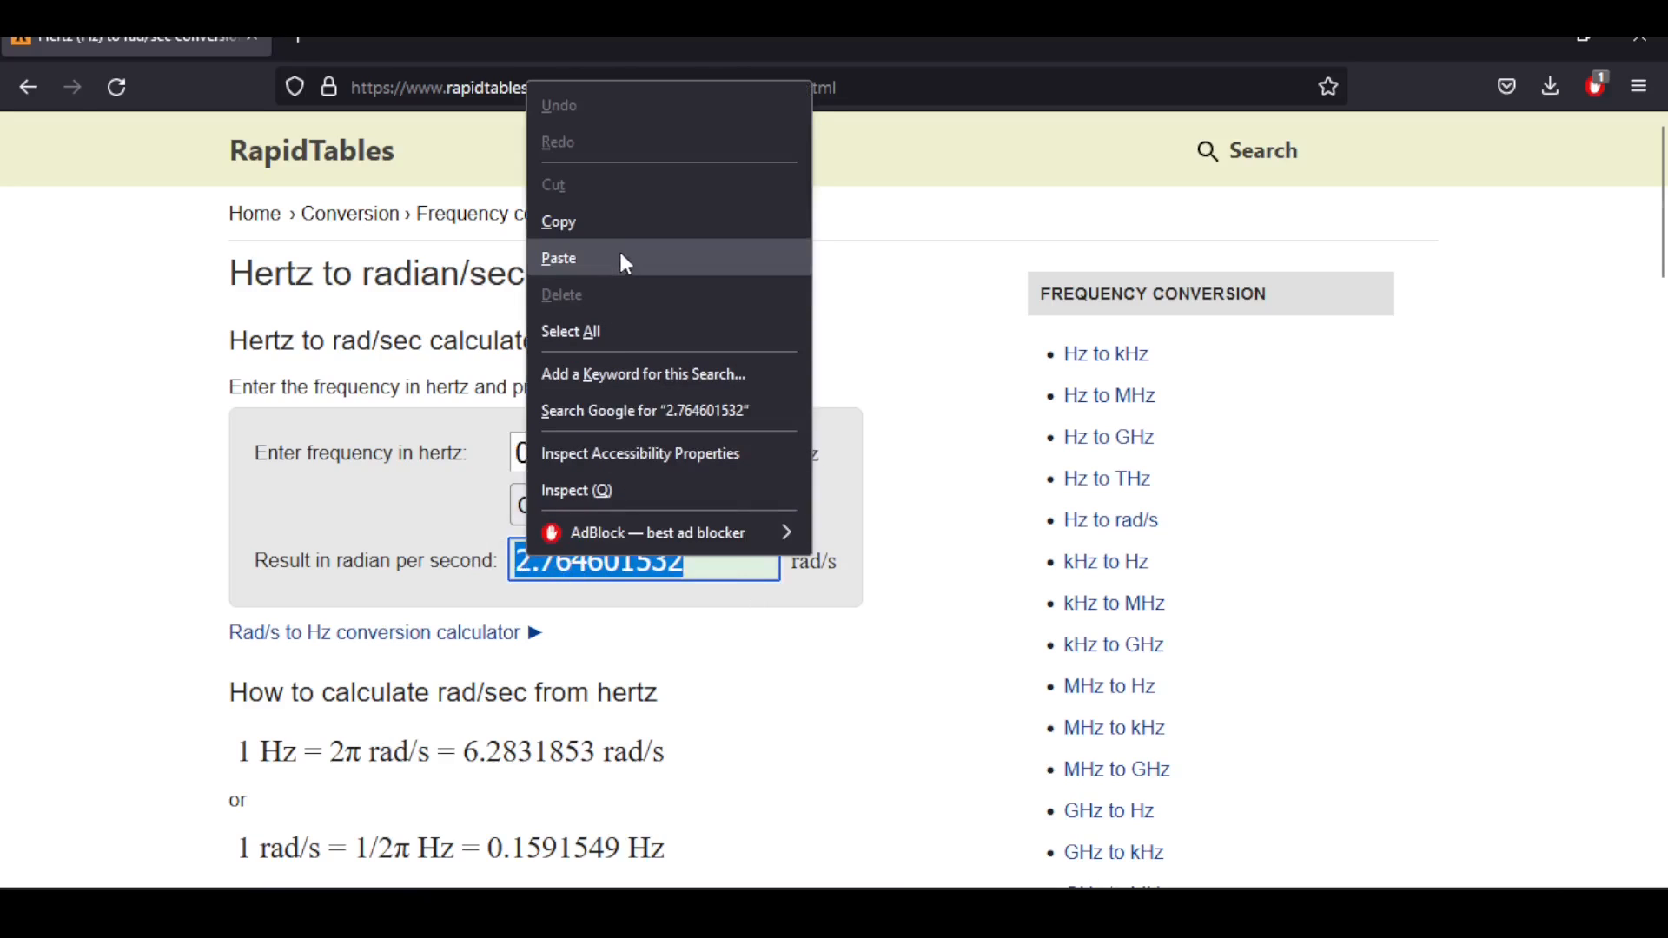
pyautogui.click(620, 222)
# Switch to Robot Structural Analysis, set ω1 to the copied 2.7646 rad/s in the Rayleigh damping settings and calculate alpha and beta.
pyautogui.hotkey('alt', 'Tab')
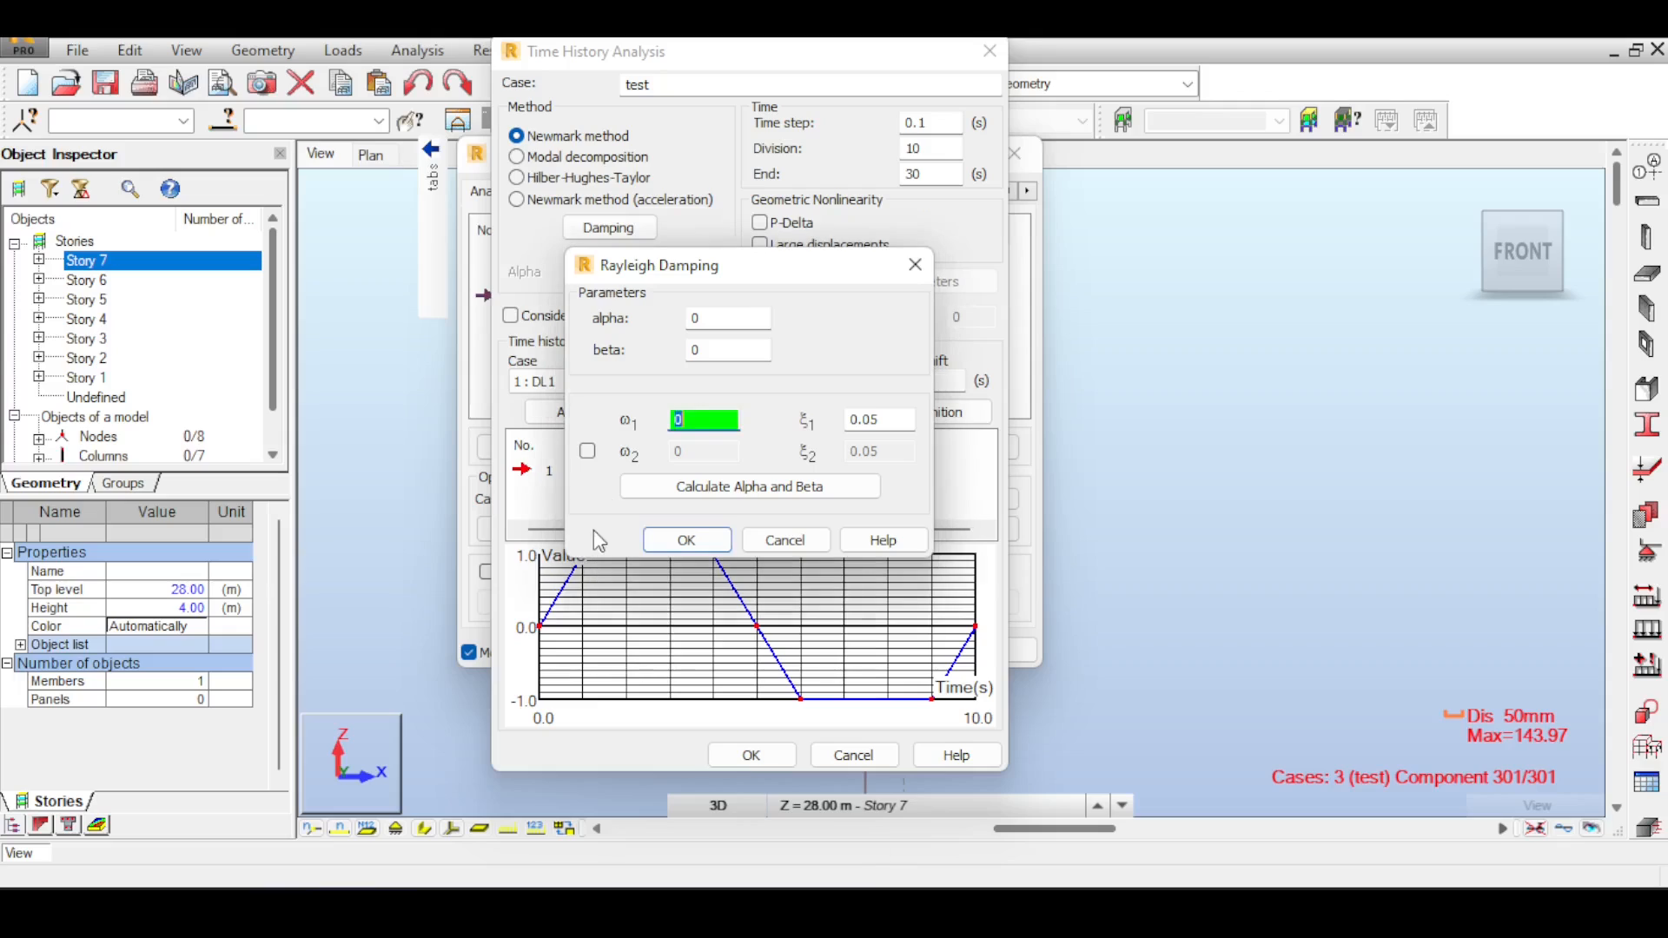
pyautogui.rightClick(682, 425)
pyautogui.click(746, 531)
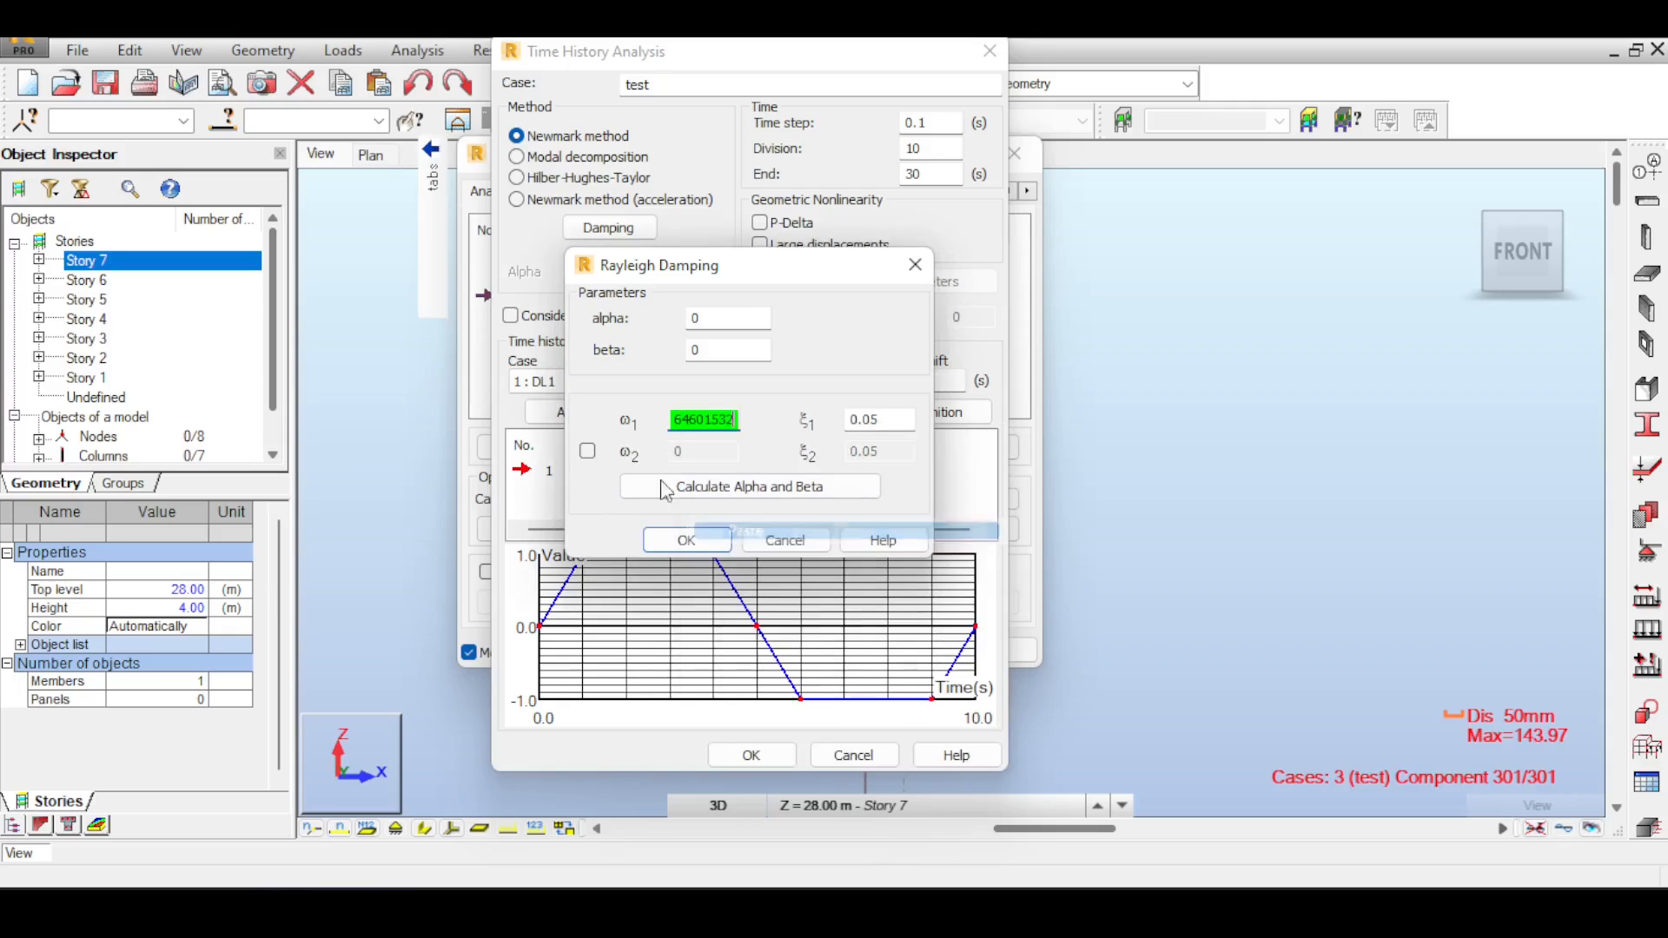
pyautogui.moveTo(676, 417); pyautogui.dragTo(647, 420)
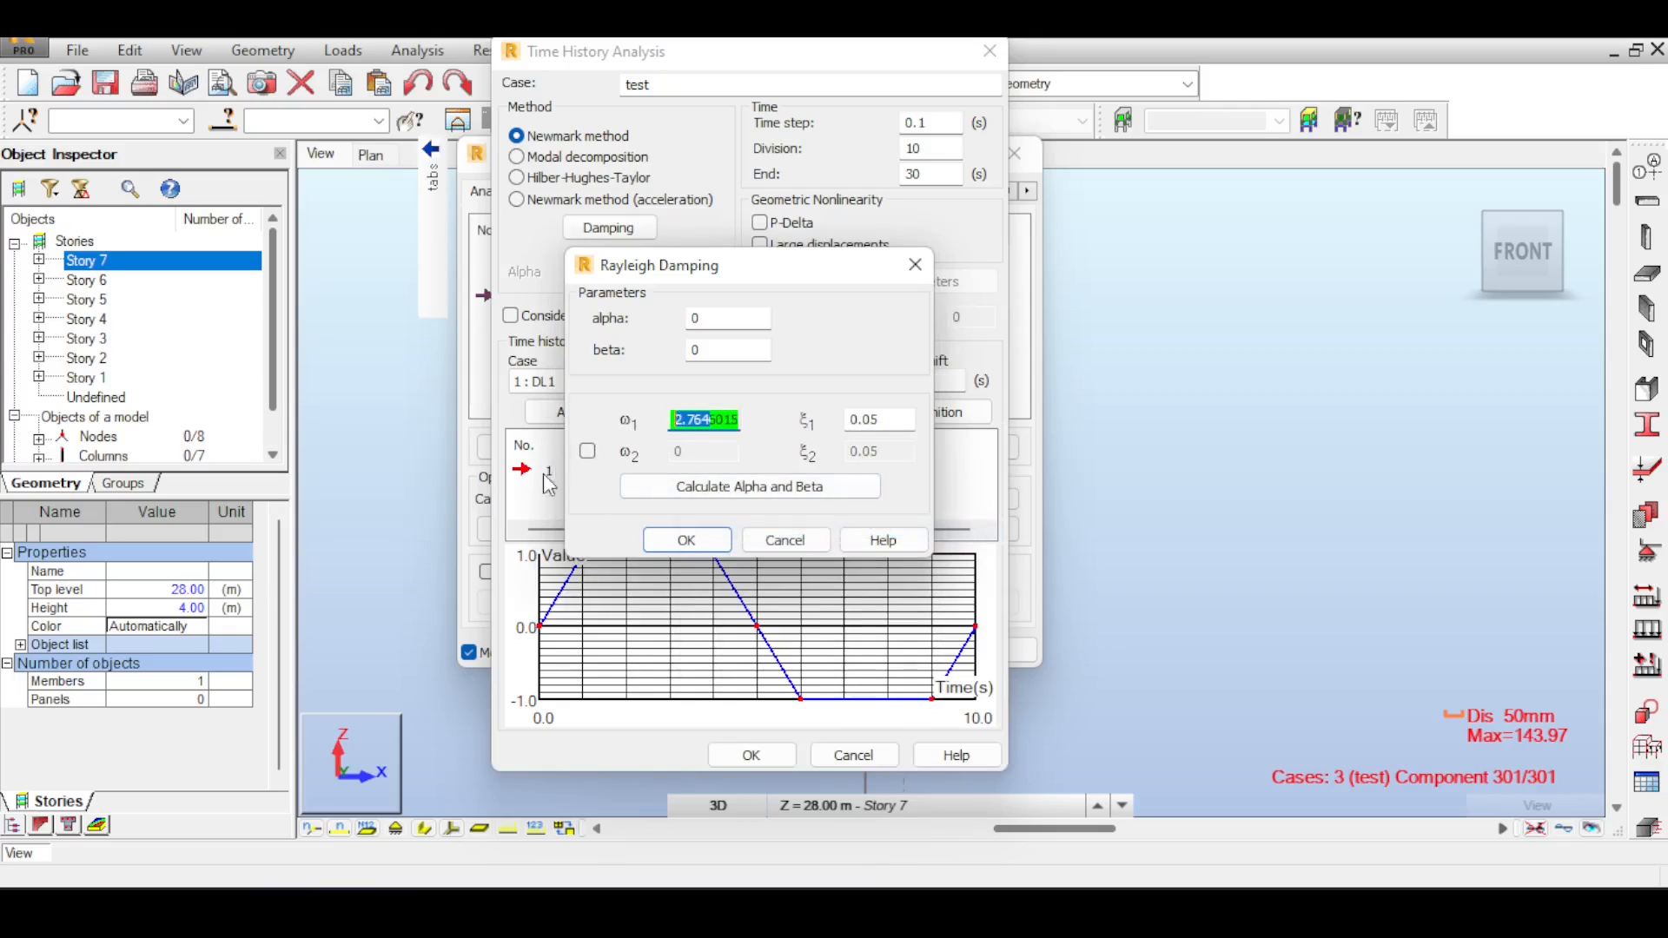
pyautogui.click(668, 492)
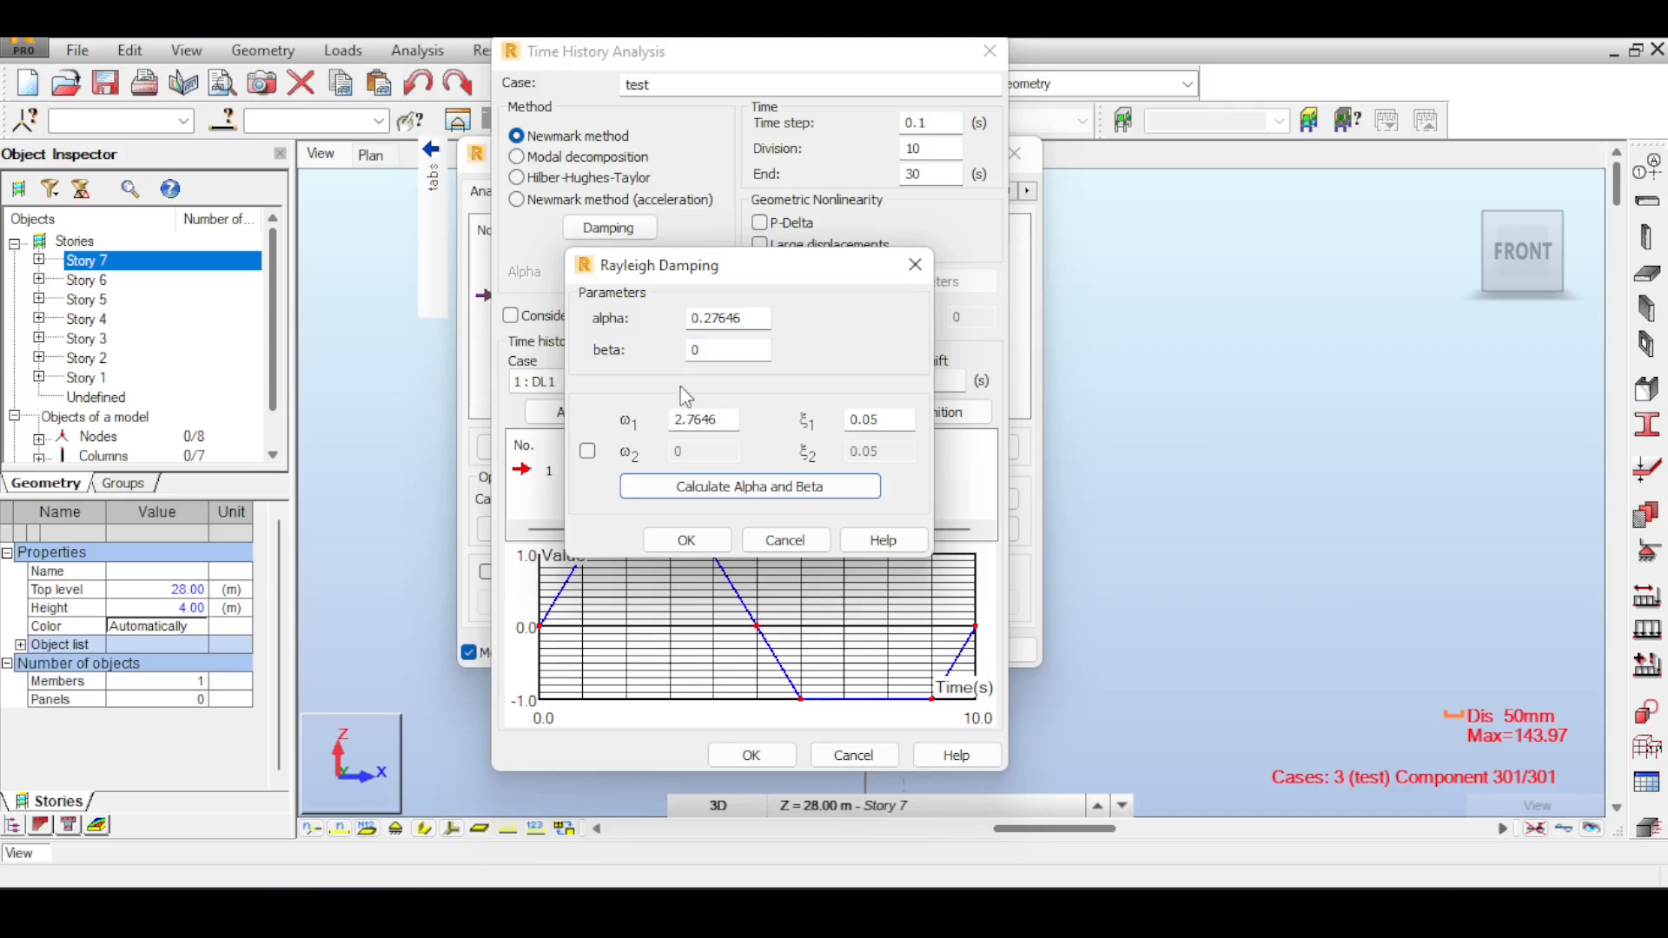
# Enable the second frequency ω2 with a value of 7, recalculate alpha and beta, and accept the Rayleigh damping.
pyautogui.click(587, 451)
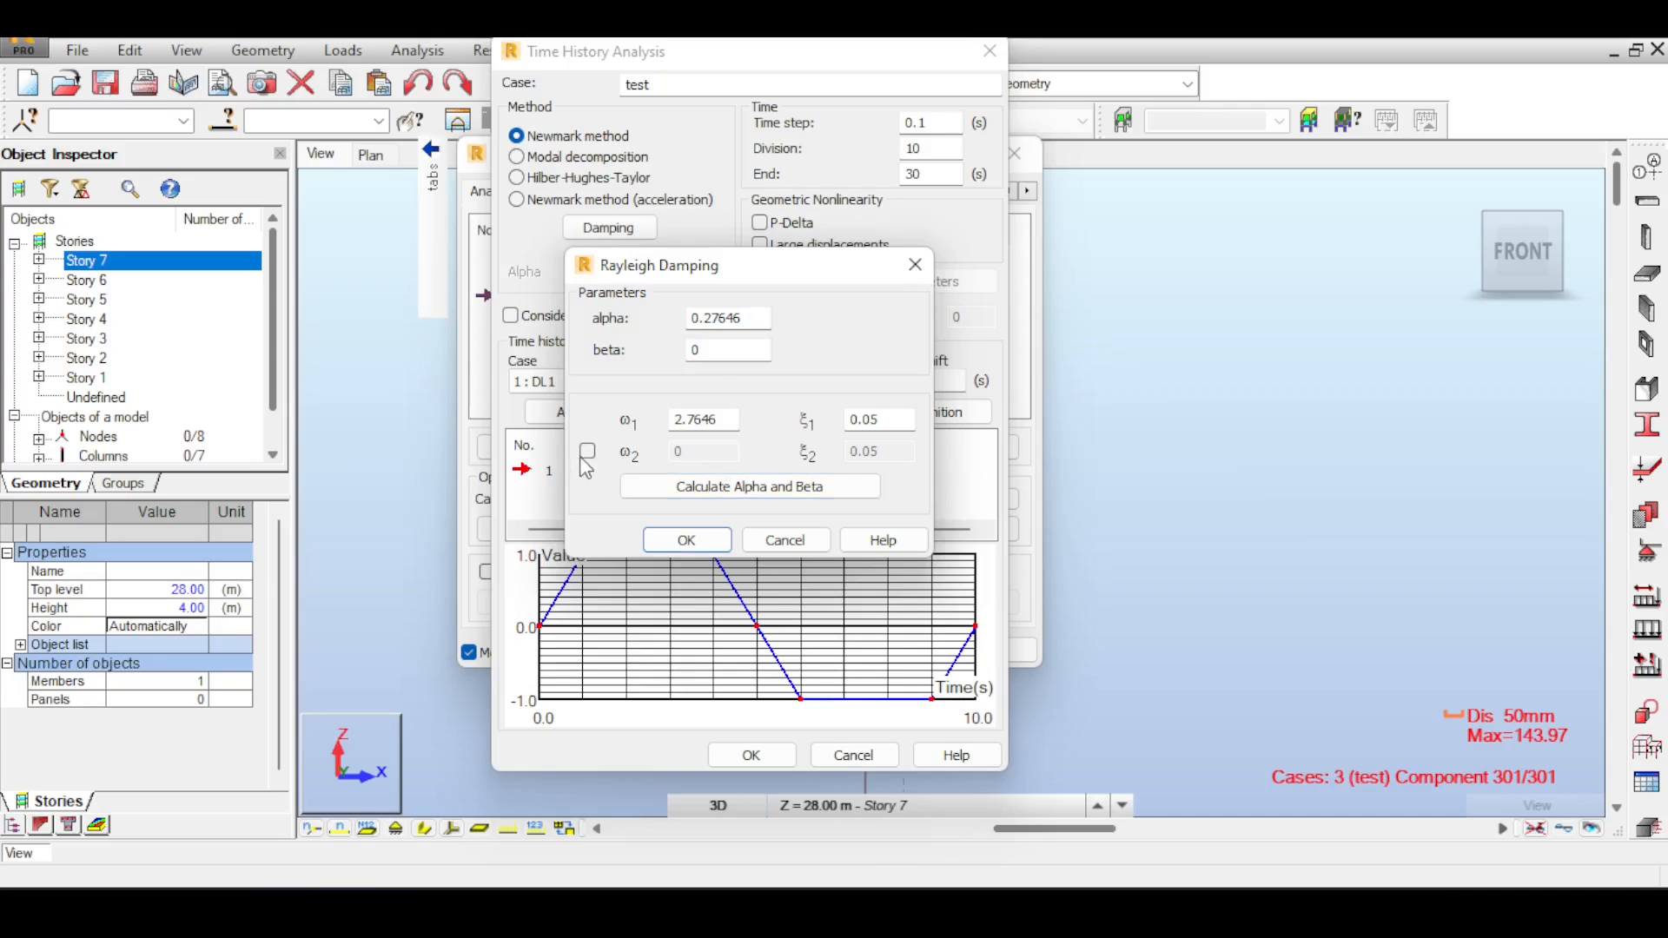
pyautogui.doubleClick(721, 454)
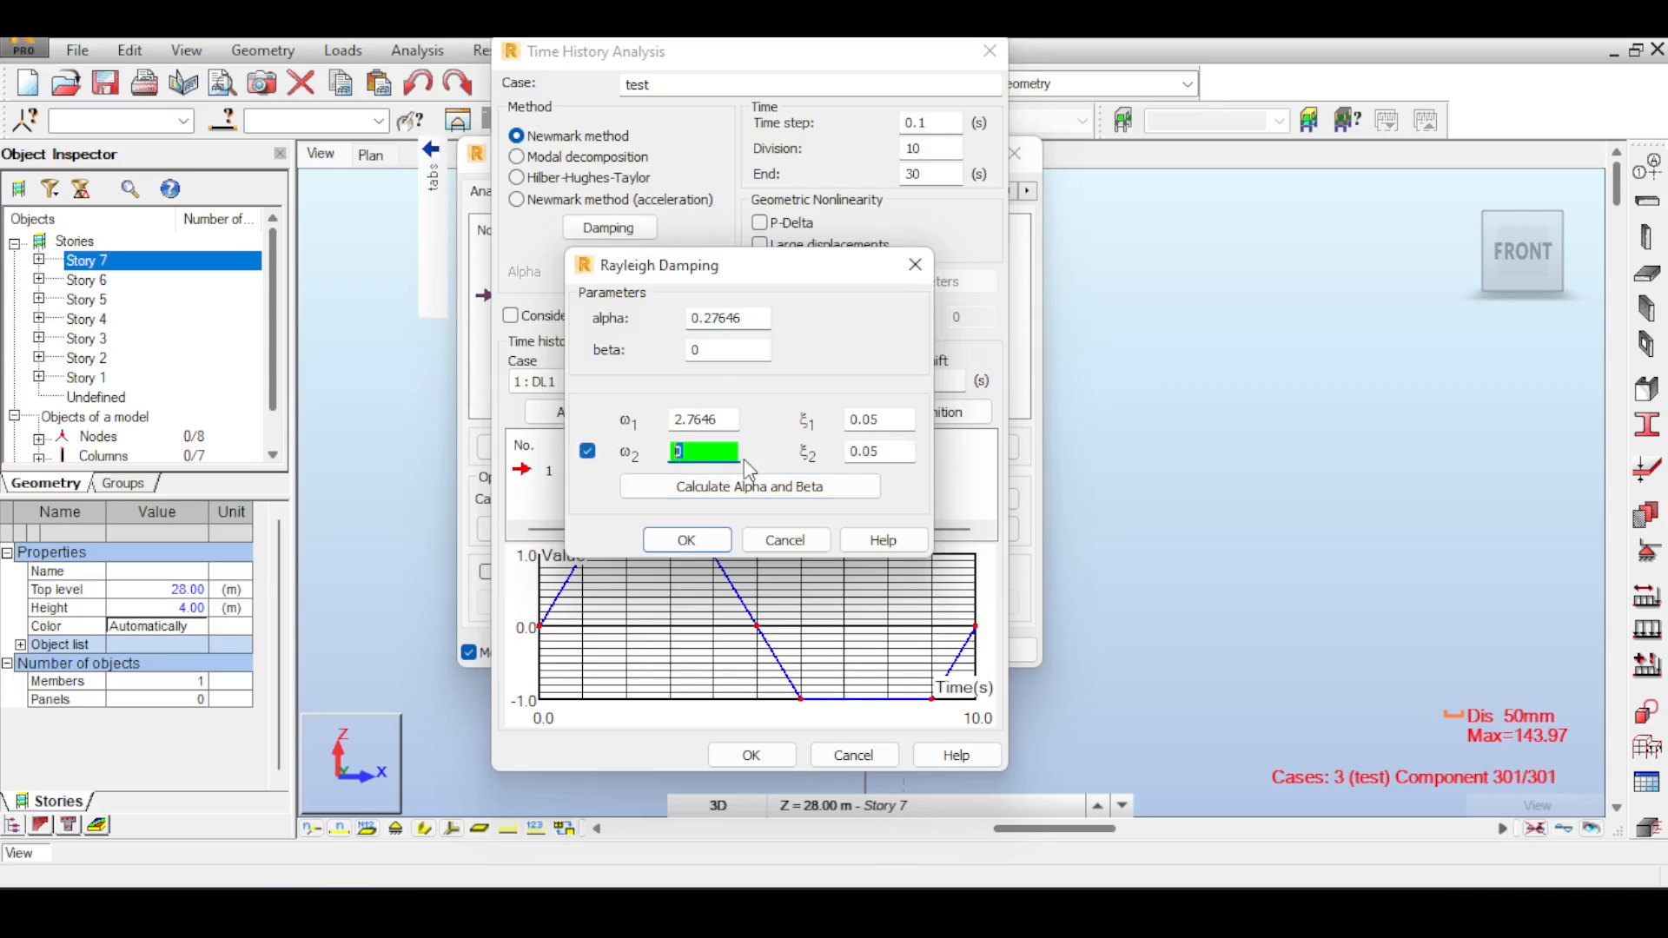
pyautogui.click(770, 485)
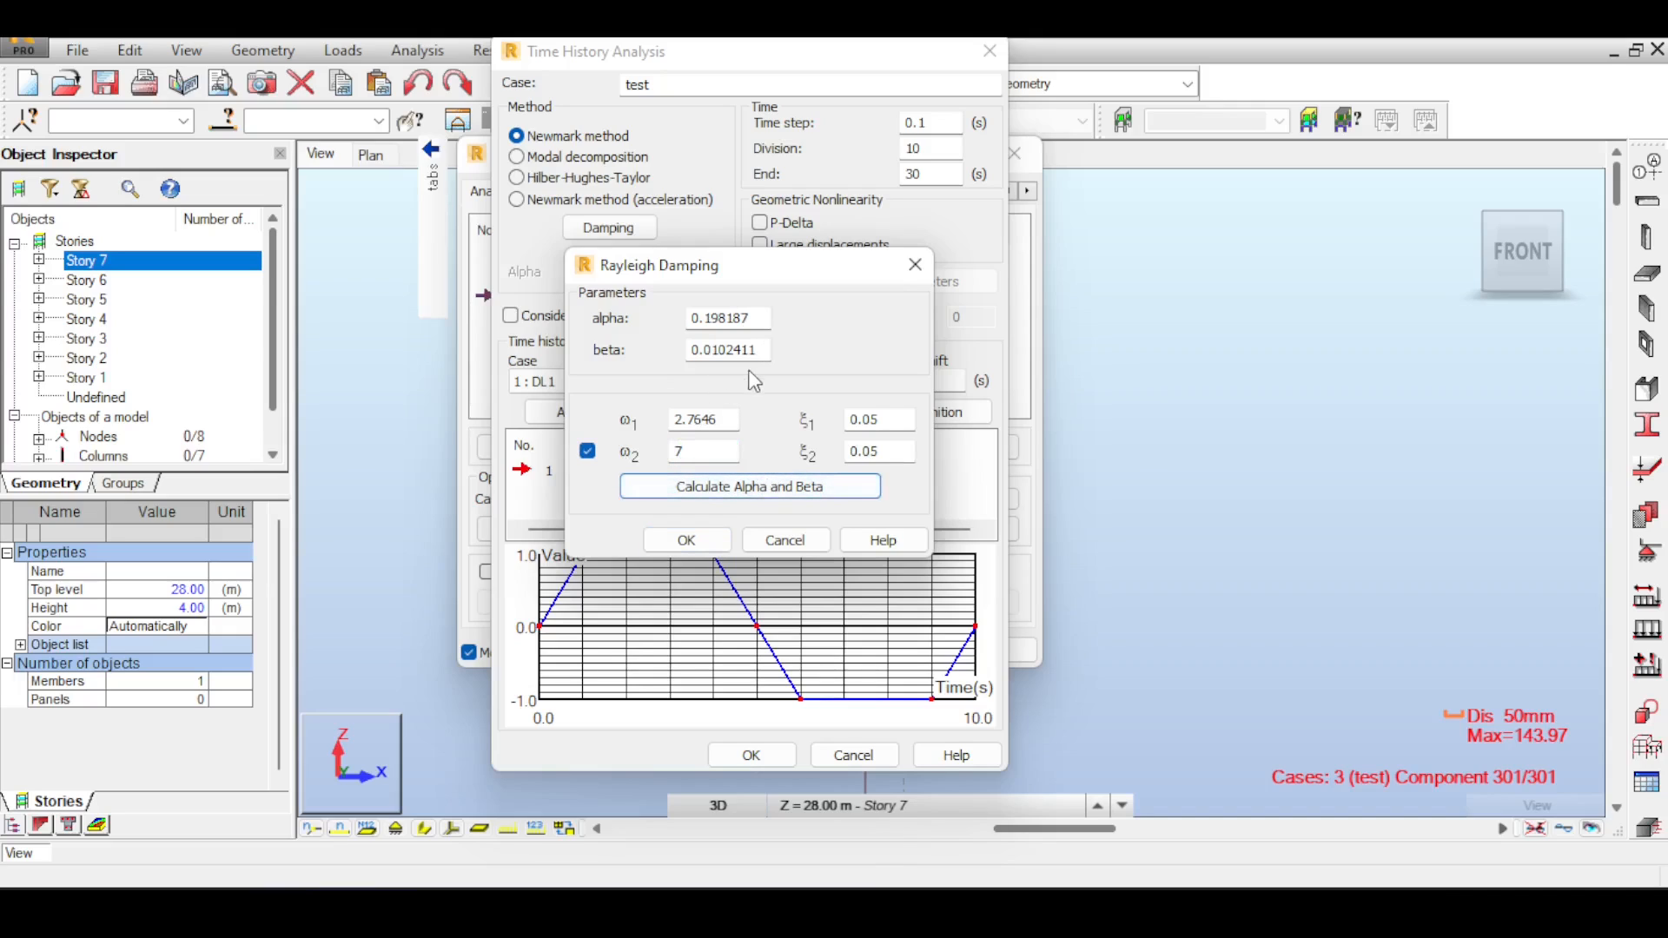
pyautogui.click(686, 540)
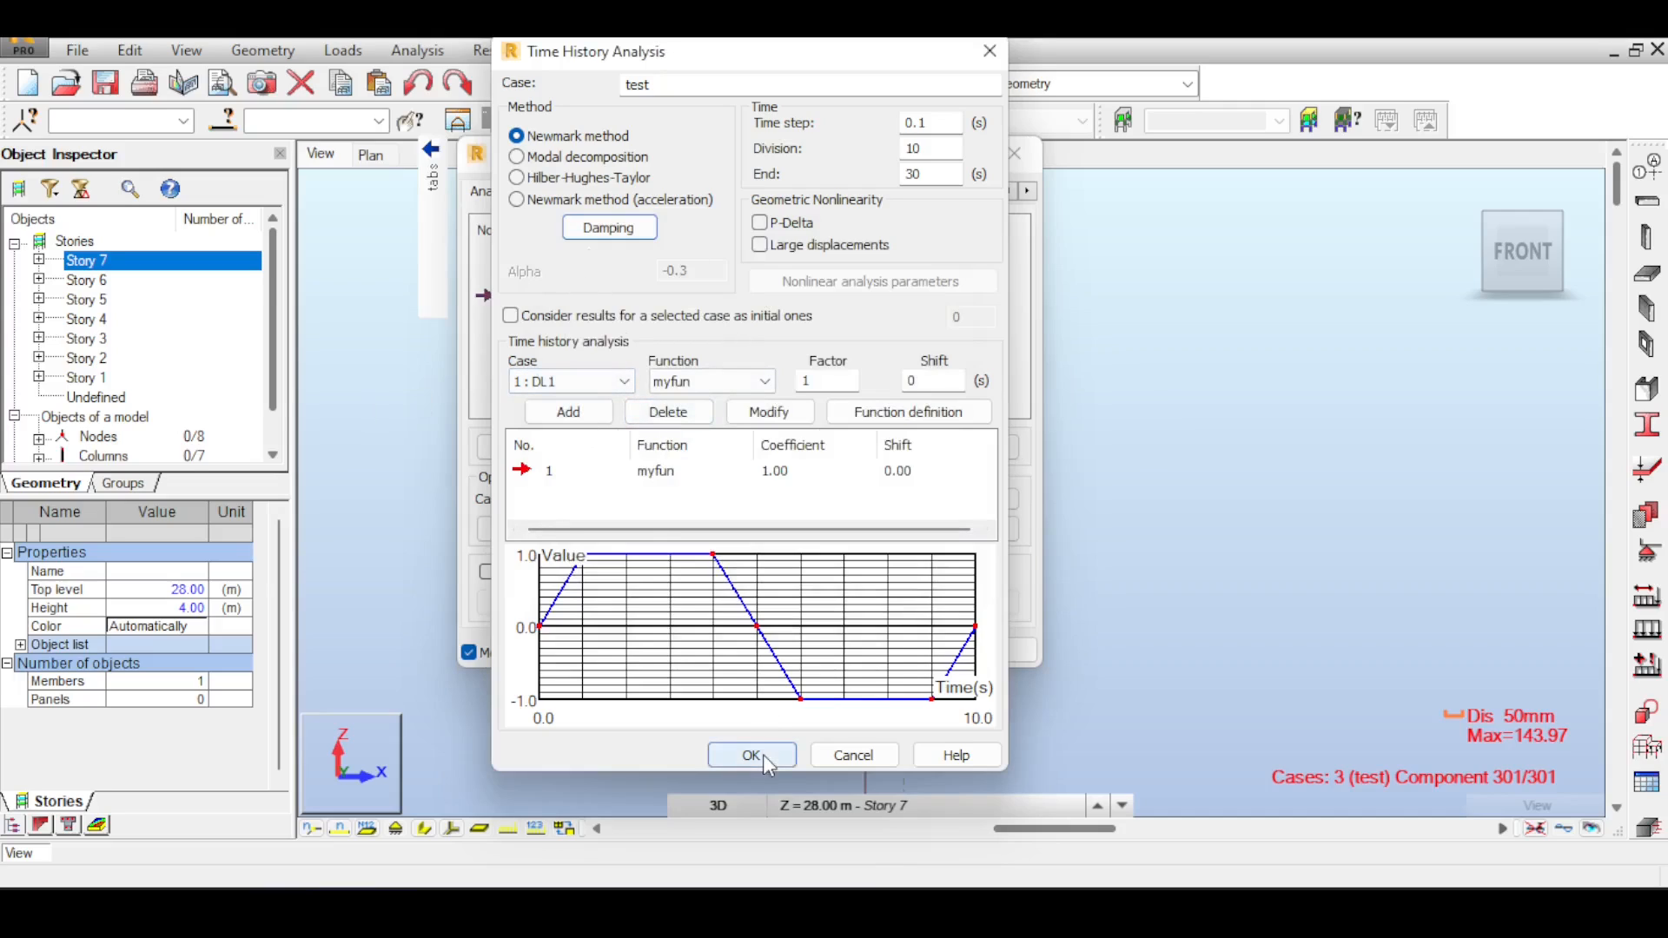
# Reopen the Rayleigh damping settings, review the calculated alpha and beta coefficients, and close them.
pyautogui.click(605, 230)
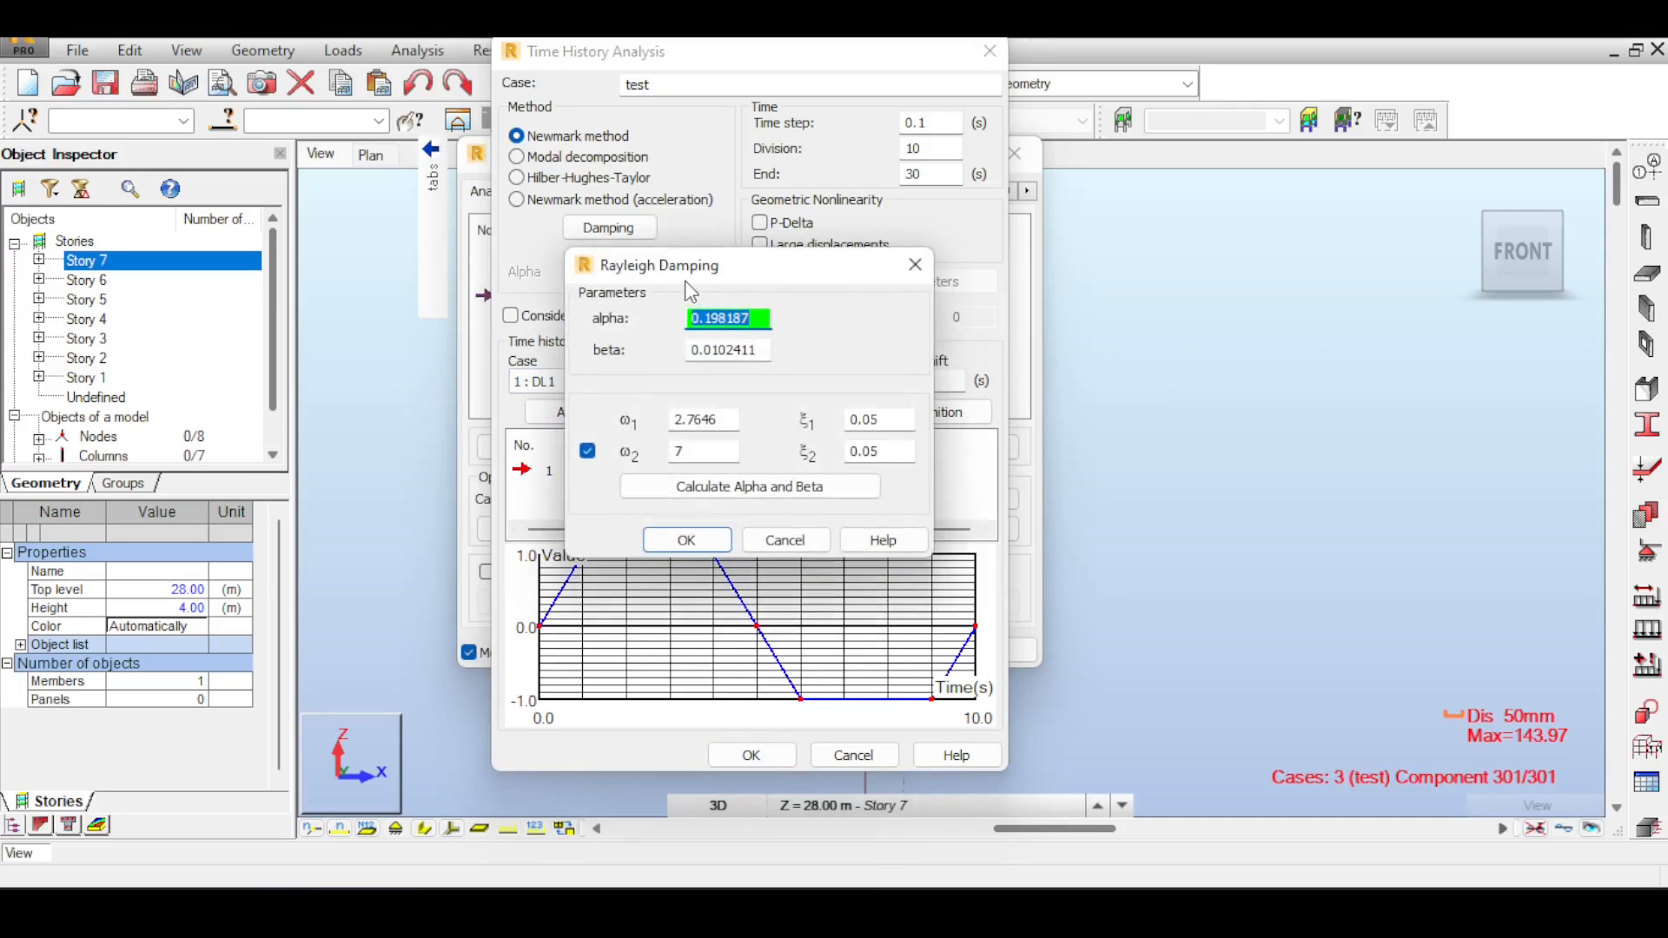
pyautogui.moveTo(687, 277); pyautogui.dragTo(681, 222)
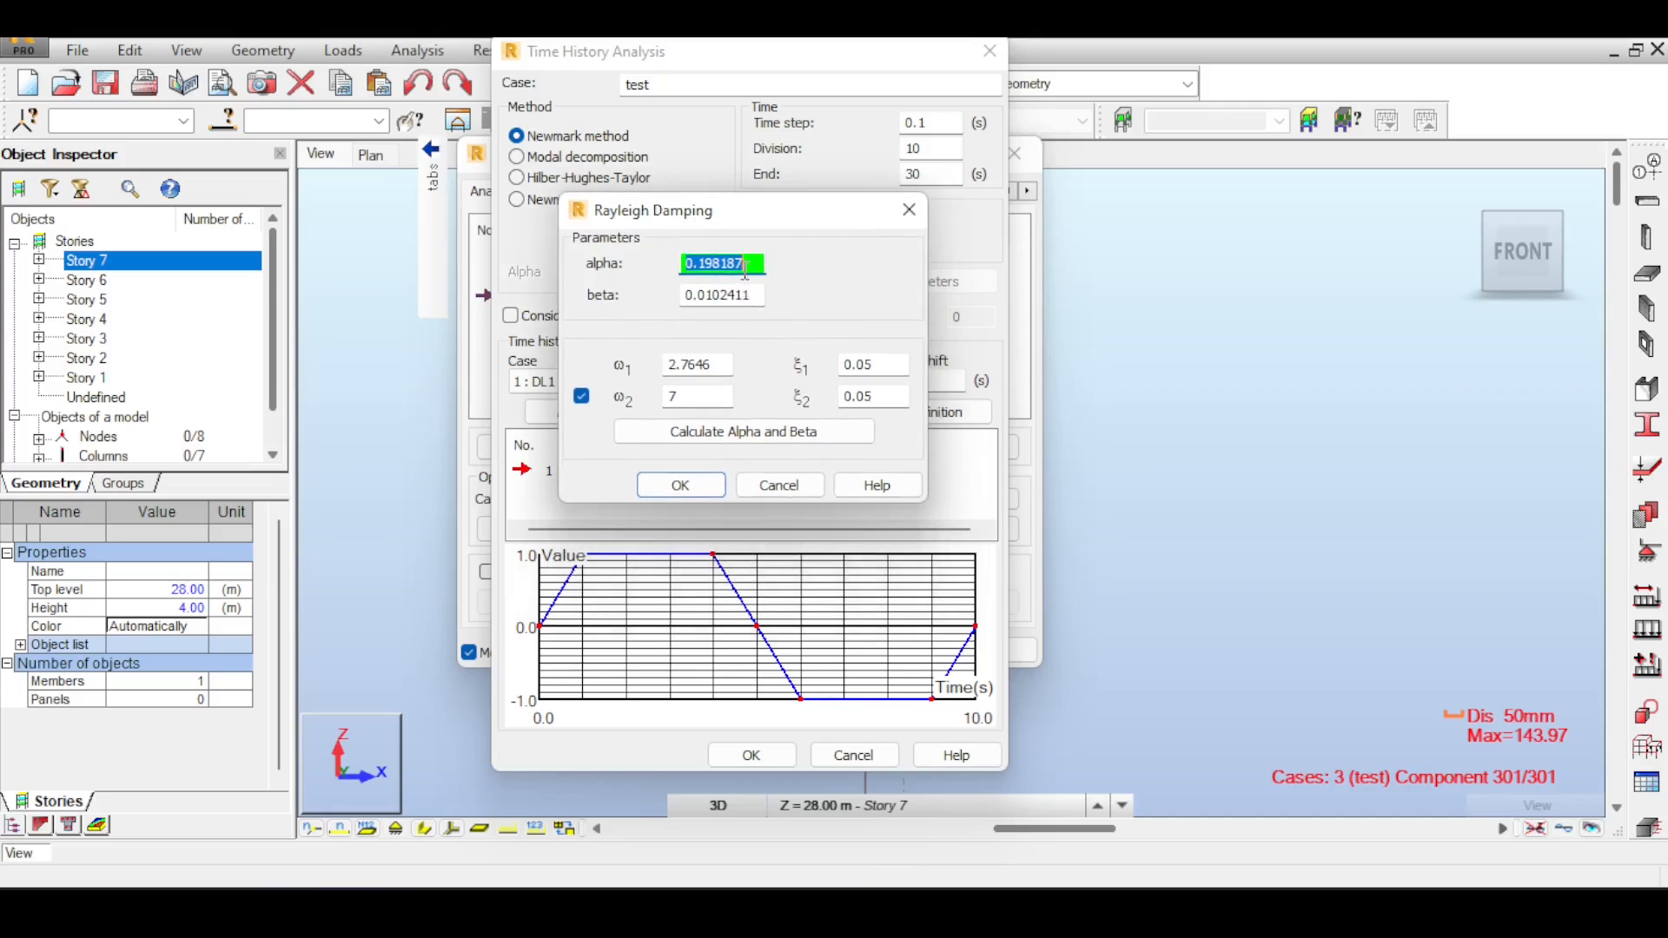
pyautogui.moveTo(739, 263); pyautogui.dragTo(670, 263)
pyautogui.press('Tab')
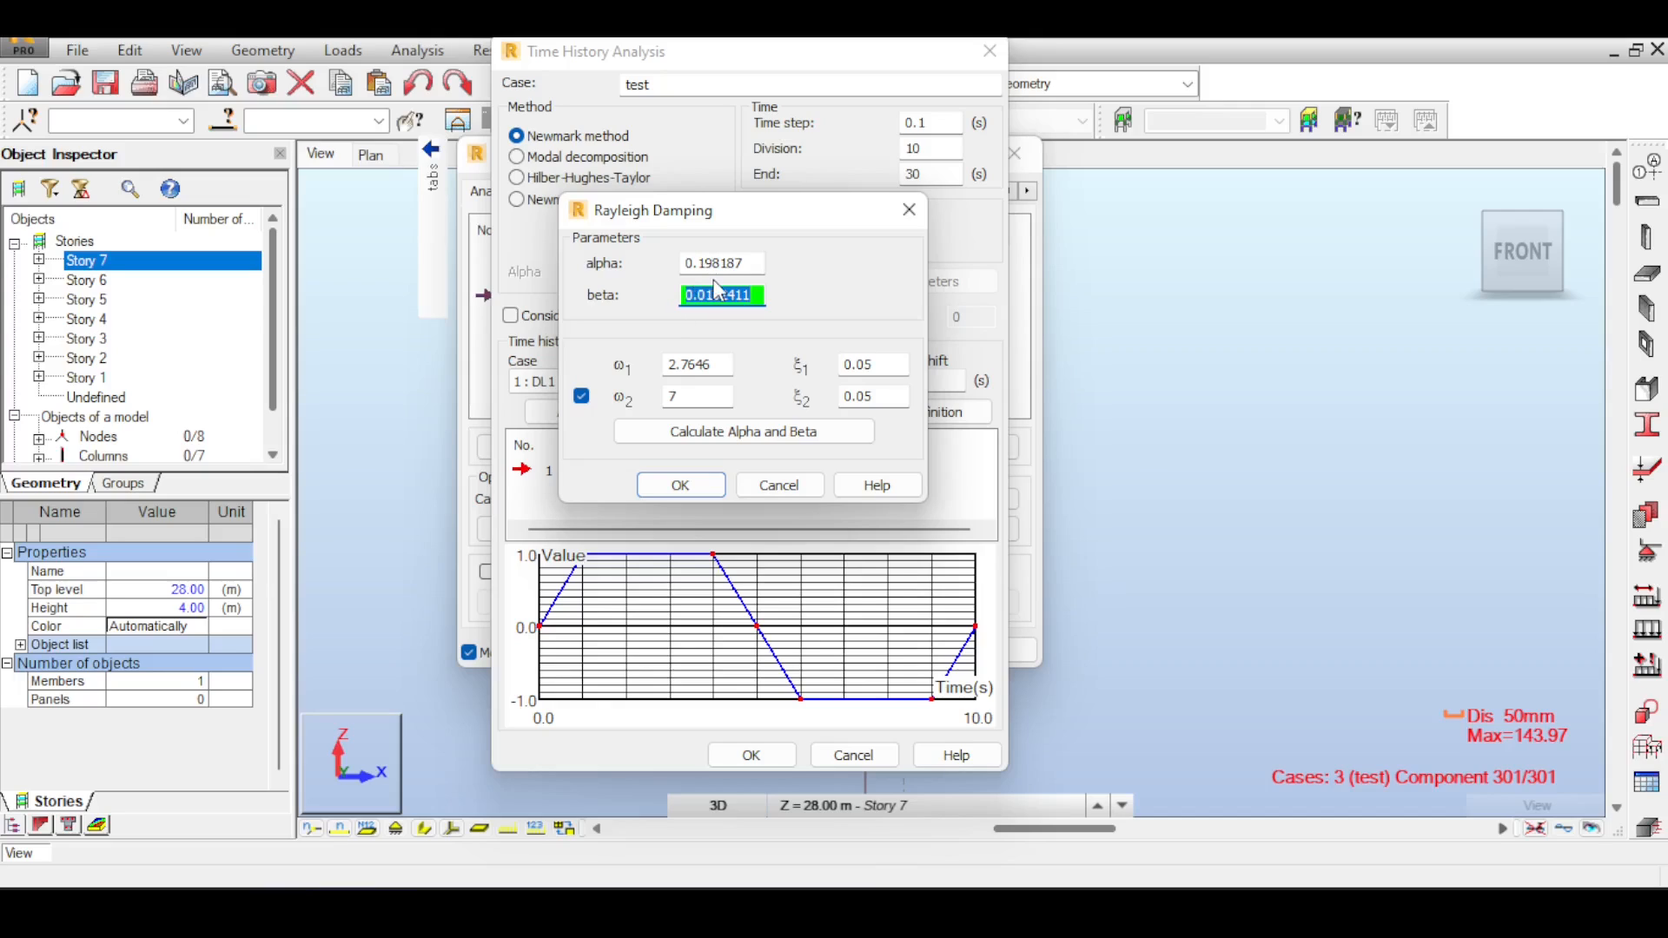
pyautogui.click(700, 488)
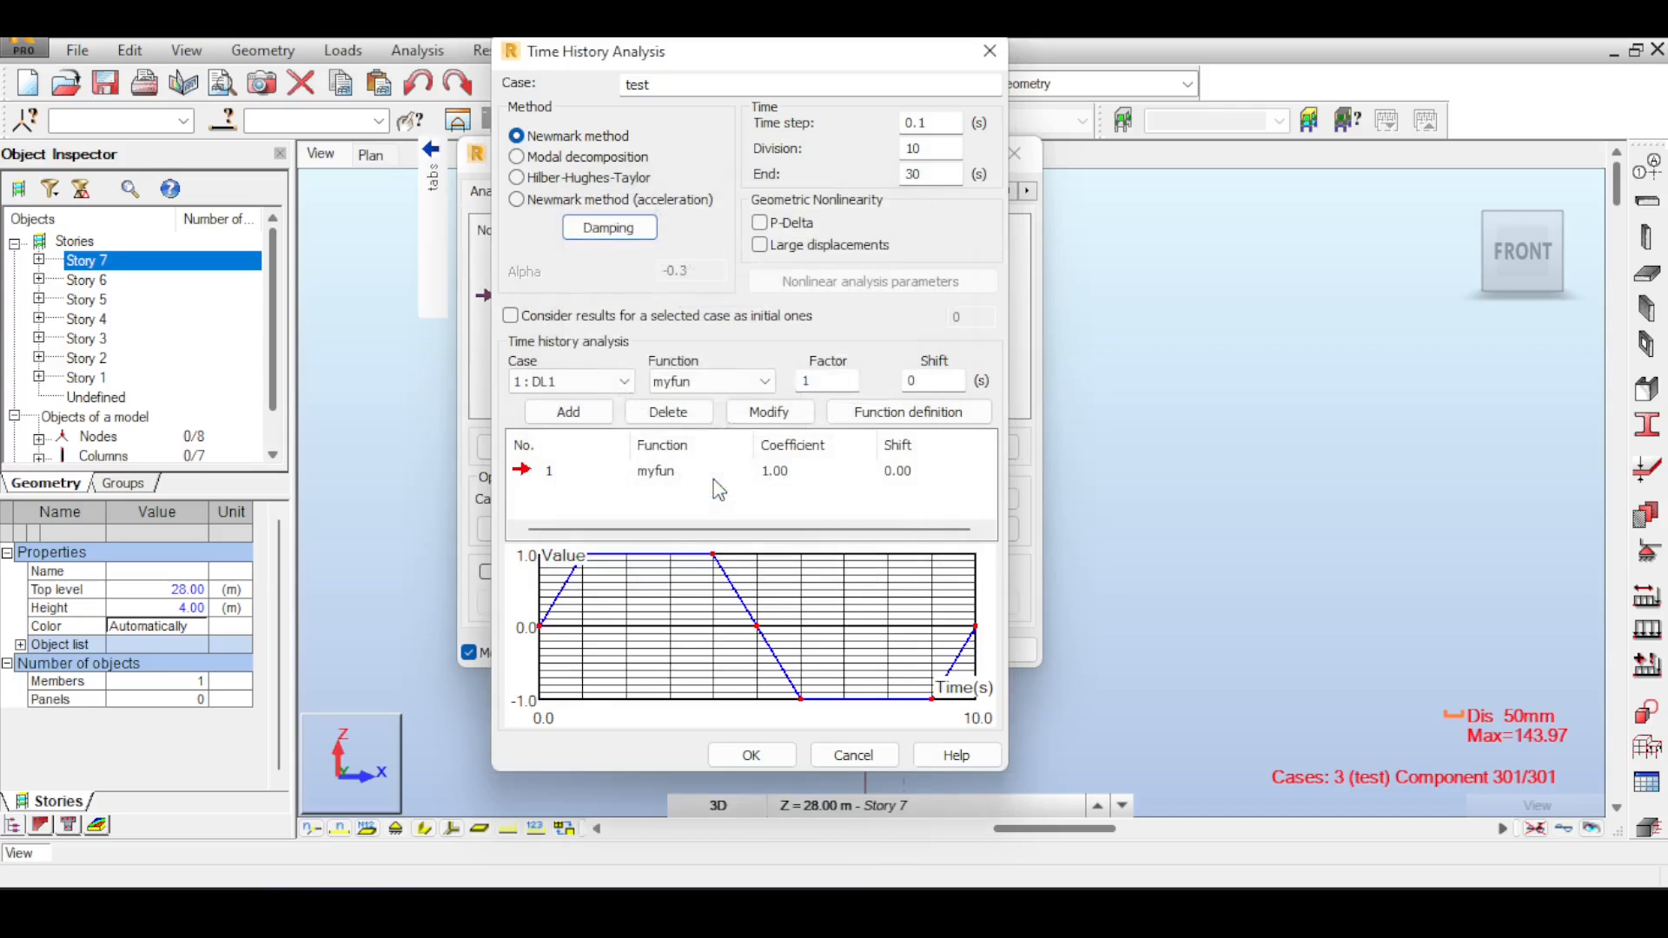
# Accept the time history parameters of case test, allow the structure data change, and rerun the calculations.
pyautogui.click(765, 756)
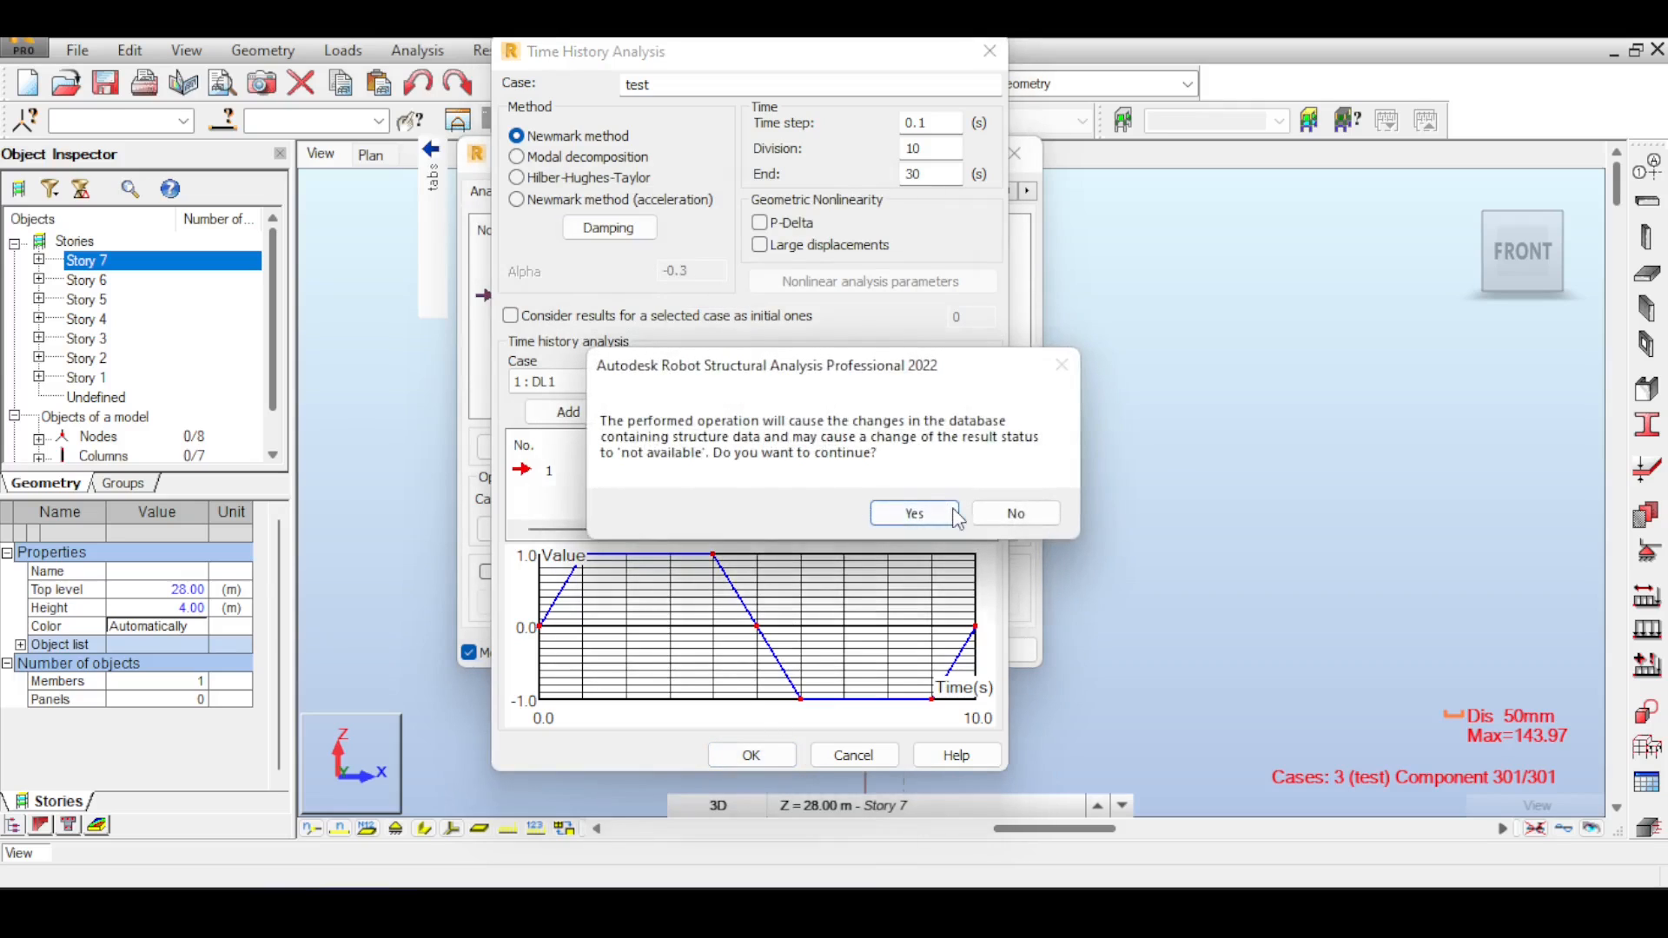
pyautogui.click(912, 511)
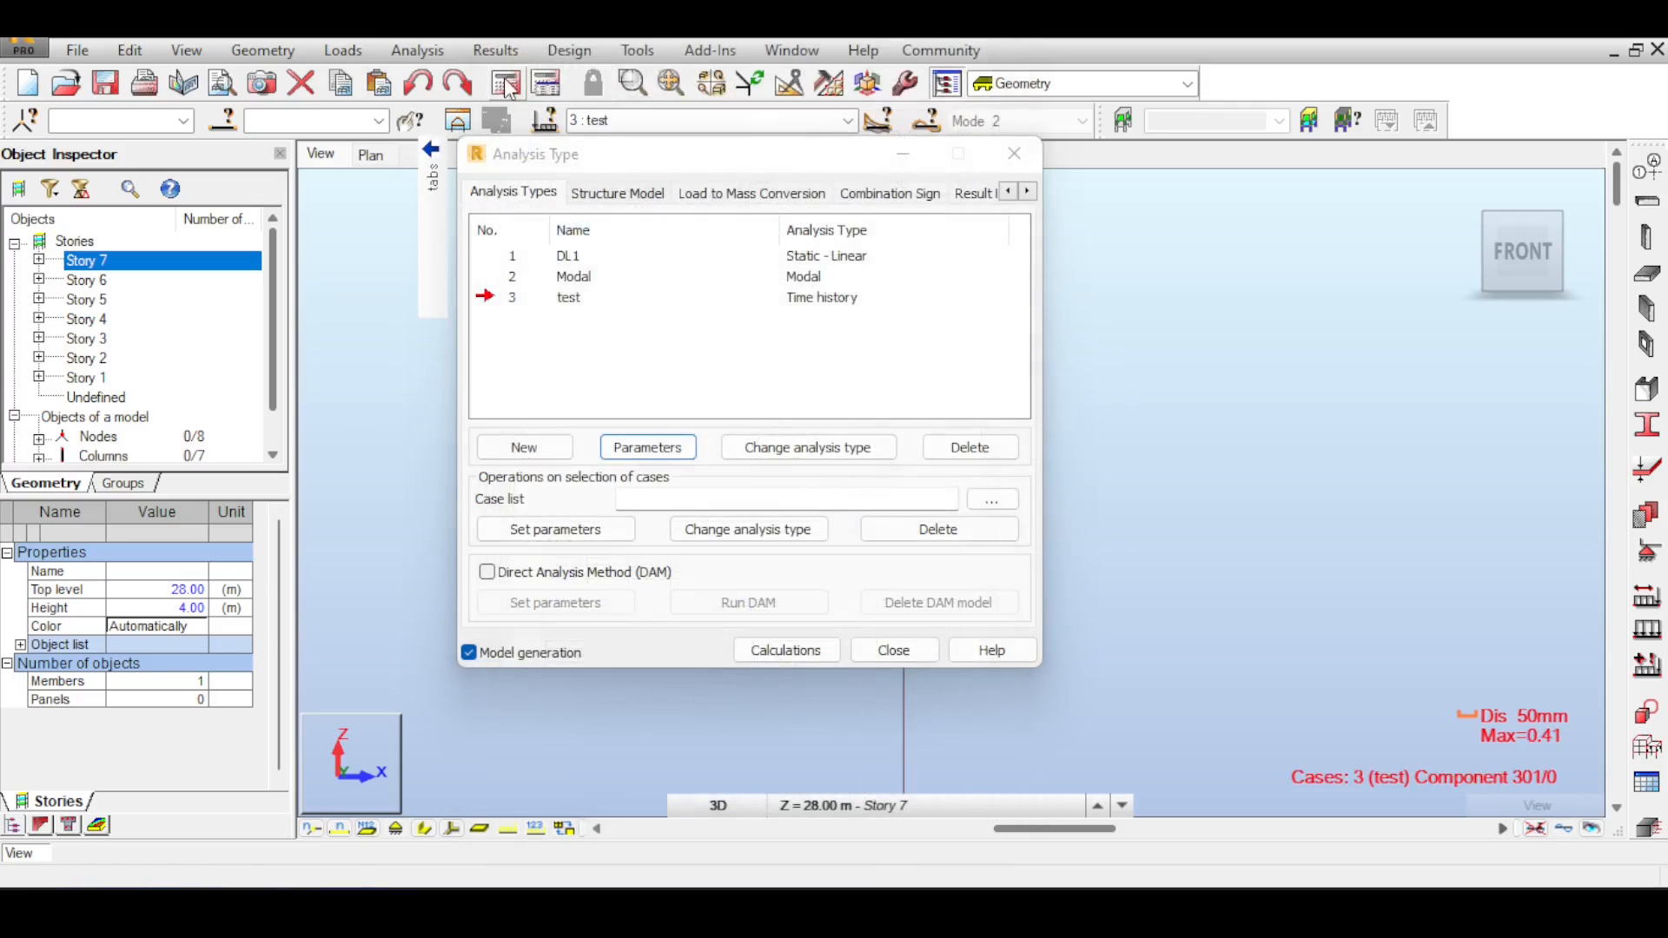
pyautogui.click(815, 651)
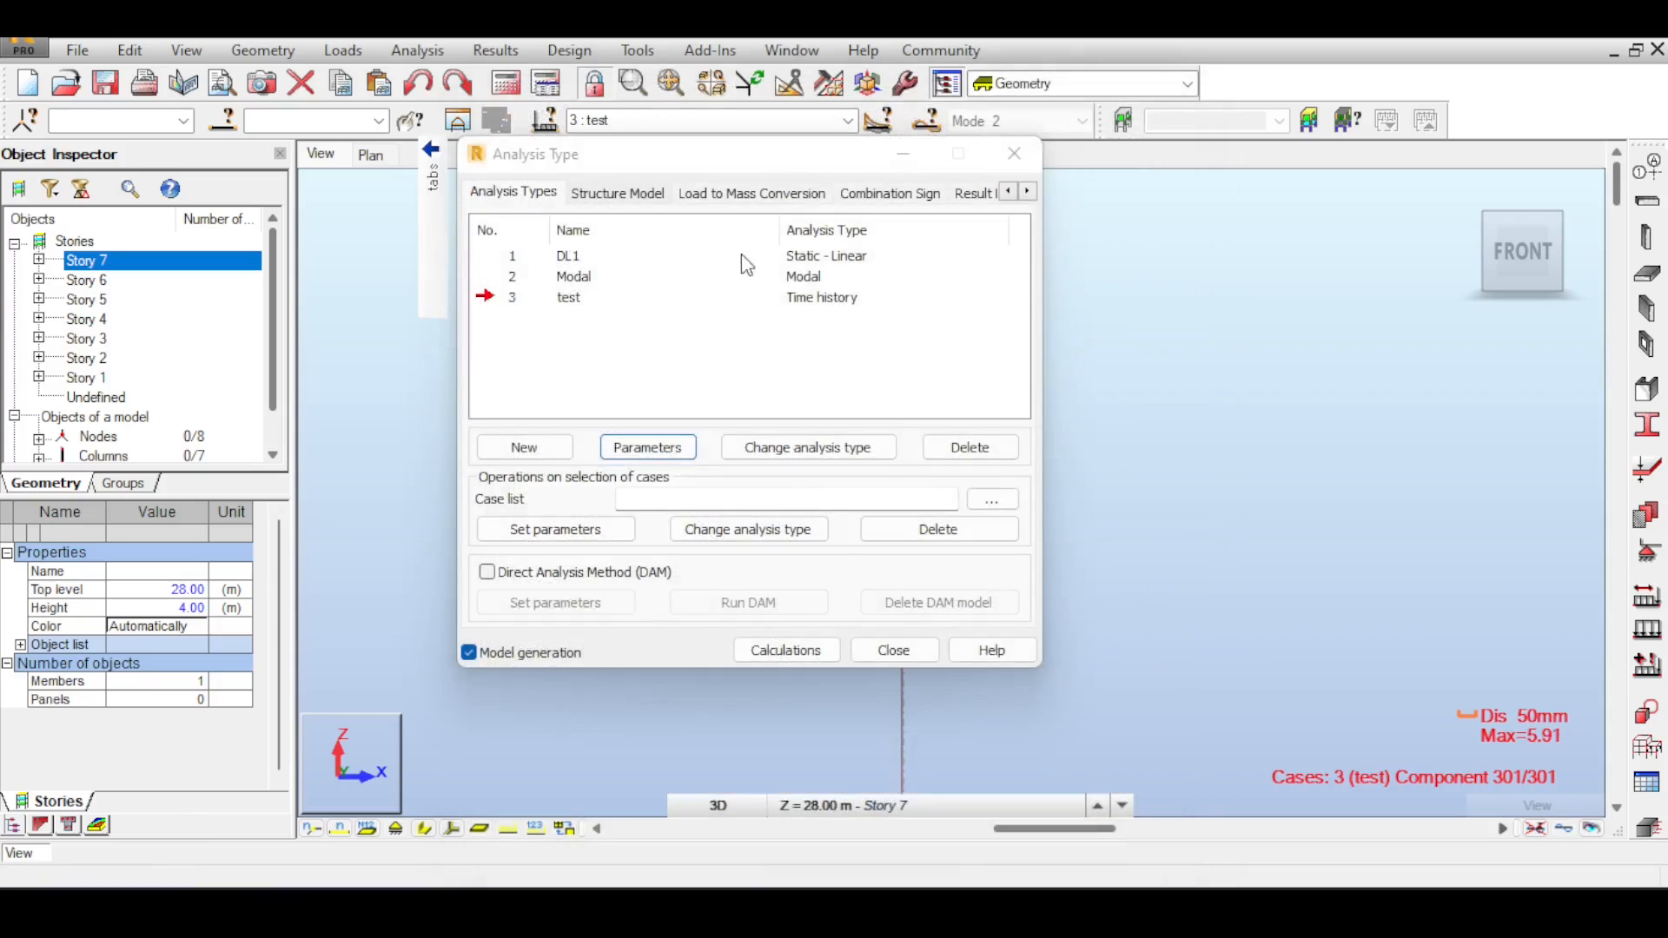
pyautogui.click(882, 650)
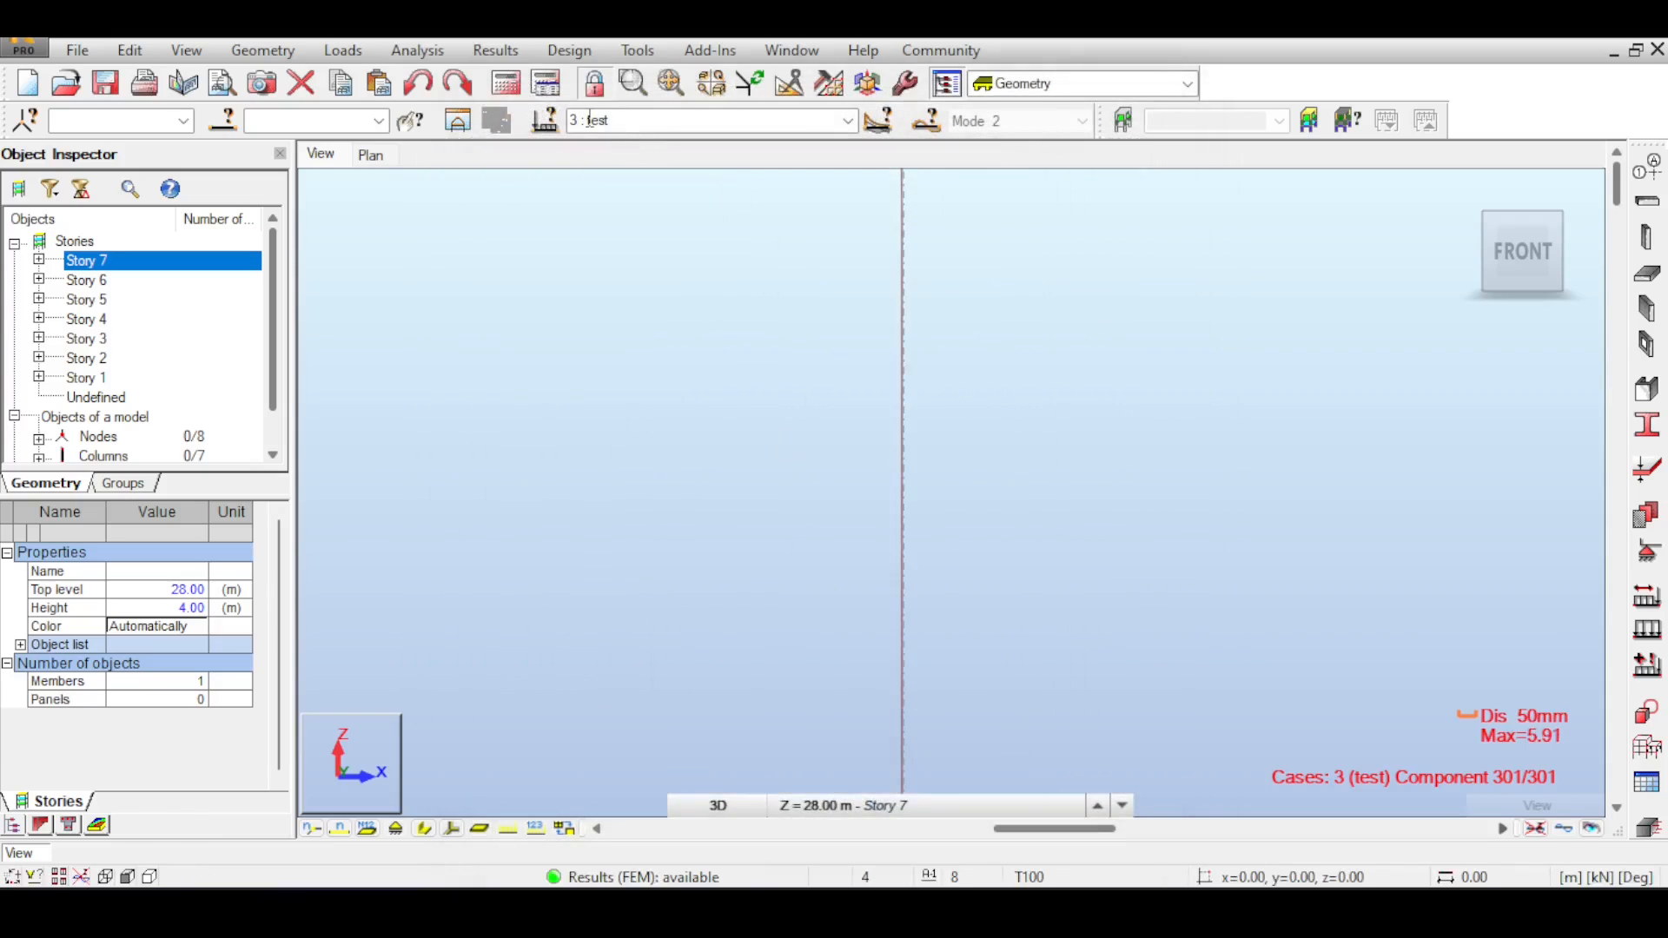
# Animate the damped time history deformation of case test and close the case component settings.
pyautogui.click(878, 121)
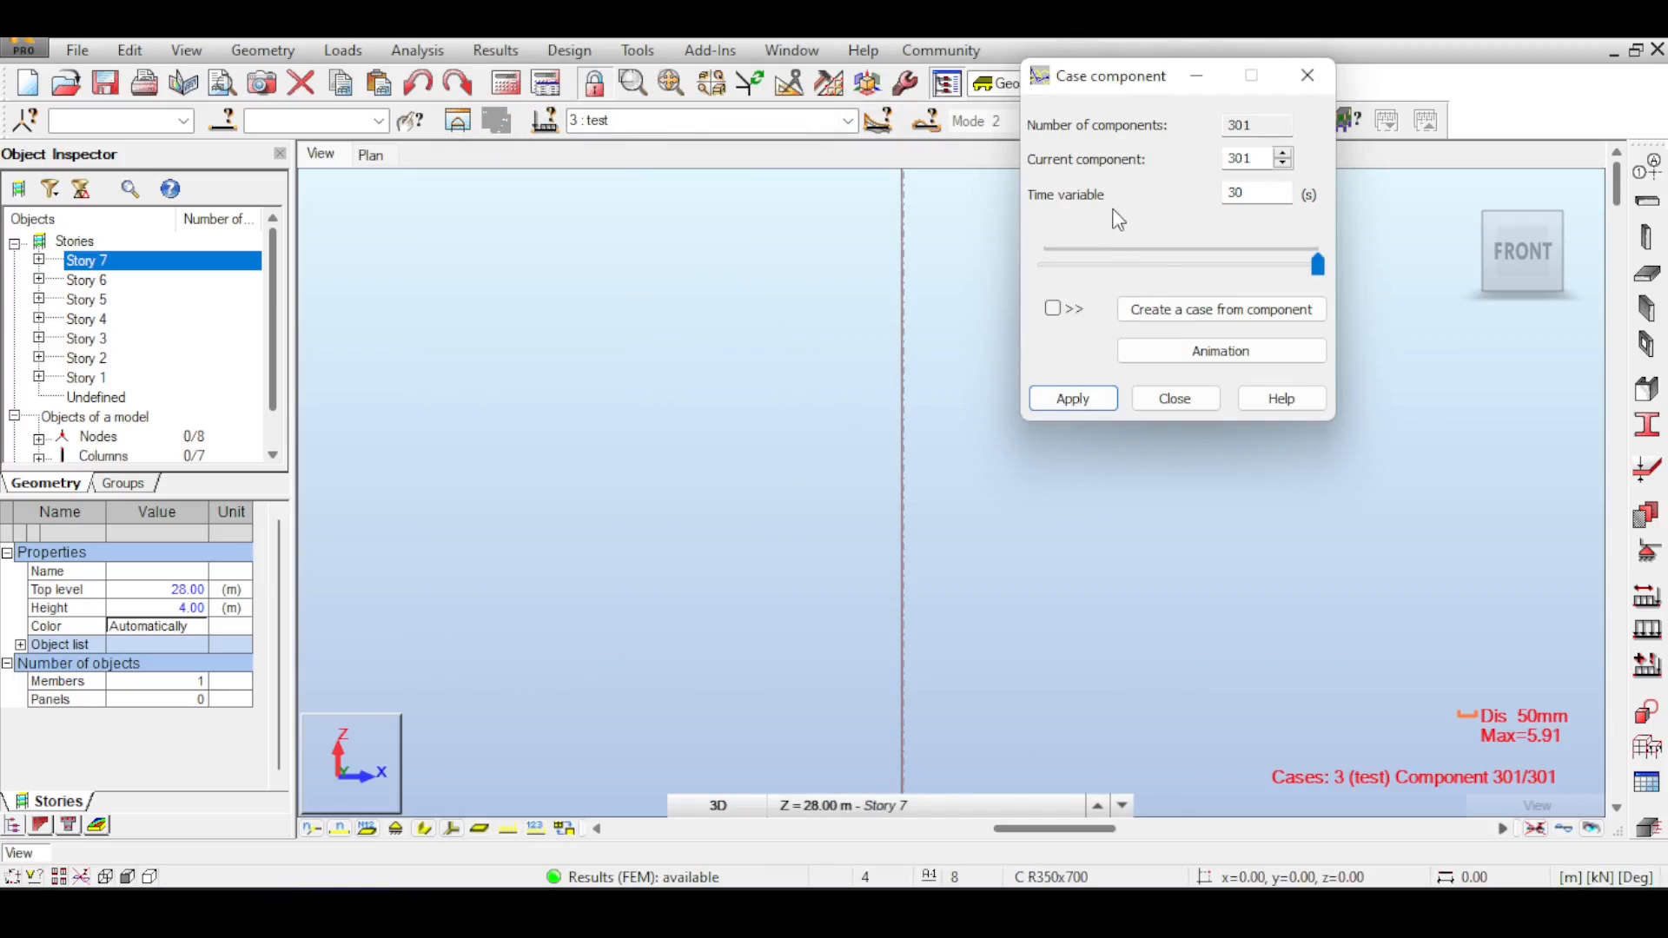
pyautogui.click(1160, 352)
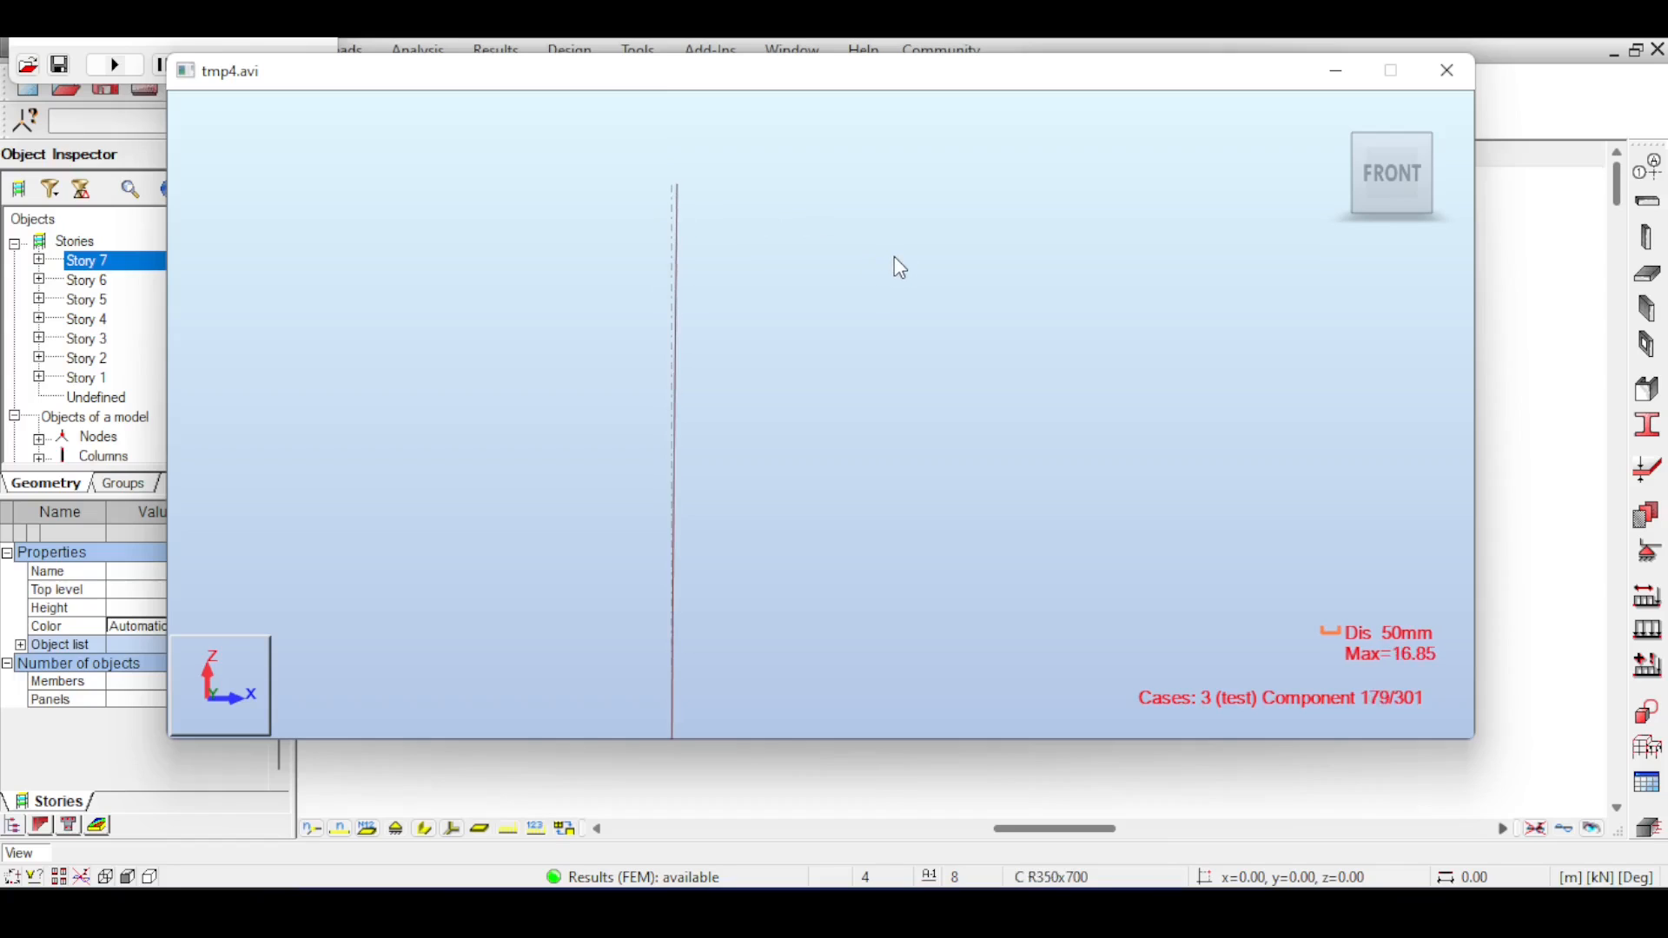
pyautogui.click(1447, 70)
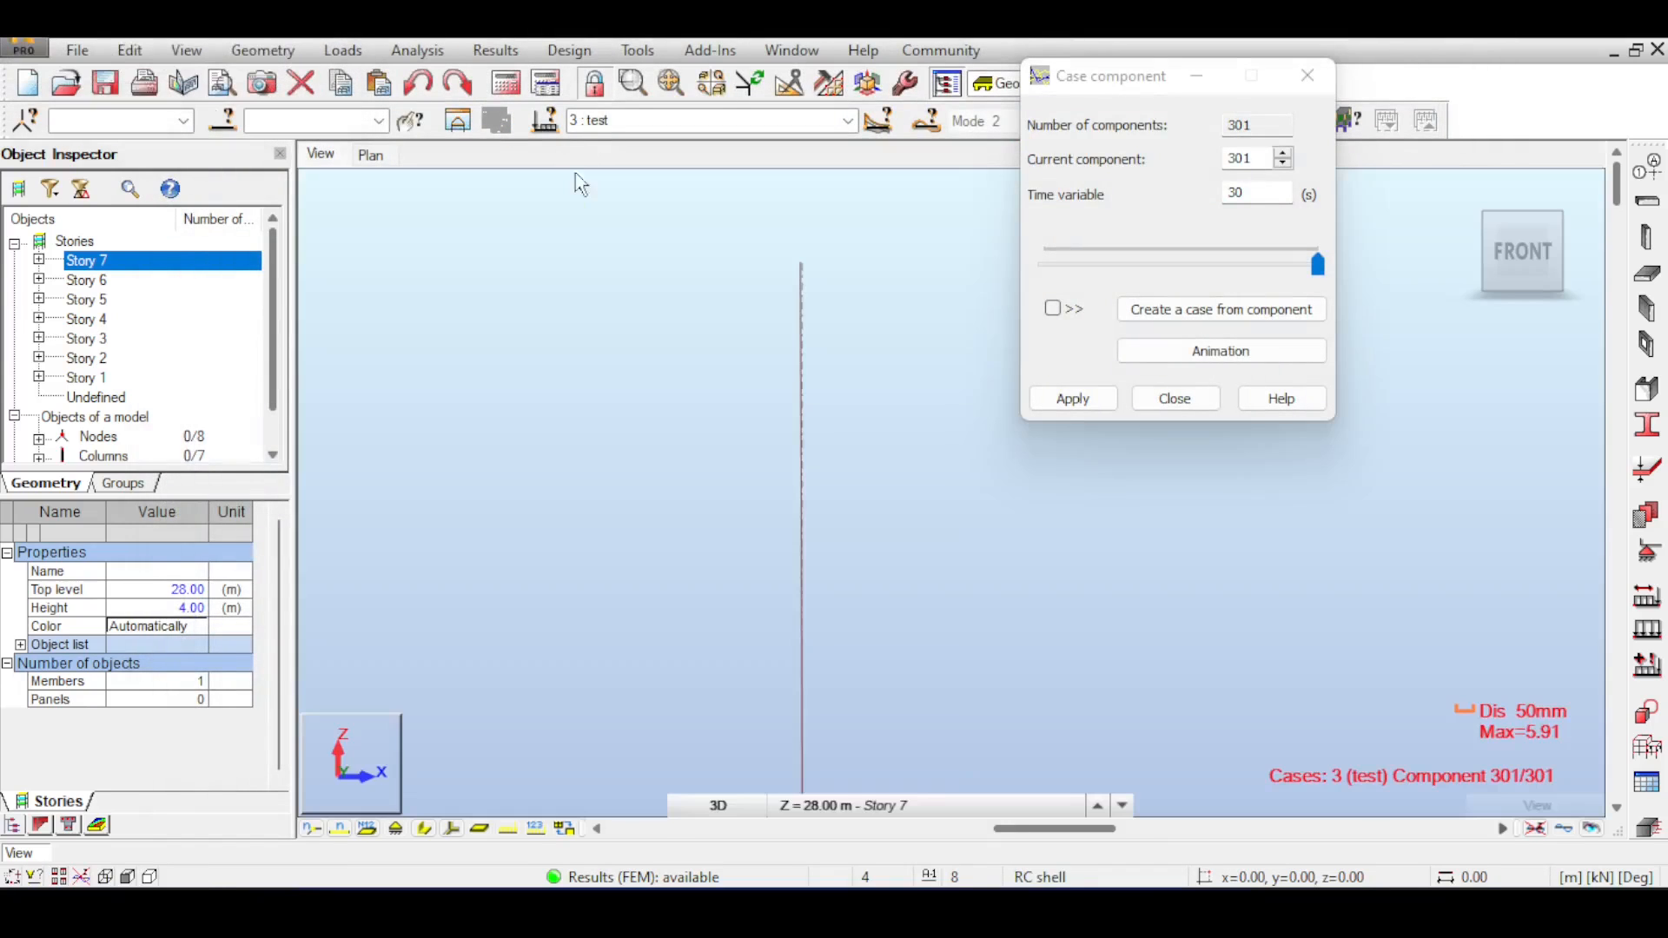
pyautogui.click(1305, 76)
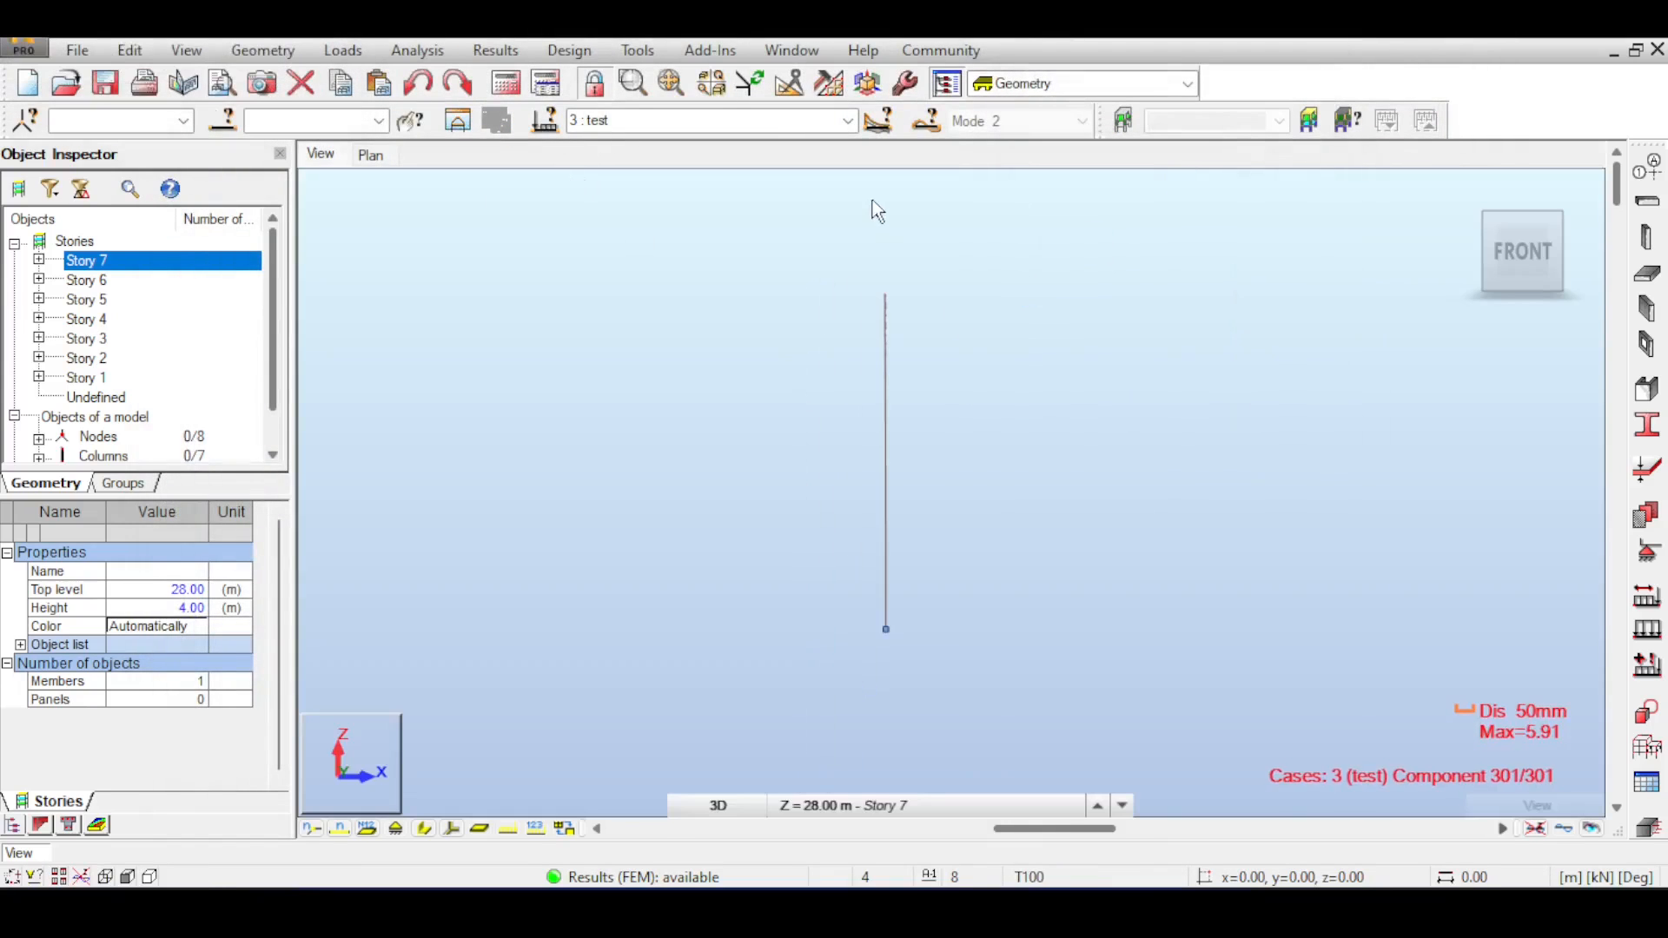
# Display the Modal case and calculate the vibration period as 1 ÷ 0.44 in Calculator.
pyautogui.click(848, 121)
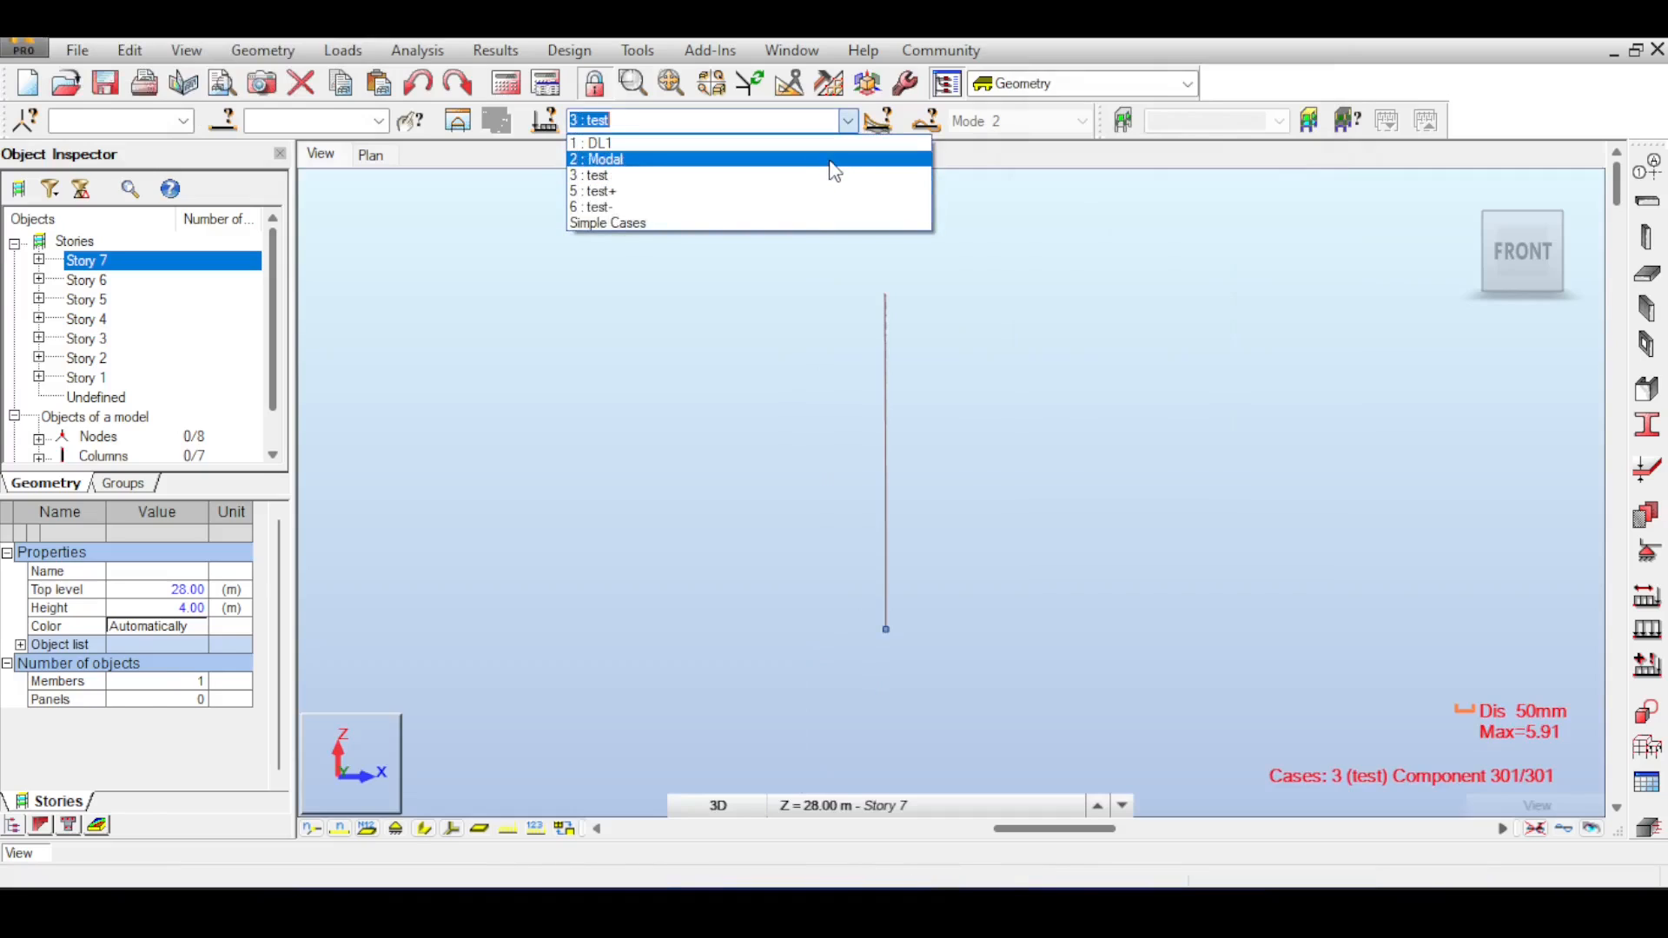
pyautogui.click(825, 160)
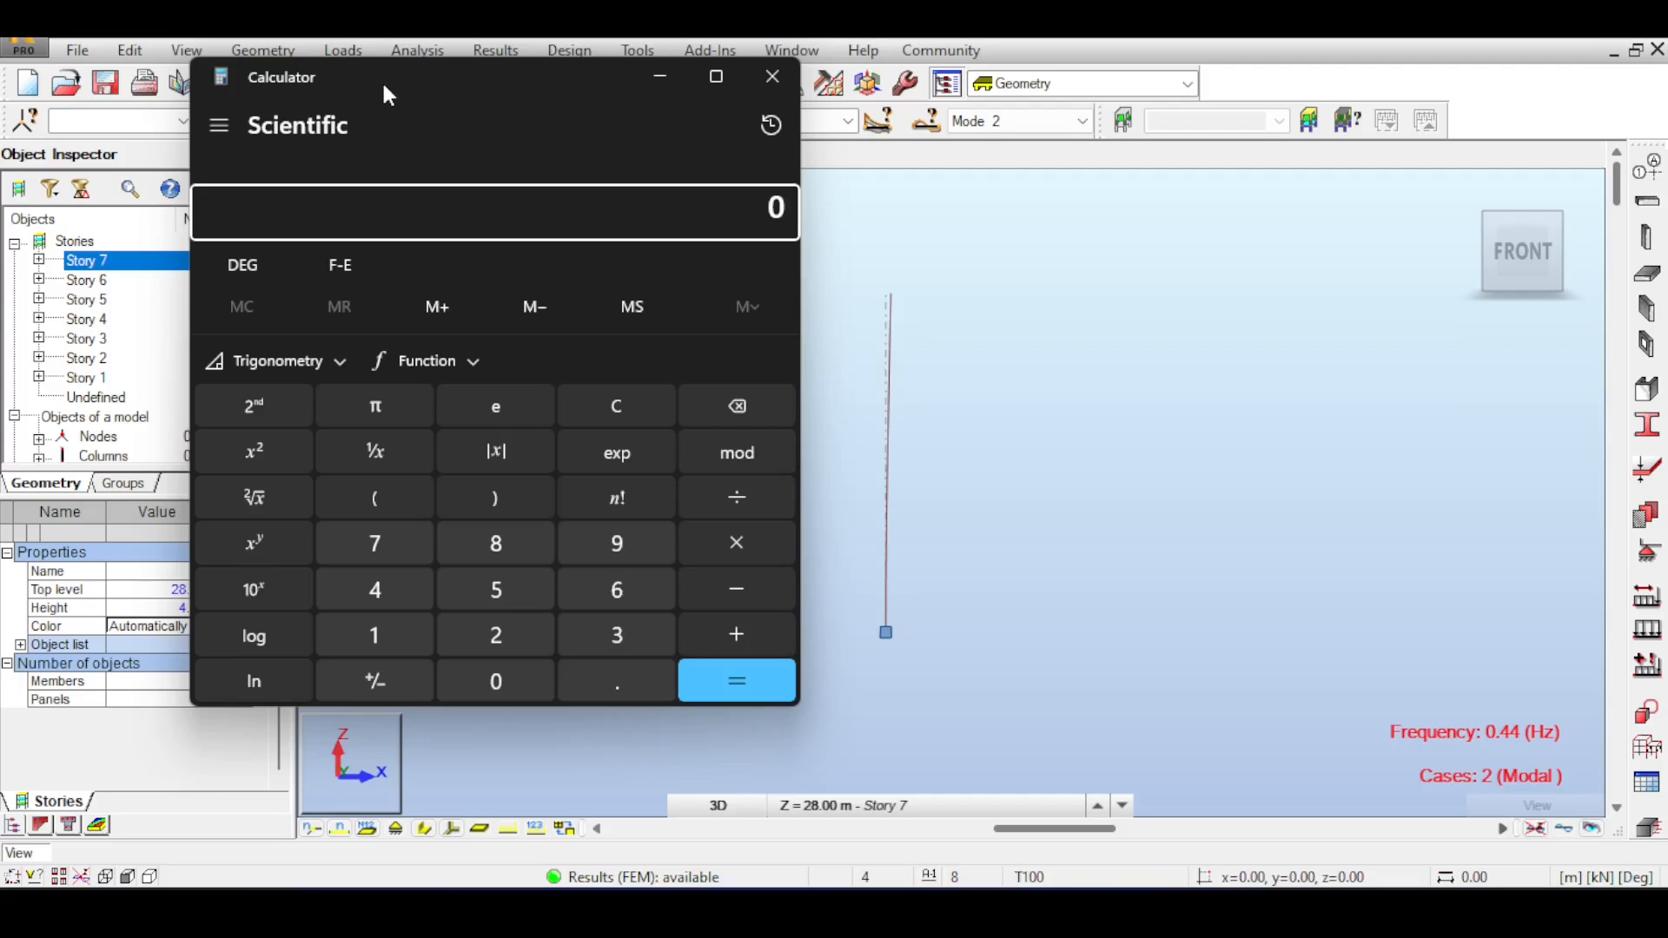
pyautogui.write('1')
pyautogui.press('BackSpace')
pyautogui.write('1/.')
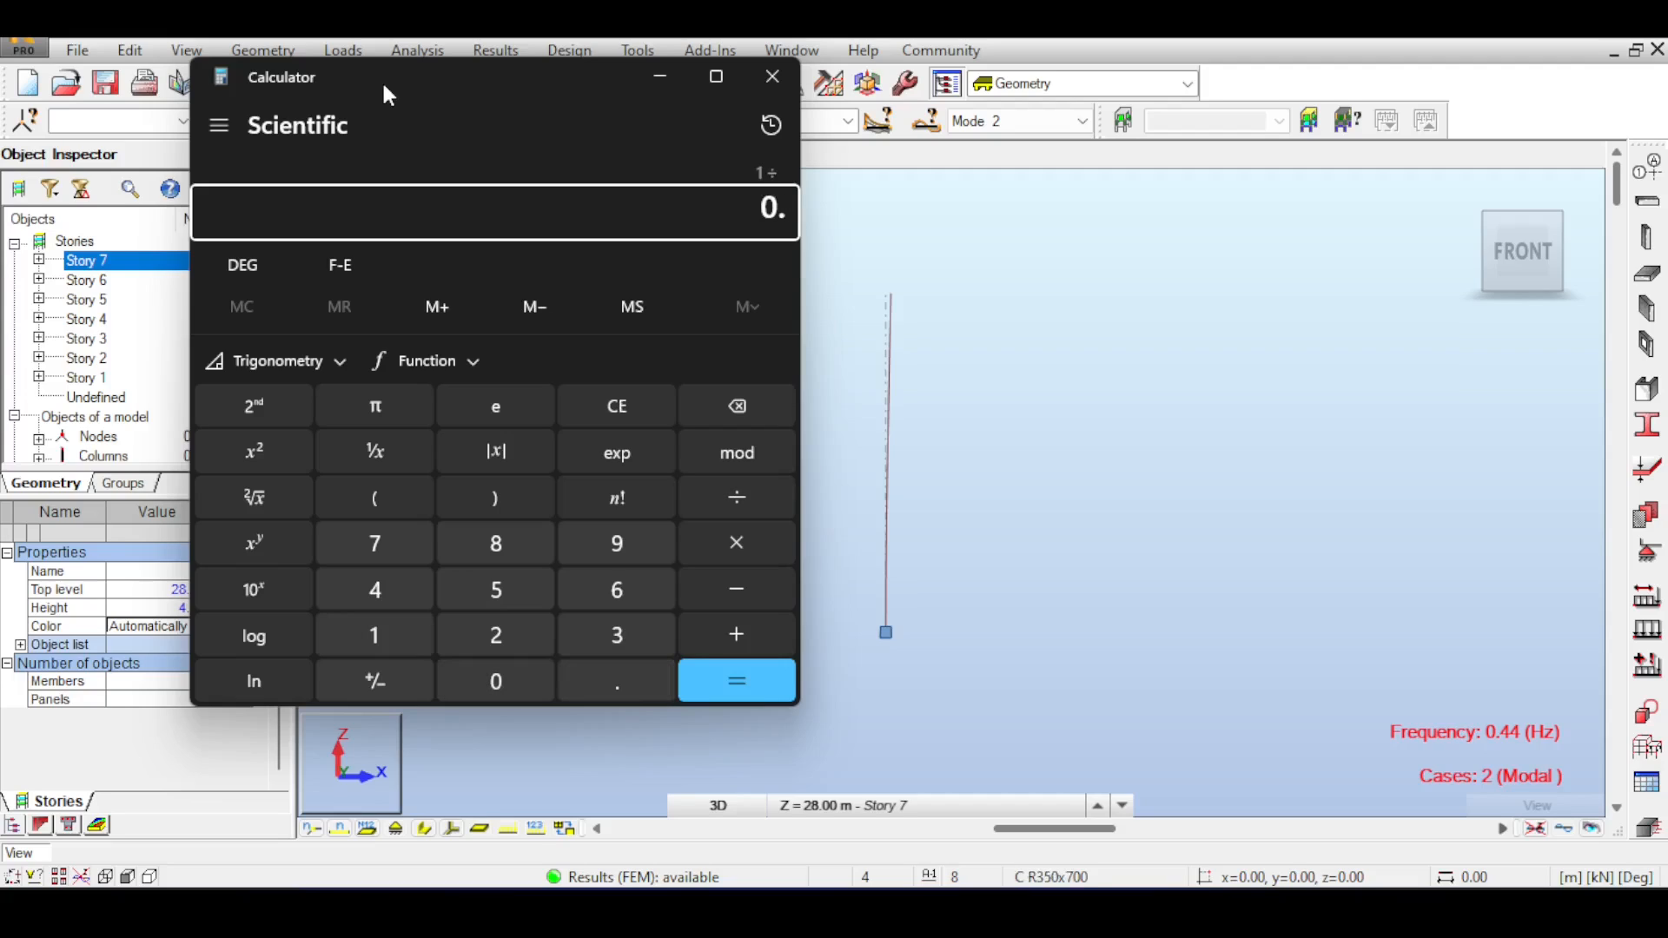
pyautogui.write('44')
pyautogui.press('Return')
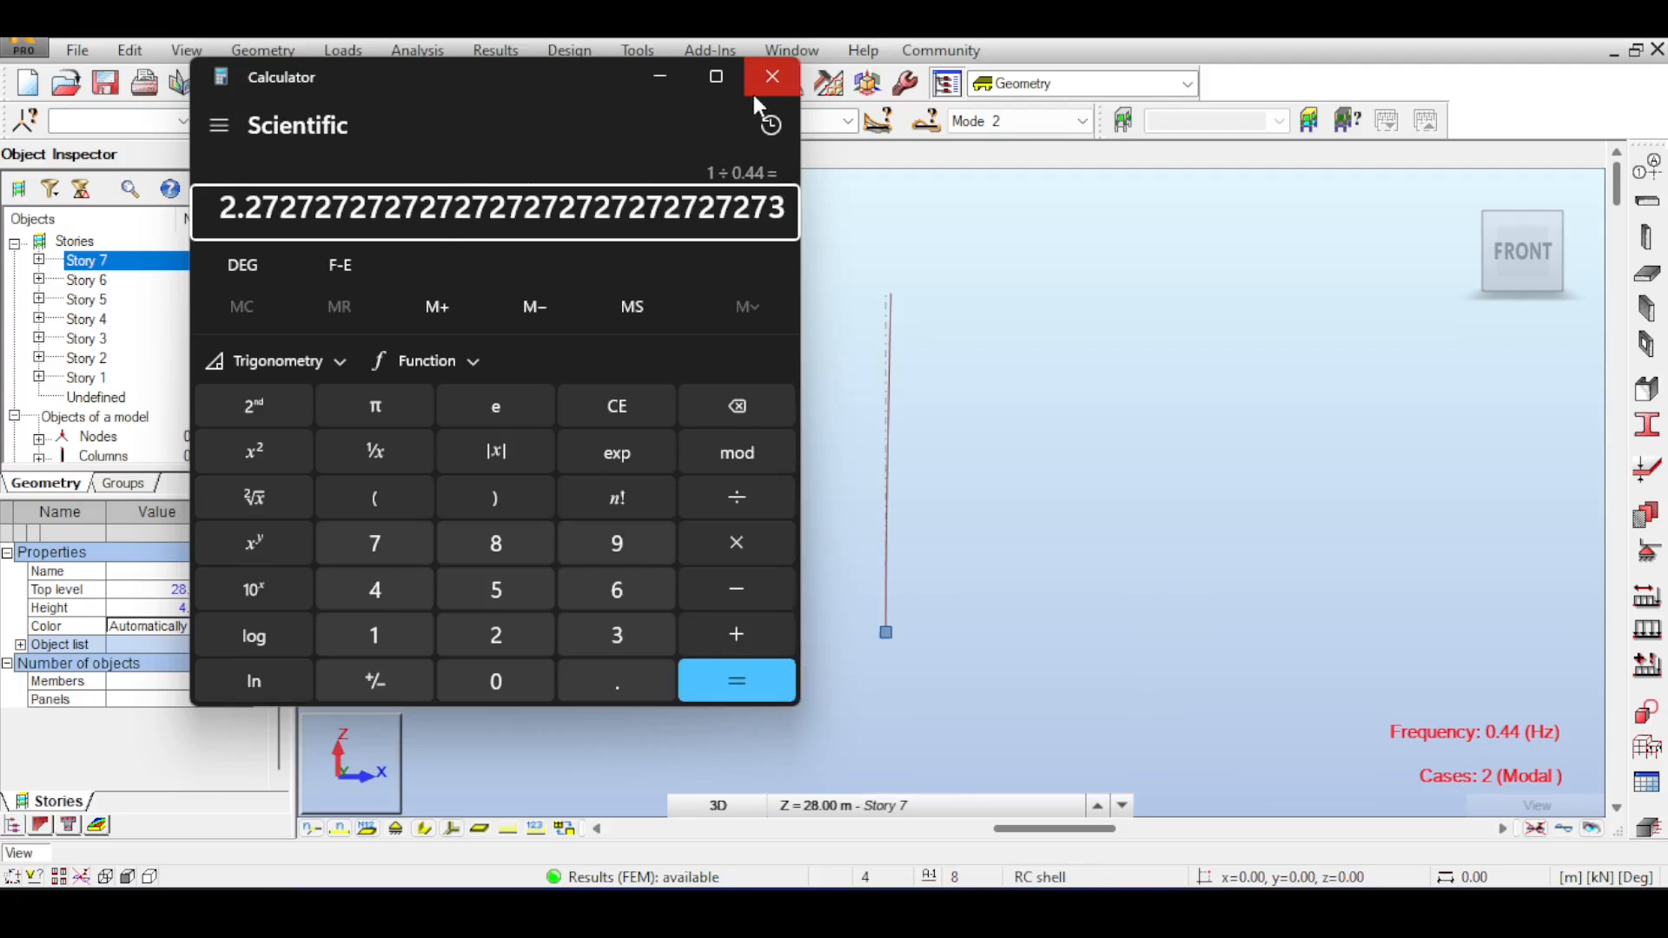
pyautogui.click(772, 76)
# Open the parameters of the time history case test in the analysis types.
pyautogui.click(524, 49)
pyautogui.click(537, 48)
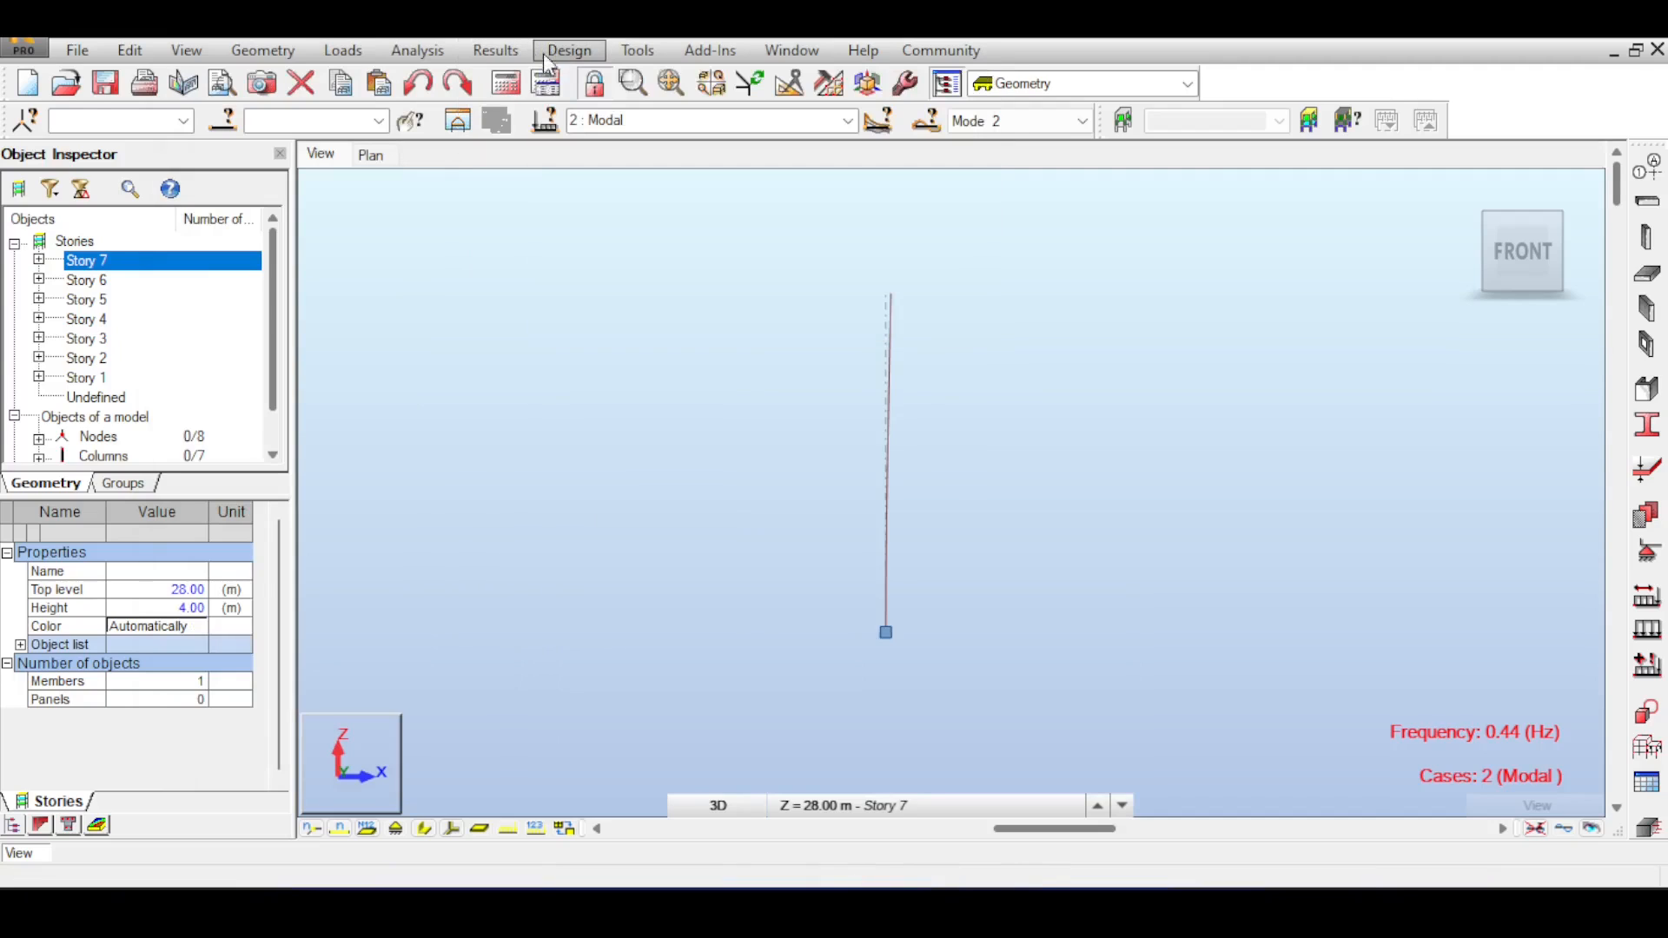
pyautogui.click(546, 85)
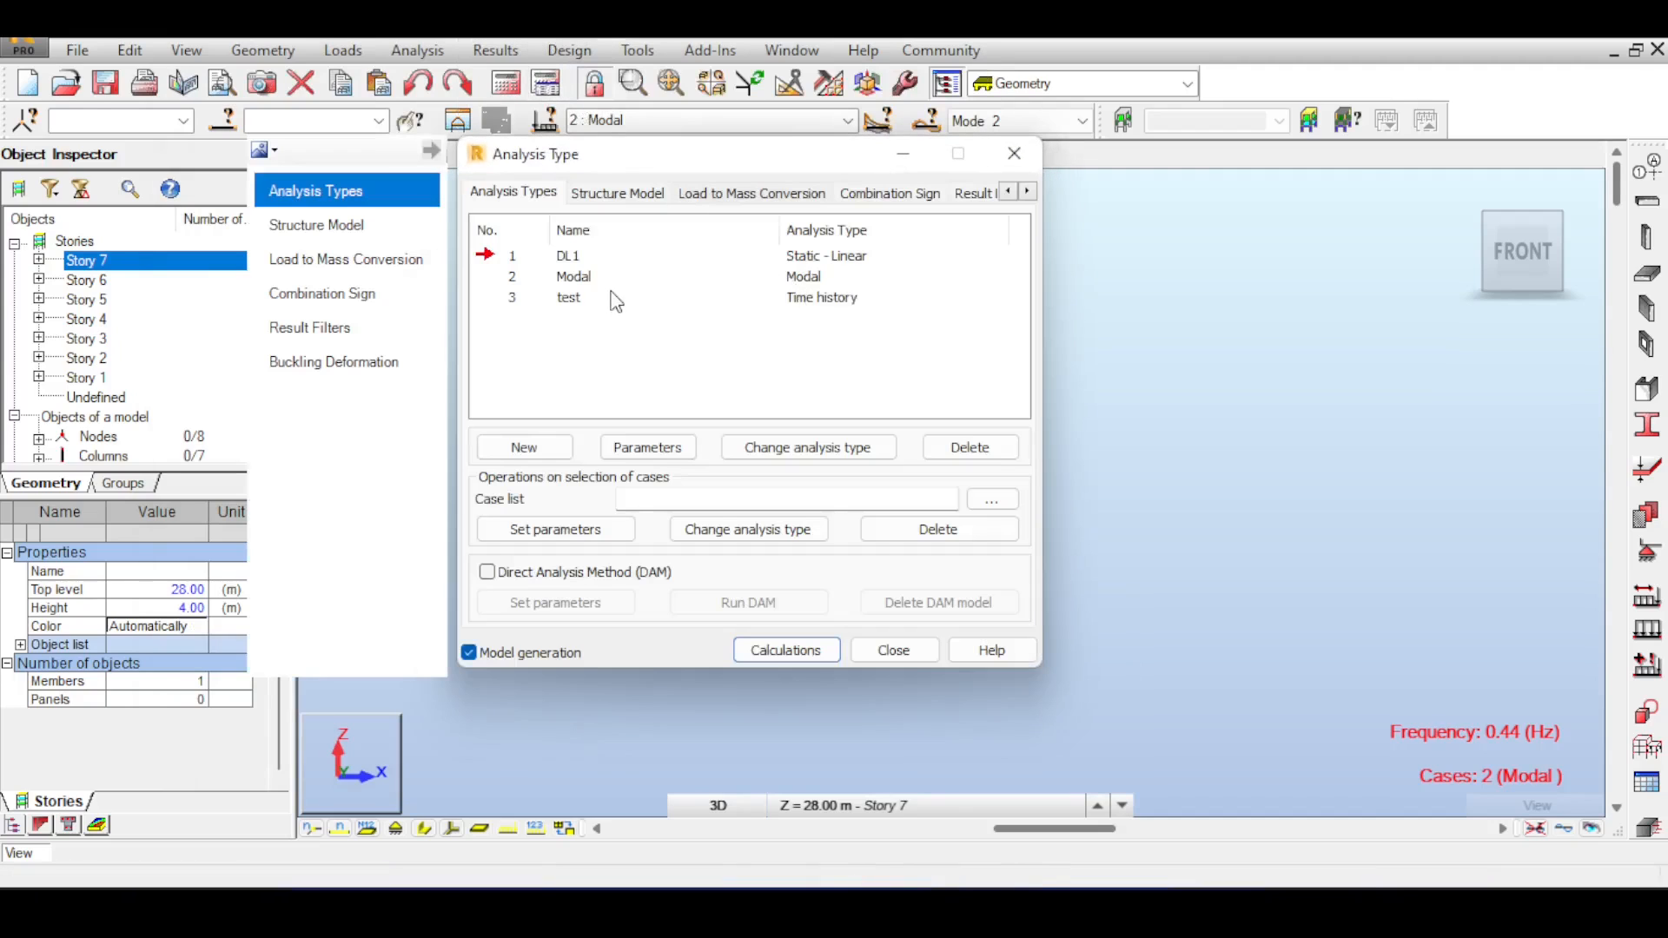
pyautogui.click(510, 304)
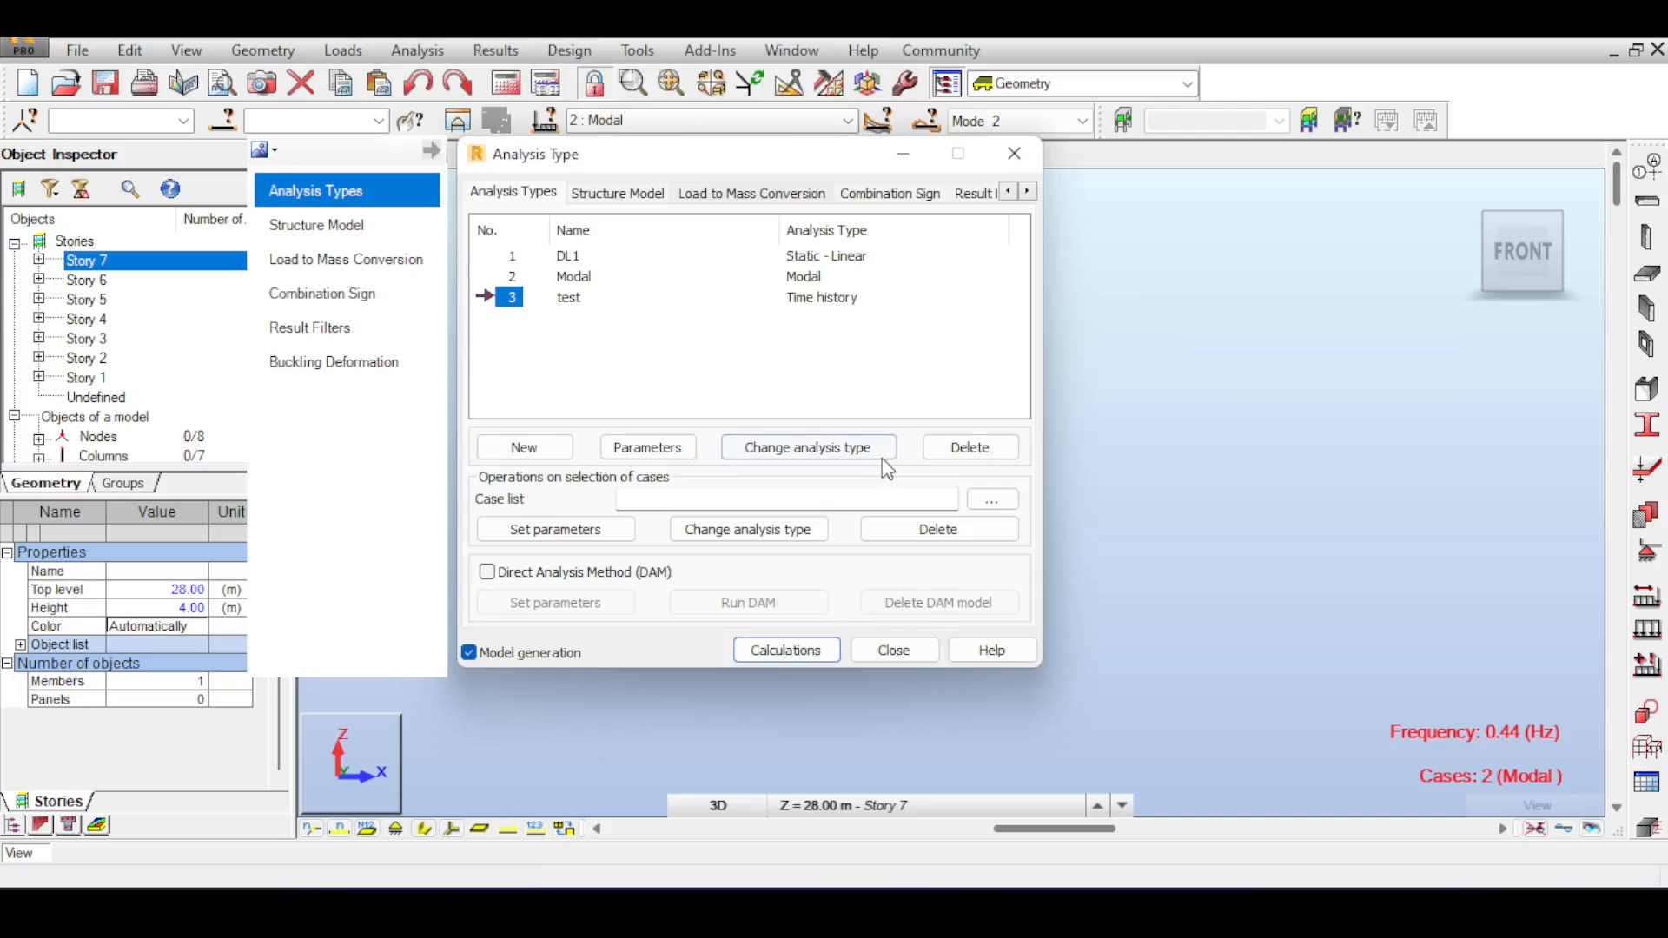
pyautogui.click(662, 448)
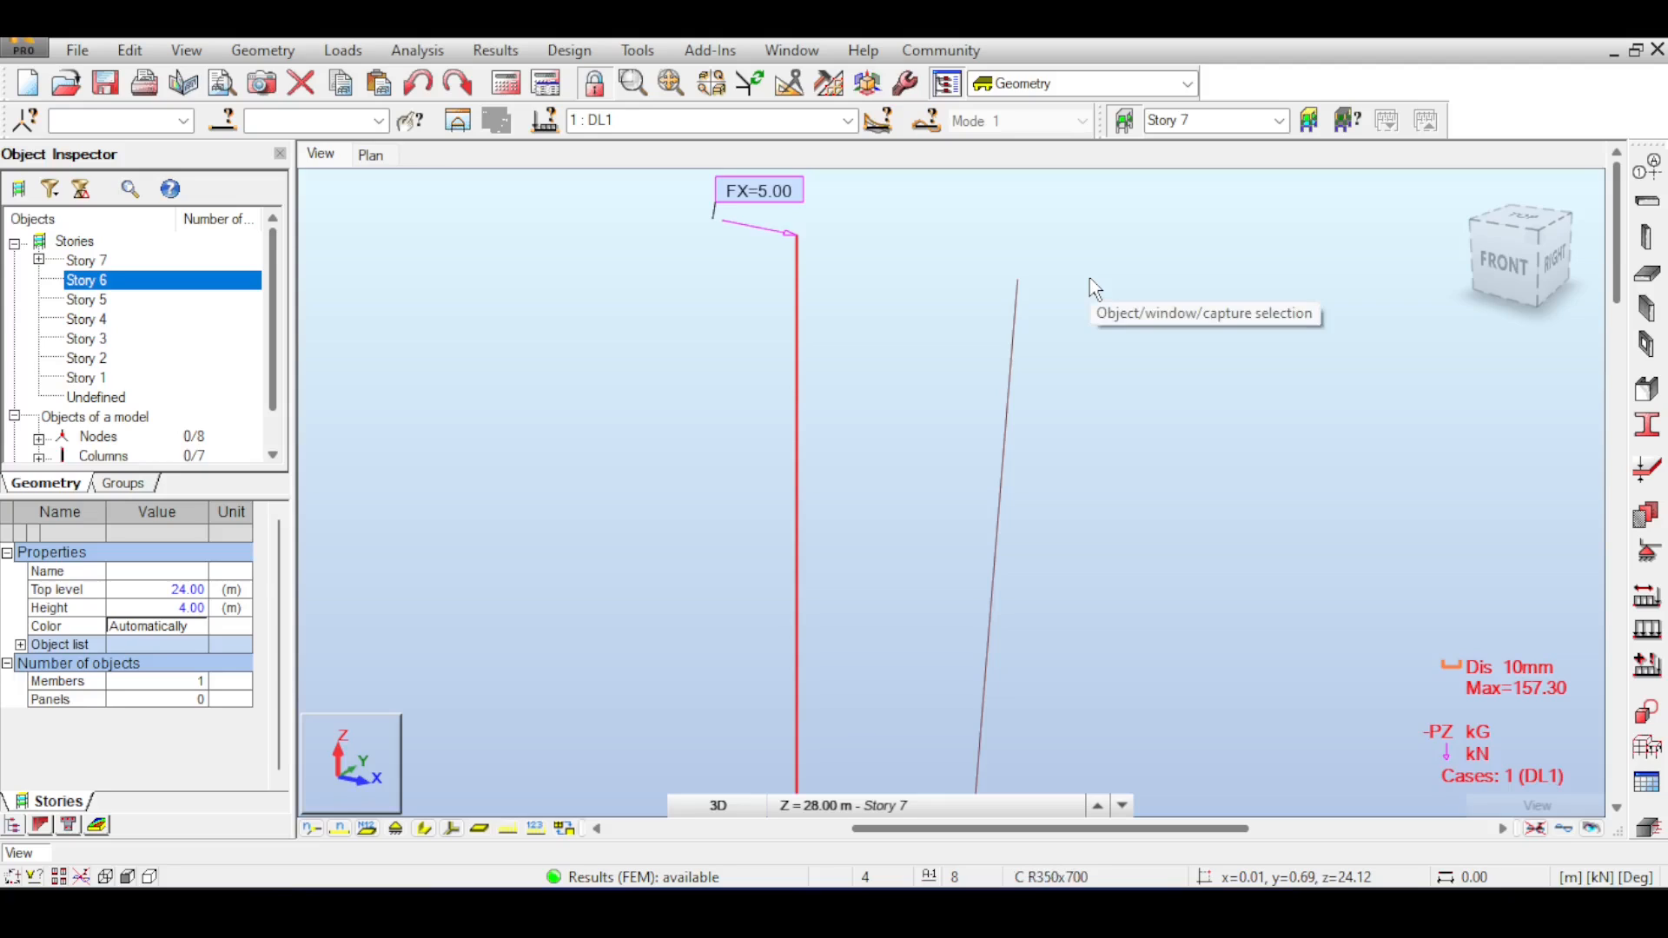
# Open the parameters of the Time history analysis case and calculate the vibration period as 1 ÷ 0.44 in Calculator.
pyautogui.click(546, 83)
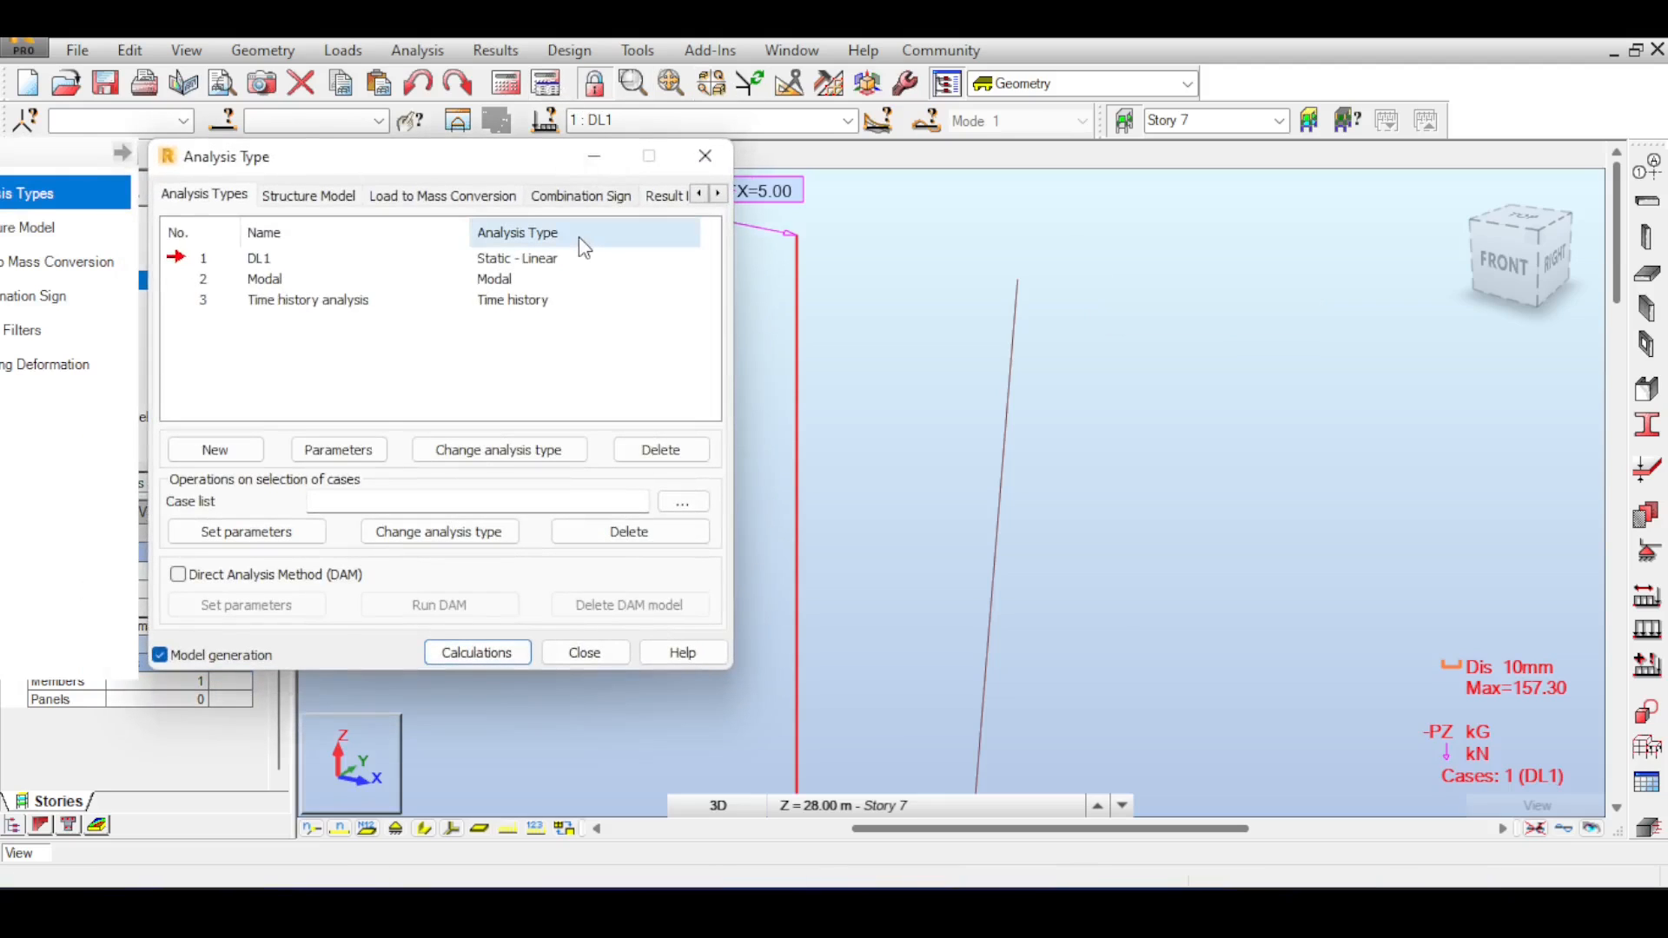
pyautogui.doubleClick(208, 301)
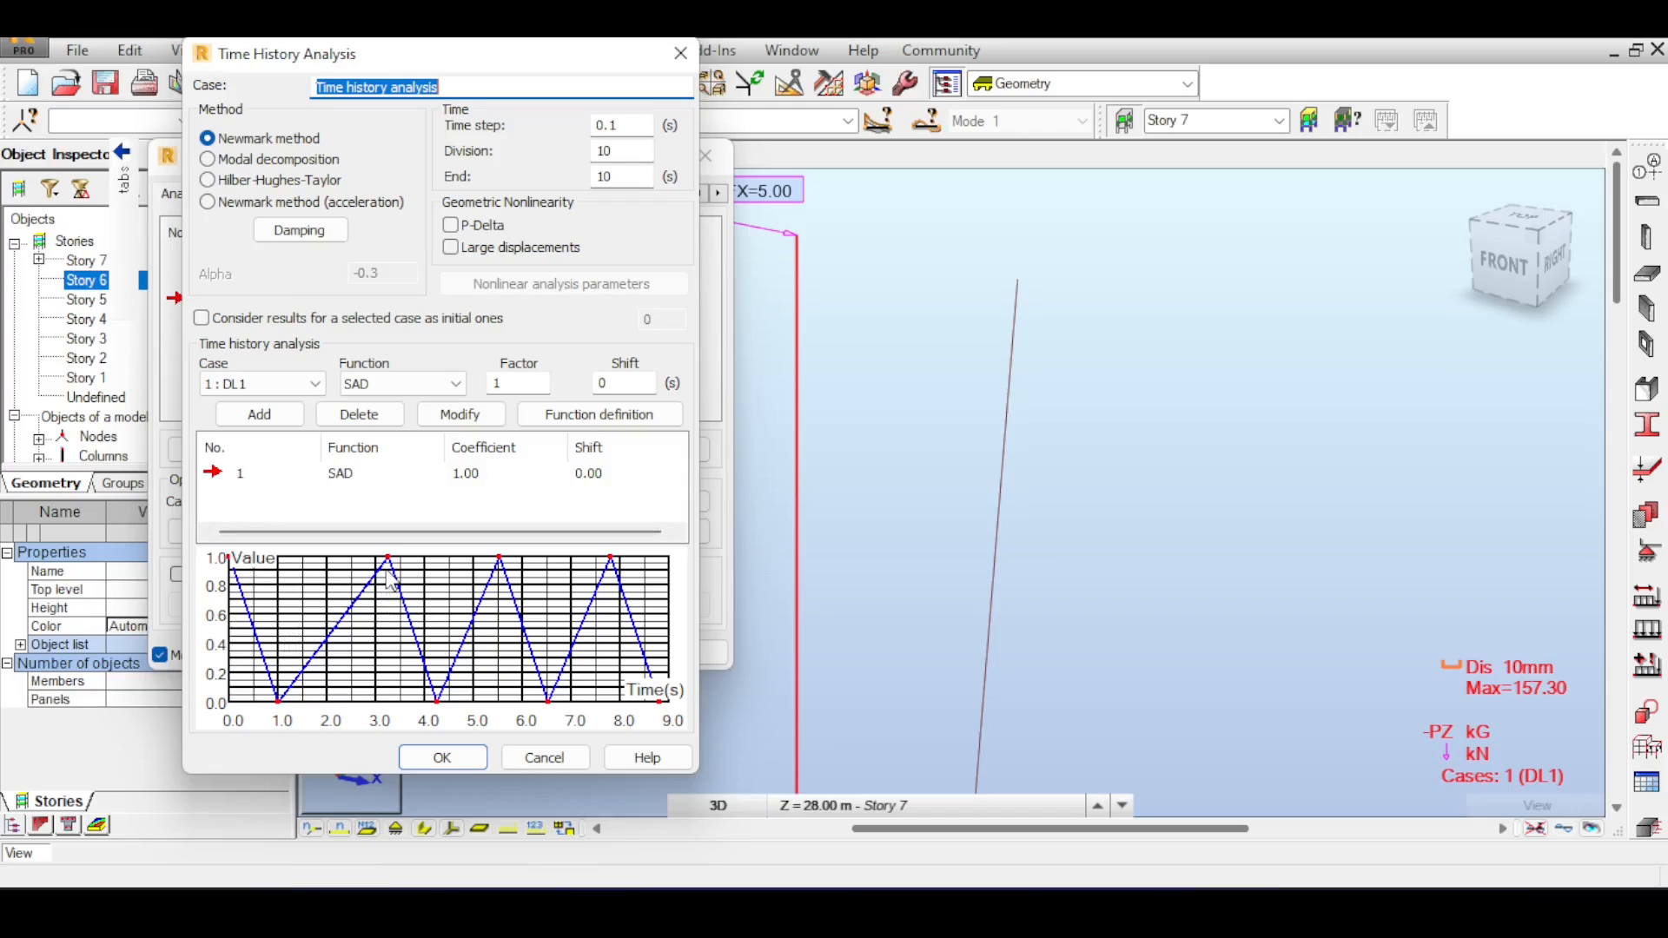
pyautogui.hotkey('alt', 'Tab')
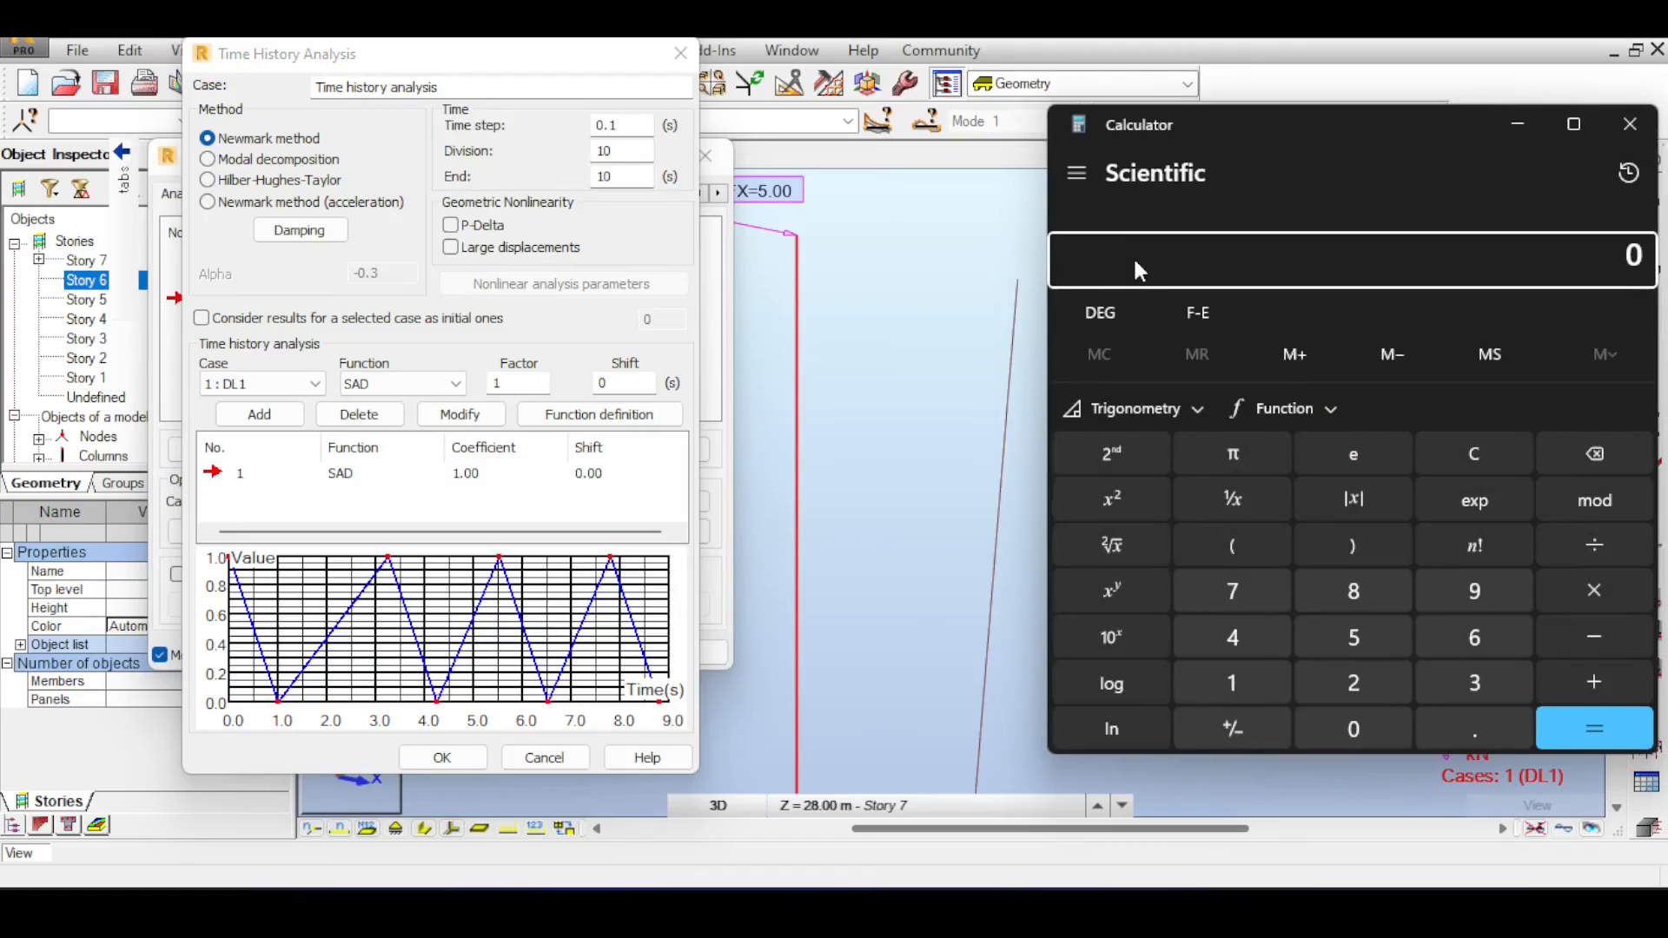
pyautogui.write('1/0.44')
pyautogui.press('Return')
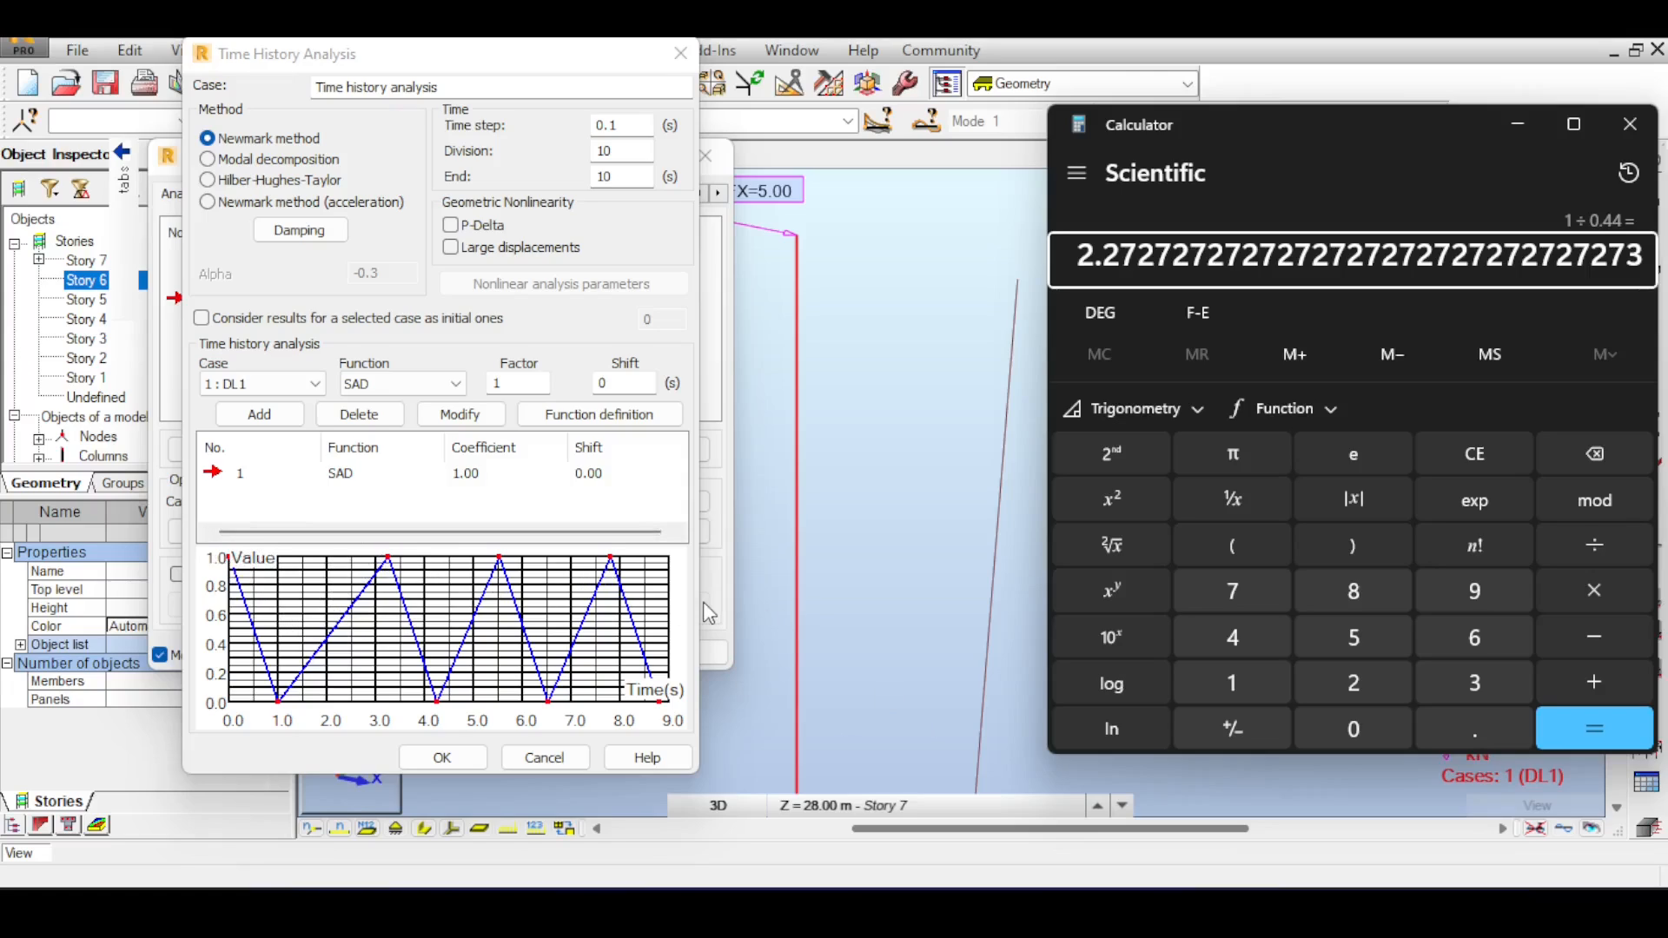
# Accept the parameters of the Time history analysis case, allow the structure data change, and rerun the calculations.
pyautogui.click(444, 760)
pyautogui.click(915, 513)
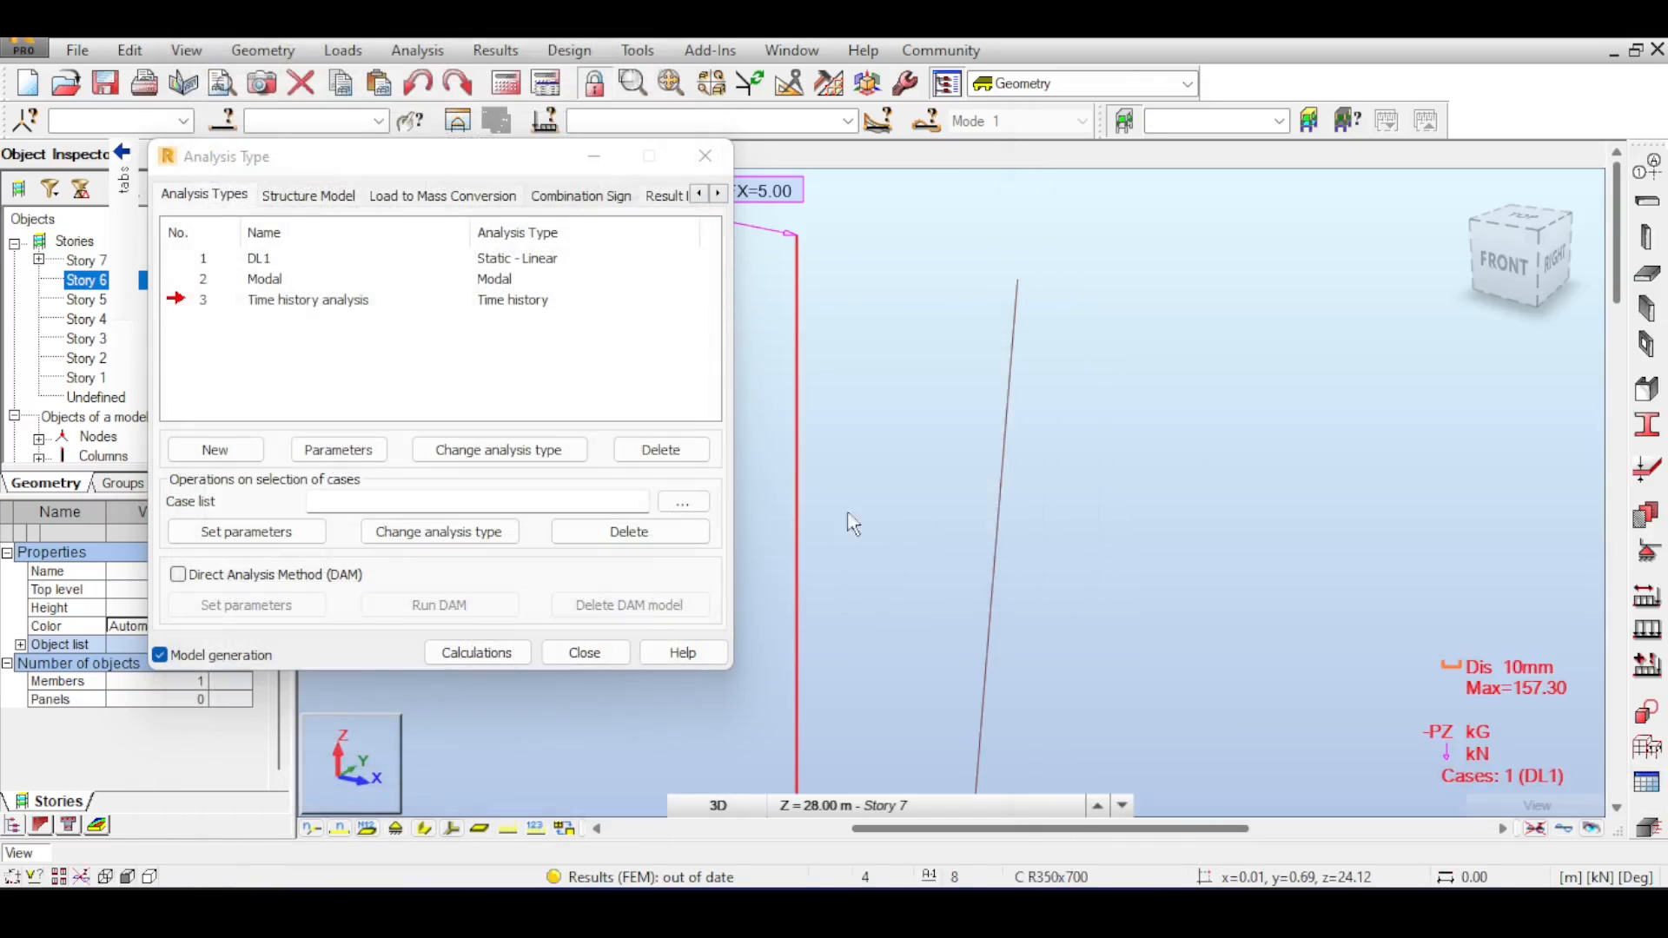
pyautogui.click(464, 654)
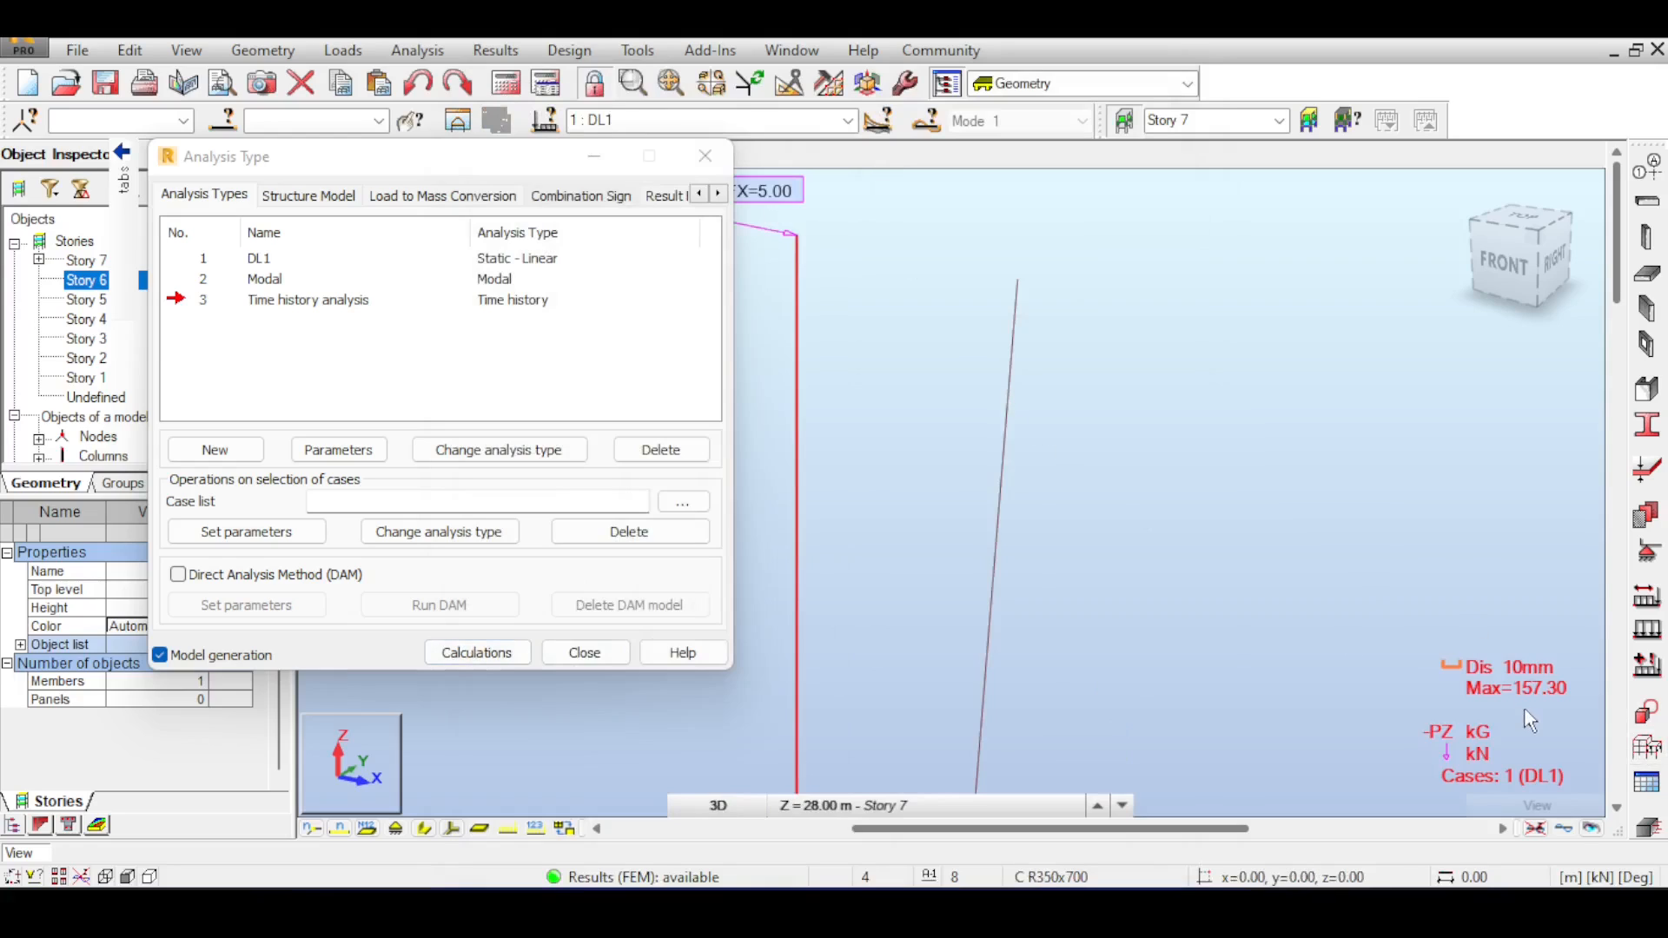
pyautogui.click(865, 125)
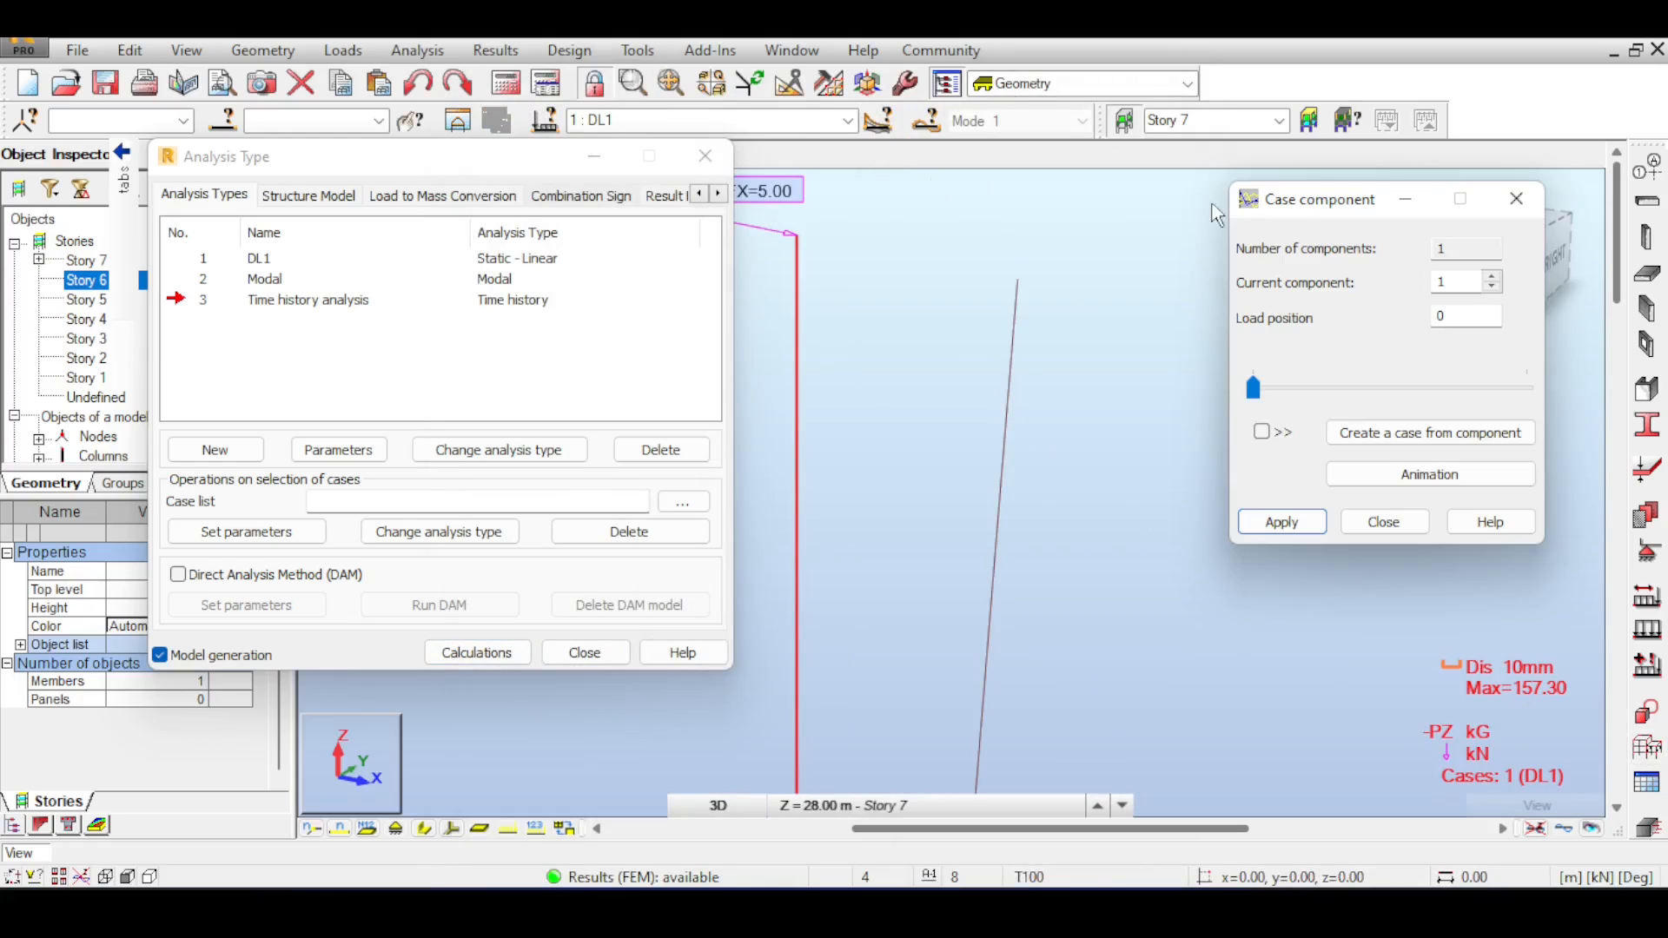
pyautogui.click(1516, 198)
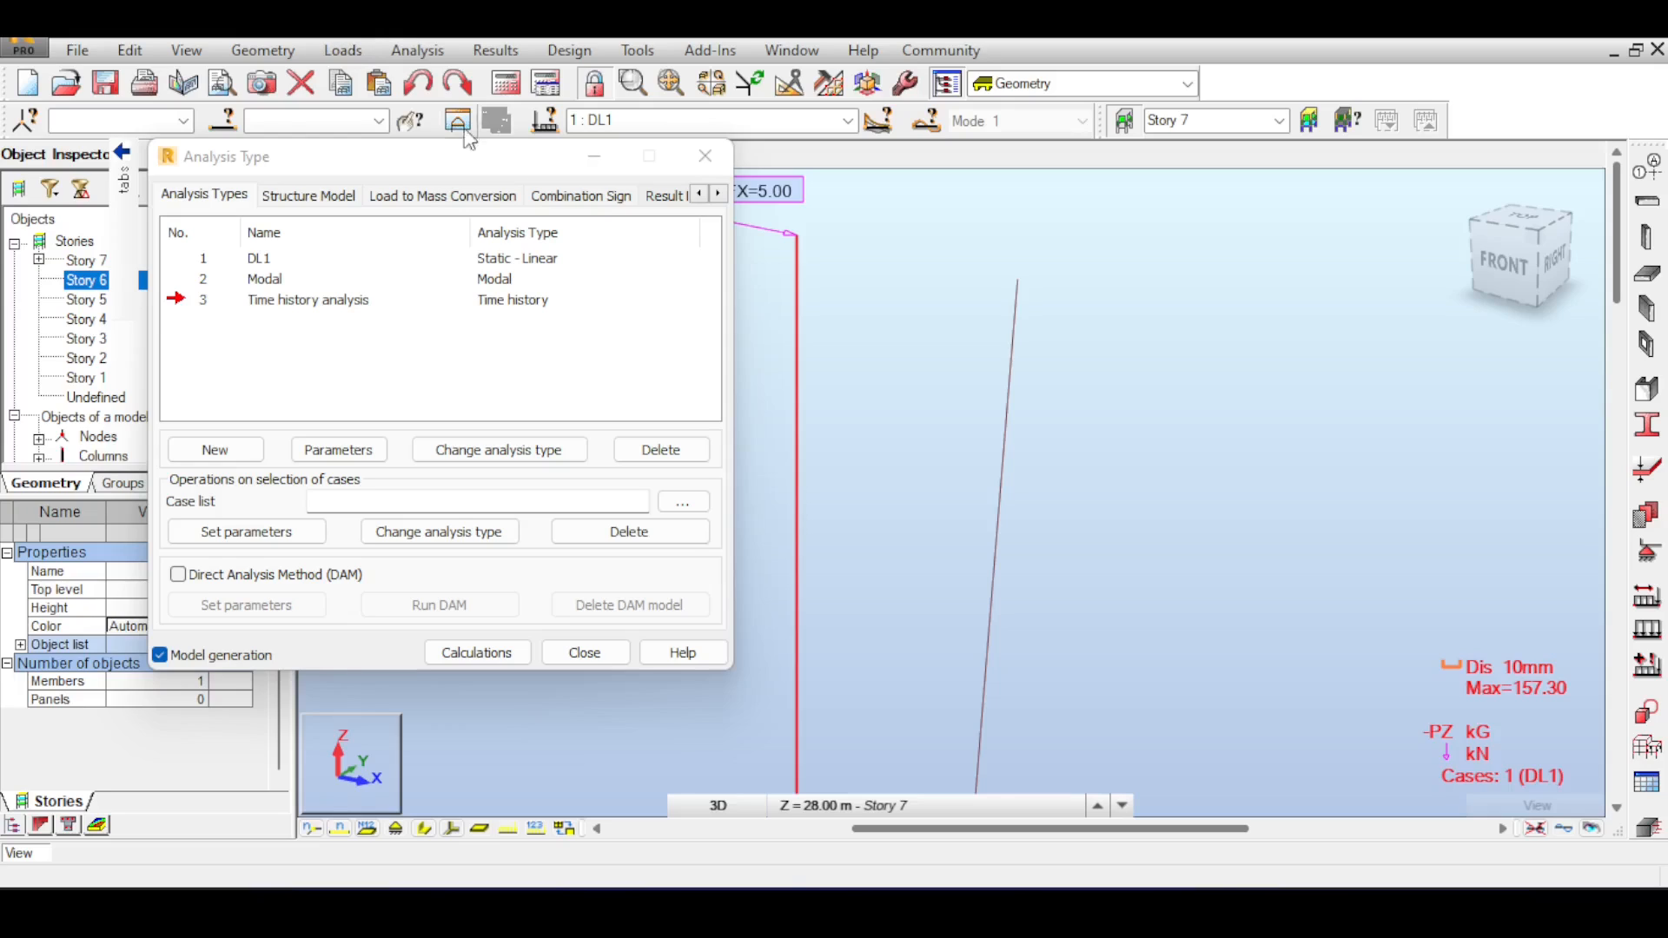
pyautogui.click(473, 653)
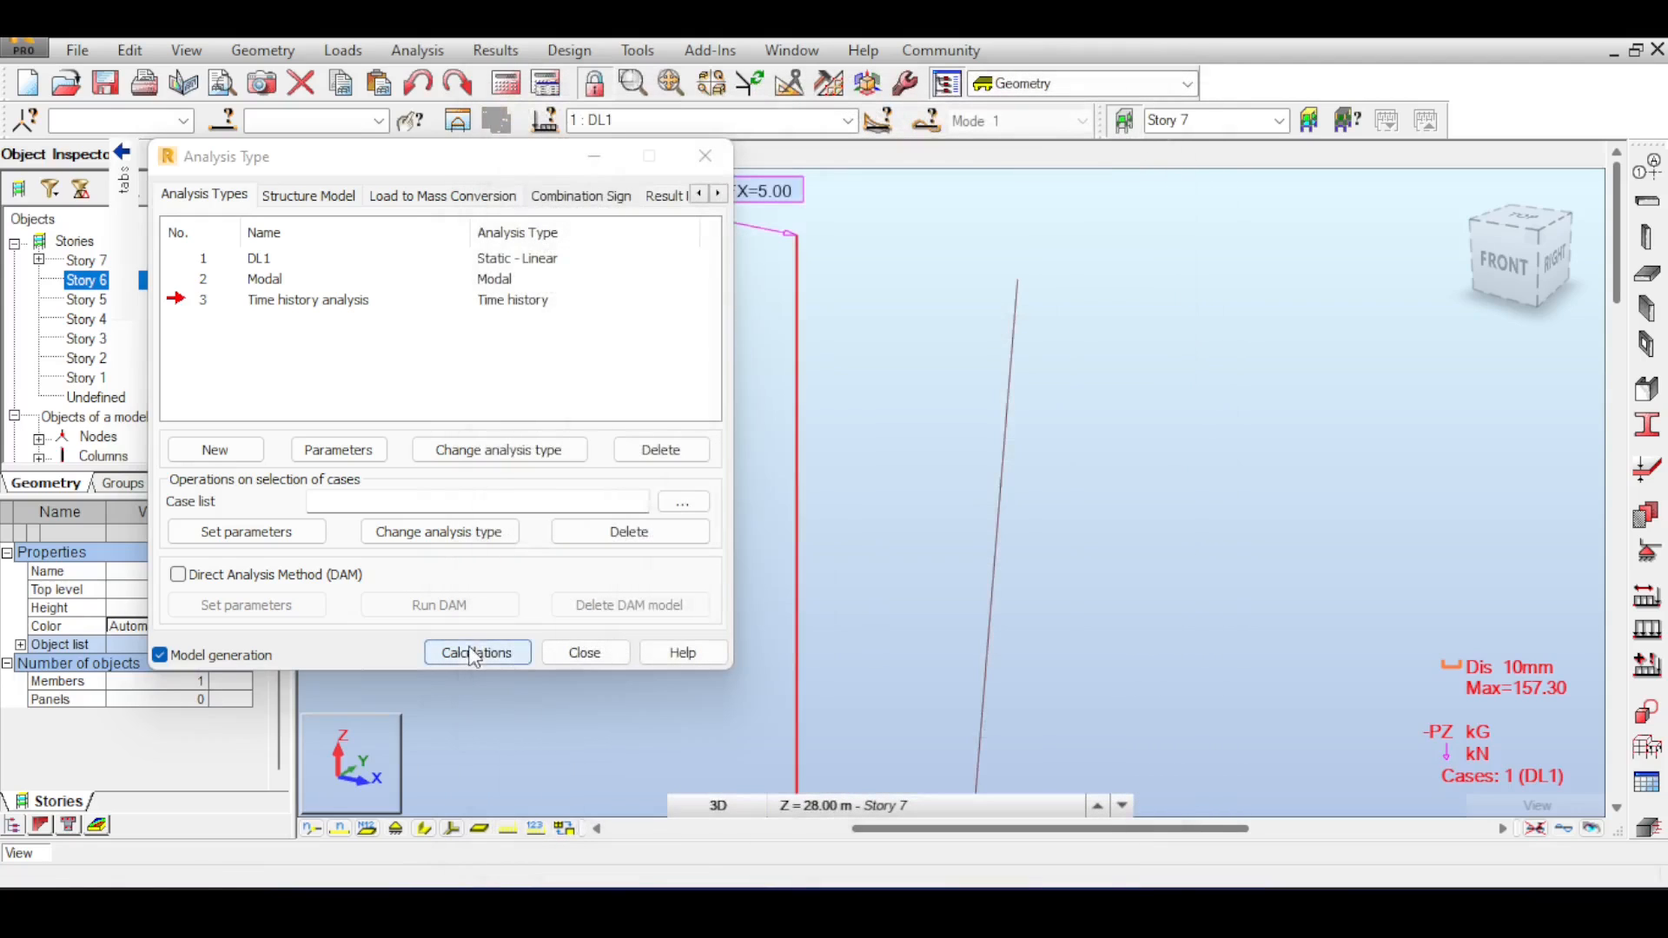
pyautogui.click(718, 167)
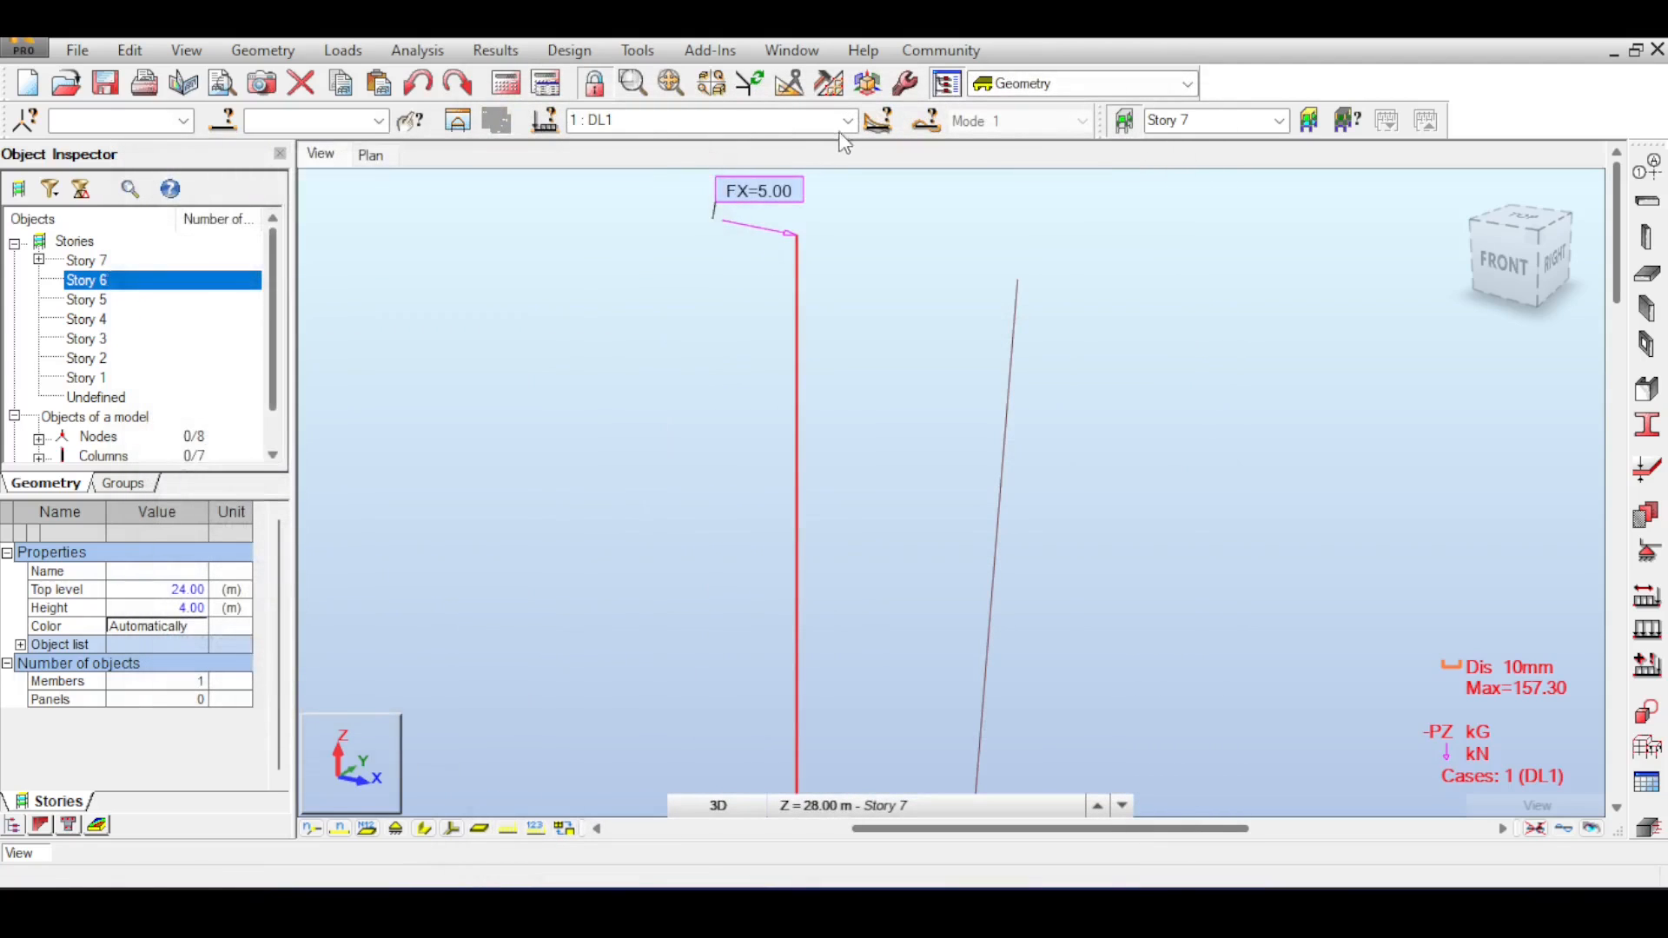
# Display the Time history analysis case and scrub through its time components to inspect the column's displacement.
pyautogui.click(847, 123)
pyautogui.click(825, 175)
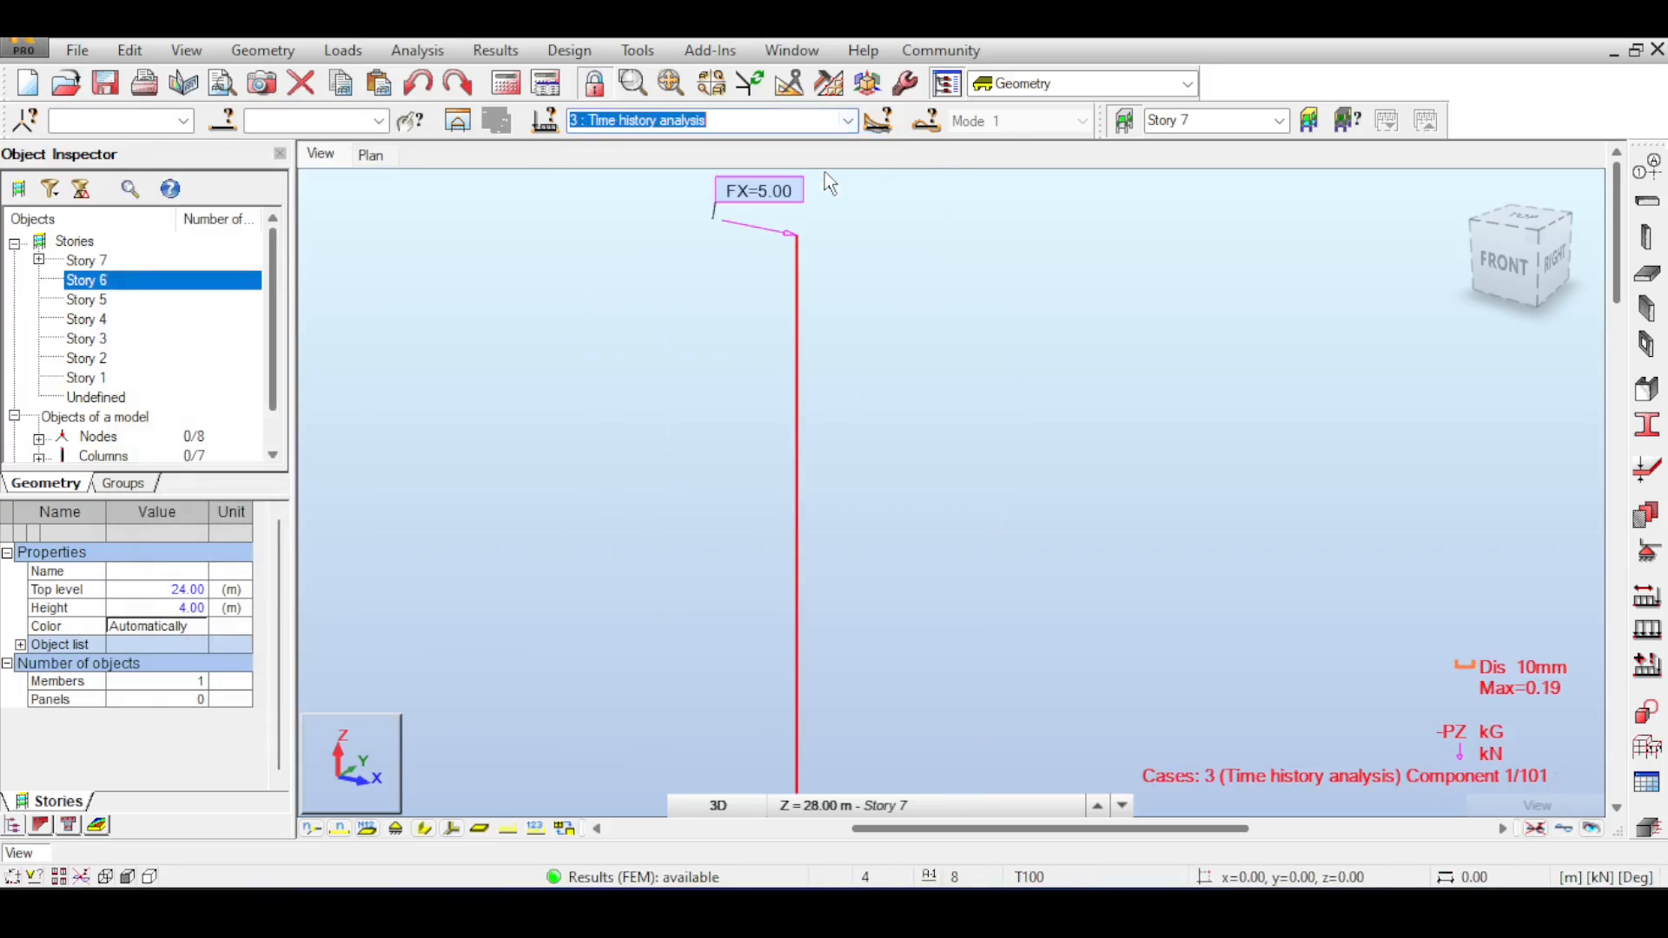
pyautogui.click(926, 121)
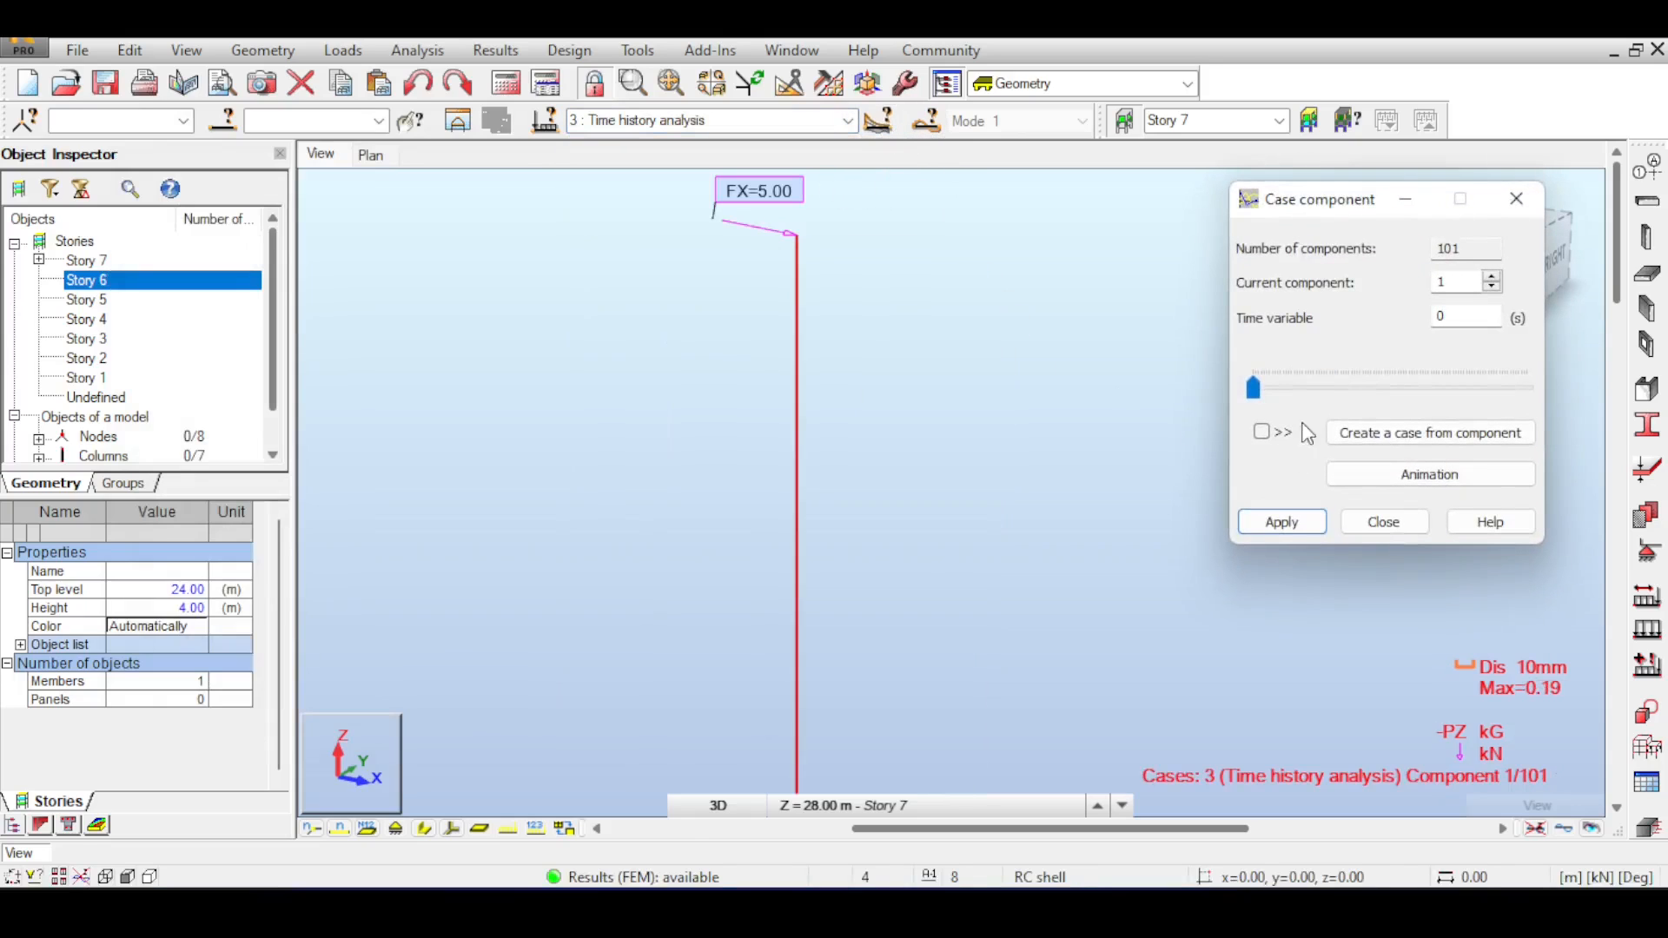
pyautogui.moveTo(1270, 388); pyautogui.dragTo(1371, 388)
pyautogui.click(1388, 377)
pyautogui.click(1388, 377)
pyautogui.click(1380, 381)
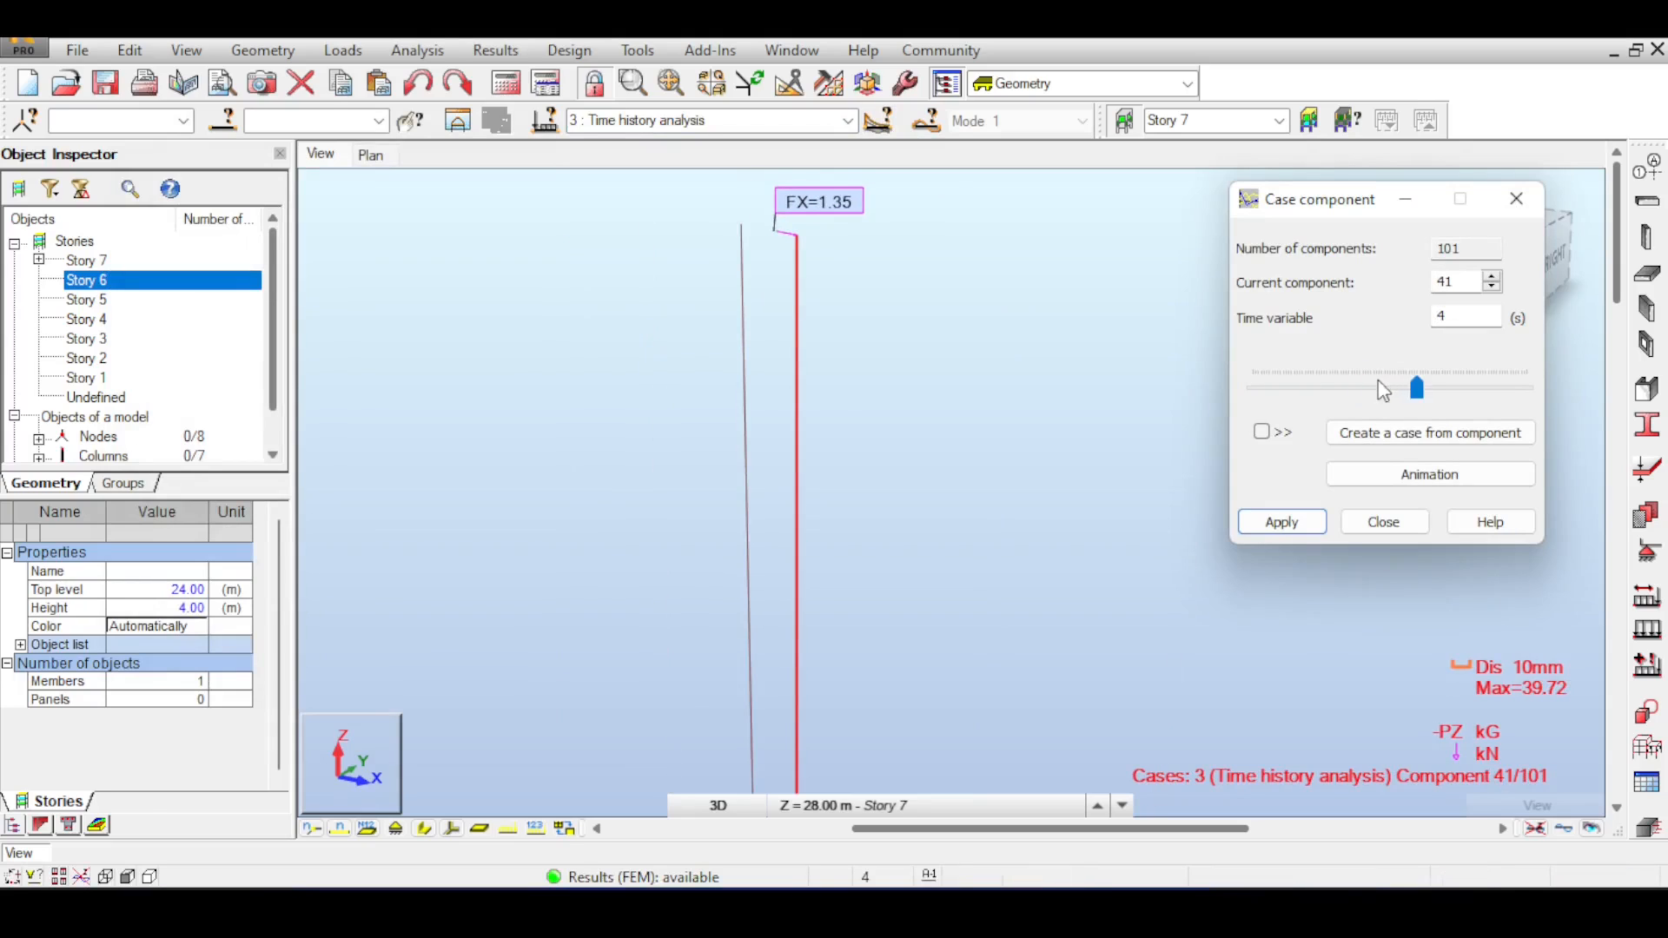
pyautogui.click(1378, 381)
pyautogui.click(1382, 381)
pyautogui.click(1381, 381)
pyautogui.click(1377, 381)
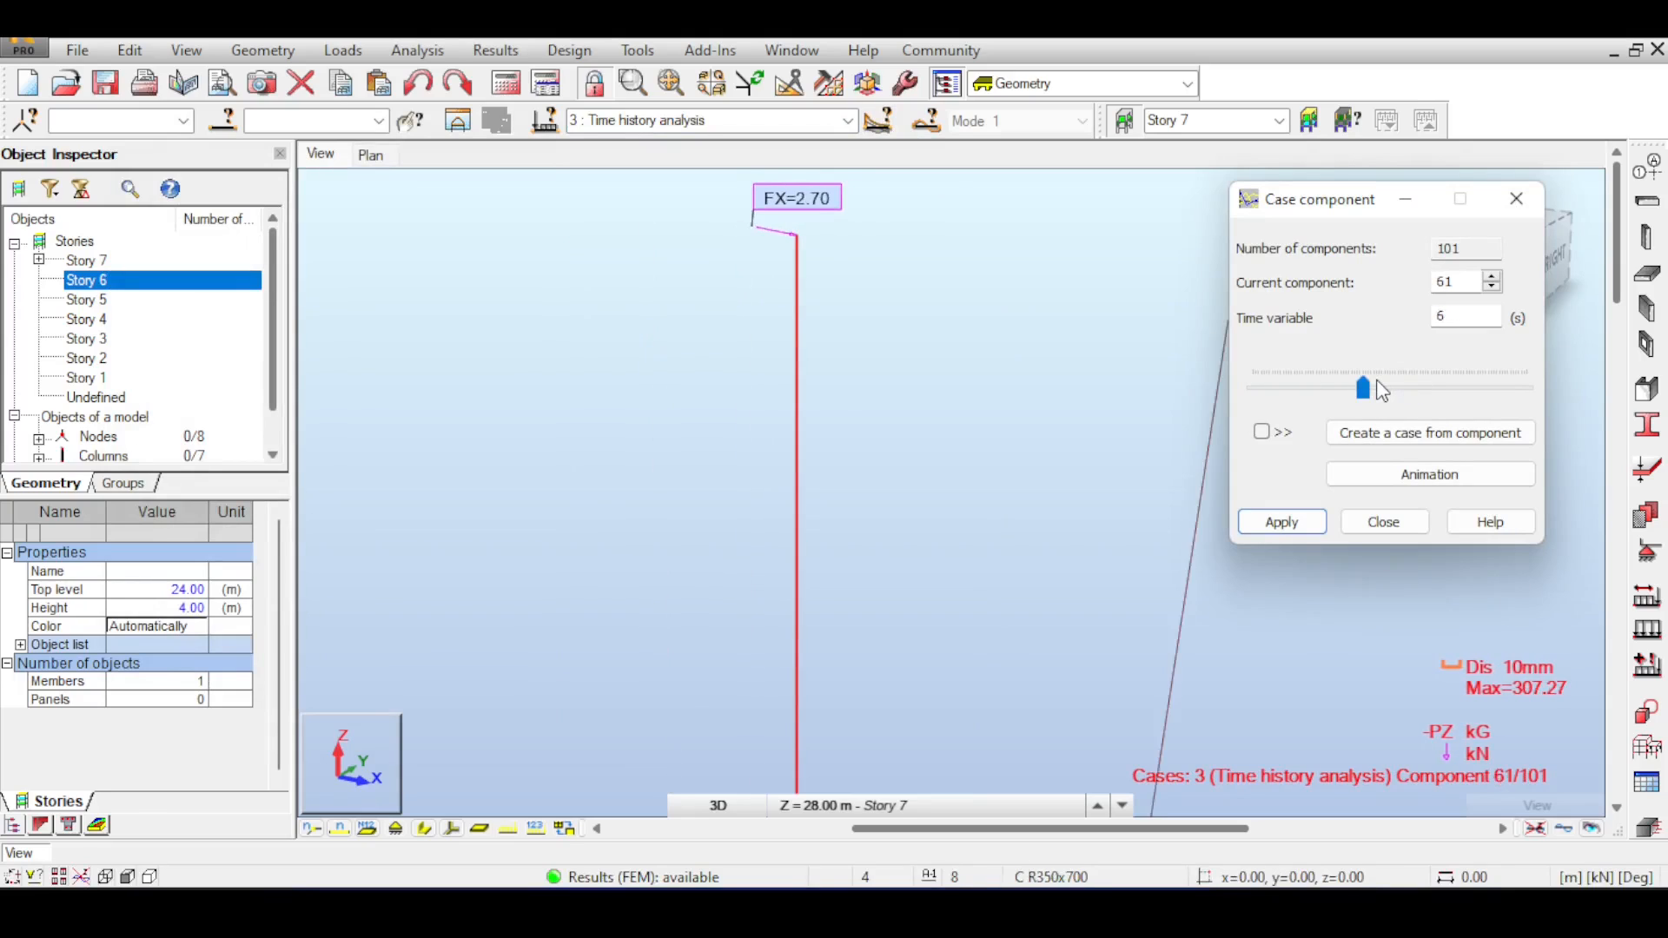
pyautogui.click(1377, 381)
# Animate the Time history analysis deformation over components 1 to 101 and close the case component settings.
pyautogui.click(1429, 474)
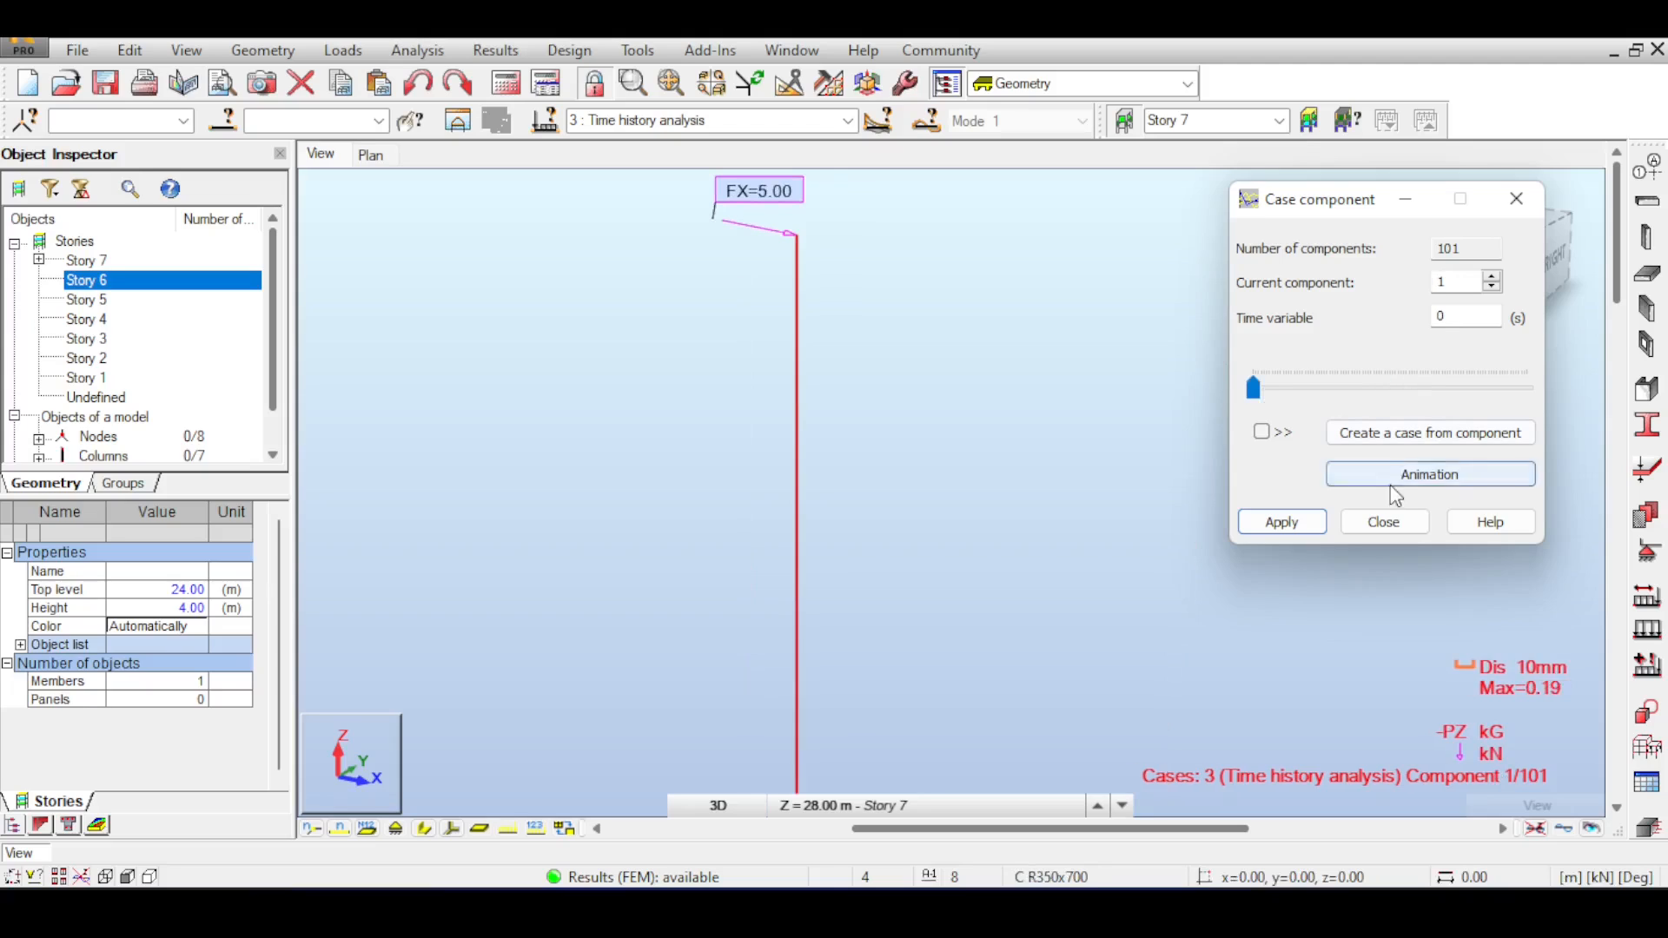
pyautogui.doubleClick(1479, 432)
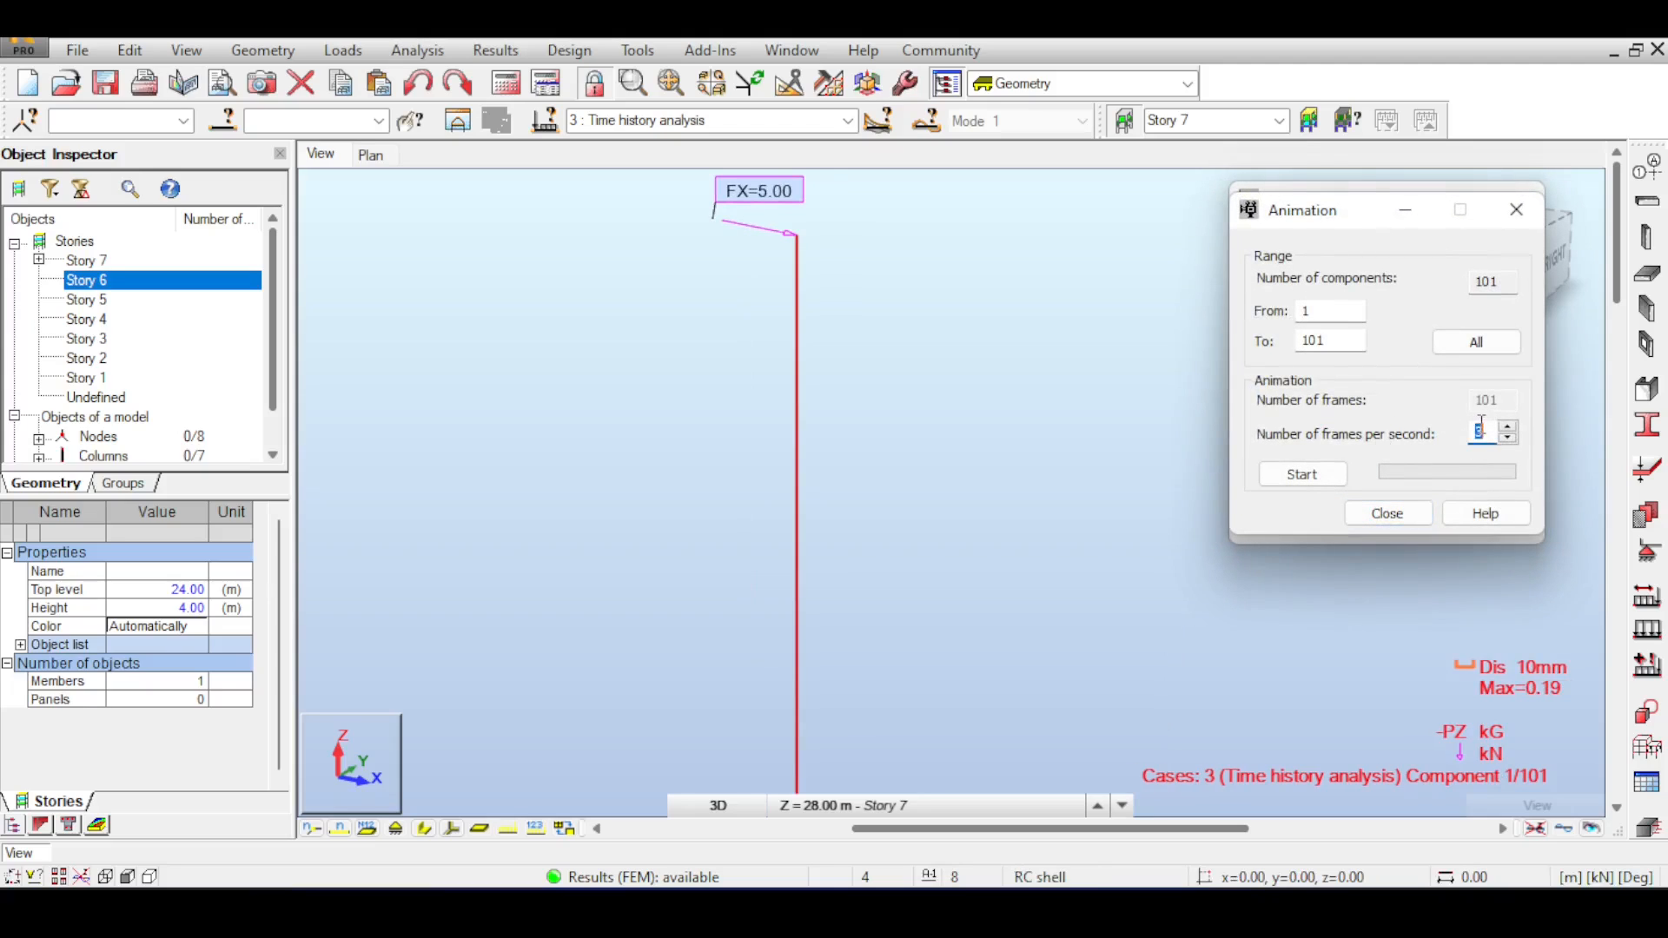
pyautogui.click(1303, 477)
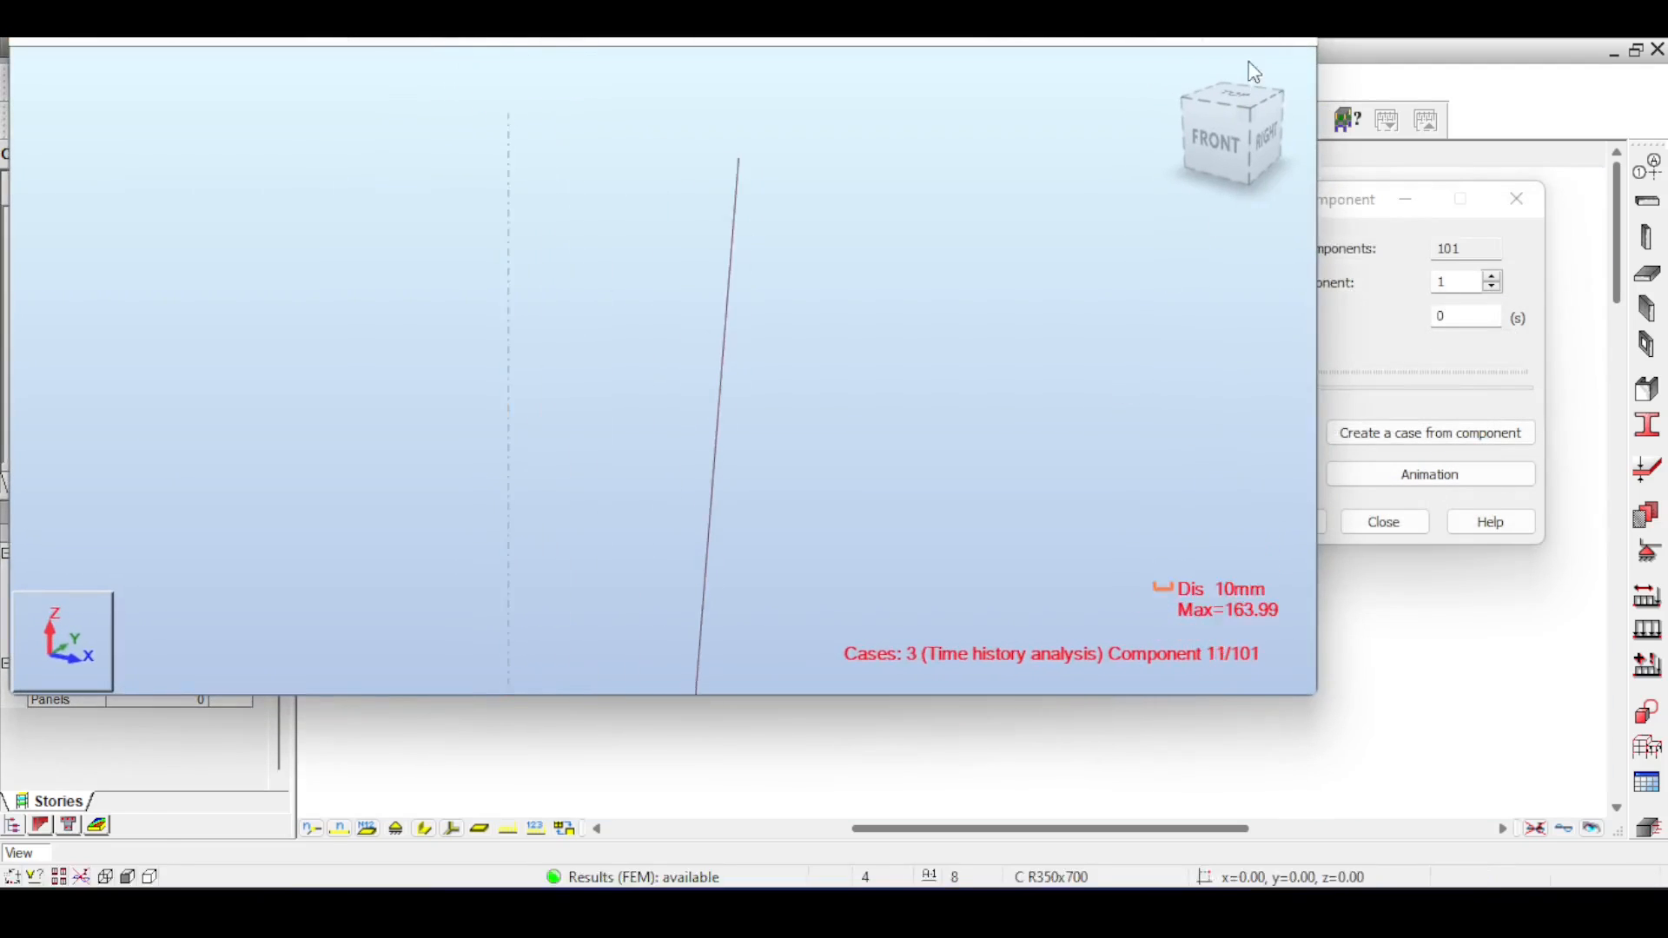
pyautogui.click(1292, 41)
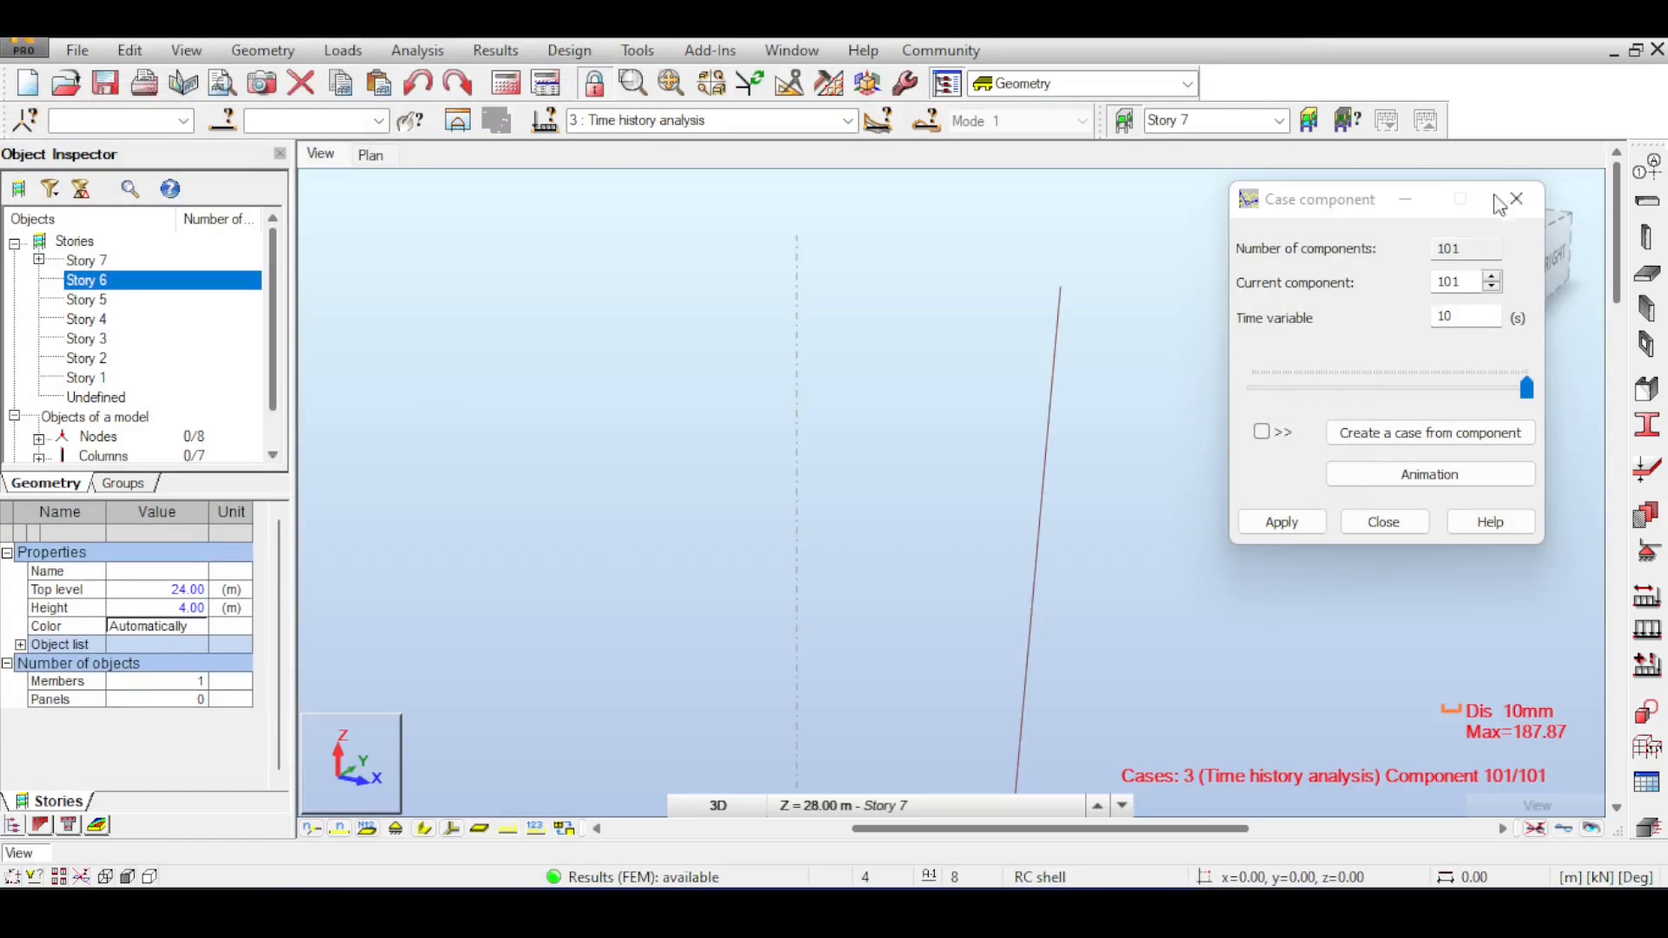
pyautogui.click(1515, 199)
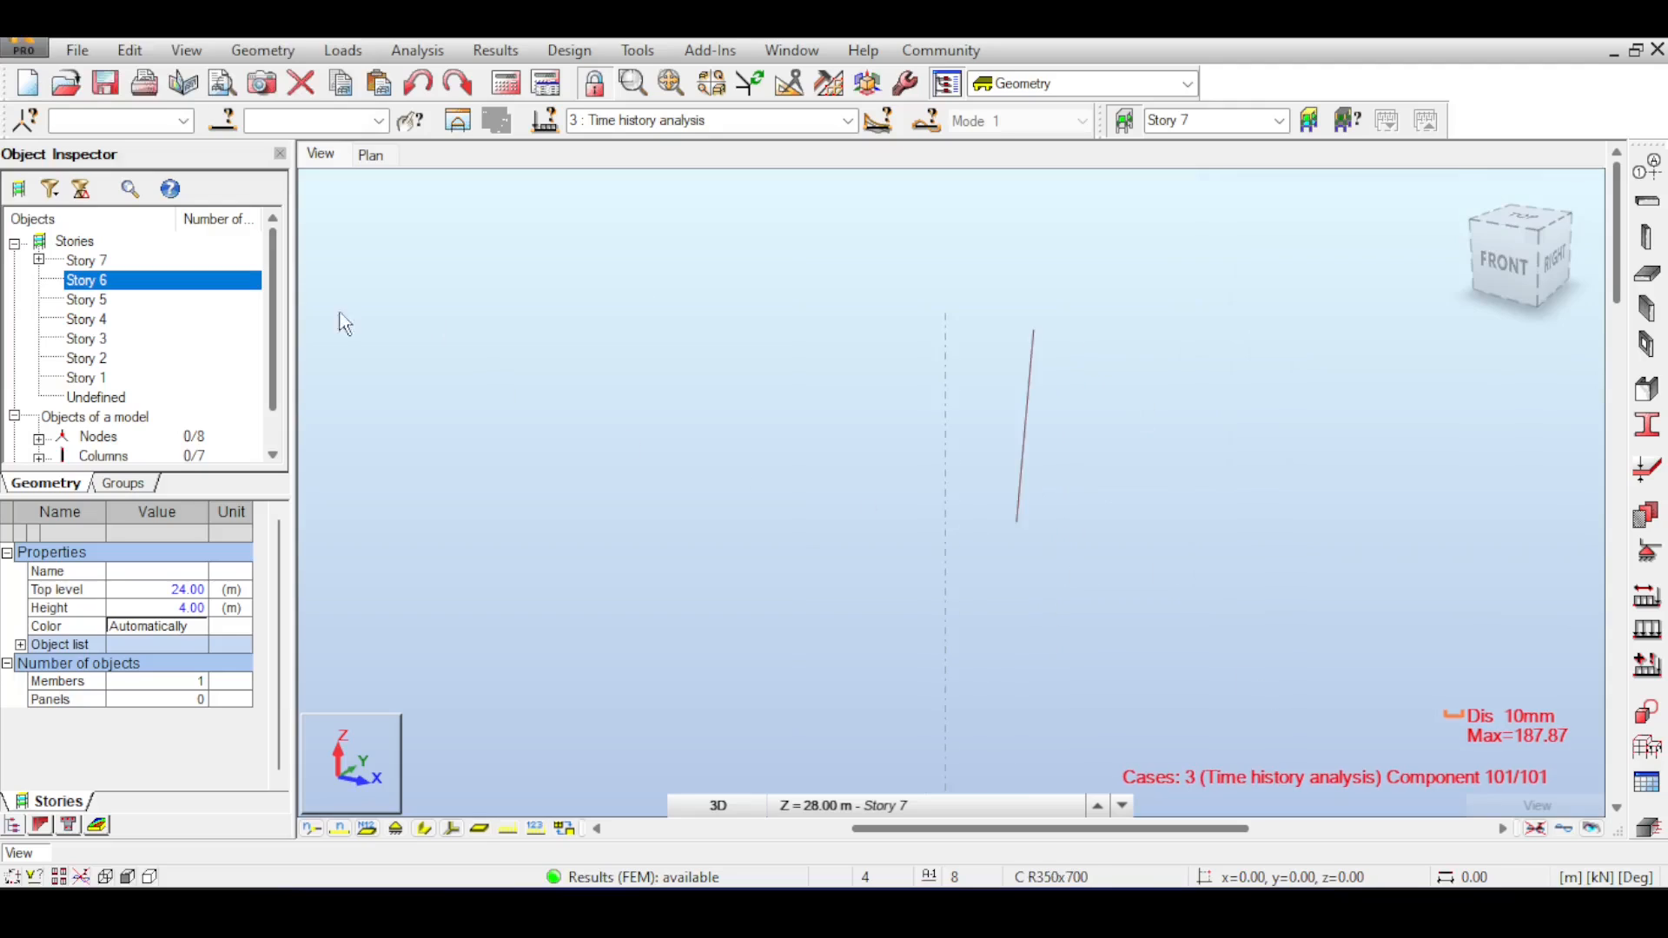
# Turn off the story filter to show the whole column and display mode 2 of the Modal case.
pyautogui.click(1124, 120)
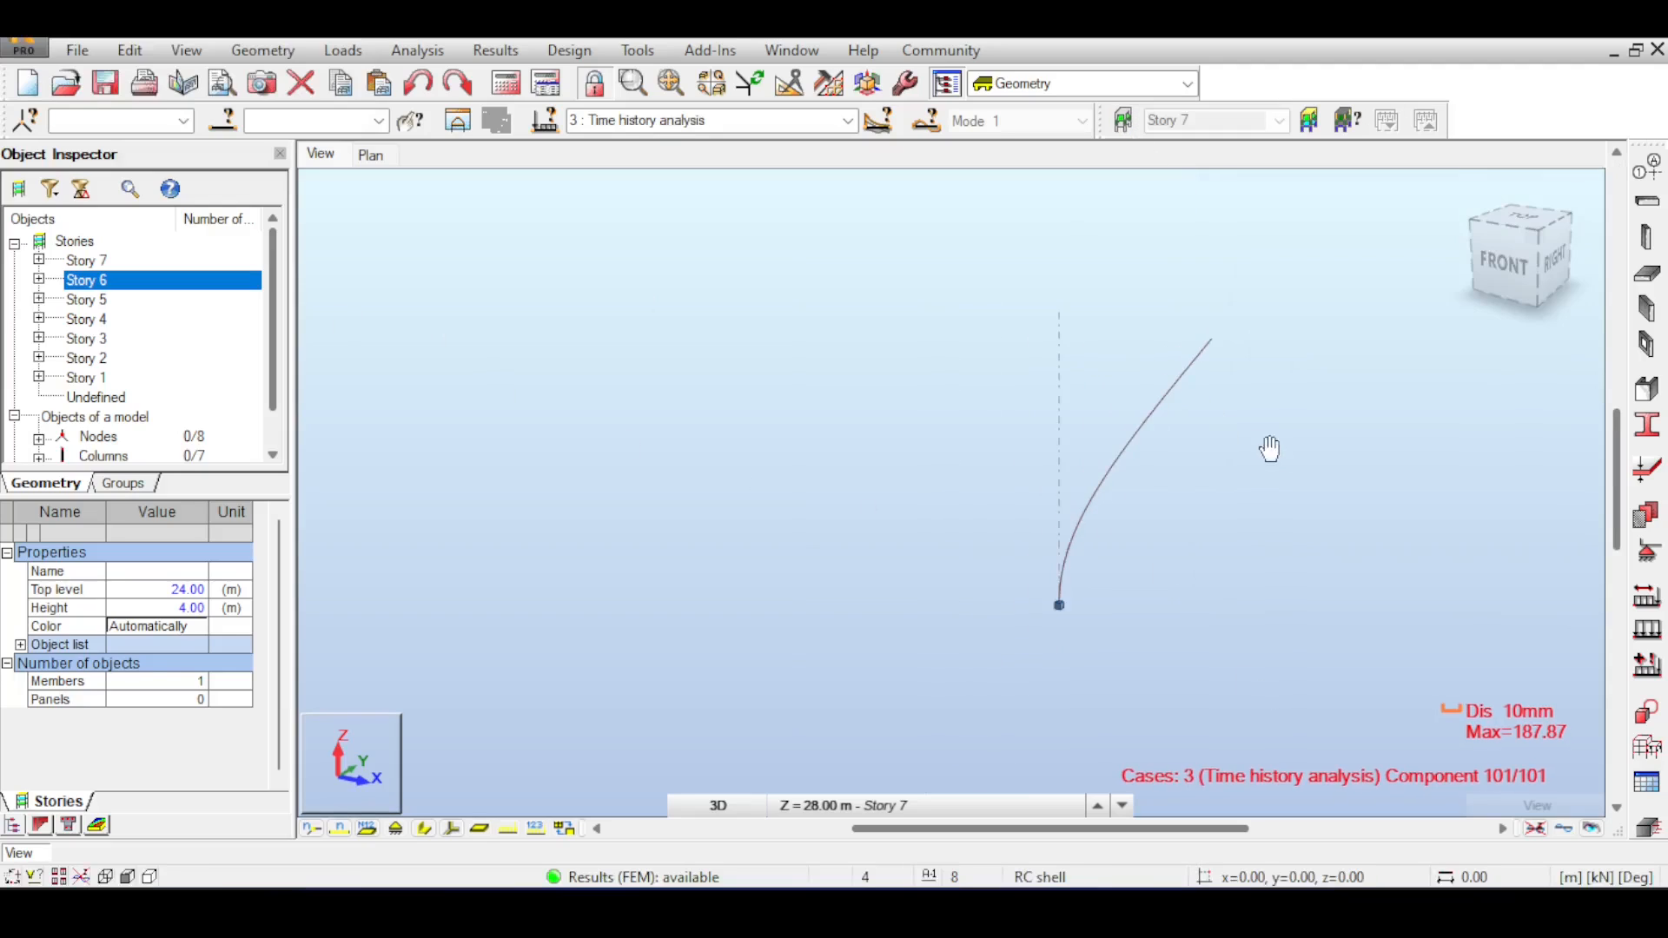
pyautogui.moveTo(1244, 455); pyautogui.dragTo(1199, 441, button='middle')
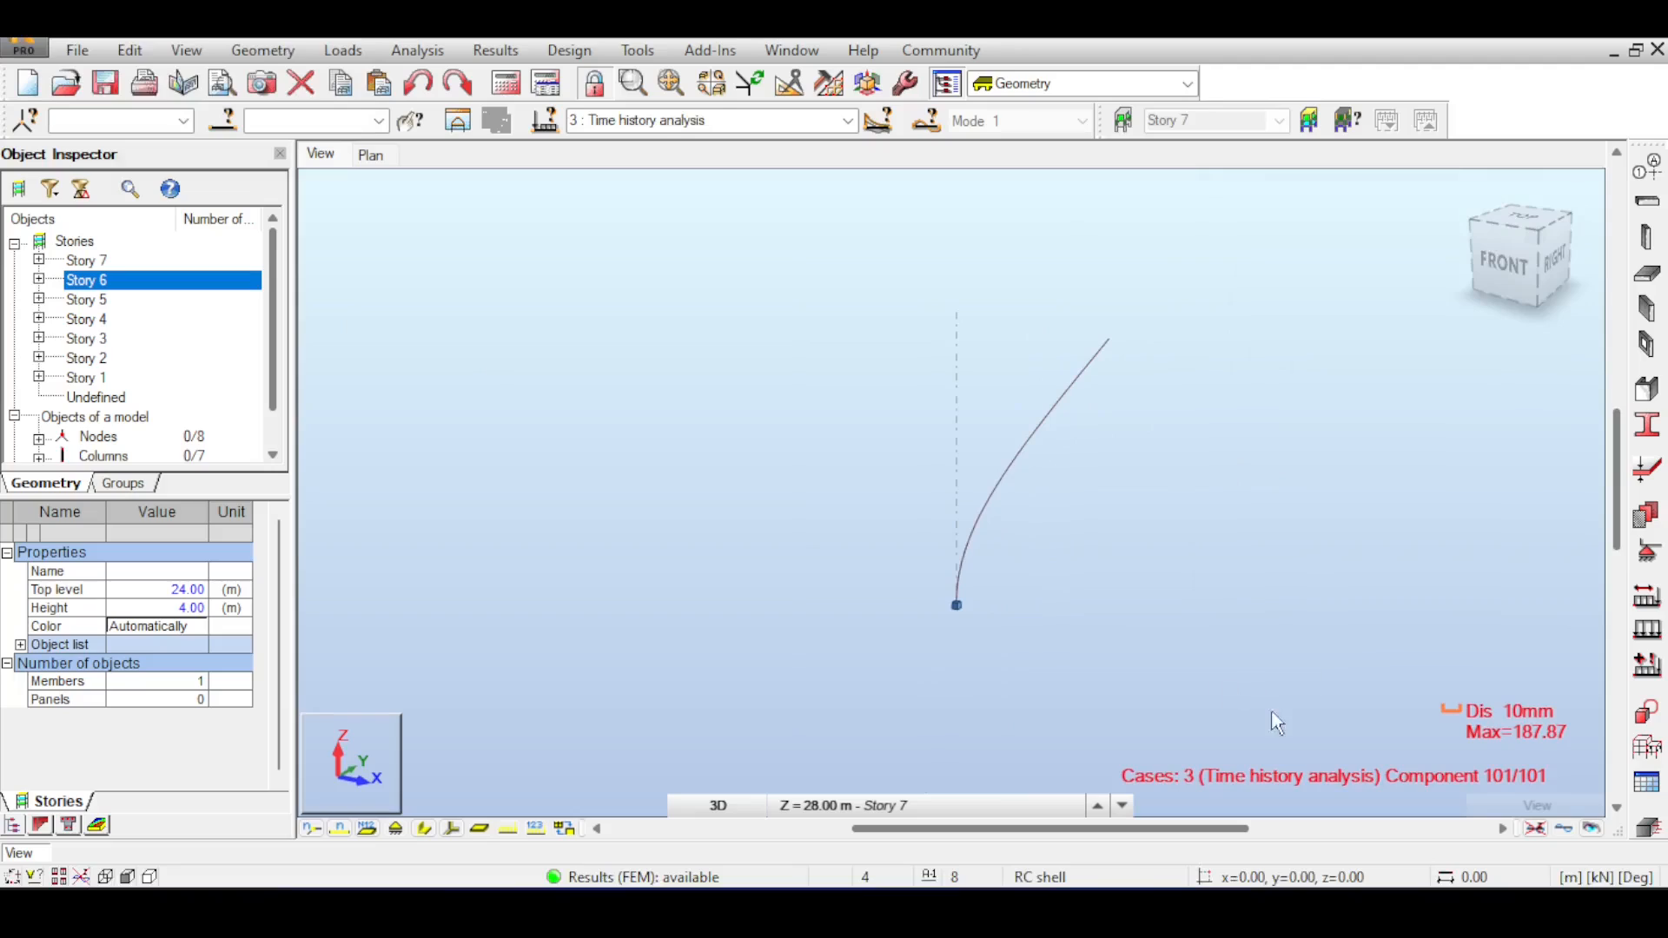
pyautogui.click(852, 124)
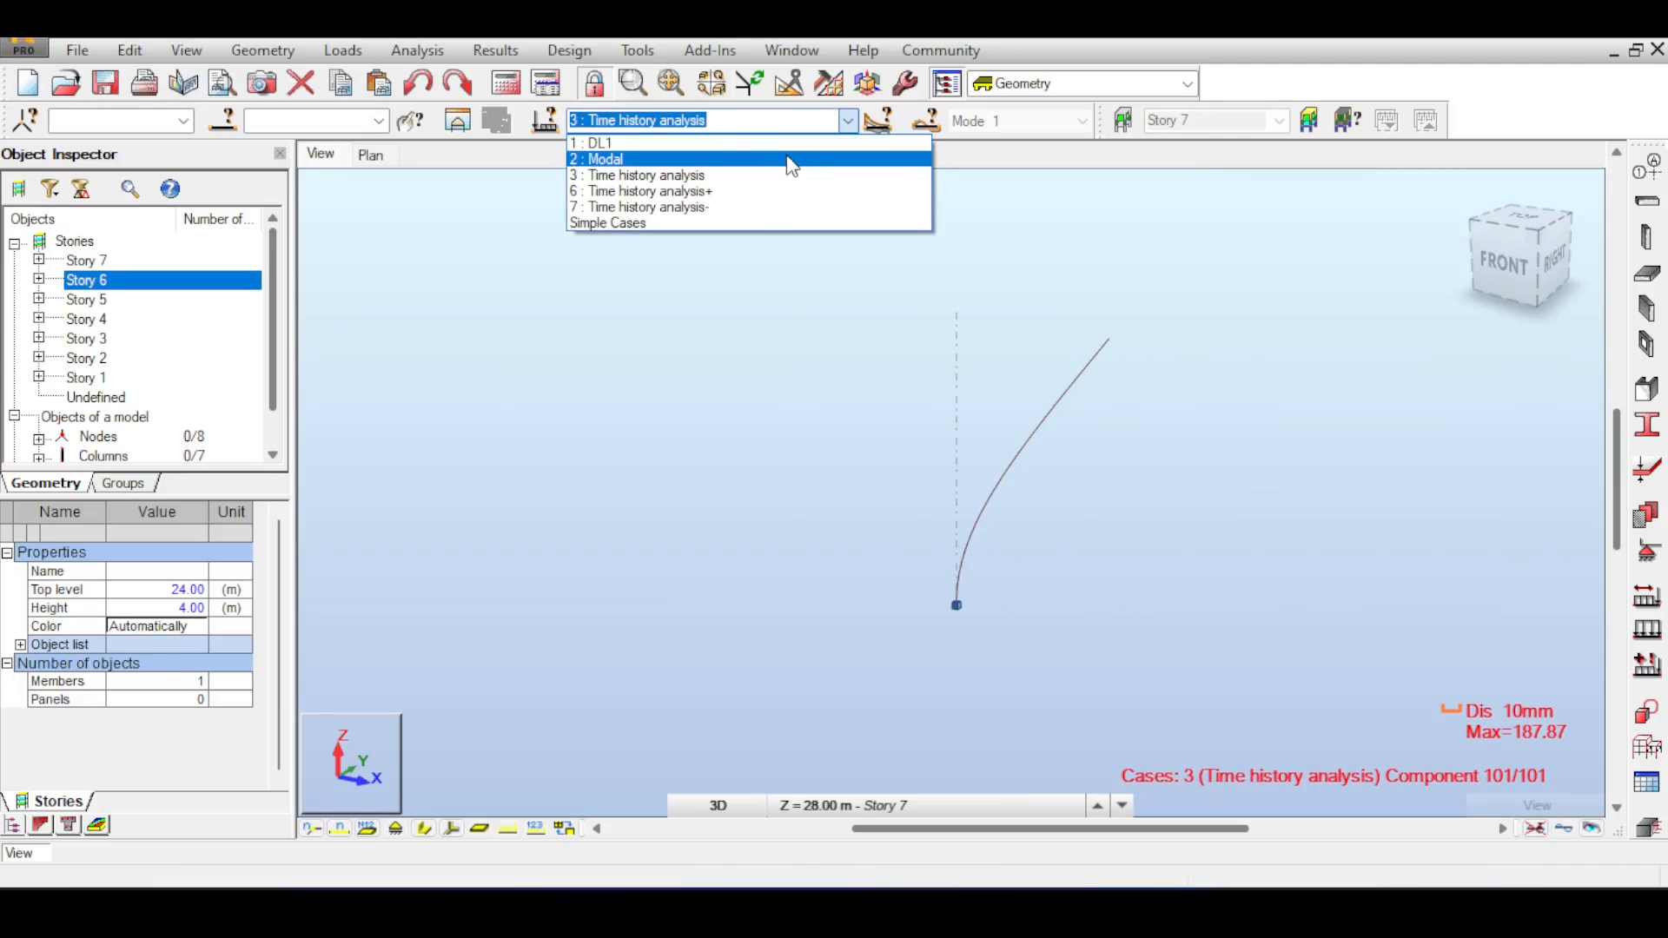
pyautogui.click(790, 159)
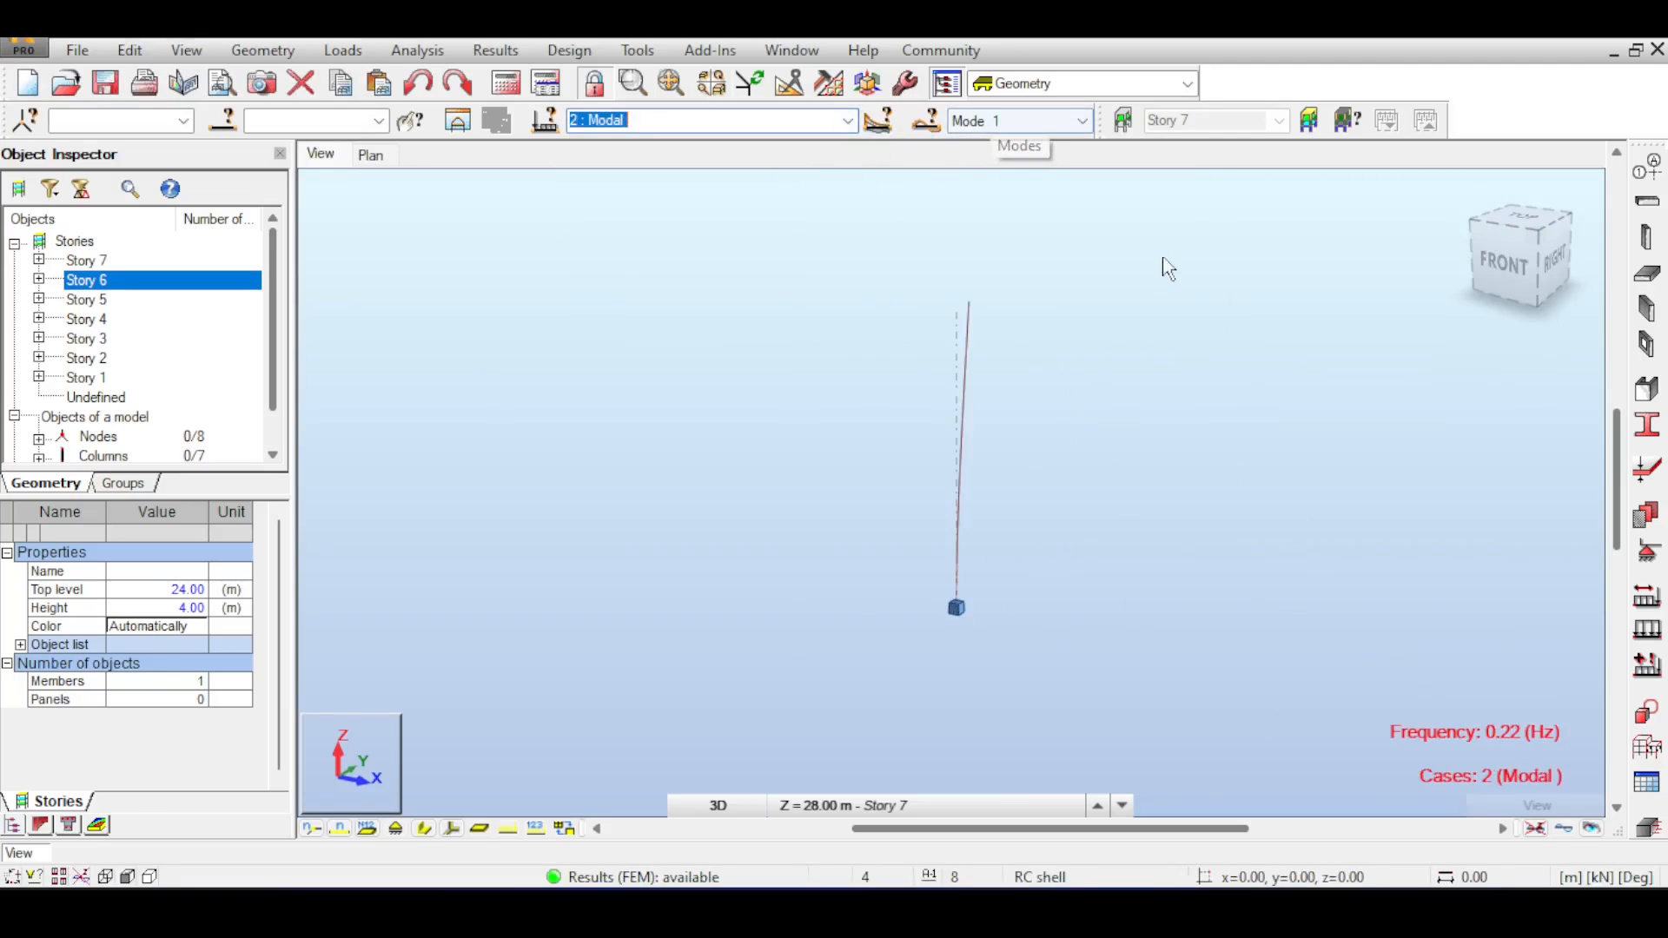
pyautogui.click(1059, 122)
pyautogui.click(1054, 156)
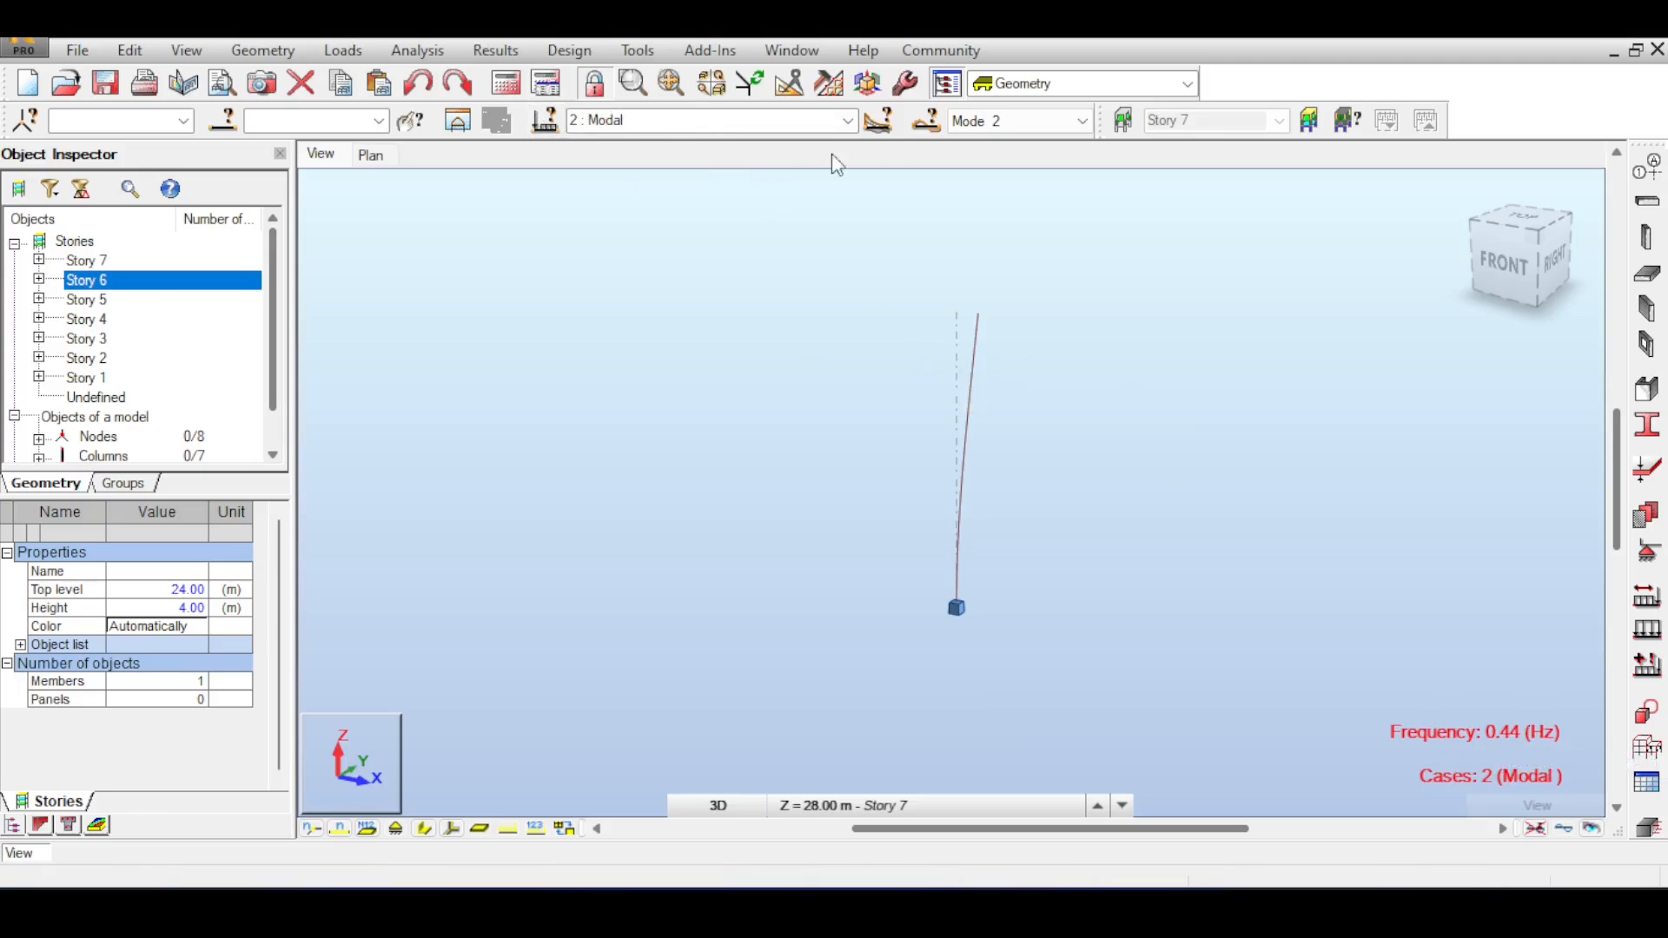
pyautogui.moveTo(818, 316); pyautogui.dragTo(708, 324, button='middle')
pyautogui.scroll(2, 746, 329)
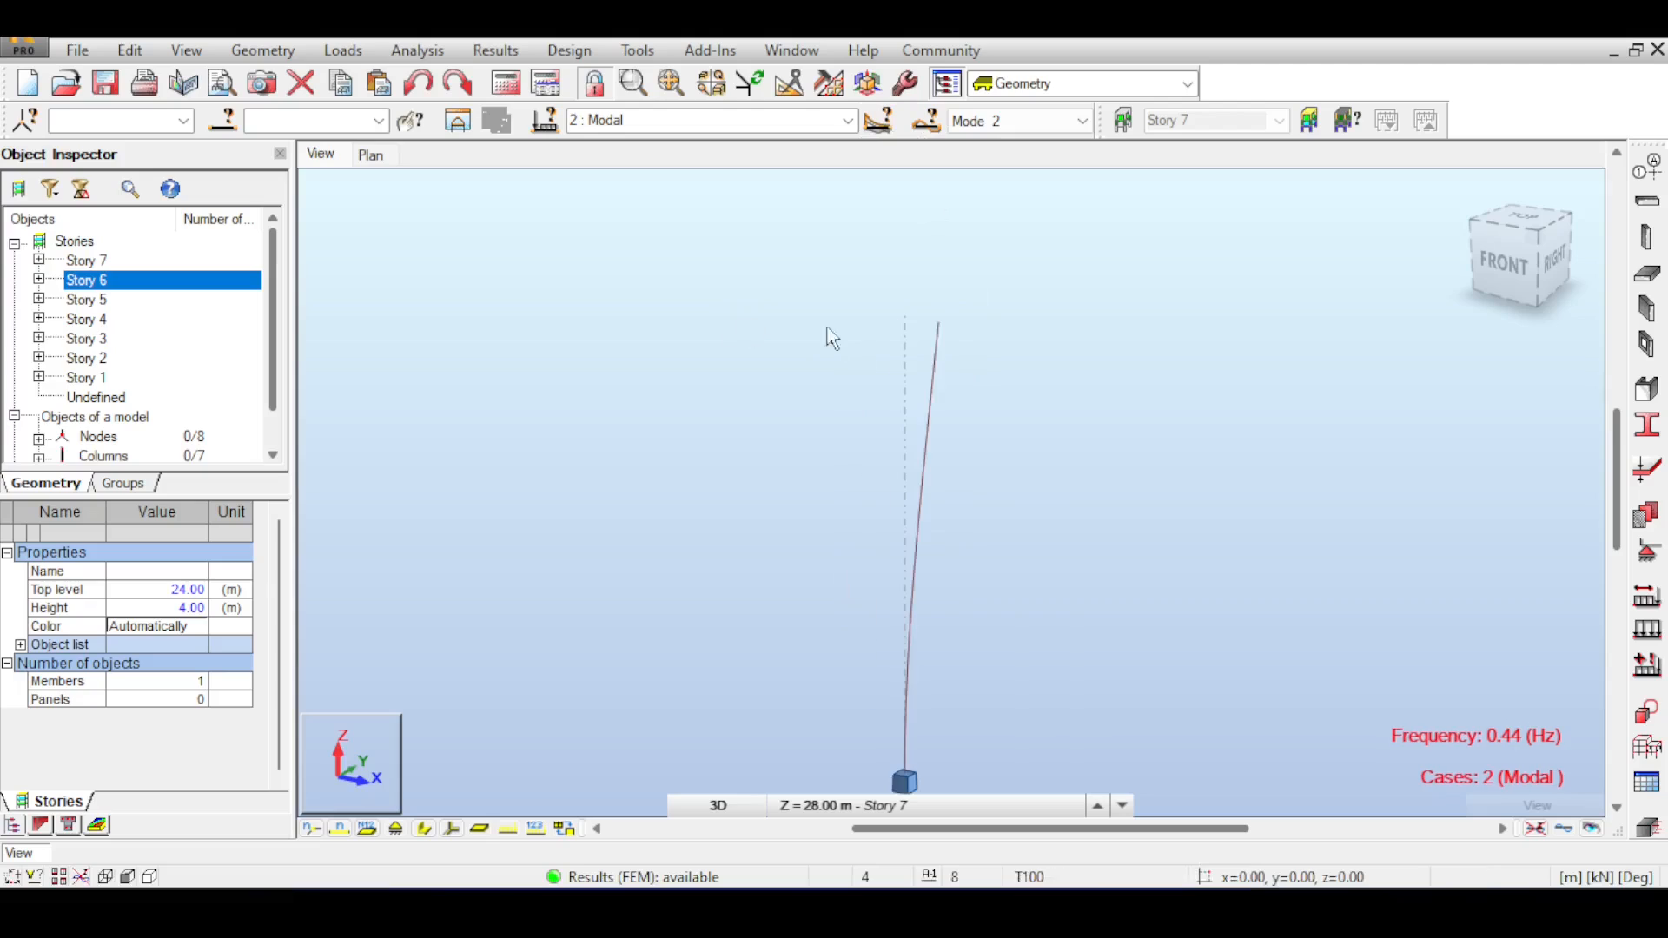
# Compare the maximum displacement of the Time history analysis case with that of static case DL1, ending on the time history case.
pyautogui.click(848, 121)
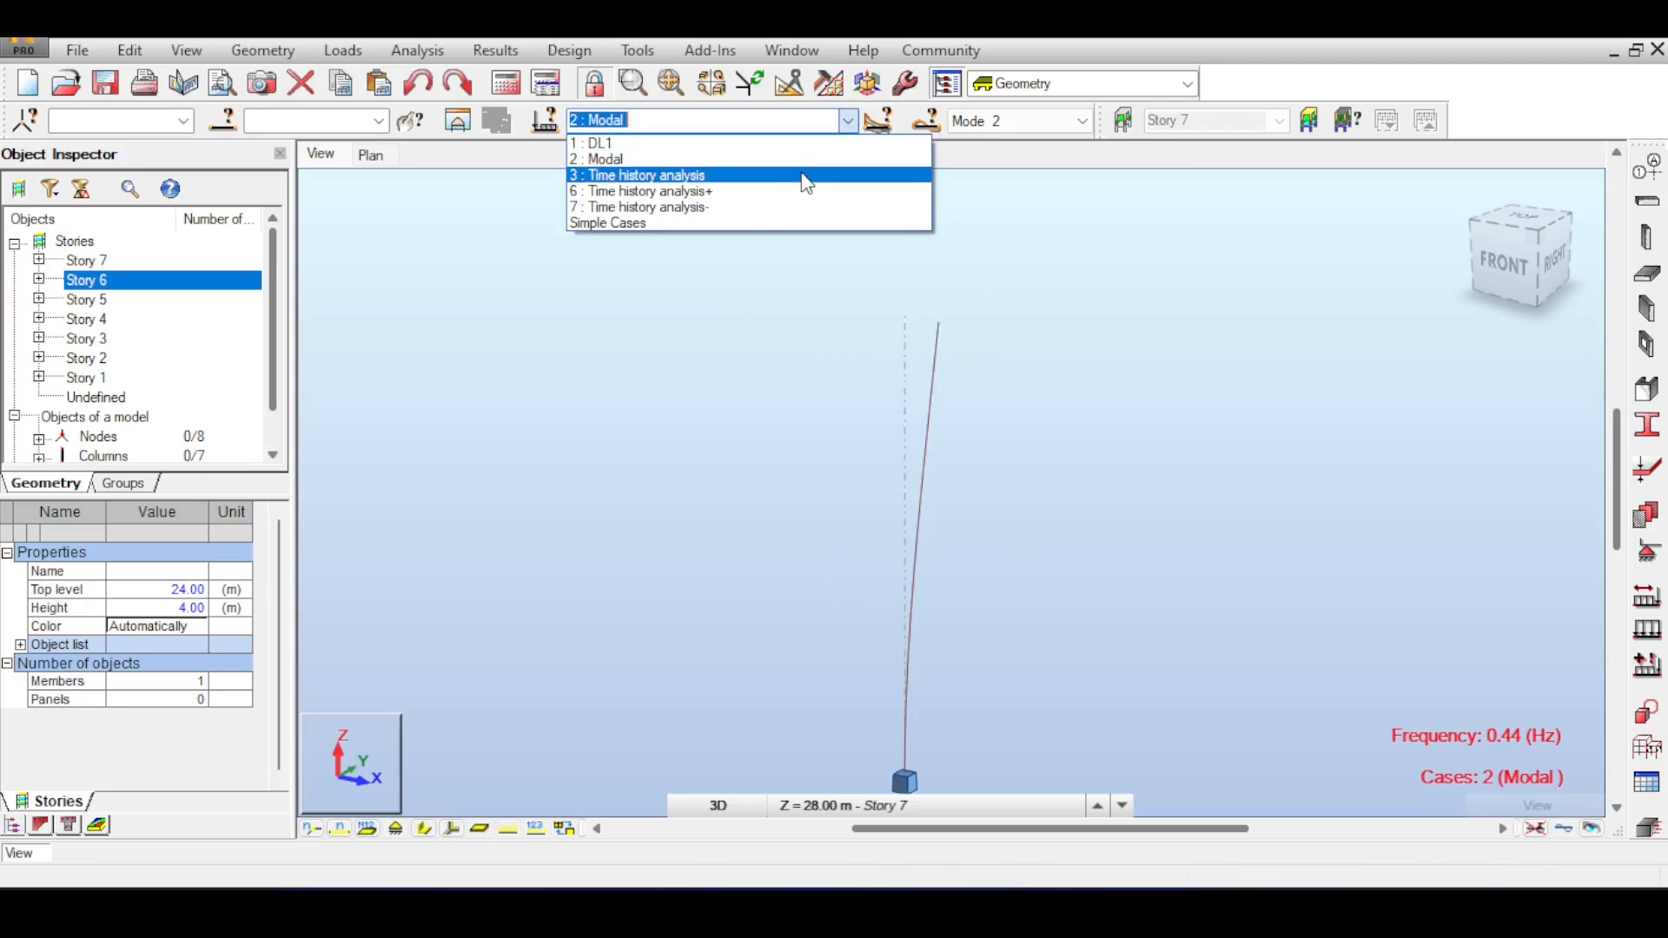
pyautogui.click(805, 176)
pyautogui.click(879, 120)
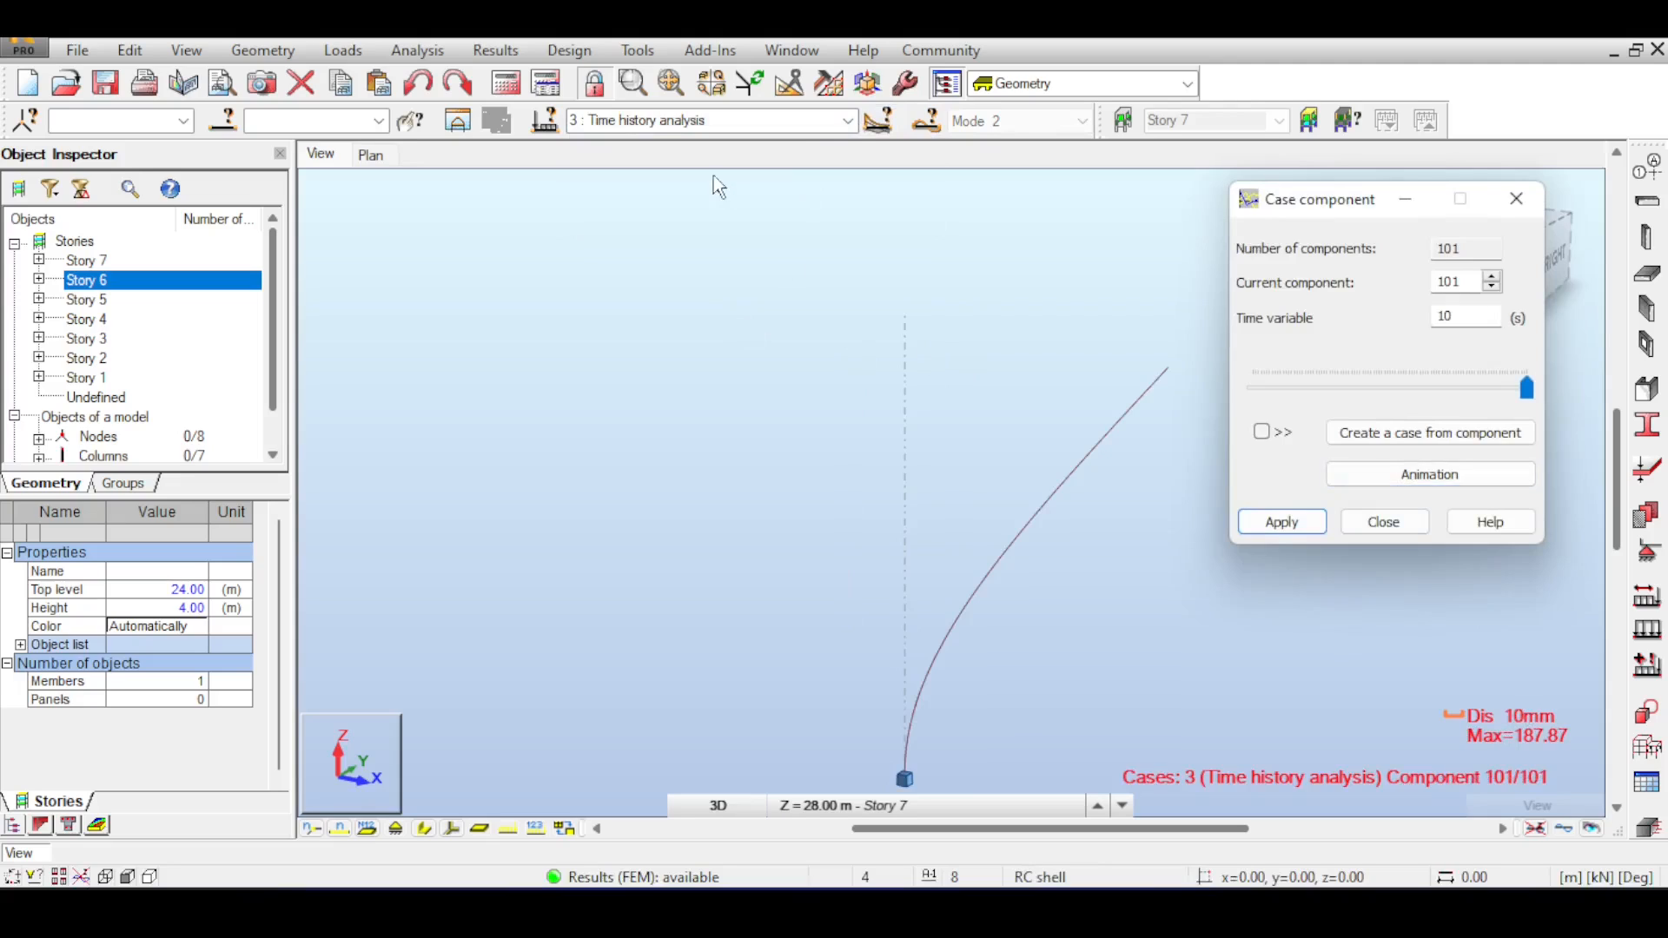
pyautogui.click(848, 121)
pyautogui.click(817, 140)
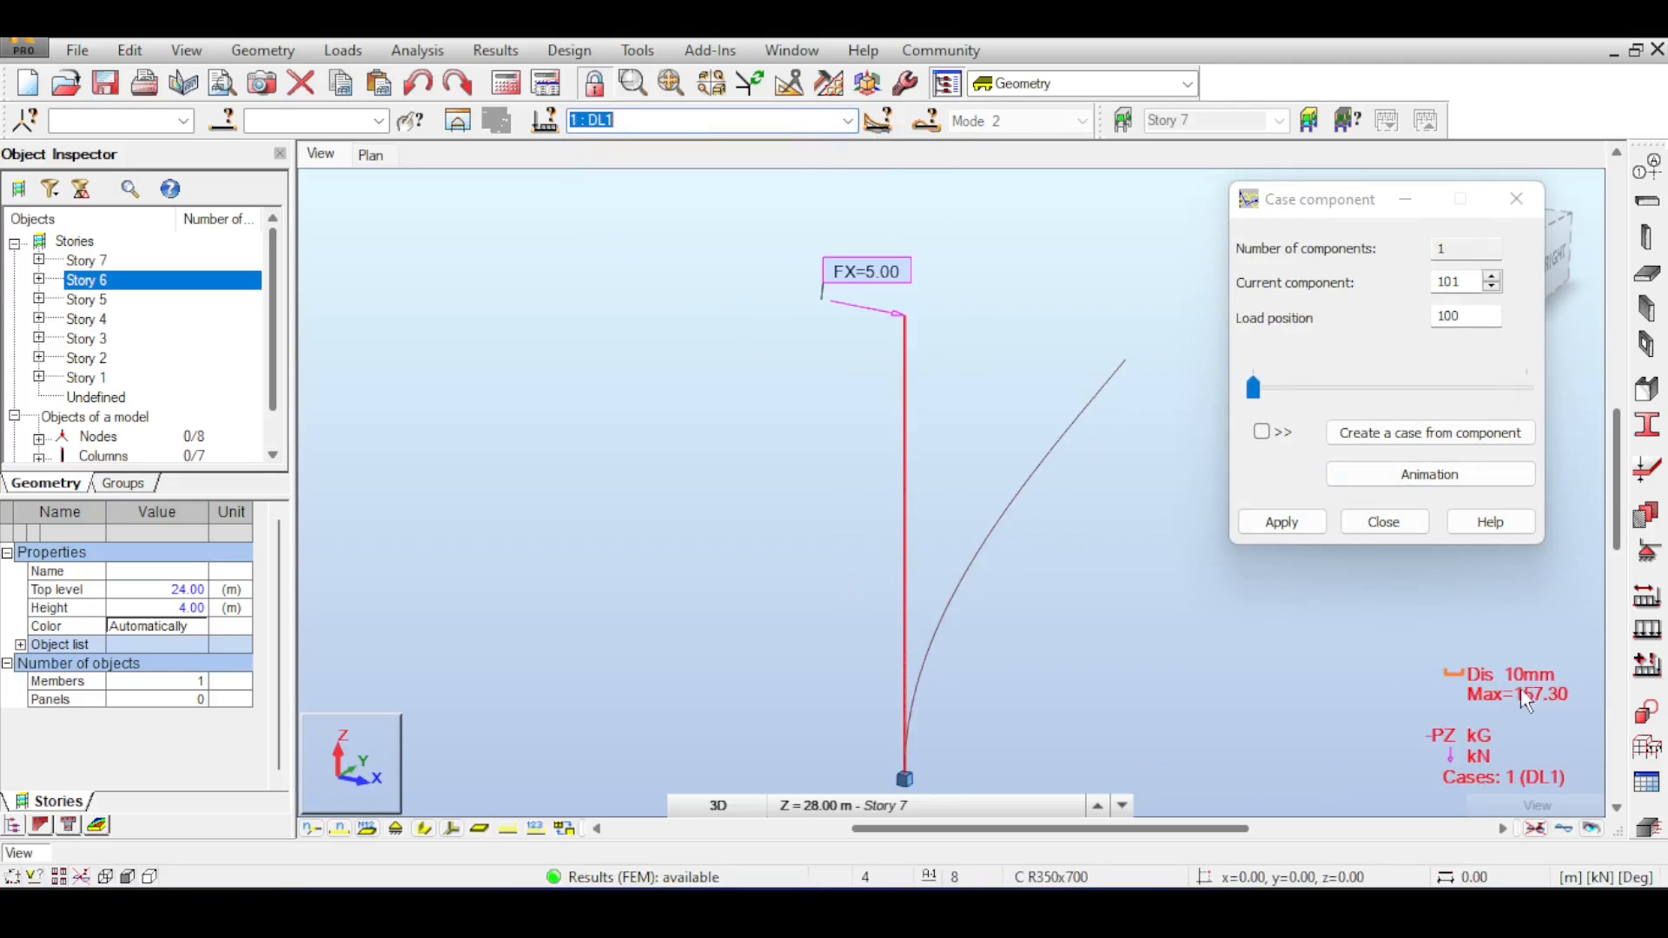
pyautogui.click(847, 128)
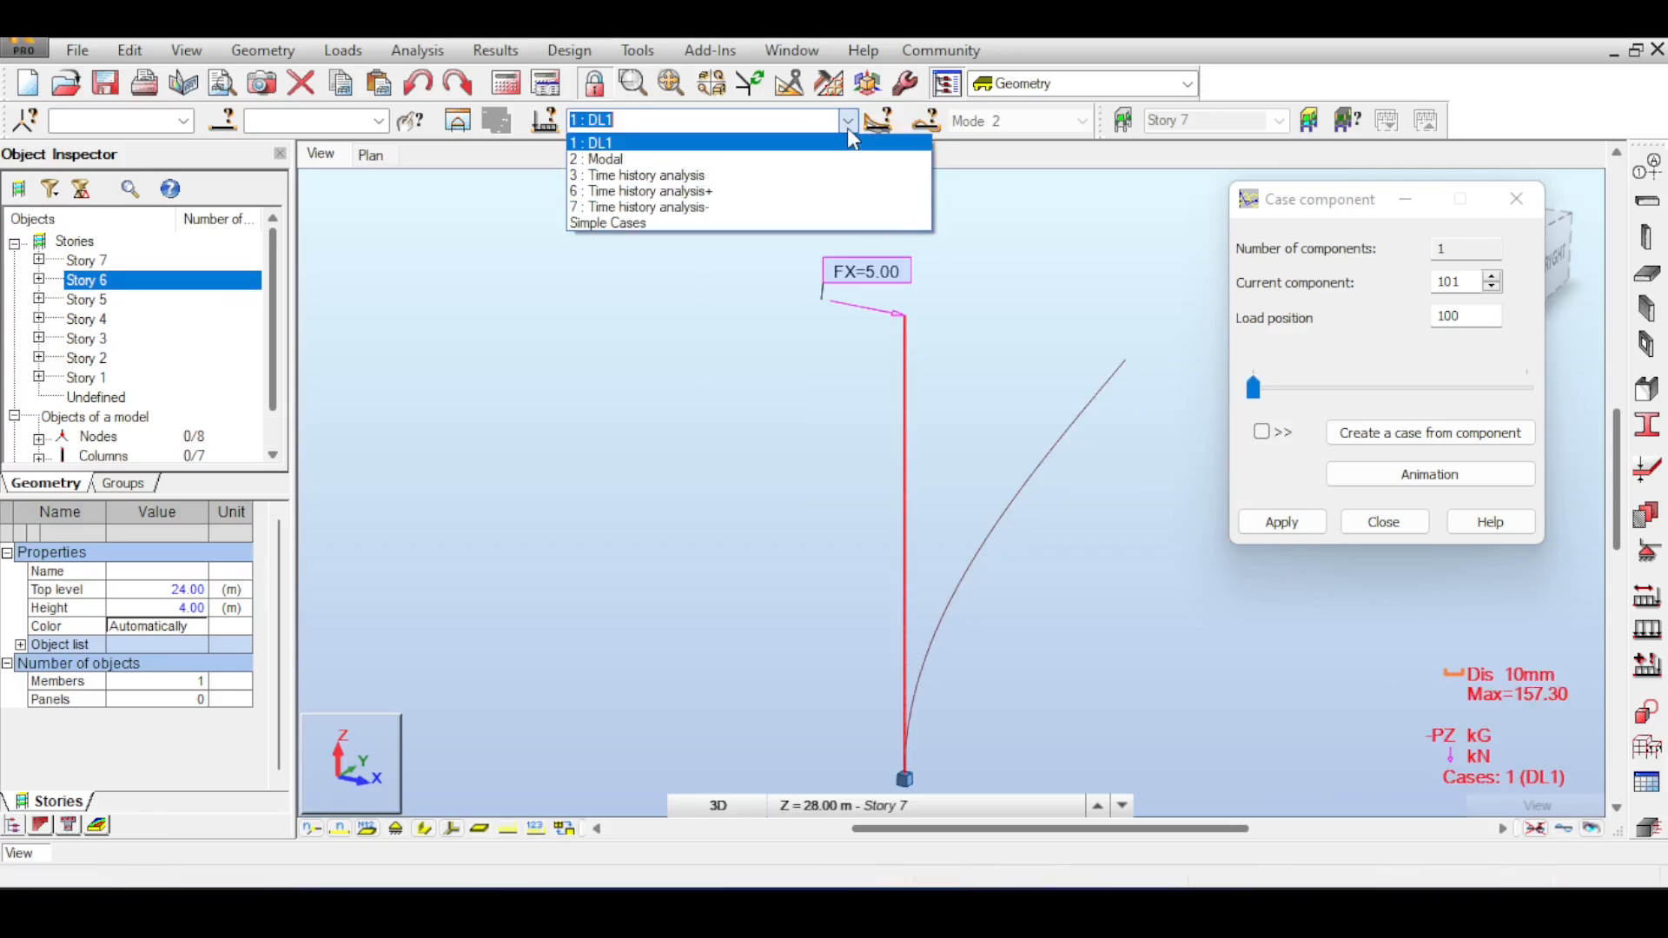
pyautogui.click(819, 176)
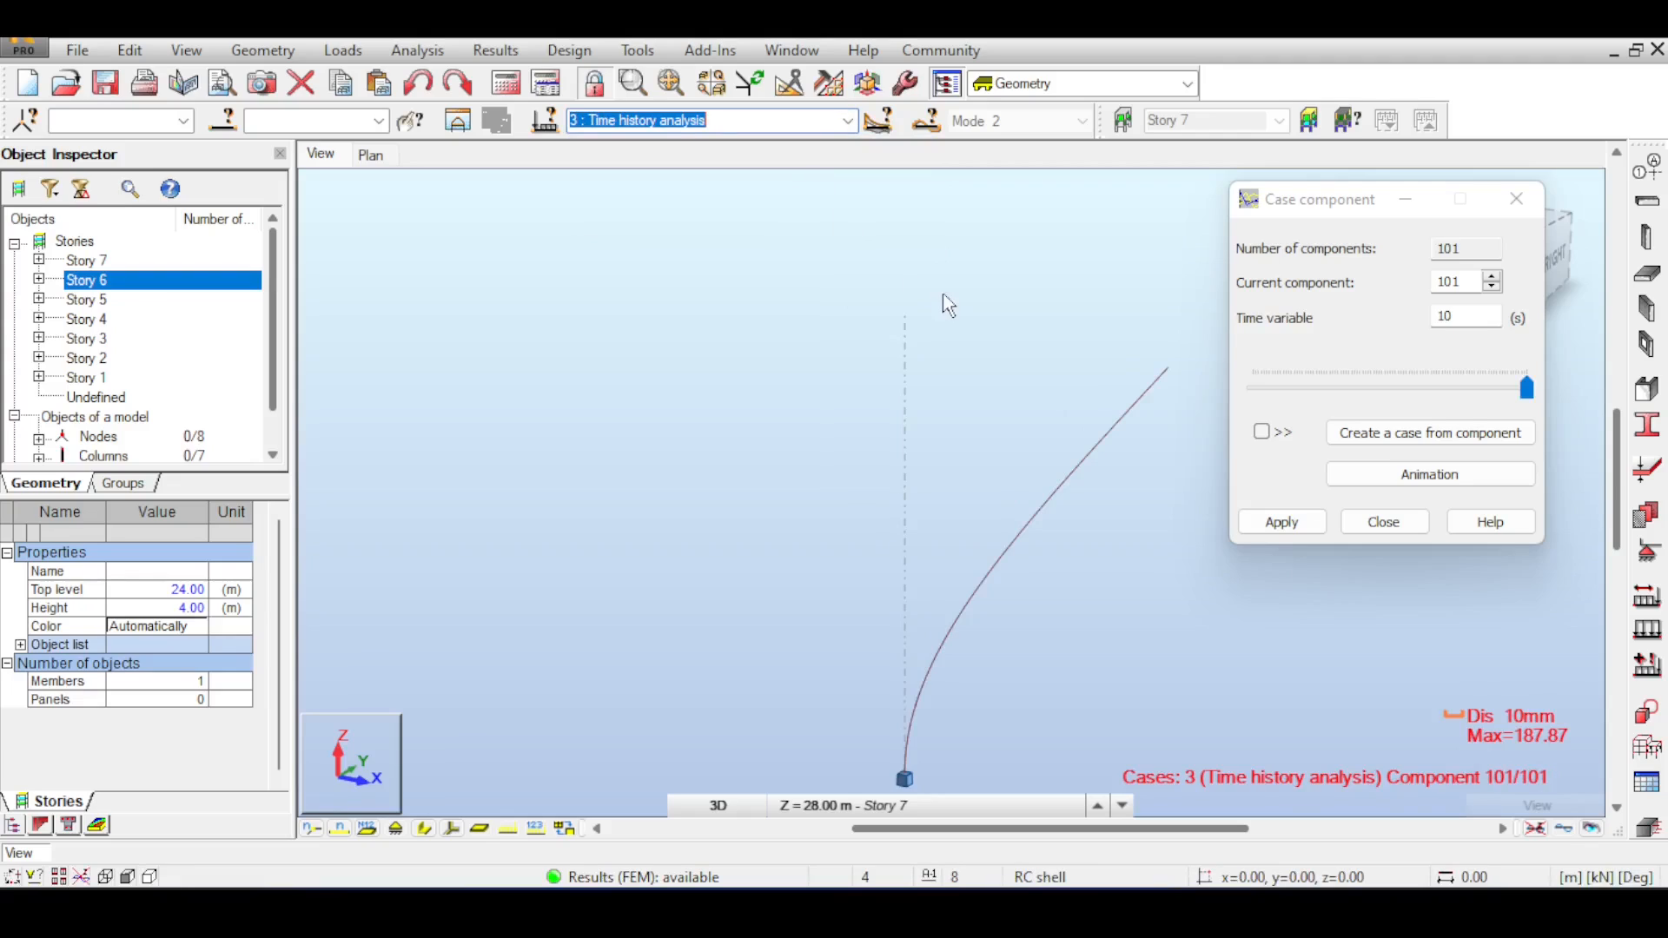
# Animate the whole column's Time history analysis deformation for components 1 to 101 at 3 frames per second.
pyautogui.scroll(-1, 826, 315)
pyautogui.moveTo(826, 315); pyautogui.dragTo(820, 275, button='middle')
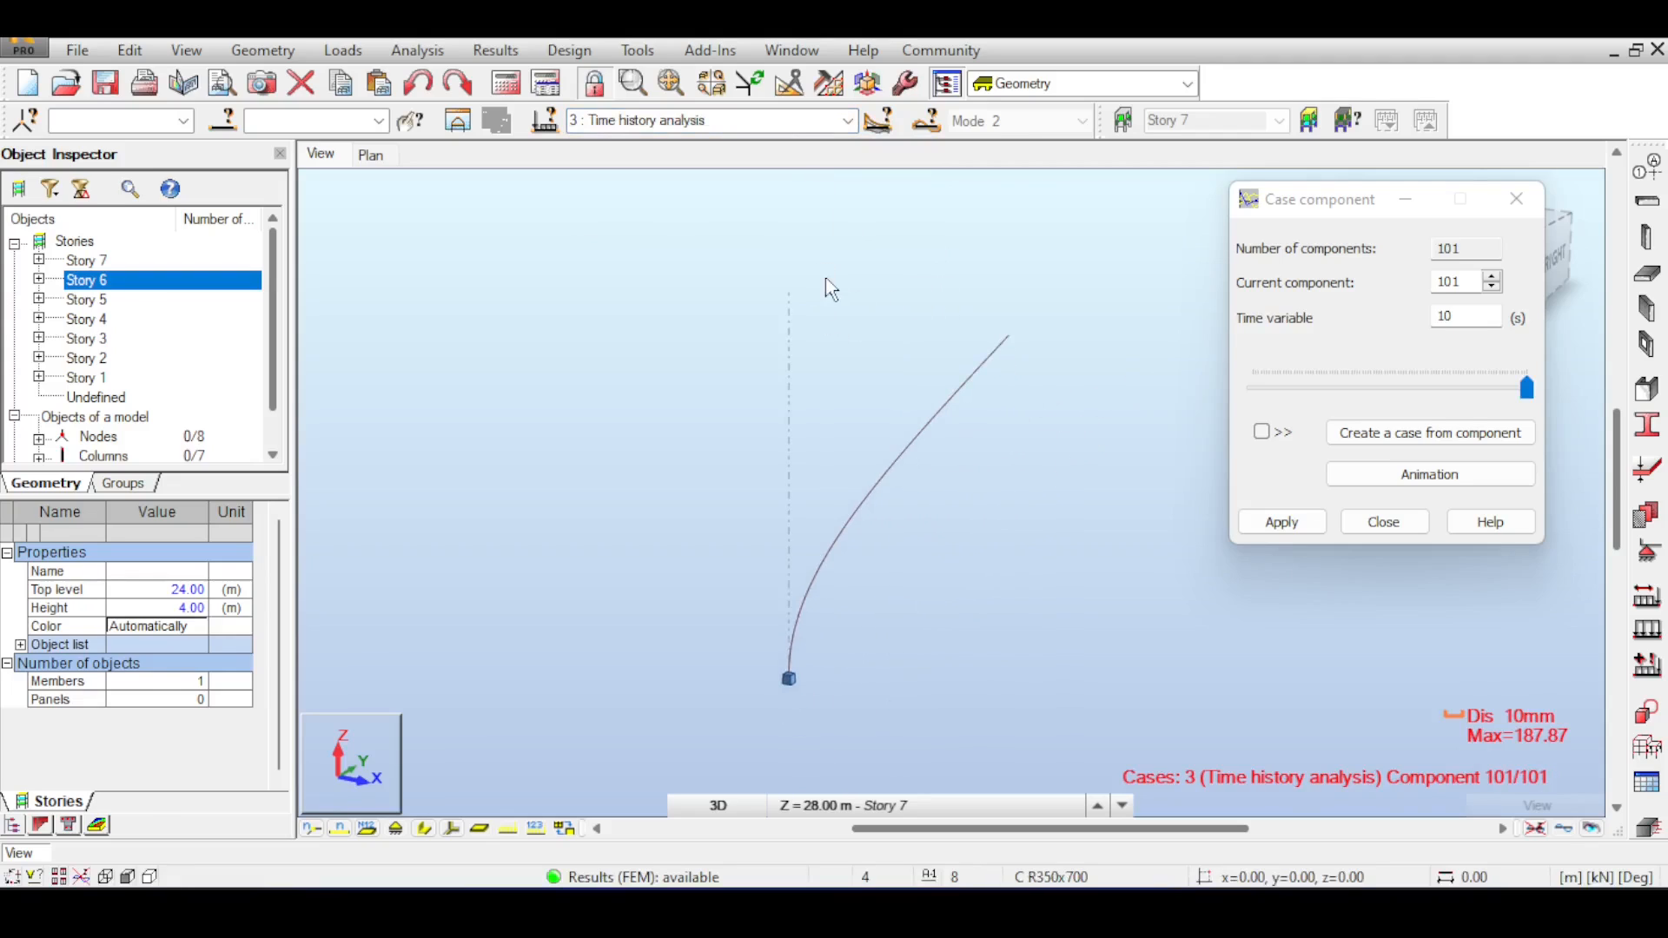
pyautogui.click(1404, 480)
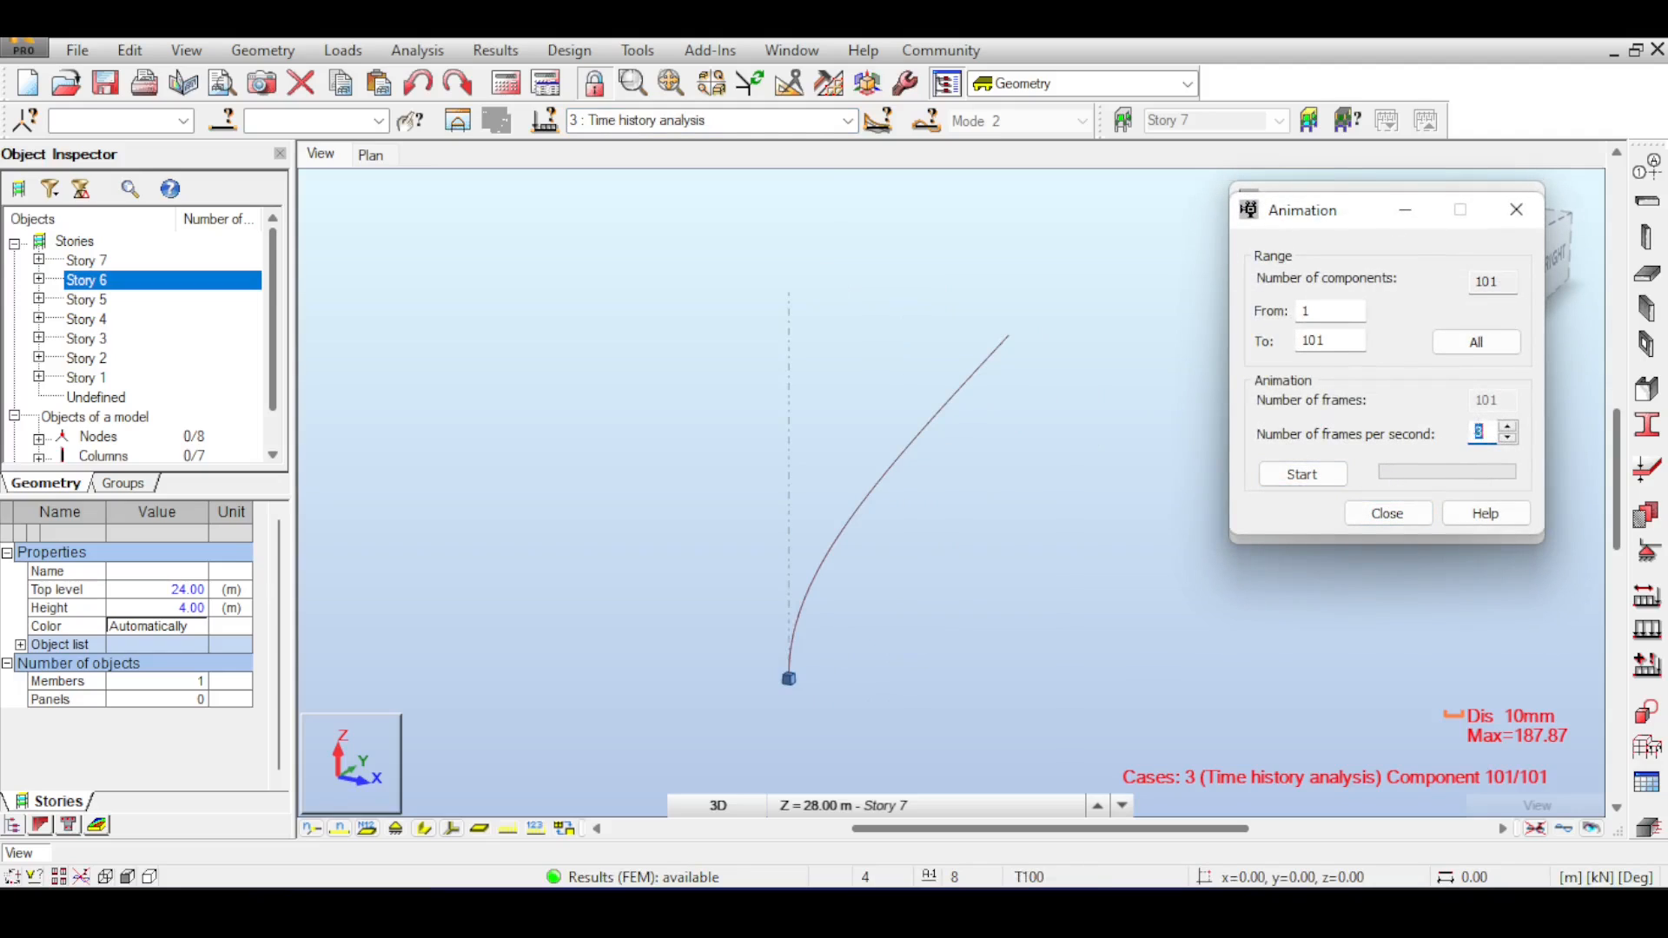
pyautogui.click(1300, 474)
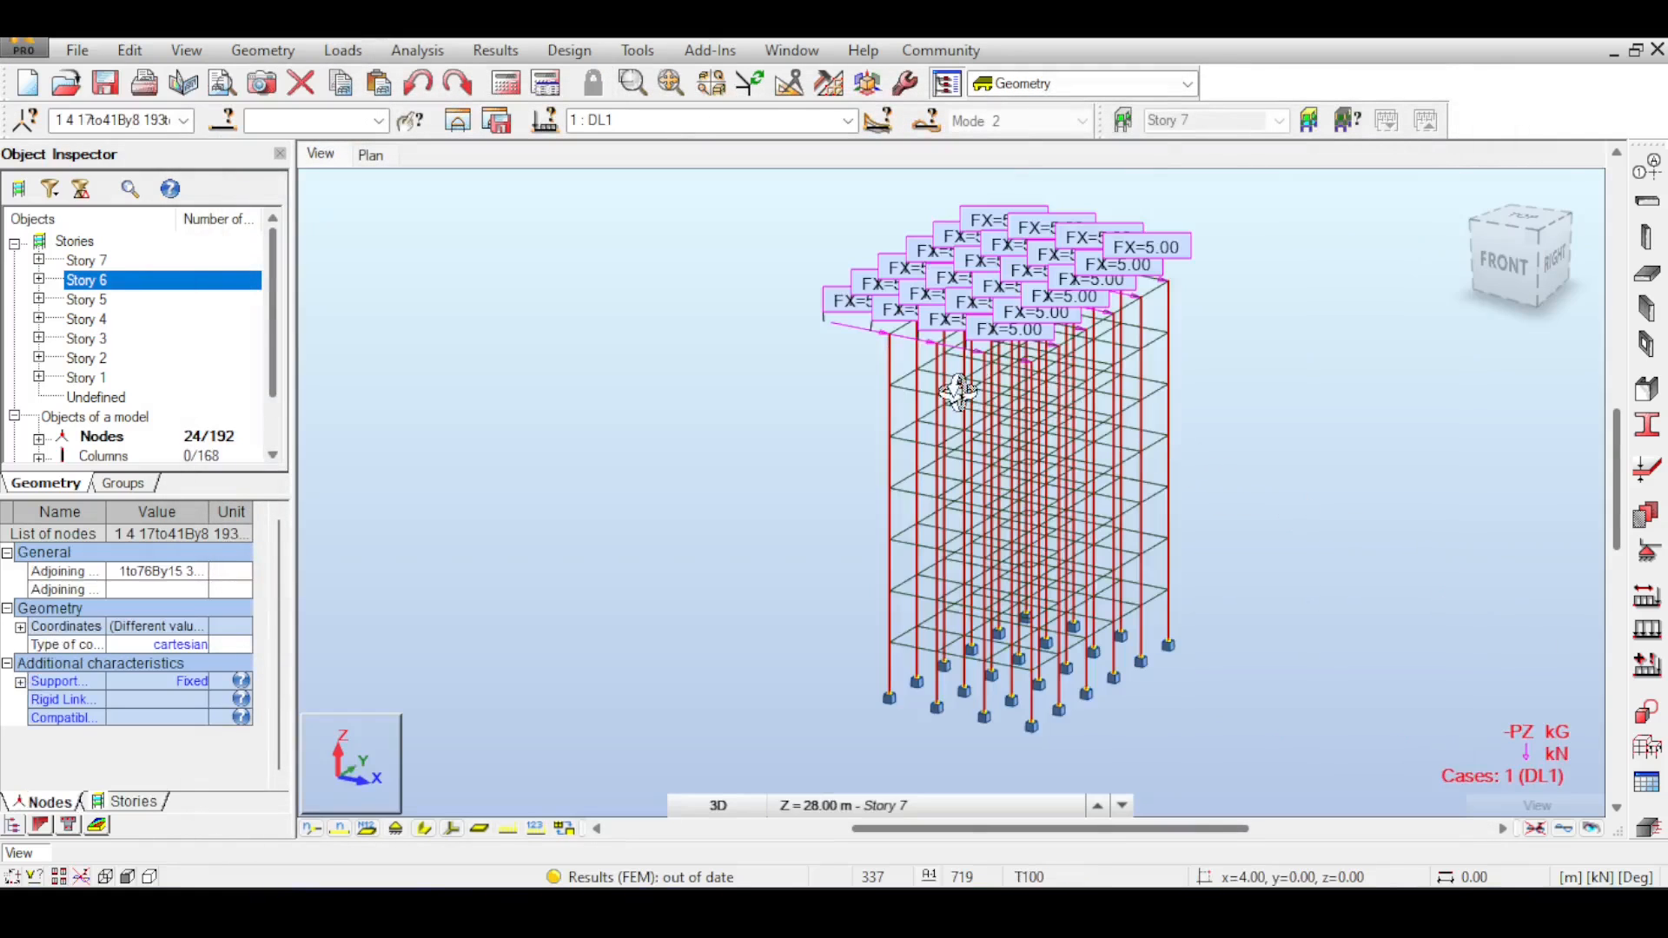
pyautogui.moveTo(808, 394); pyautogui.dragTo(771, 519, button='middle')
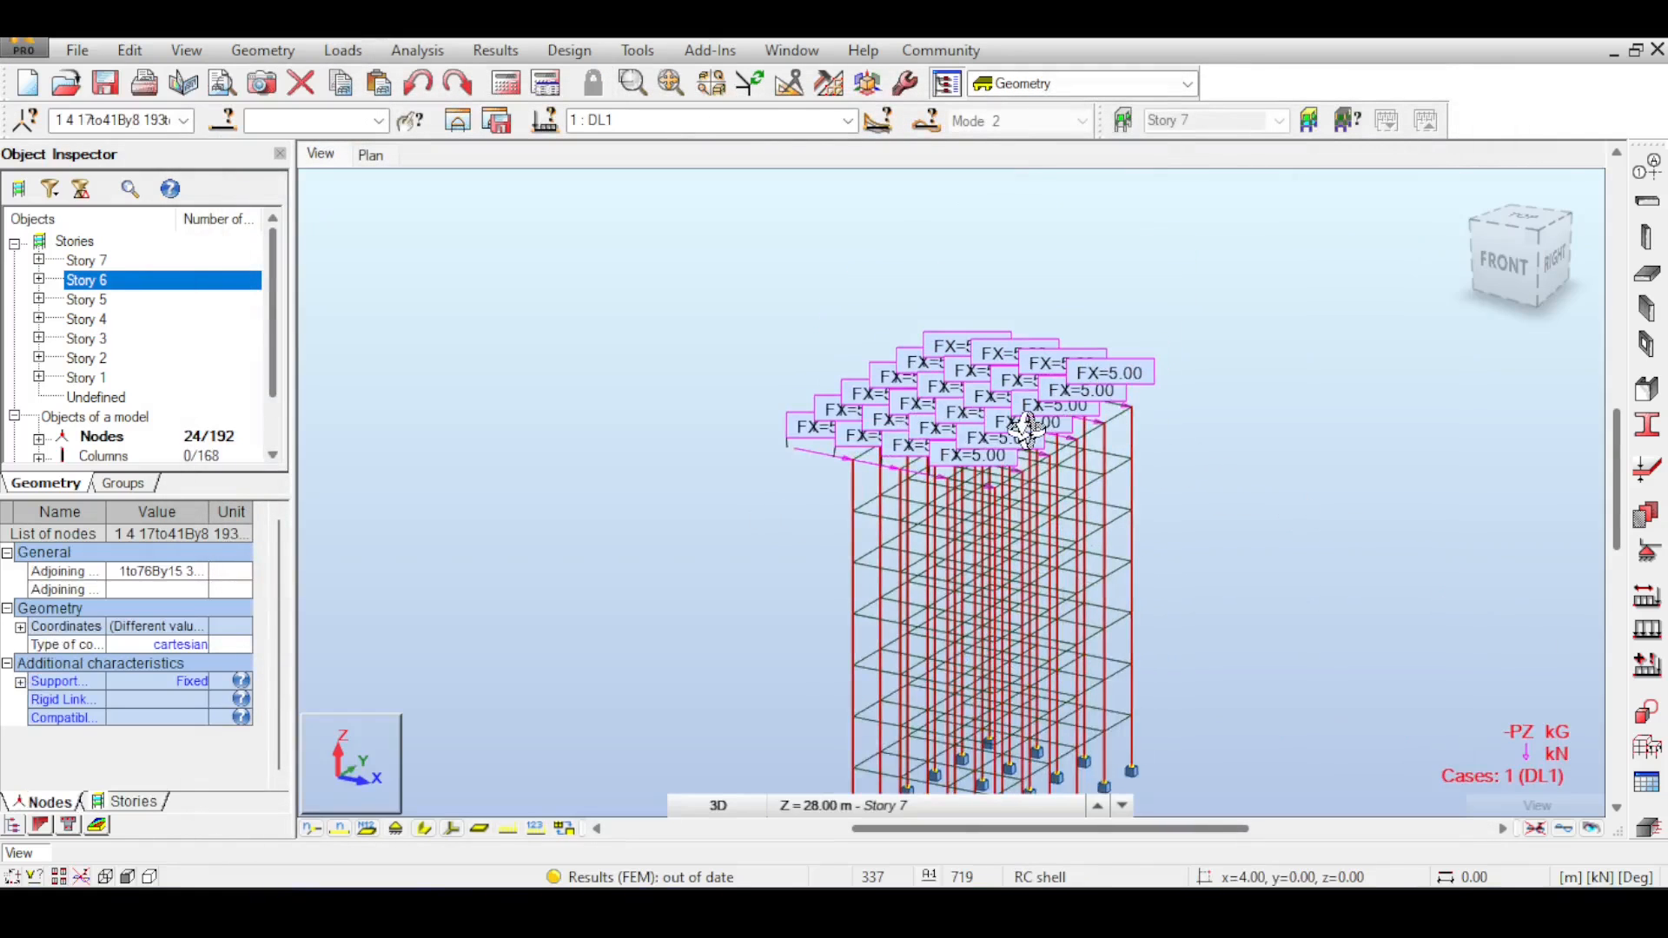
pyautogui.moveTo(1027, 426); pyautogui.dragTo(1062, 328, button='middle')
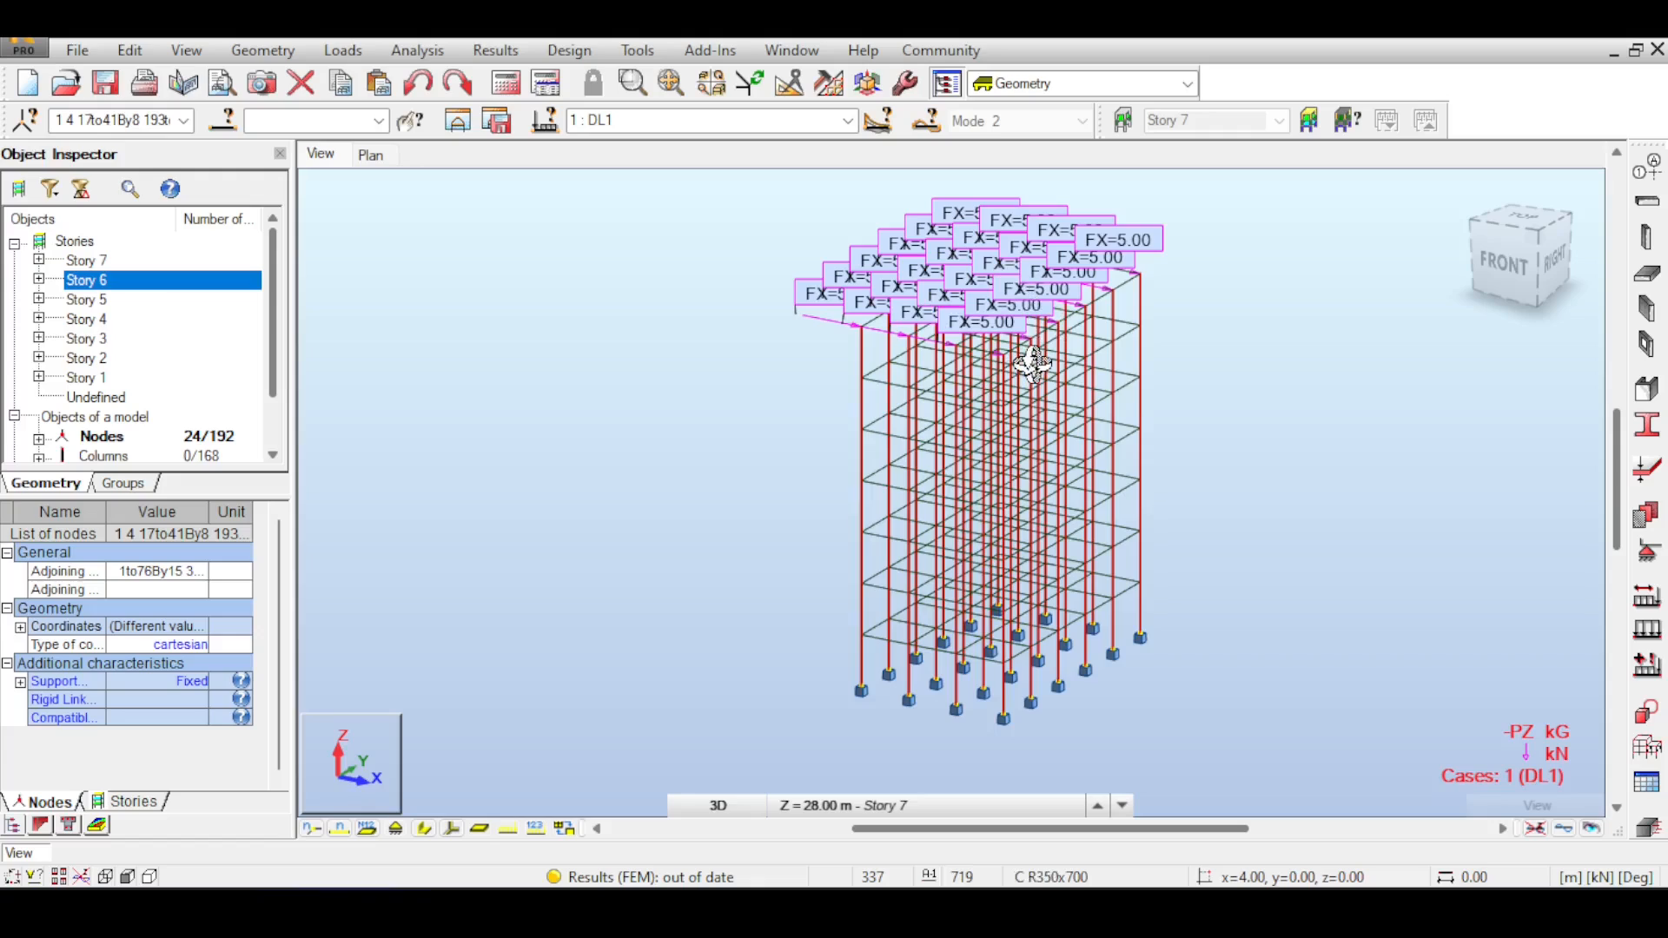
# Clear the node selection and run the calculations for the seven-story building frame with its roof loads.
pyautogui.rightClick(1256, 300)
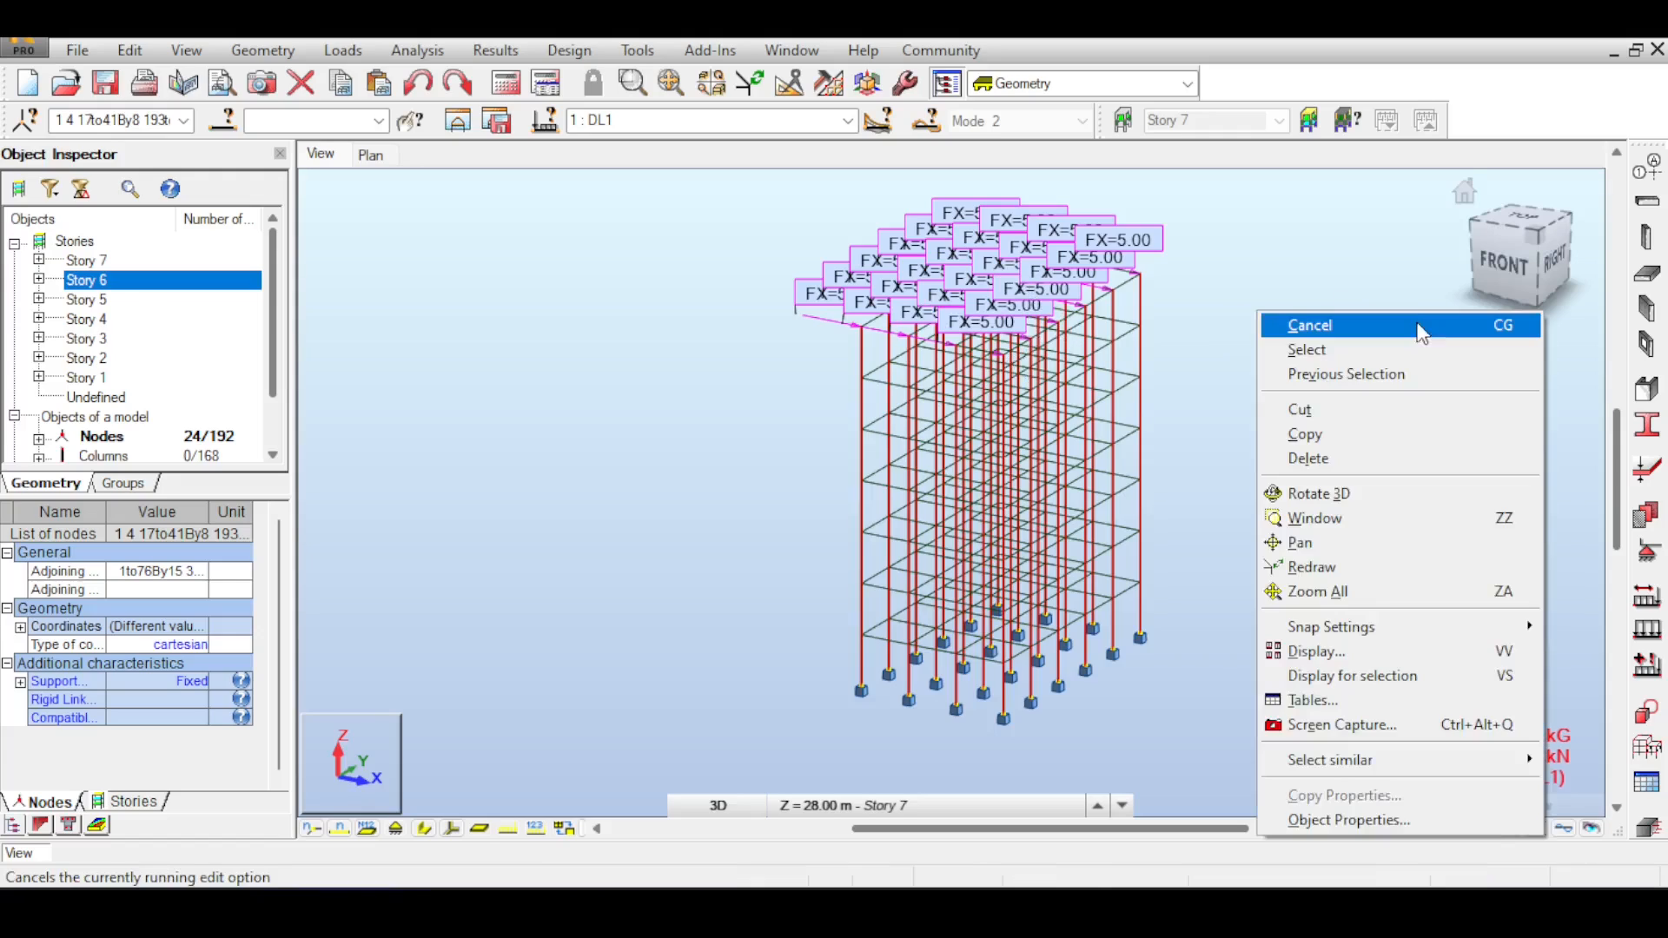
pyautogui.click(1303, 324)
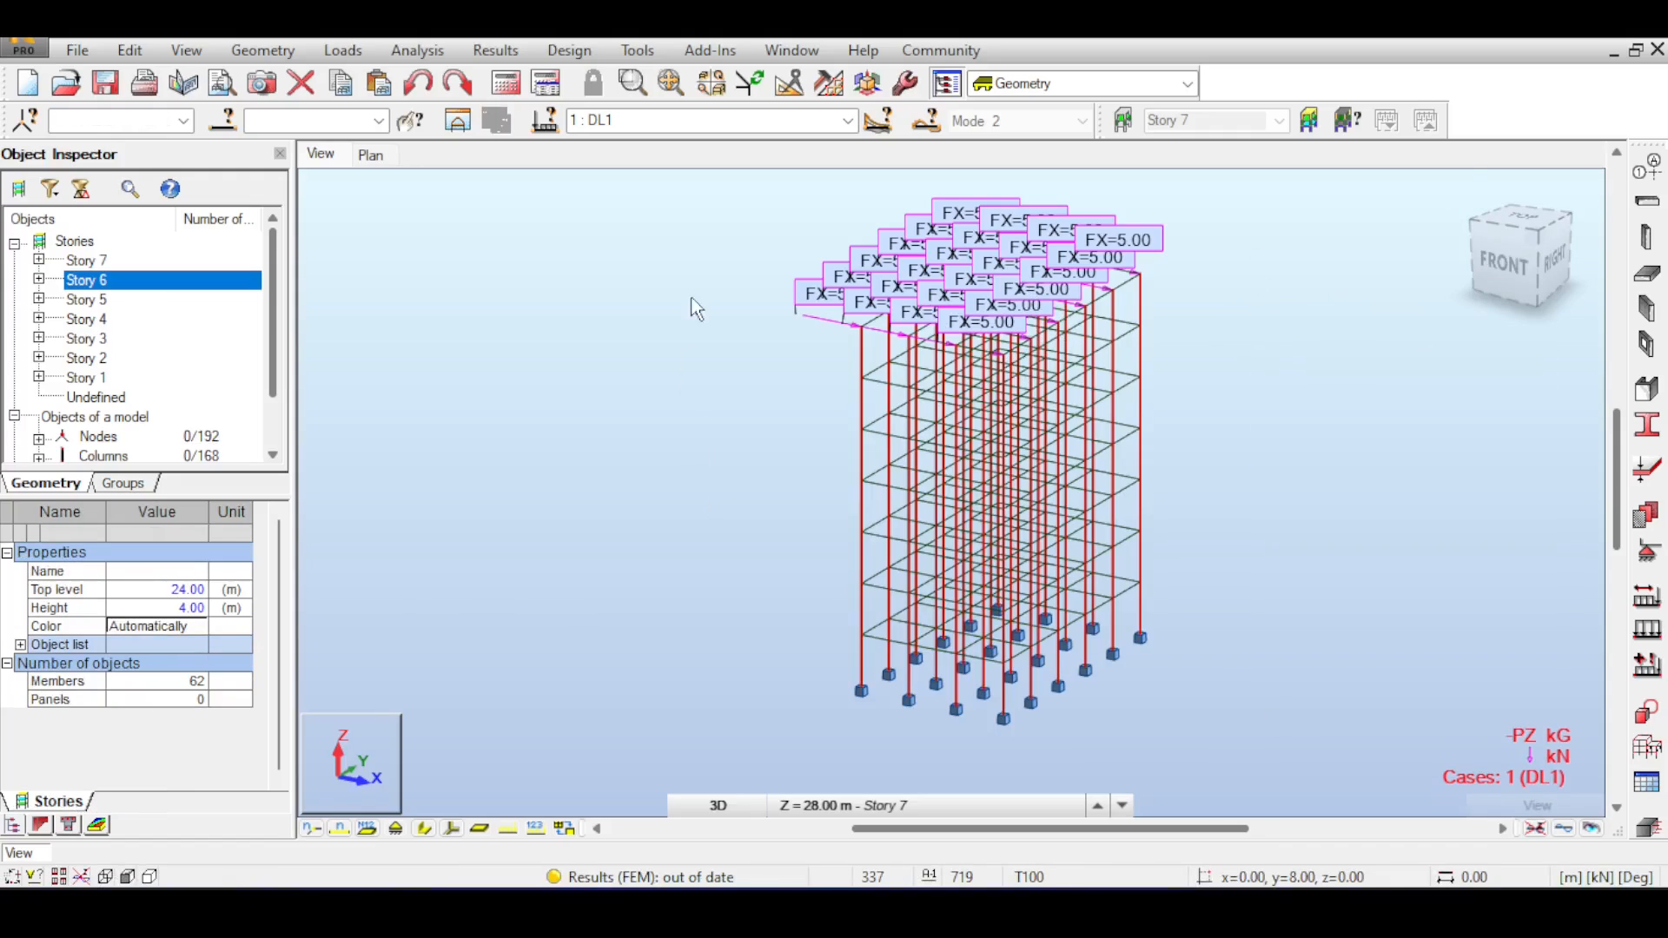
pyautogui.click(505, 83)
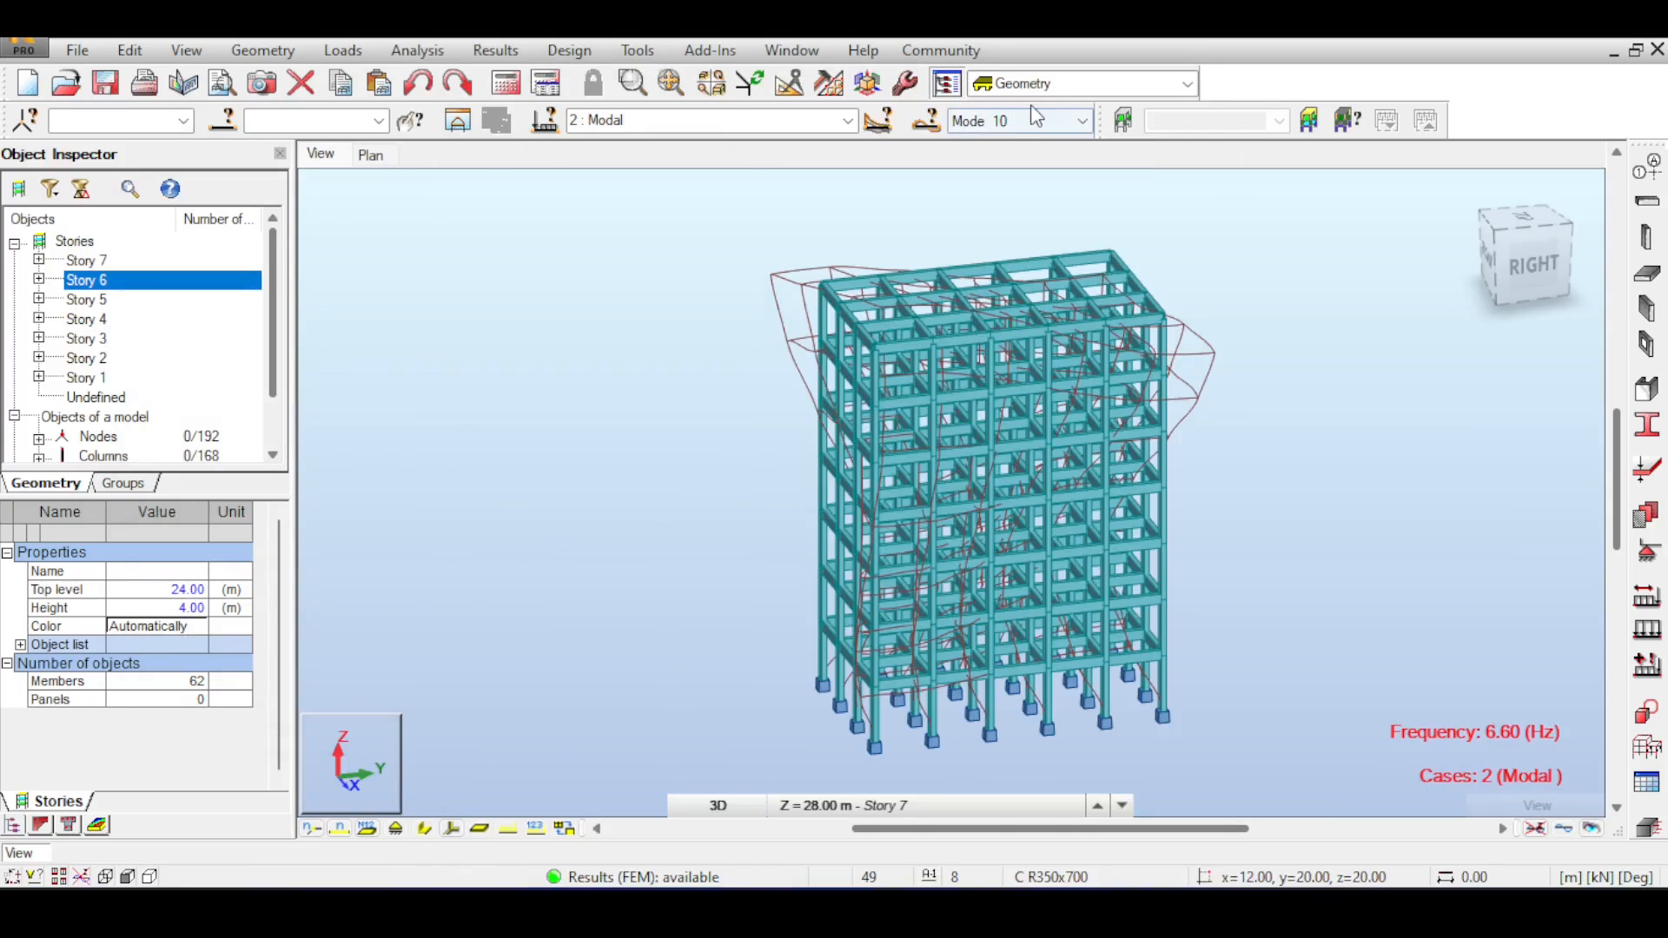
# Display mode 1 of the Modal case and examine the building's deformed shape from several angles.
pyautogui.click(1033, 121)
pyautogui.click(1043, 154)
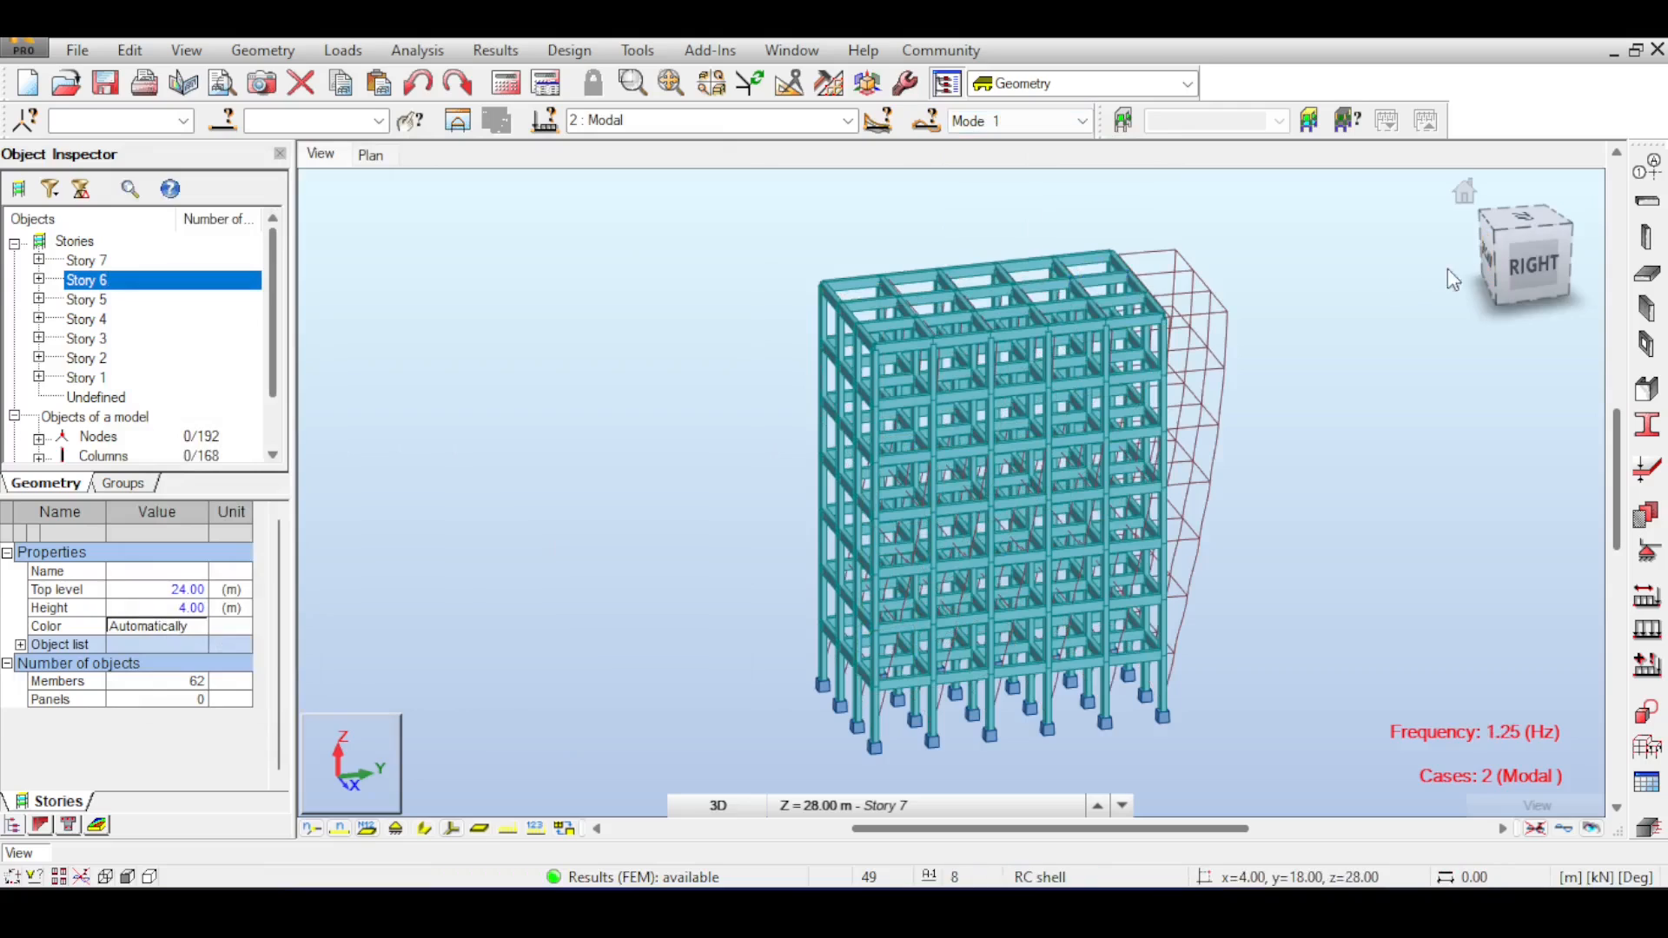
pyautogui.click(1497, 242)
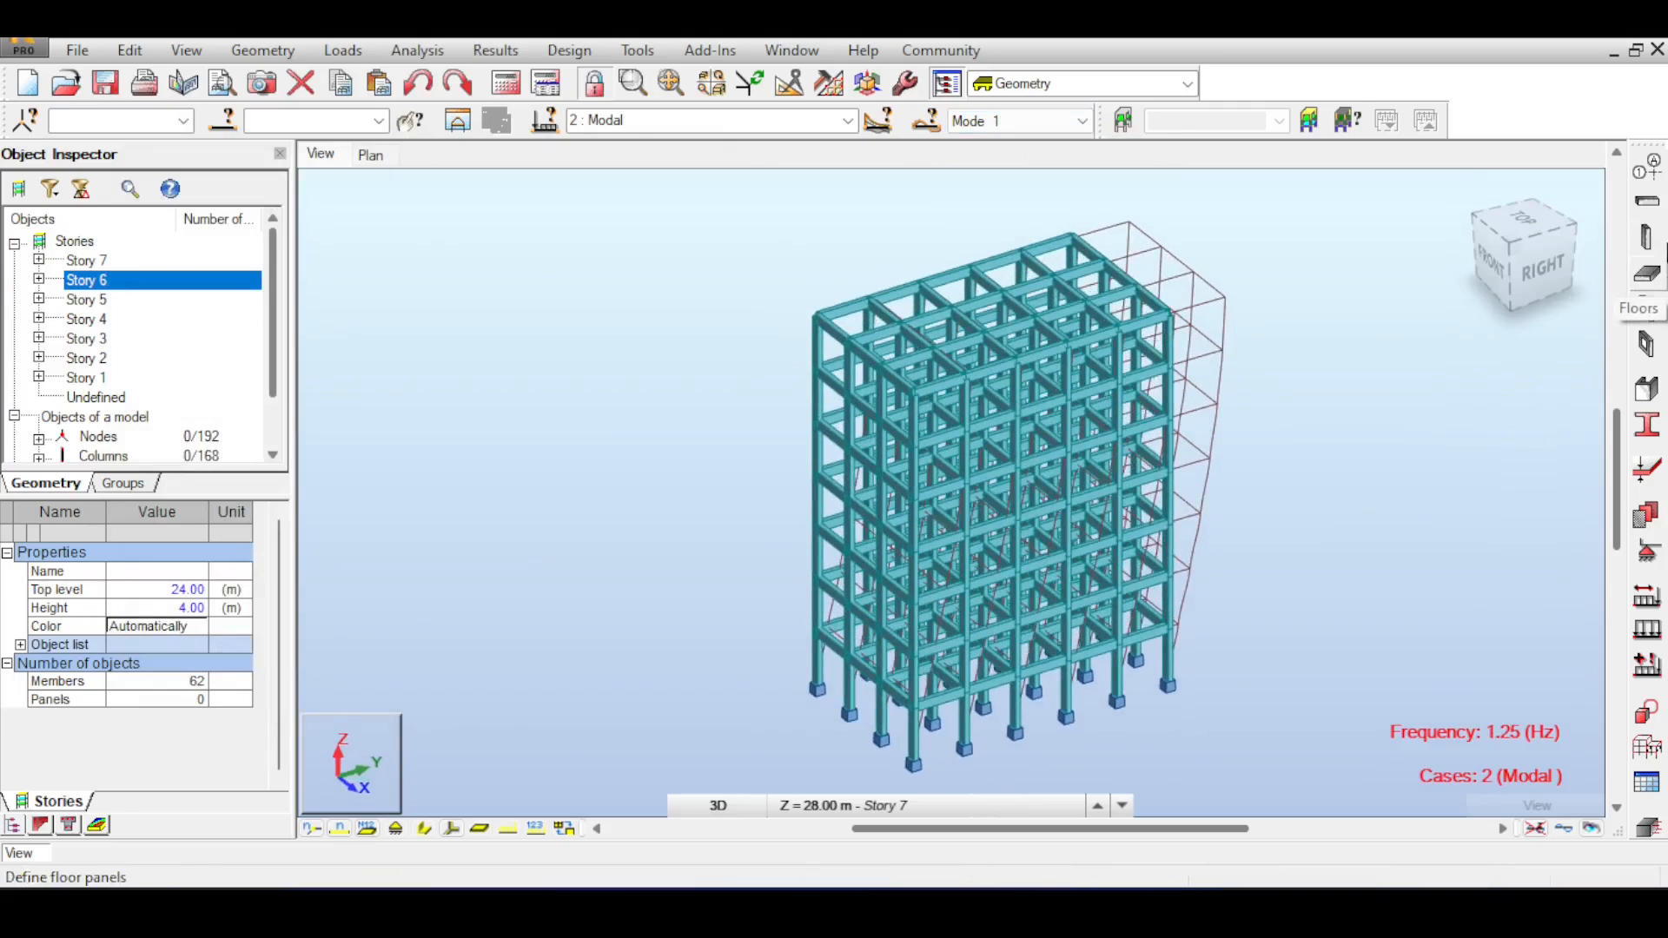
pyautogui.click(1517, 233)
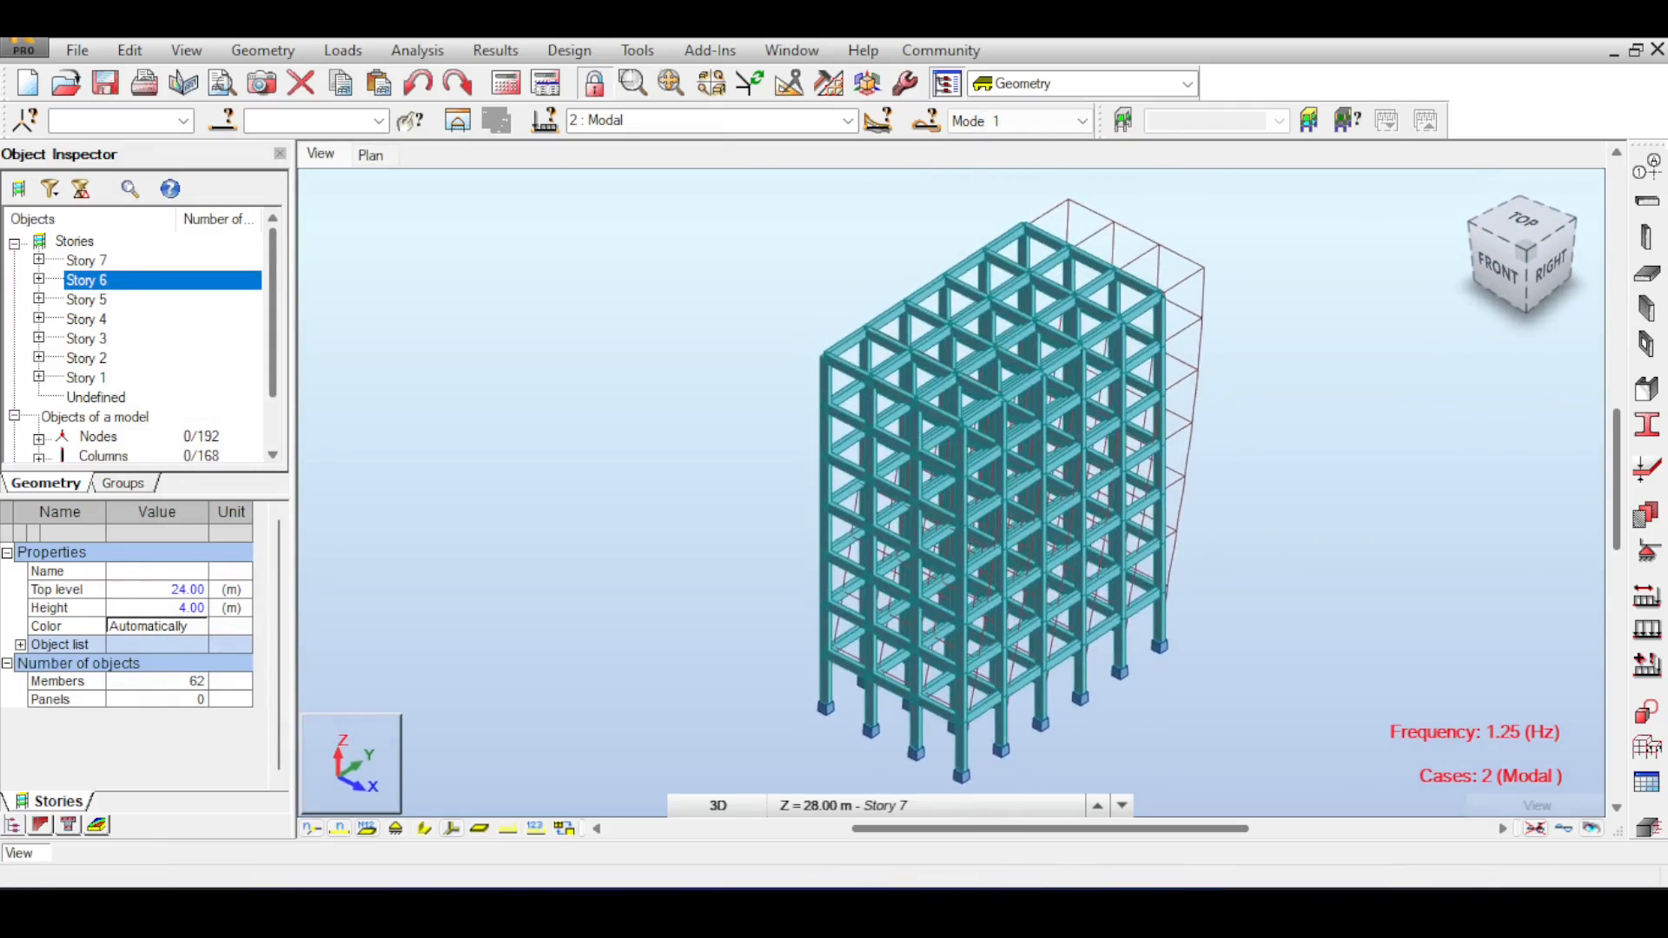
pyautogui.click(1549, 237)
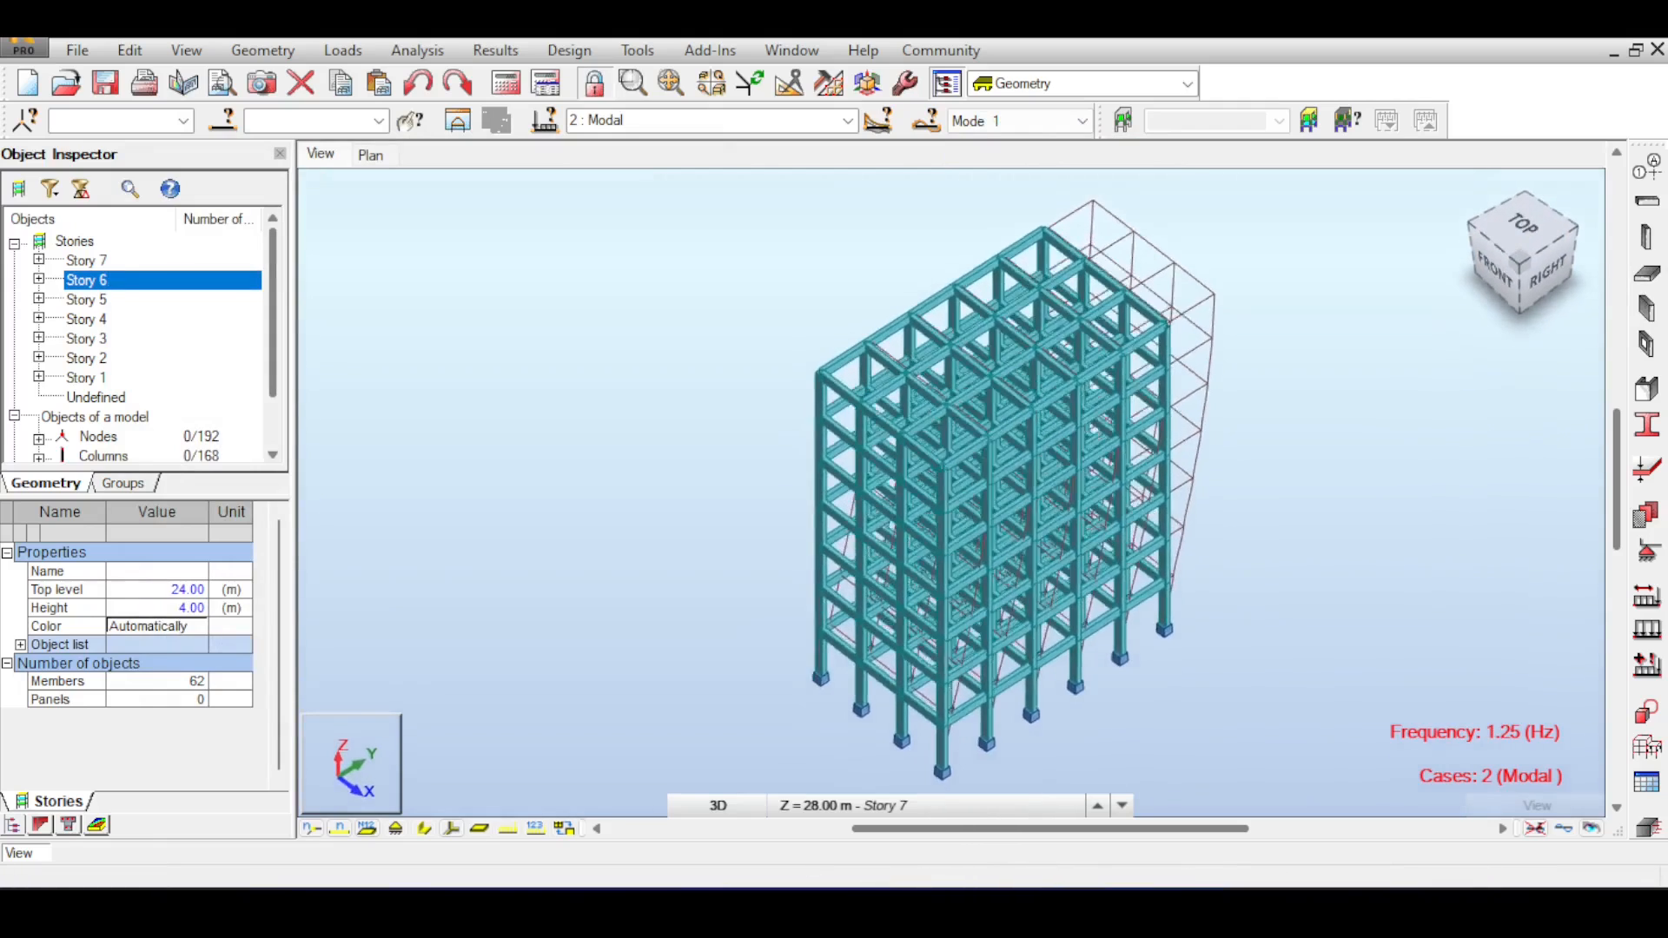
pyautogui.moveTo(1273, 316); pyautogui.dragTo(975, 281, button='middle')
pyautogui.click(1492, 252)
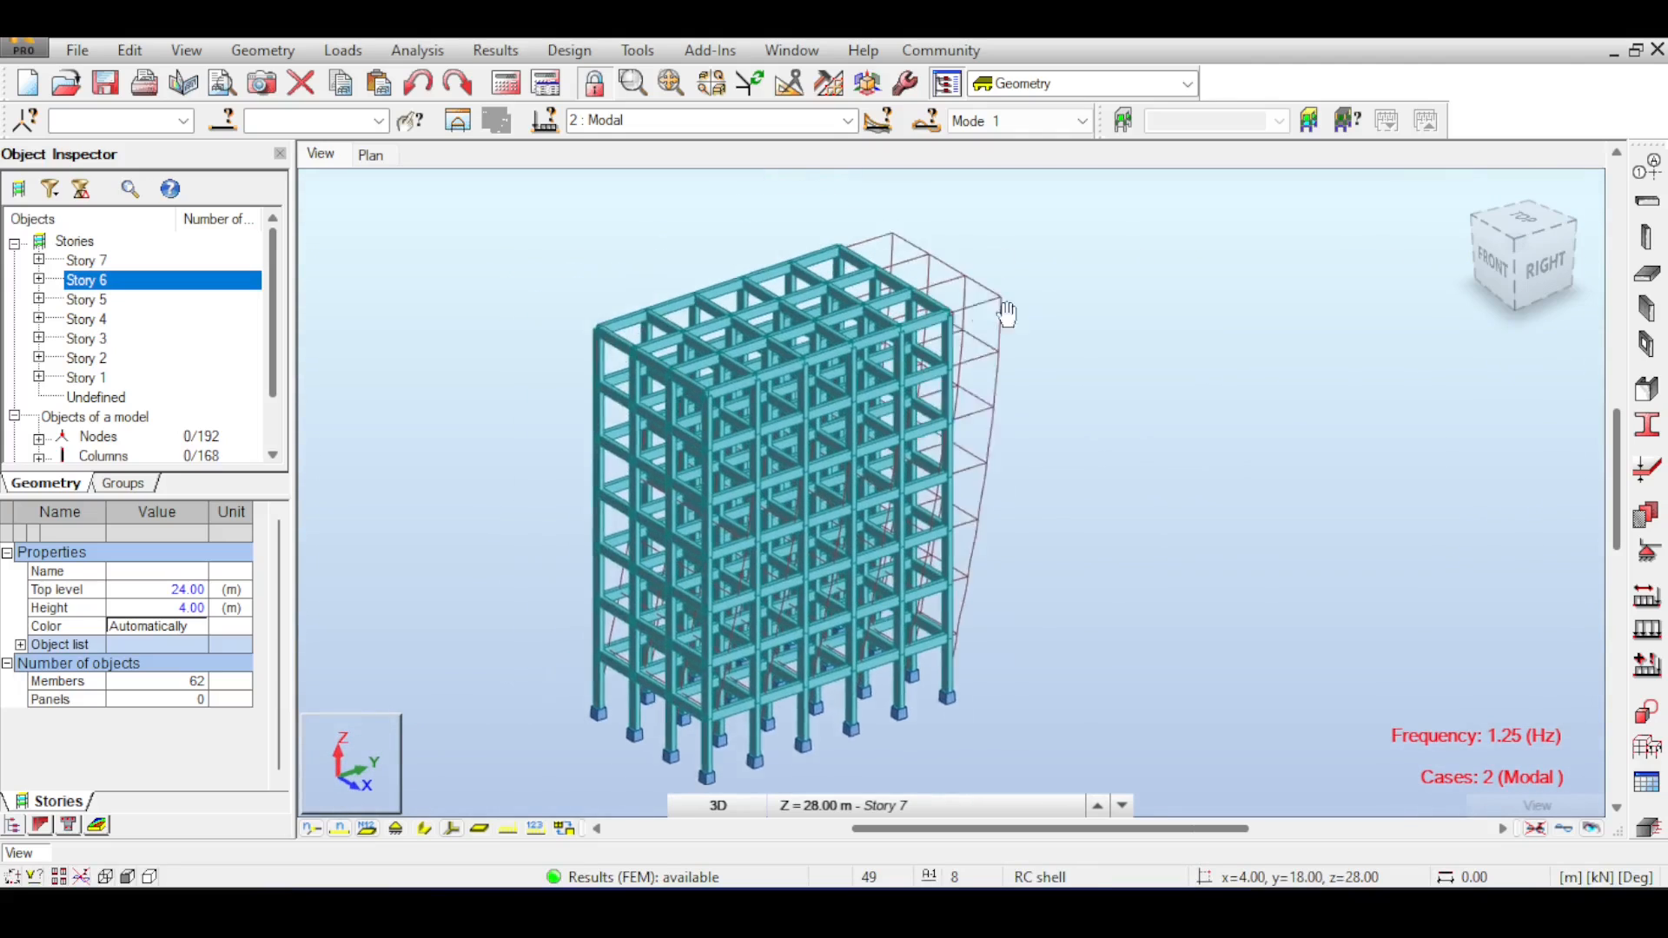
pyautogui.click(1544, 263)
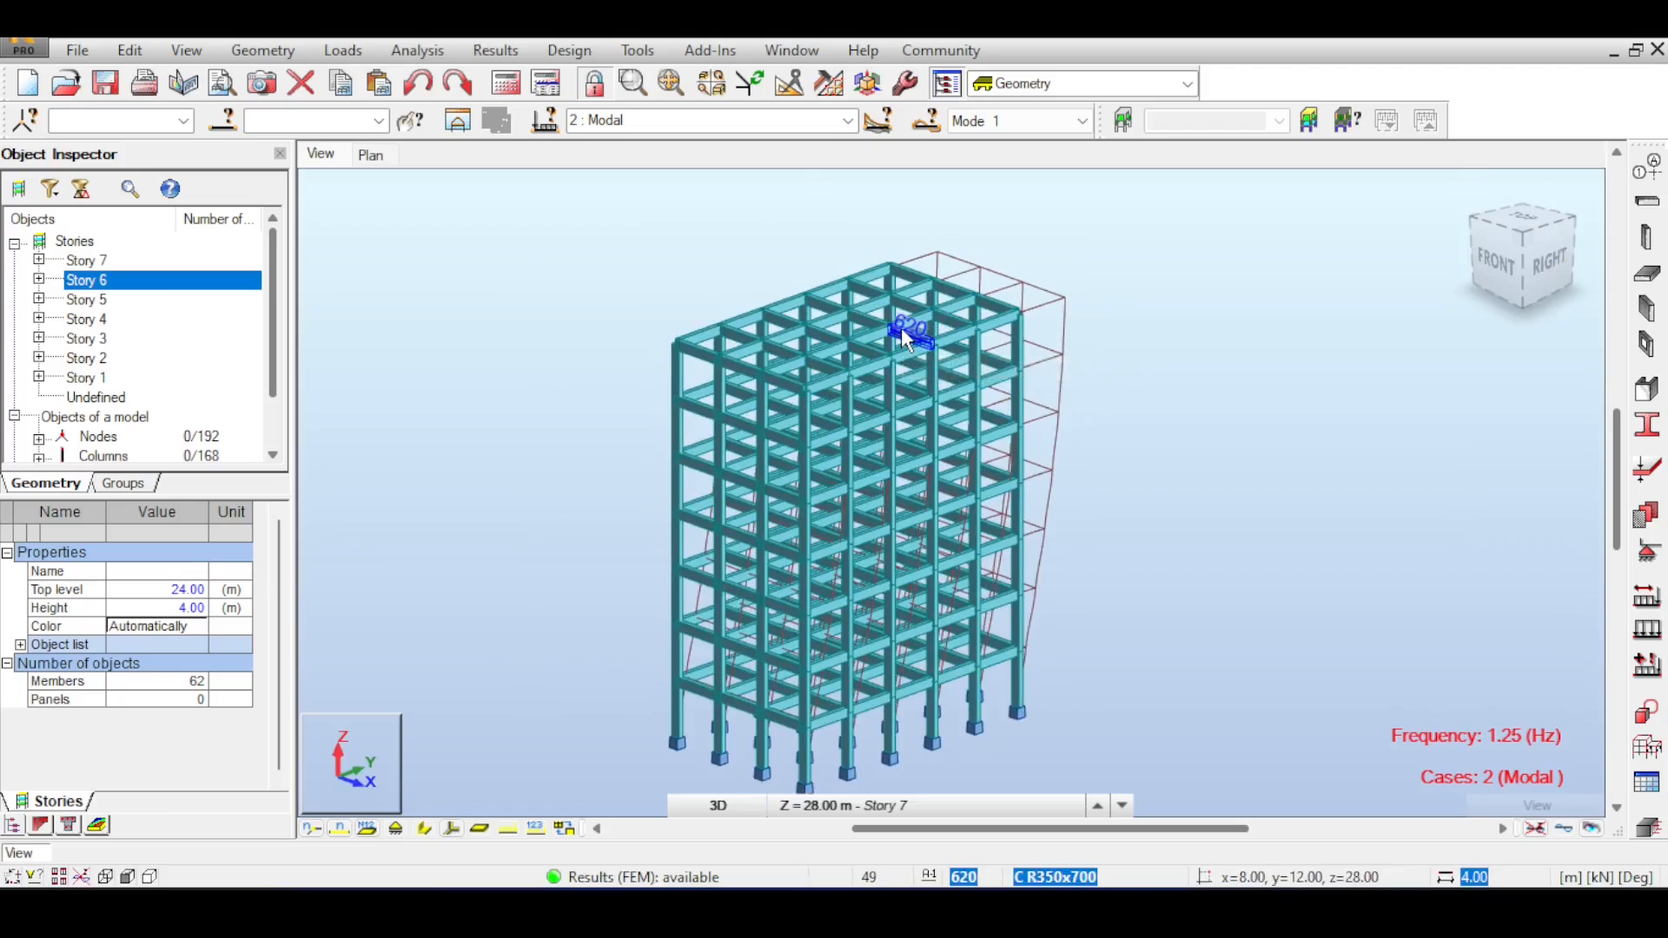
# Check the building's list of analysis cases and inspect the mode 1 sway in side, top and isometric views.
pyautogui.click(545, 87)
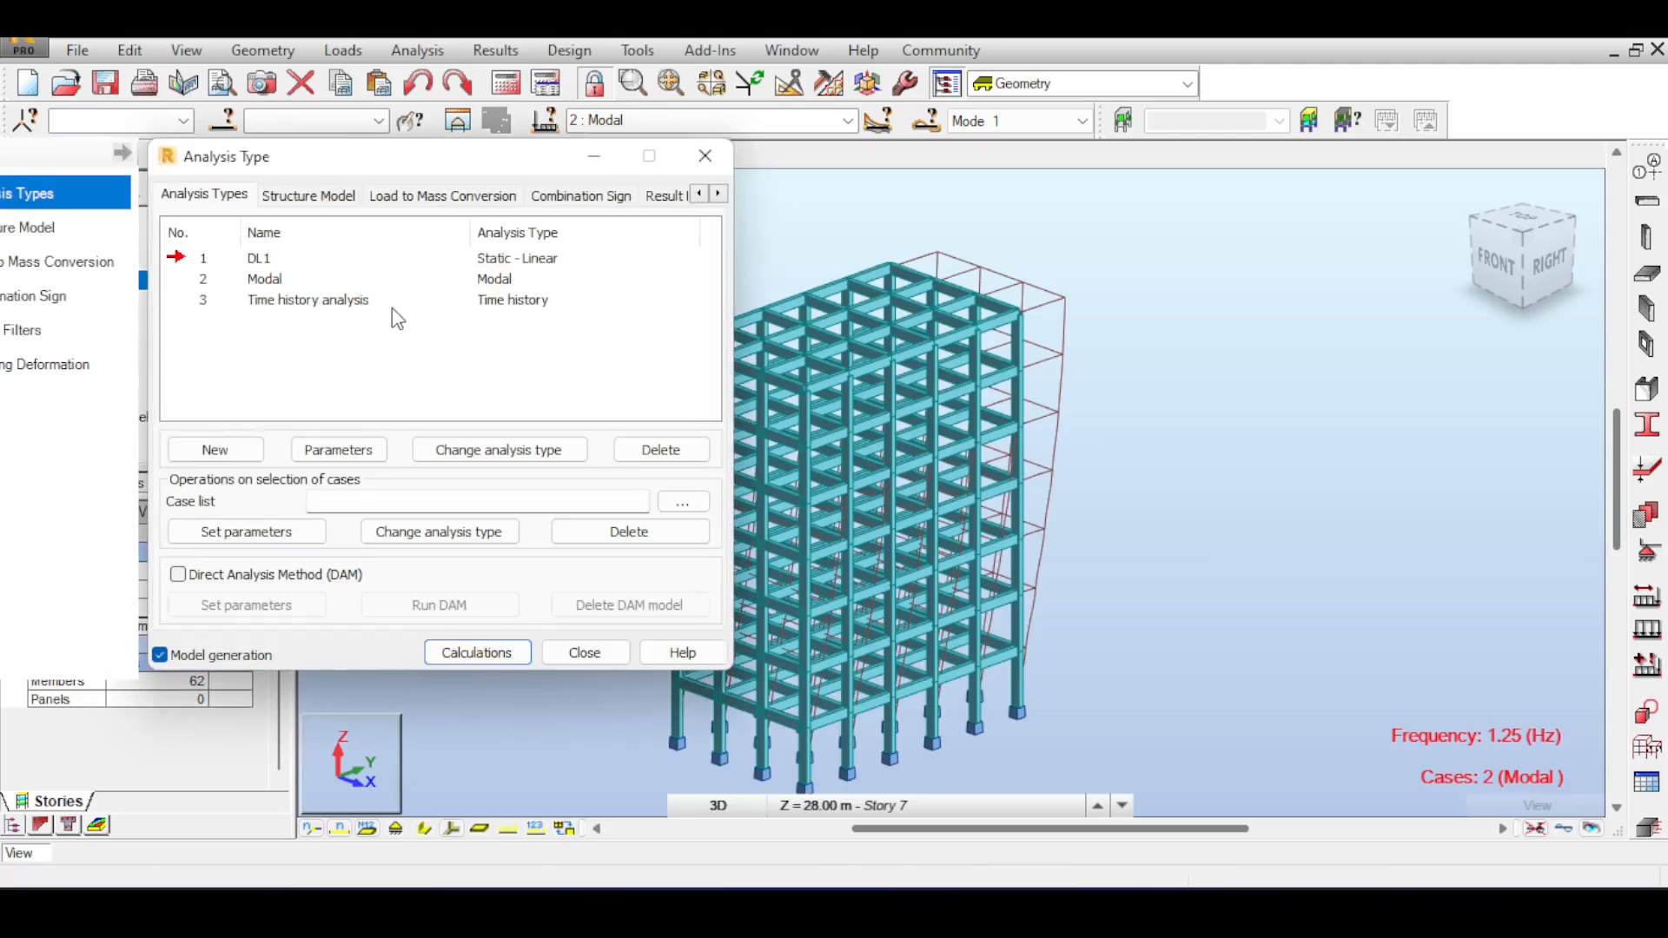
pyautogui.click(702, 166)
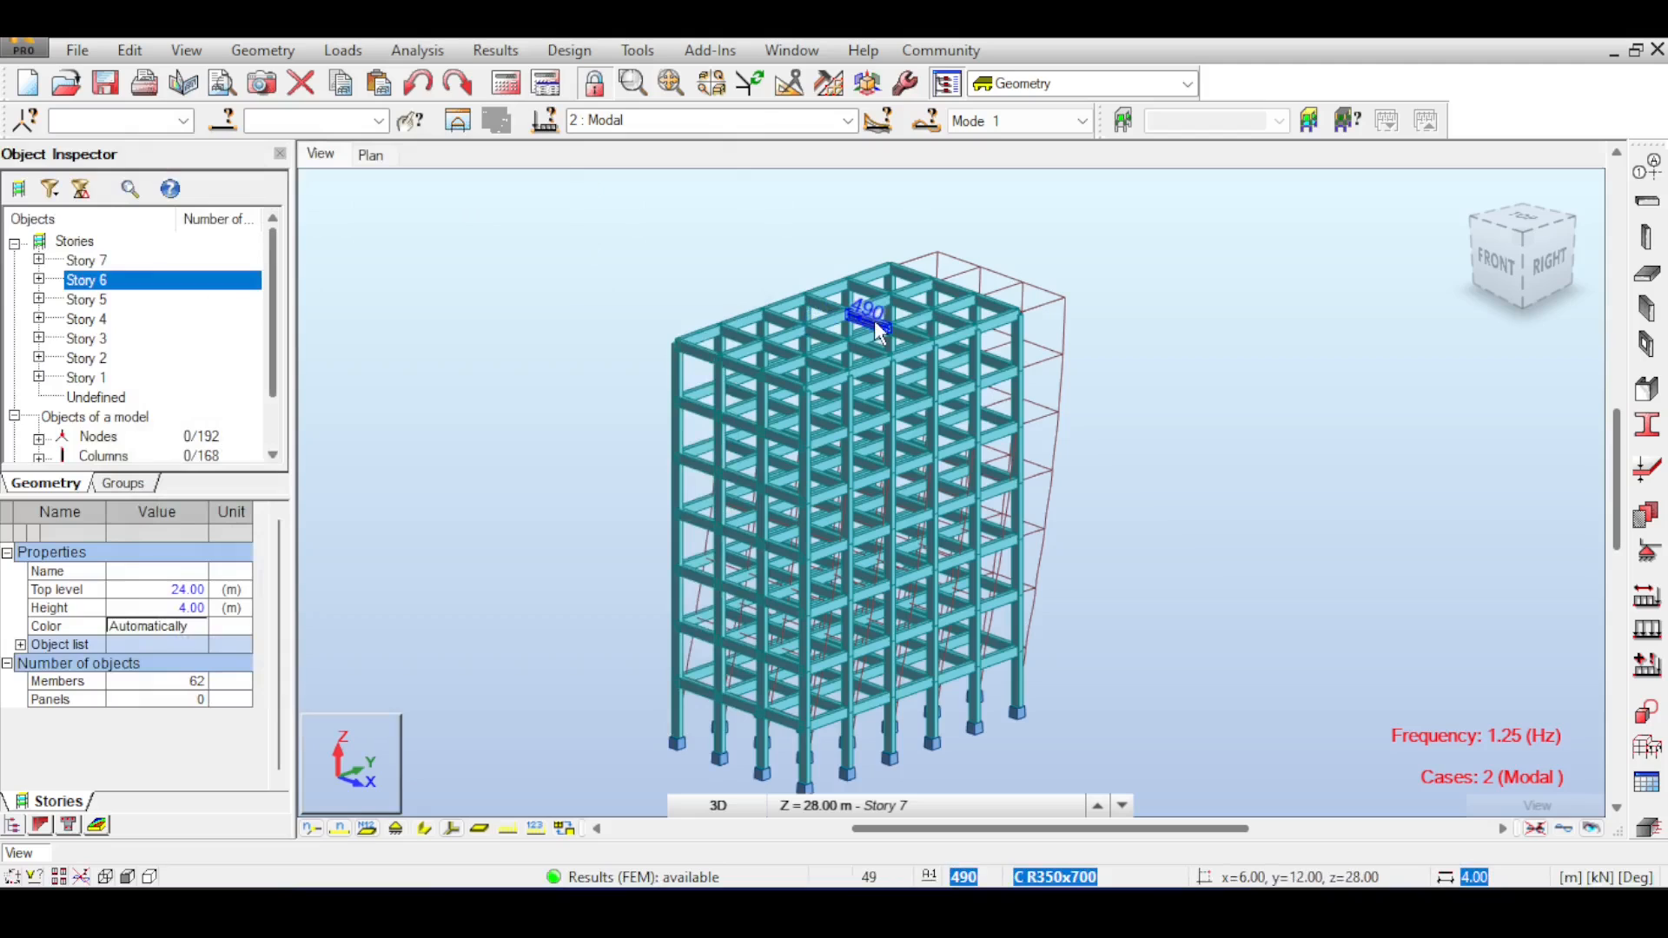
pyautogui.moveTo(1513, 248); pyautogui.dragTo(1529, 309)
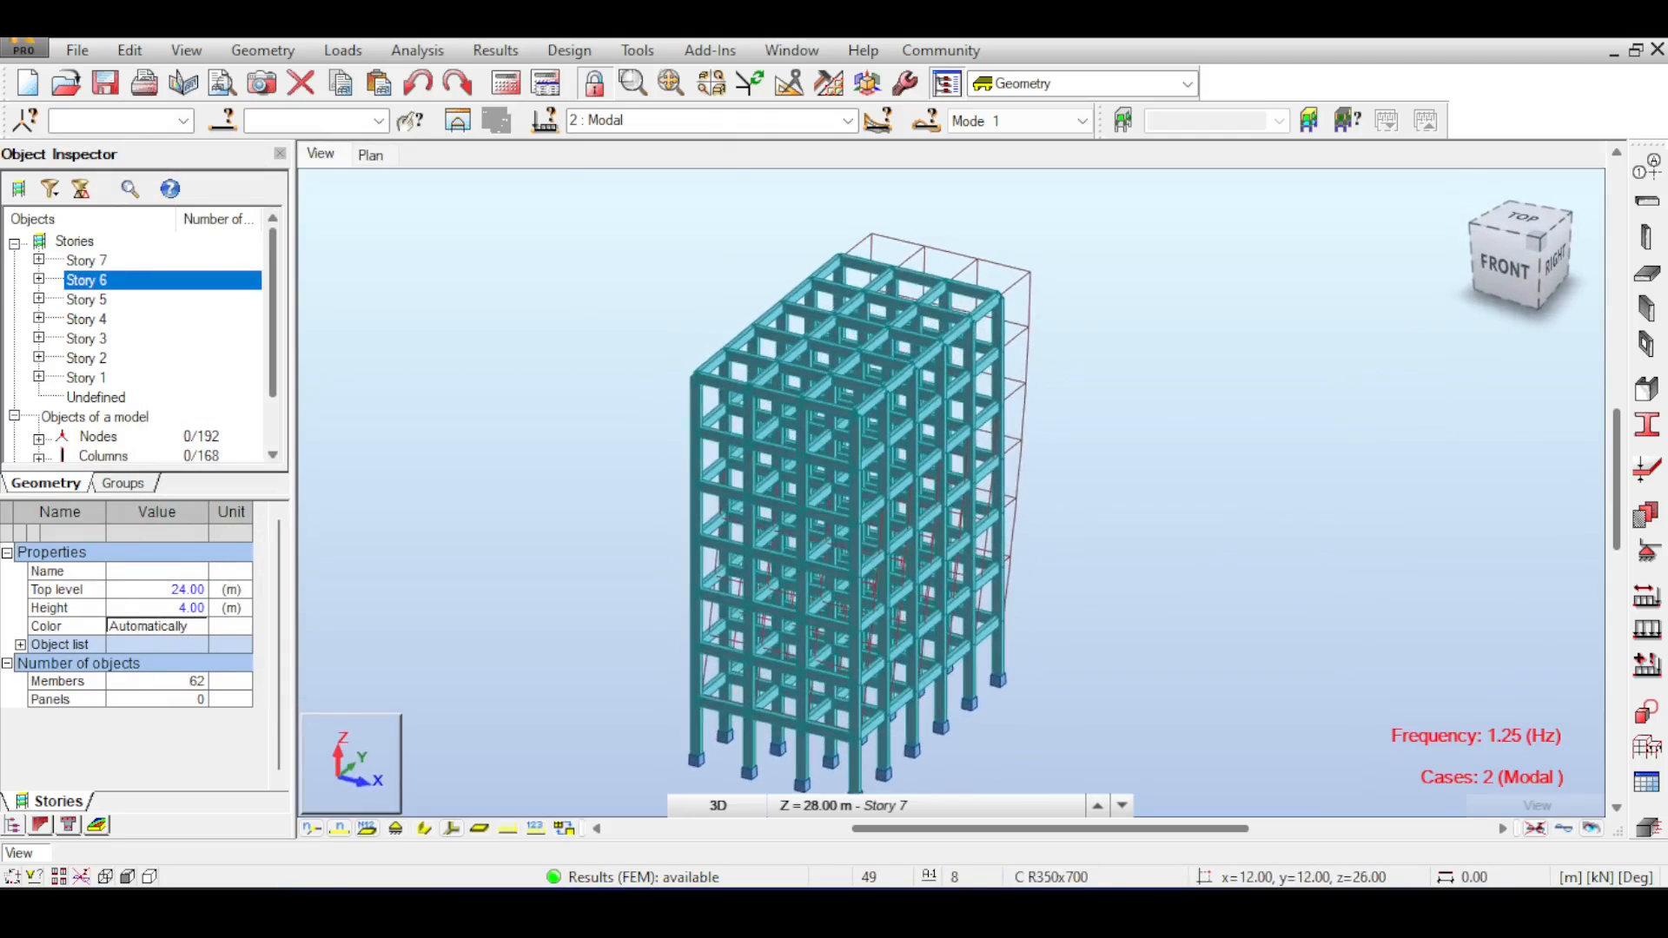
pyautogui.keyDown('shift'); pyautogui.moveTo(869, 486); pyautogui.dragTo(782, 495, button='middle'); pyautogui.keyUp('shift')
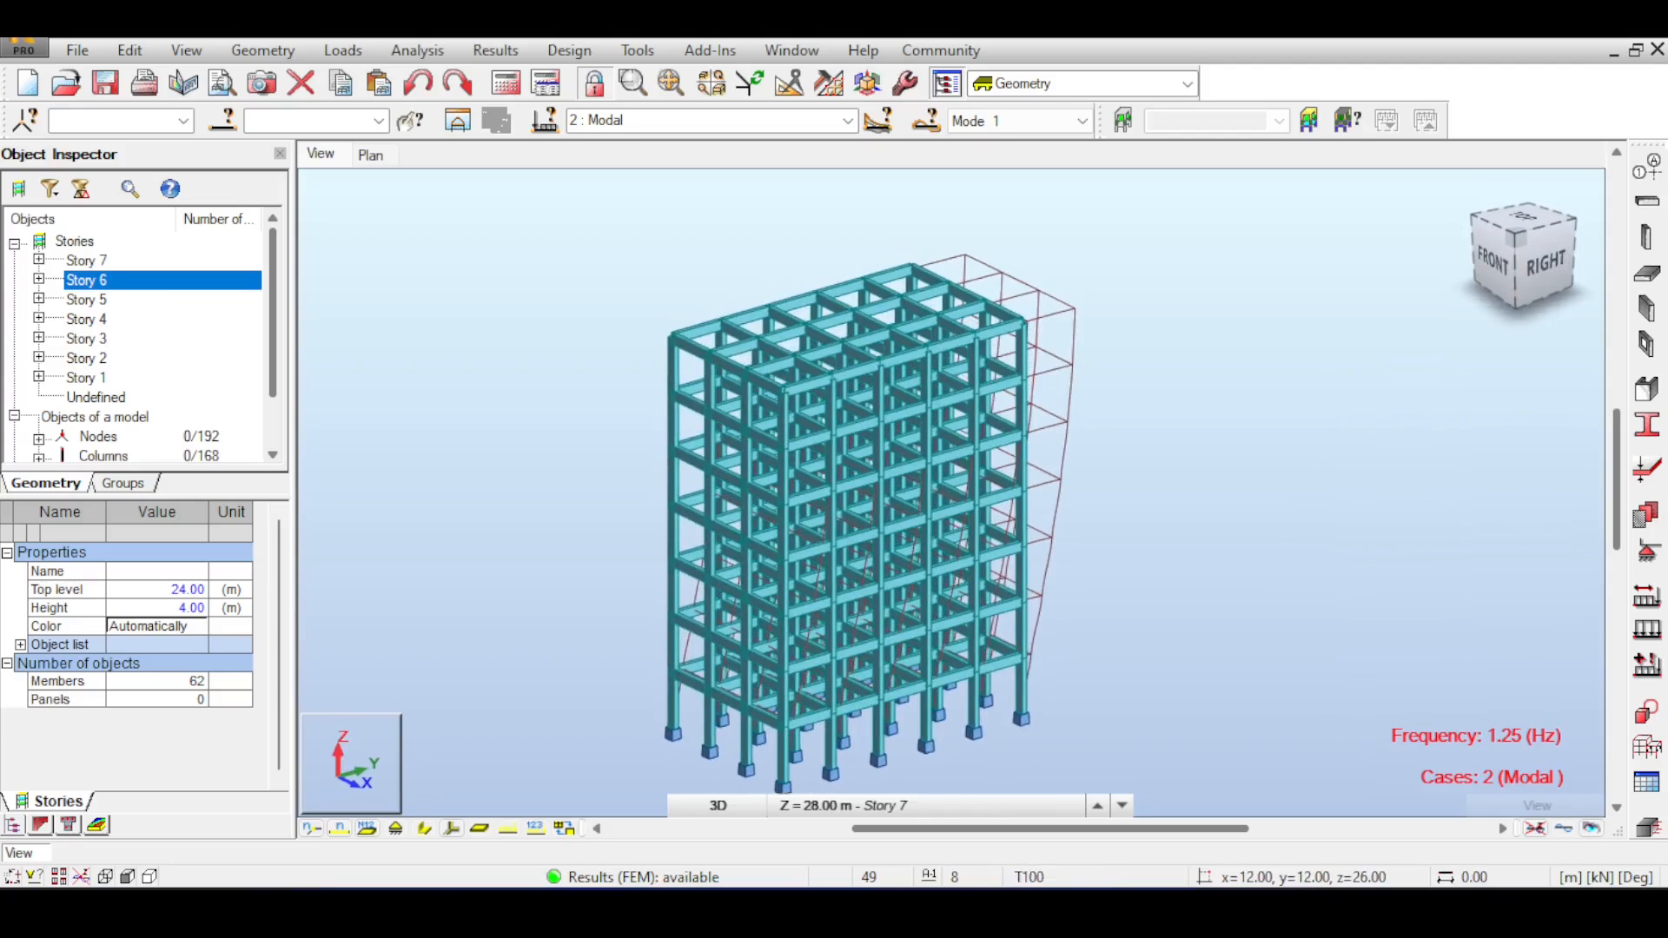
pyautogui.keyDown('shift'); pyautogui.moveTo(782, 495); pyautogui.dragTo(723, 502, button='middle'); pyautogui.keyUp('shift')
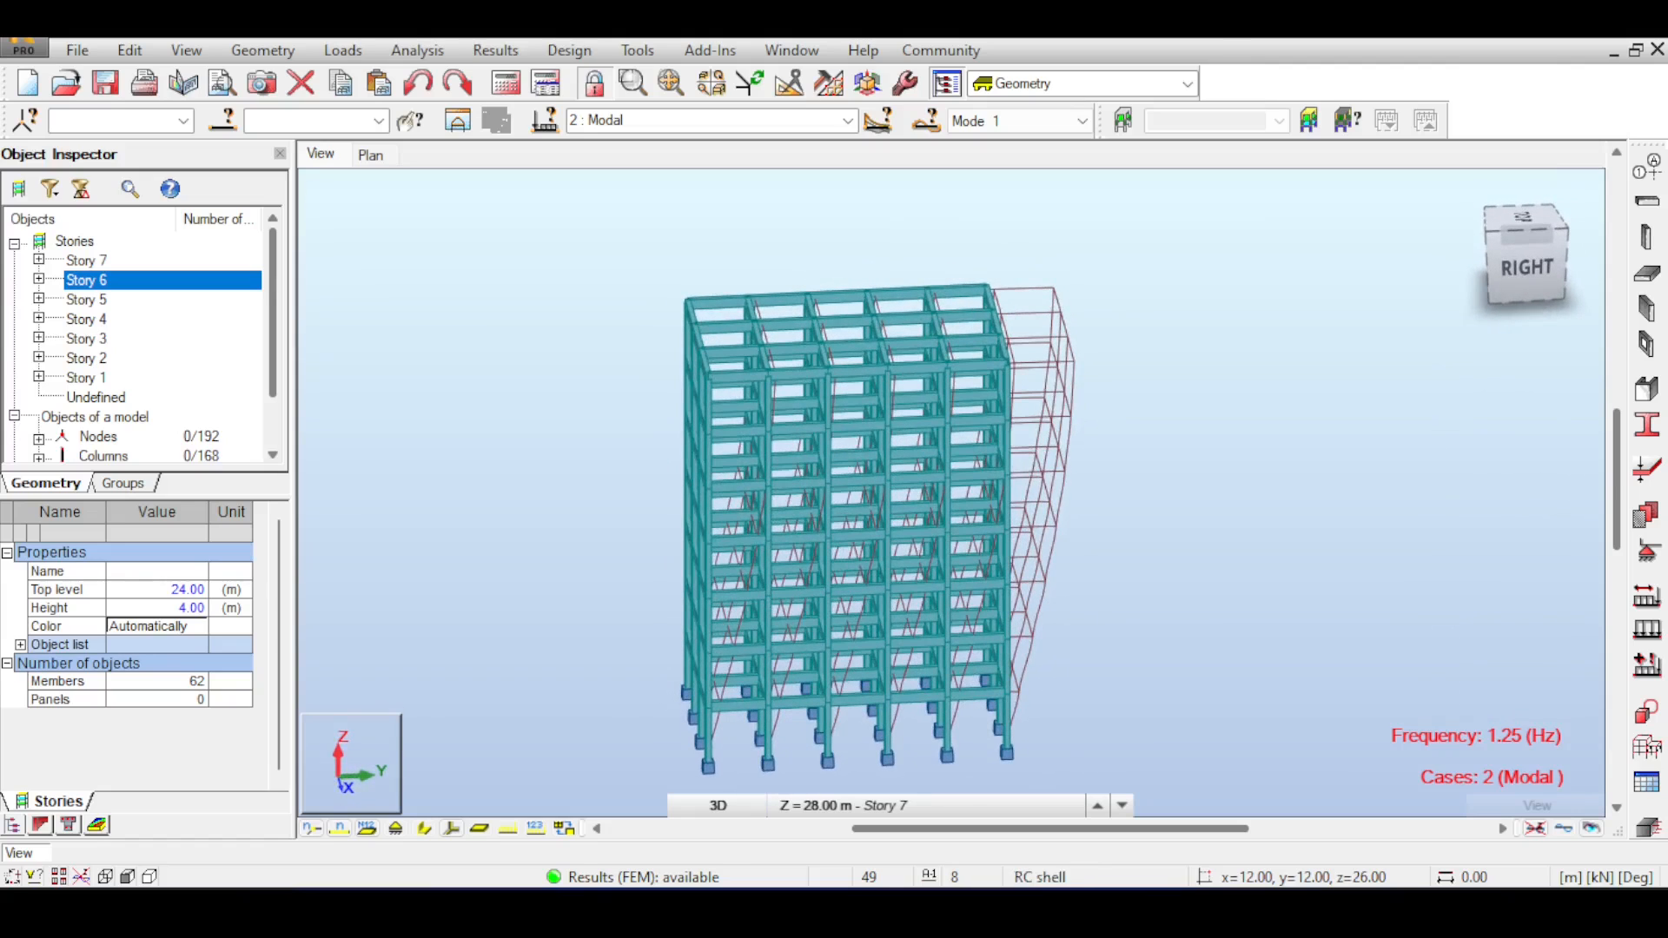
pyautogui.moveTo(1526, 234); pyautogui.dragTo(1576, 260)
pyautogui.moveTo(1294, 287); pyautogui.dragTo(1172, 235, button='middle')
pyautogui.scroll(2, 1259, 276)
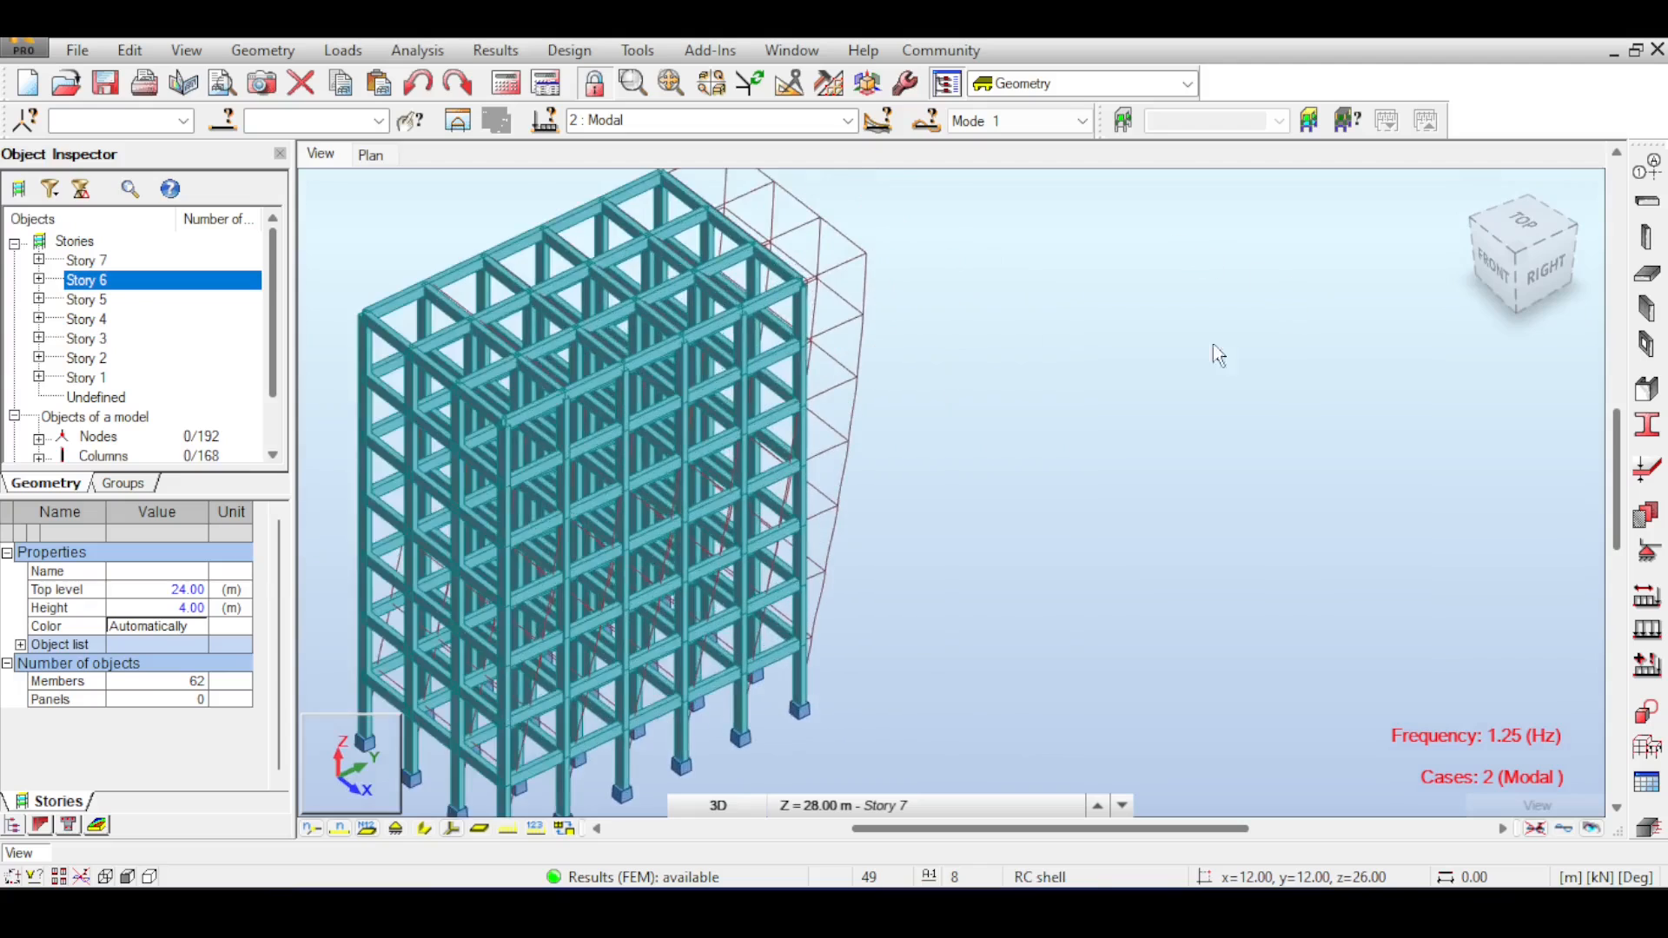
pyautogui.scroll(1, 772, 415)
pyautogui.moveTo(774, 393); pyautogui.dragTo(1014, 393, button='middle')
pyautogui.scroll(-2, 966, 346)
pyautogui.moveTo(1094, 325); pyautogui.dragTo(1132, 353, button='middle')
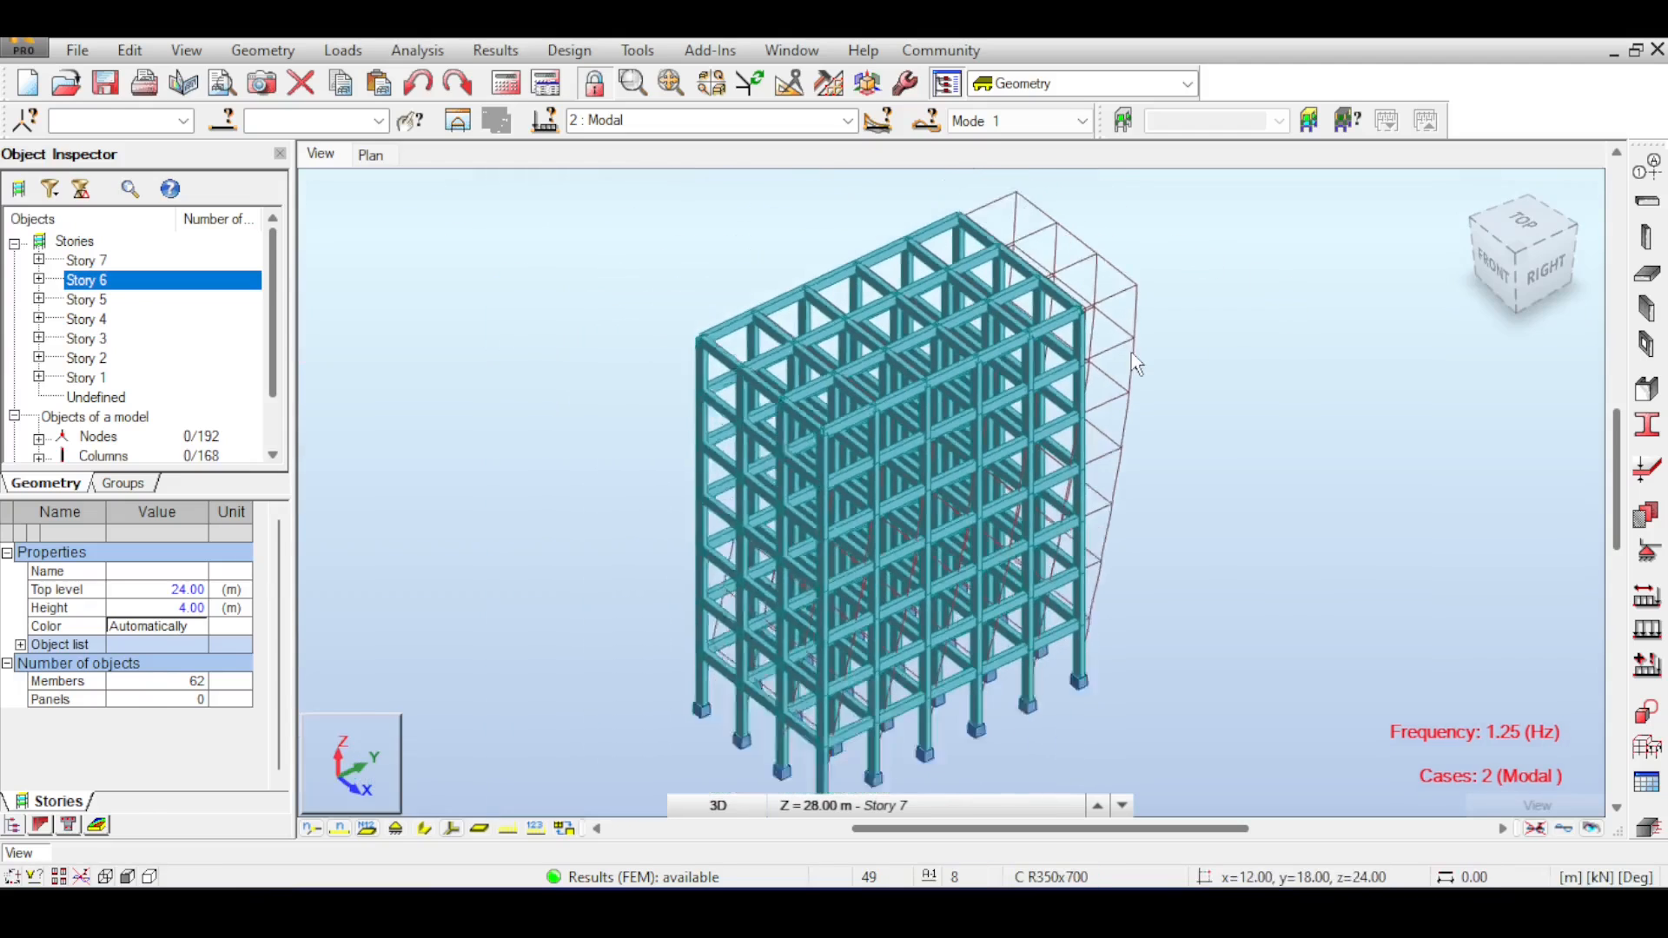
pyautogui.scroll(-1, 1134, 361)
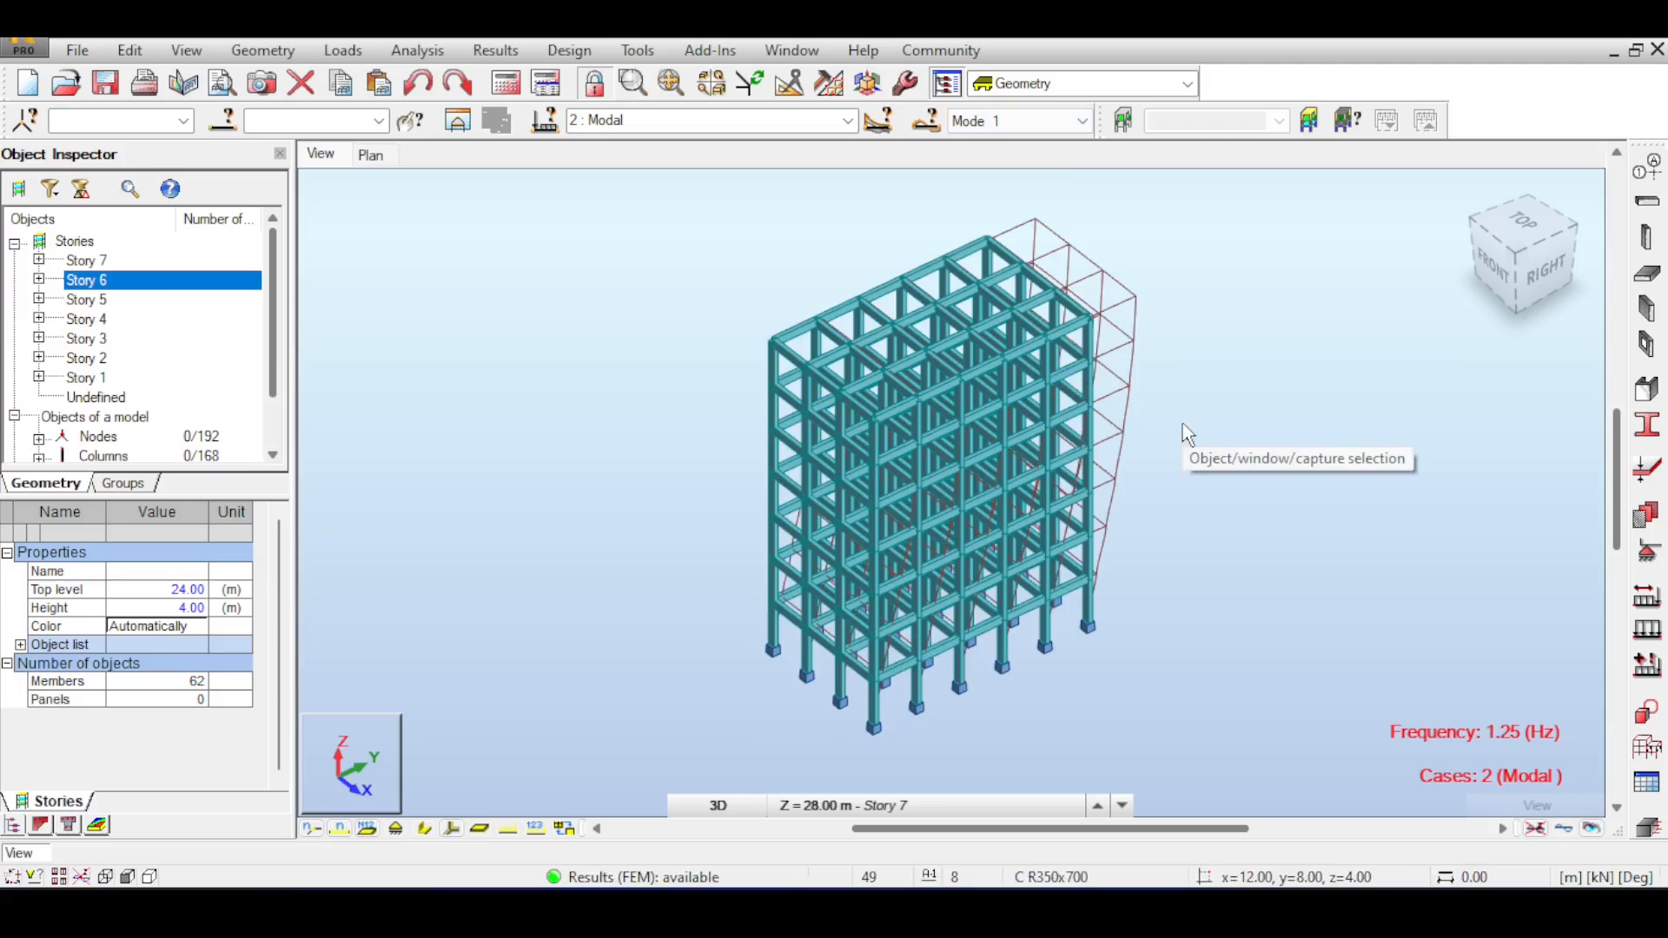
pyautogui.moveTo(1263, 384); pyautogui.dragTo(1170, 408, button='middle')
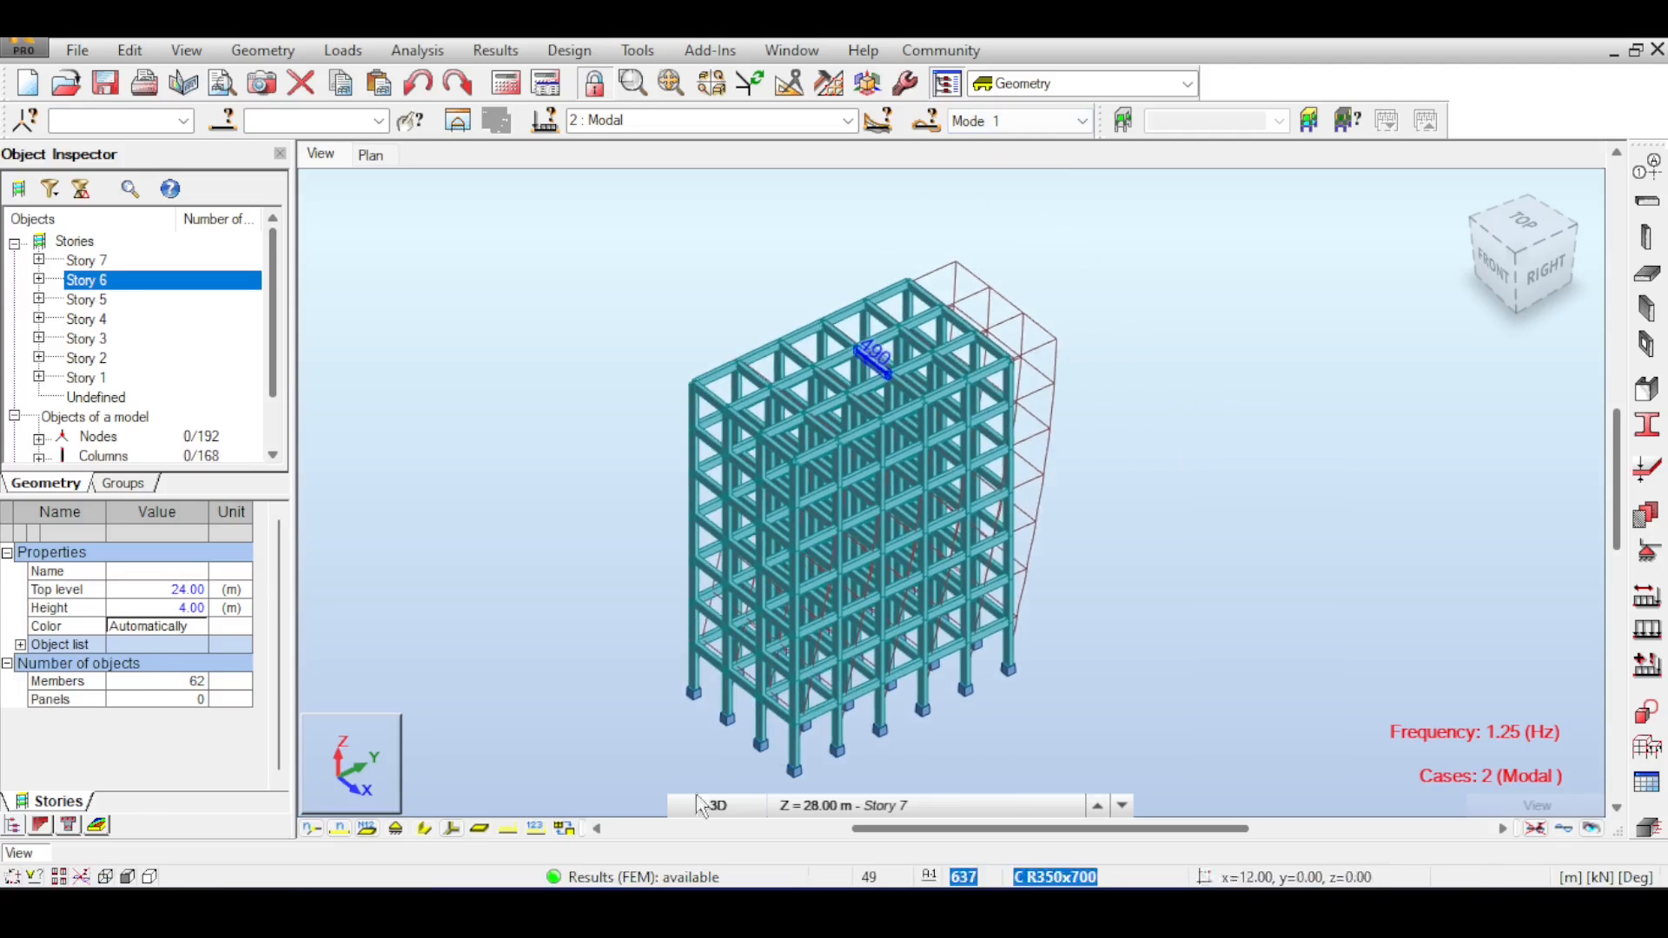
pyautogui.scroll(5, 1034, 404)
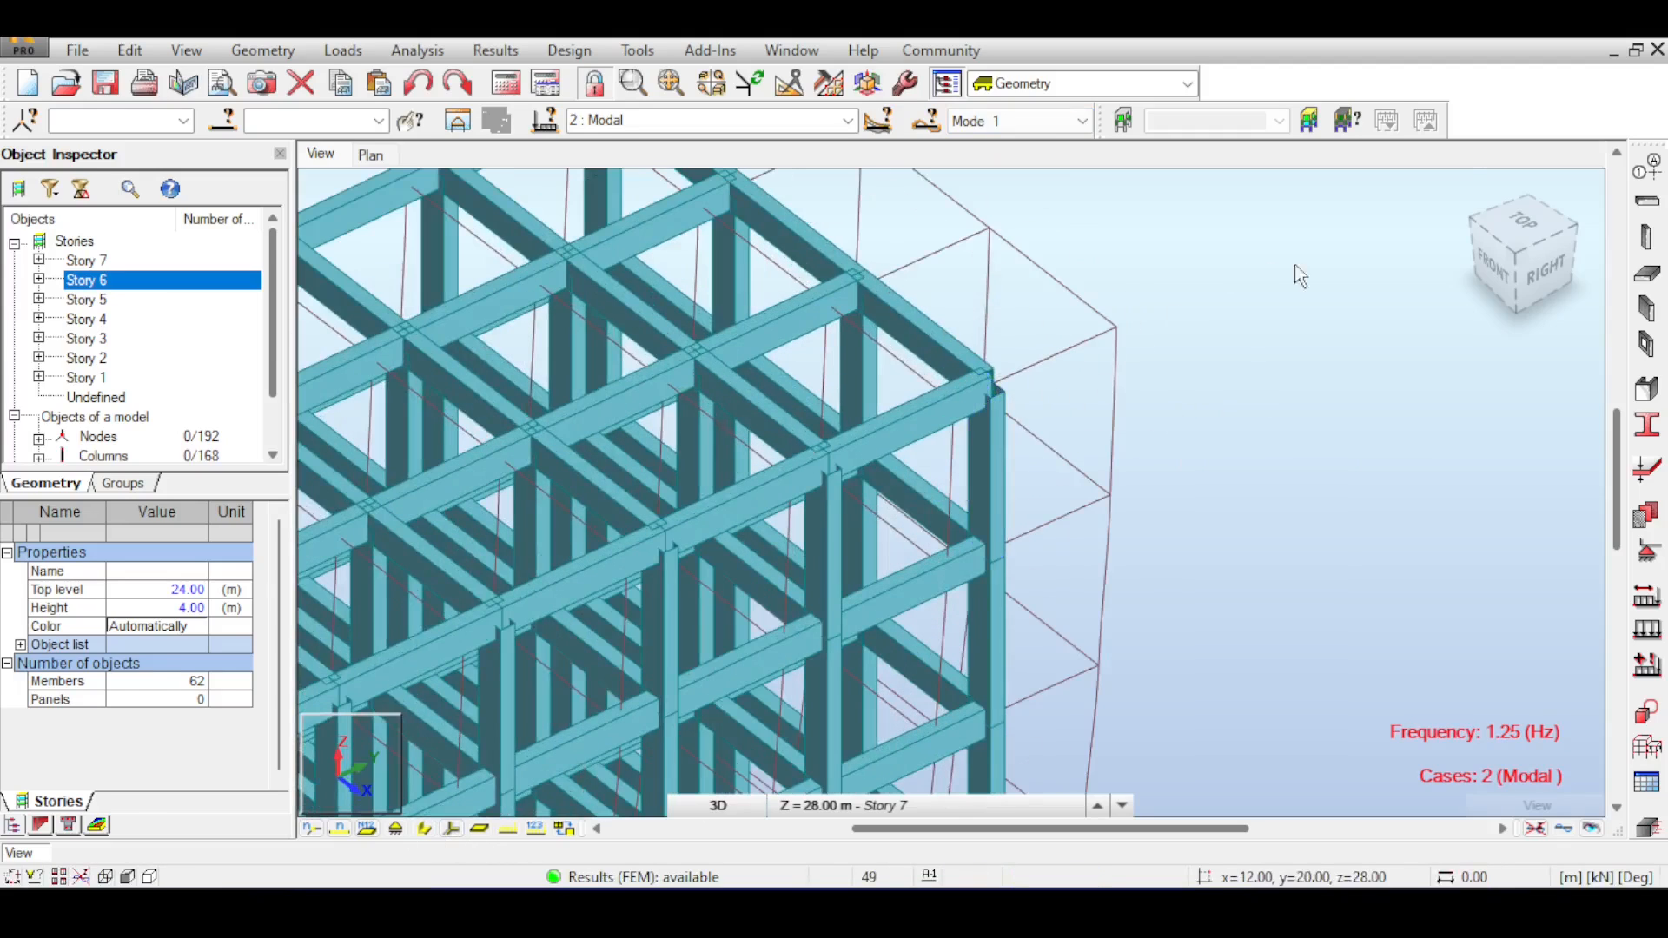
pyautogui.click(1526, 252)
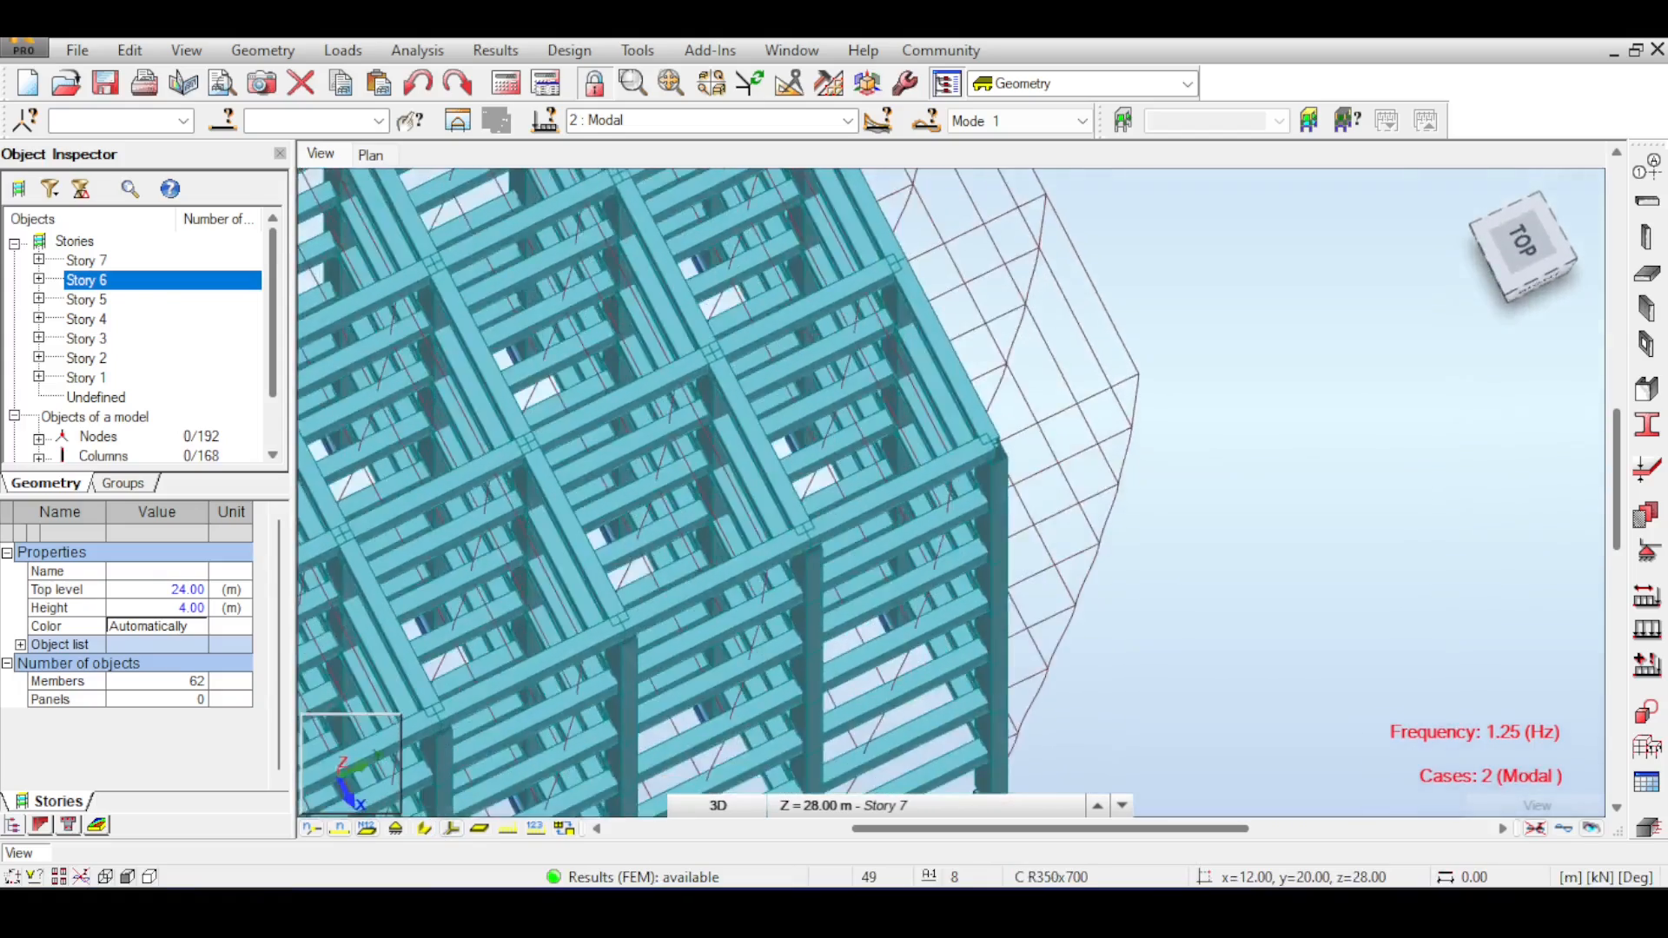
pyautogui.click(1528, 252)
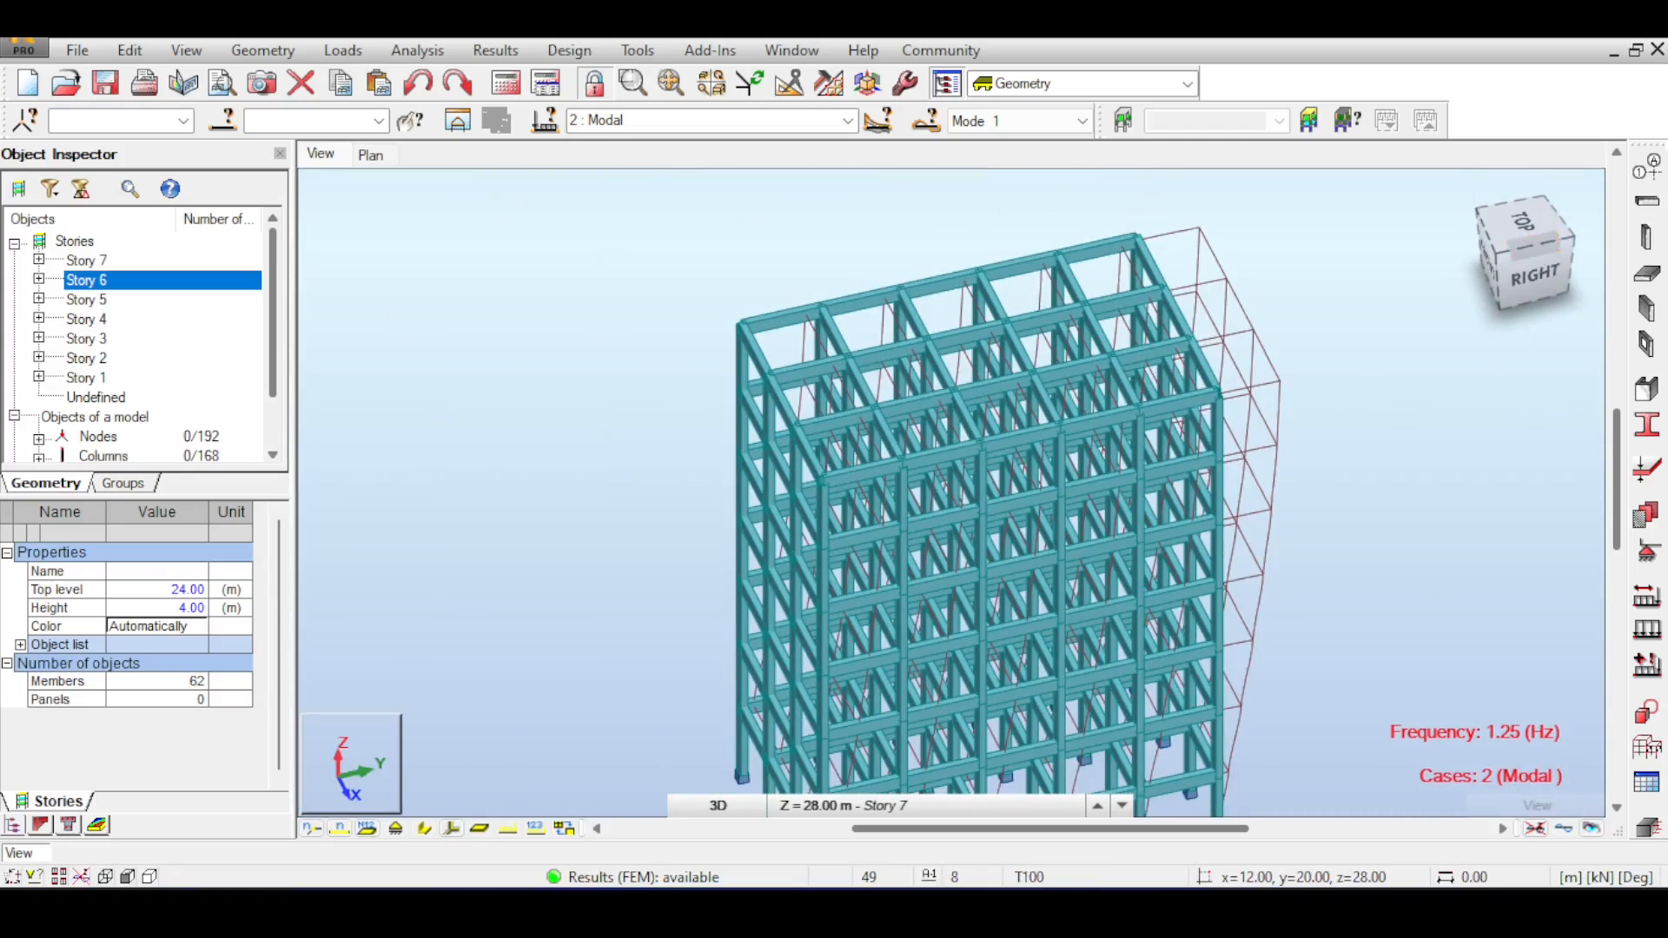
pyautogui.click(1532, 252)
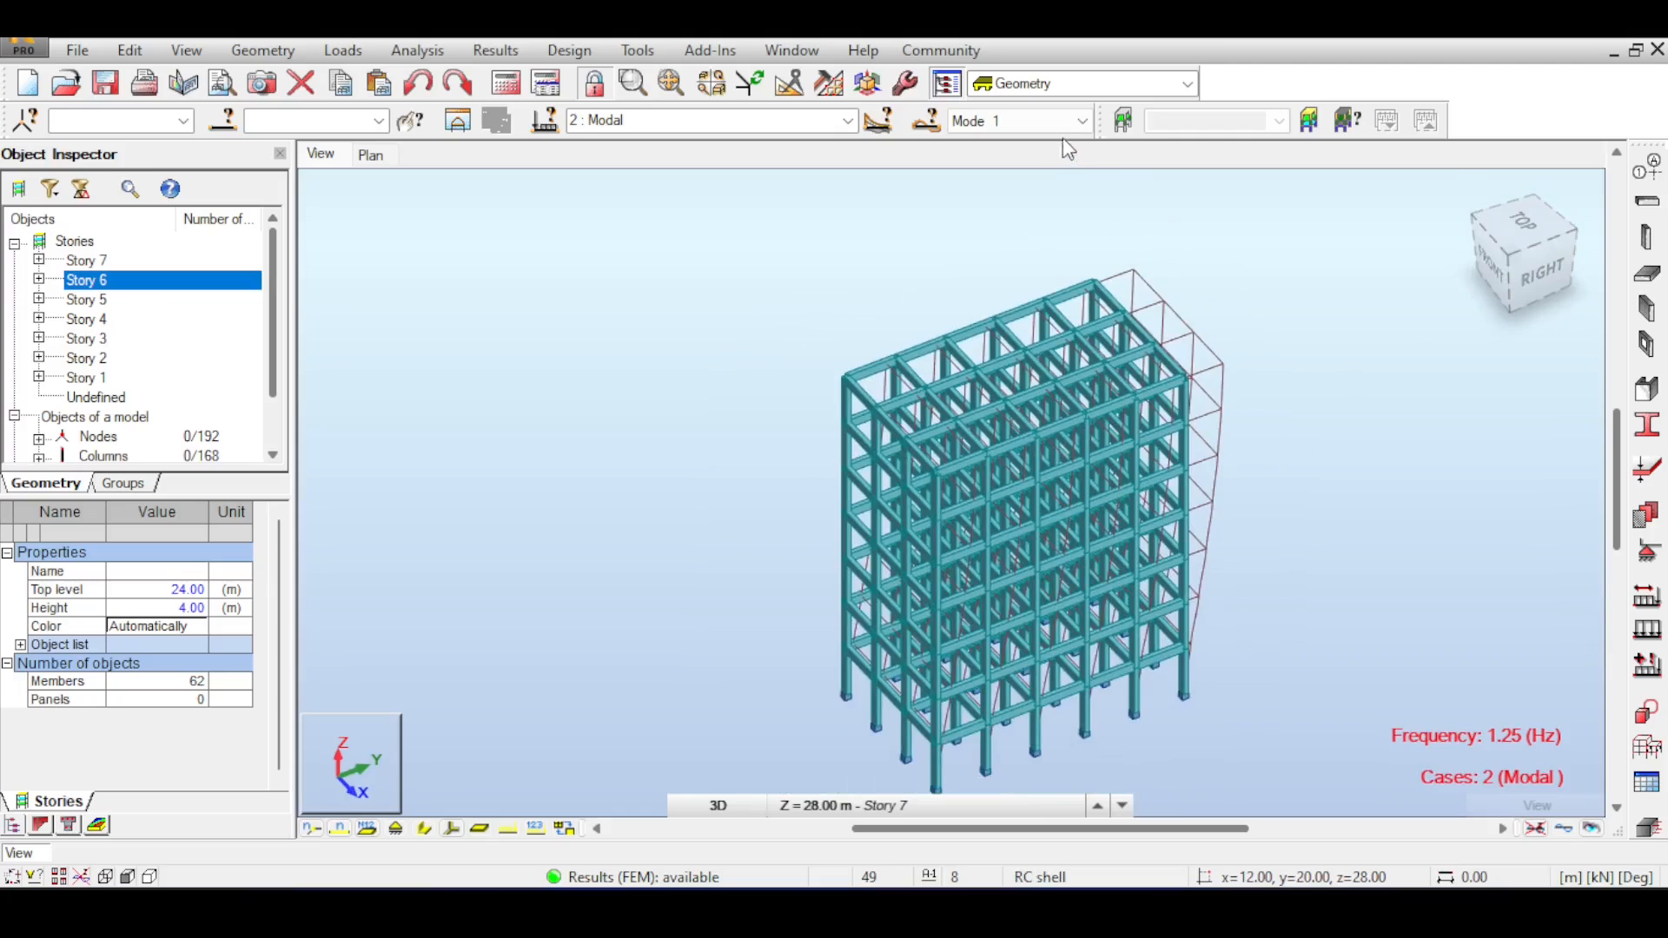
# Display mode 2 and mode 3 of the Modal case in turn, examining the mode 3 shape from above.
pyautogui.click(1065, 121)
pyautogui.click(1061, 172)
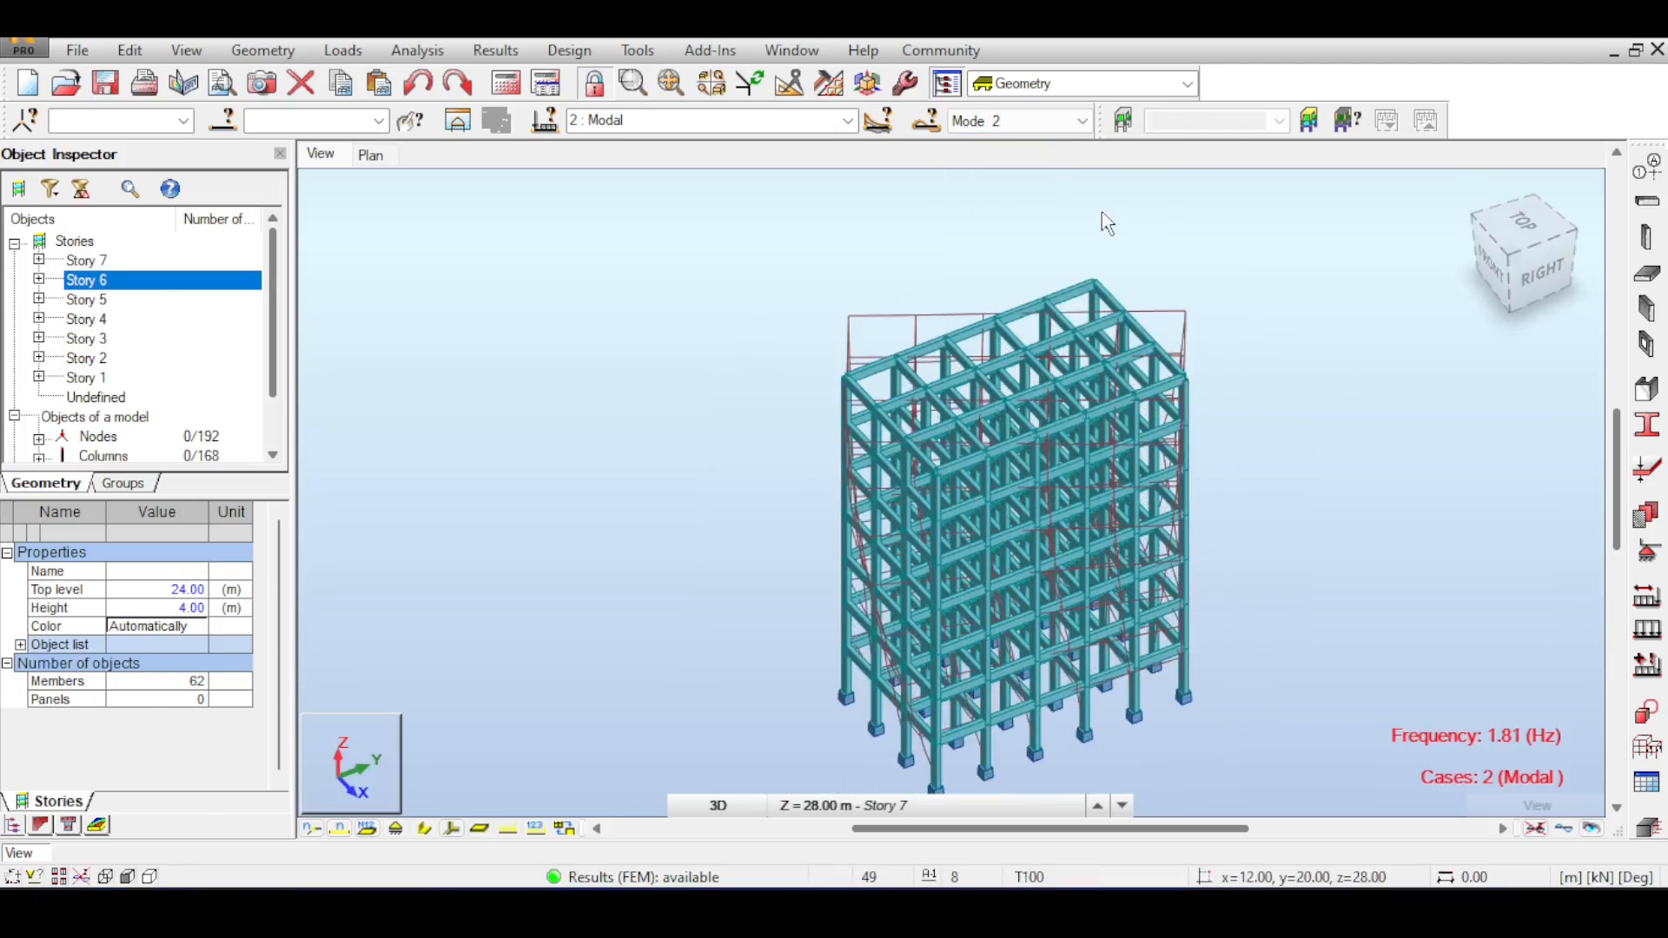
pyautogui.click(1080, 121)
pyautogui.click(1056, 183)
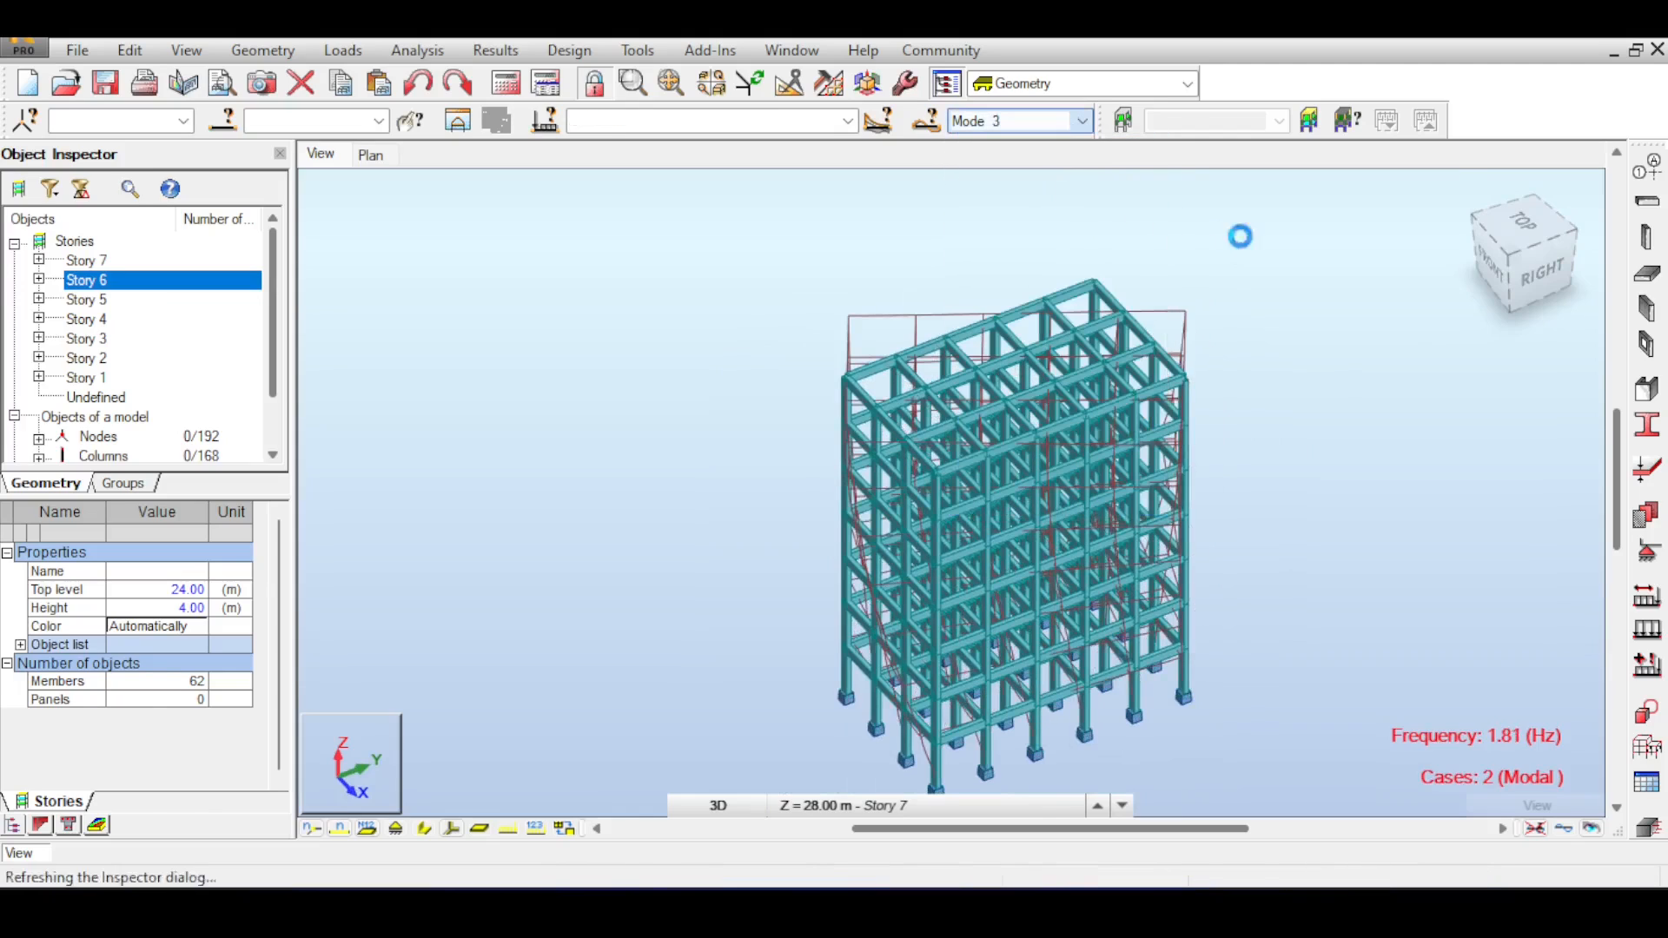
pyautogui.moveTo(1507, 254); pyautogui.dragTo(1536, 233)
pyautogui.click(1501, 236)
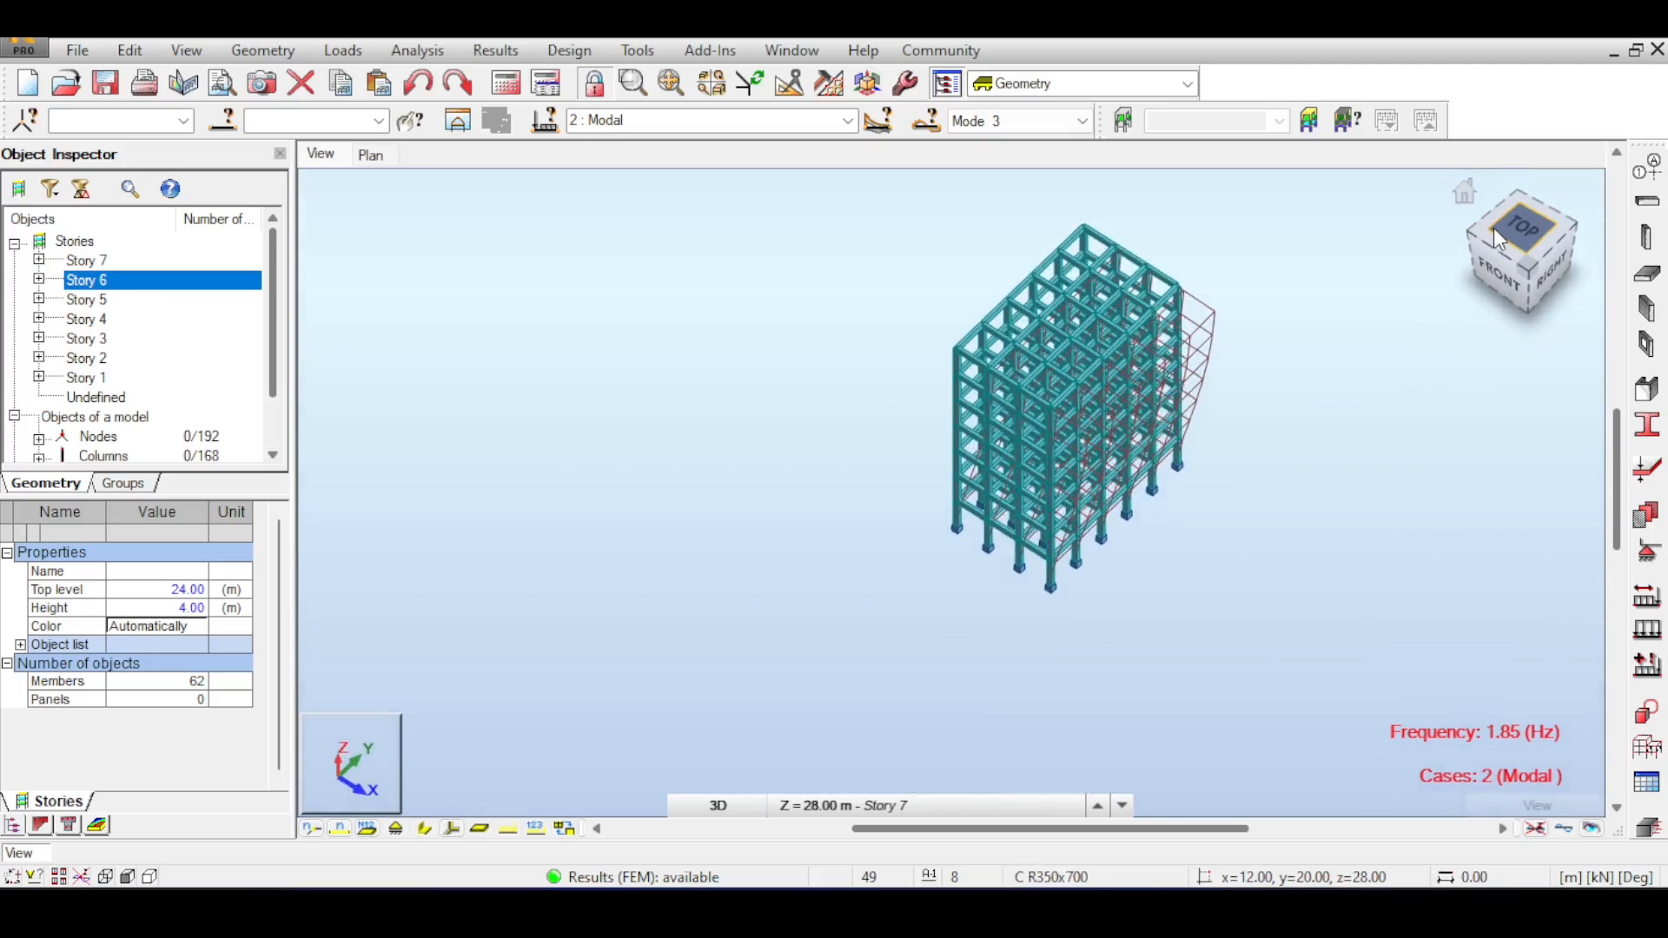
# Display mode 4 of the Modal case and examine its deformed shape from the building's right side.
pyautogui.click(1082, 121)
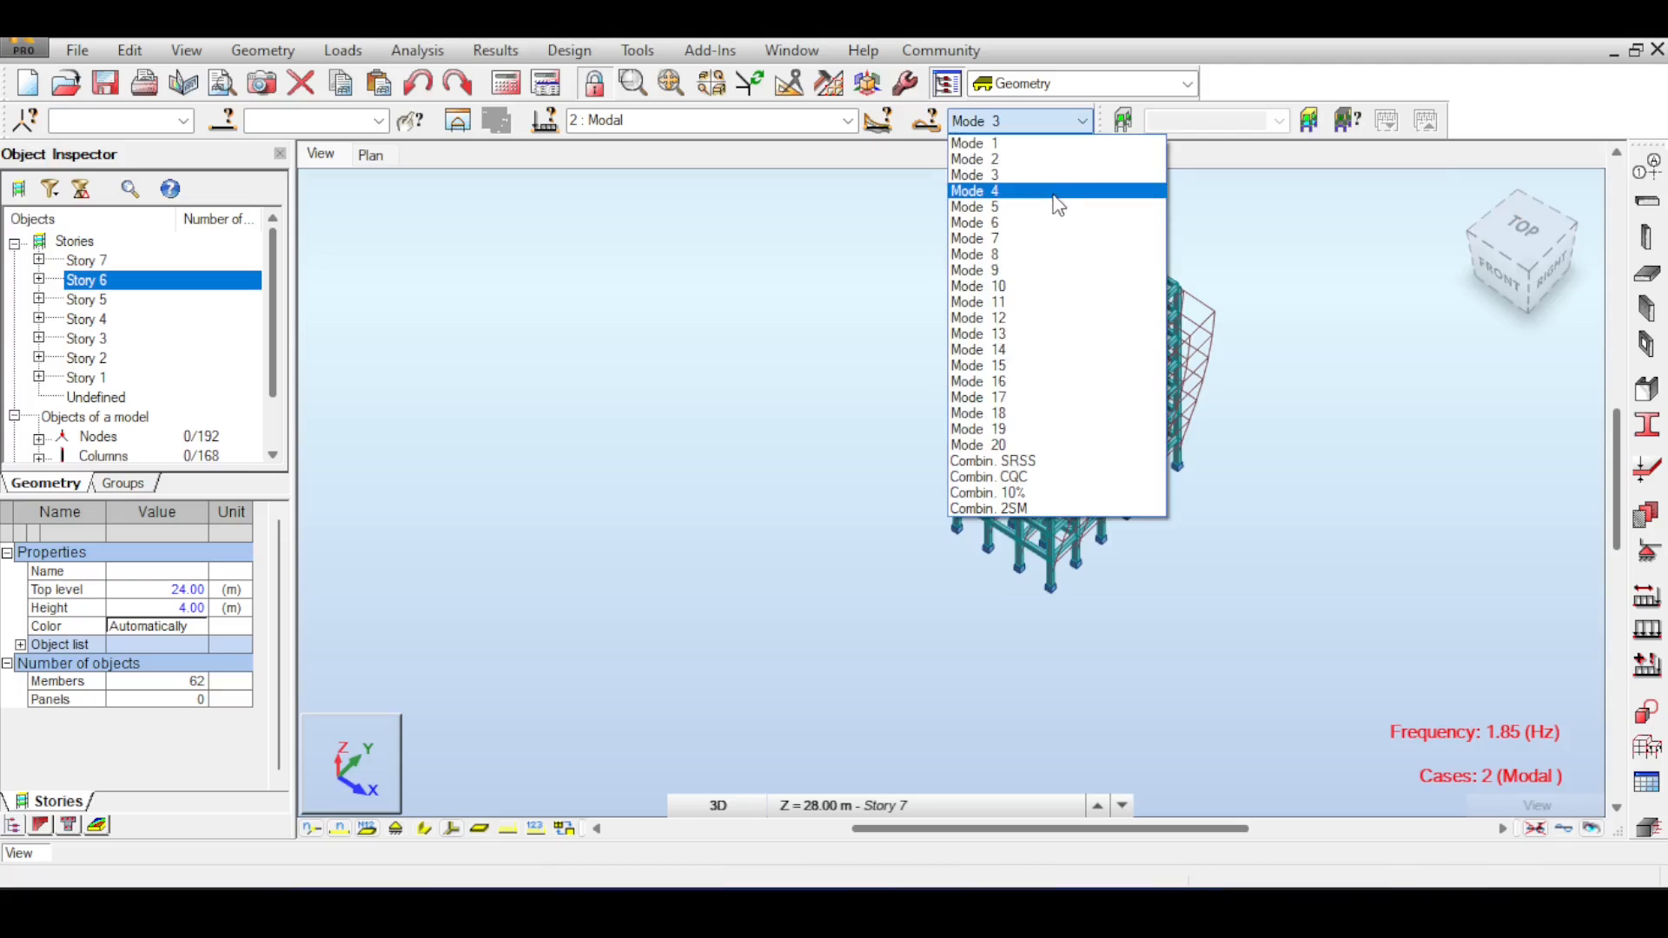
pyautogui.click(1056, 193)
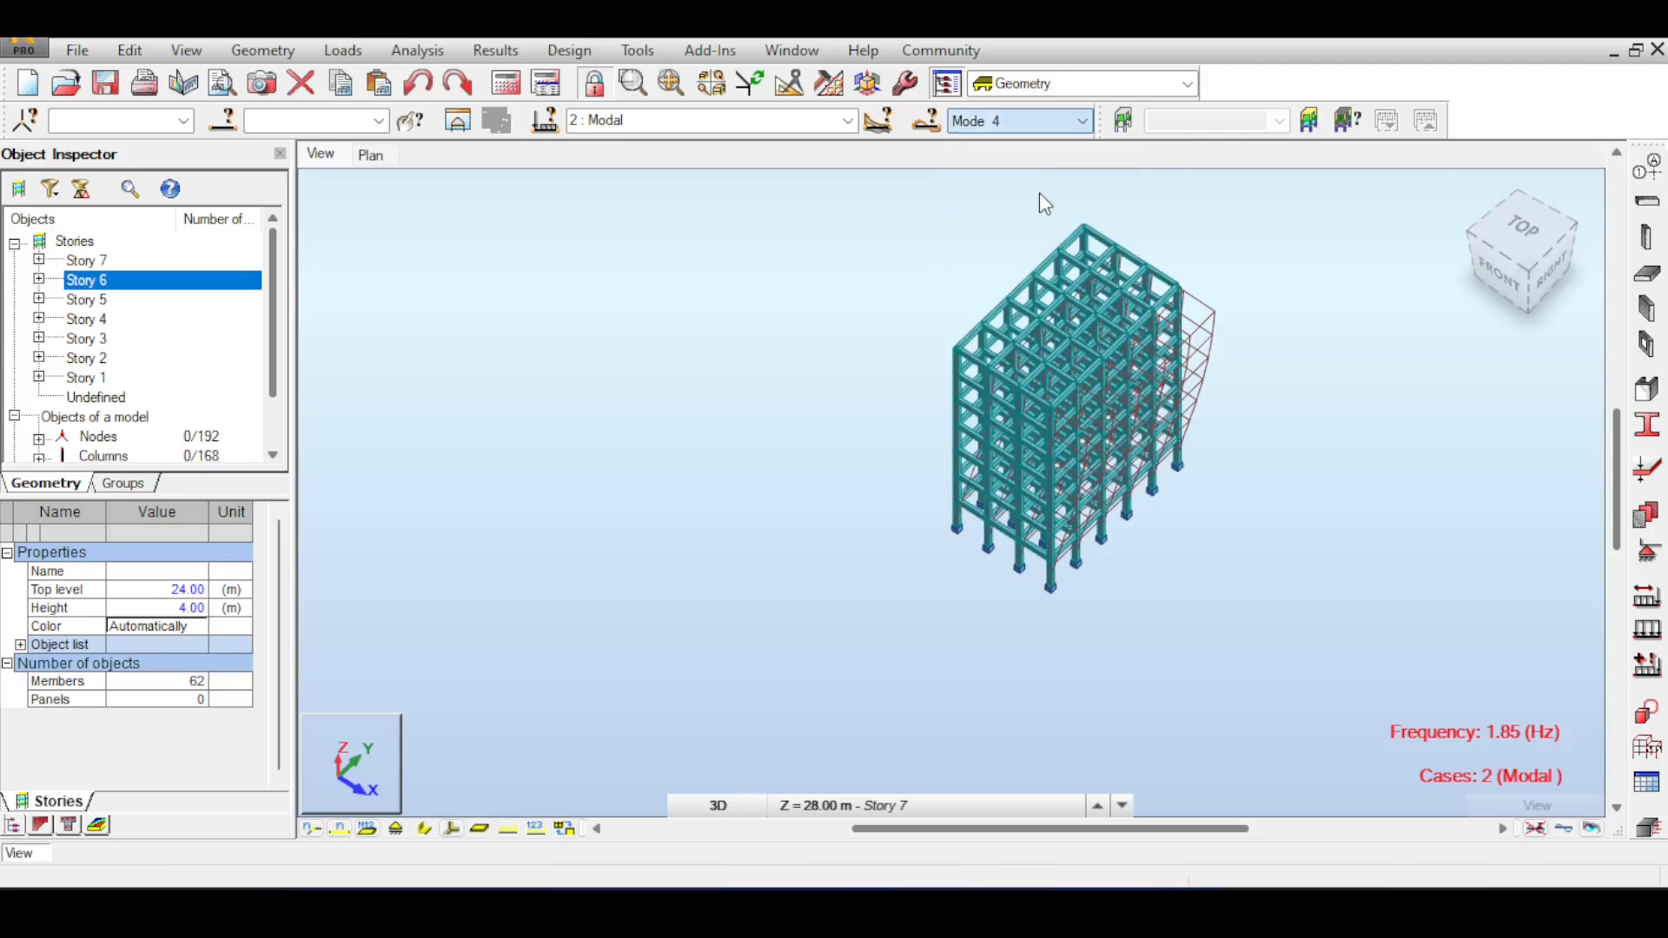
pyautogui.click(1545, 256)
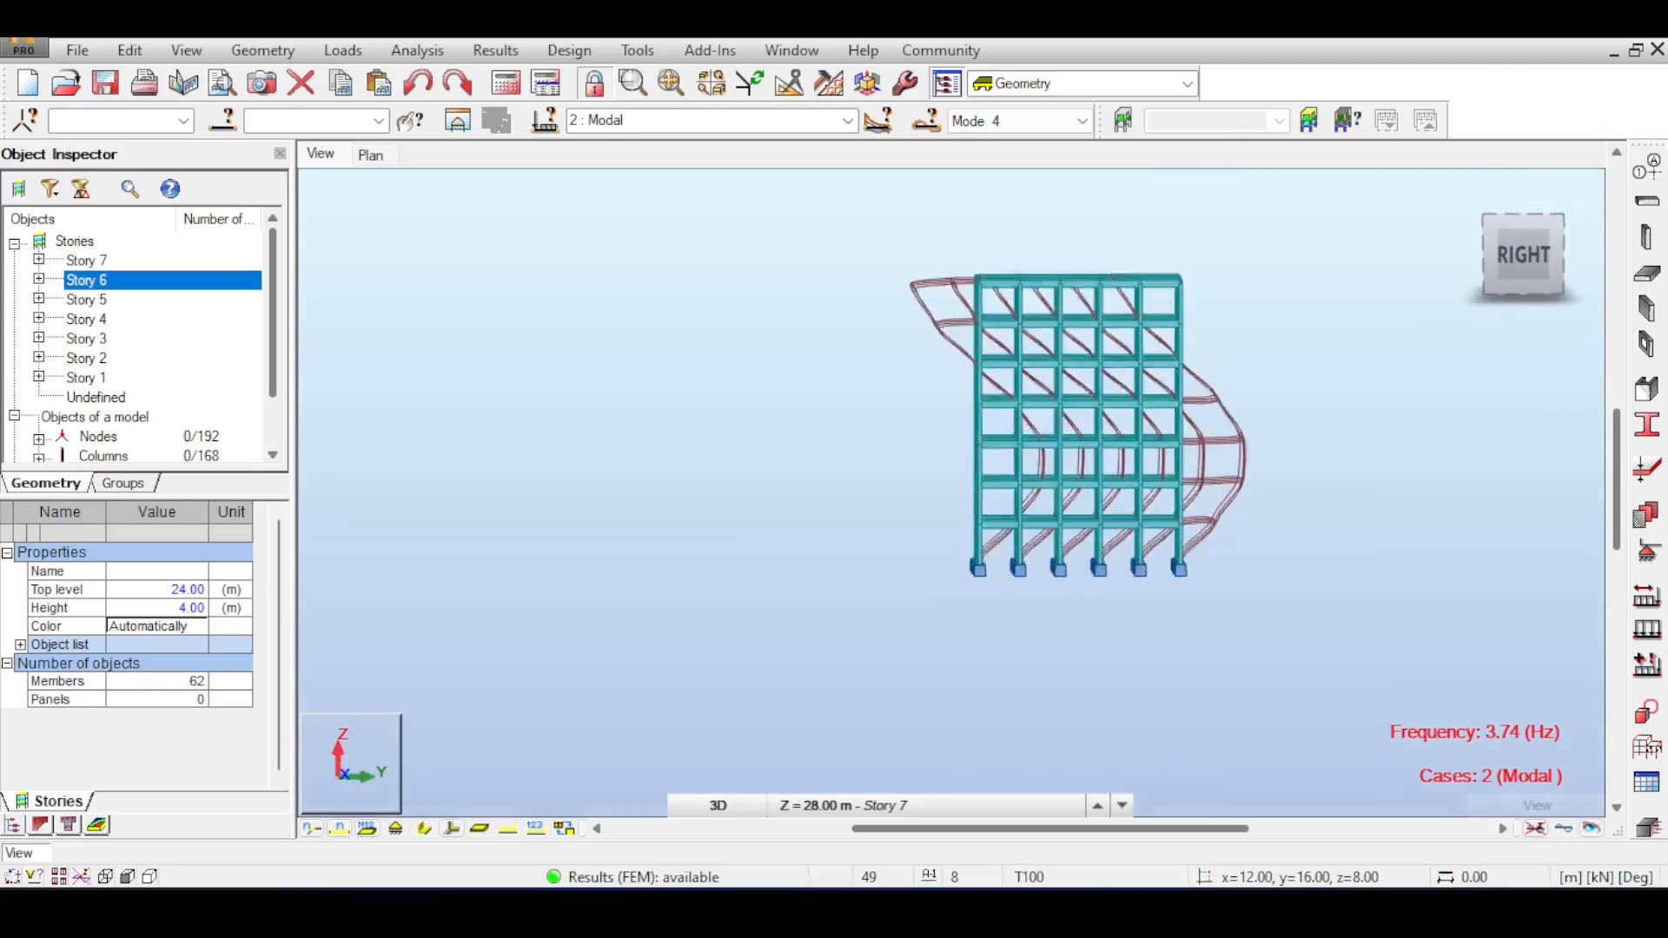
pyautogui.click(1491, 213)
pyautogui.moveTo(1512, 243)
pyautogui.mouseDown()
pyautogui.moveTo(1529, 228)
pyautogui.moveTo(1524, 260)
pyautogui.moveTo(1539, 242)
pyautogui.mouseUp()
# Display mode 5 of the Modal case and examine the building's twisting from the top and the back.
pyautogui.click(1077, 121)
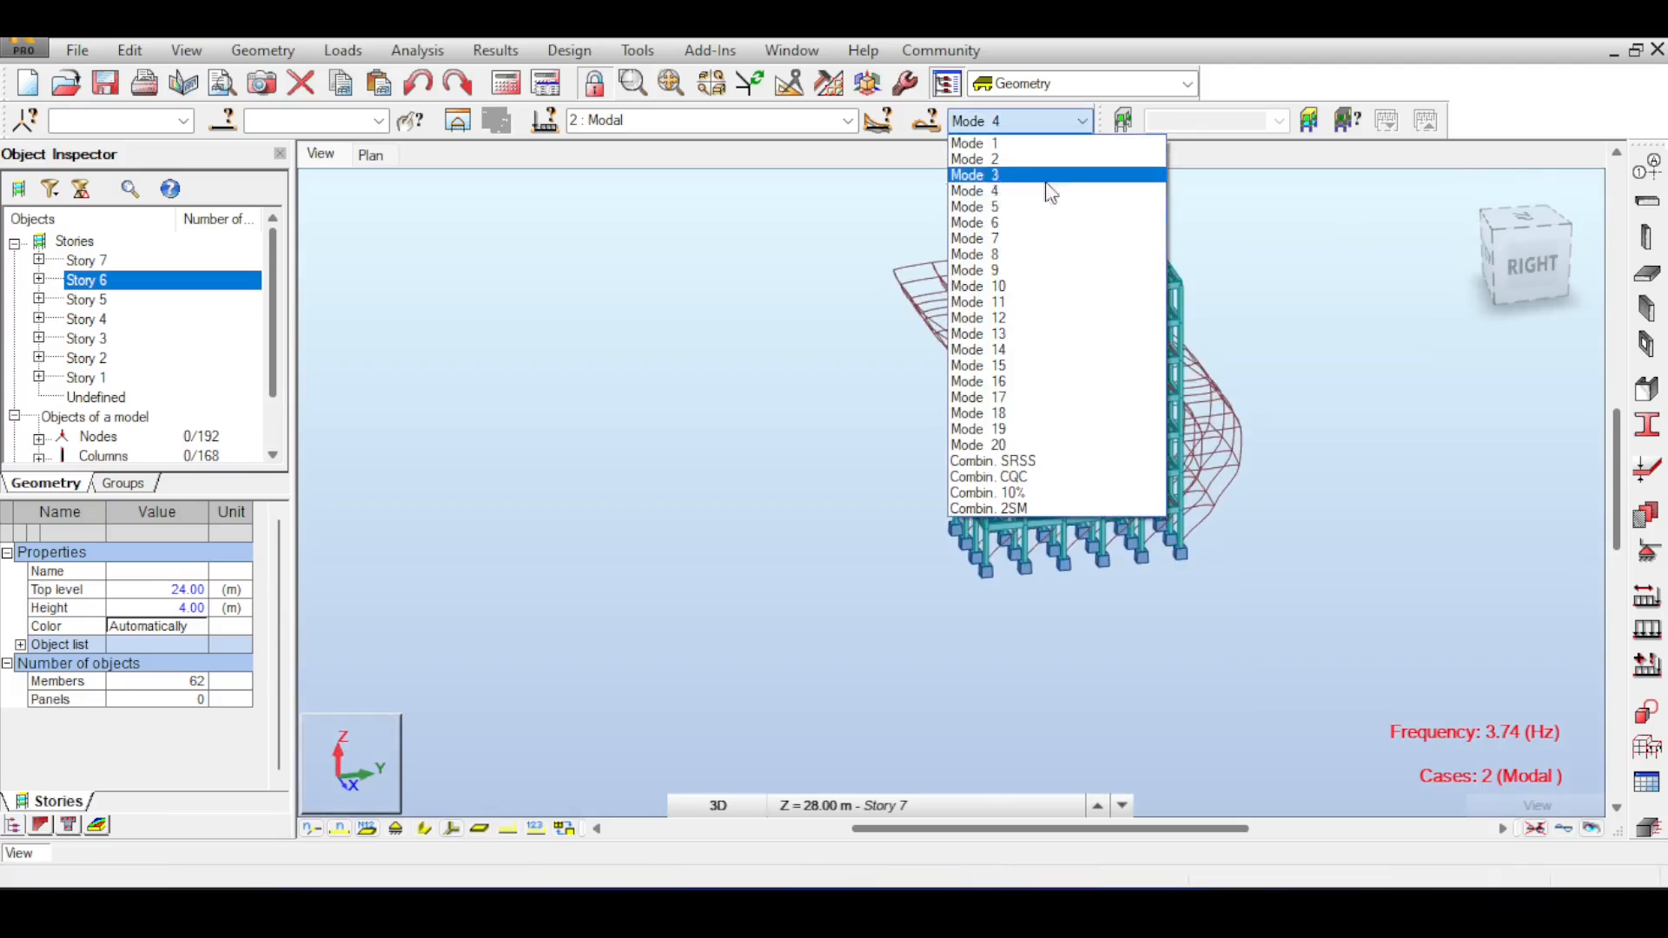
pyautogui.click(1054, 222)
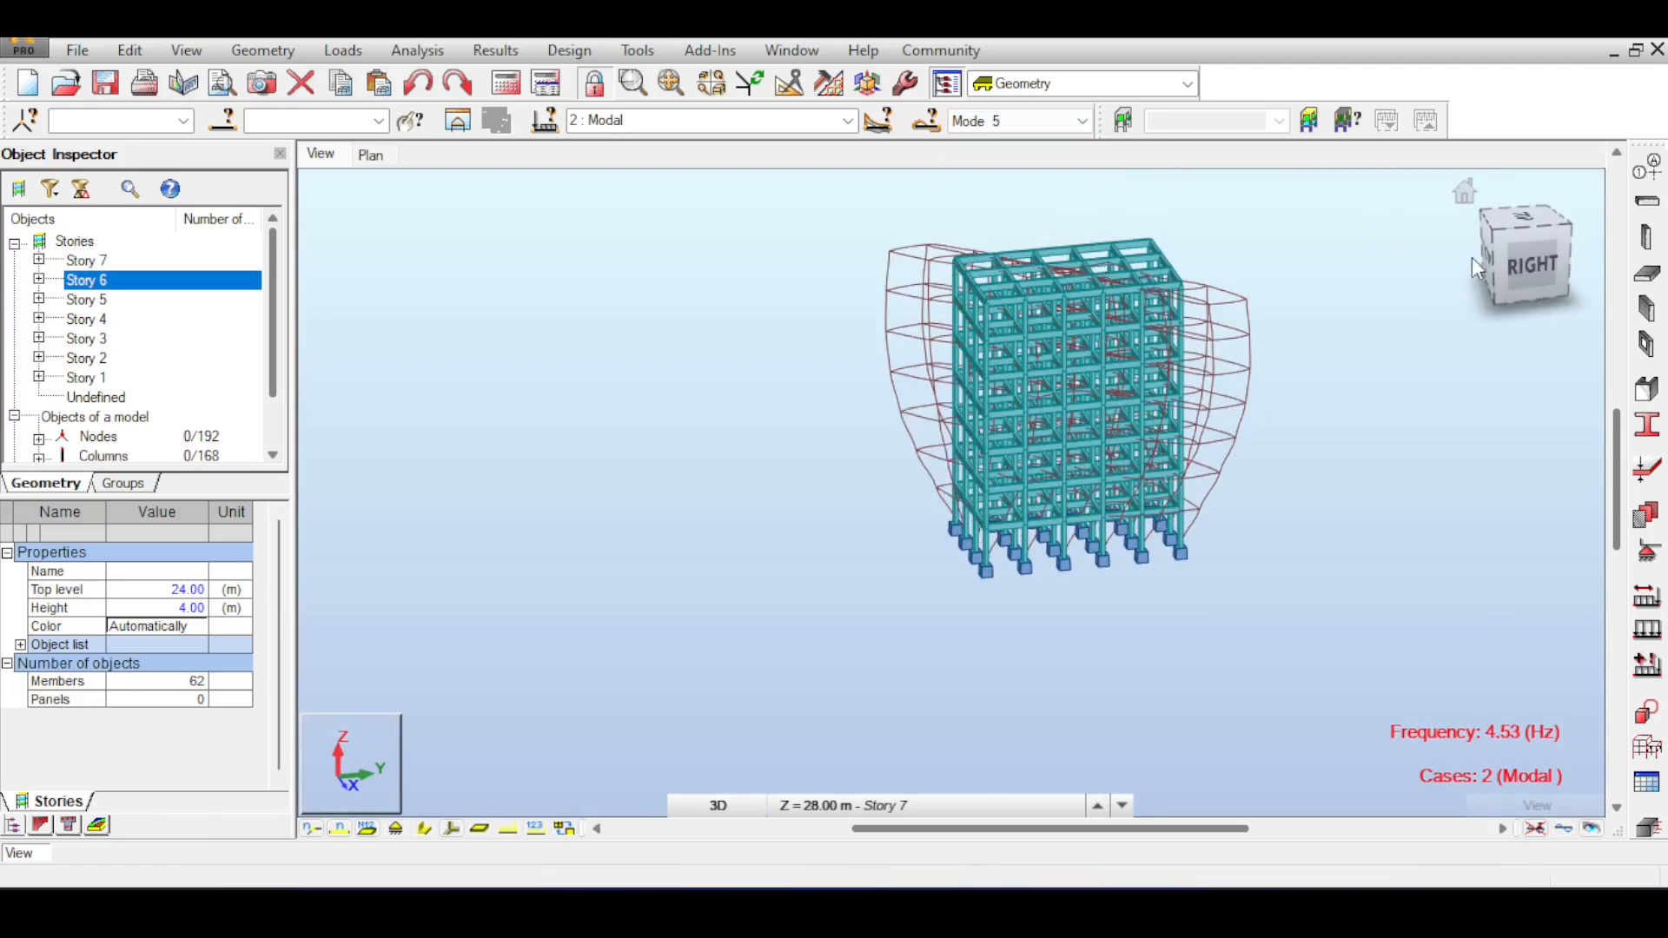
pyautogui.moveTo(1494, 257); pyautogui.dragTo(1529, 322)
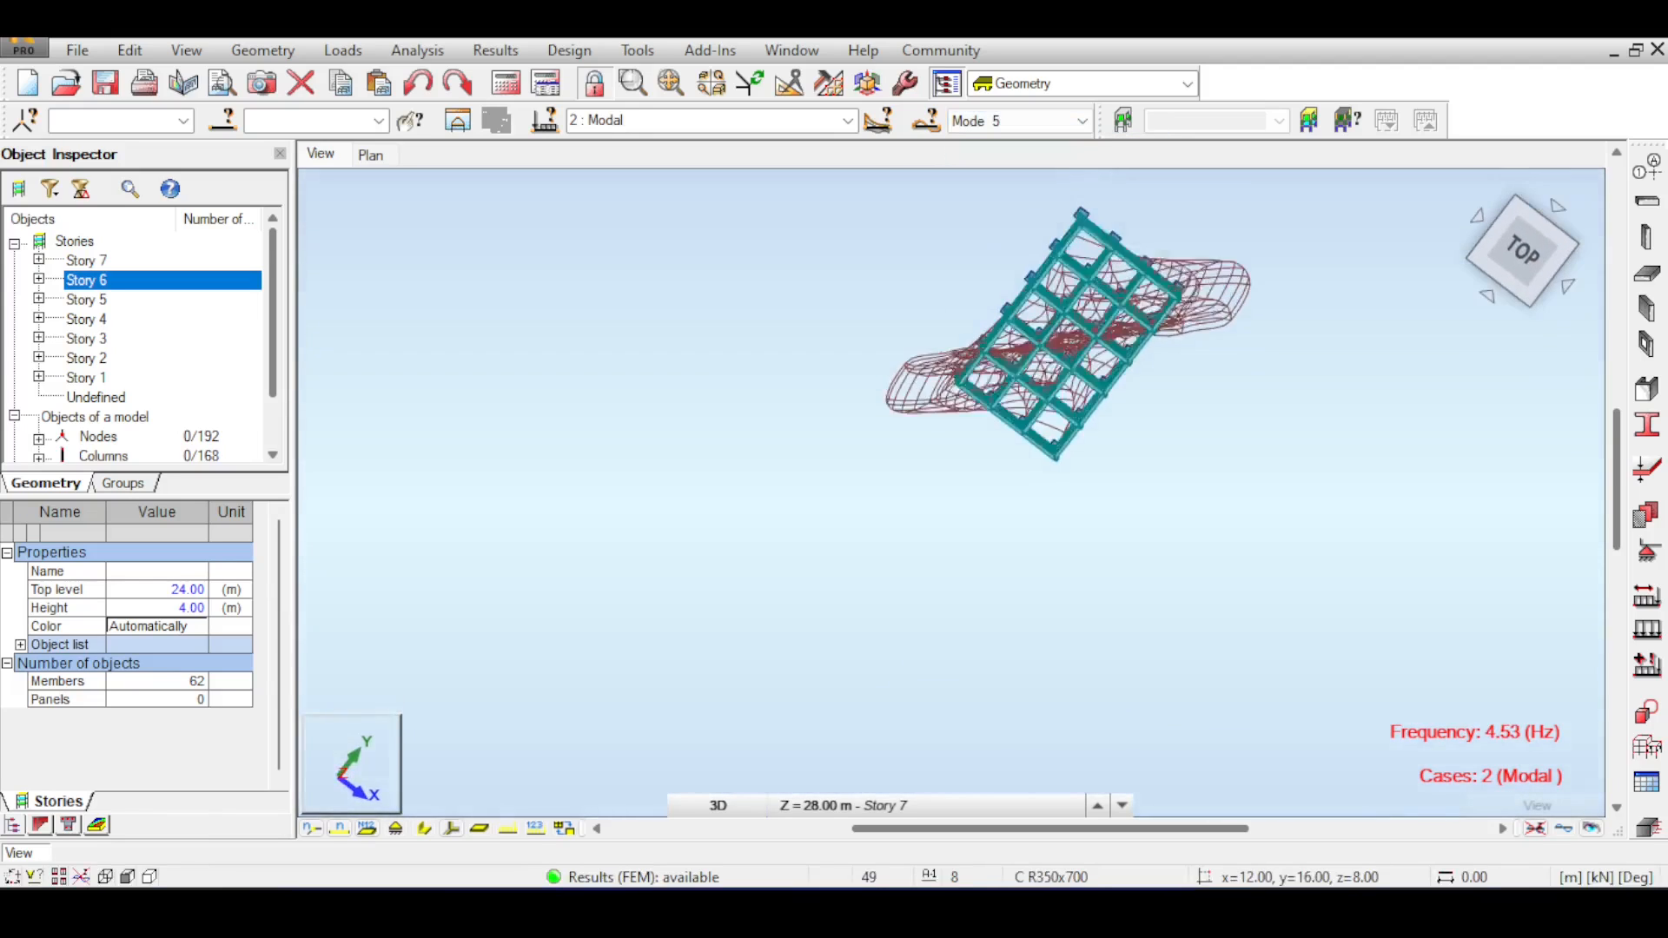
pyautogui.scroll(3, 1173, 239)
pyautogui.moveTo(1526, 232); pyautogui.dragTo(1537, 267)
pyautogui.click(1516, 274)
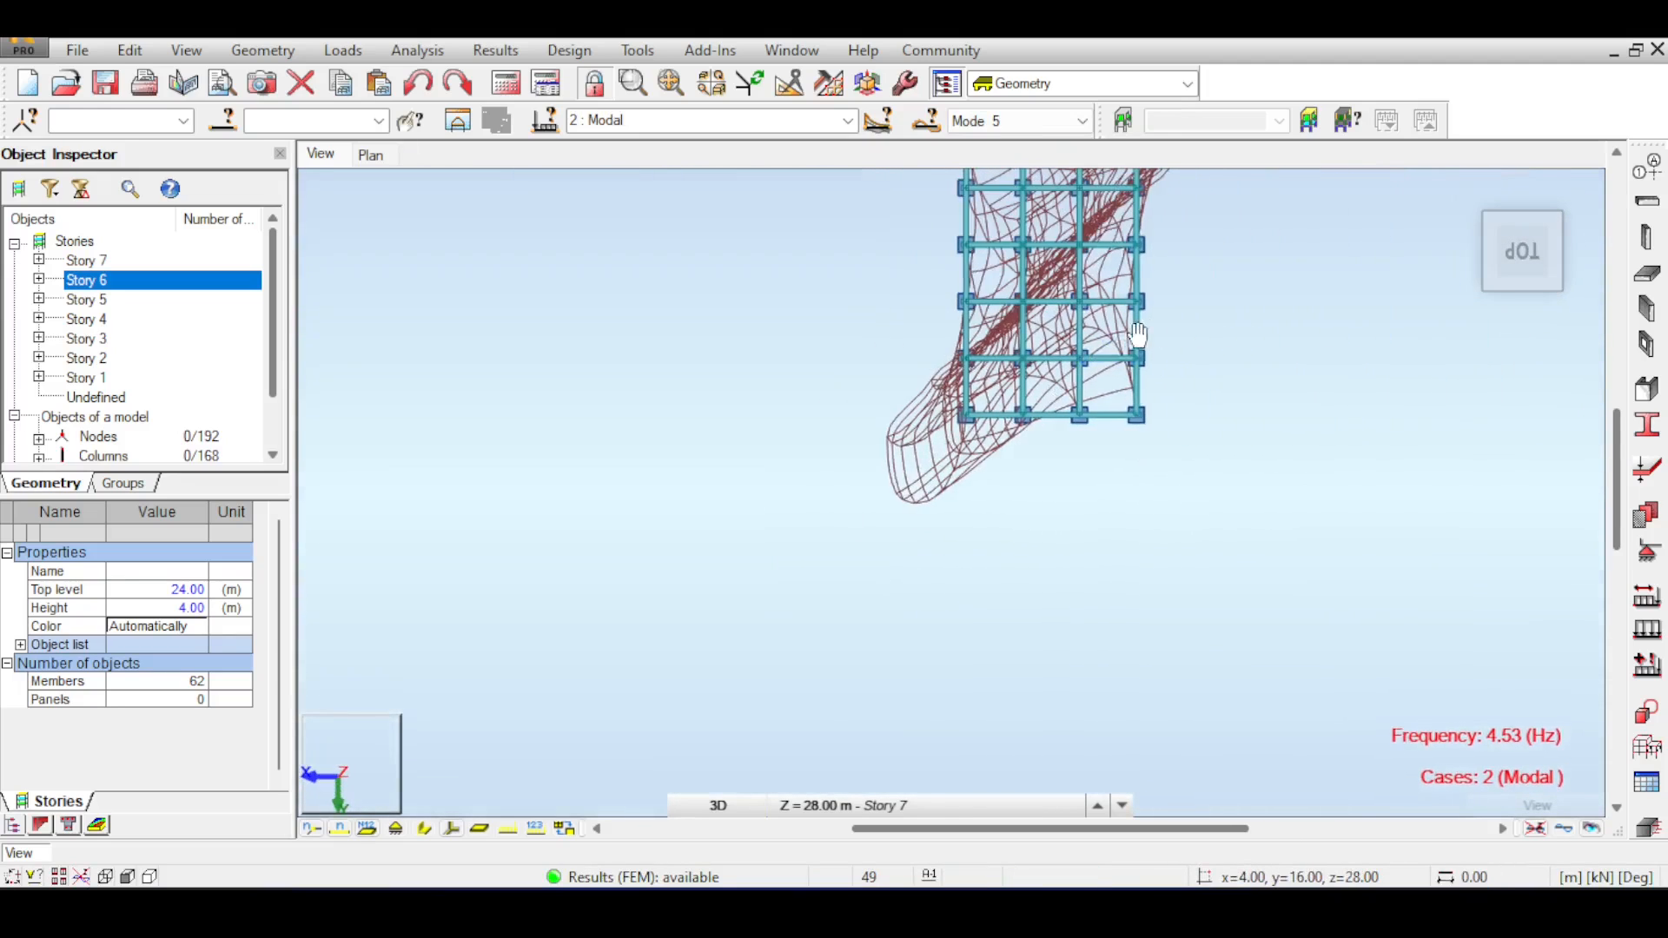
pyautogui.moveTo(1522, 252); pyautogui.dragTo(1502, 199)
# Display mode 7 of the Modal case on the building frame.
pyautogui.click(1036, 124)
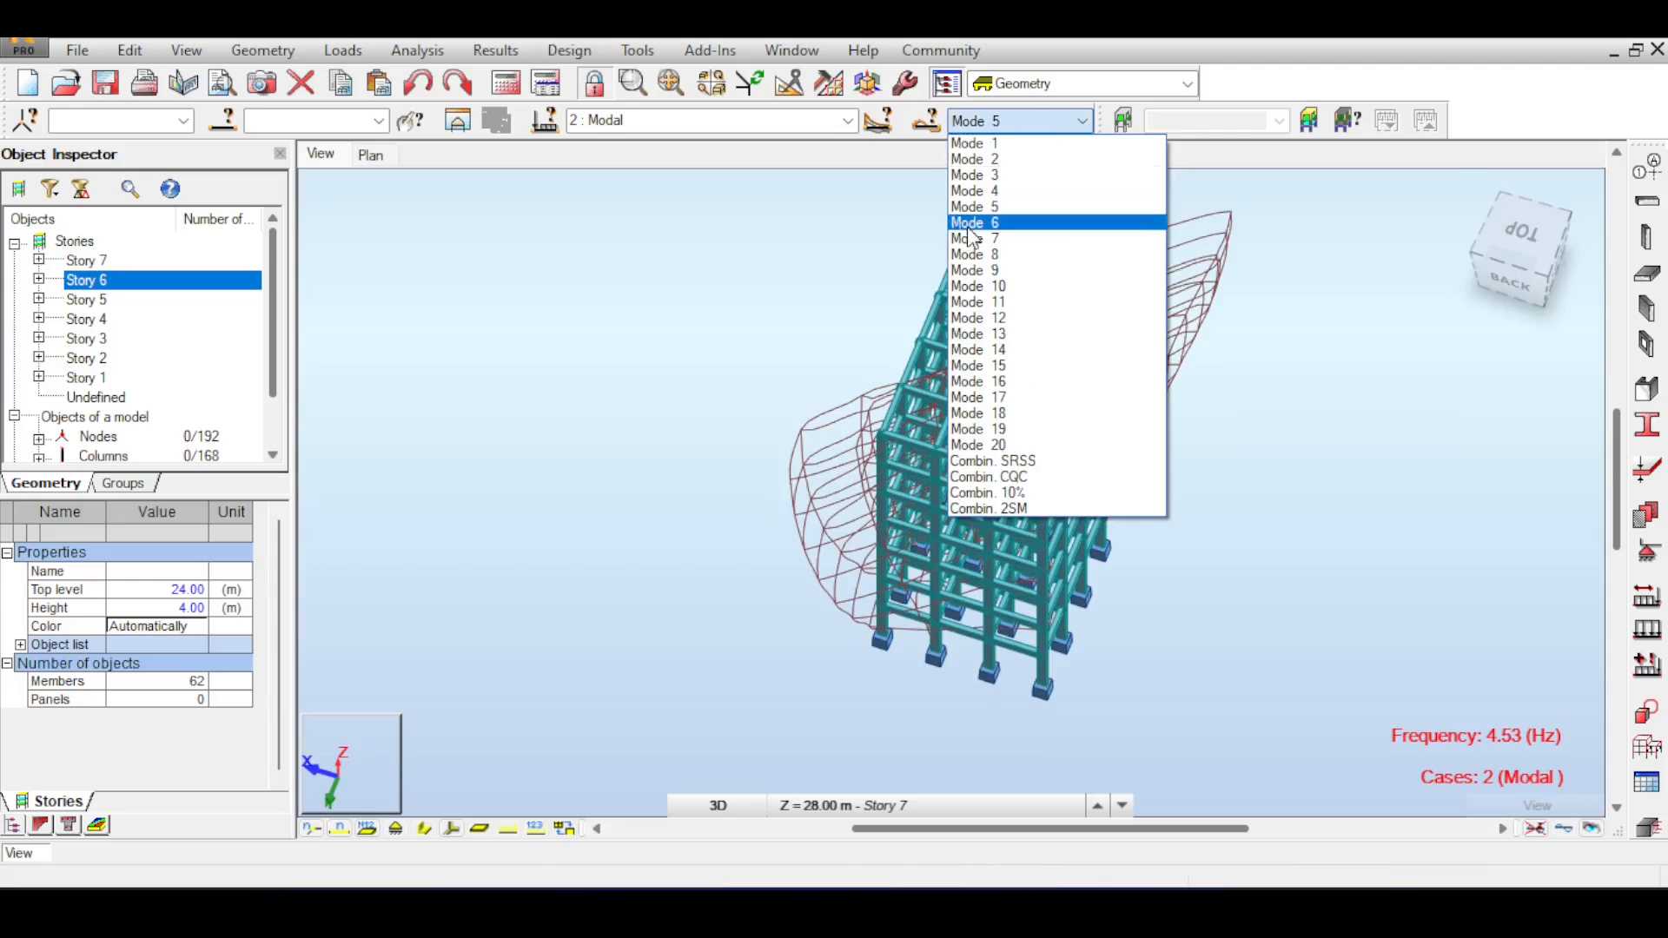
pyautogui.click(966, 236)
pyautogui.click(999, 123)
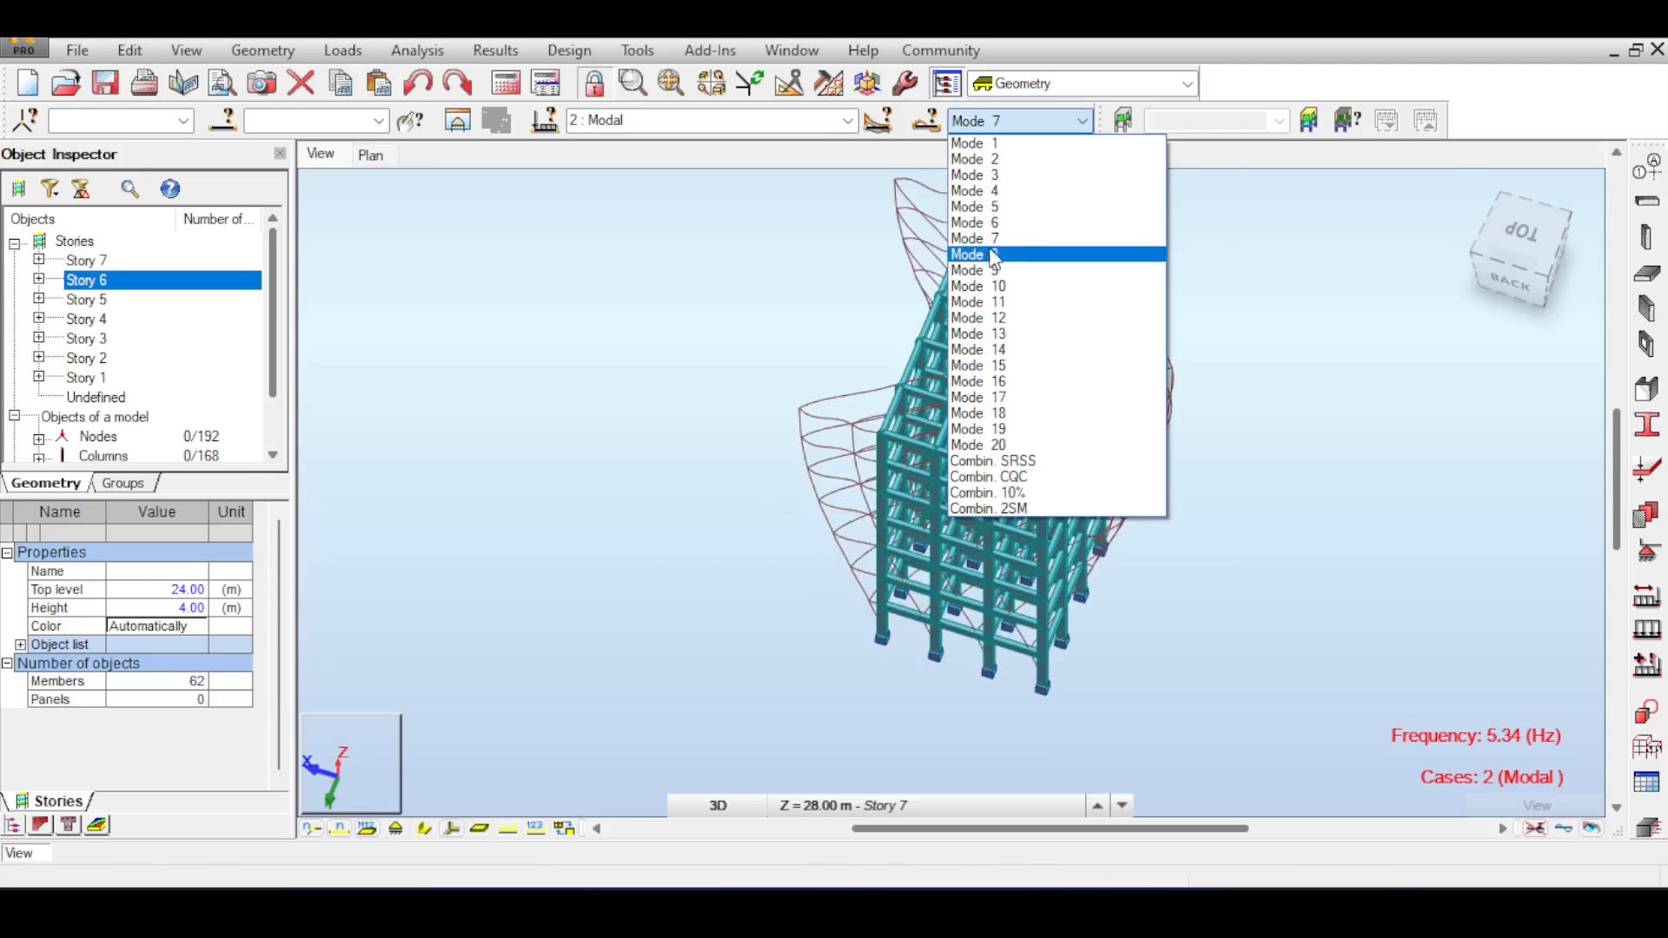
pyautogui.click(997, 221)
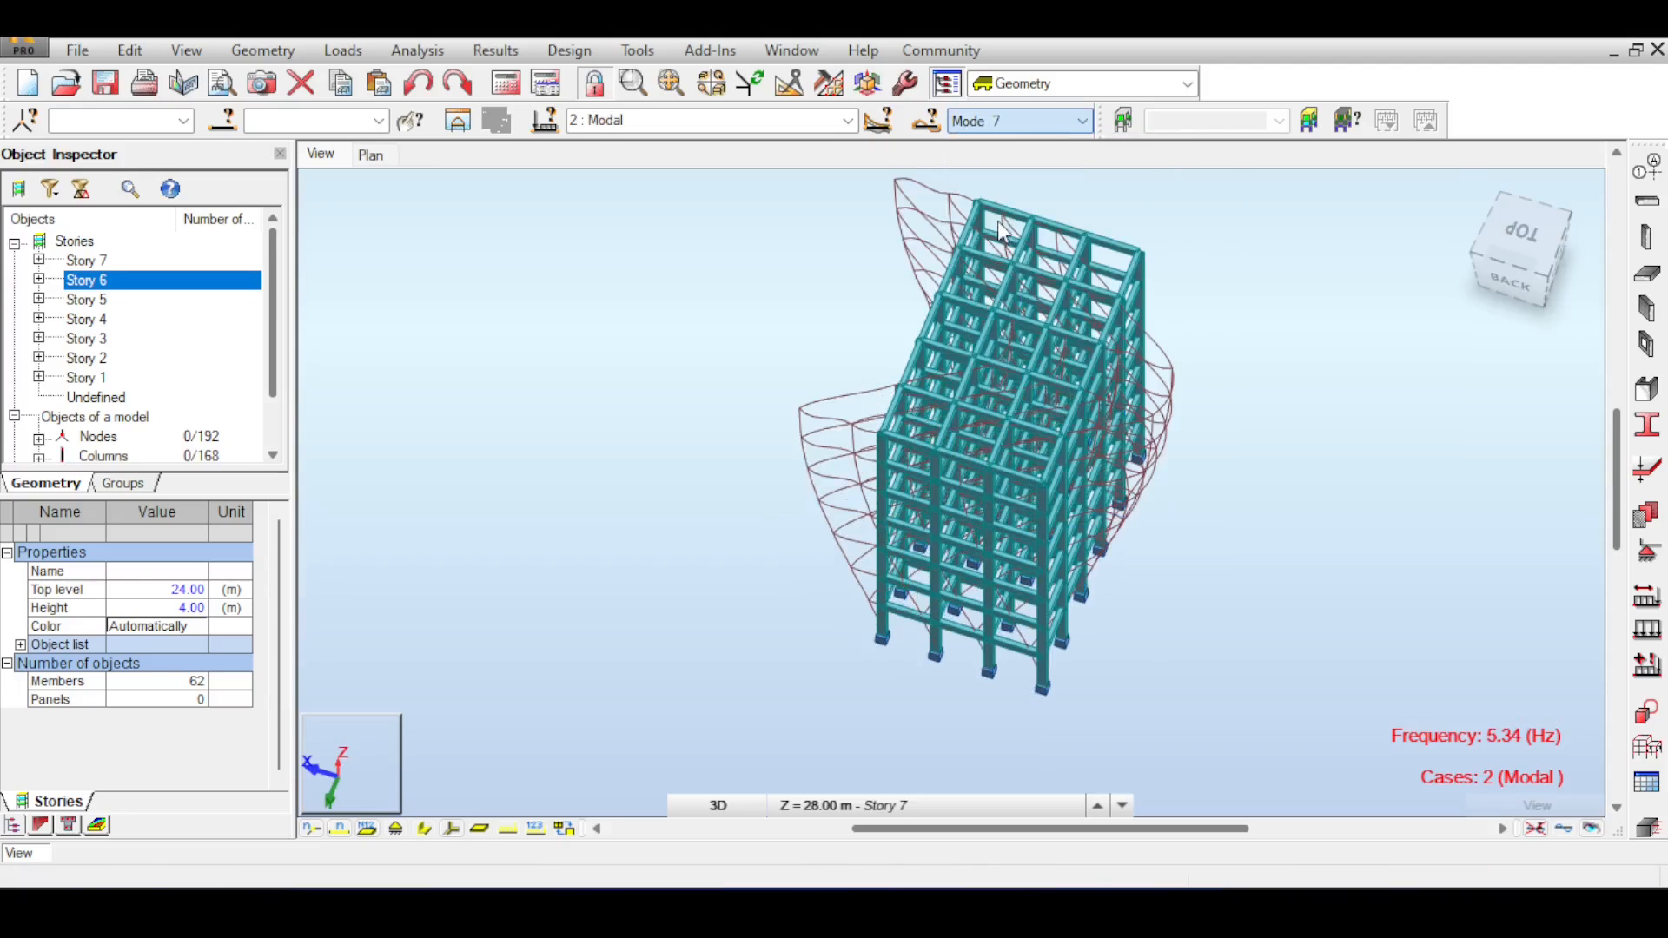
# Display mode 7 of the Modal case again and examine its deformed shape from above and the building's back.
pyautogui.click(1526, 254)
pyautogui.moveTo(1532, 239); pyautogui.dragTo(1500, 250)
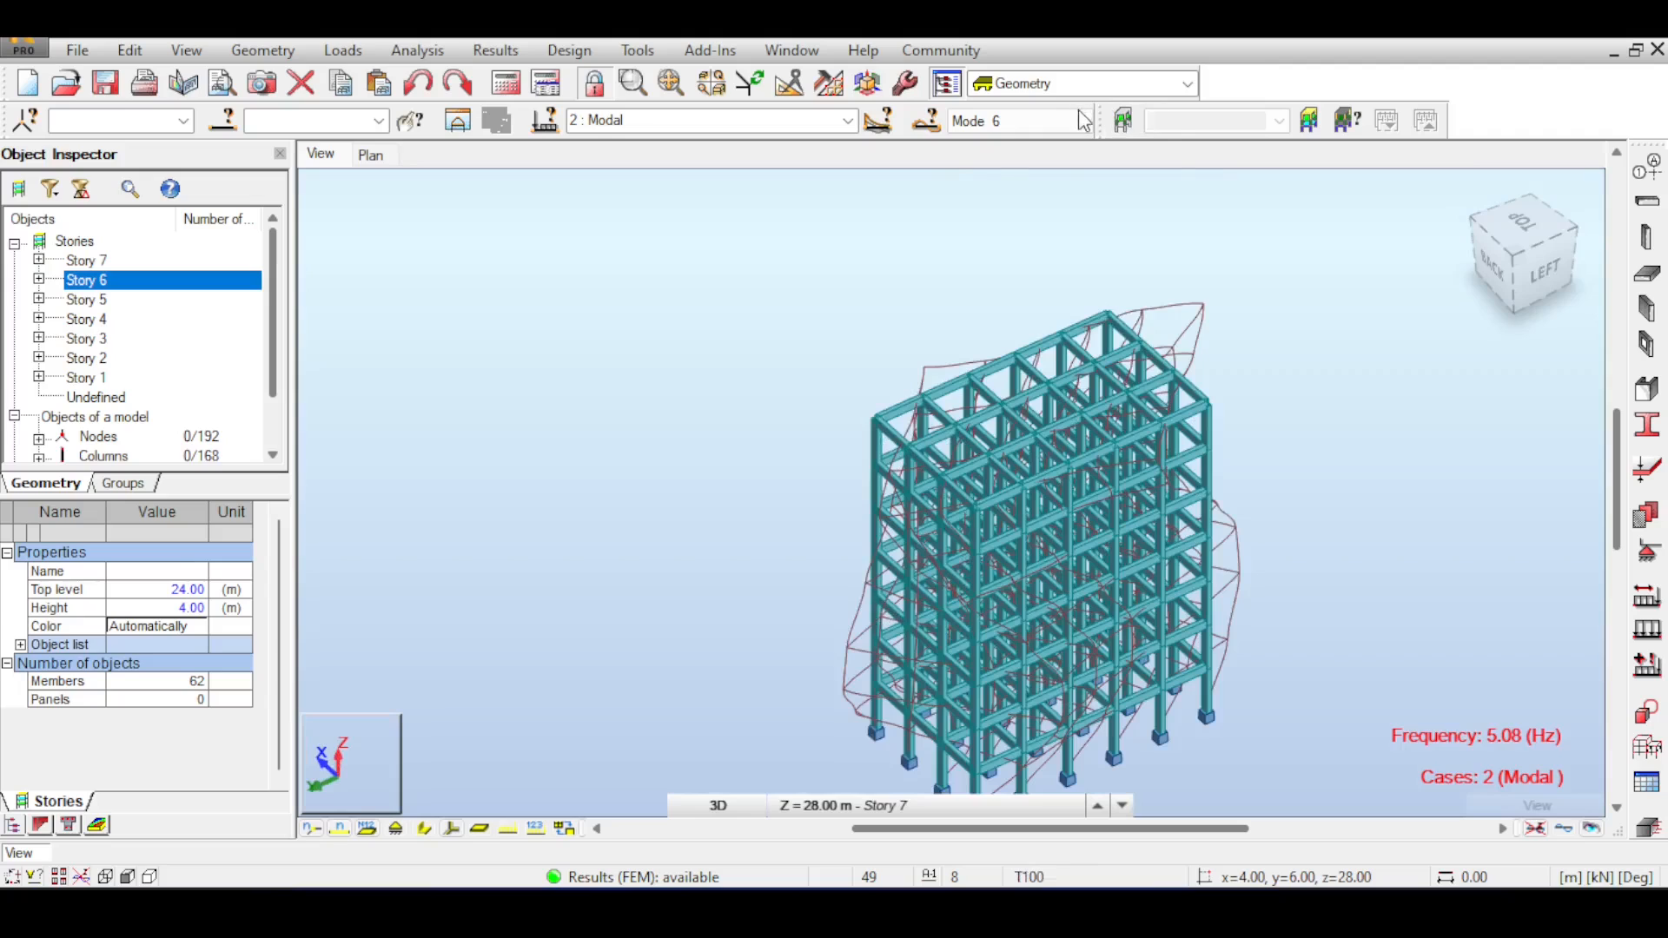
pyautogui.click(1083, 121)
pyautogui.click(1043, 239)
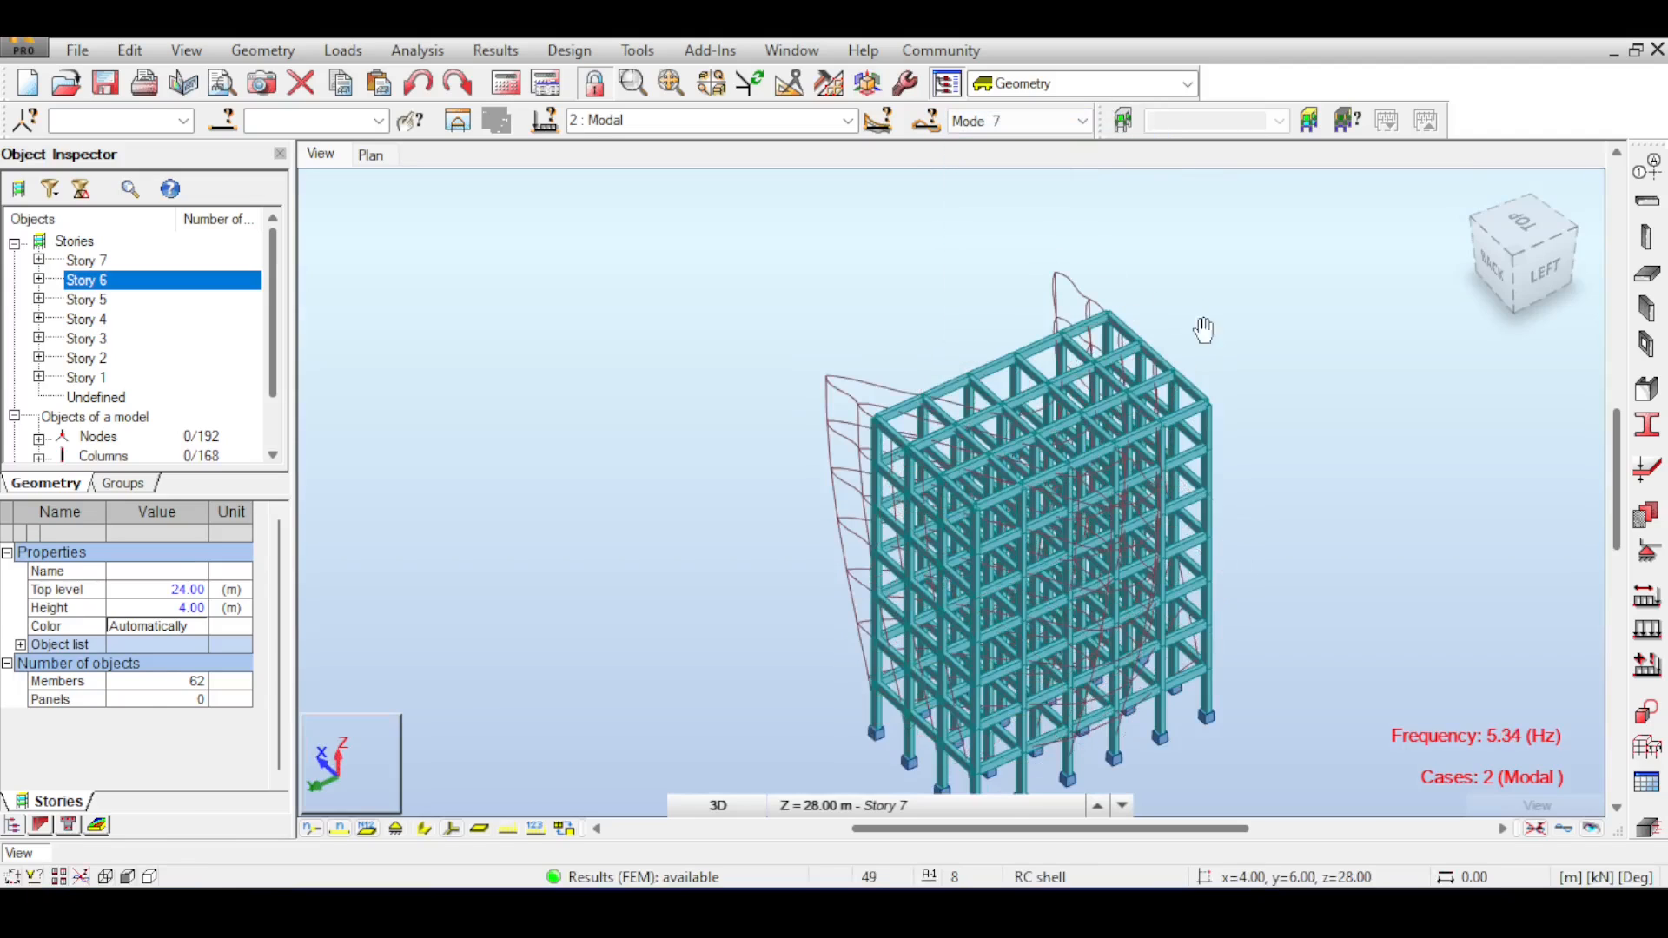
pyautogui.moveTo(1203, 330); pyautogui.dragTo(860, 161)
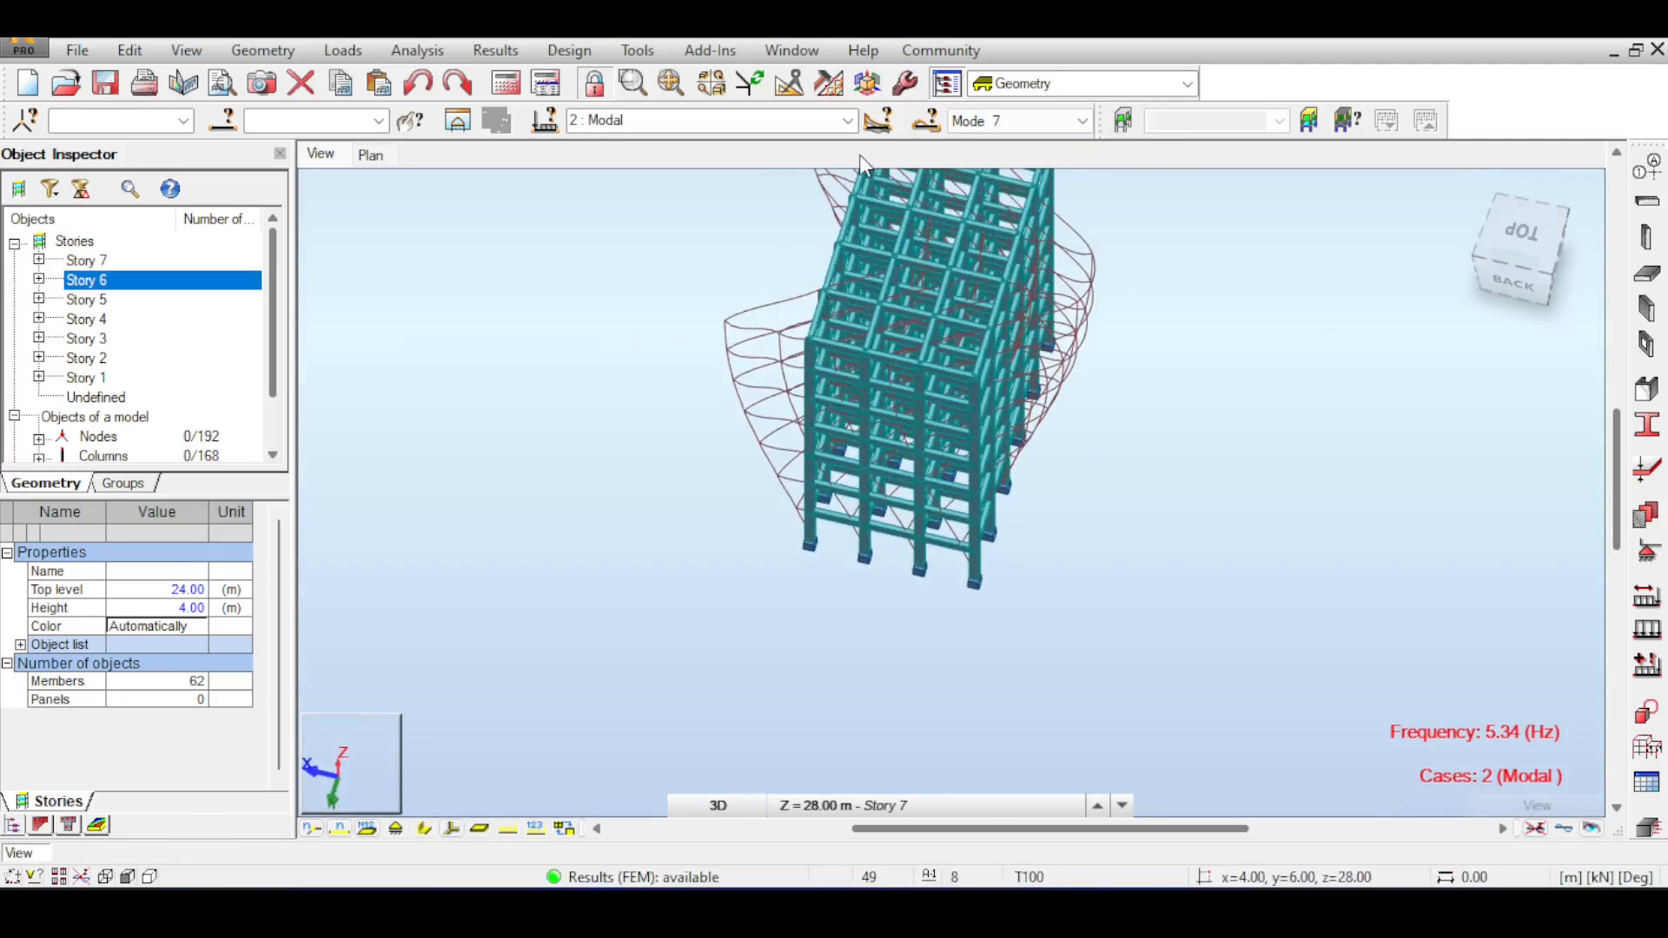
pyautogui.click(1518, 233)
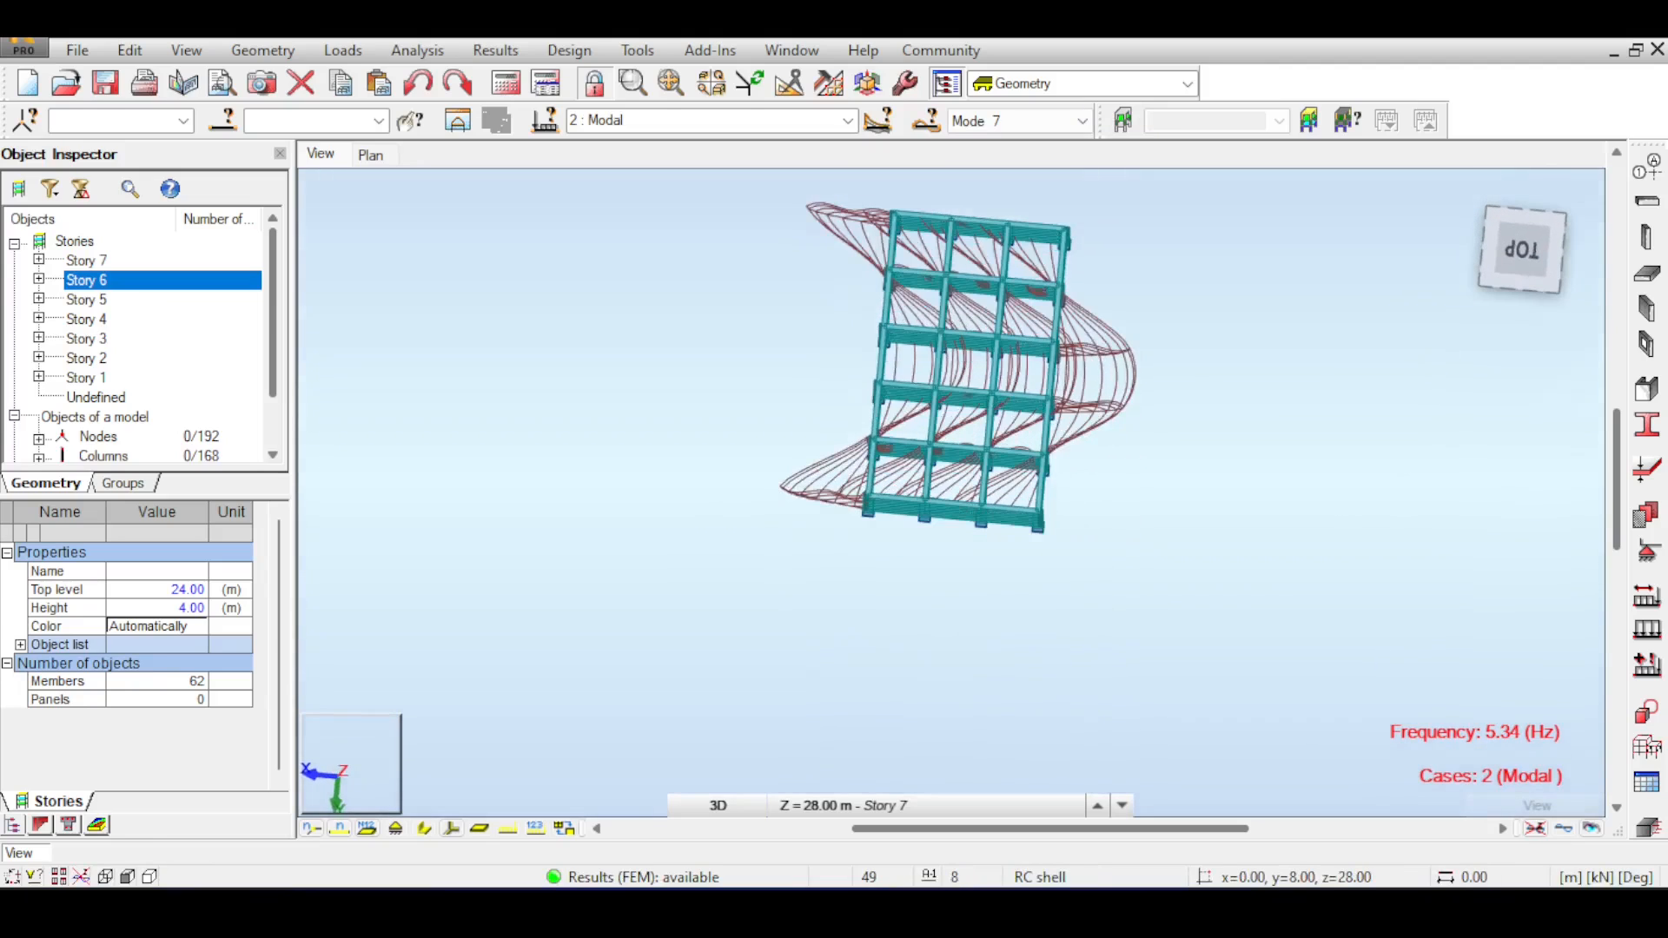
pyautogui.keyDown('shift'); pyautogui.moveTo(955, 521); pyautogui.dragTo(920, 417, button='middle'); pyautogui.keyUp('shift')
pyautogui.moveTo(1264, 317); pyautogui.dragTo(1230, 380, button='middle')
pyautogui.scroll(1, 1230, 380)
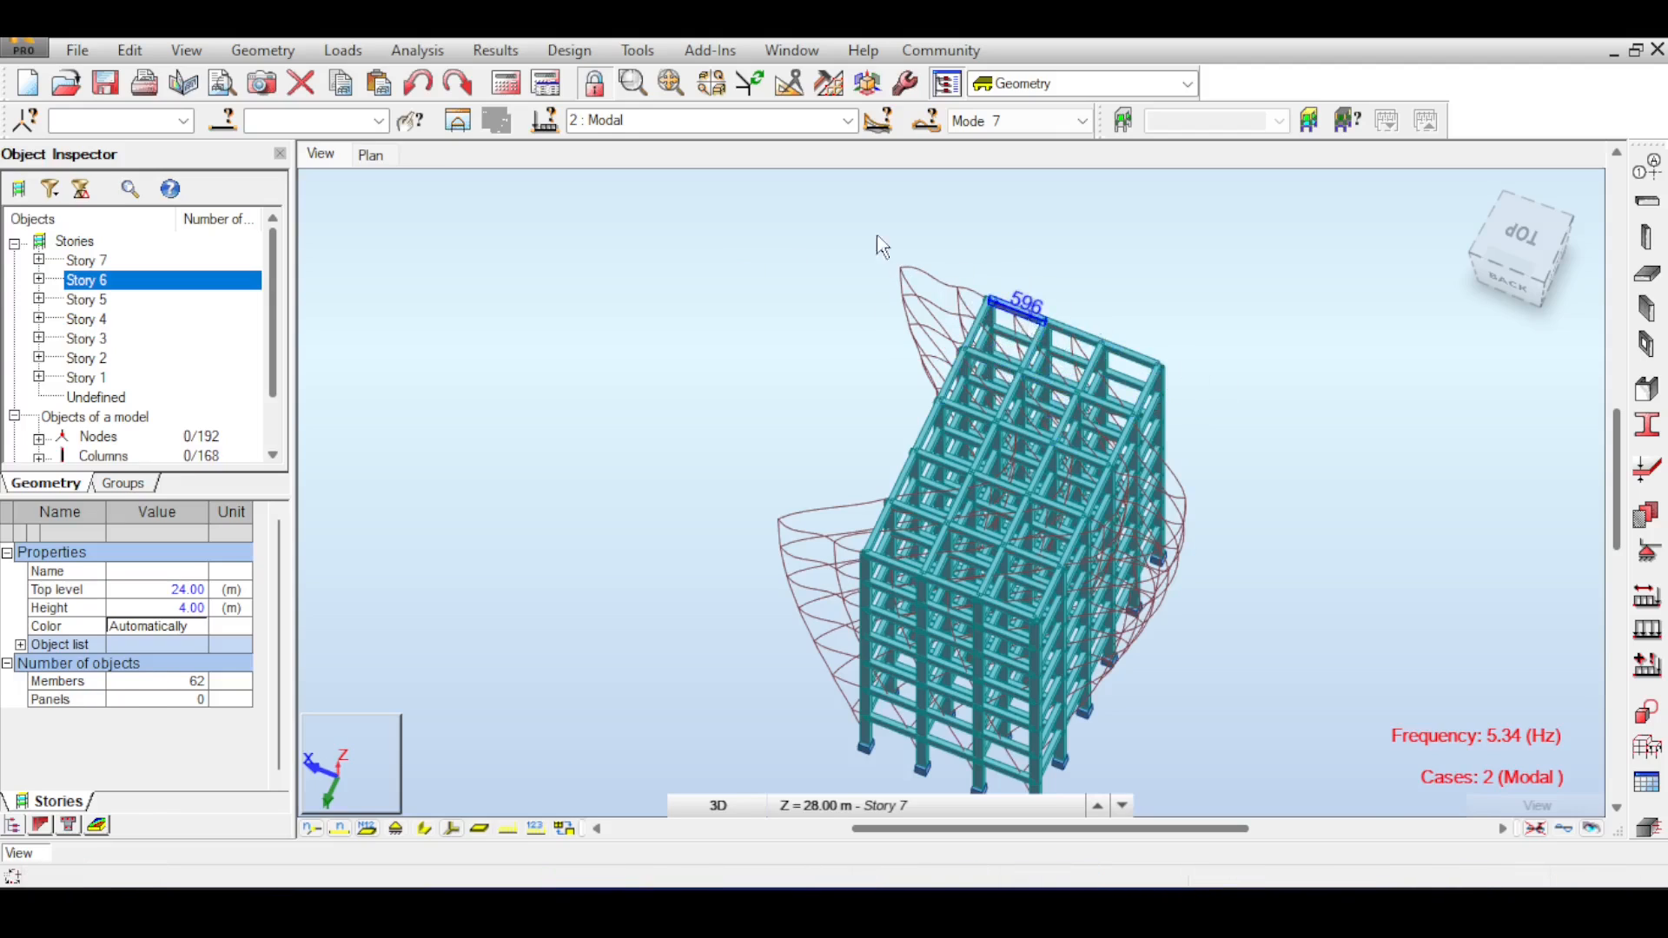
# Examine the mode 7 bending of the building frame from the back corner, from above and from the back again.
pyautogui.moveTo(899, 357); pyautogui.dragTo(903, 229, button='middle')
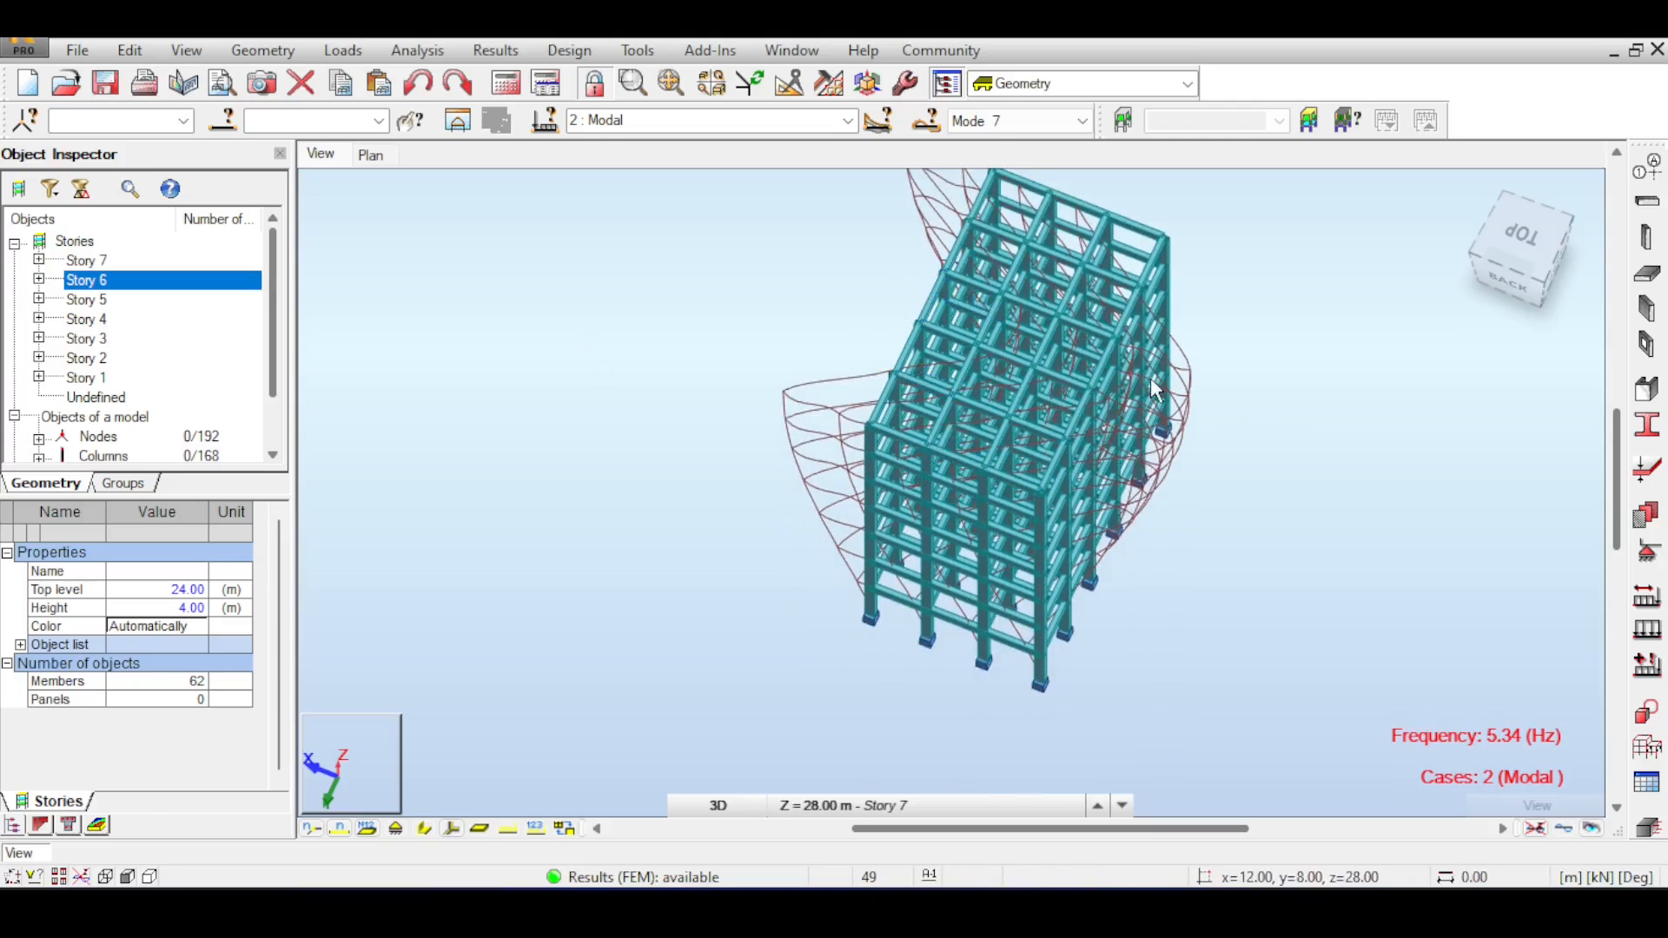
pyautogui.scroll(4, 1151, 380)
pyautogui.moveTo(1551, 259); pyautogui.dragTo(1513, 217)
pyautogui.scroll(-3, 1174, 402)
pyautogui.moveTo(1162, 352); pyautogui.dragTo(1141, 253, button='middle')
pyautogui.scroll(-1, 1230, 234)
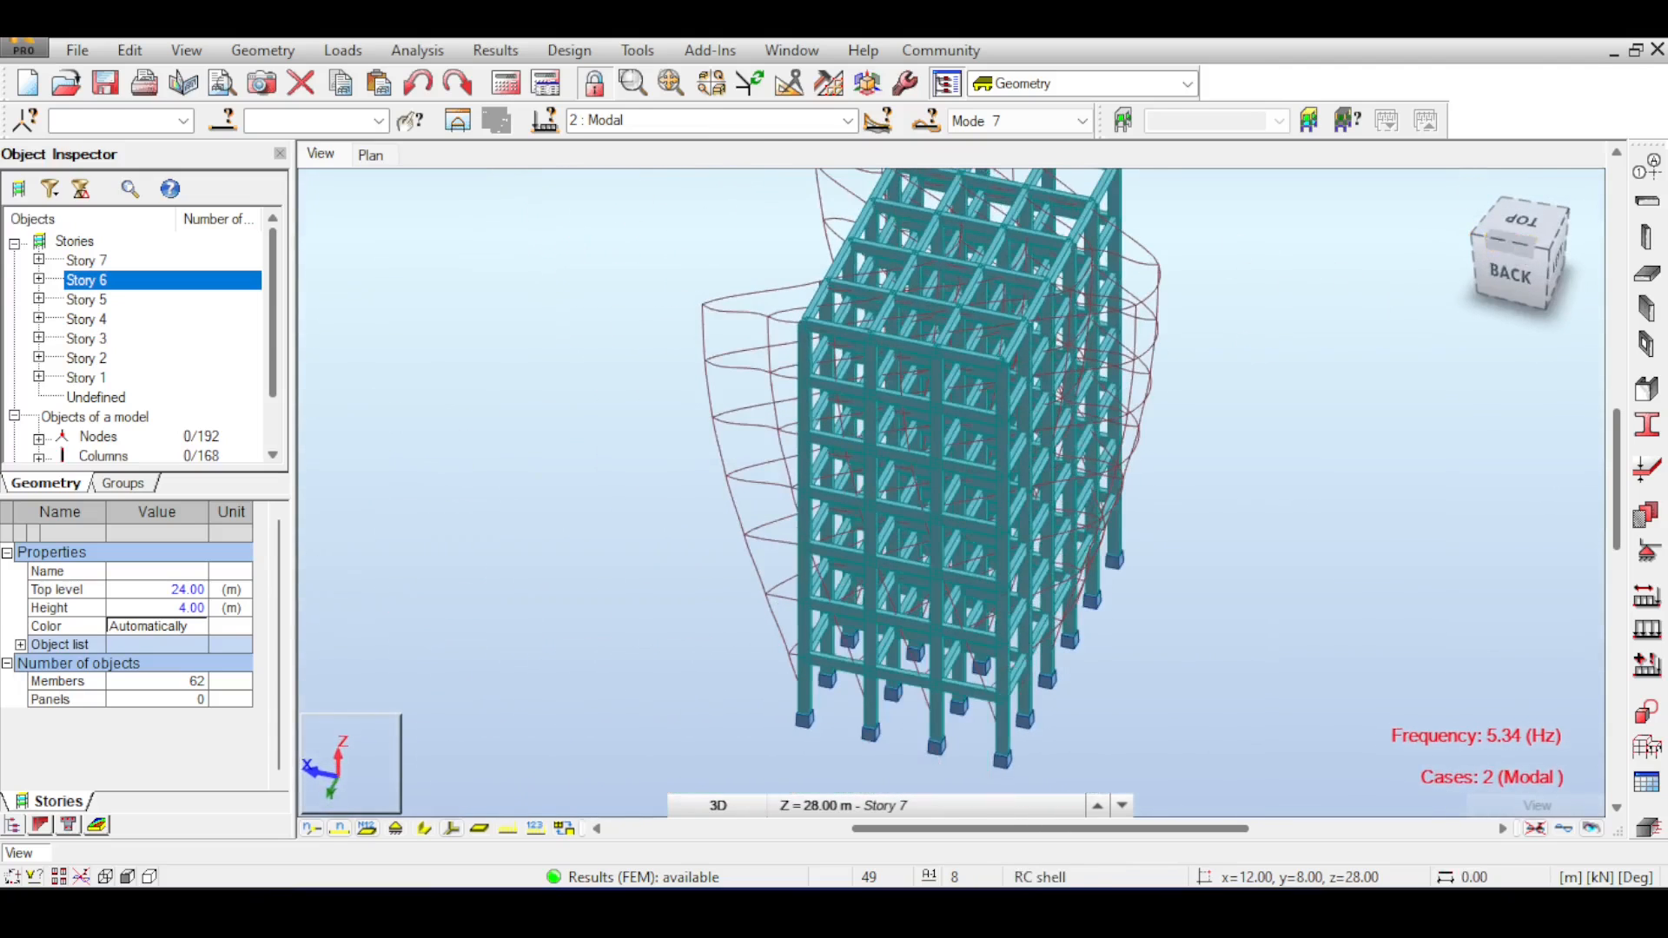
pyautogui.moveTo(1543, 251); pyautogui.dragTo(1537, 249)
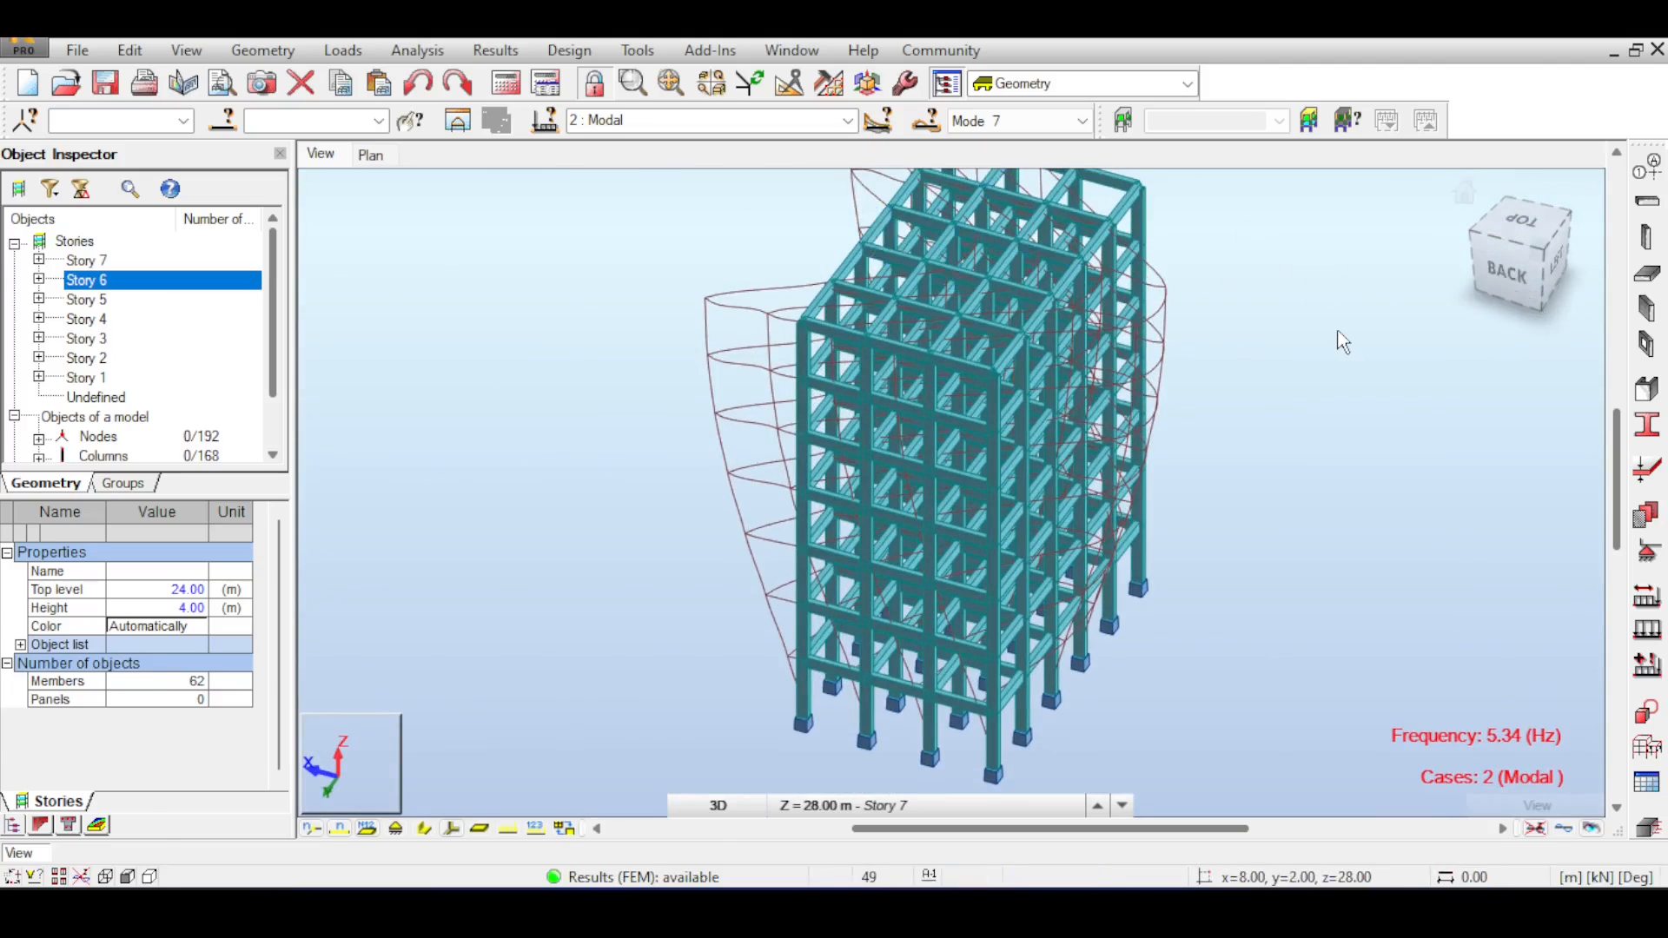
pyautogui.click(1522, 224)
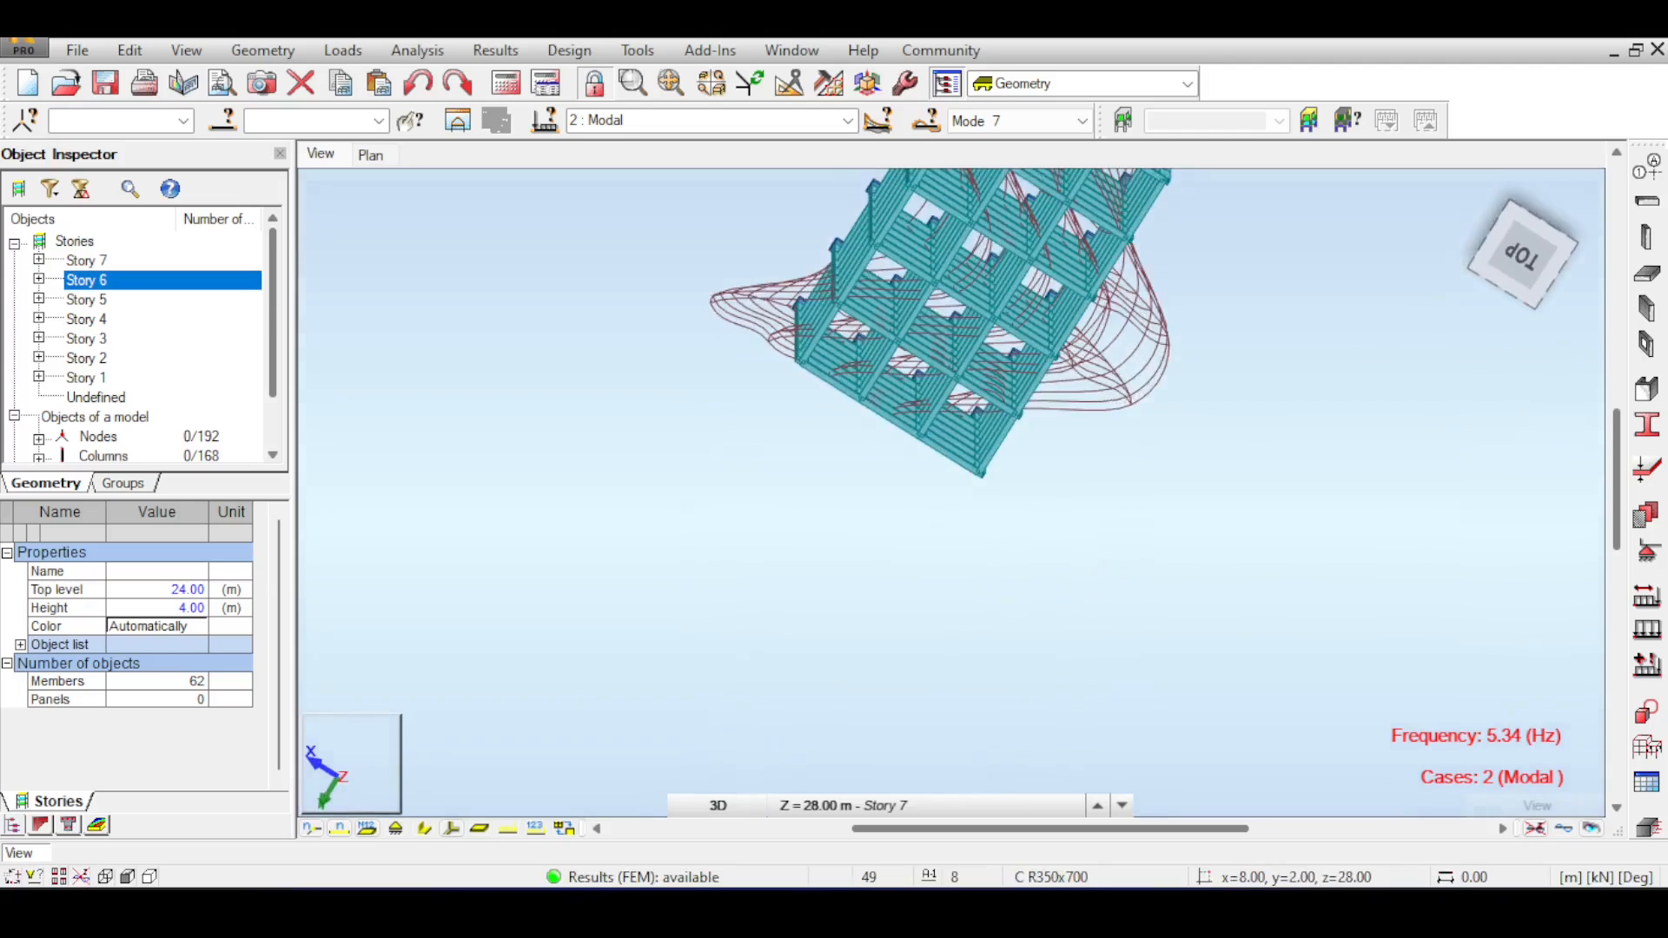
pyautogui.moveTo(1522, 287); pyautogui.dragTo(1525, 228)
pyautogui.moveTo(1164, 294); pyautogui.dragTo(1206, 403, button='middle')
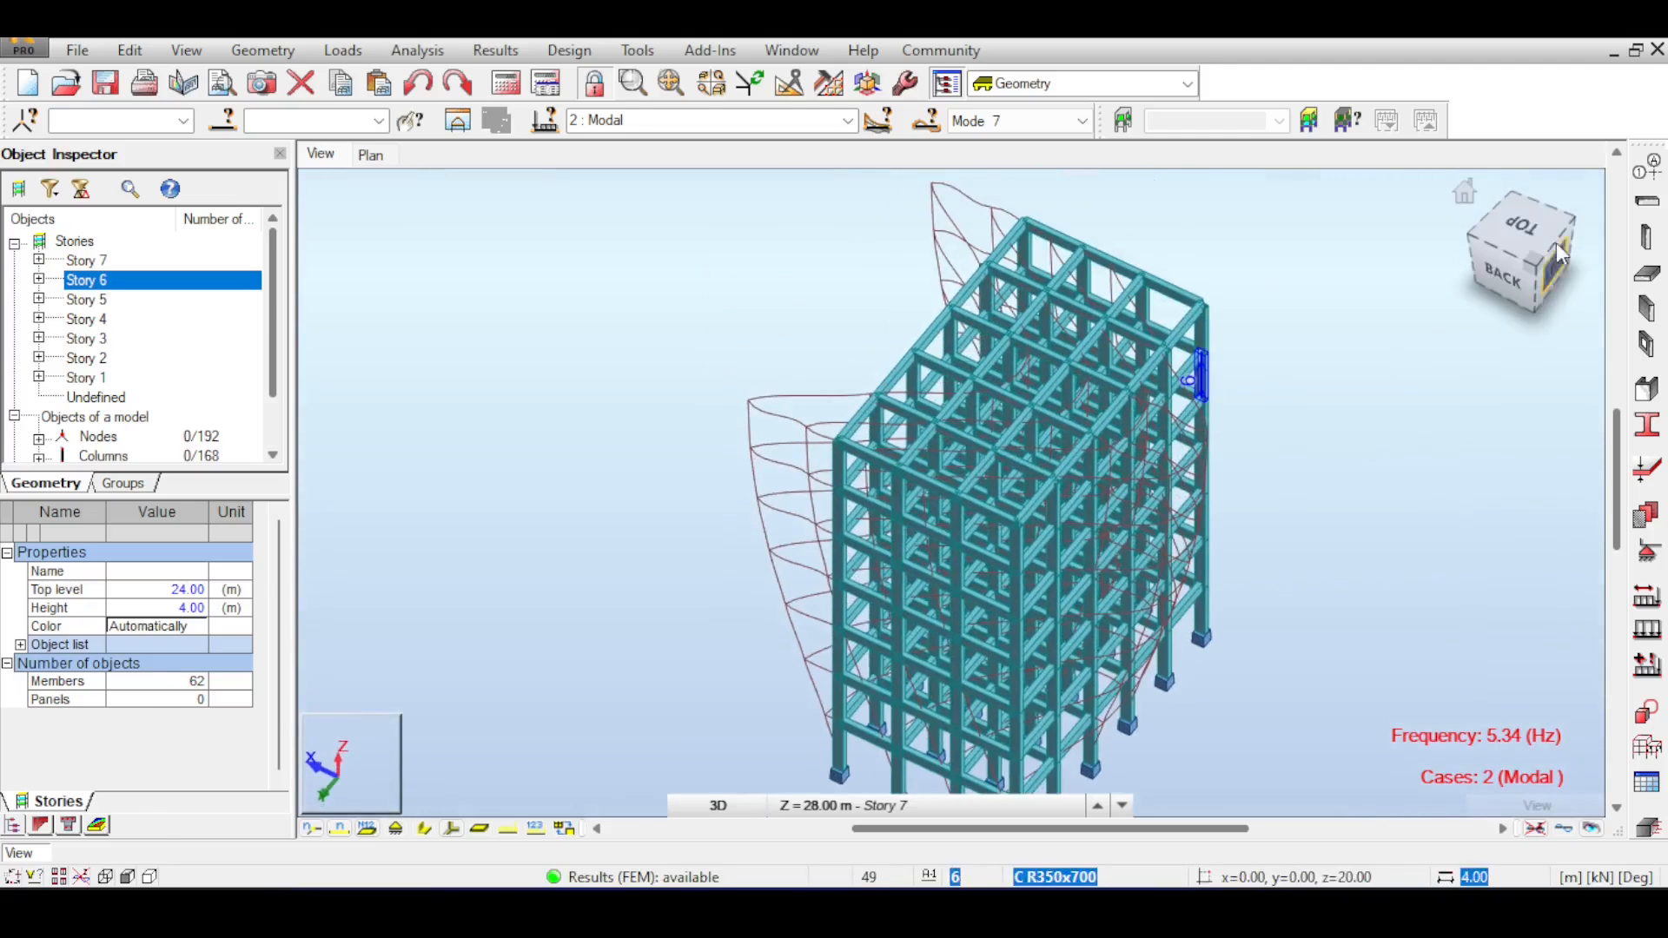
pyautogui.click(1550, 243)
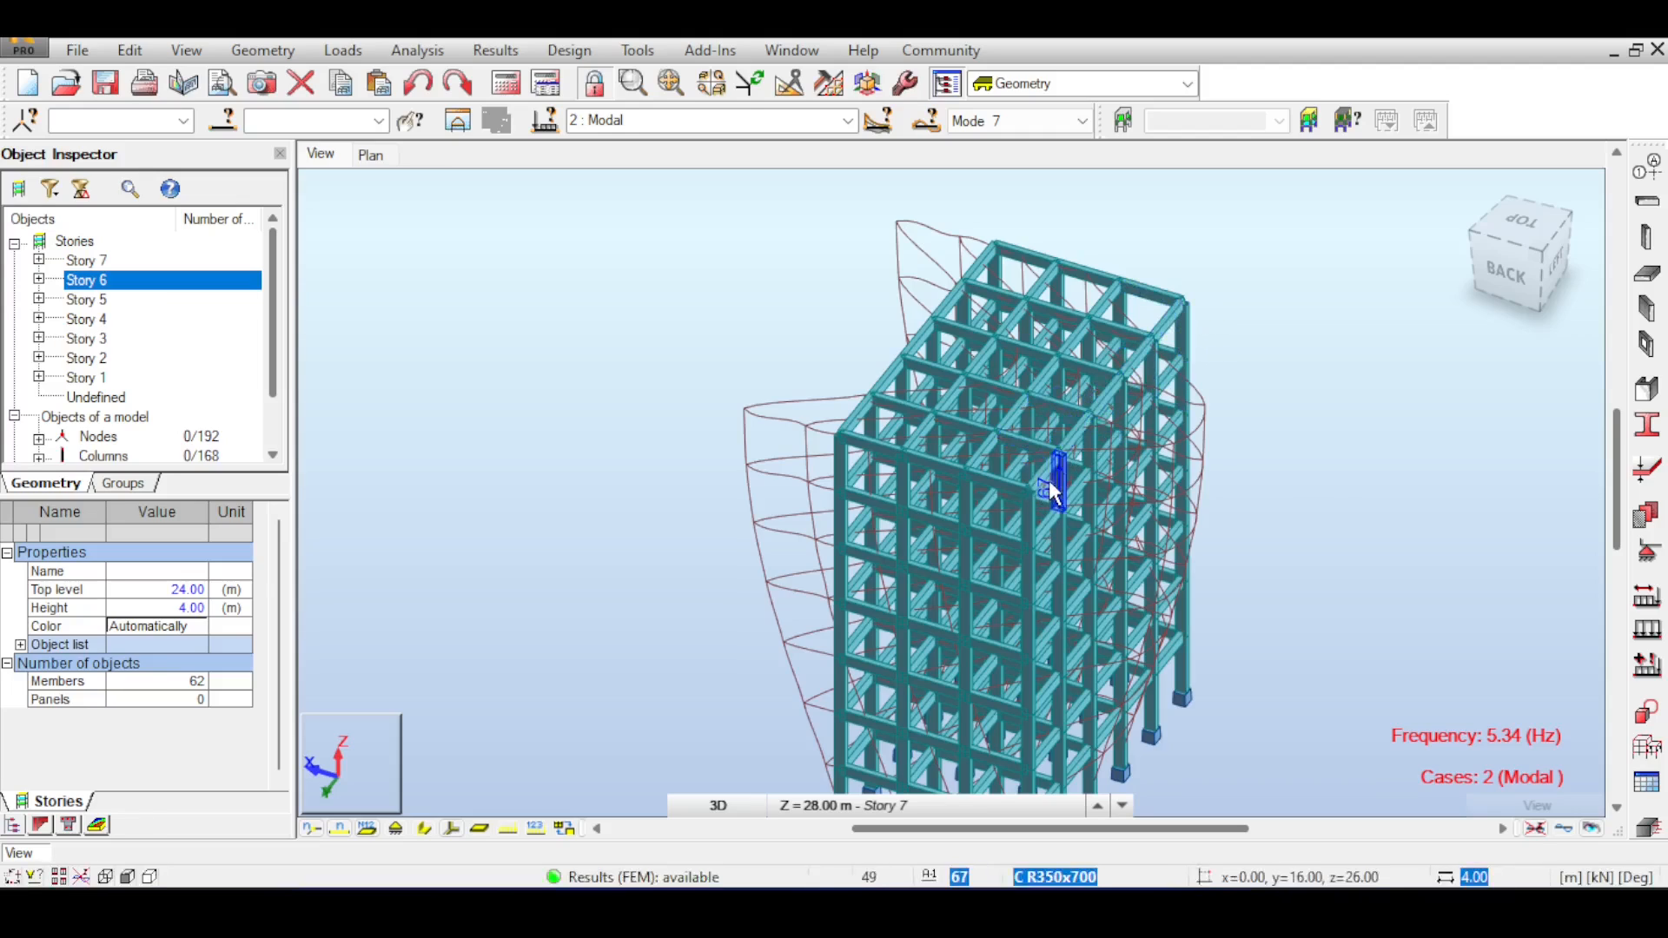
# Return to the lower vibration modes of the Modal case, displaying mode 2 followed by mode 3.
pyautogui.click(1006, 114)
pyautogui.click(1018, 160)
pyautogui.click(1024, 120)
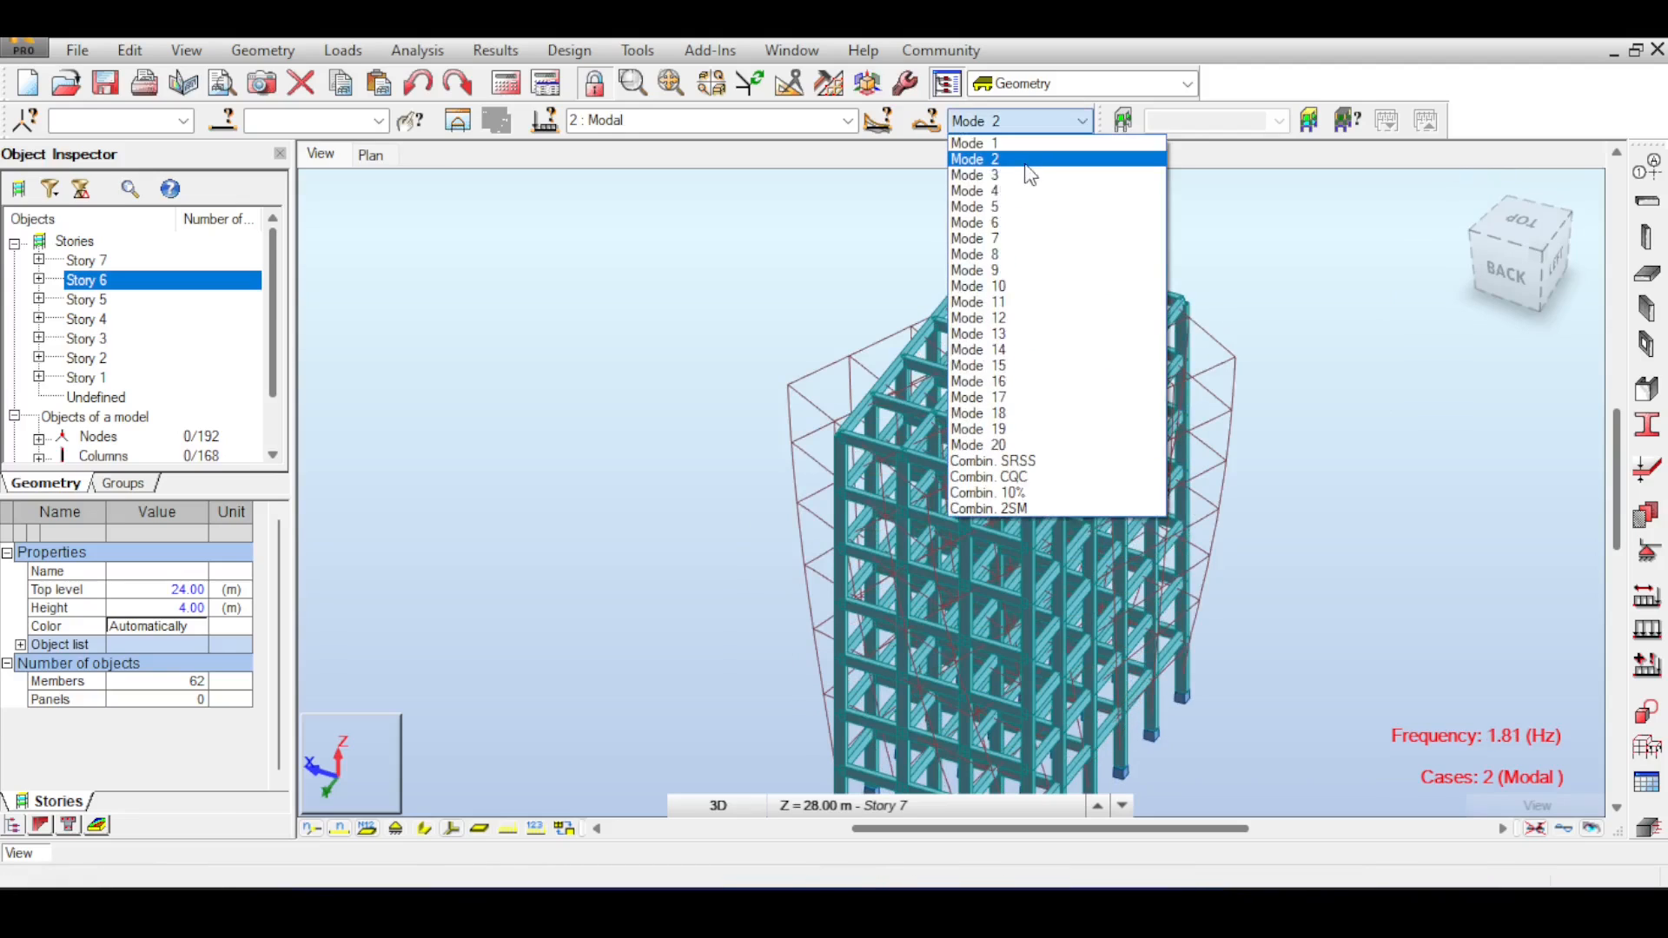
pyautogui.click(1033, 174)
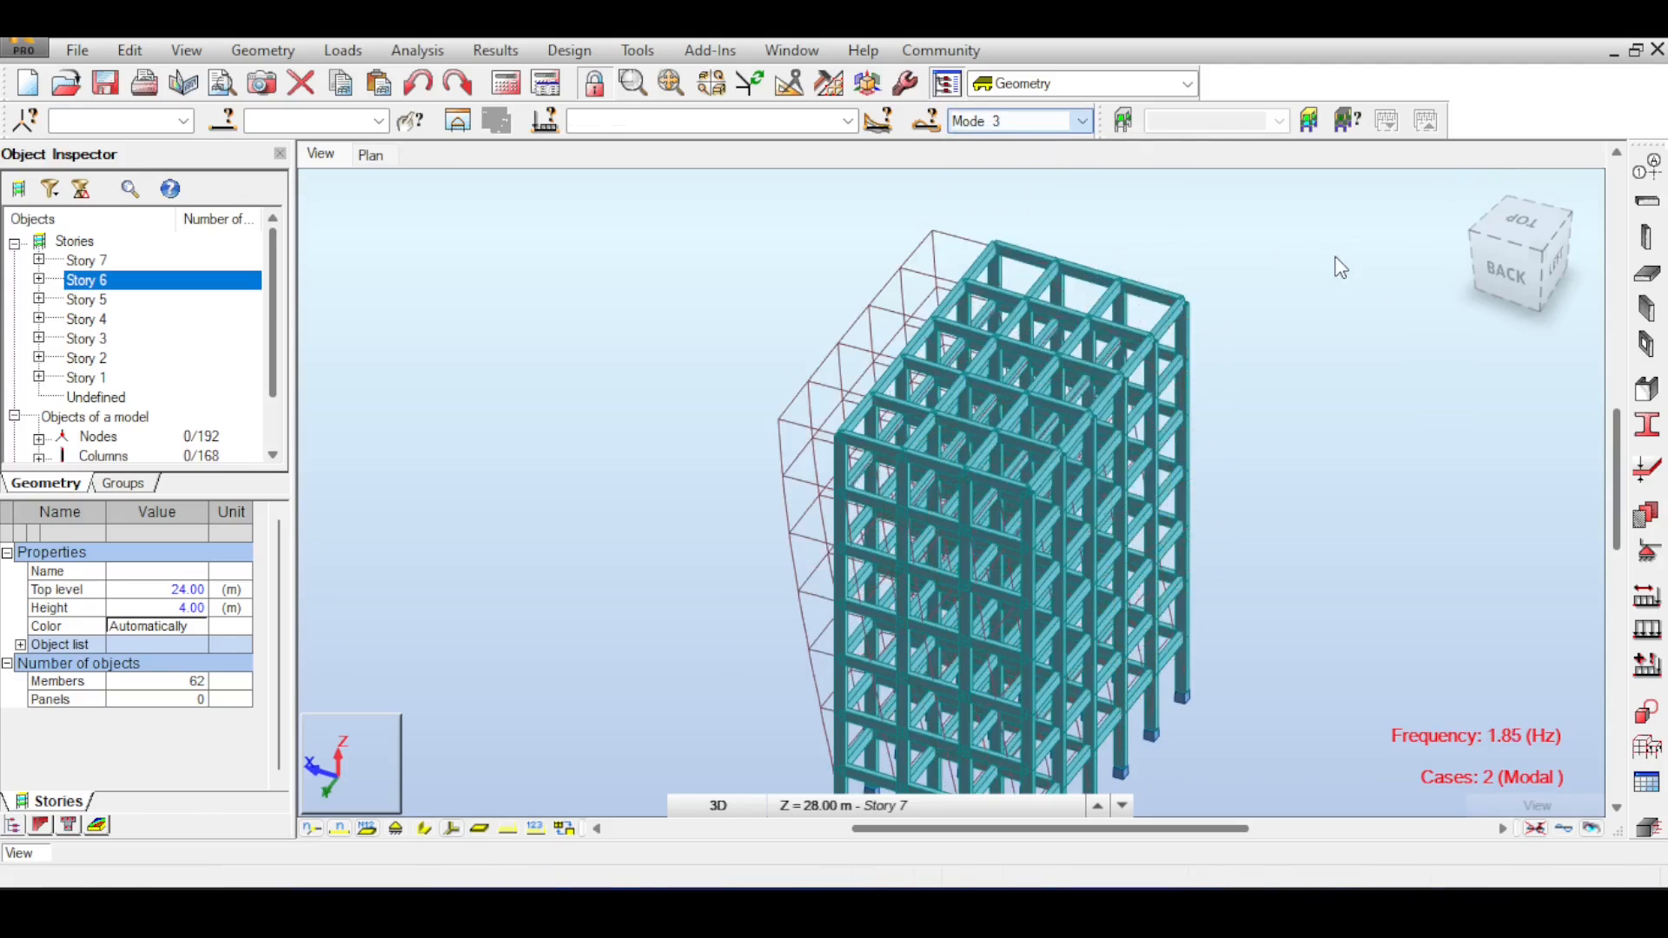
# Display mode 1 of the Modal case and examine the building's sway from its upper left side.
pyautogui.click(1051, 115)
pyautogui.click(1061, 119)
pyautogui.click(1058, 119)
pyautogui.click(1050, 148)
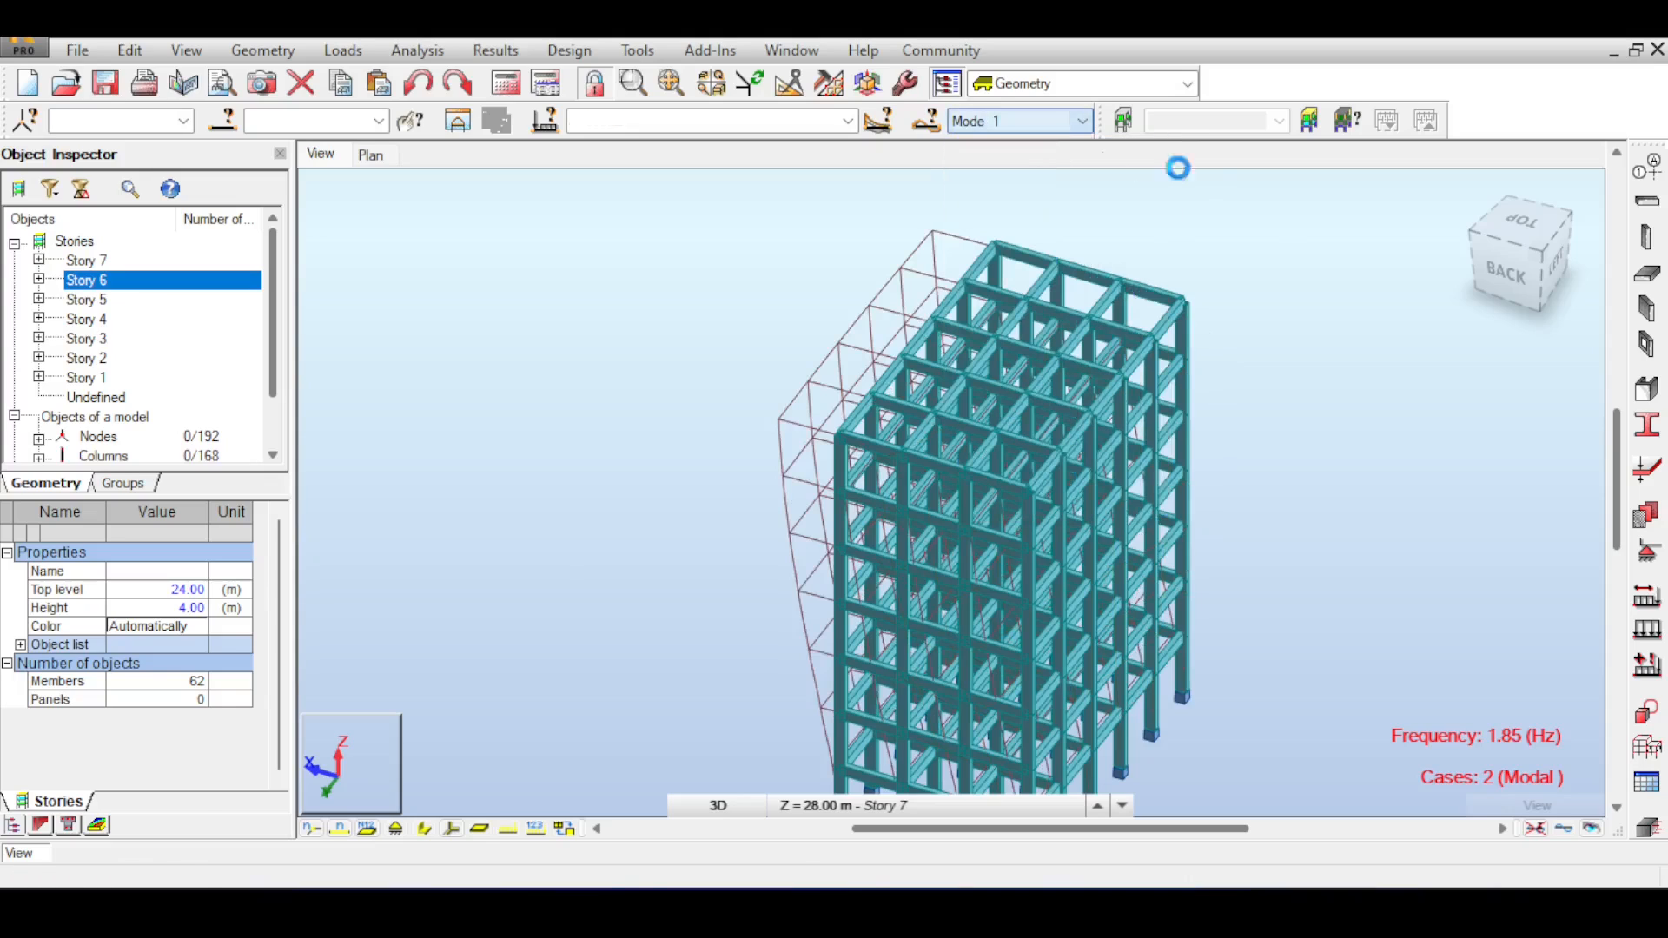
pyautogui.moveTo(1524, 257)
pyautogui.mouseDown()
pyautogui.moveTo(1459, 257)
pyautogui.moveTo(1503, 303)
pyautogui.moveTo(1520, 261)
pyautogui.moveTo(1445, 229)
pyautogui.moveTo(1527, 243)
pyautogui.moveTo(1526, 268)
pyautogui.mouseUp()
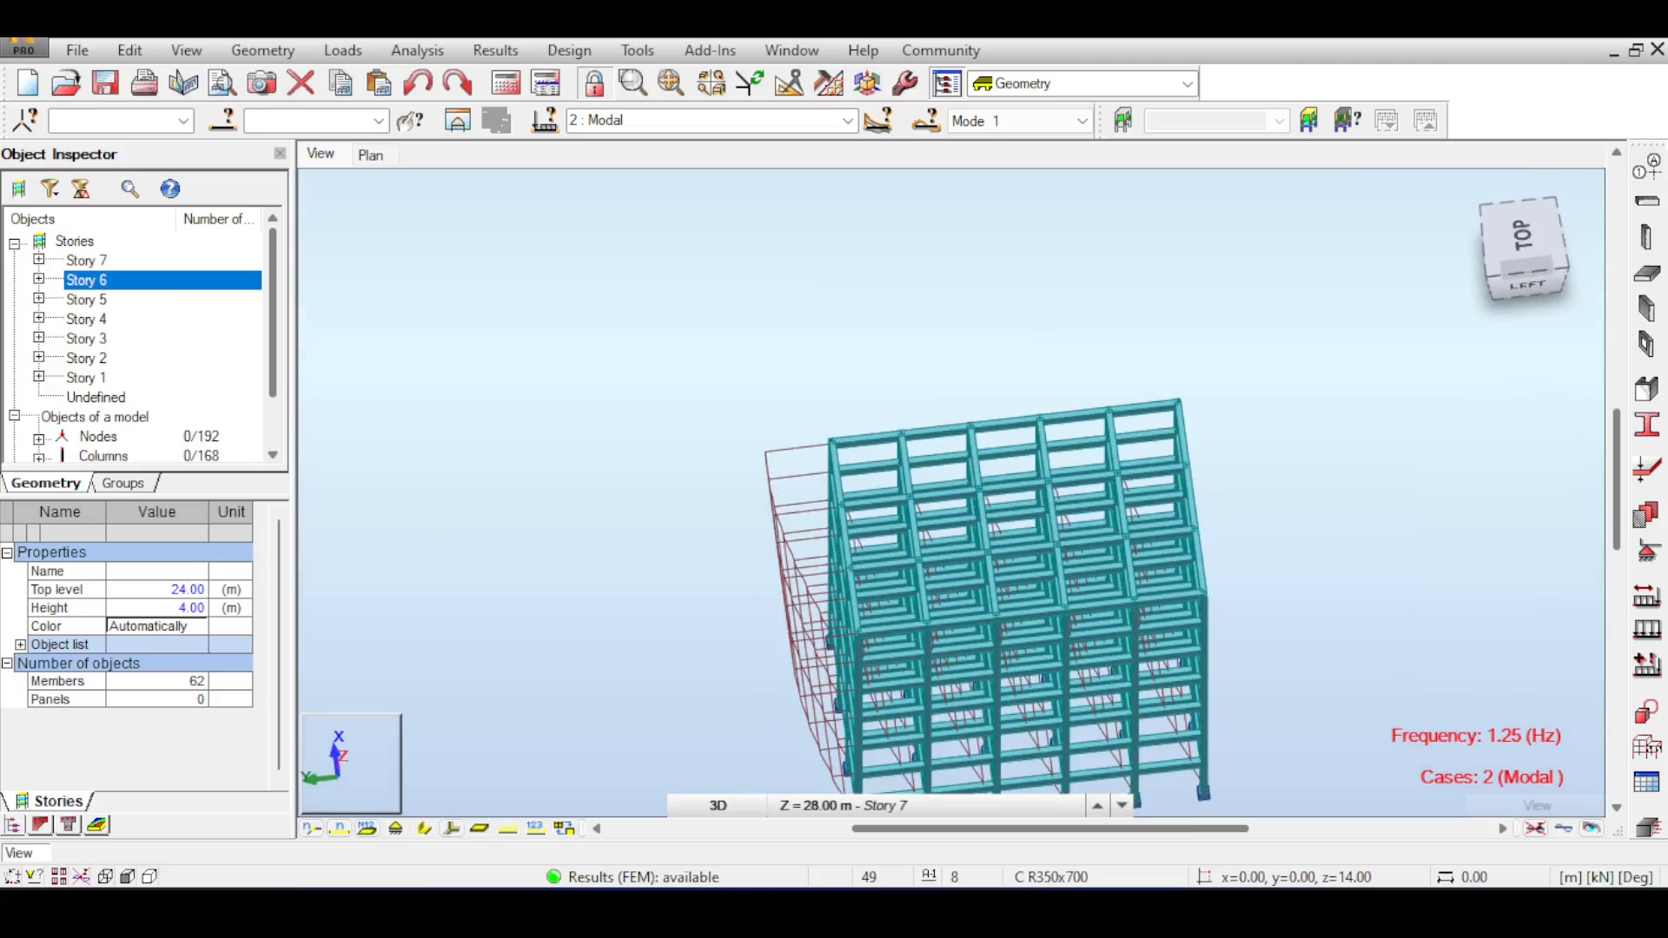
# Display mode 2 and mode 3 of the Modal case in turn, viewing the building from an upper corner.
pyautogui.click(1016, 121)
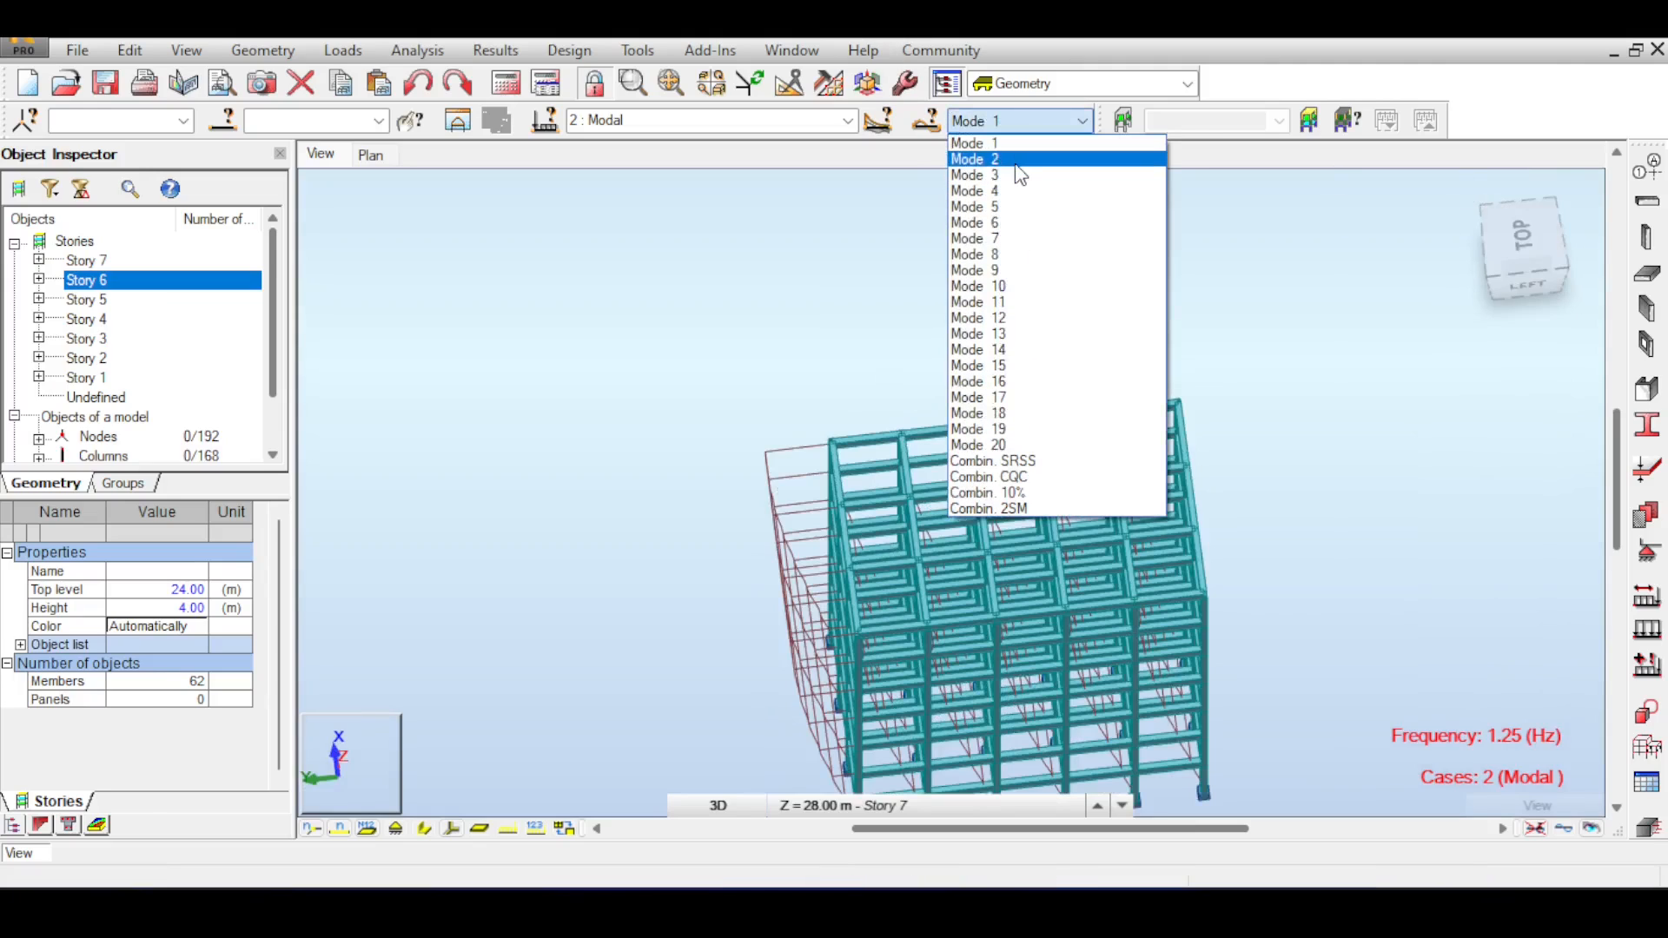
pyautogui.click(1013, 161)
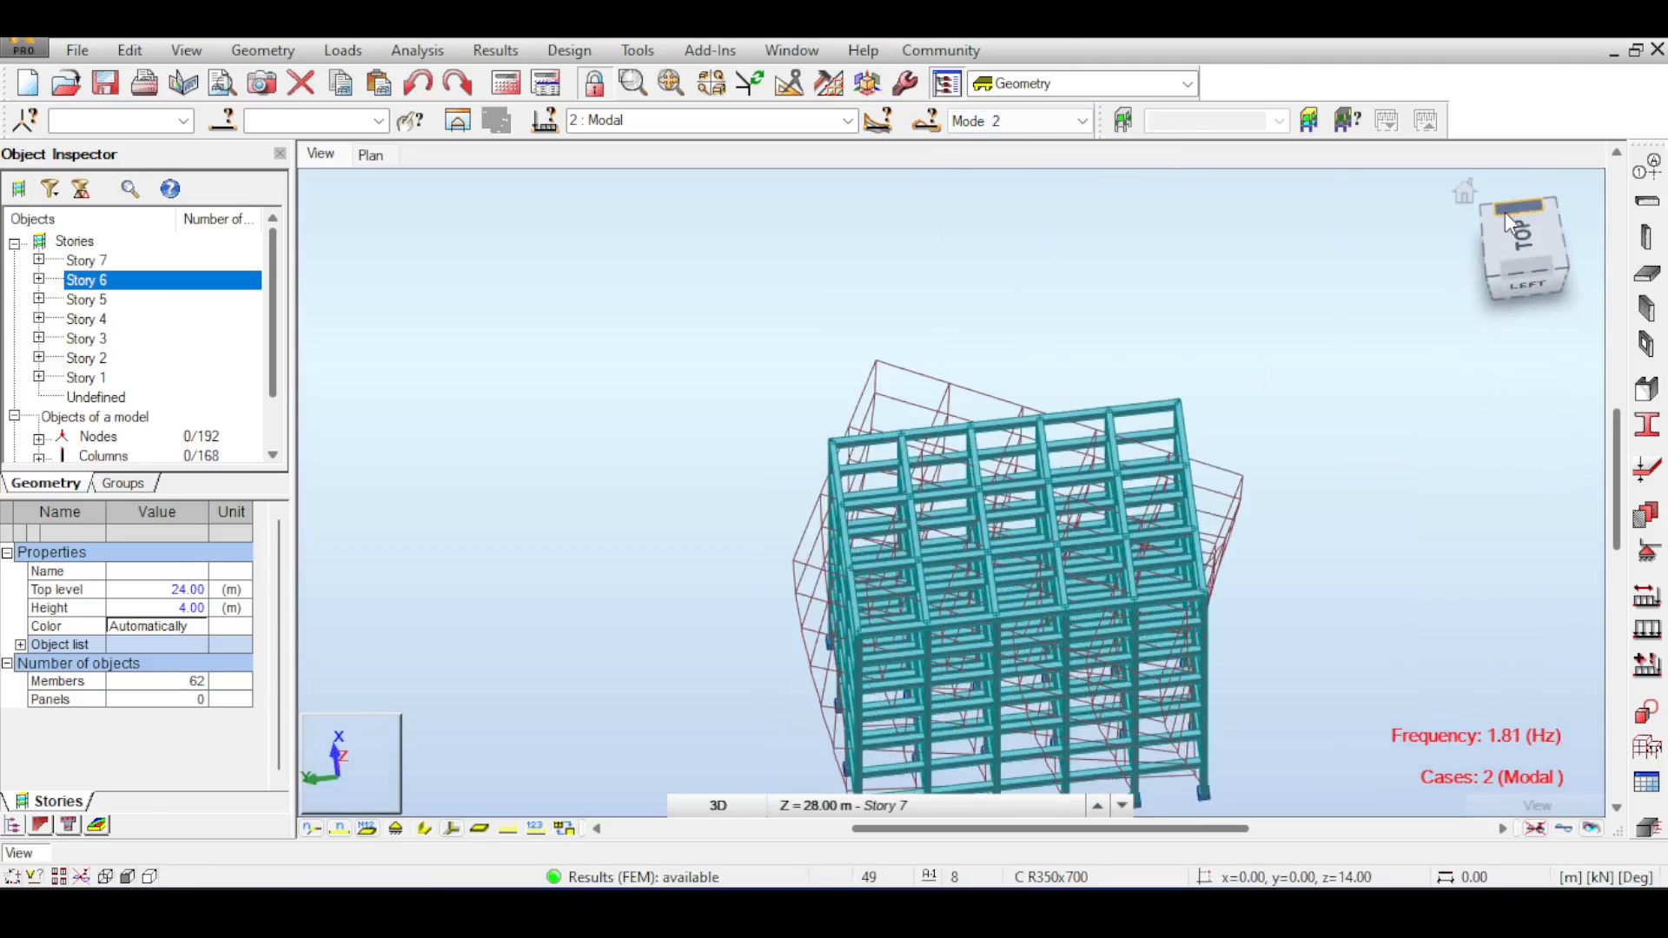
pyautogui.moveTo(1505, 212)
pyautogui.mouseDown()
pyautogui.moveTo(1508, 230)
pyautogui.moveTo(1505, 213)
pyautogui.mouseUp()
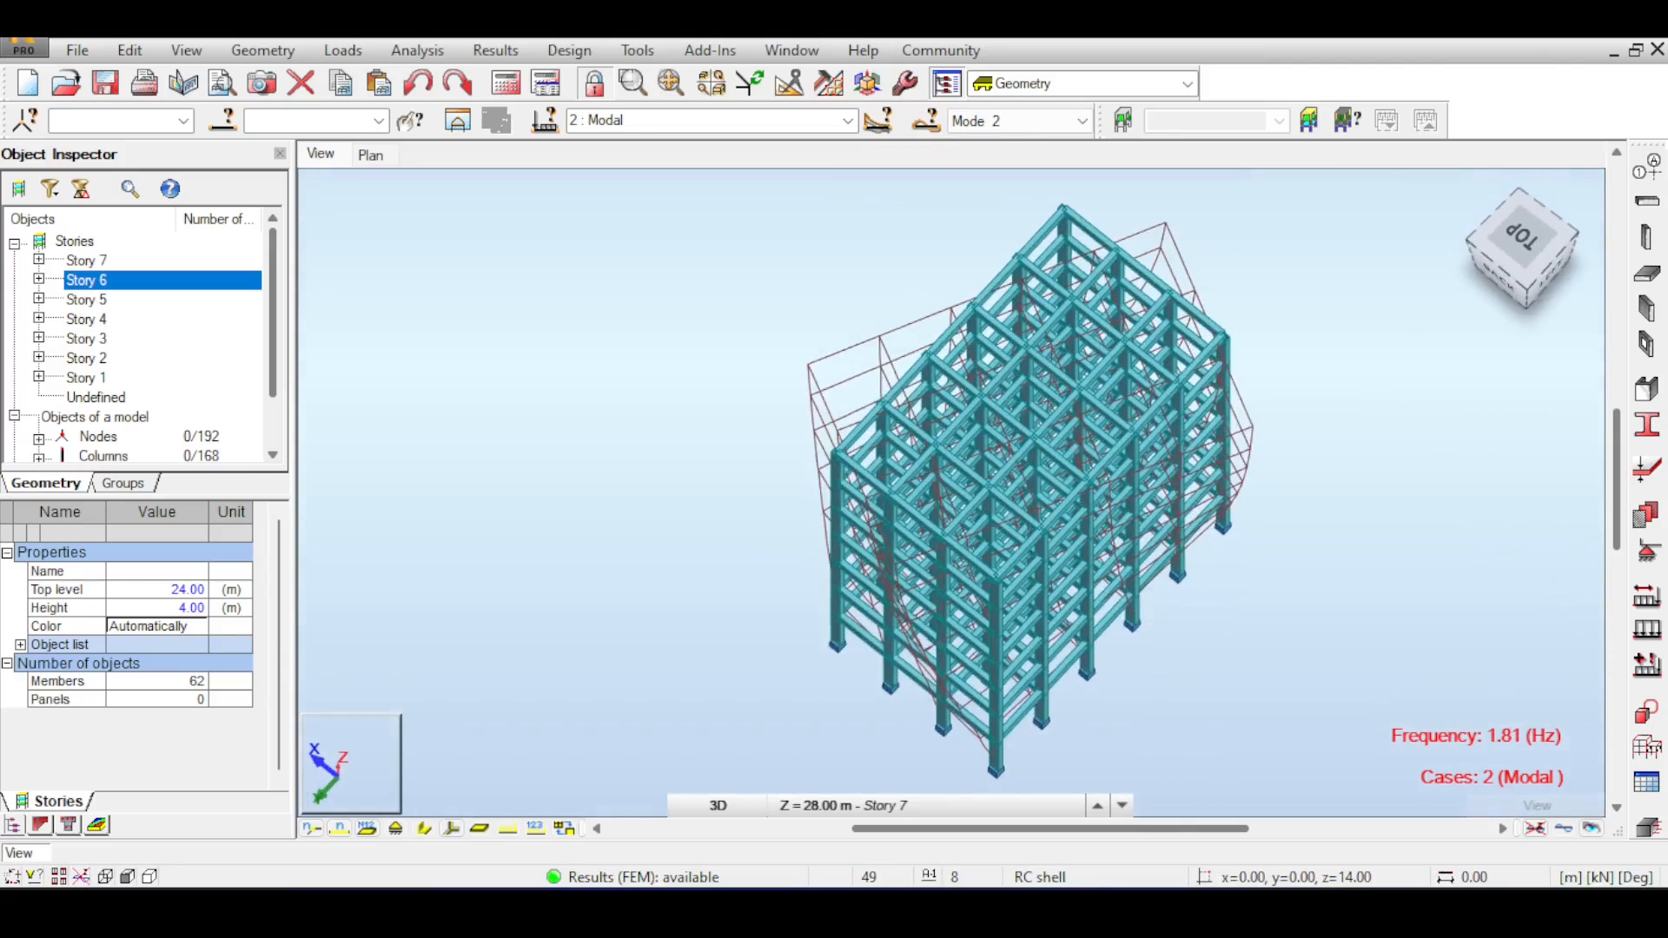
pyautogui.click(1000, 121)
pyautogui.scroll(3, 1007, 191)
pyautogui.click(998, 161)
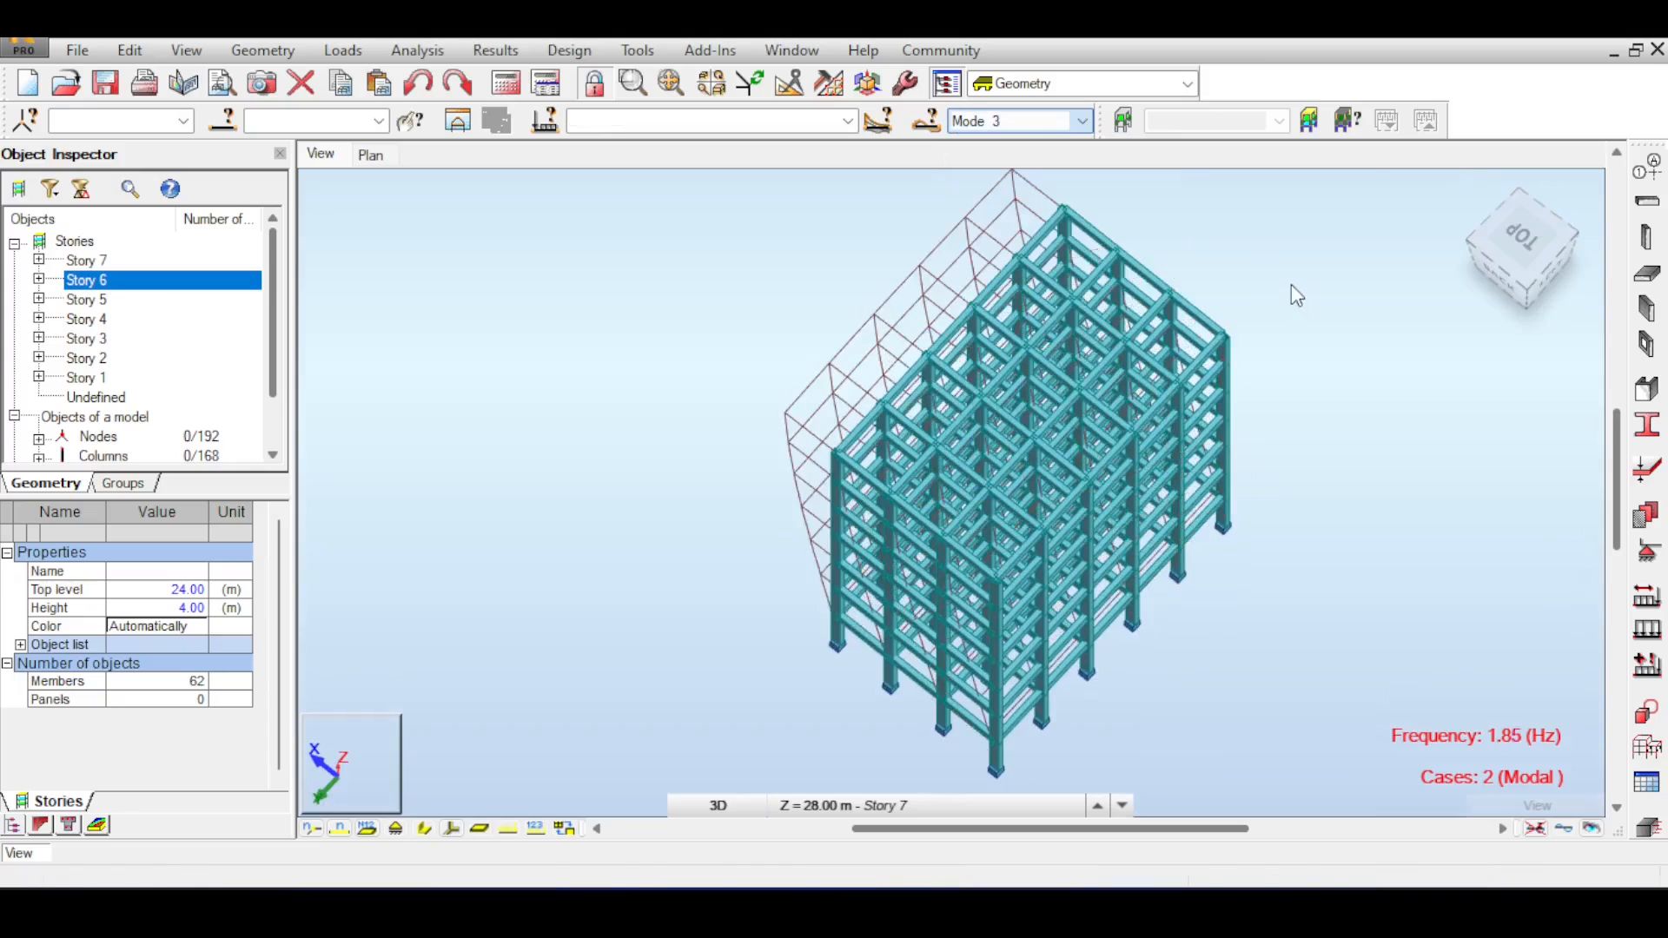
# Display mode 4 of the Modal case and examine its deformed shape from above and the building's left side.
pyautogui.click(1082, 120)
pyautogui.click(1051, 191)
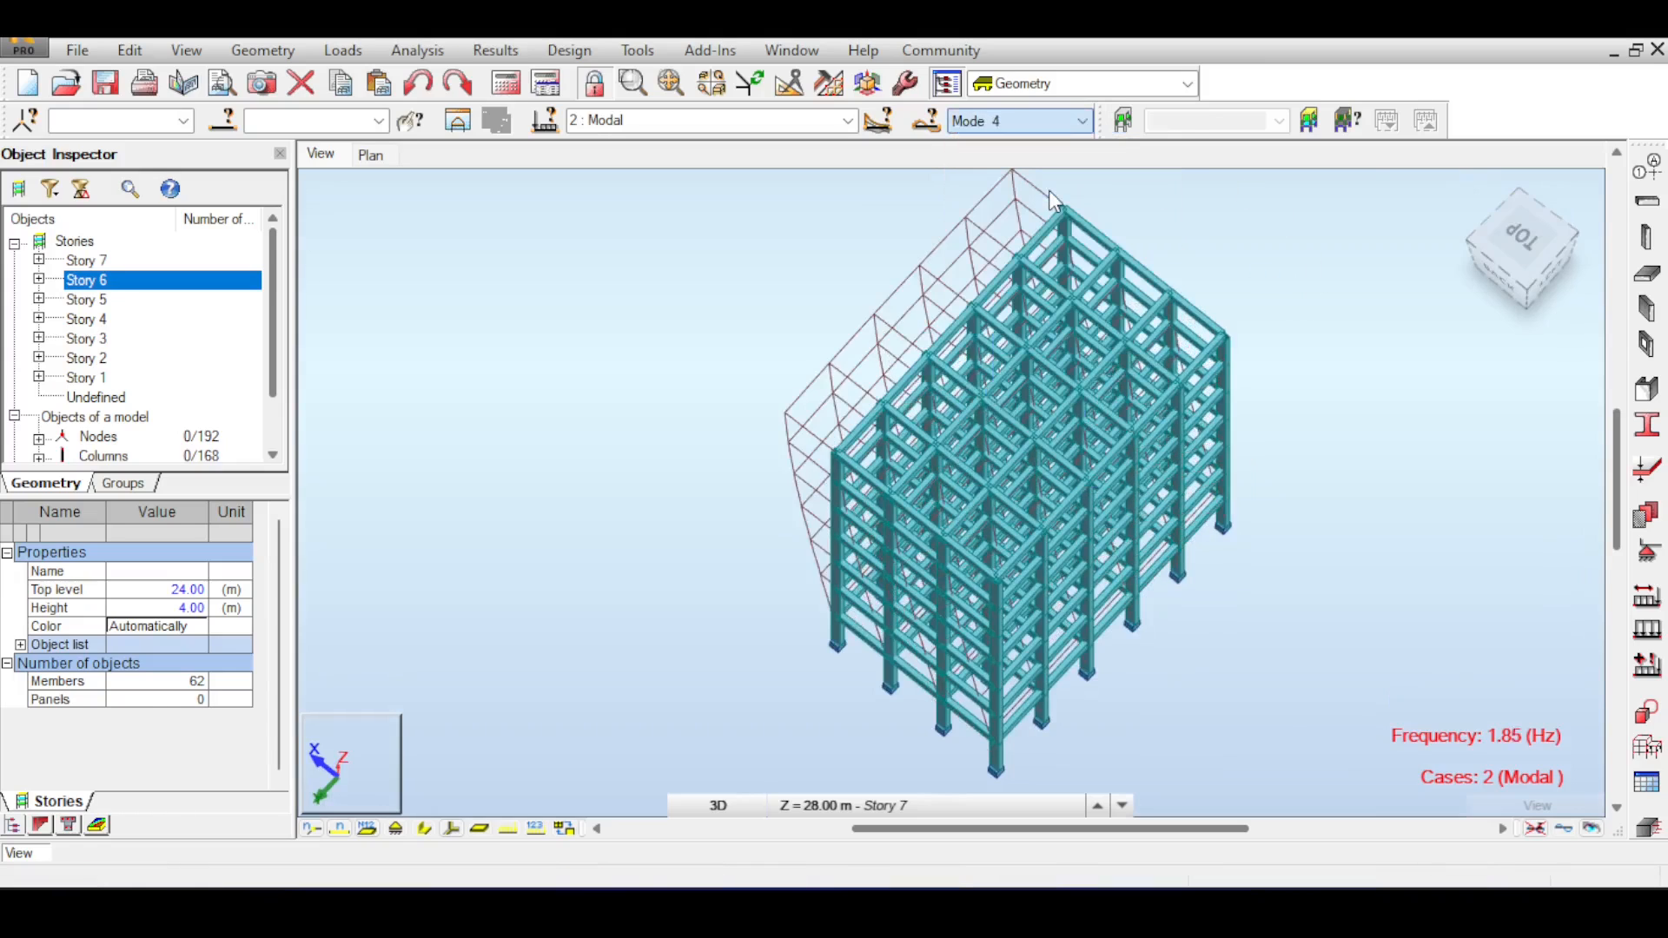
pyautogui.click(1522, 242)
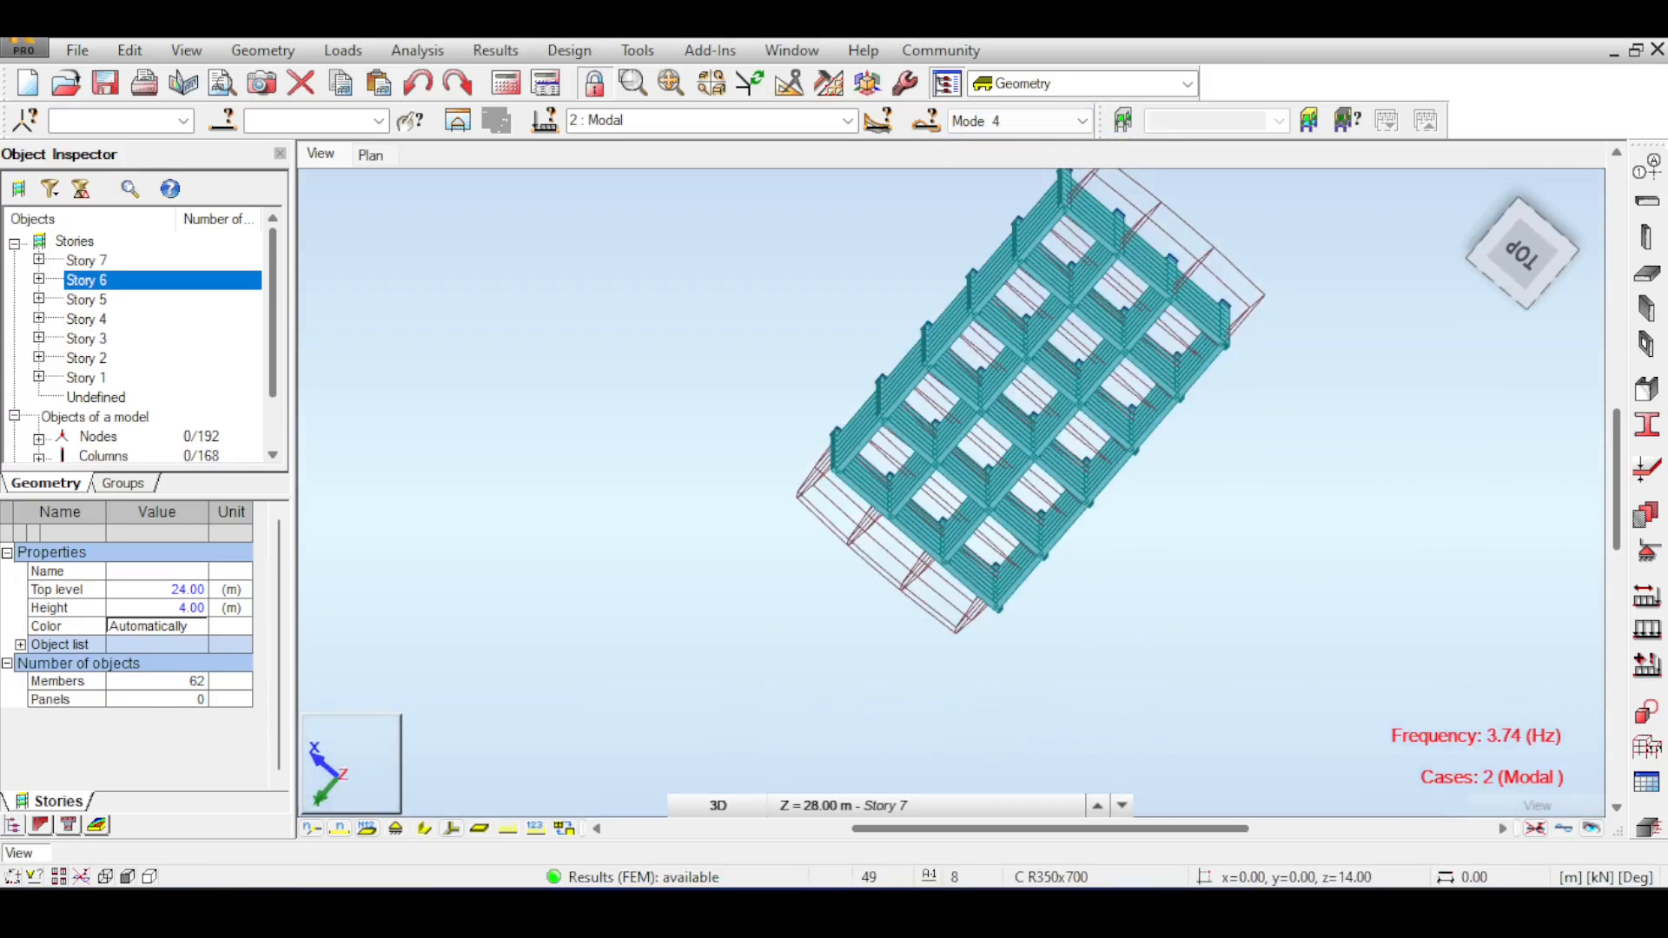
pyautogui.click(1547, 273)
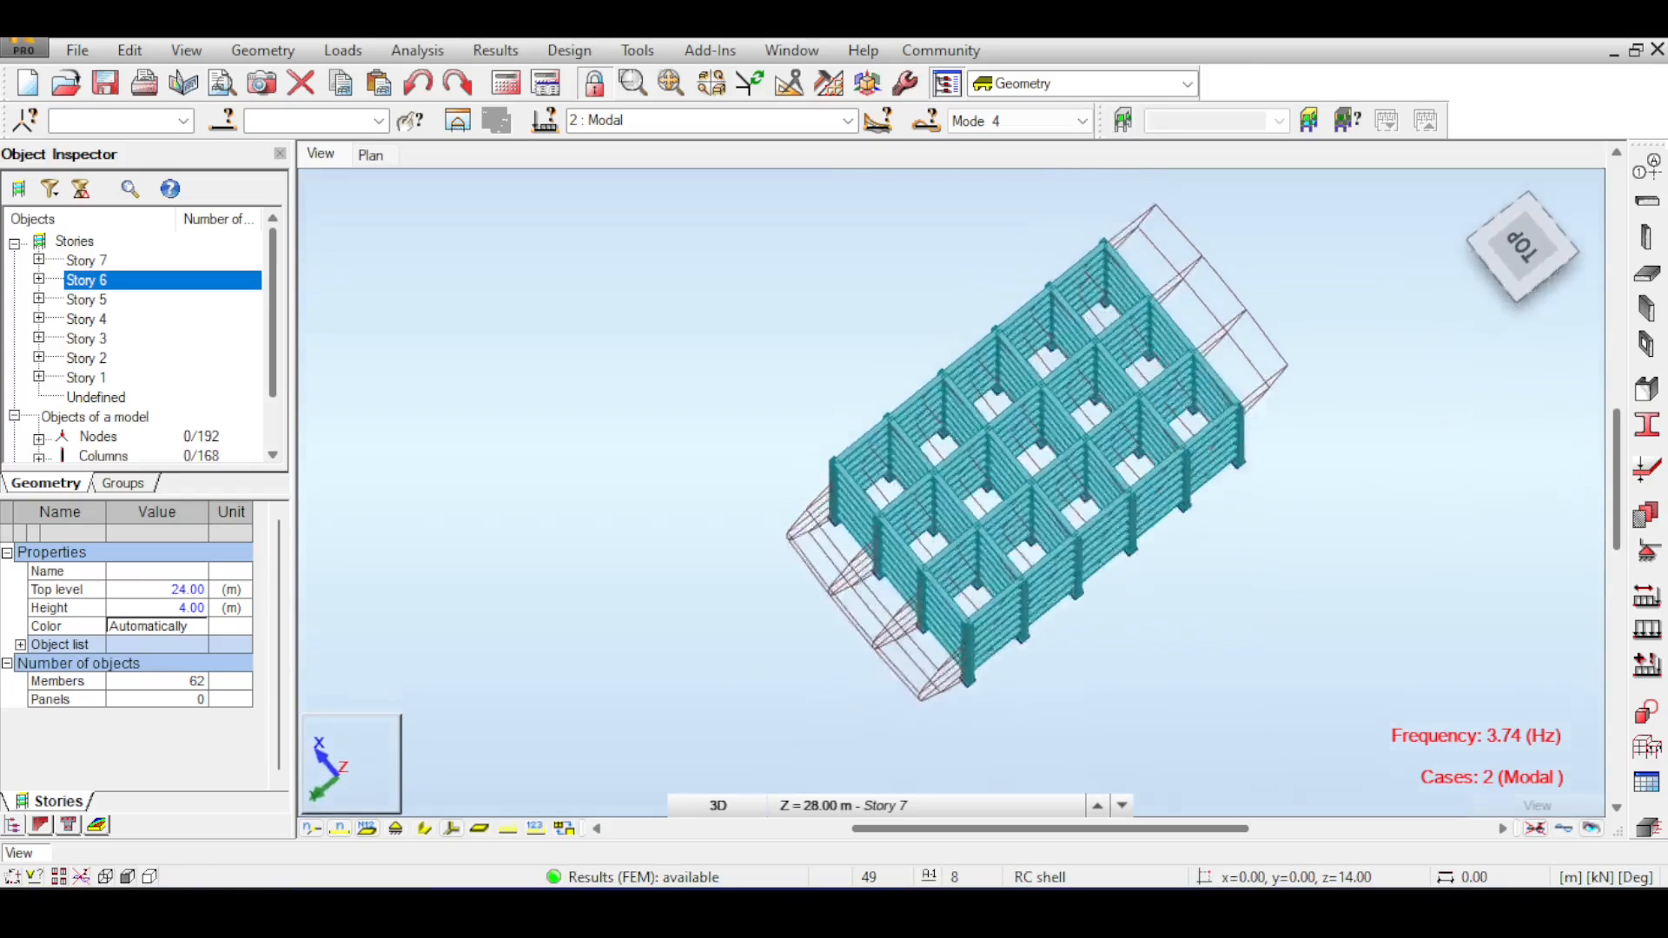
pyautogui.moveTo(1521, 251); pyautogui.dragTo(1530, 249)
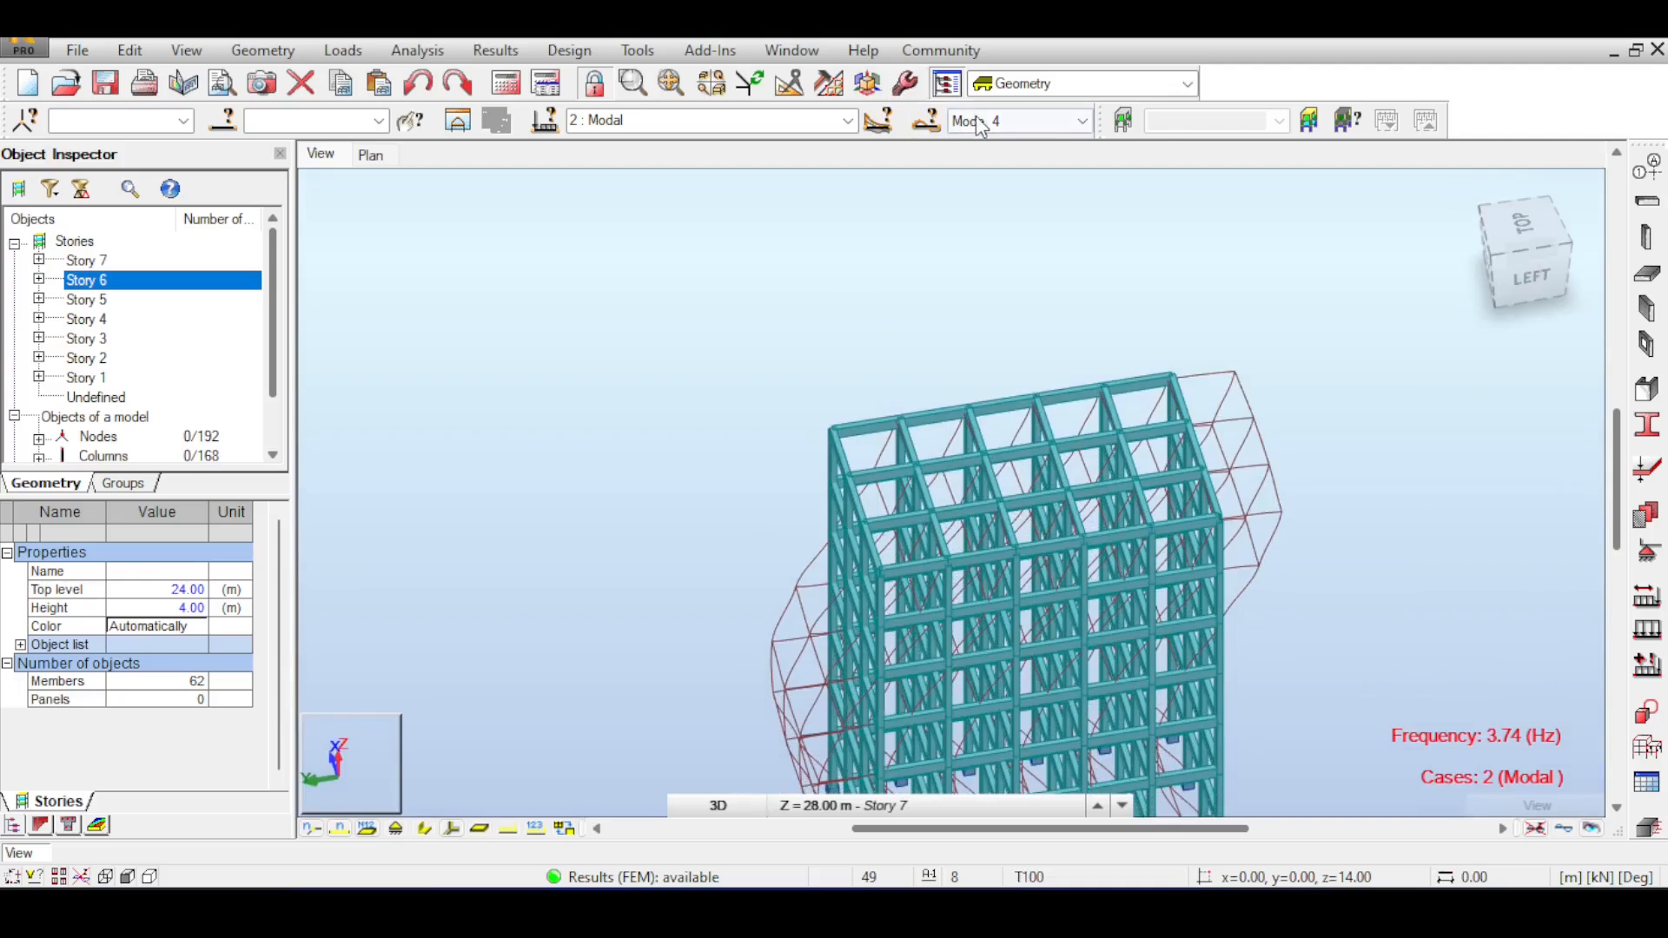
# Display mode 5 of the Modal case and examine its deformed shape from the building's left side and above.
pyautogui.click(1081, 120)
pyautogui.click(1121, 213)
pyautogui.scroll(-1, 1175, 413)
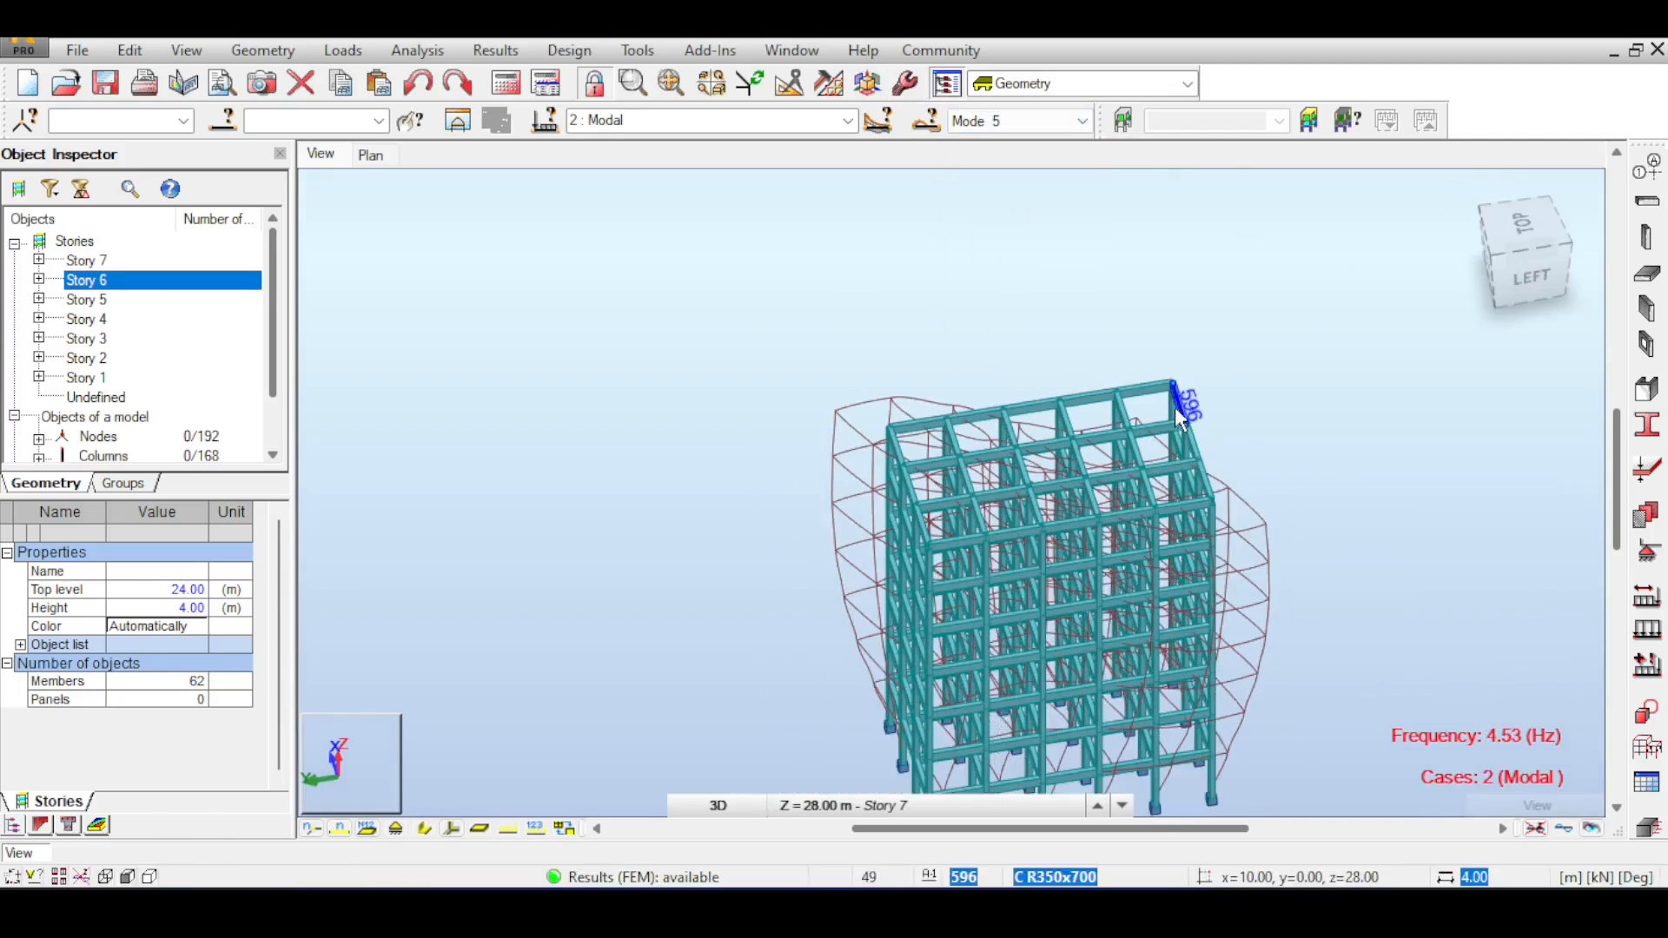
pyautogui.moveTo(1175, 406); pyautogui.dragTo(1166, 287, button='middle')
pyautogui.click(1527, 231)
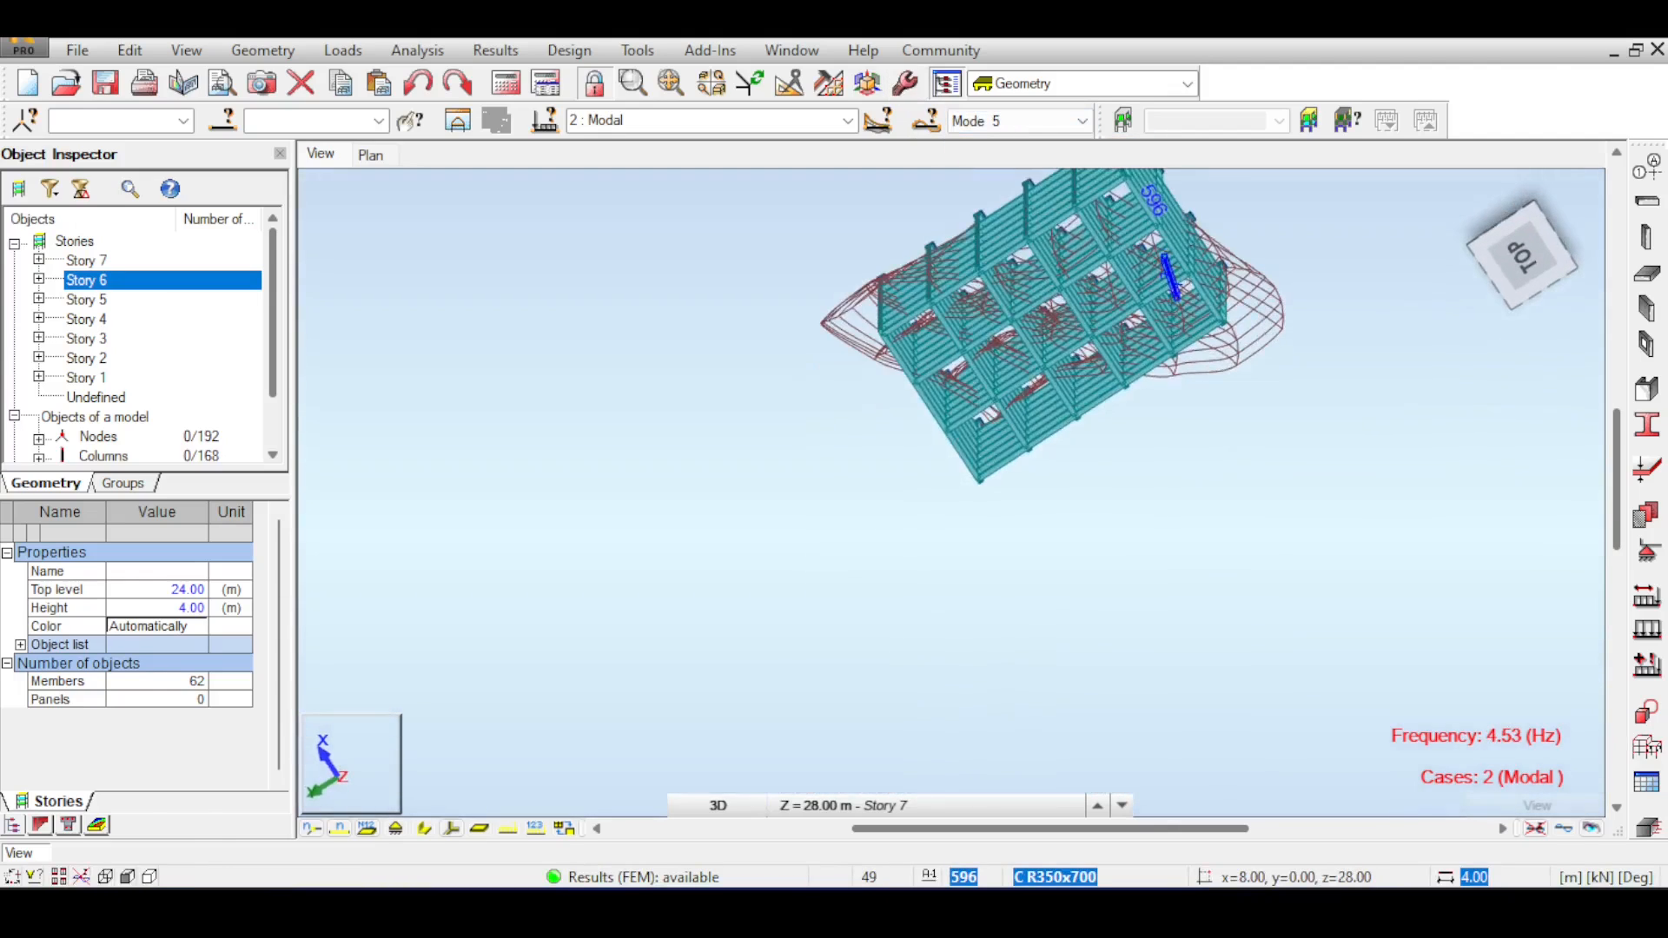
# Display mode 6 and mode 7 of the Modal case in turn while looking at the building from above.
pyautogui.click(1081, 121)
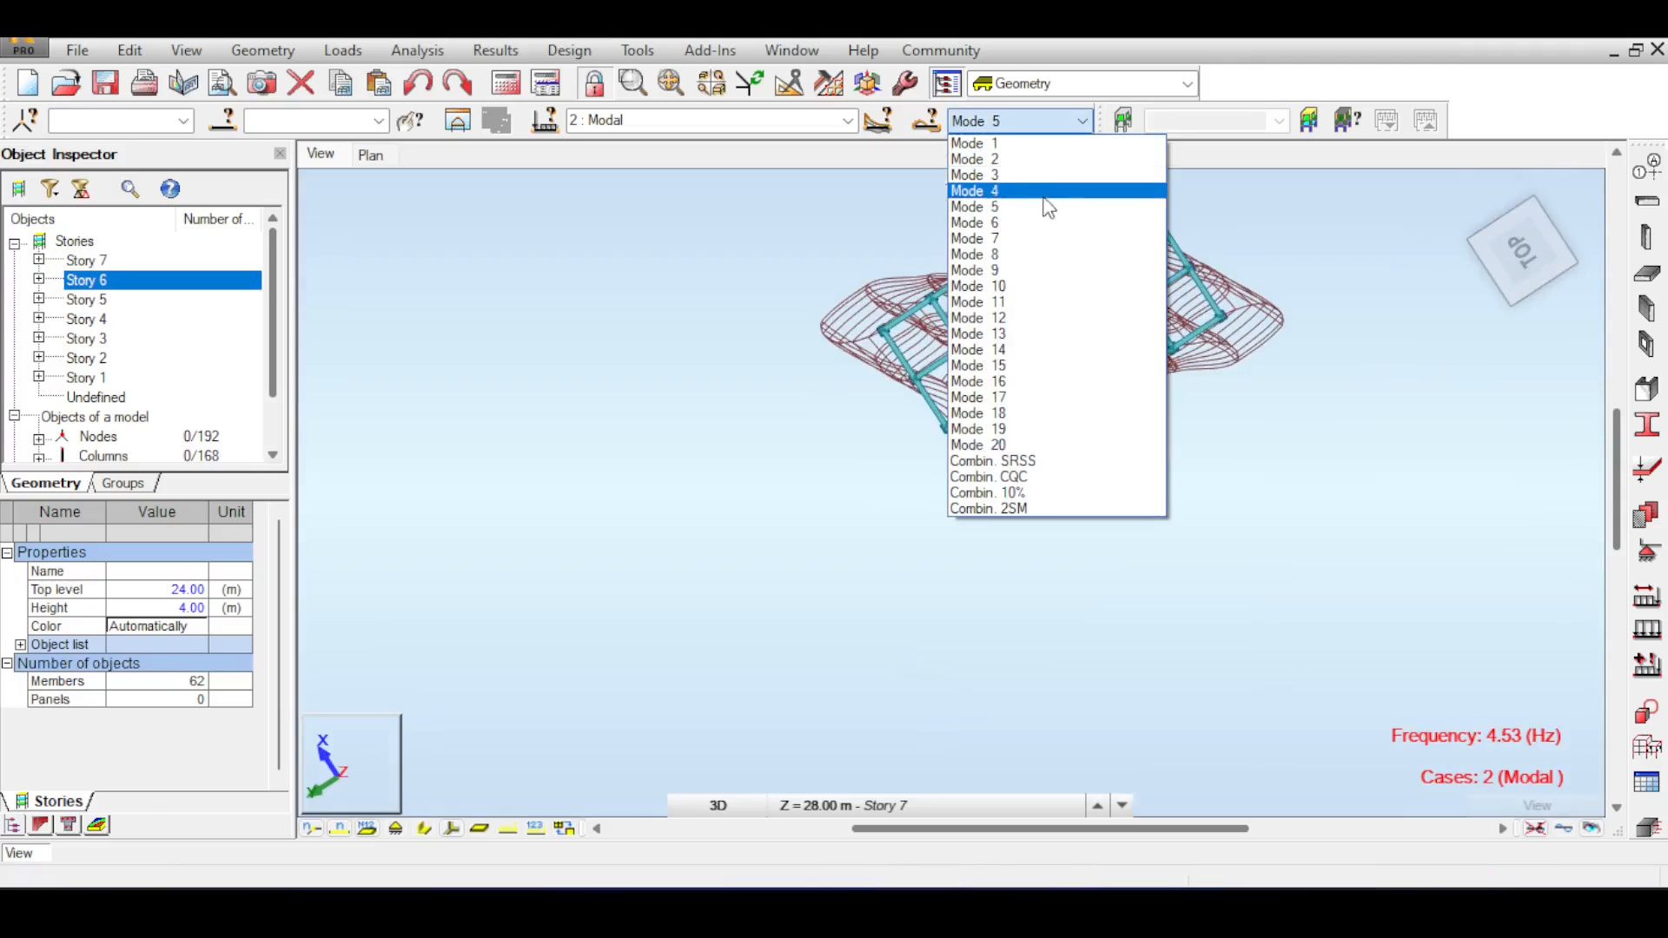
pyautogui.click(1042, 223)
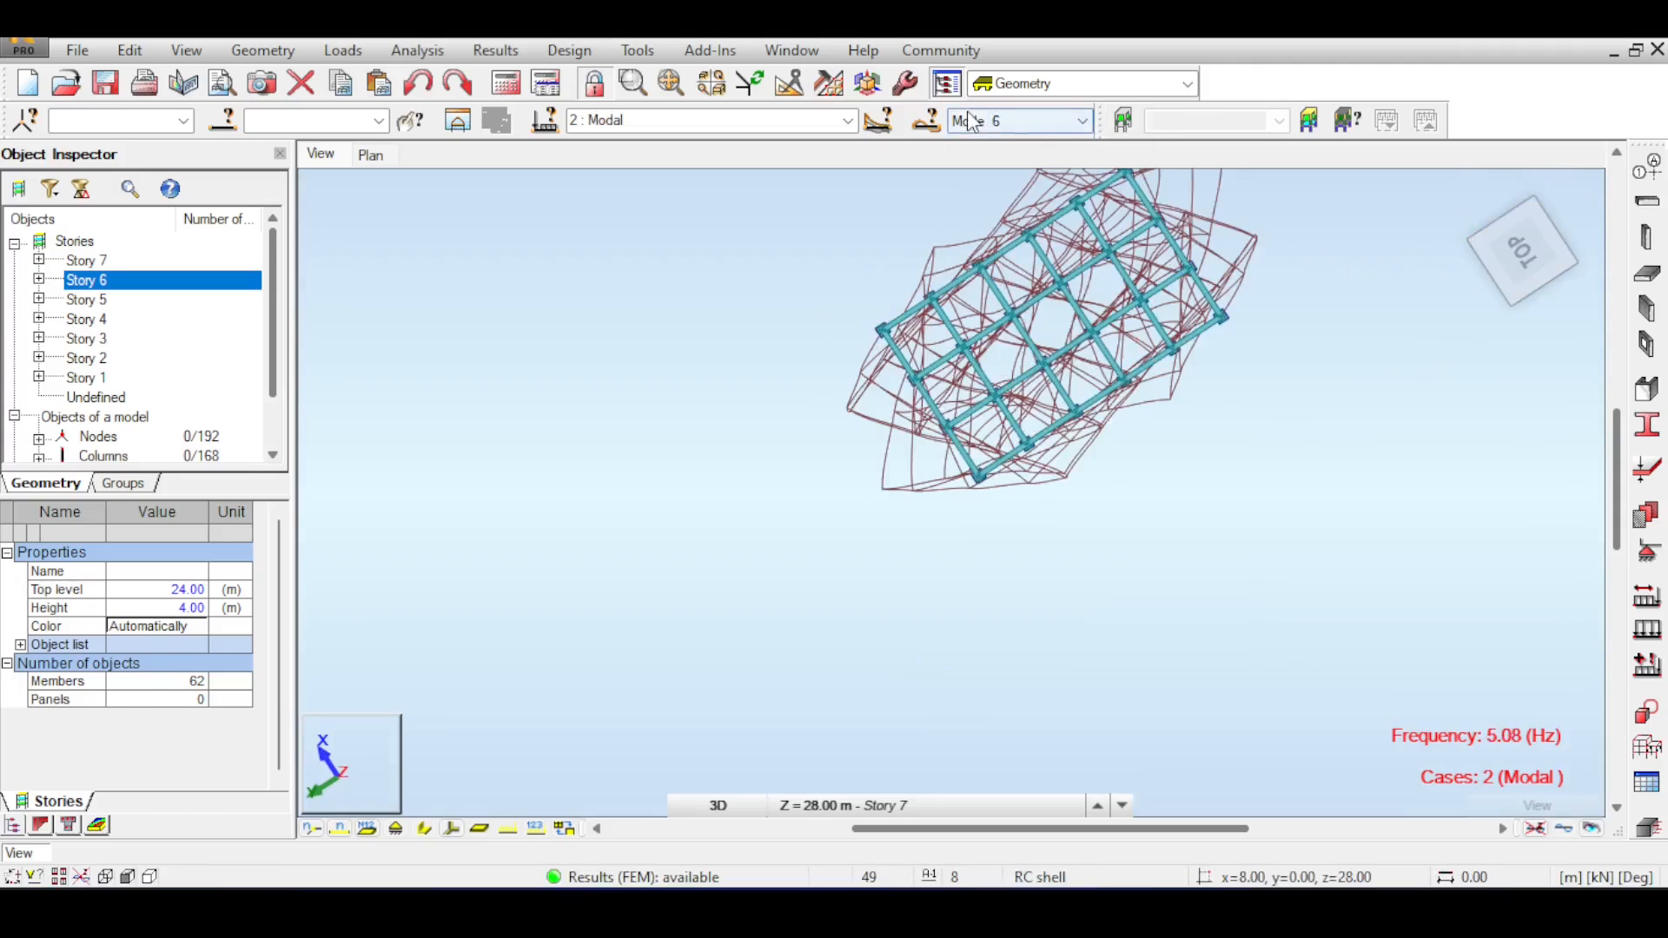
pyautogui.click(970, 121)
pyautogui.click(1008, 239)
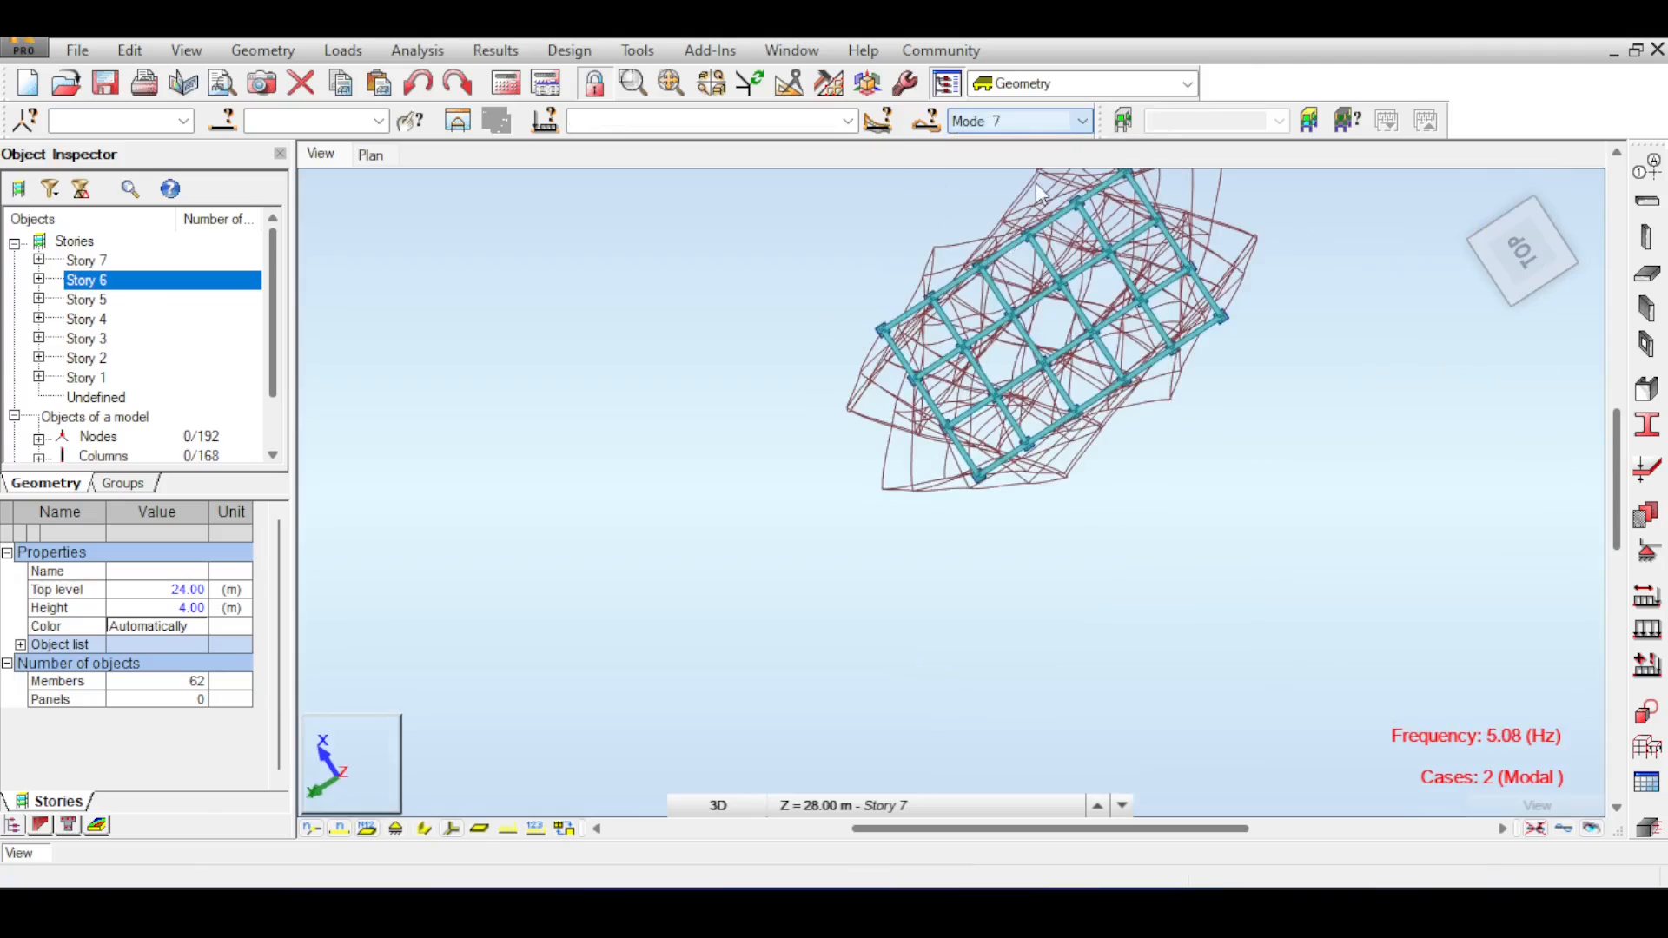
# Examine the mode 7 deformed shape from the building's left side and from above its back corner.
pyautogui.click(1539, 261)
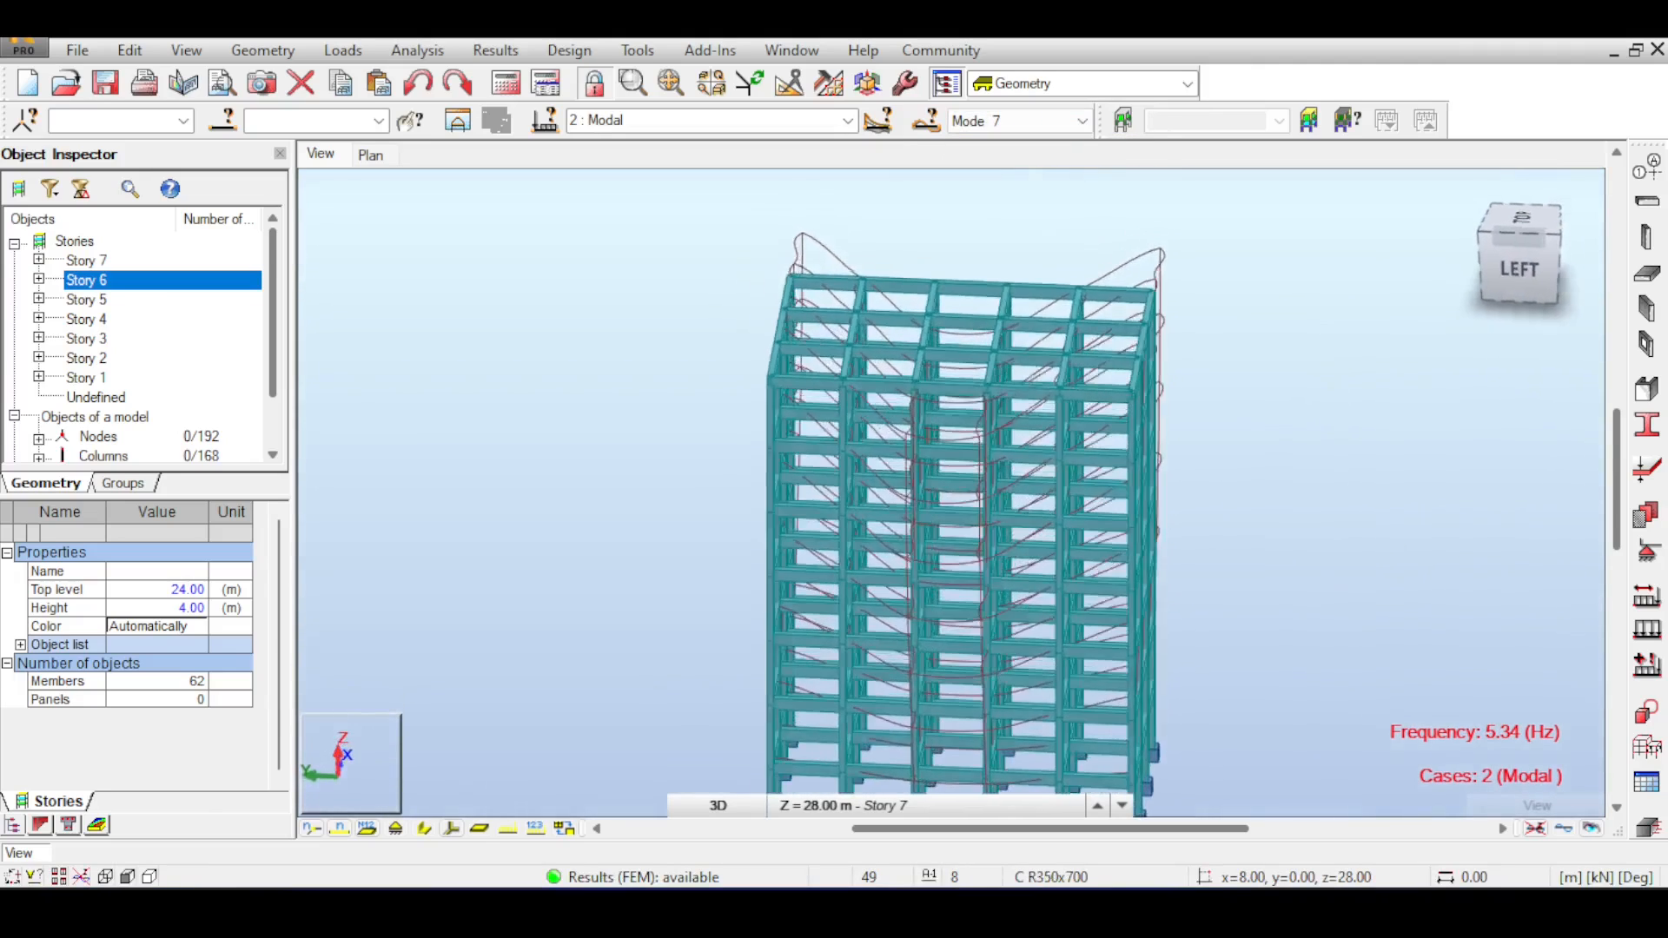
pyautogui.moveTo(1519, 236); pyautogui.dragTo(1520, 304)
pyautogui.moveTo(1190, 385); pyautogui.dragTo(1248, 479, button='middle')
pyautogui.moveTo(1483, 260); pyautogui.dragTo(1503, 208)
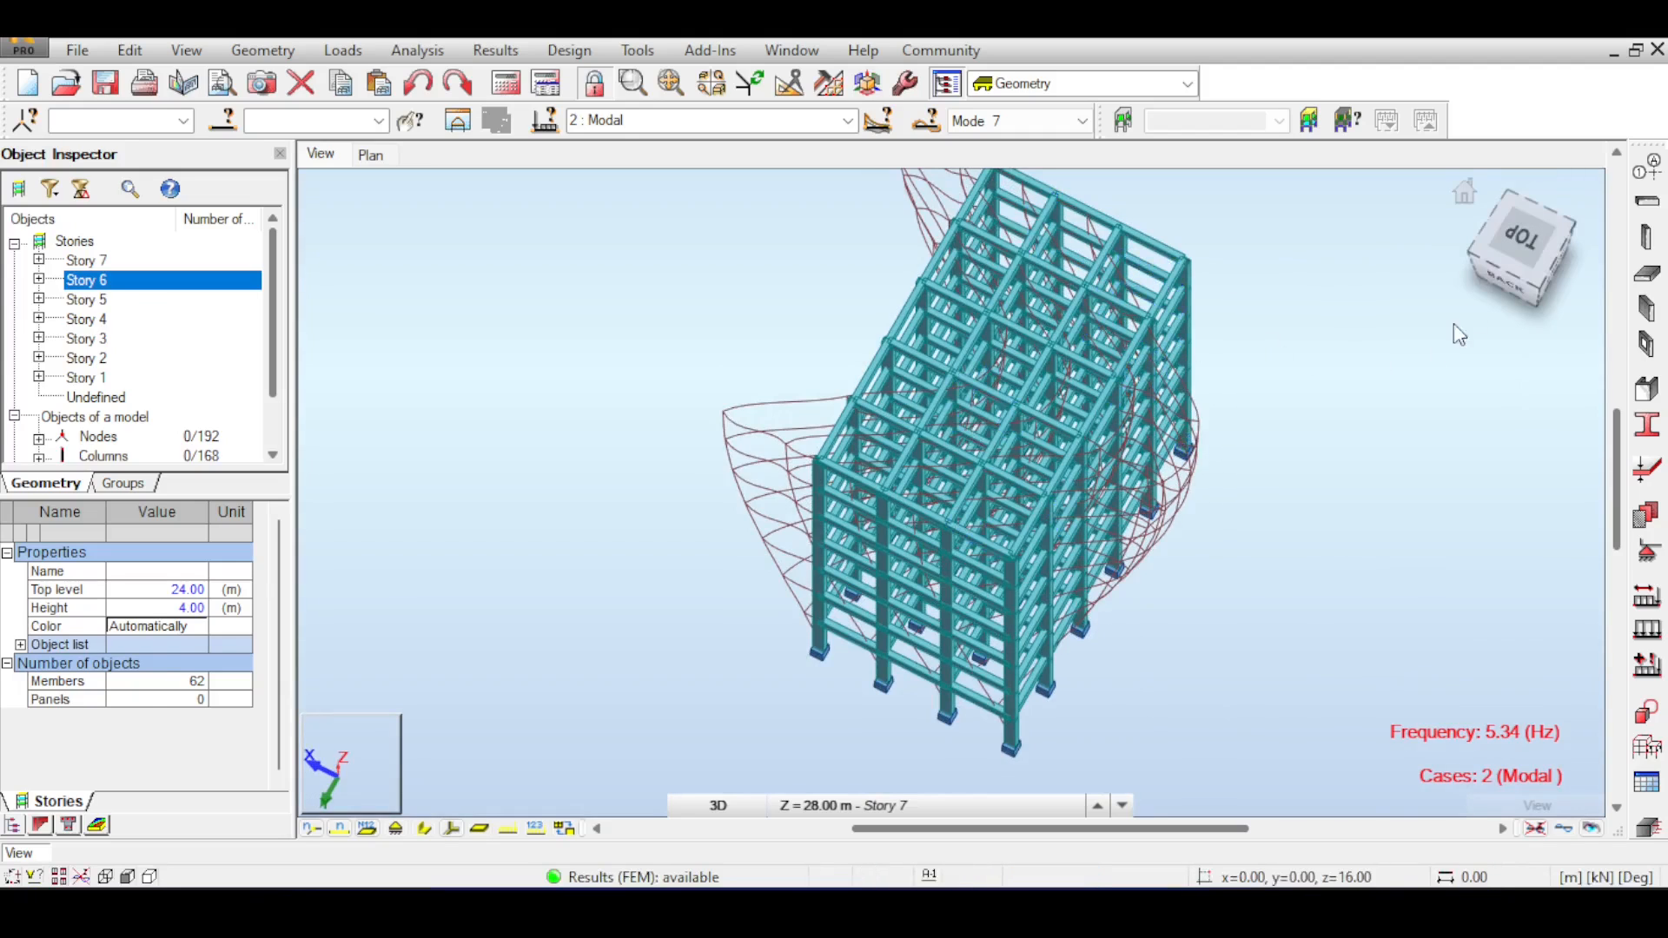
pyautogui.moveTo(1511, 253)
pyautogui.mouseDown()
pyautogui.moveTo(1480, 208)
pyautogui.moveTo(1488, 261)
pyautogui.mouseUp()
# Display mode 8 and mode 13 of the Modal case, examining the mode 13 shape from the building's upper left side.
pyautogui.click(1029, 123)
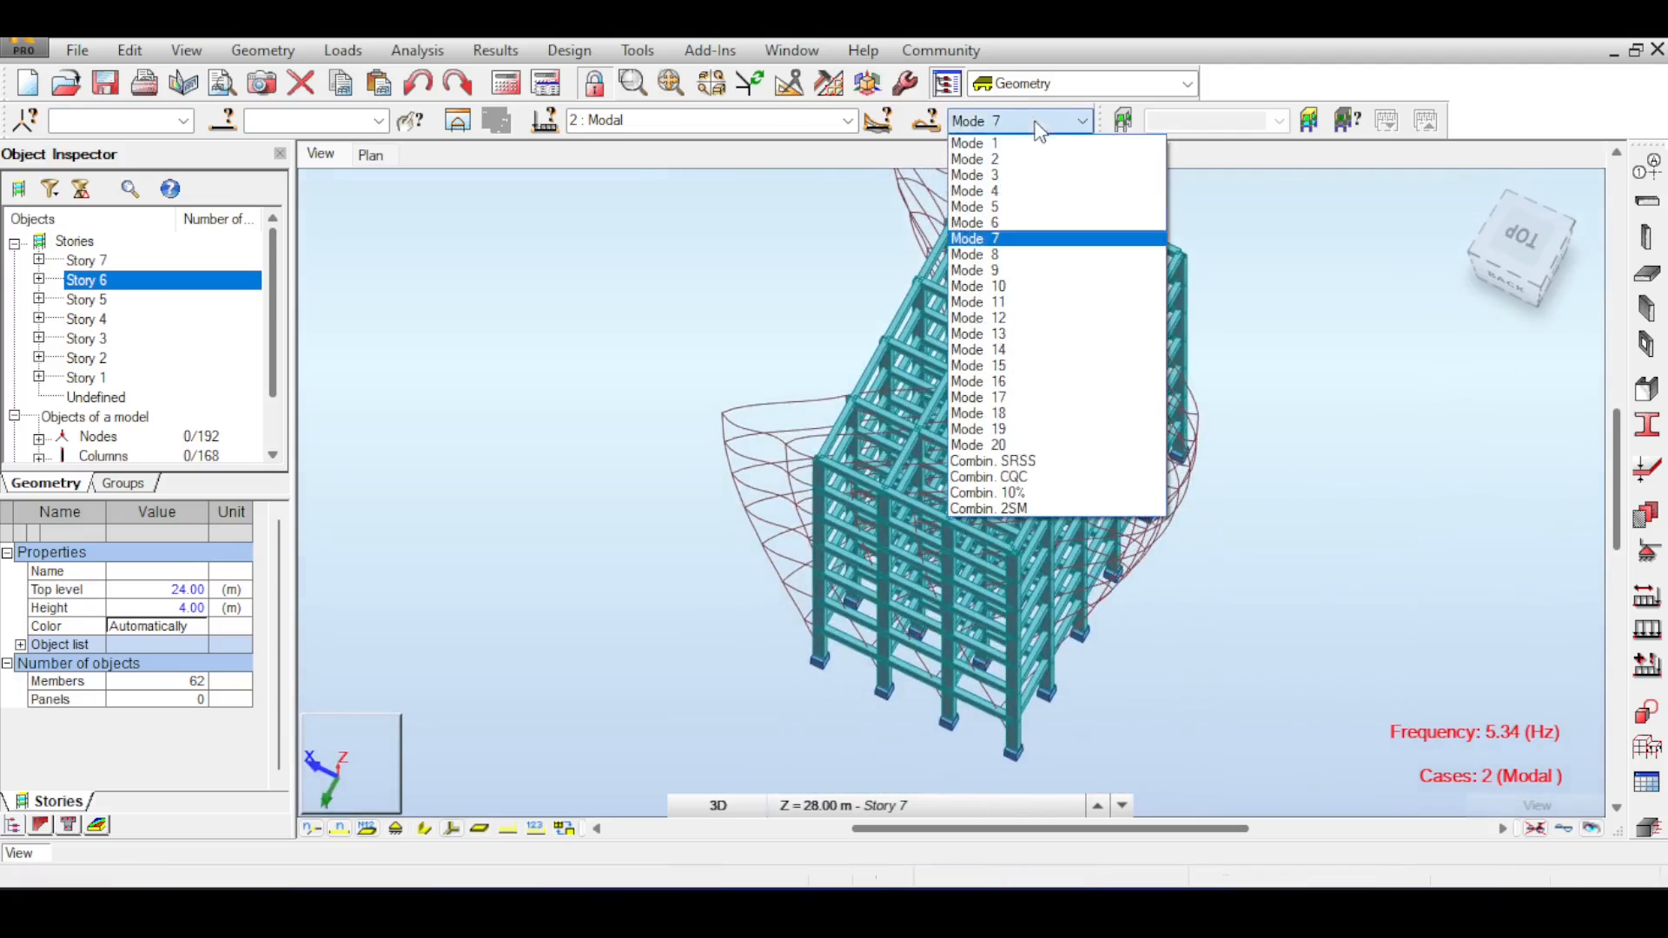
pyautogui.click(1031, 255)
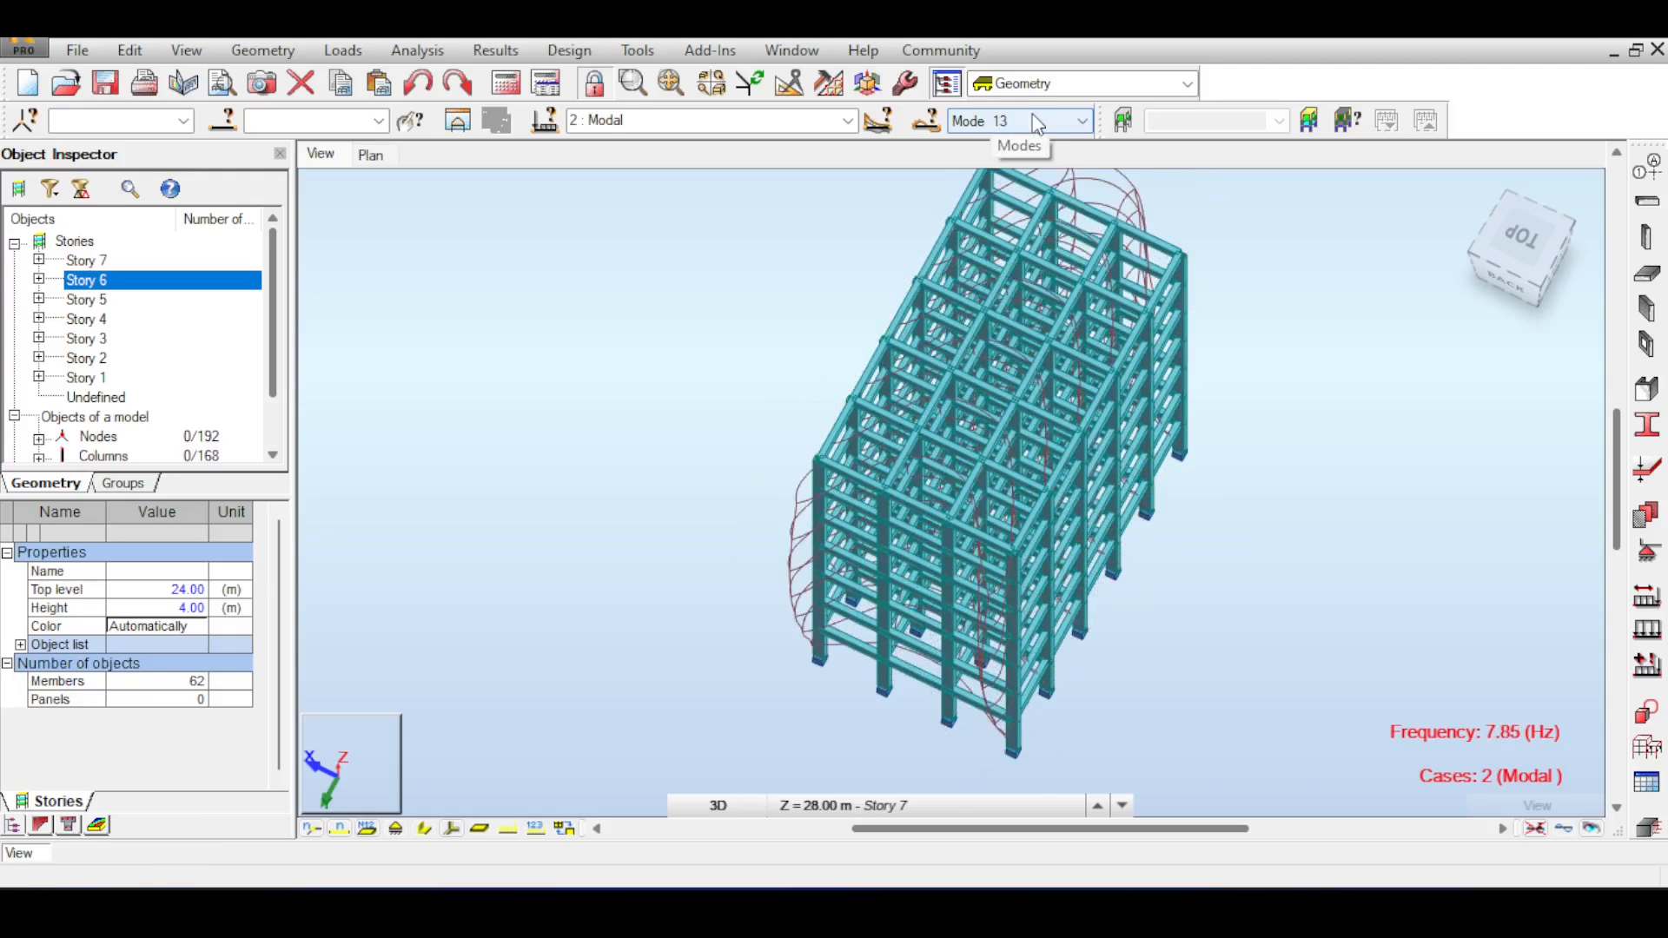
pyautogui.moveTo(1520, 252); pyautogui.dragTo(1517, 283)
pyautogui.moveTo(1326, 342); pyautogui.dragTo(1326, 443, button='middle')
pyautogui.moveTo(1516, 300); pyautogui.dragTo(1480, 287)
pyautogui.moveTo(1449, 404); pyautogui.dragTo(1440, 205, button='middle')
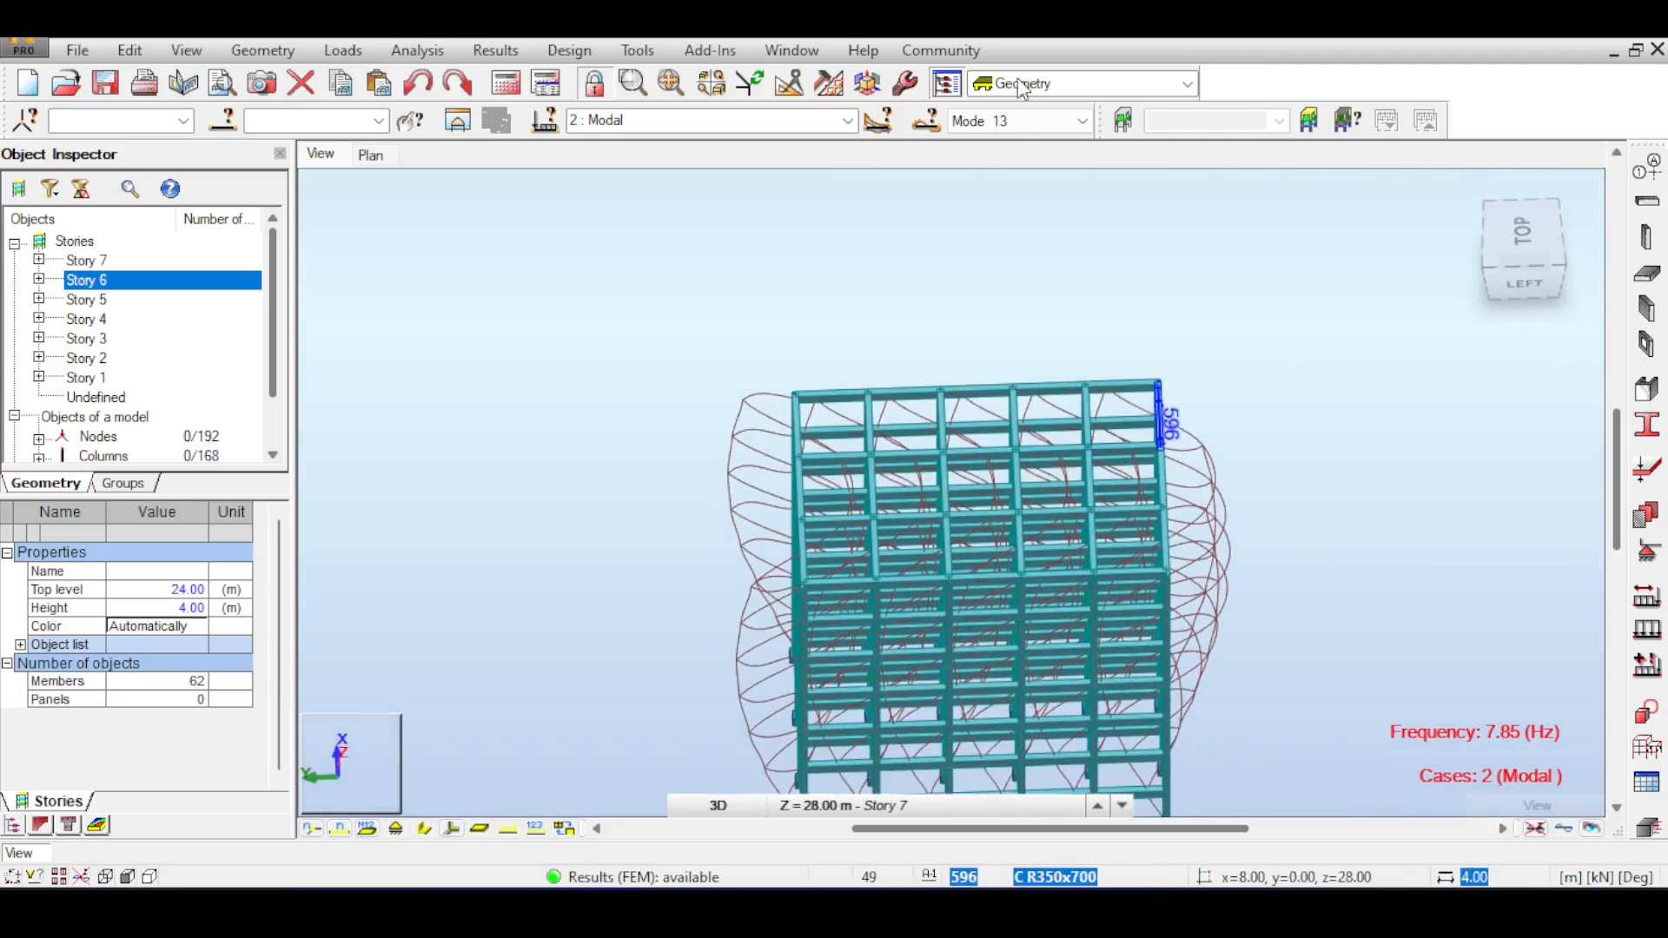
# Switch the Modal case display from mode 13 back to mode 7, keeping the view of the building's left side.
pyautogui.click(1051, 124)
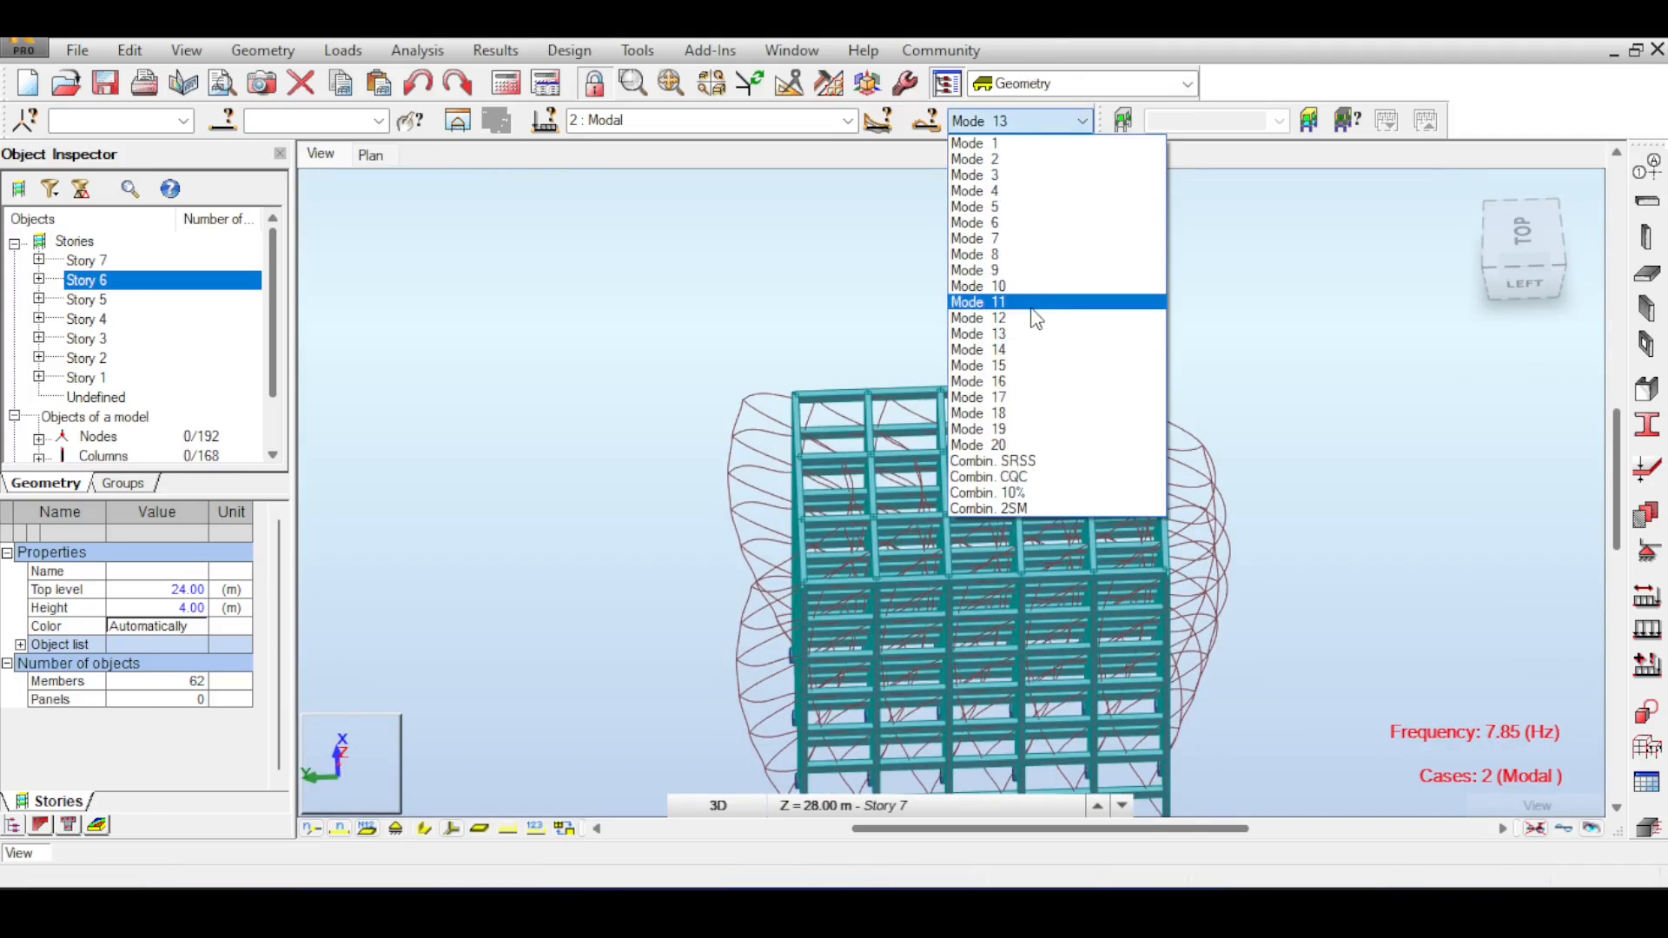
pyautogui.click(1031, 238)
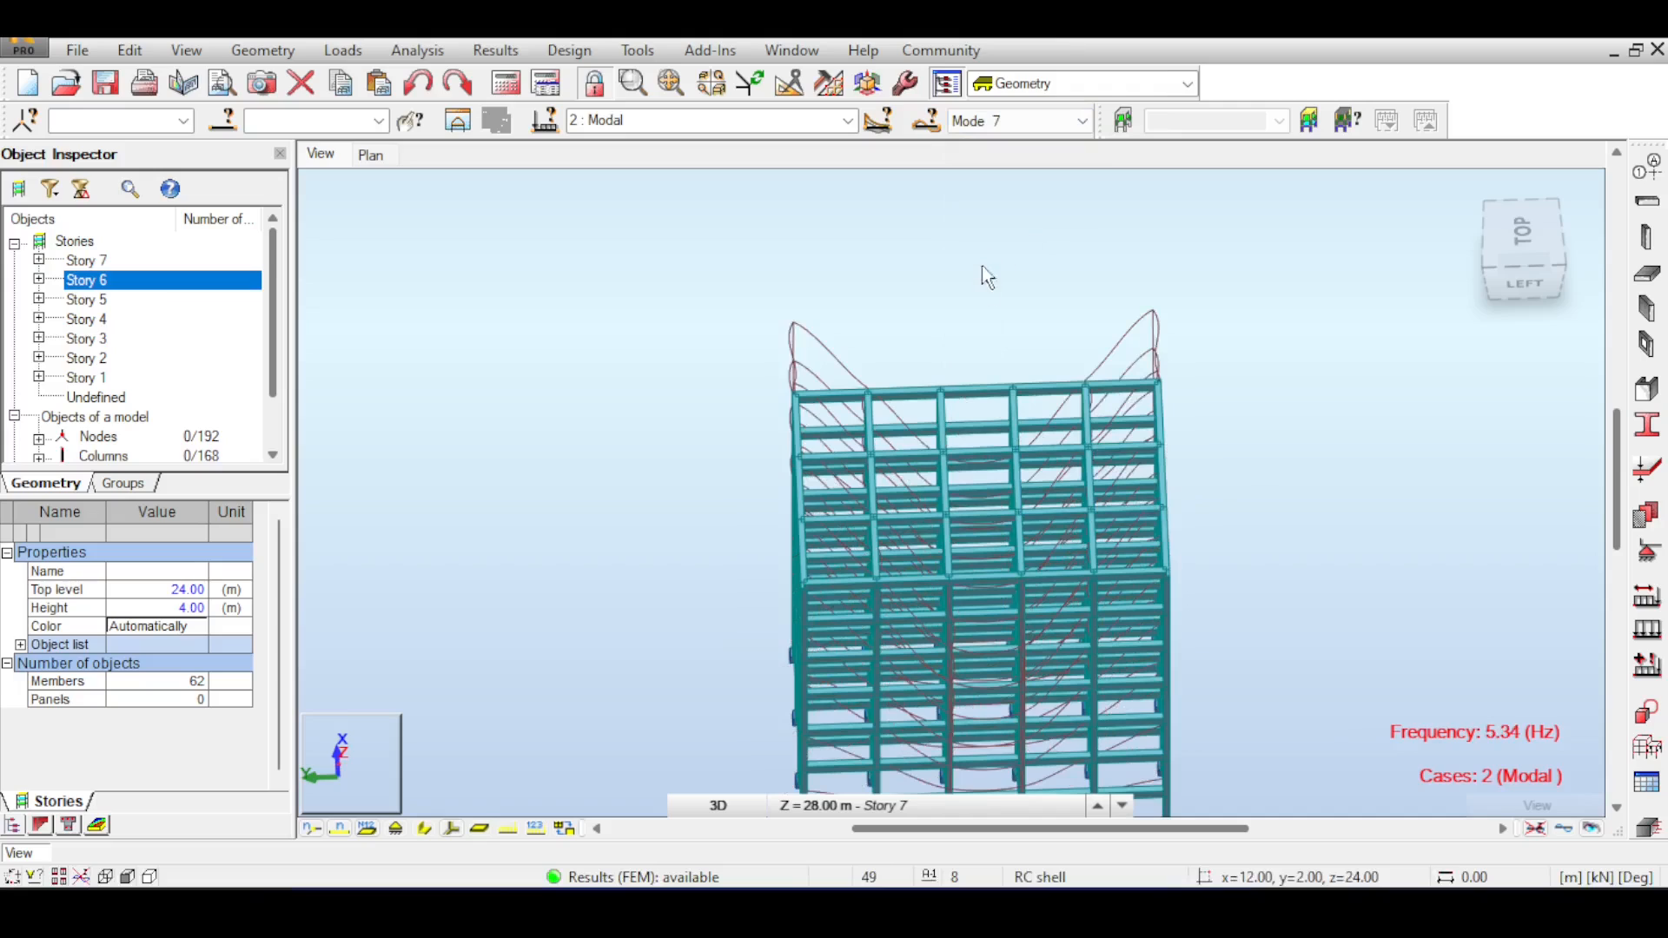
# Display mode 13 of the Modal case and examine its deformed shape from above the building's left side and from directly overhead.
pyautogui.moveTo(1041, 310); pyautogui.dragTo(1080, 209, button='middle')
pyautogui.scroll(-2, 1107, 393)
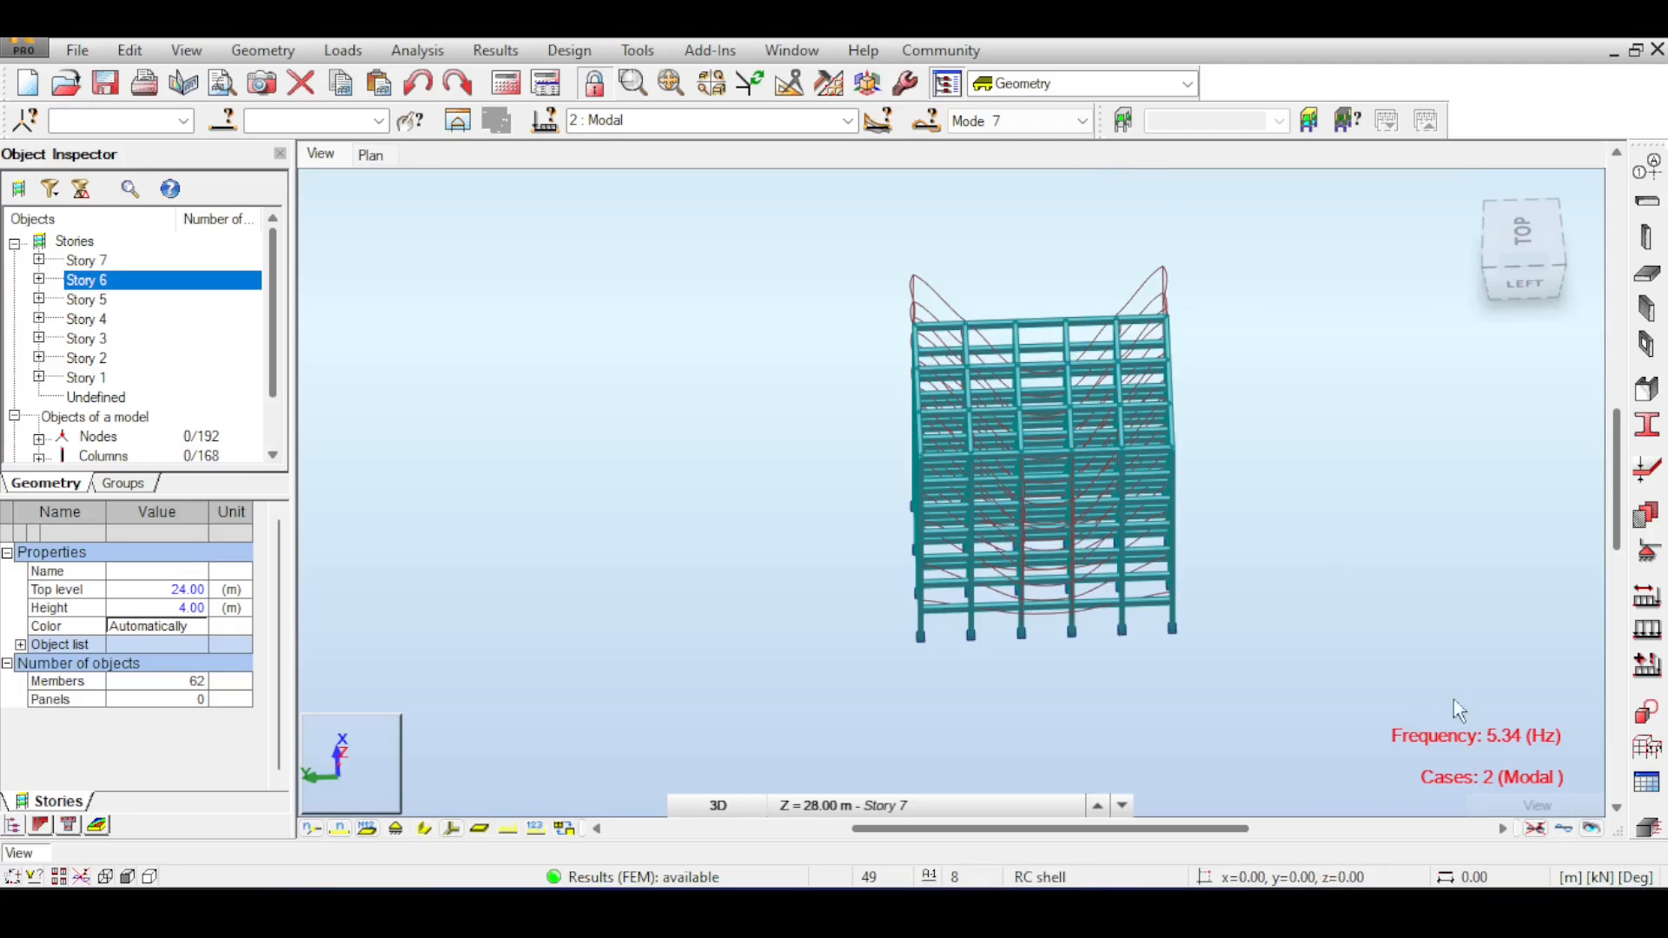
pyautogui.click(1035, 118)
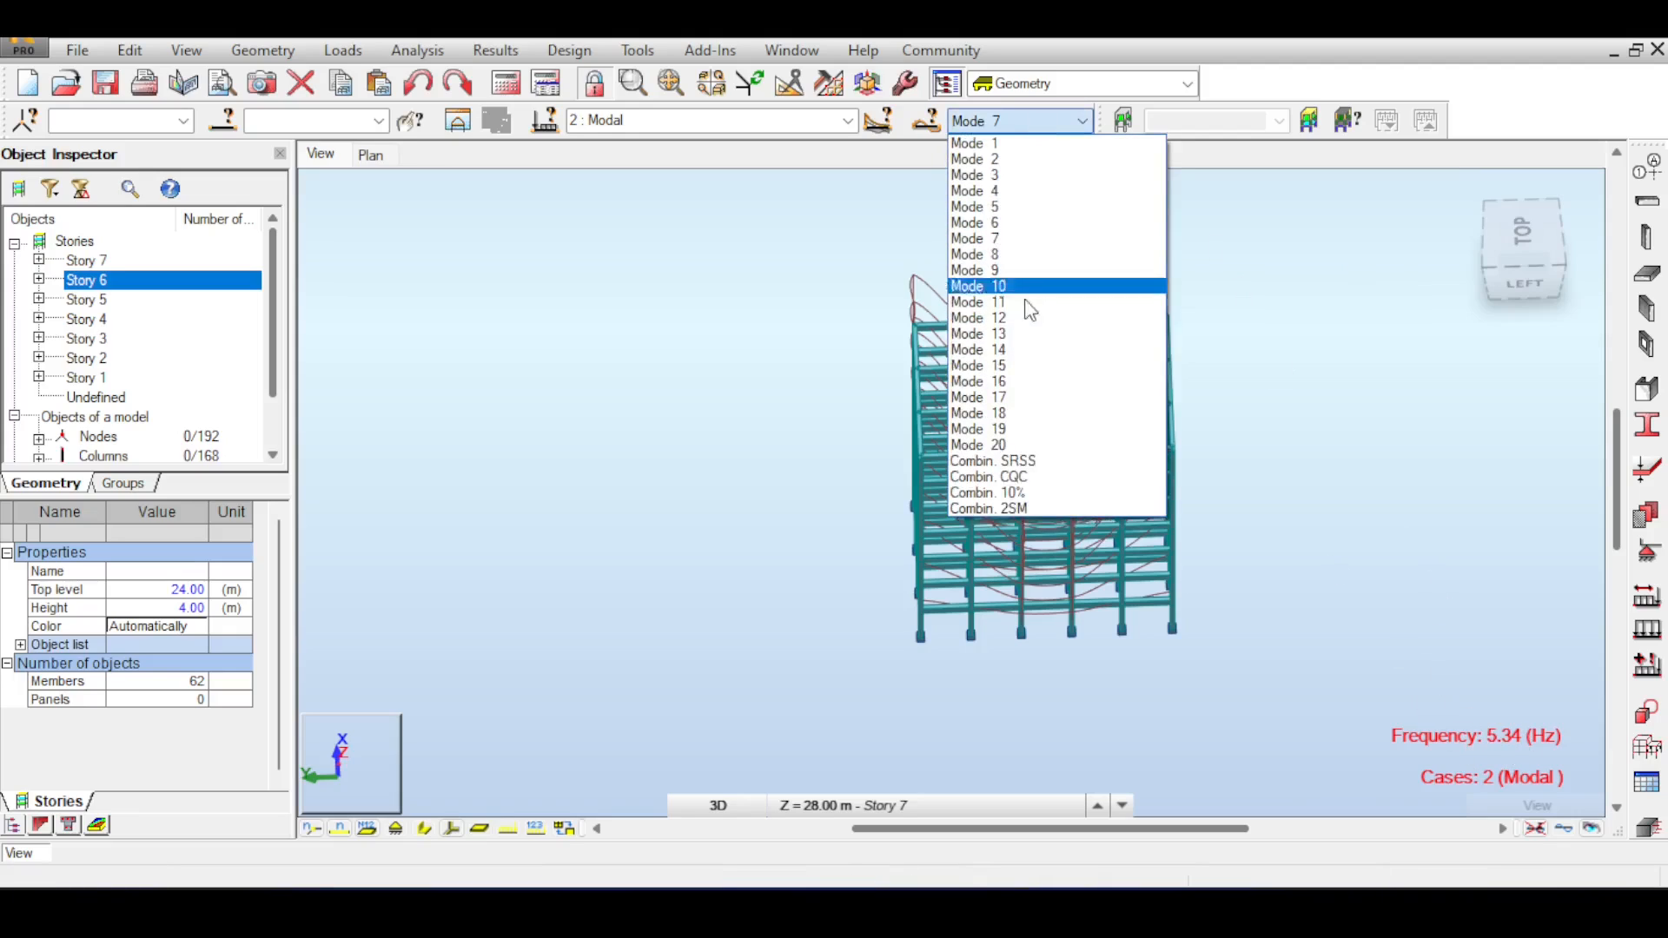
pyautogui.click(1033, 331)
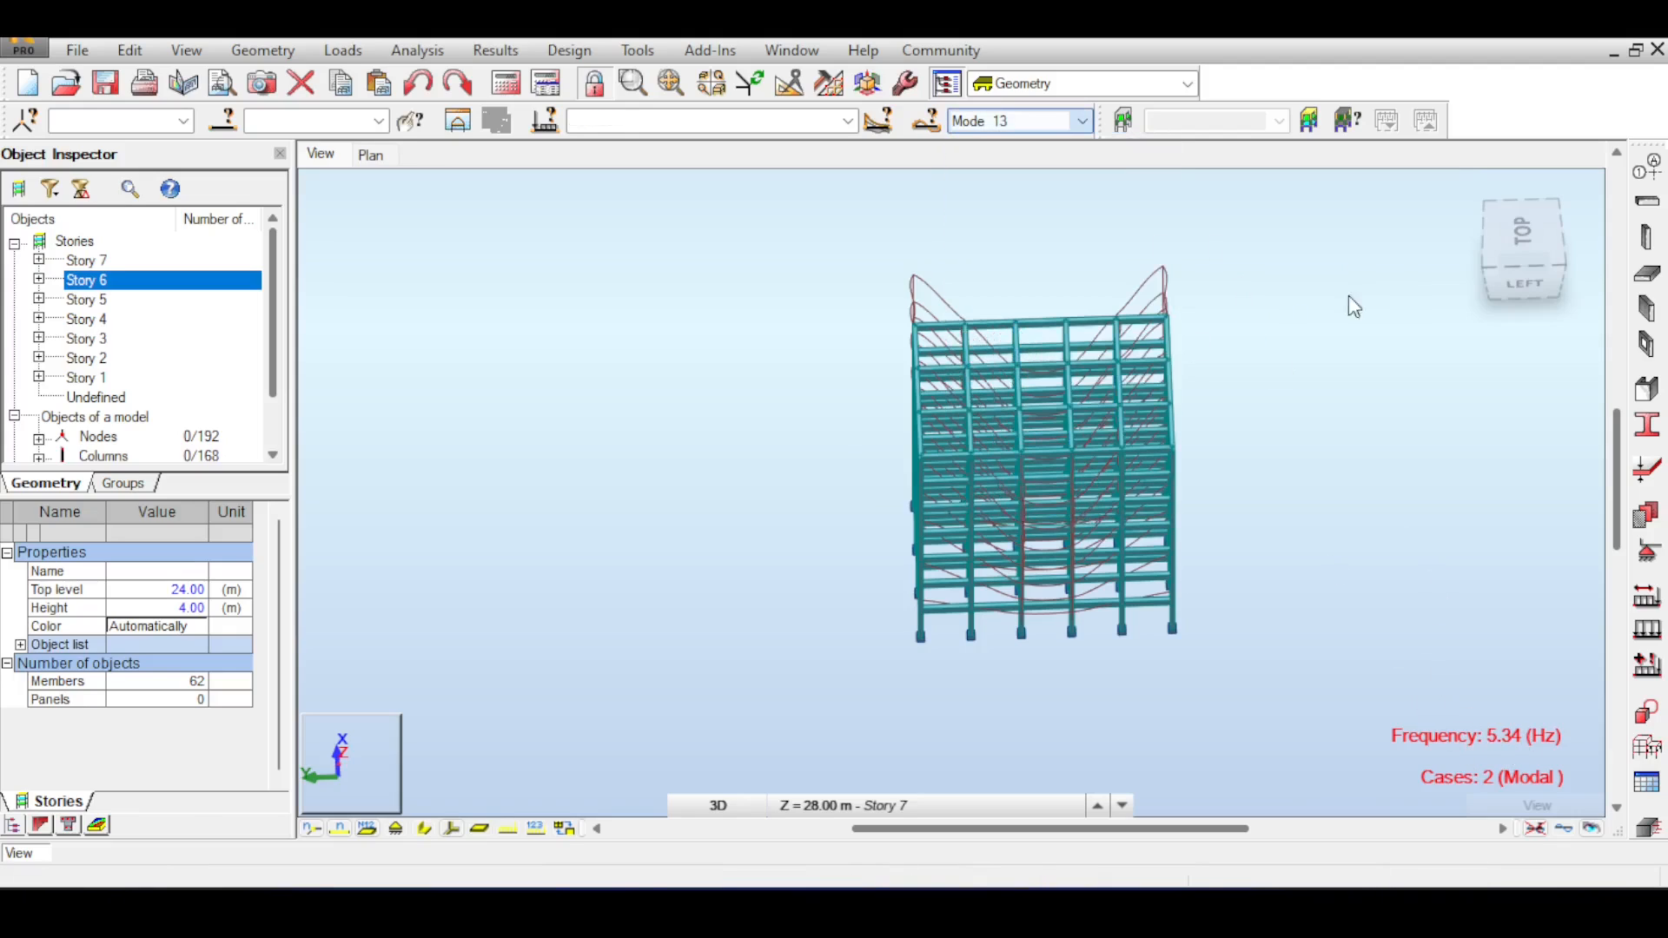
pyautogui.moveTo(1523, 250)
pyautogui.mouseDown()
pyautogui.moveTo(1522, 287)
pyautogui.moveTo(1517, 241)
pyautogui.moveTo(1533, 259)
pyautogui.mouseUp()
pyautogui.click(1522, 248)
pyautogui.scroll(3, 1277, 403)
pyautogui.moveTo(1186, 382); pyautogui.dragTo(1261, 218, button='middle')
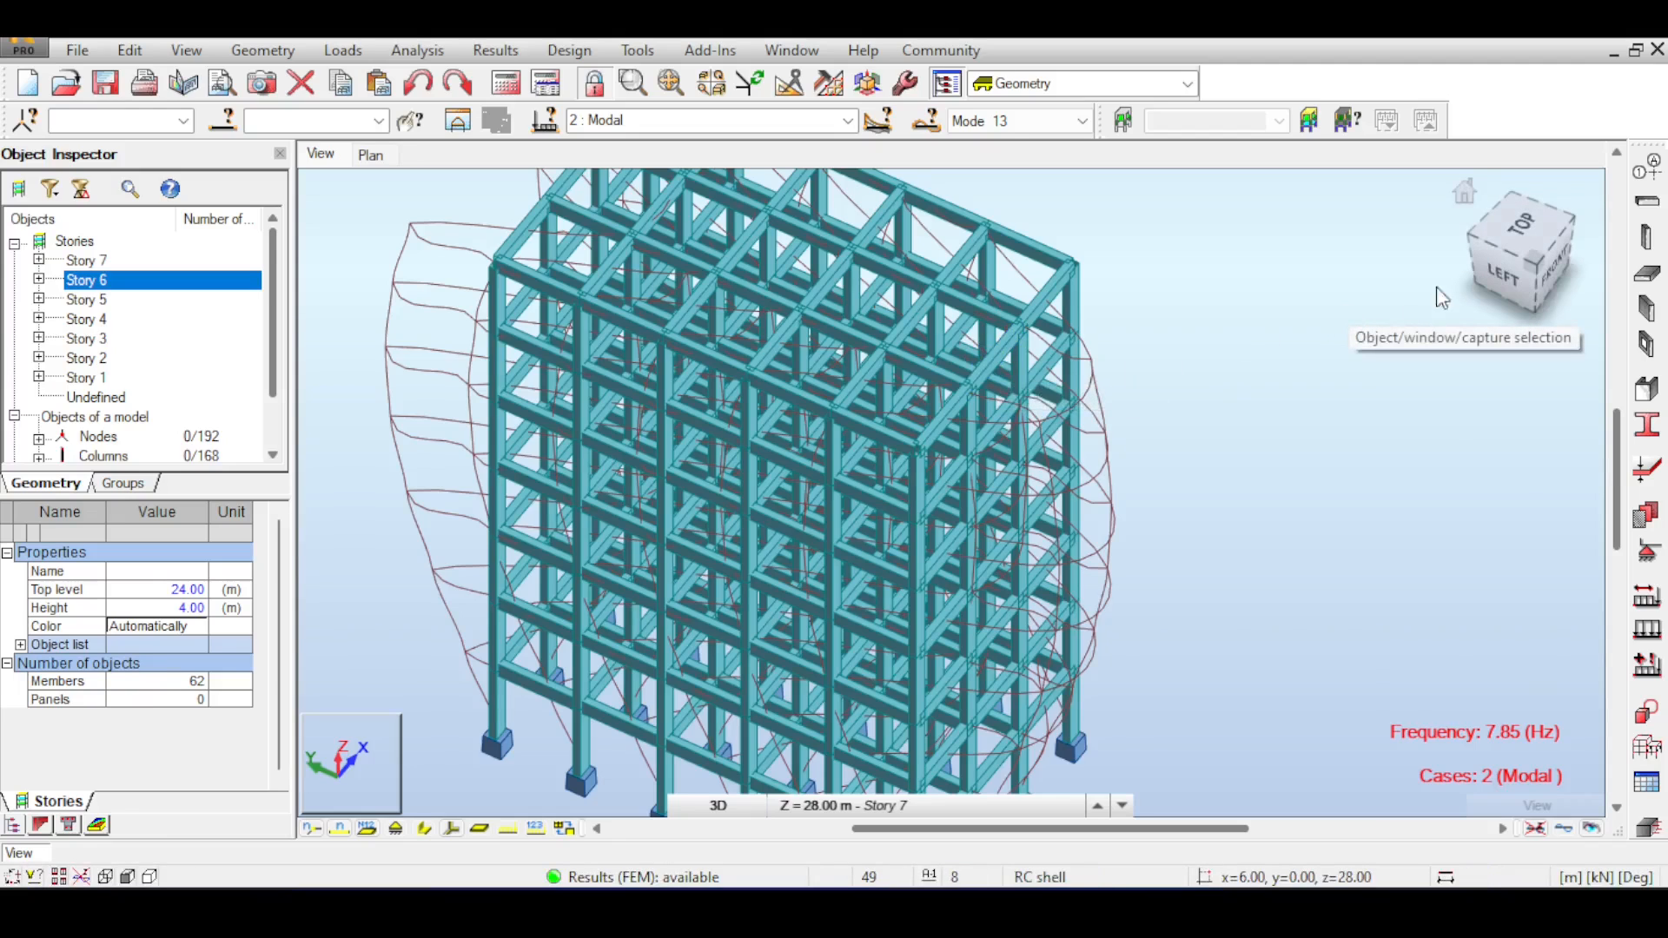
pyautogui.click(1520, 233)
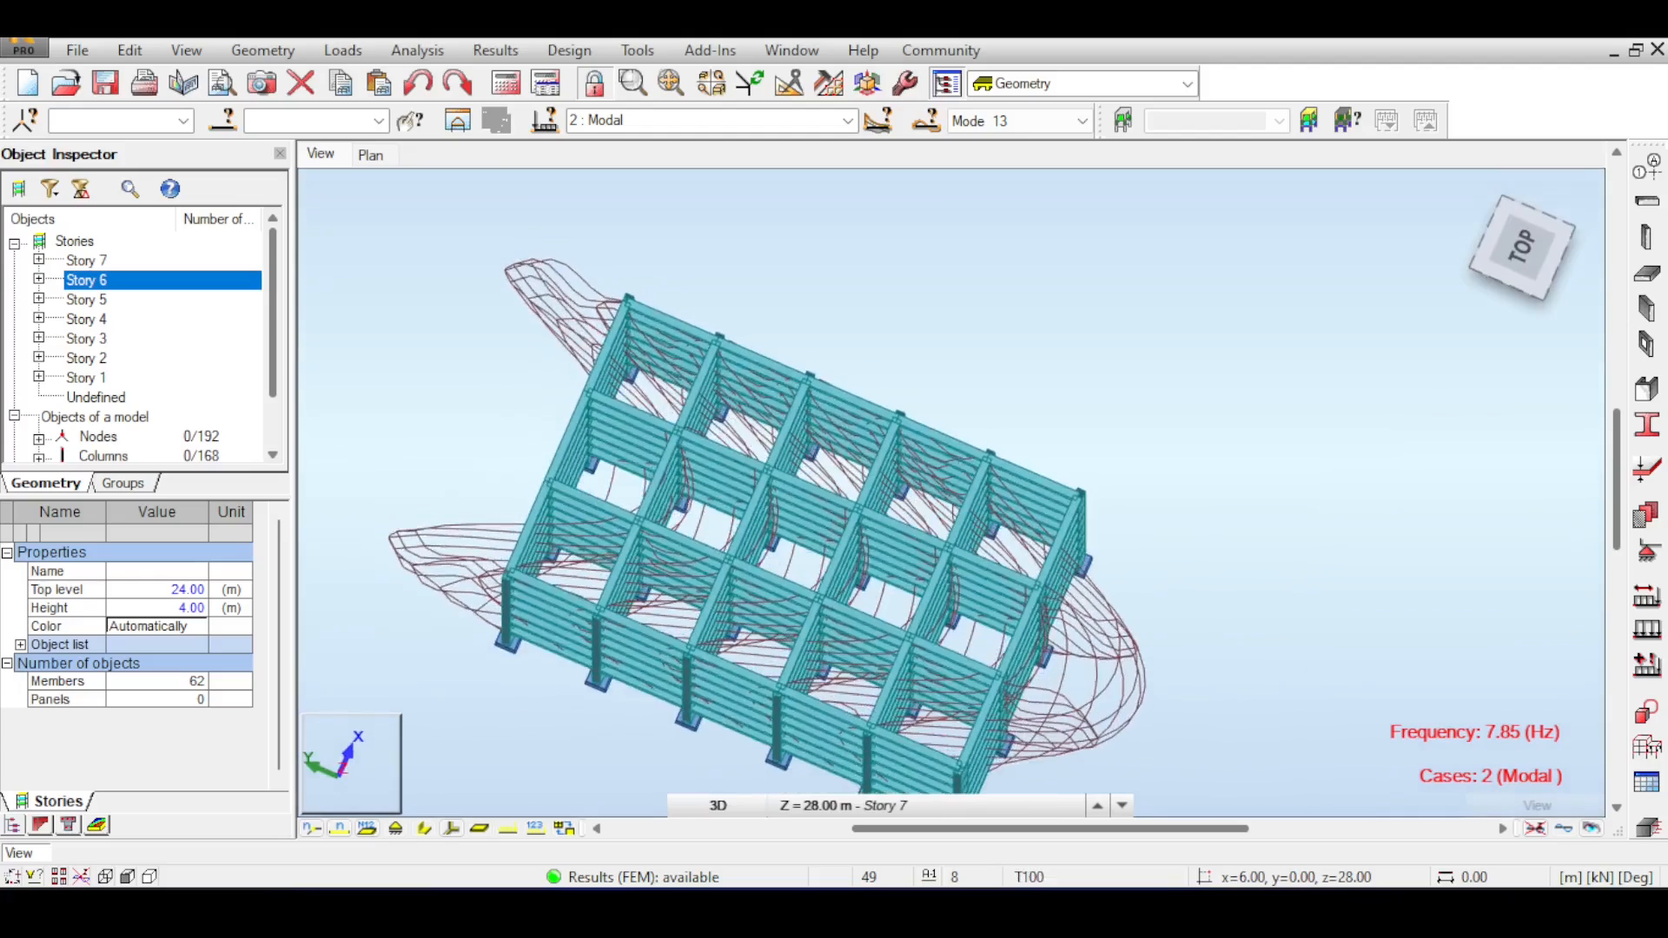
pyautogui.moveTo(1520, 286); pyautogui.dragTo(1520, 228)
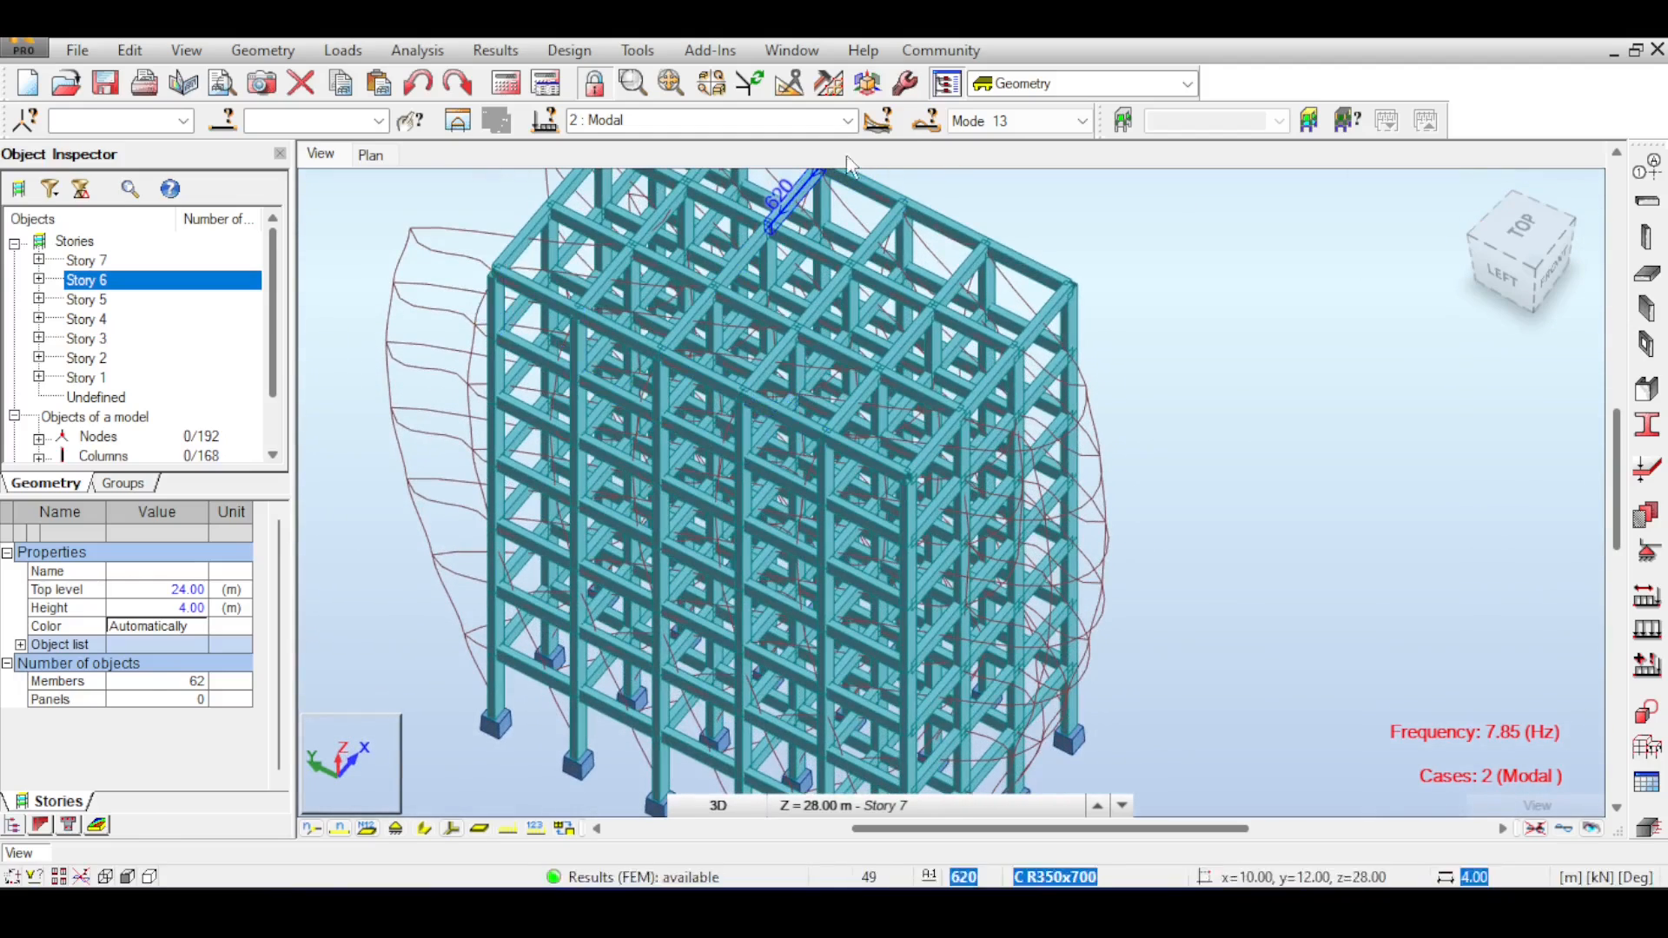
# Display mode 7 of the Modal case and view the building from its default orientation and from above its front.
pyautogui.click(1054, 121)
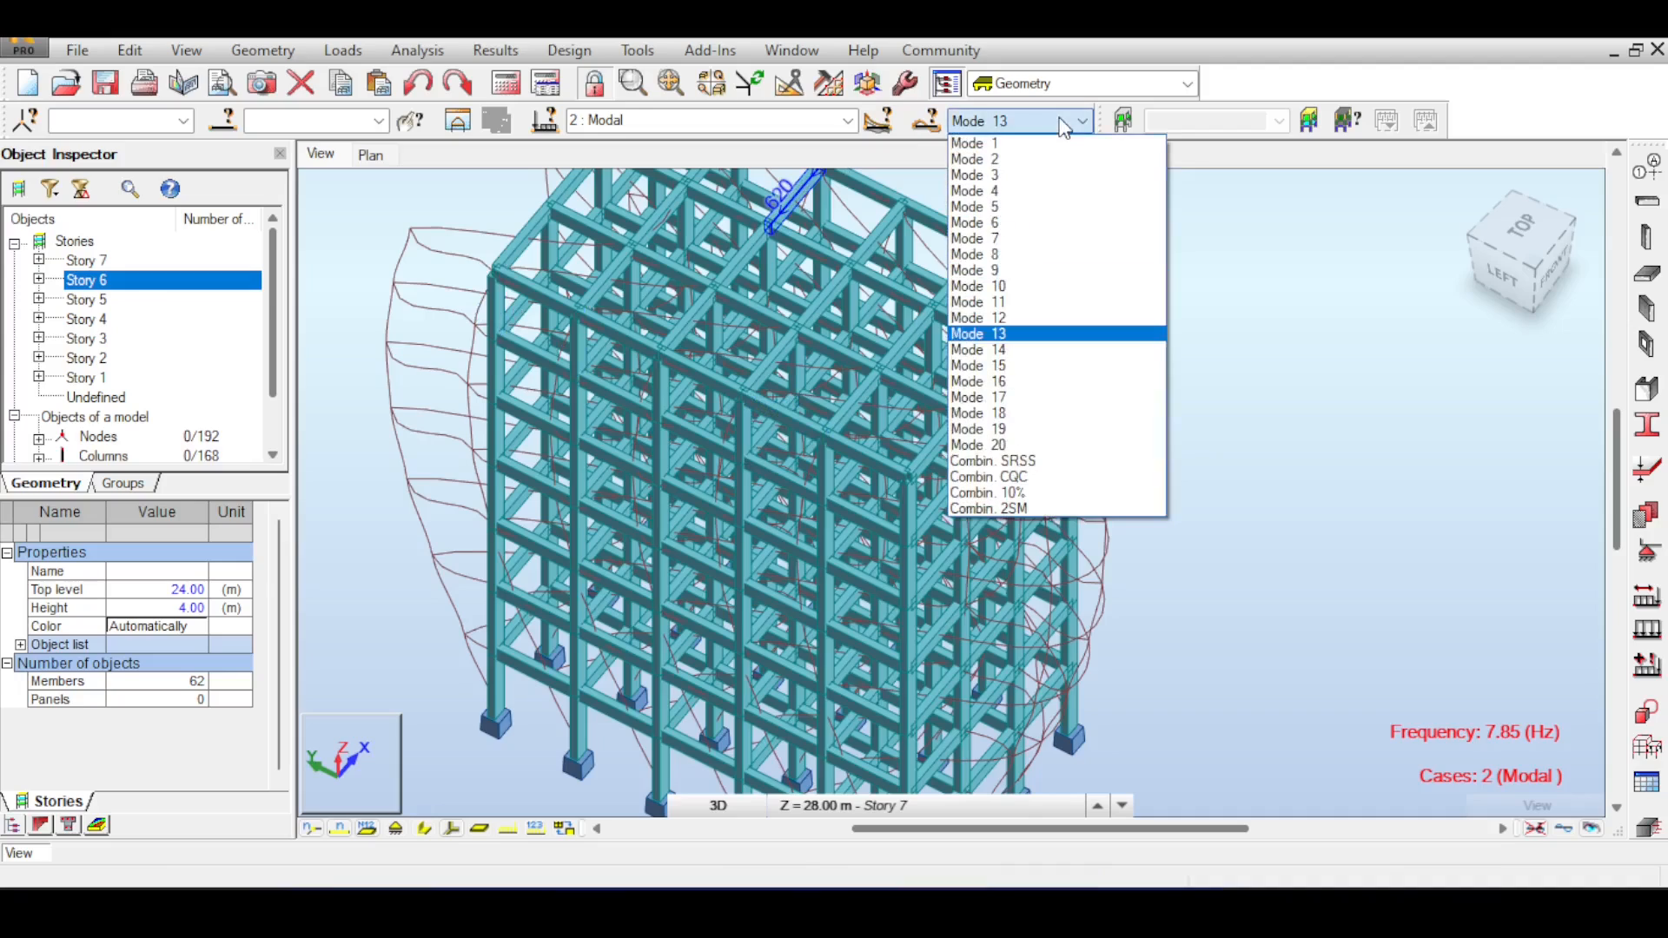
pyautogui.click(1017, 249)
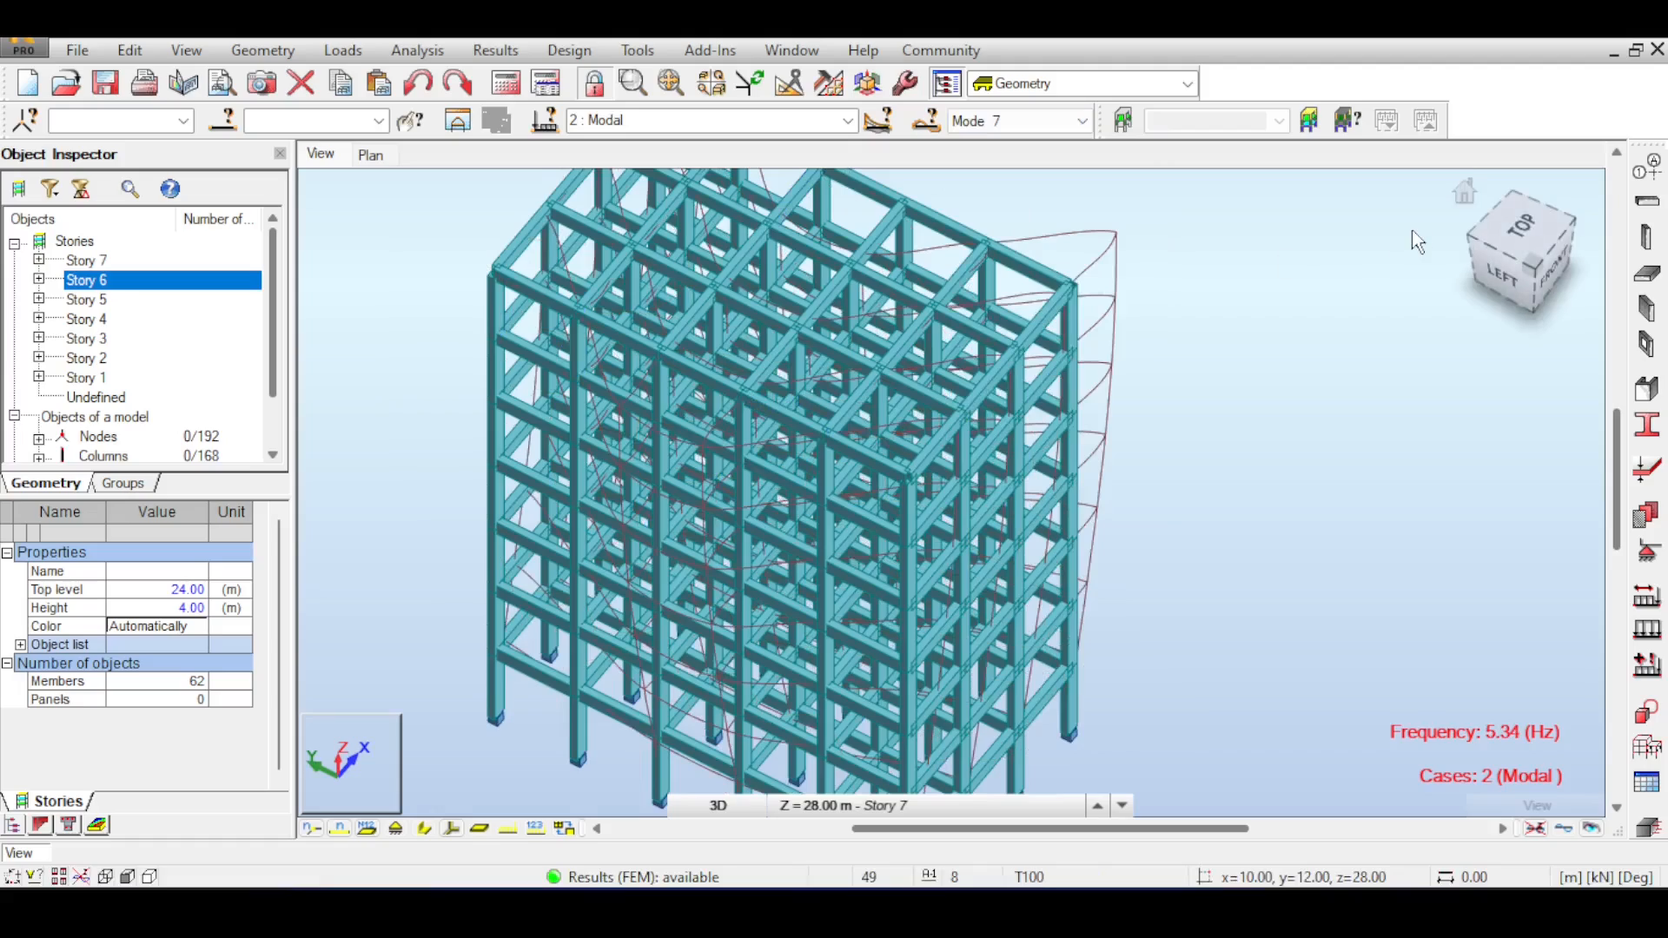
pyautogui.click(1463, 189)
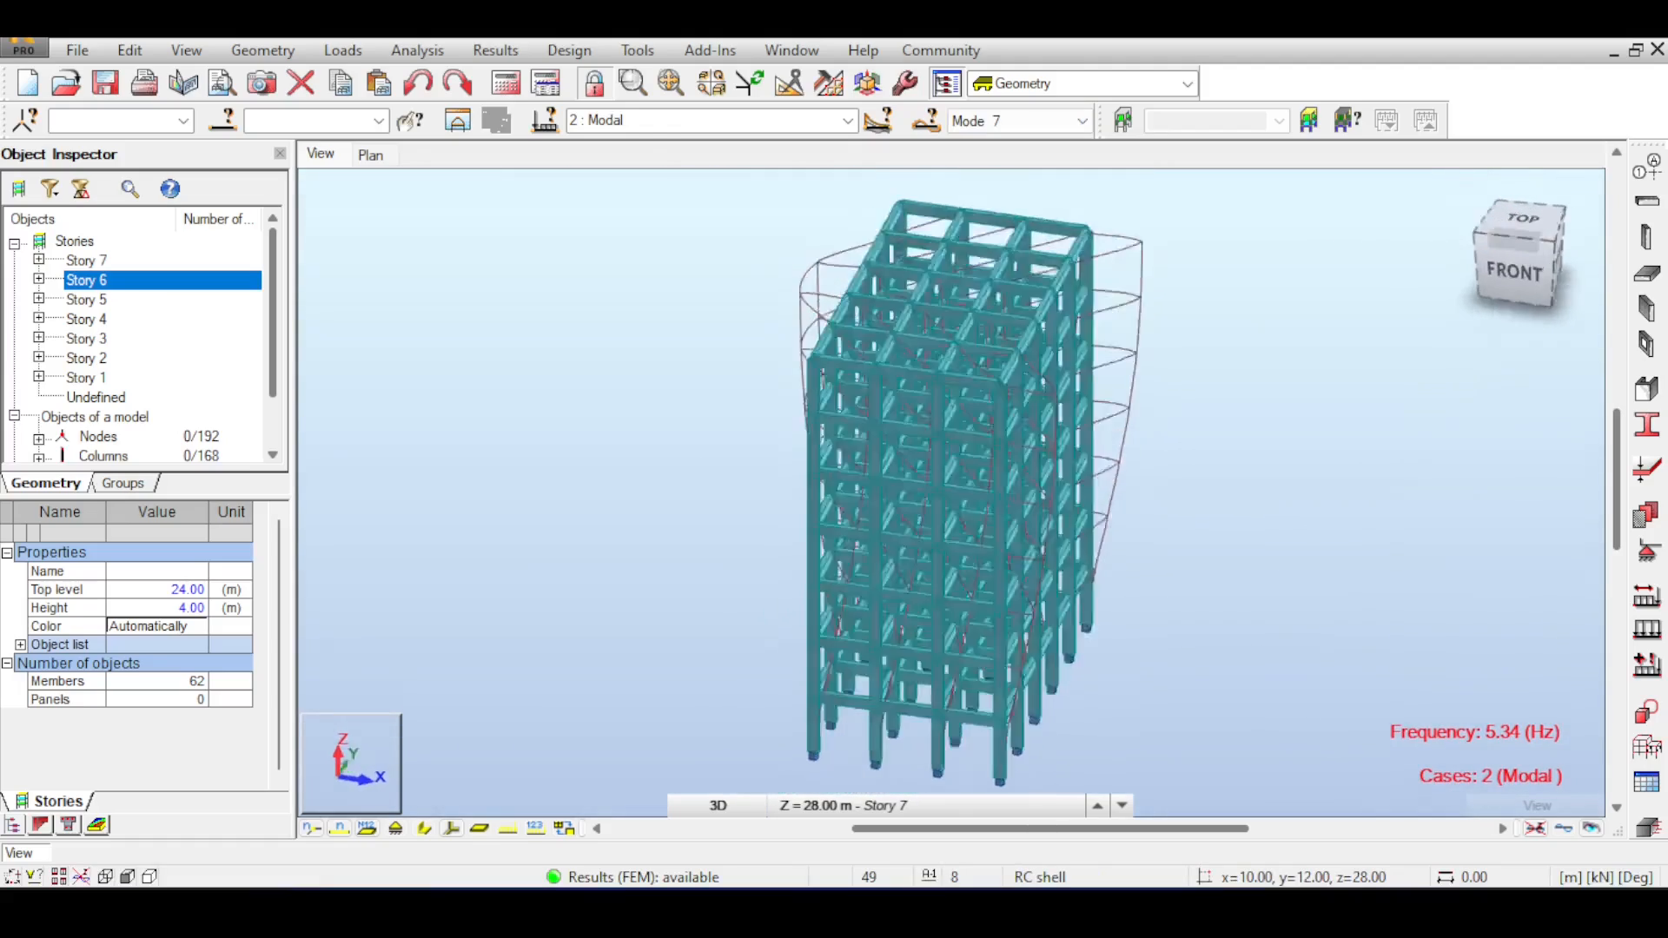
pyautogui.keyDown('shift'); pyautogui.moveTo(950, 492); pyautogui.dragTo(1028, 491, button='middle'); pyautogui.keyUp('shift')
pyautogui.moveTo(1532, 254); pyautogui.dragTo(1428, 250)
# Display mode 14 of the Modal case and examine its deformed shape from overhead and from above the building's back.
pyautogui.click(969, 127)
pyautogui.click(1009, 347)
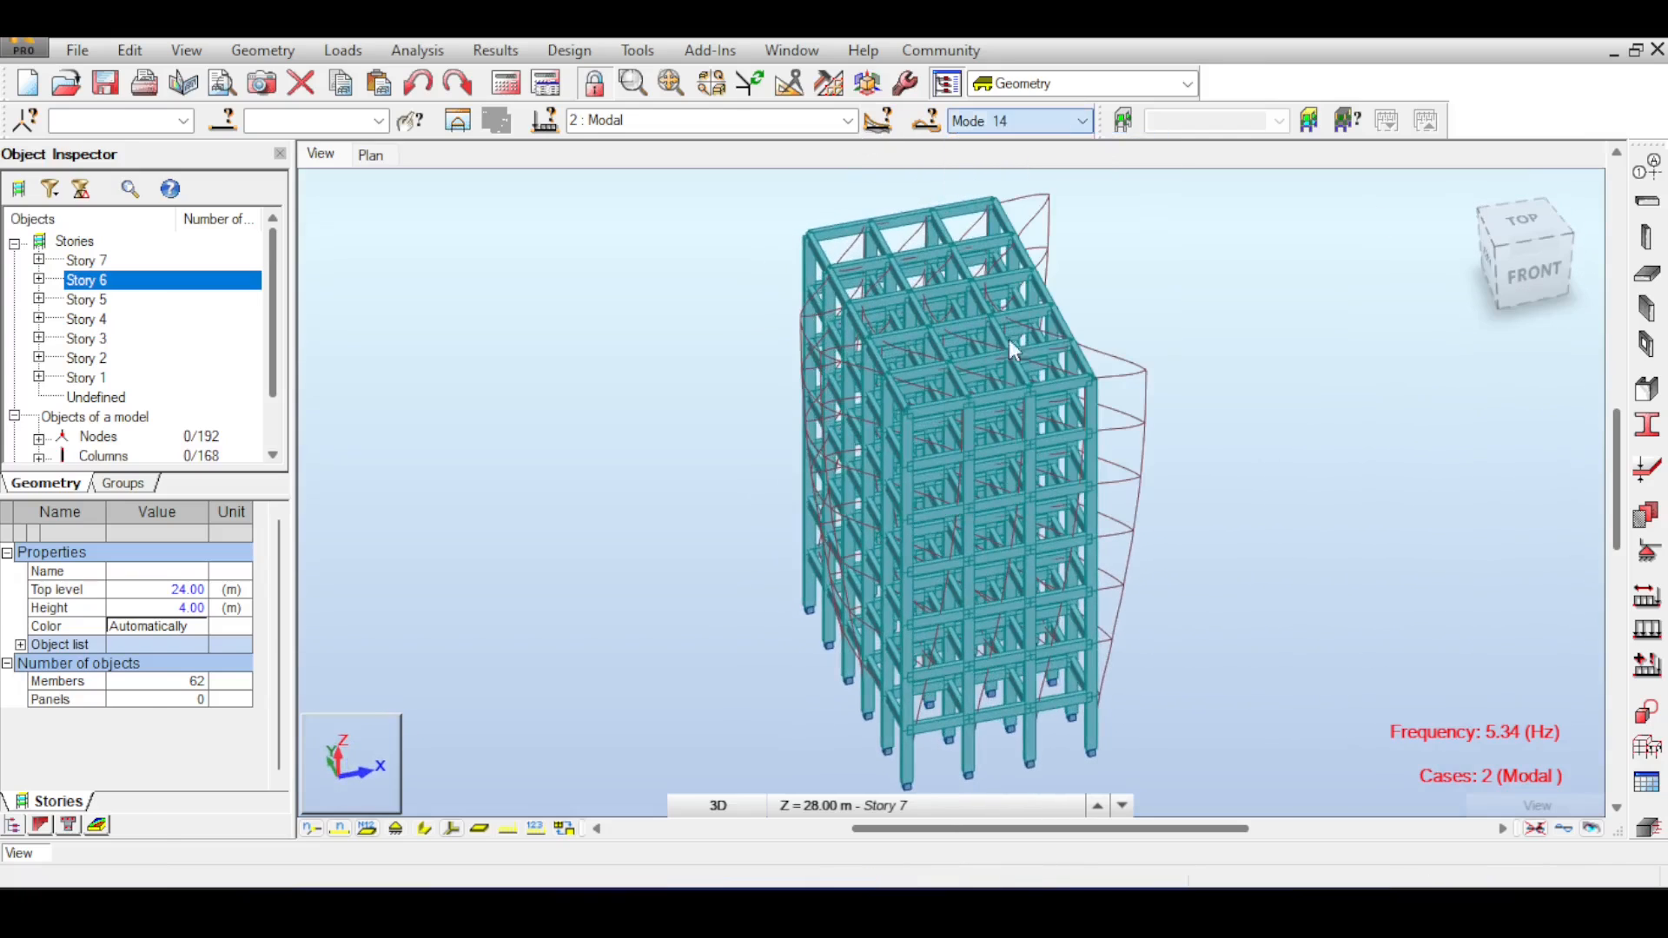
pyautogui.moveTo(1487, 268); pyautogui.dragTo(1578, 354)
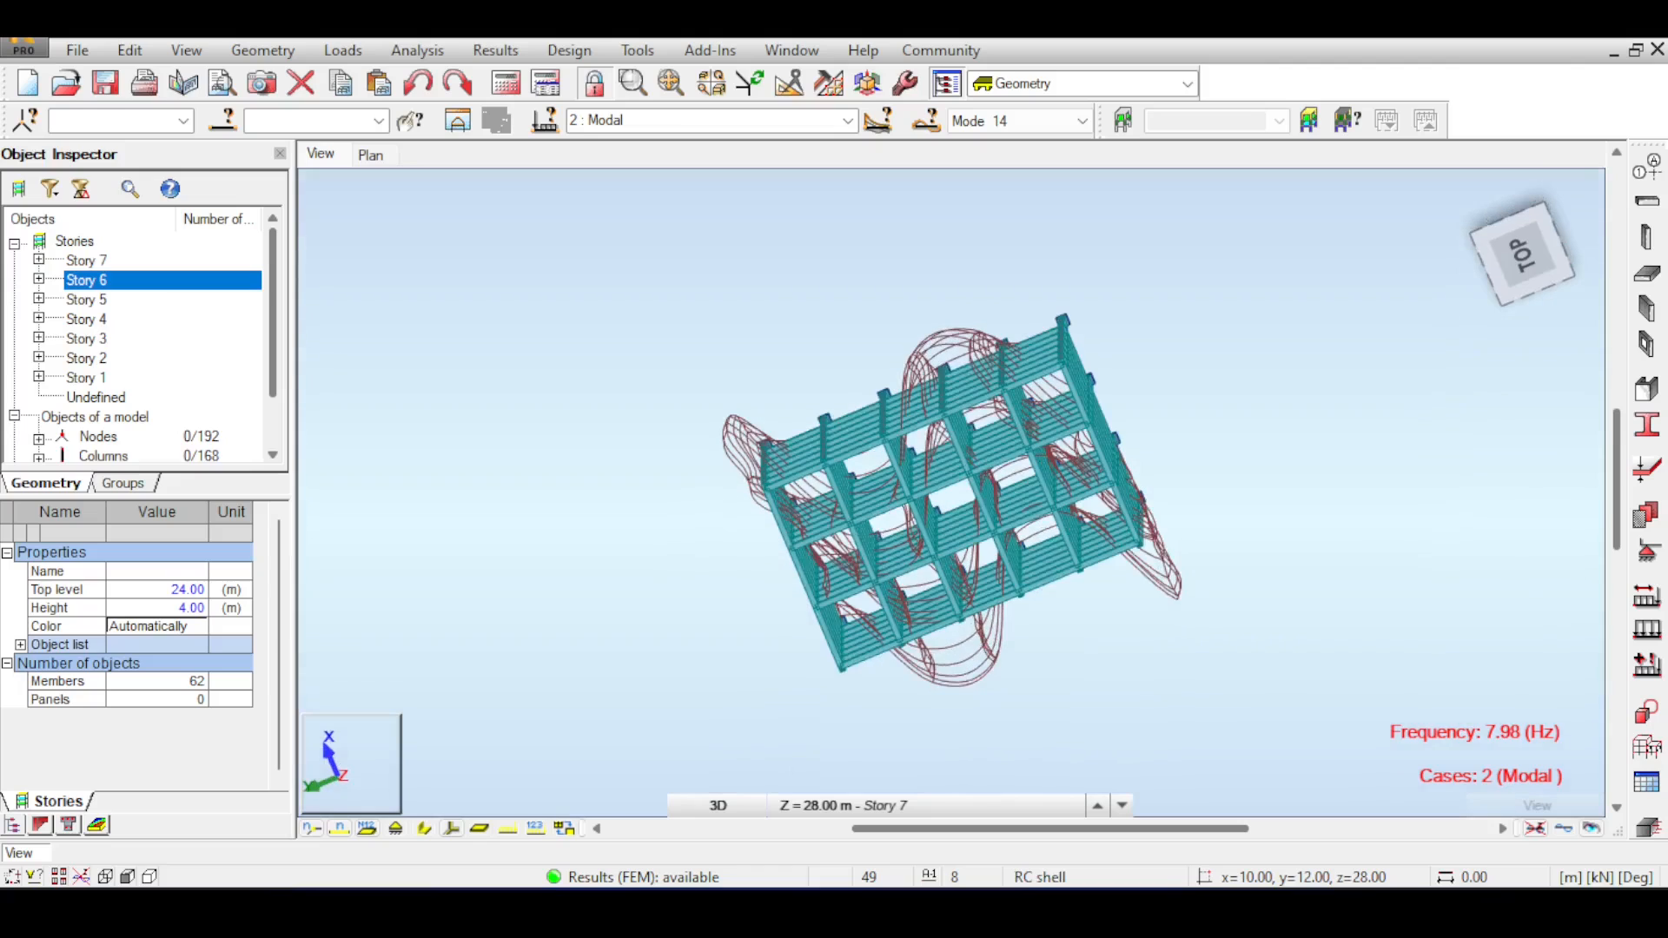
pyautogui.moveTo(1521, 286); pyautogui.dragTo(1508, 251)
# Display mode 15 of the Modal case and examine its deformed shape from above the building.
pyautogui.click(1081, 121)
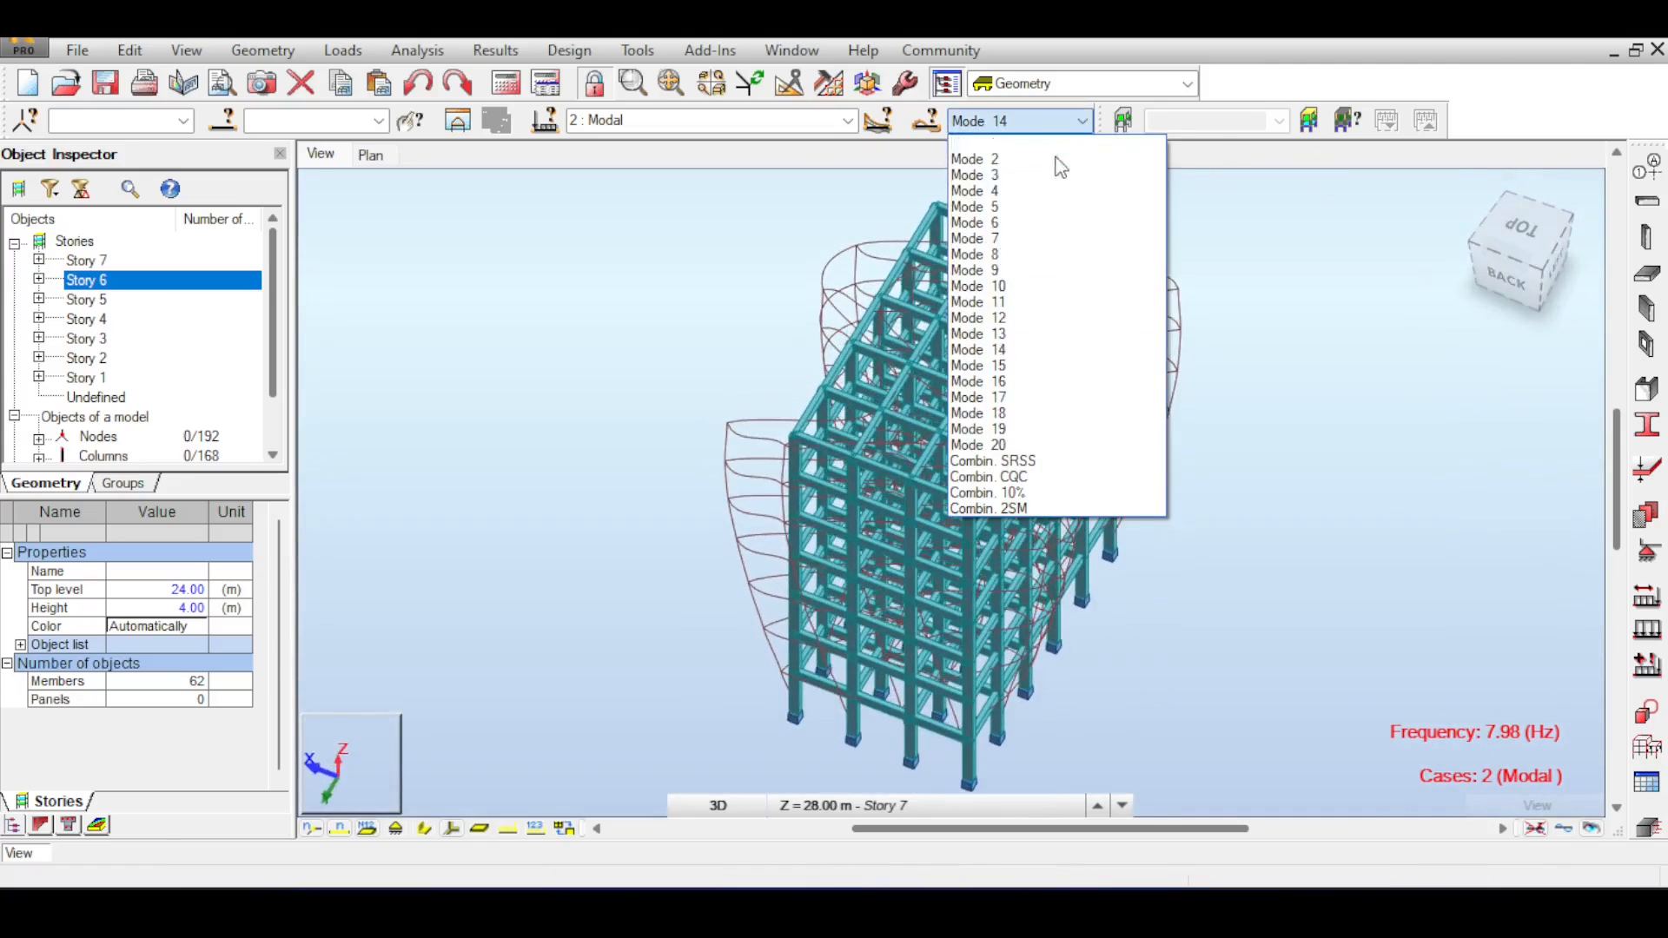
pyautogui.click(1042, 358)
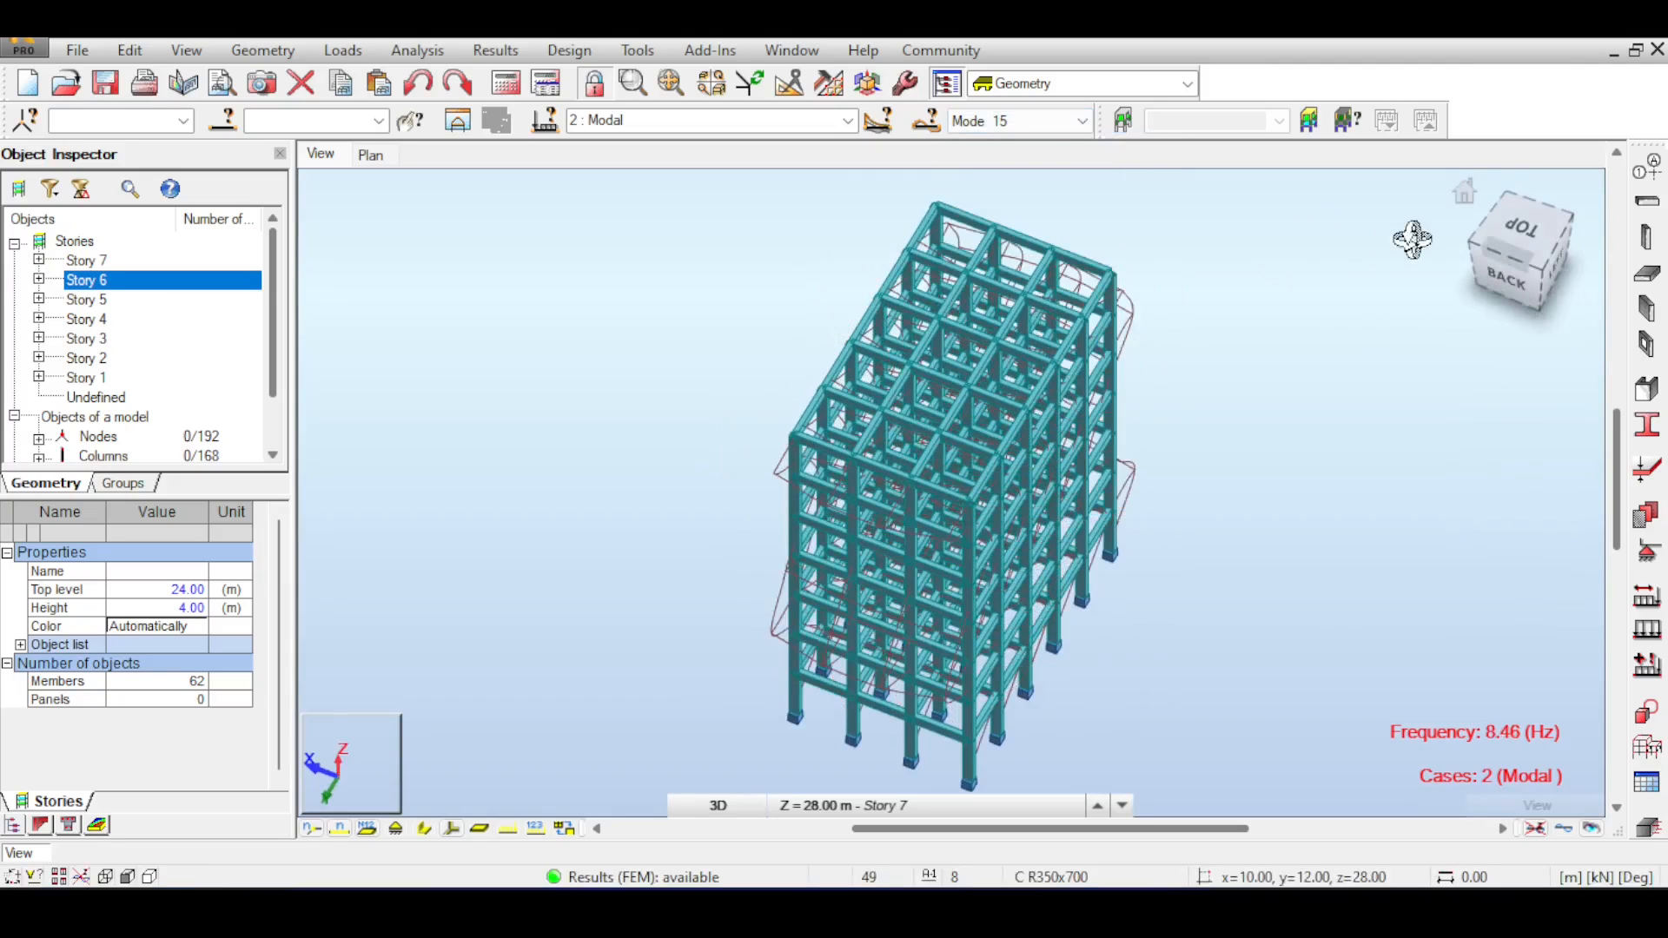
pyautogui.click(1519, 238)
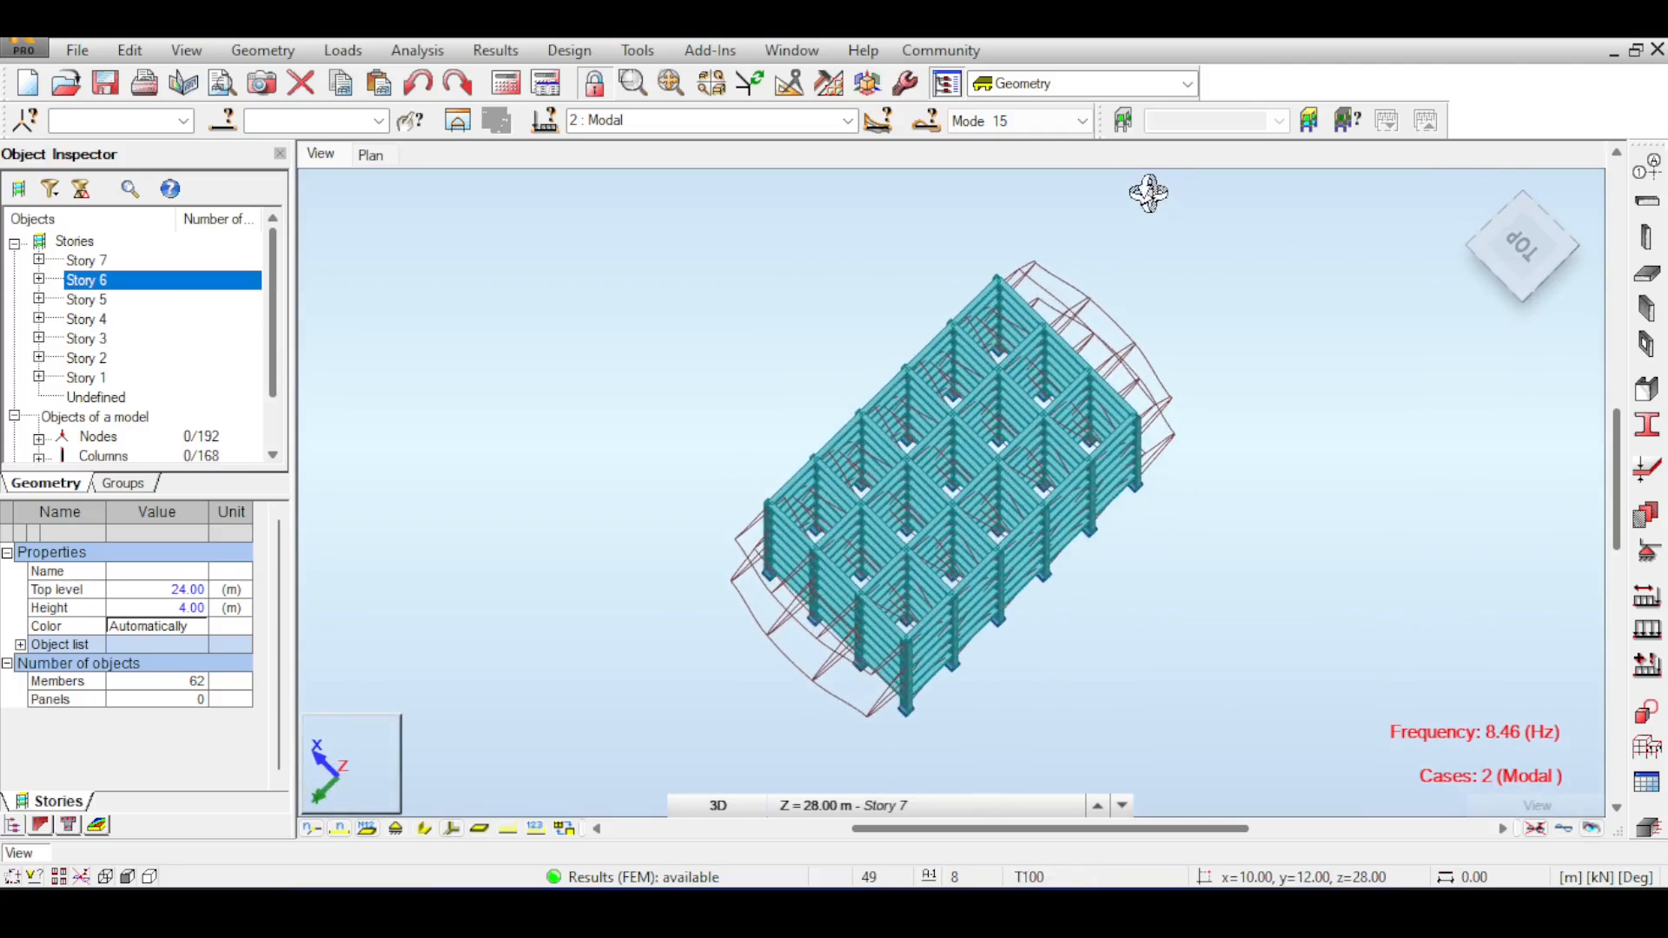
# Display mode 16 of the Modal case and examine its deformed shape from the building's upper left side.
pyautogui.click(1080, 123)
pyautogui.click(1045, 382)
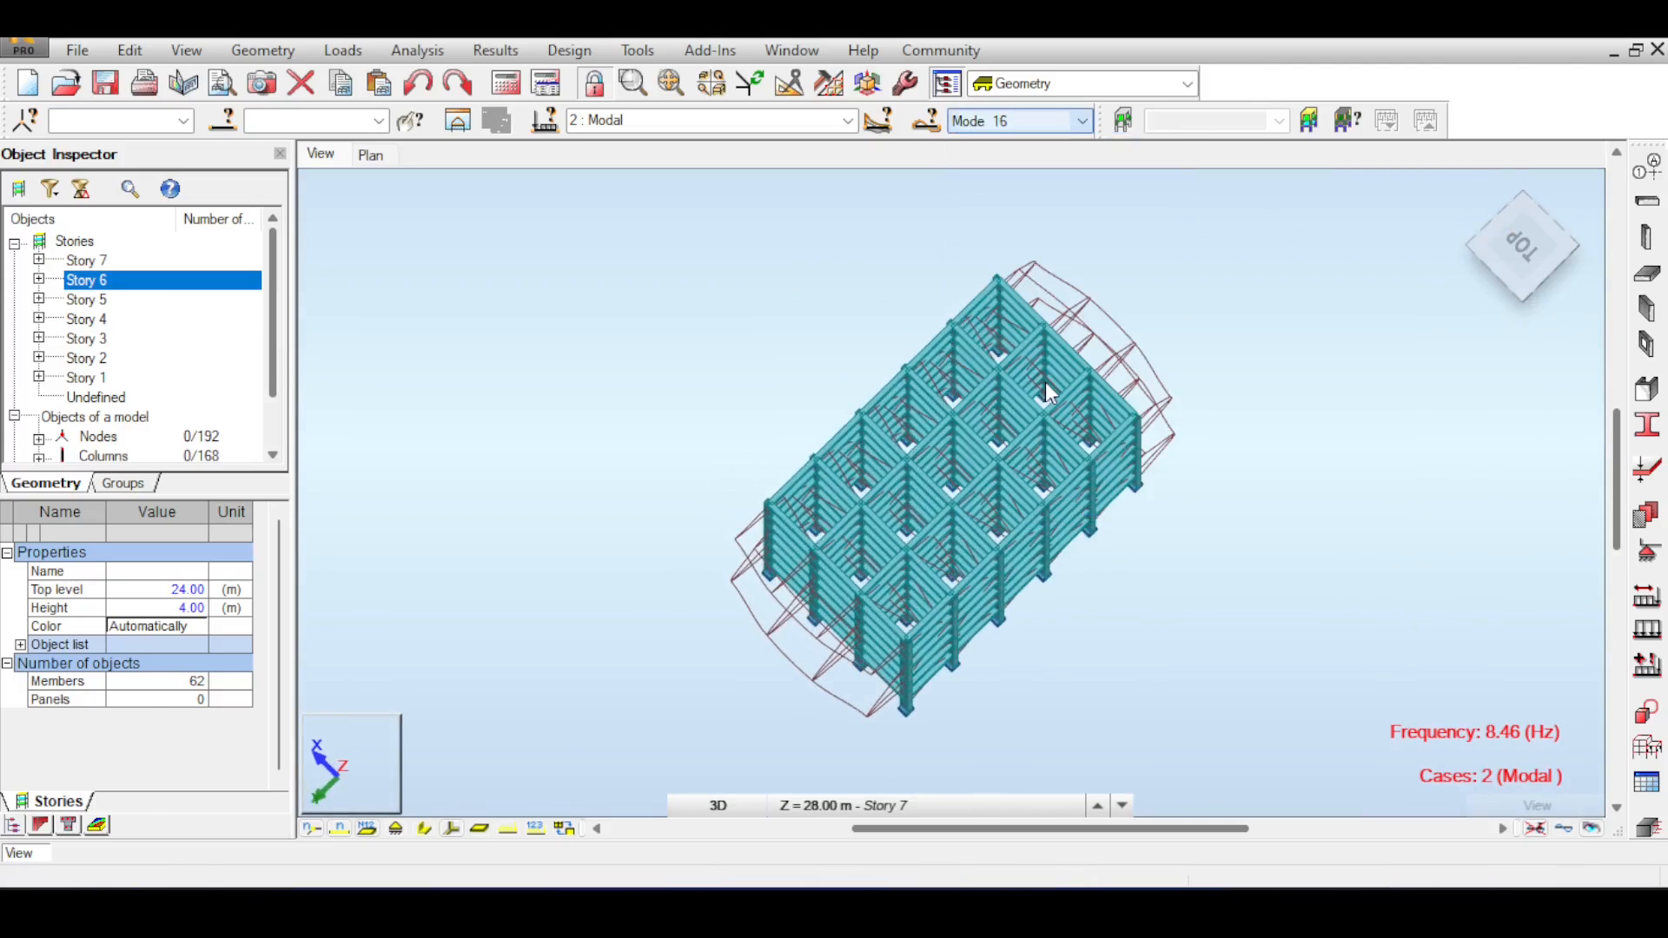
pyautogui.click(1524, 232)
pyautogui.moveTo(1523, 233); pyautogui.dragTo(1424, 197)
# Display mode 17 and mode 5 of the Modal case in turn, keeping the view of the building's left side.
pyautogui.click(1081, 120)
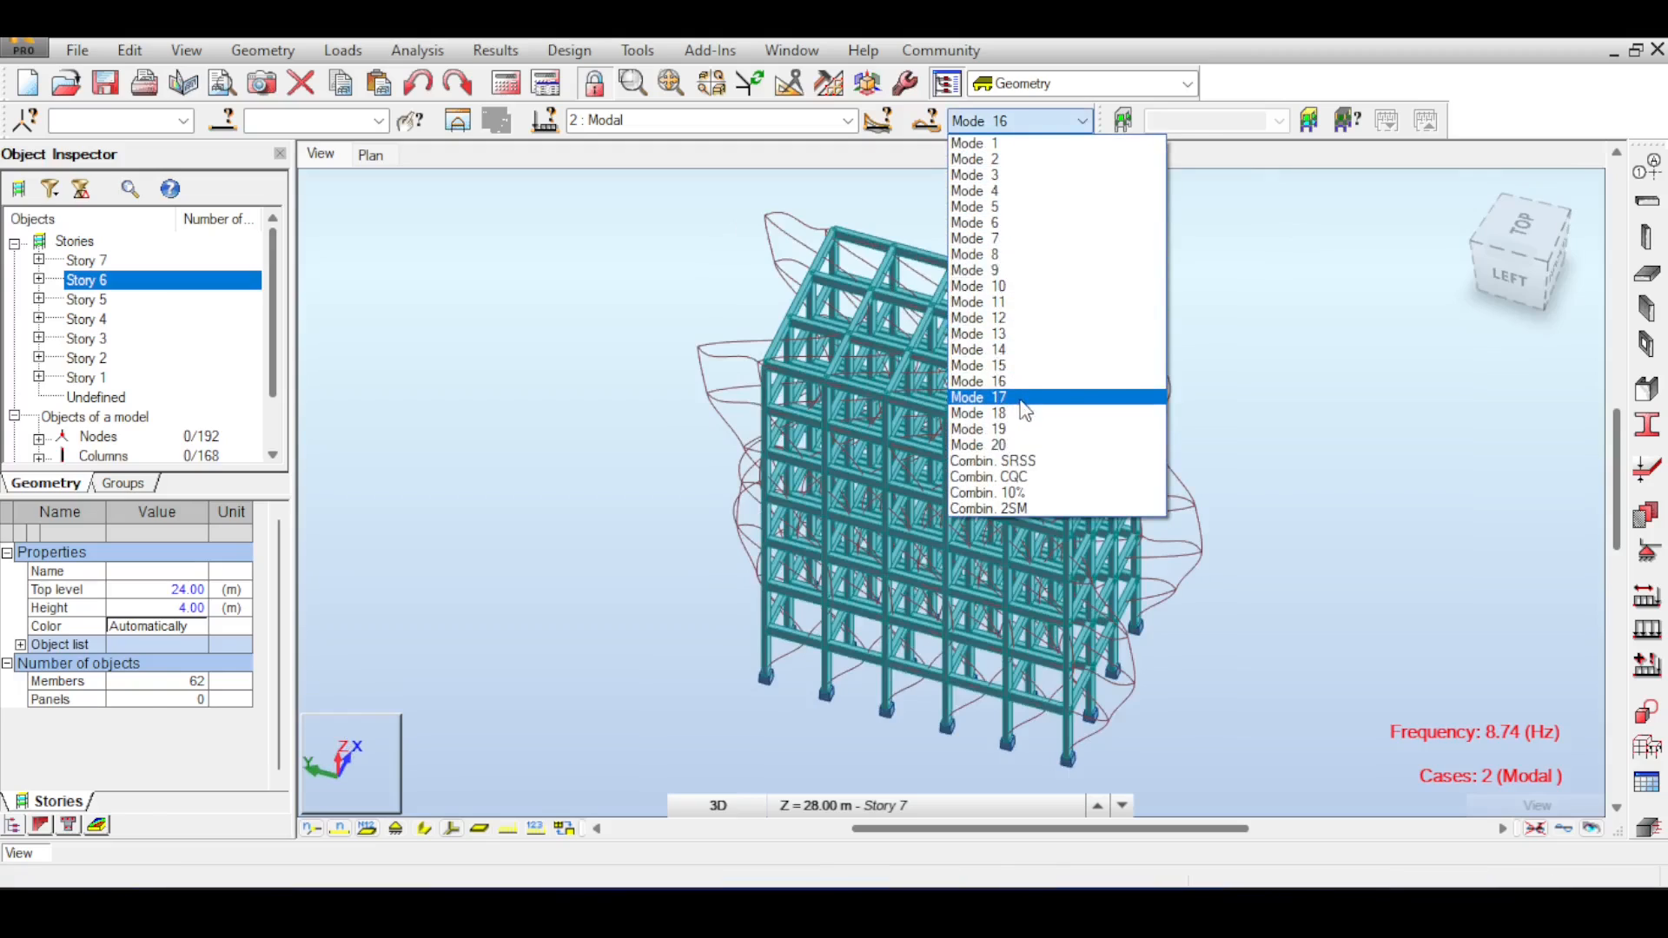
pyautogui.click(1016, 383)
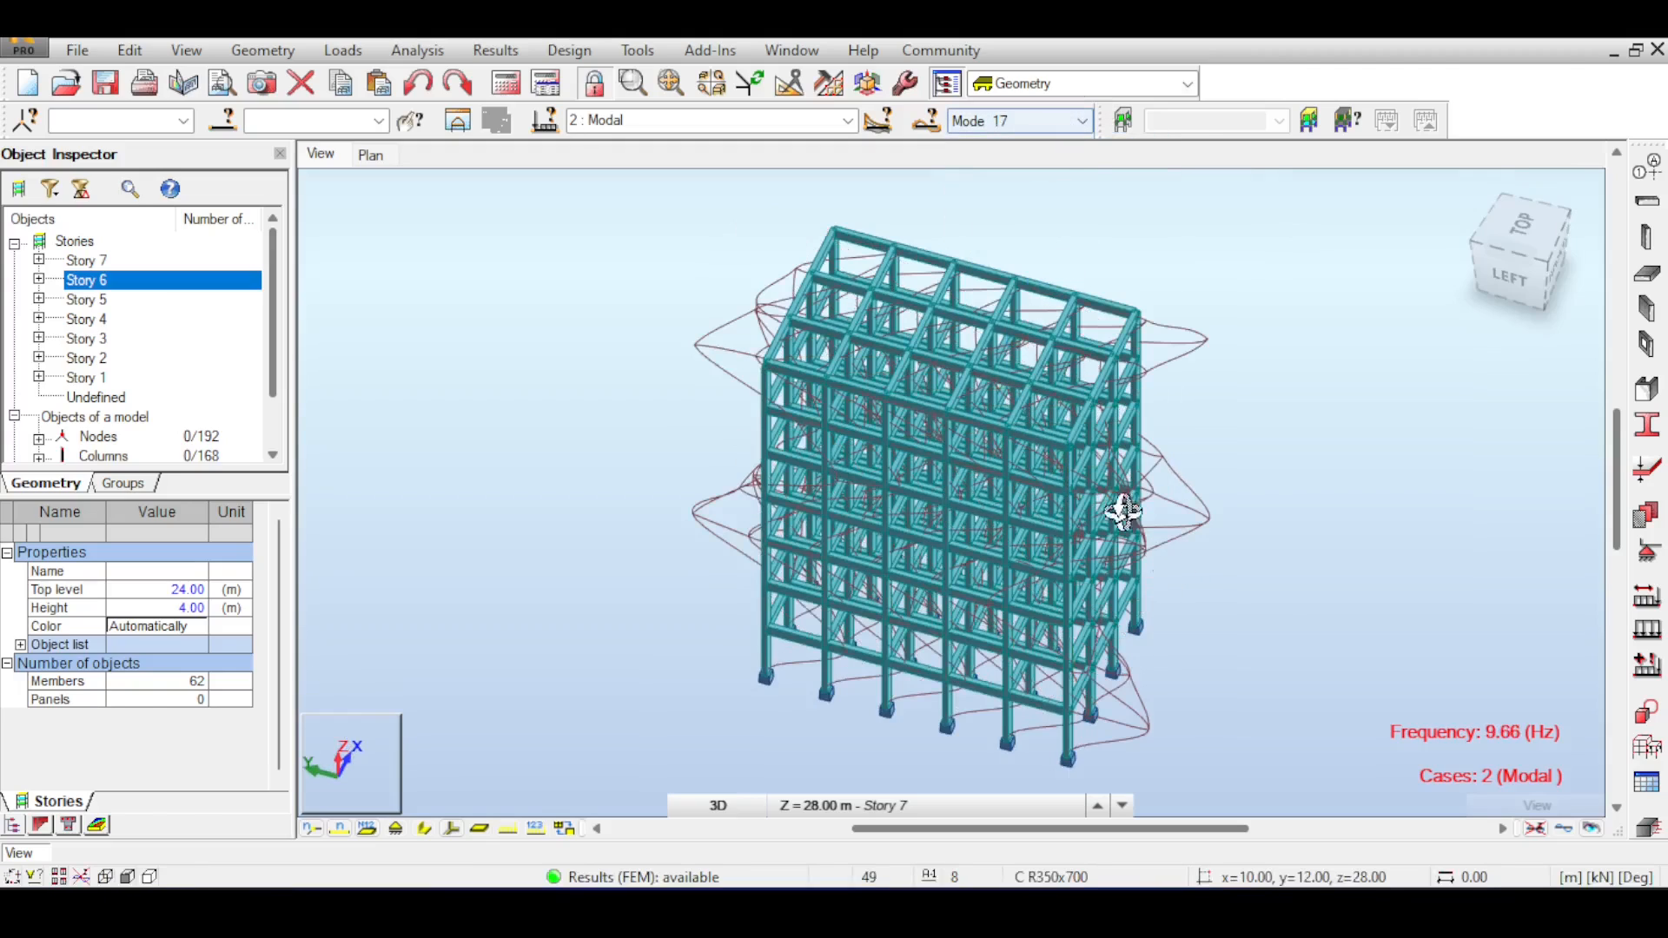
pyautogui.click(1081, 120)
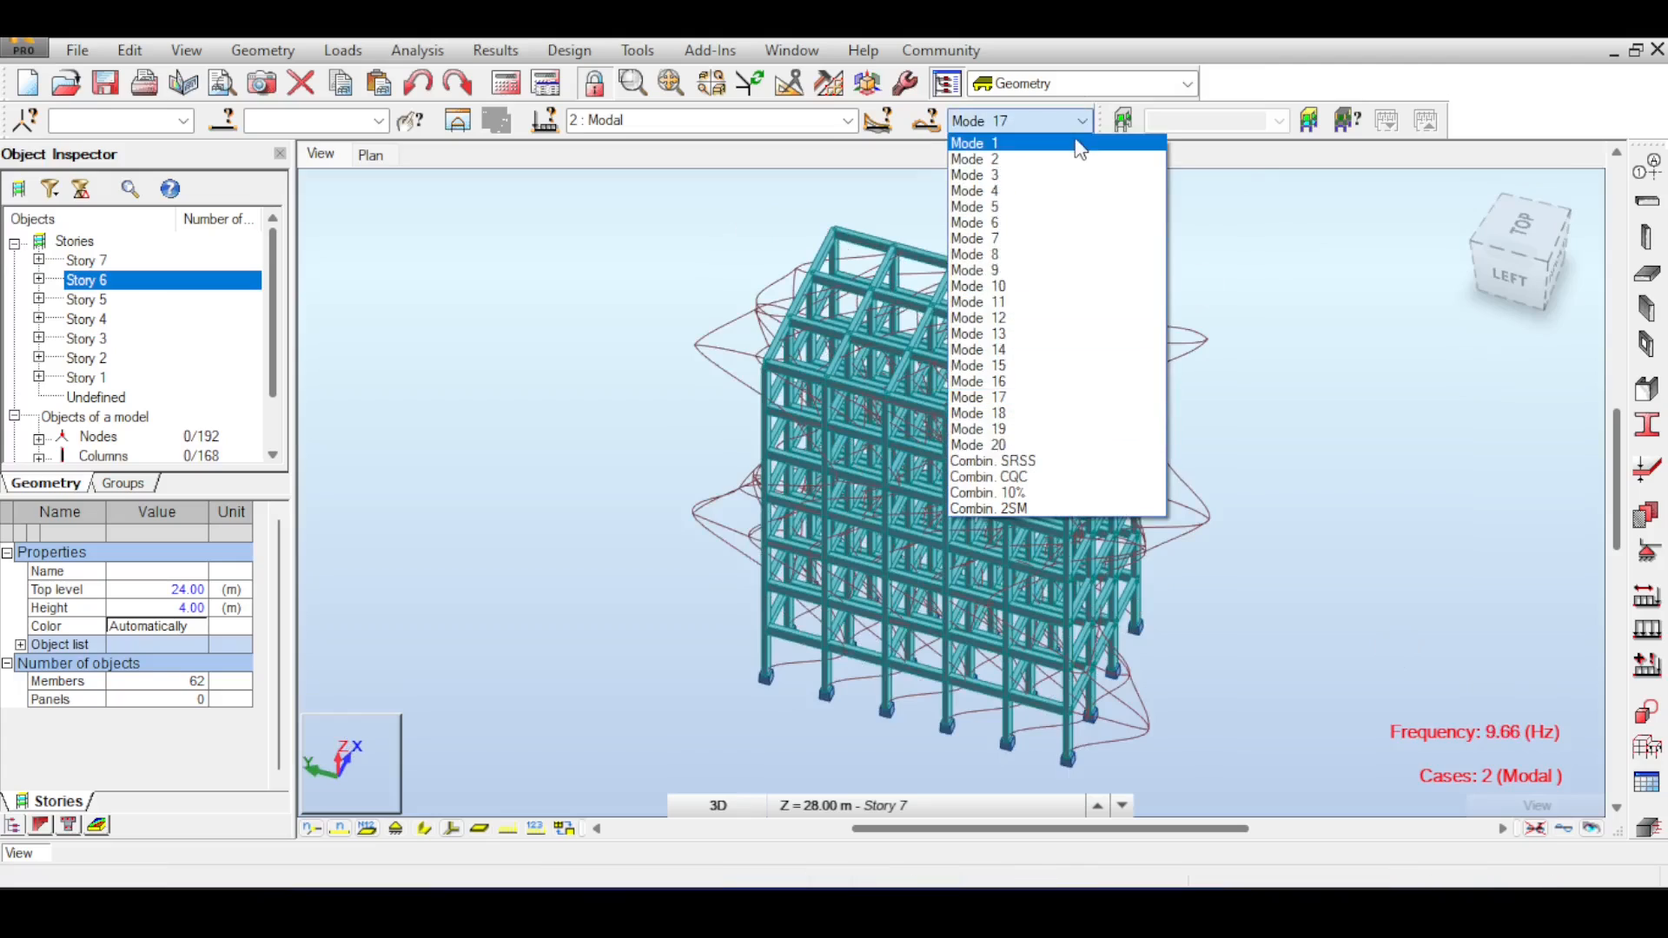
pyautogui.click(1020, 208)
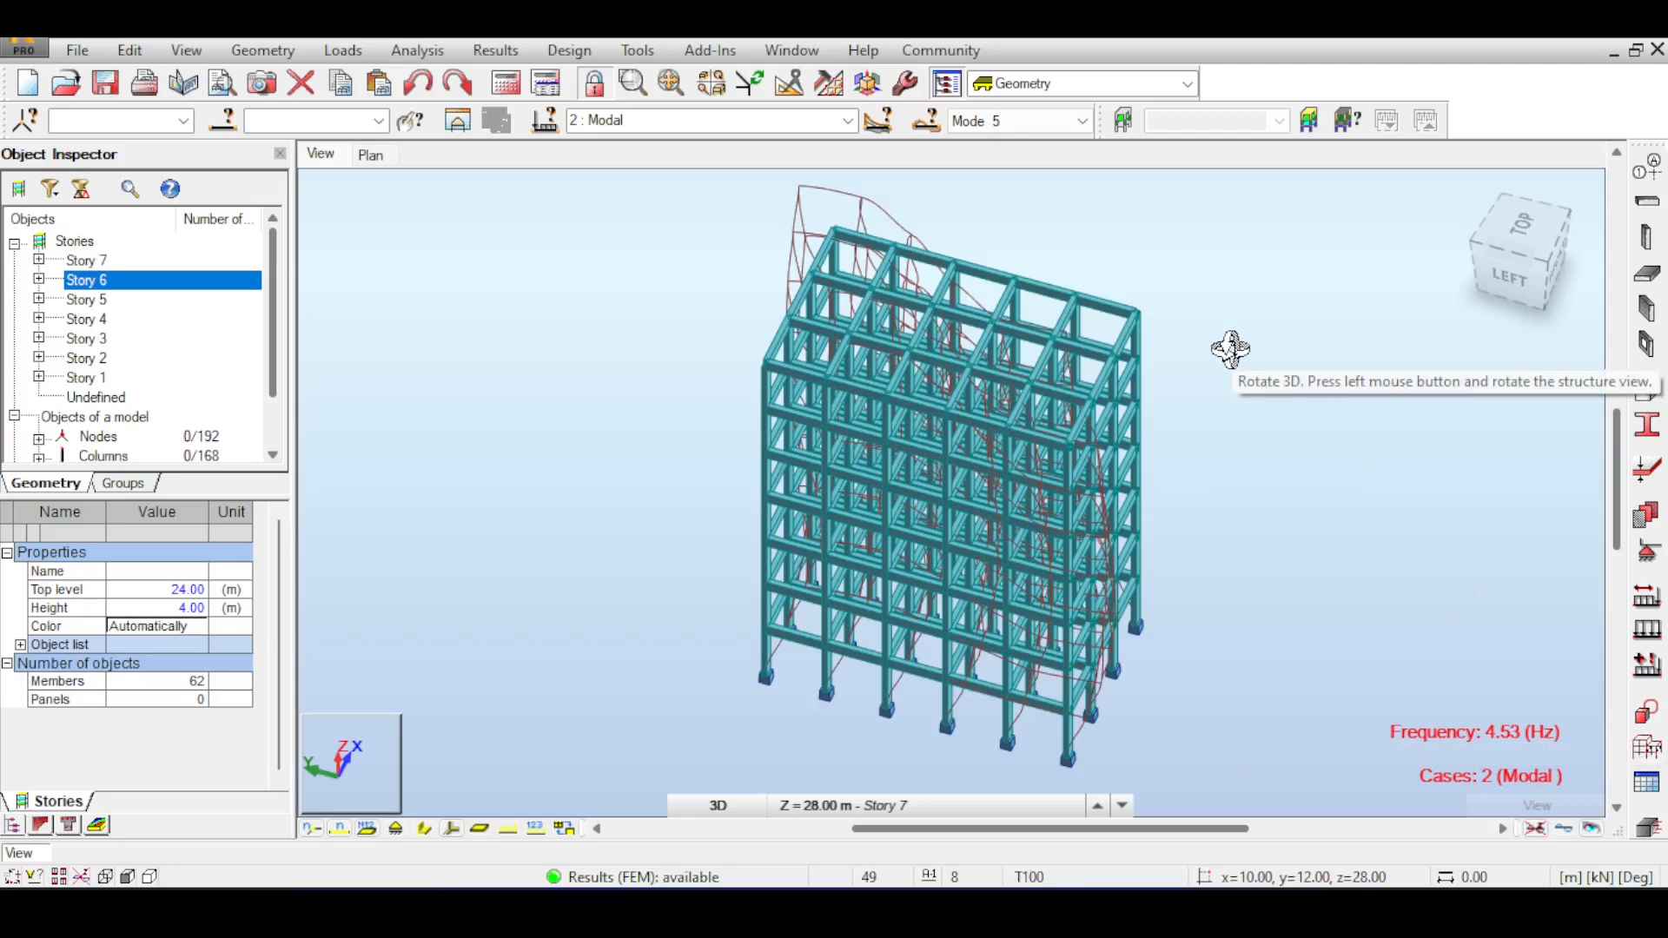
# Display mode 19 and mode 2 of the Modal case, viewing the mode 2 shape from above the building's back-left corner.
pyautogui.click(1082, 121)
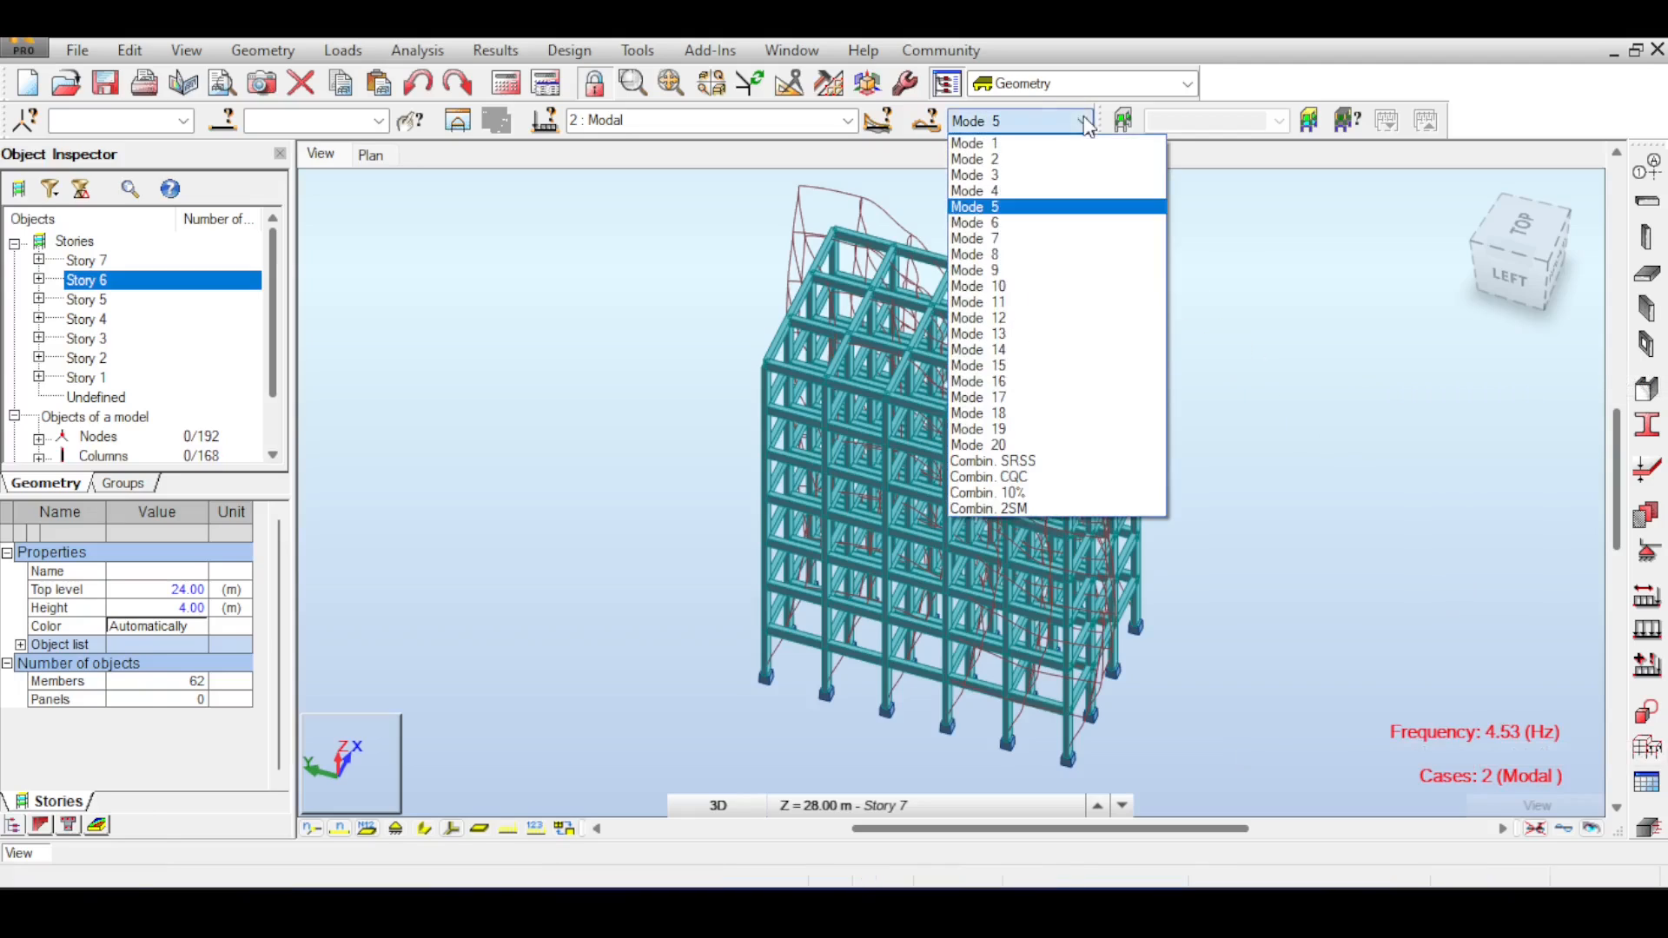
pyautogui.click(1025, 429)
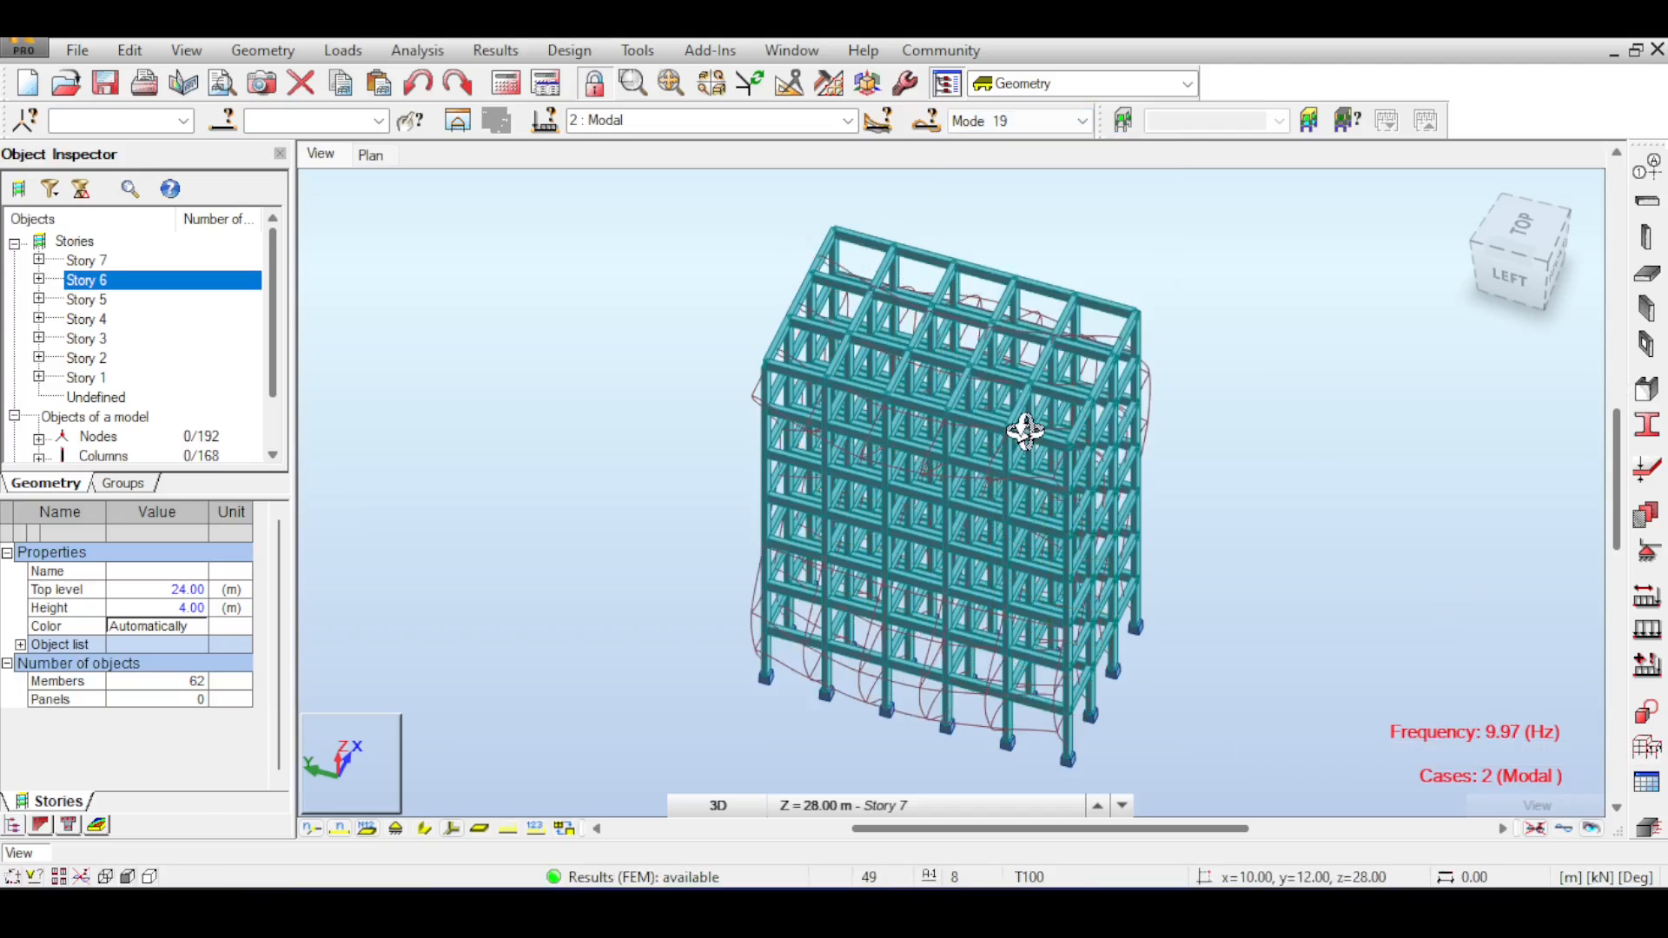
pyautogui.click(1073, 122)
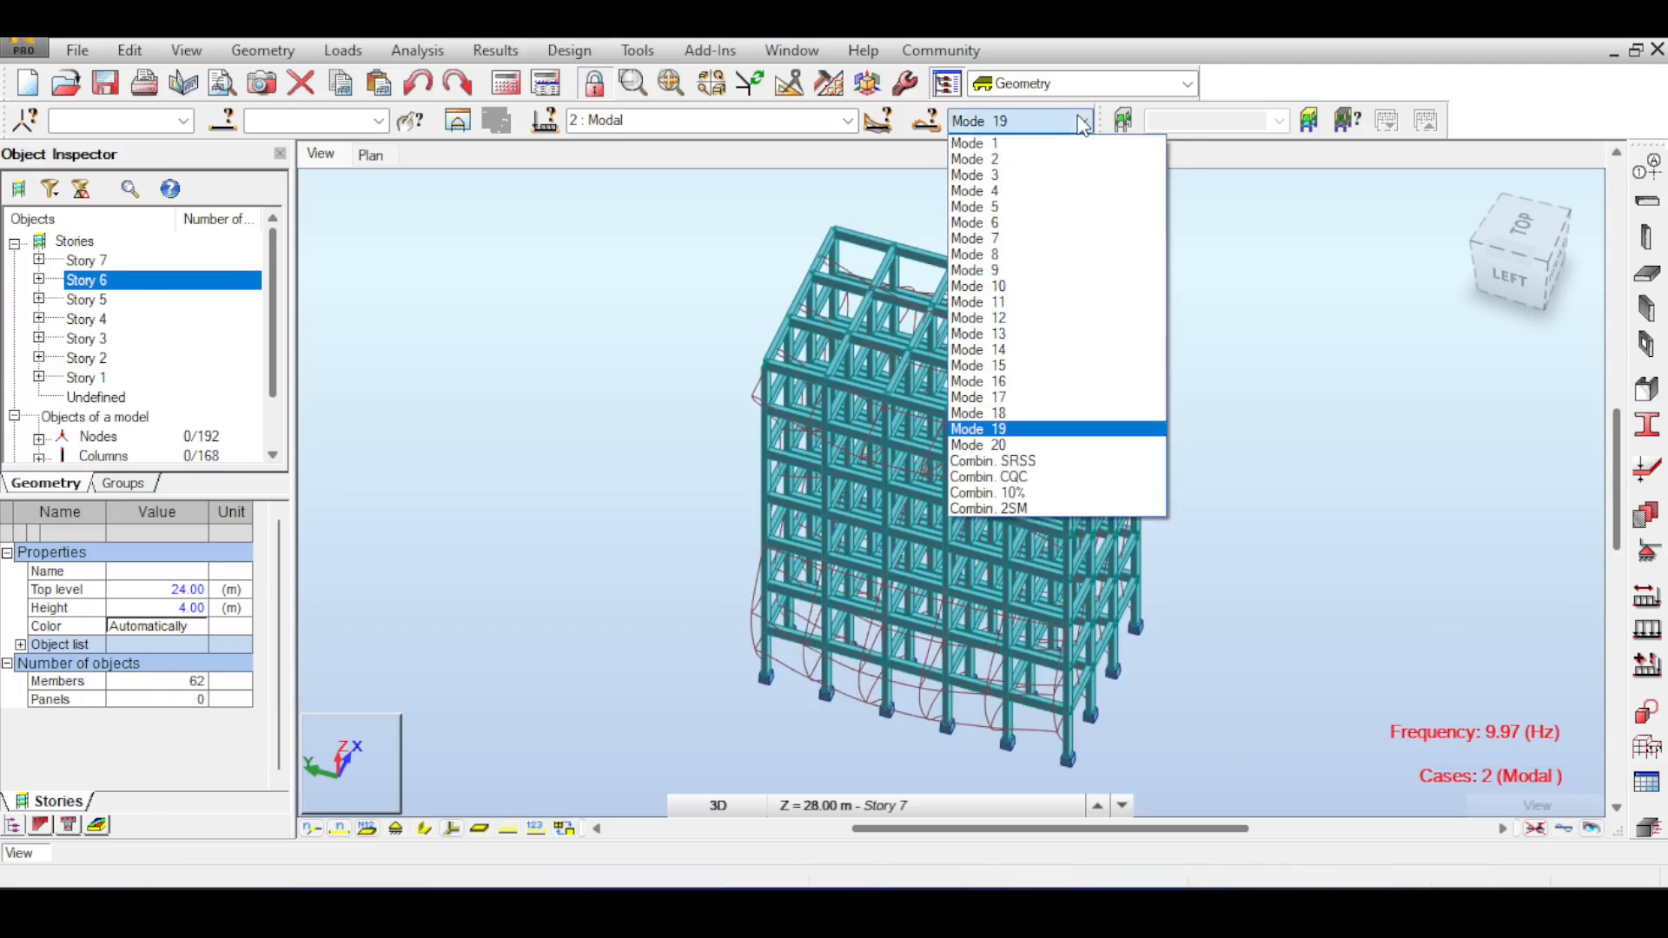
pyautogui.click(1067, 160)
pyautogui.click(1475, 231)
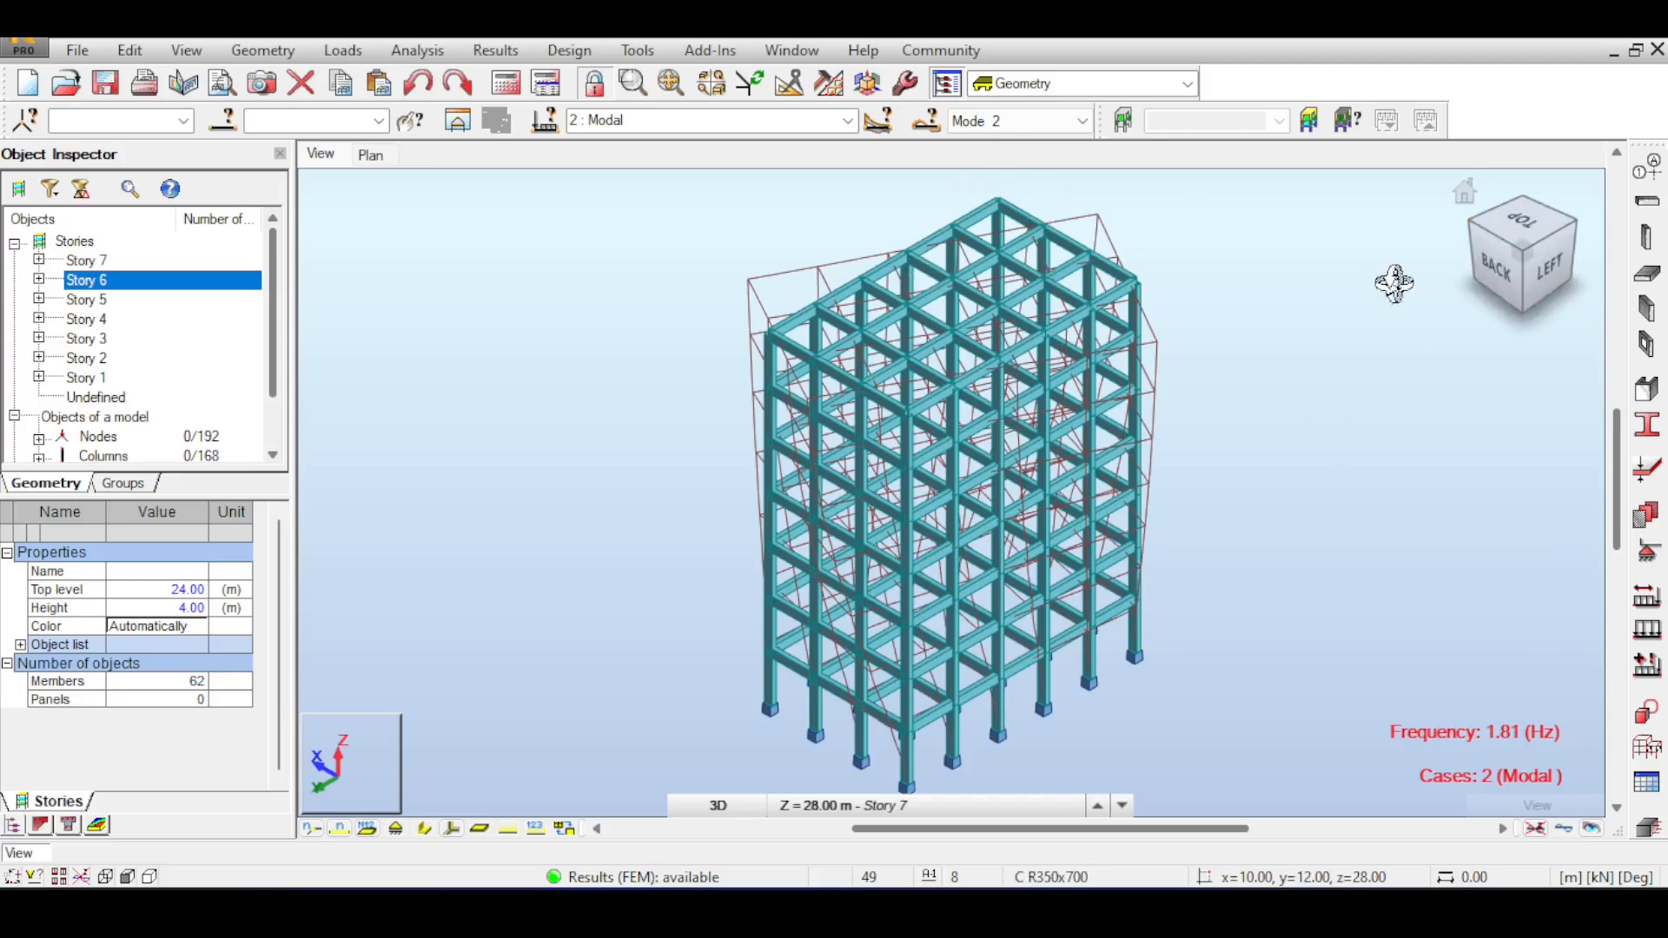
# Switch the Modal case display to mode 1 and back to mode 2.
pyautogui.click(1055, 126)
pyautogui.click(1051, 143)
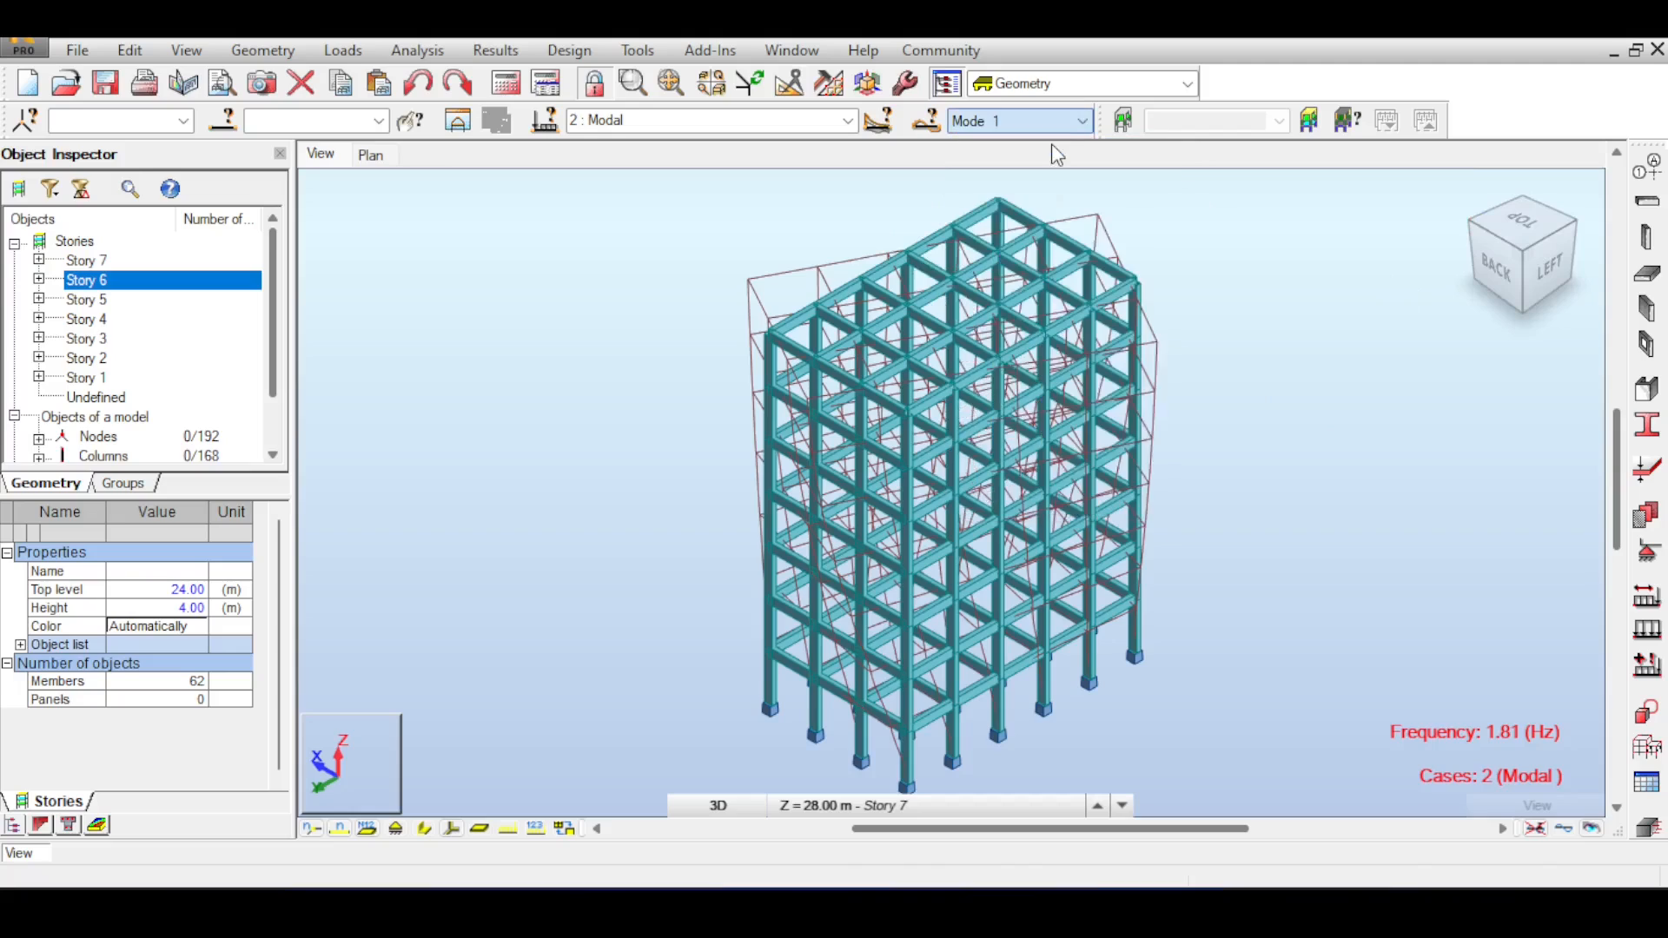
pyautogui.click(1055, 123)
pyautogui.click(1038, 162)
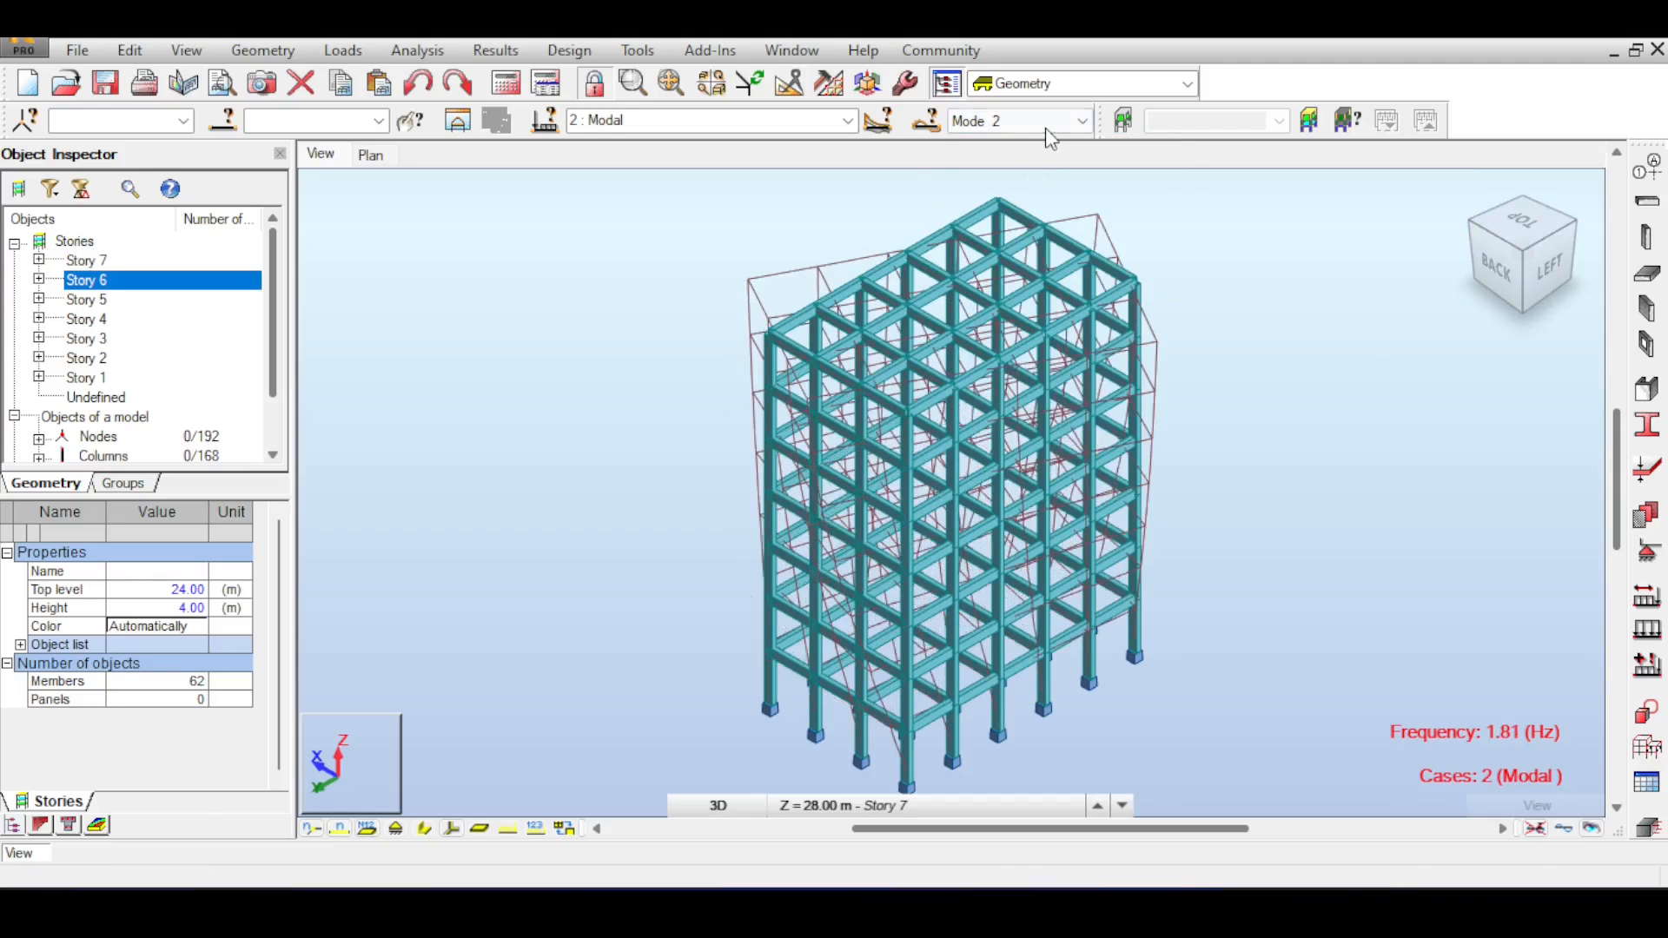
# Display mode 3 and mode 4 of the Modal case in turn from the building's back-left corner.
pyautogui.click(1045, 126)
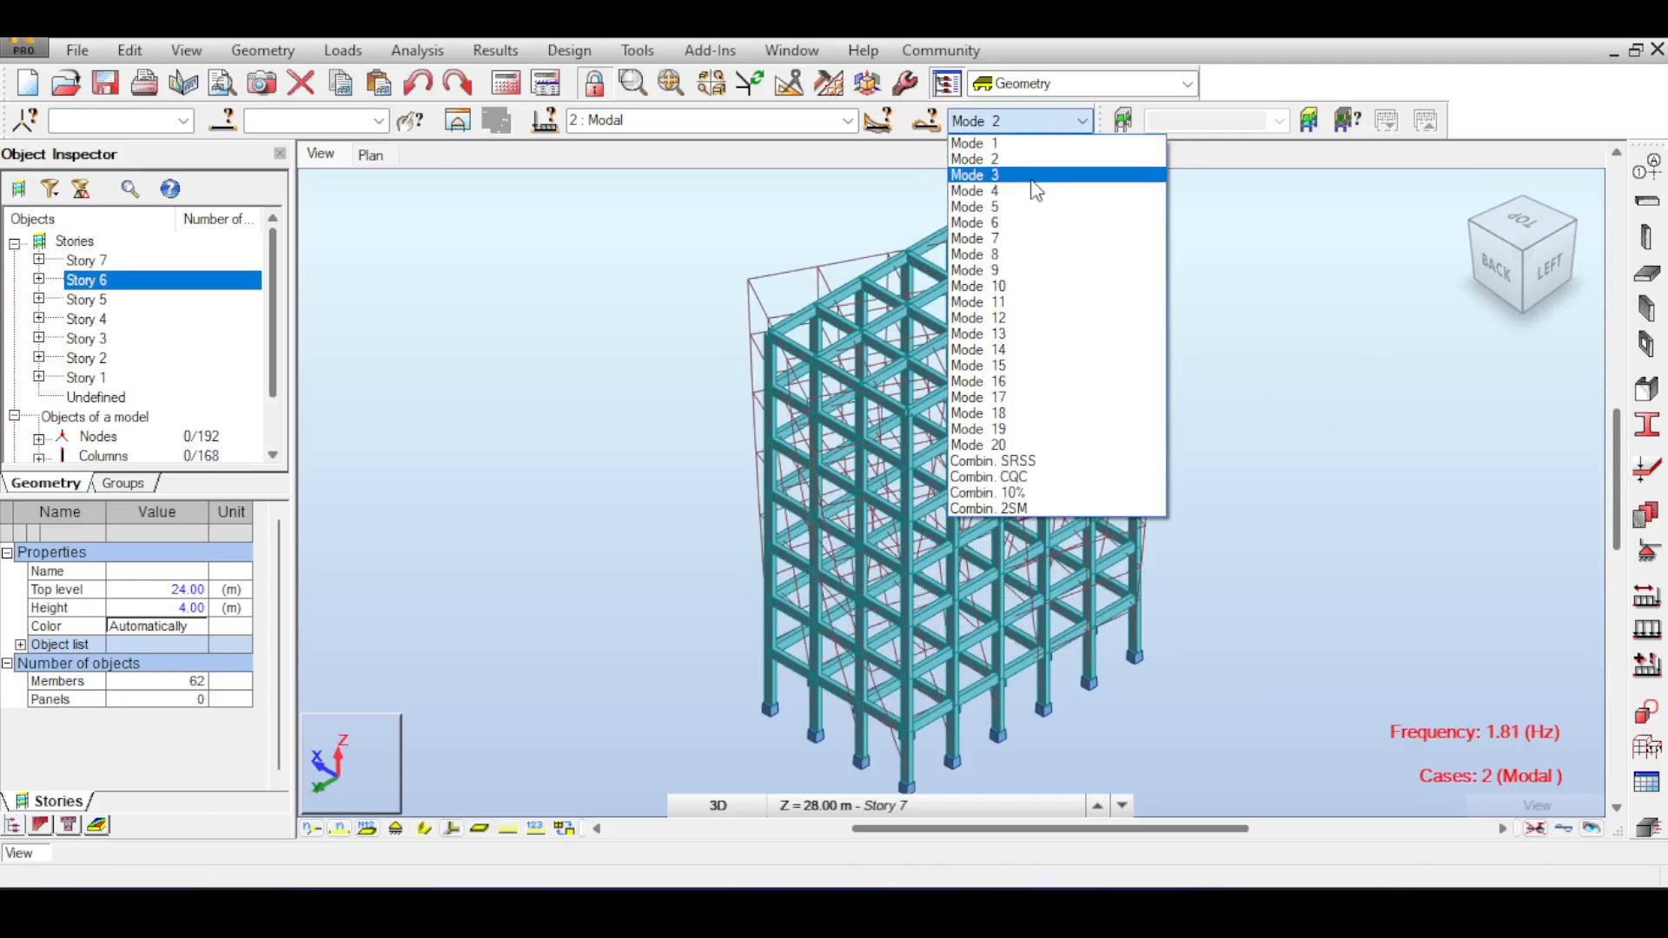
pyautogui.click(1034, 176)
pyautogui.click(1055, 122)
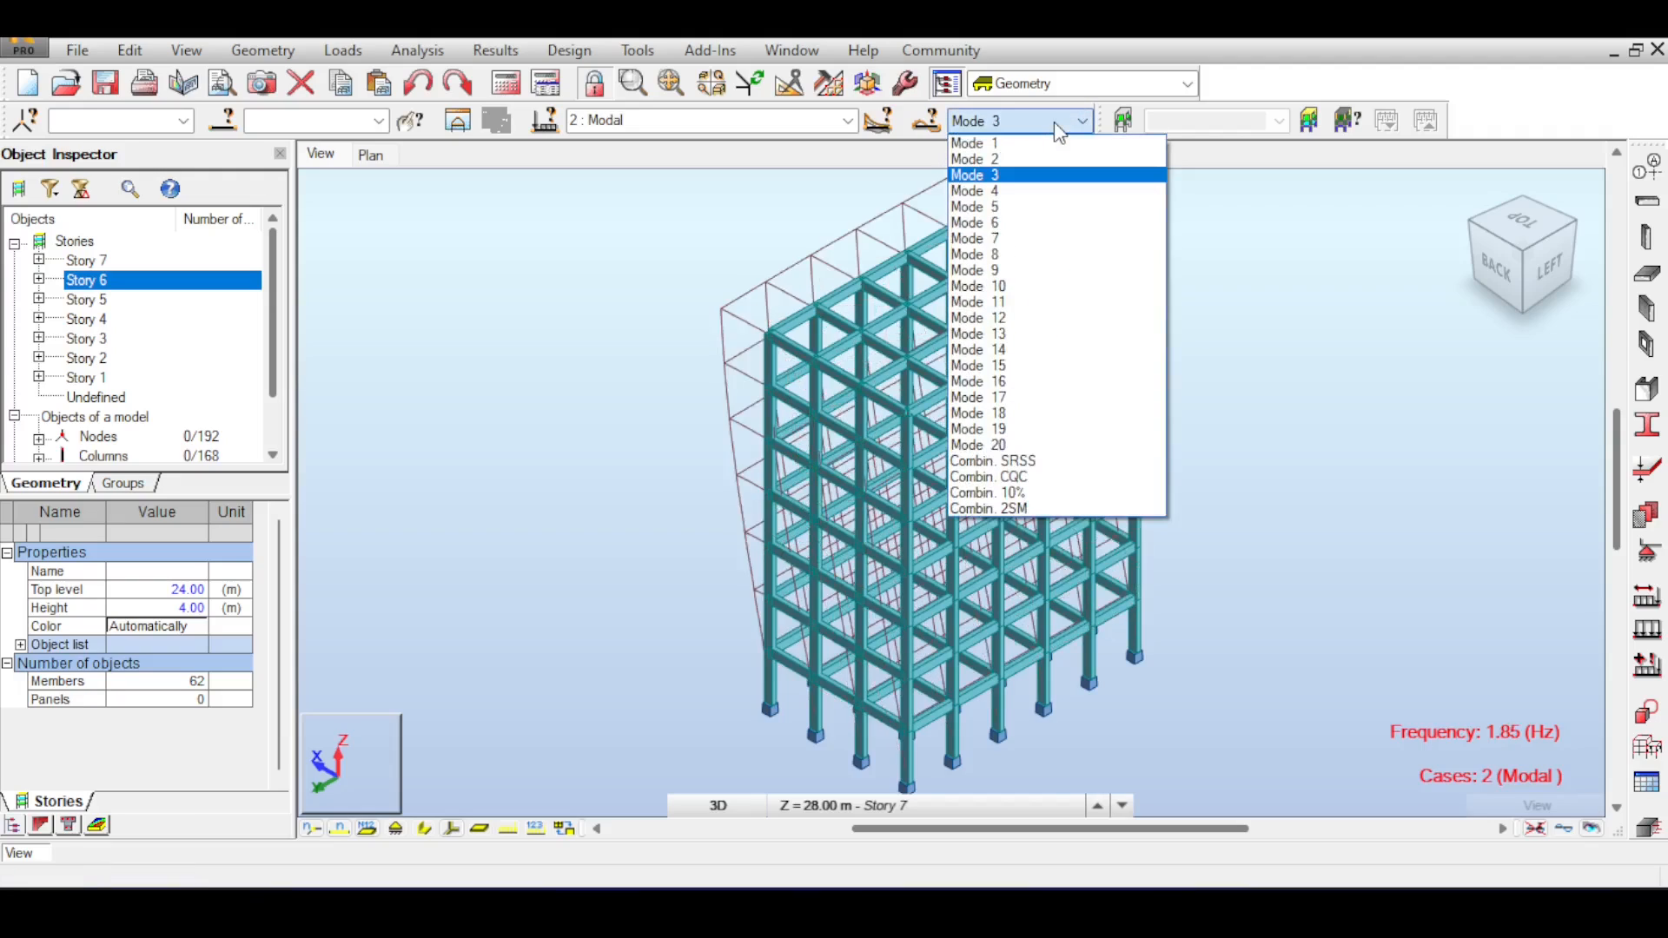
pyautogui.click(1026, 191)
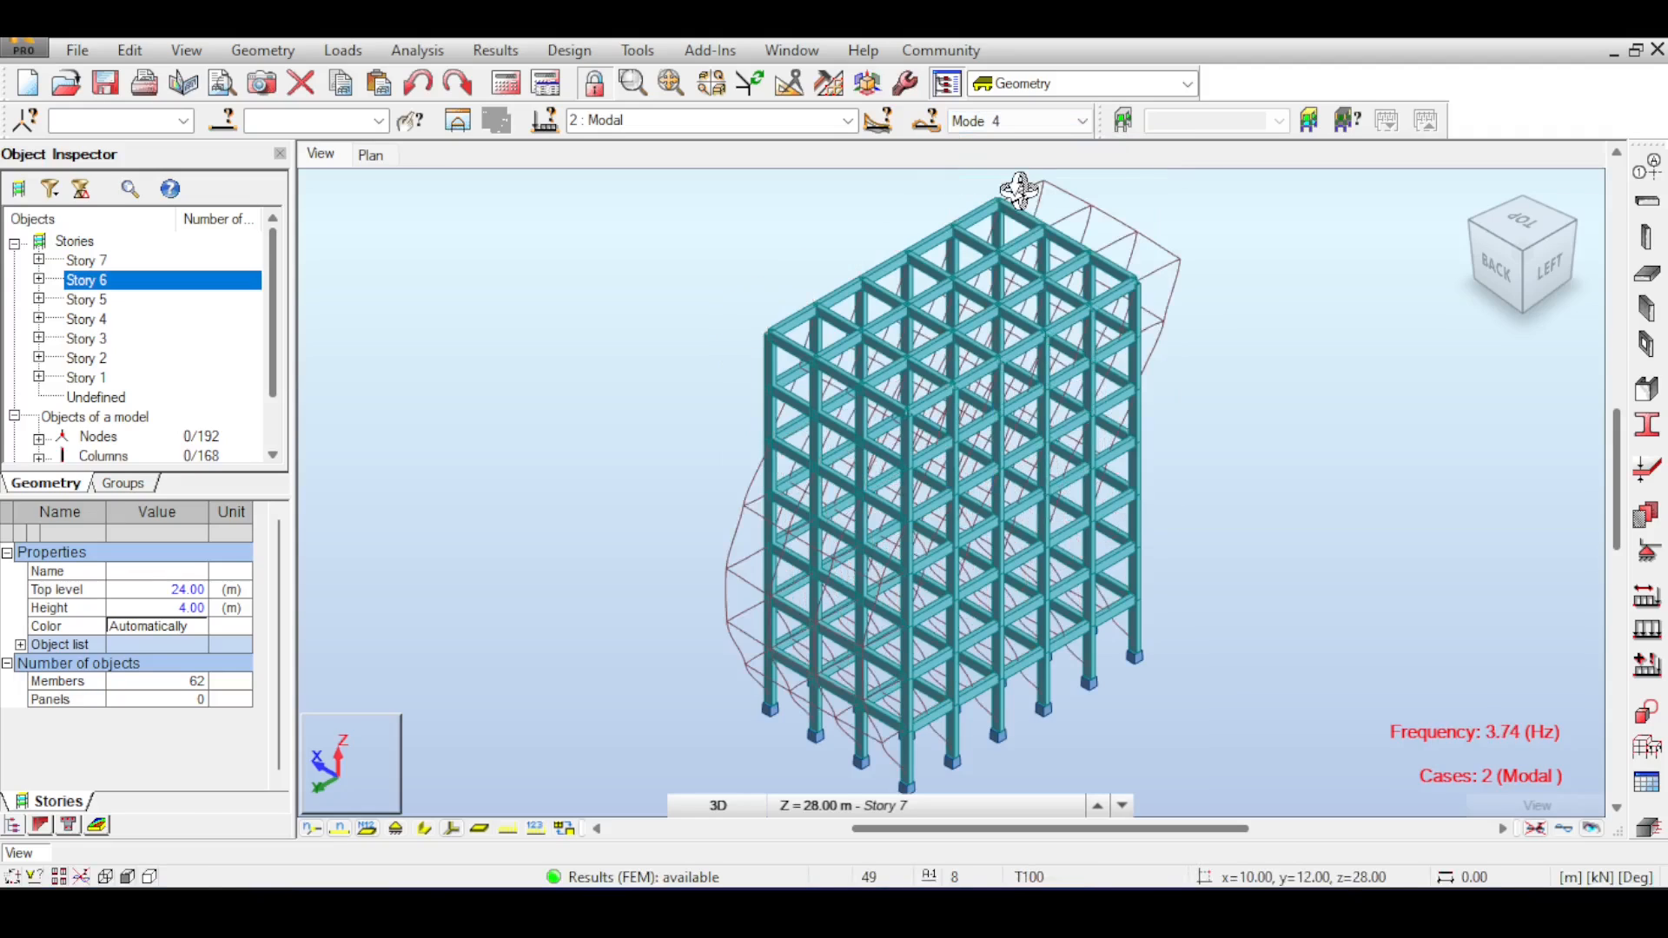
pyautogui.click(1058, 128)
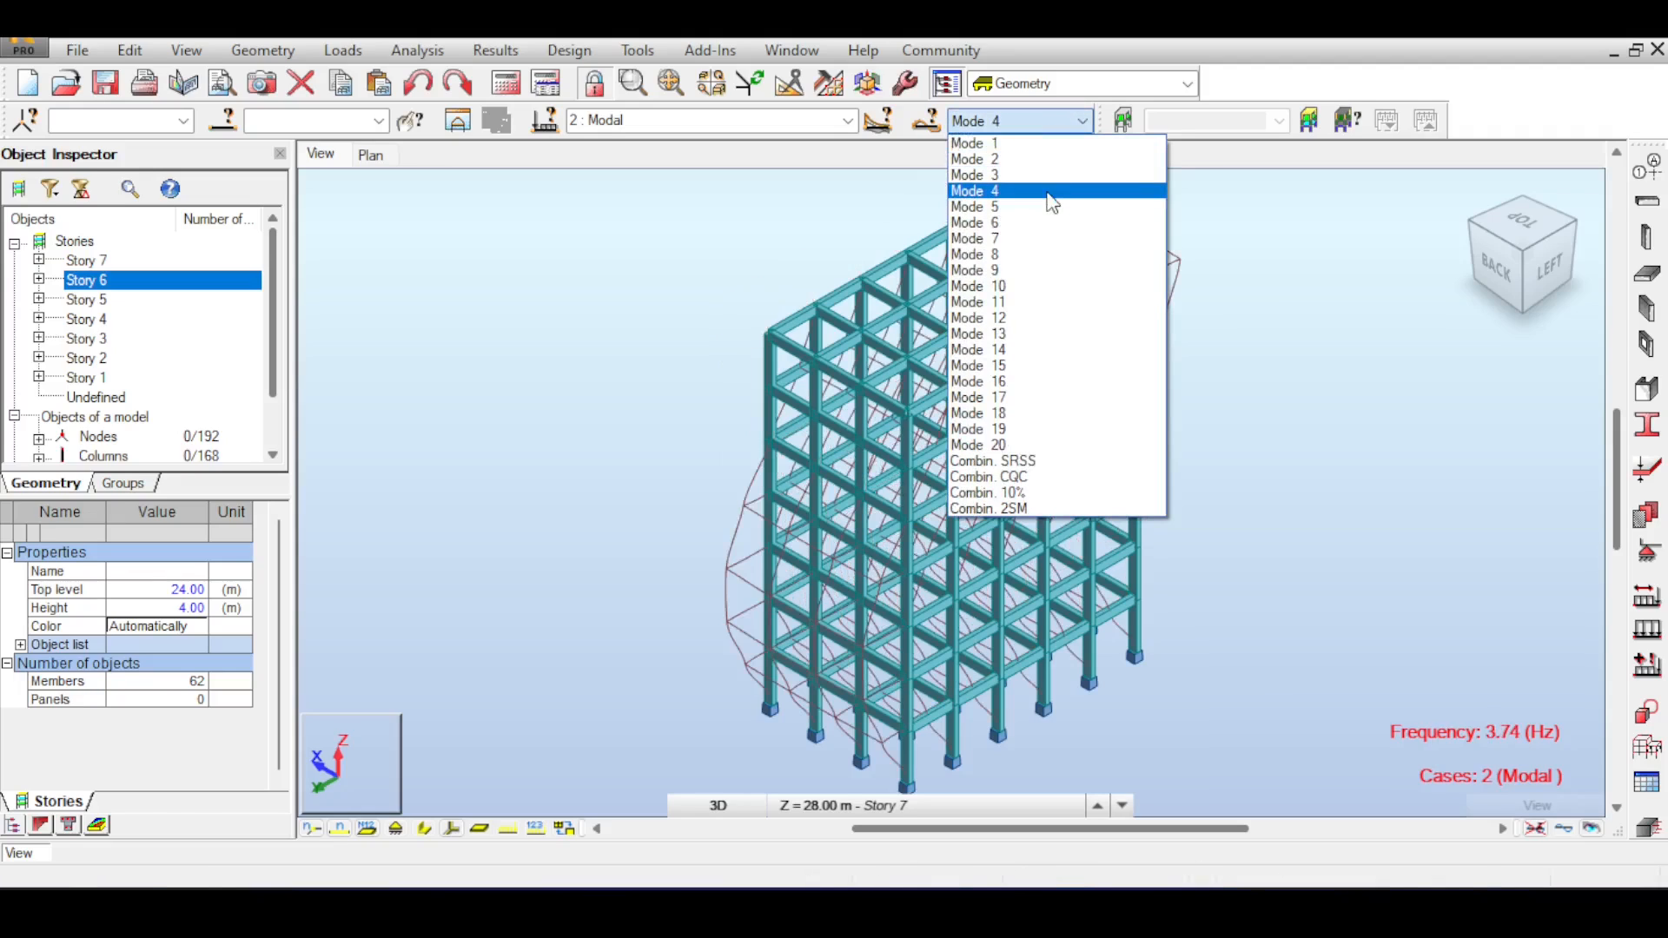
pyautogui.click(1047, 192)
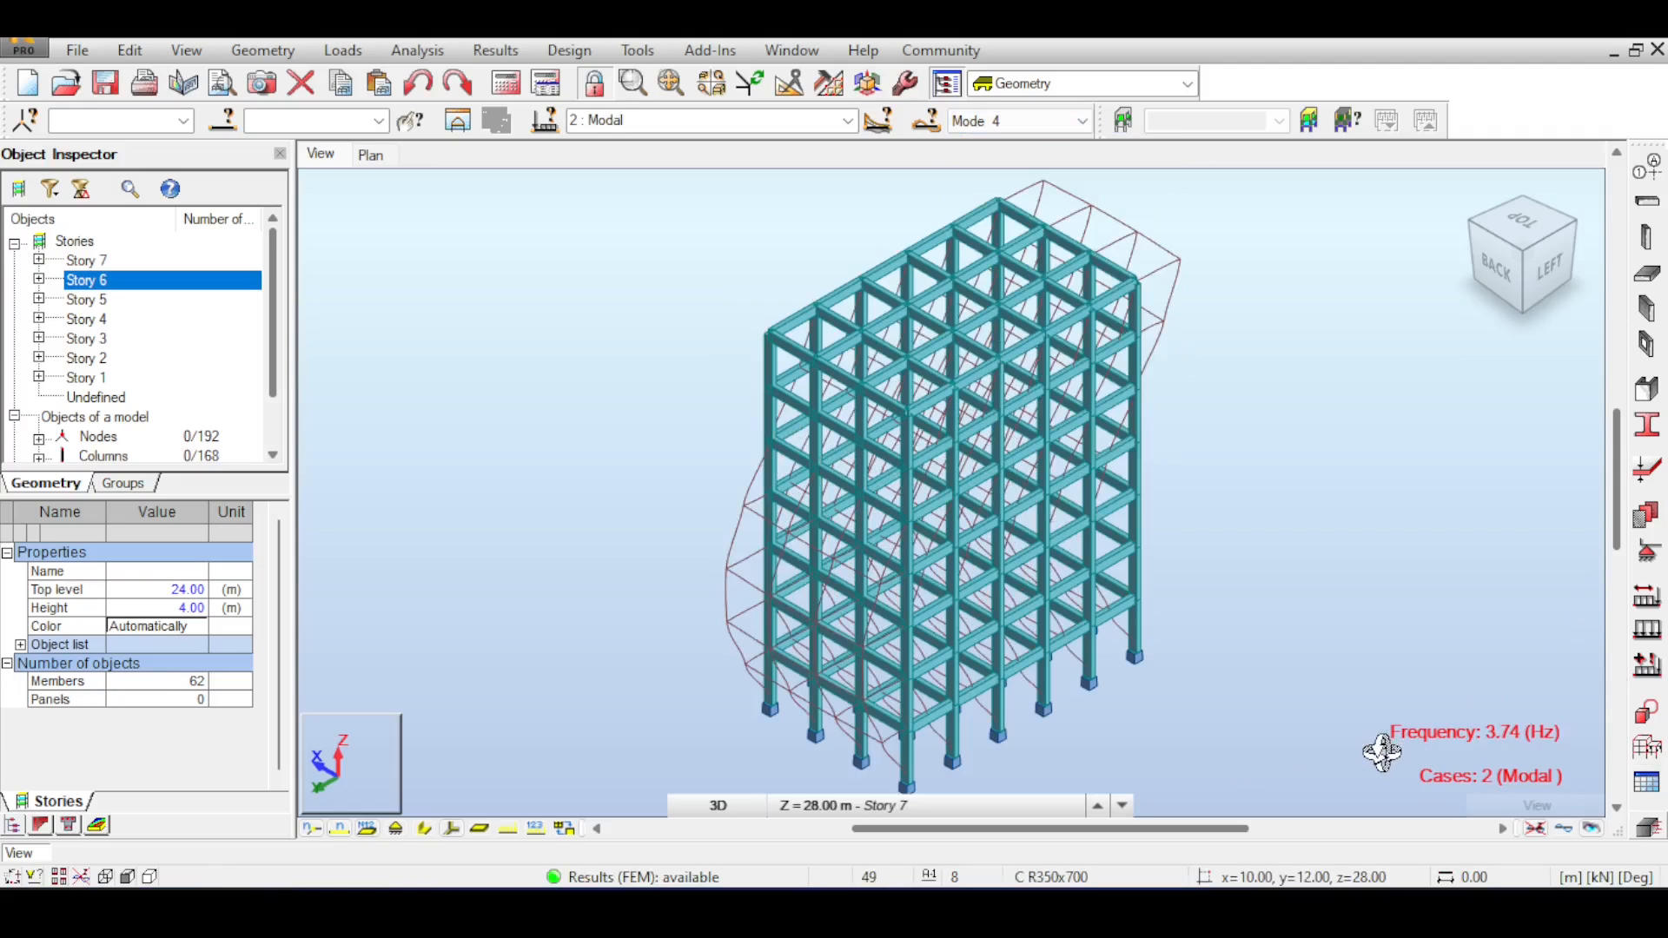
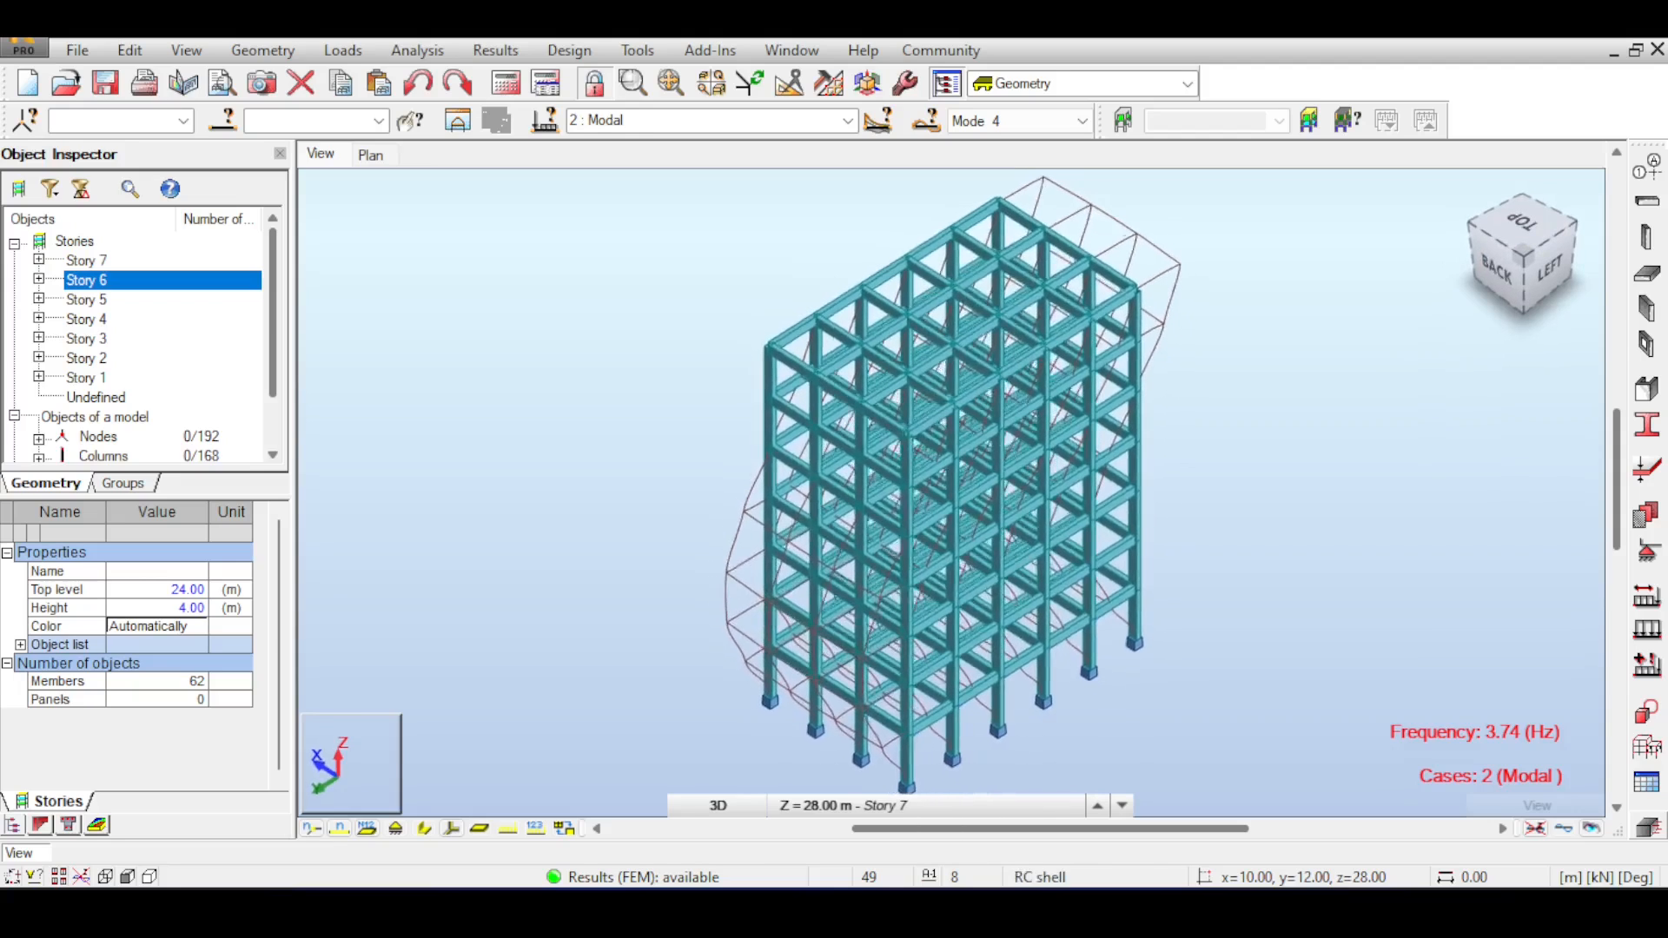
# Display the building's deformation for load case 3 : Time history analysis.
pyautogui.keyDown('shift'); pyautogui.moveTo(956, 452); pyautogui.dragTo(999, 439, button='middle'); pyautogui.keyUp('shift')
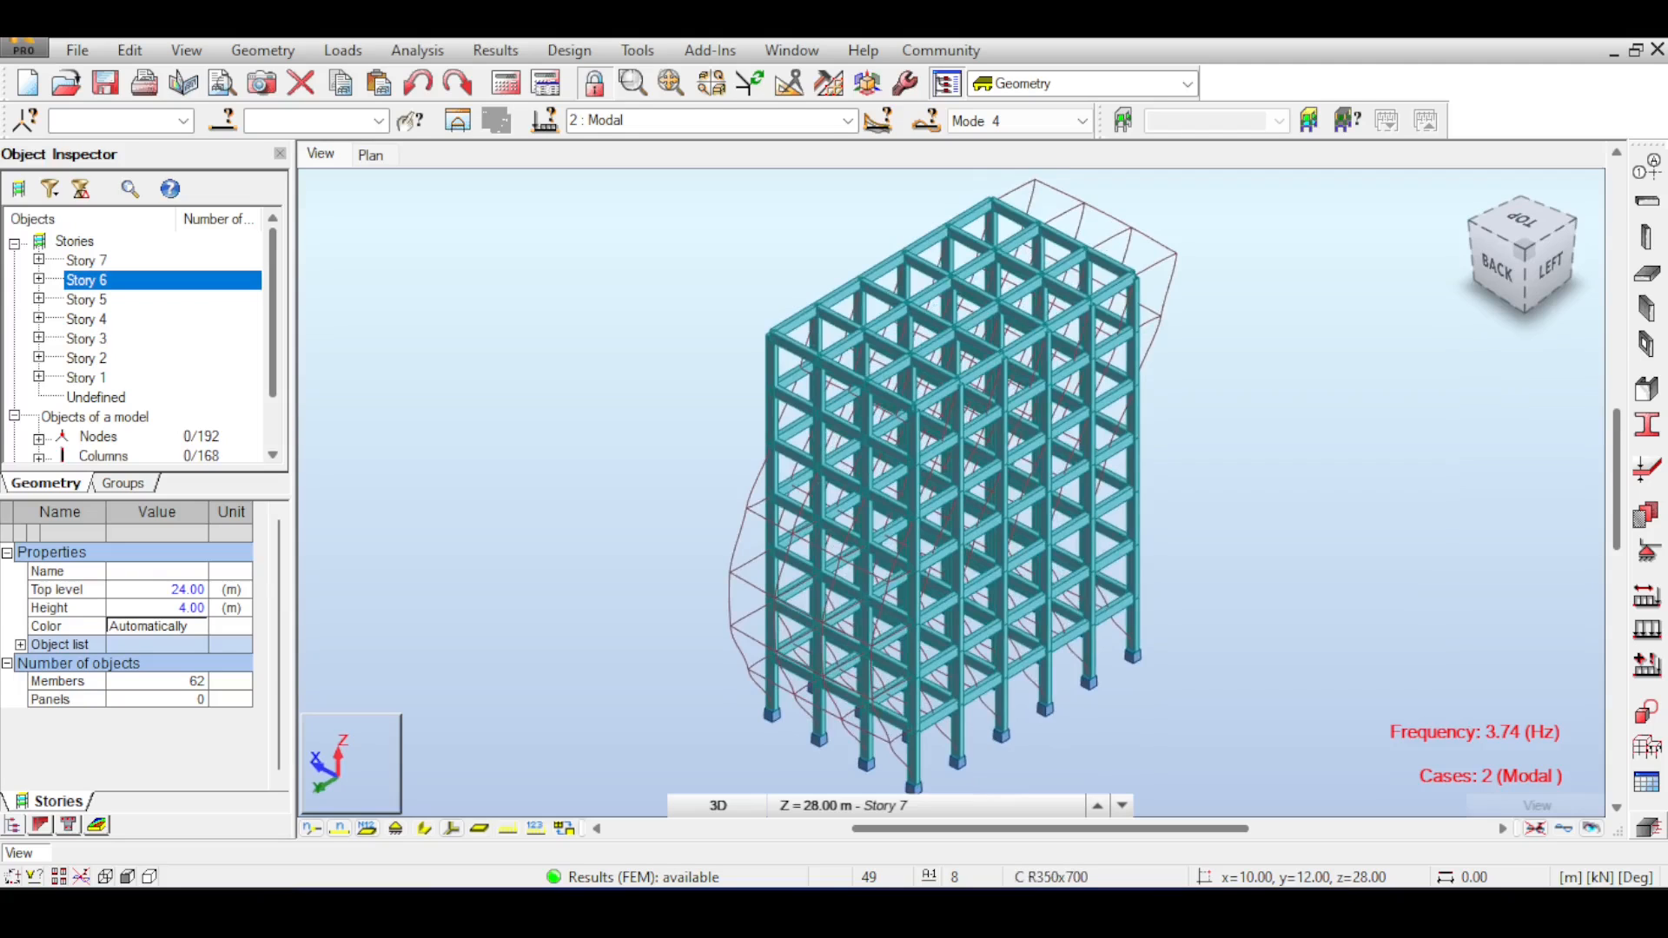
pyautogui.keyDown('shift'); pyautogui.moveTo(999, 440); pyautogui.dragTo(1070, 318, button='middle'); pyautogui.keyUp('shift')
pyautogui.scroll(-2, 1071, 316)
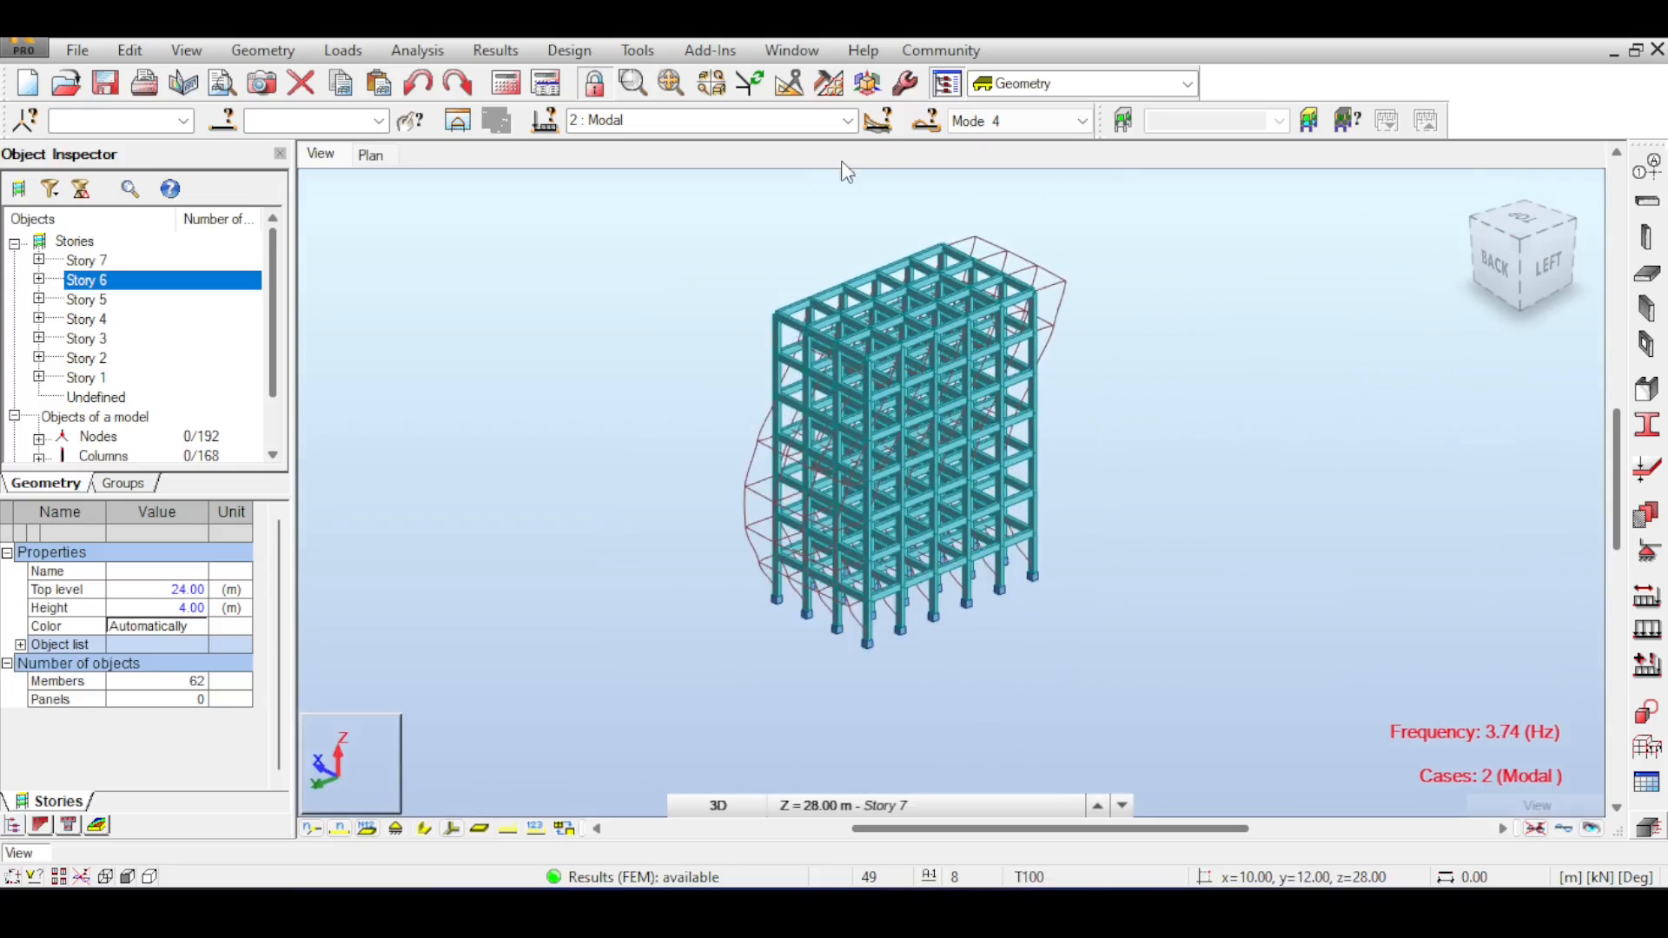
pyautogui.click(845, 121)
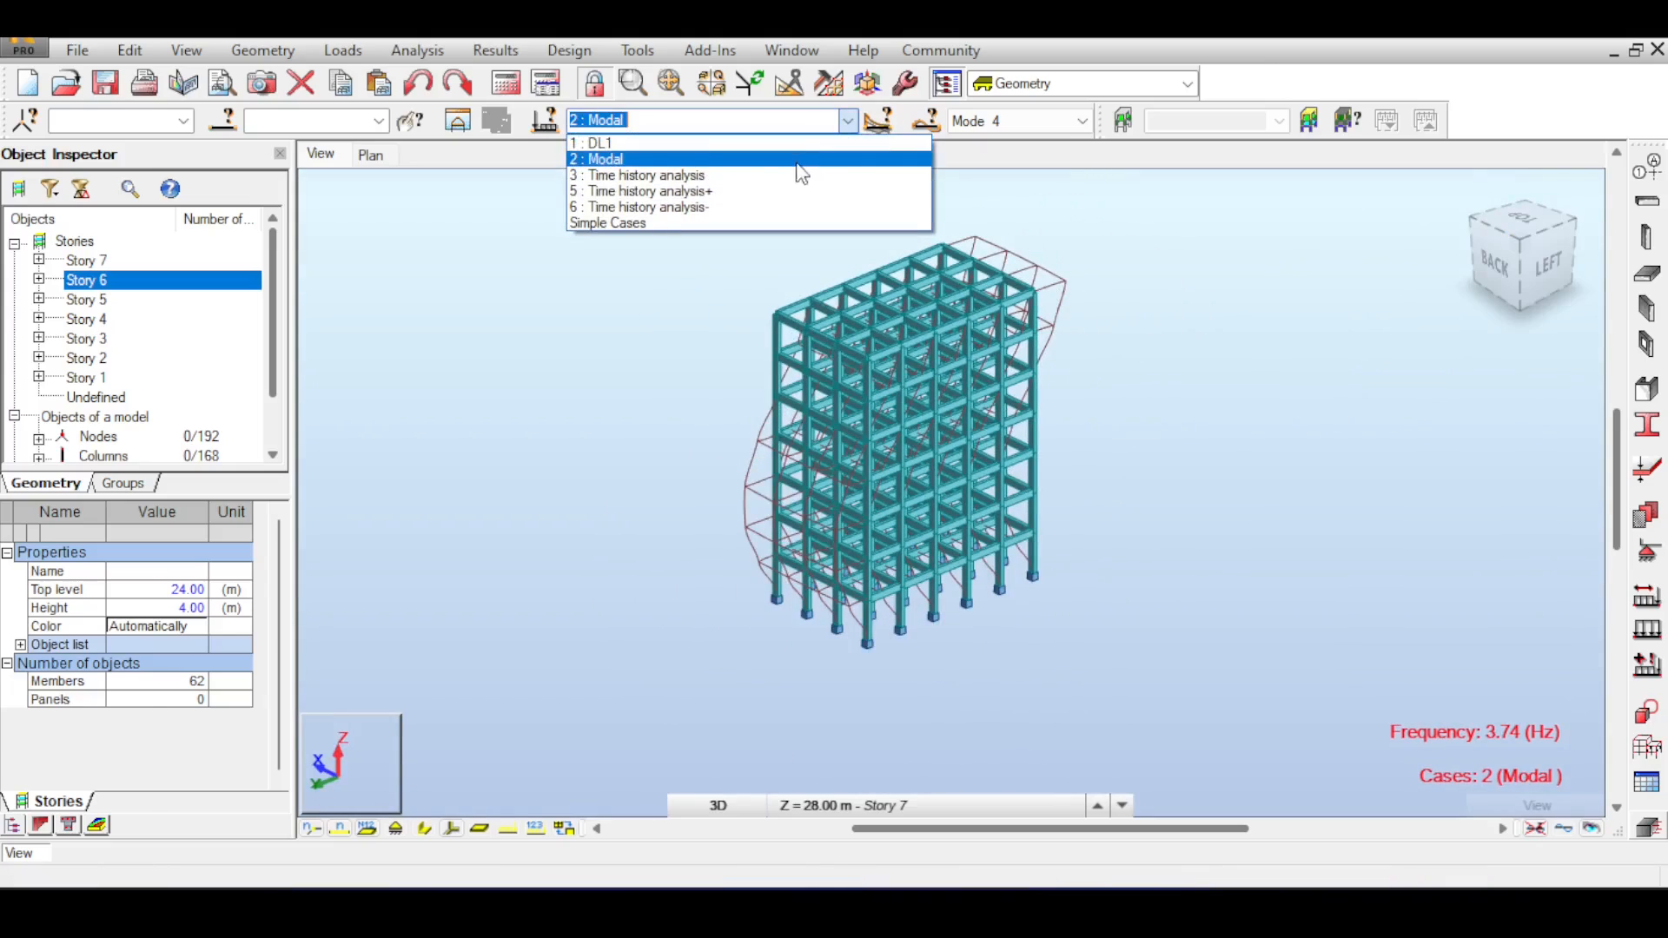
pyautogui.click(775, 189)
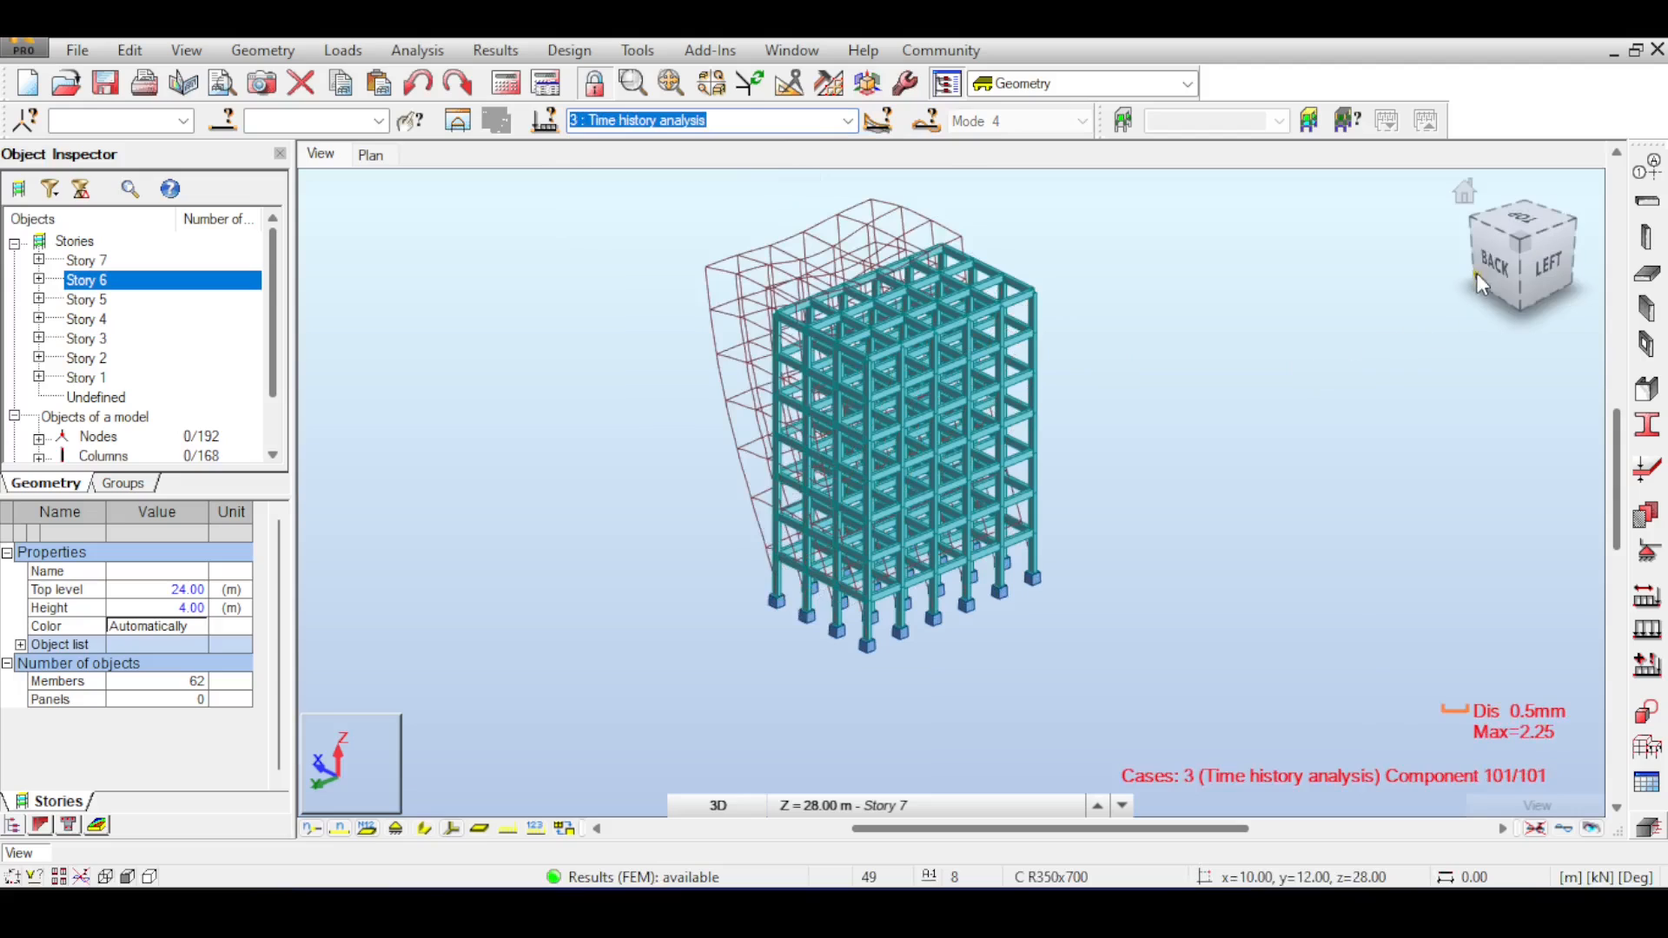
# Display mode 3 of the Modal case with the building viewed from its back side.
pyautogui.moveTo(1519, 242); pyautogui.dragTo(1532, 243)
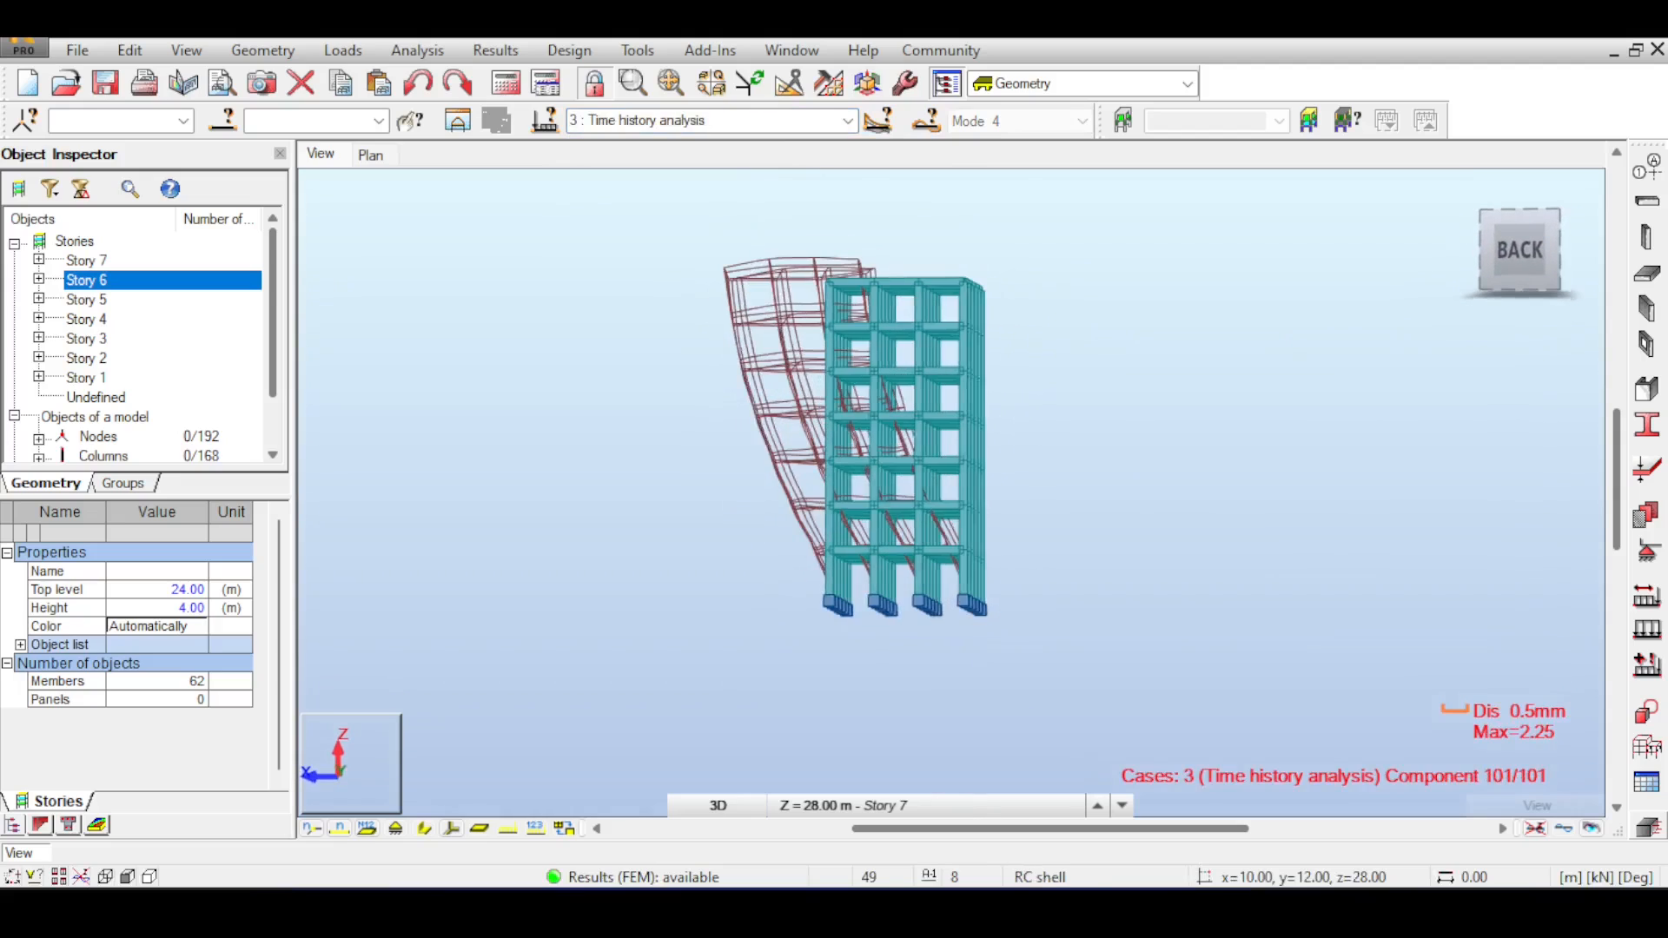
pyautogui.click(878, 122)
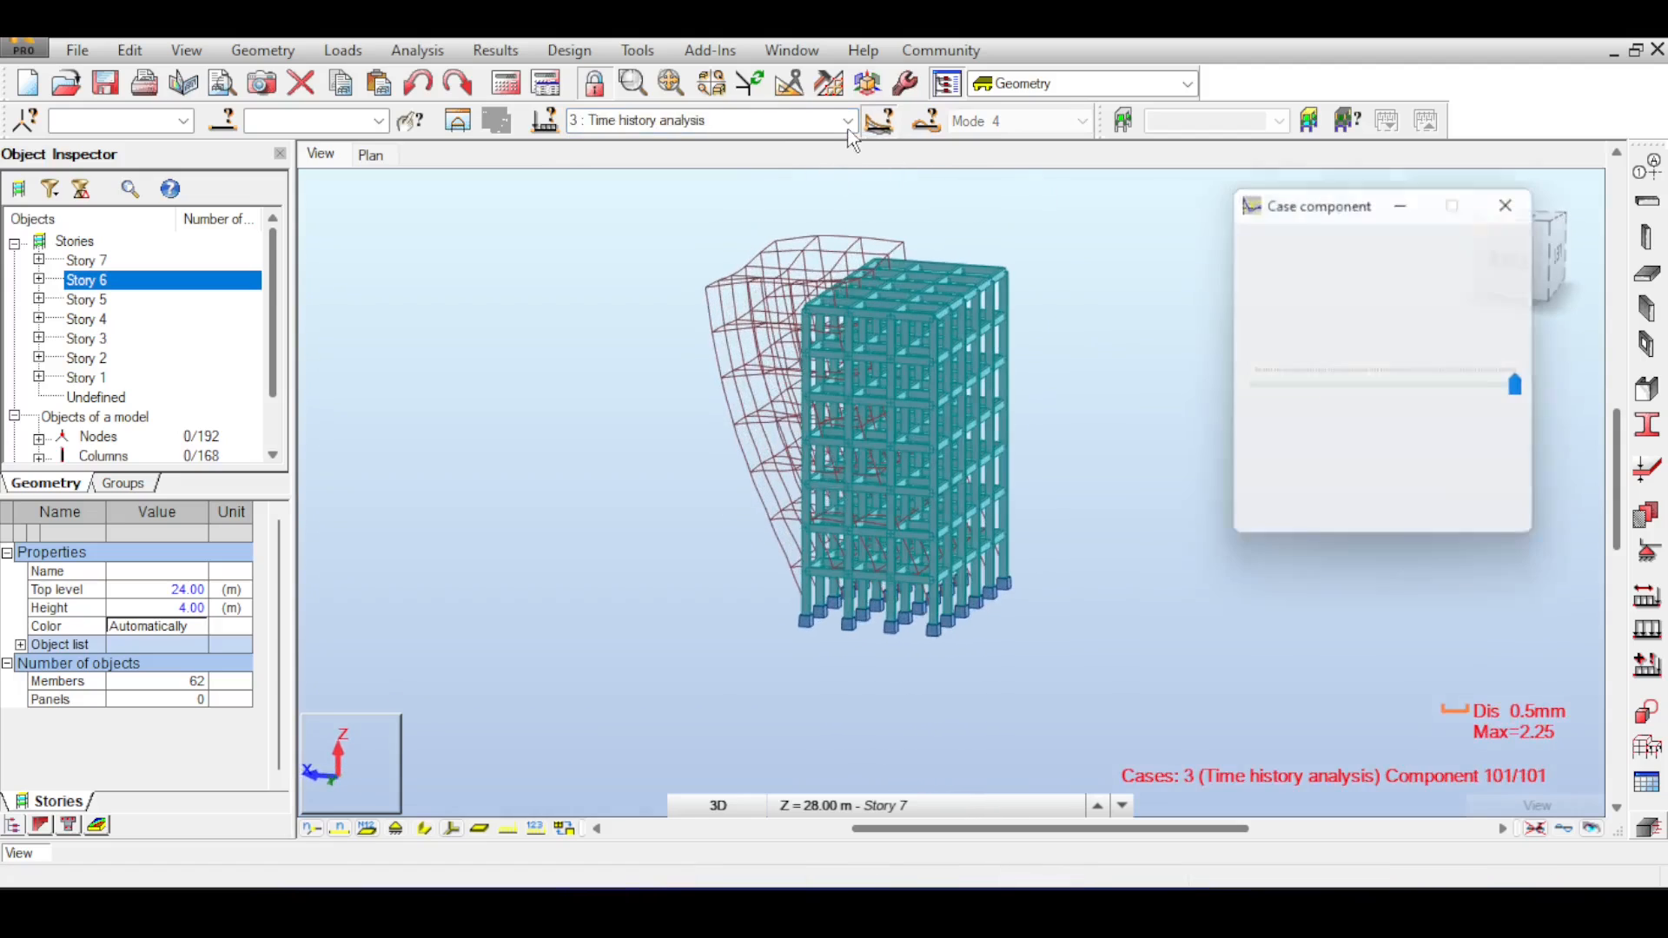
pyautogui.click(1515, 199)
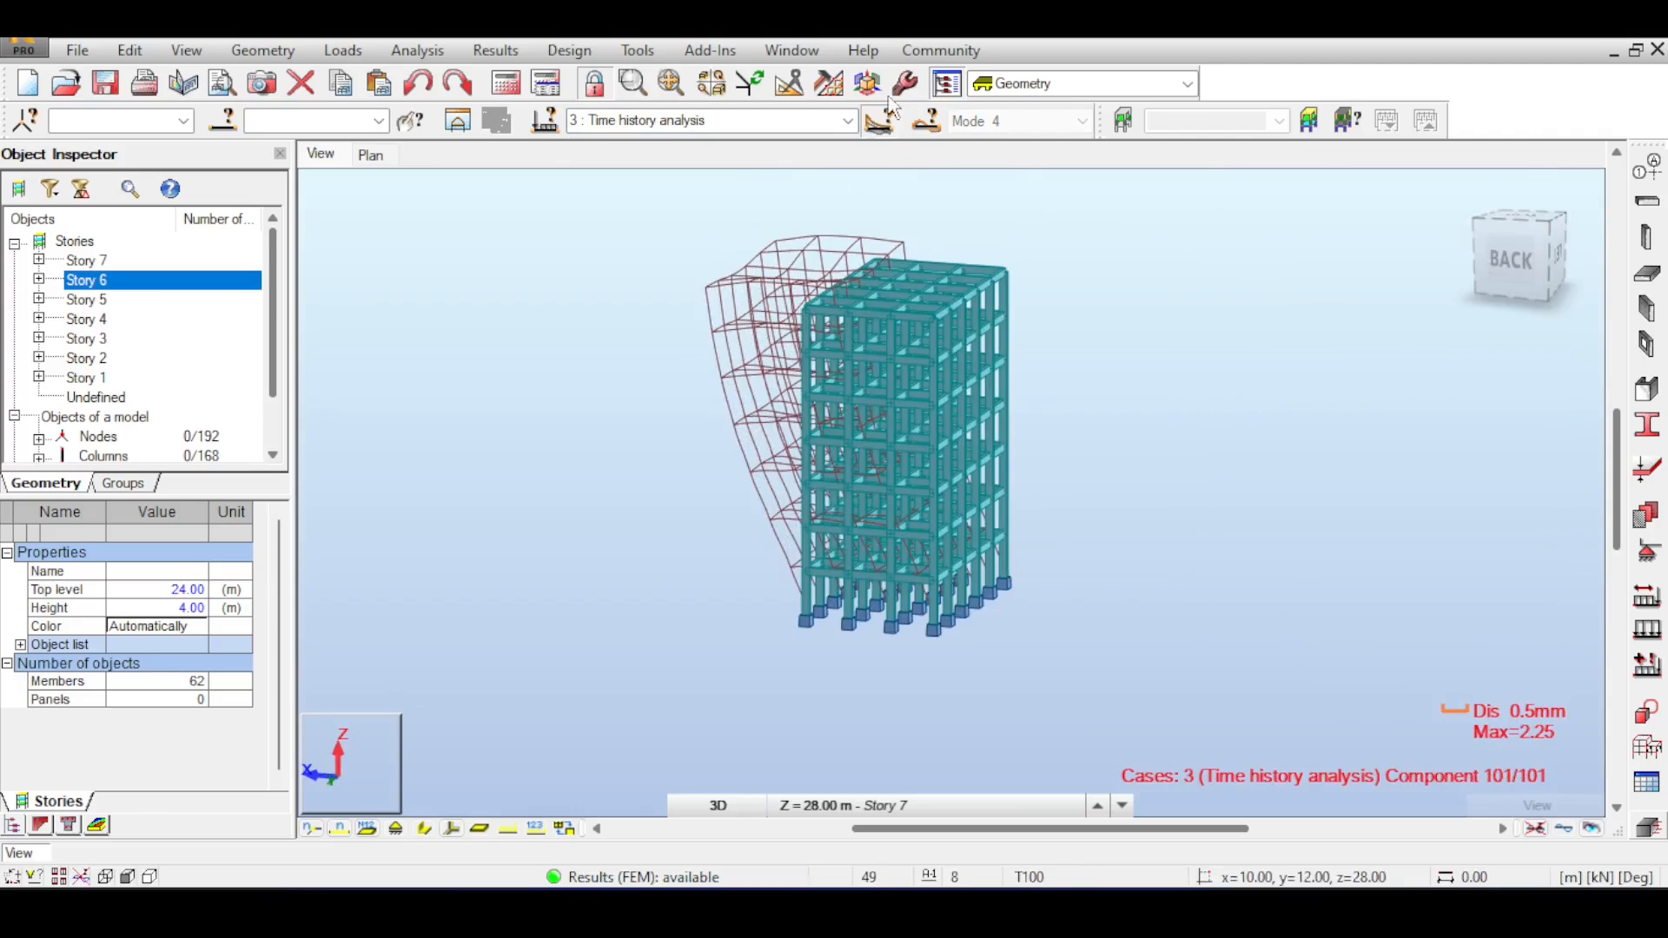
pyautogui.click(847, 121)
pyautogui.click(777, 159)
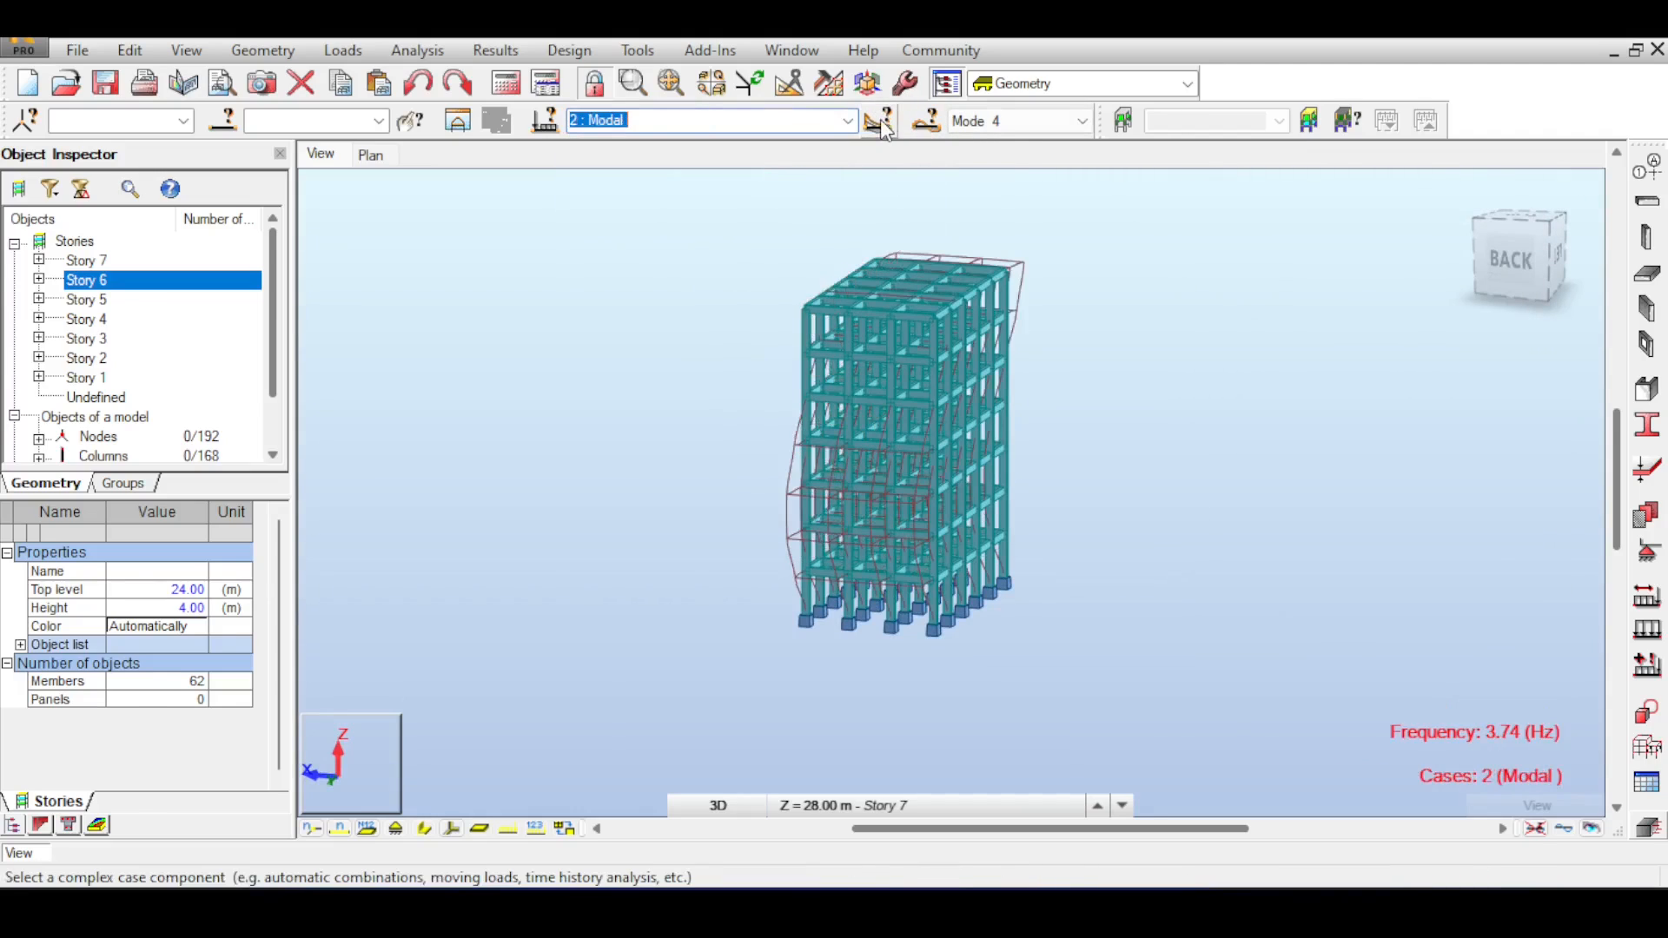
pyautogui.click(1070, 121)
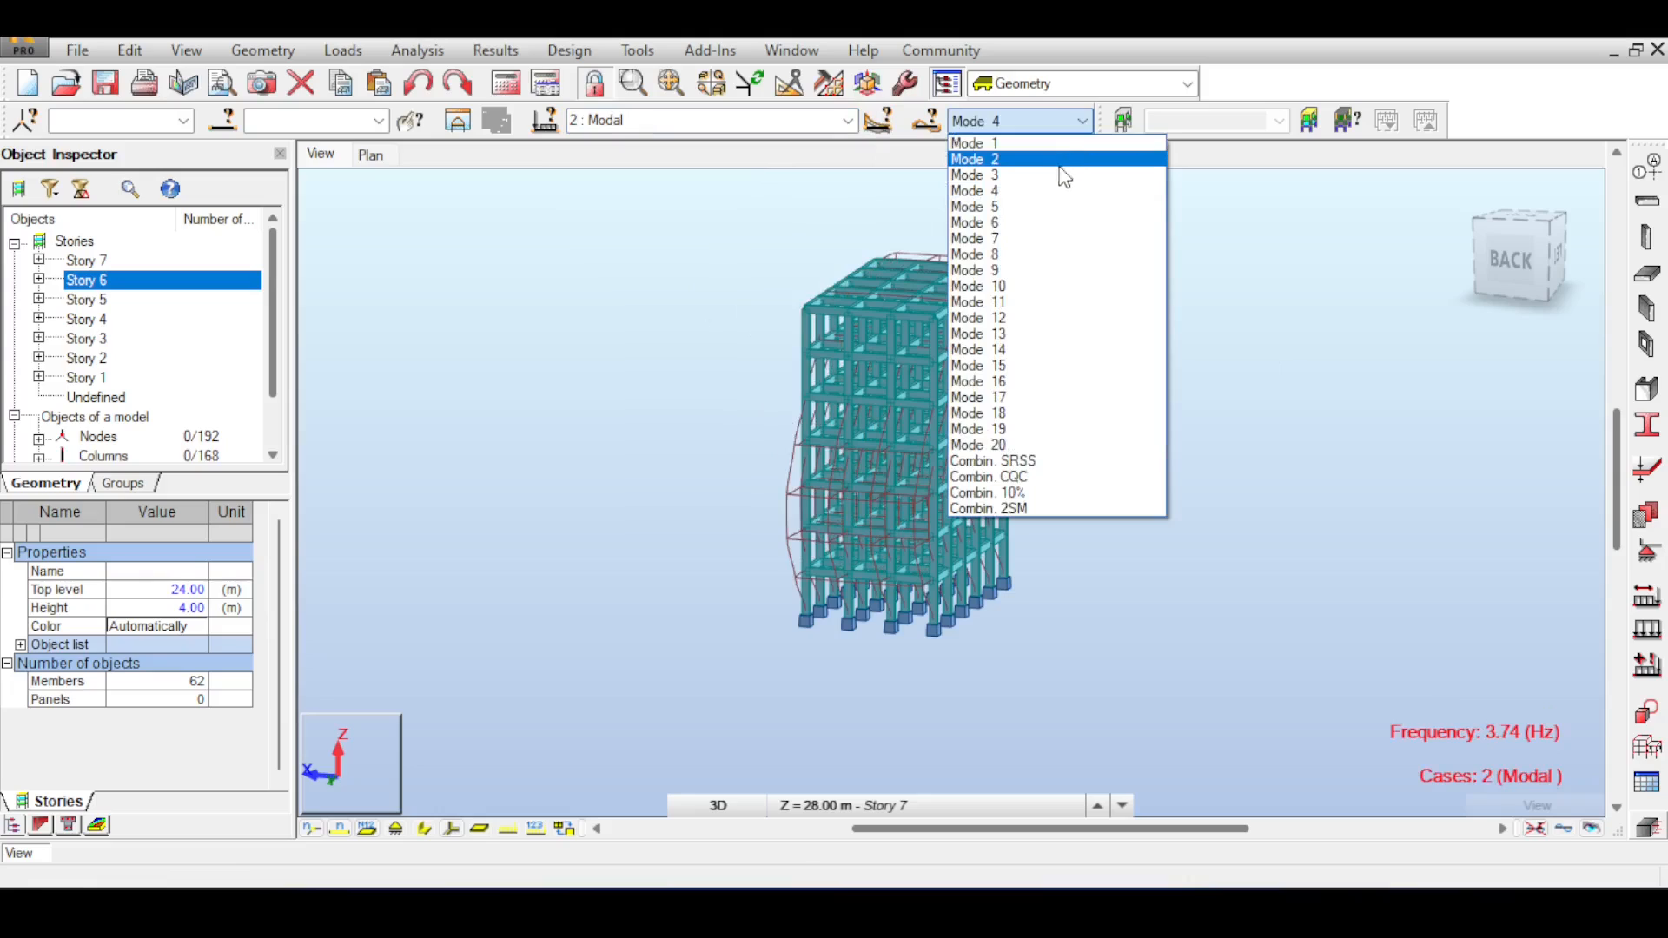
pyautogui.click(1069, 176)
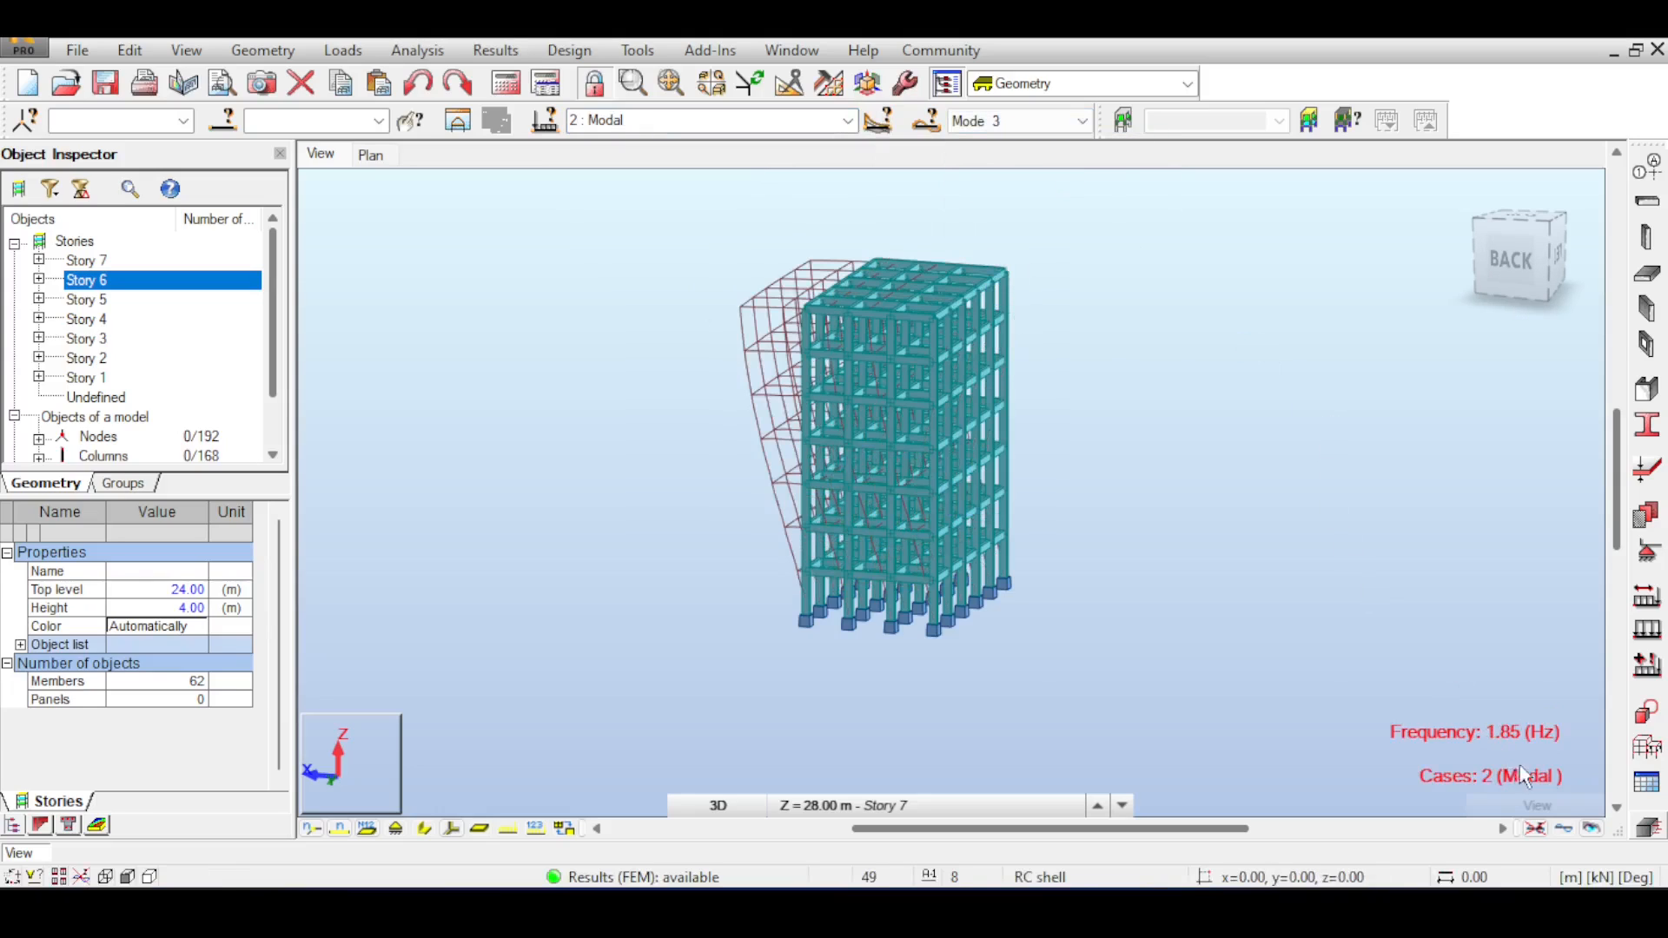
# Switch to Calculator, divide the mode 3 frequency 1.85 by 0.44, and close Calculator.
pyautogui.click(1064, 120)
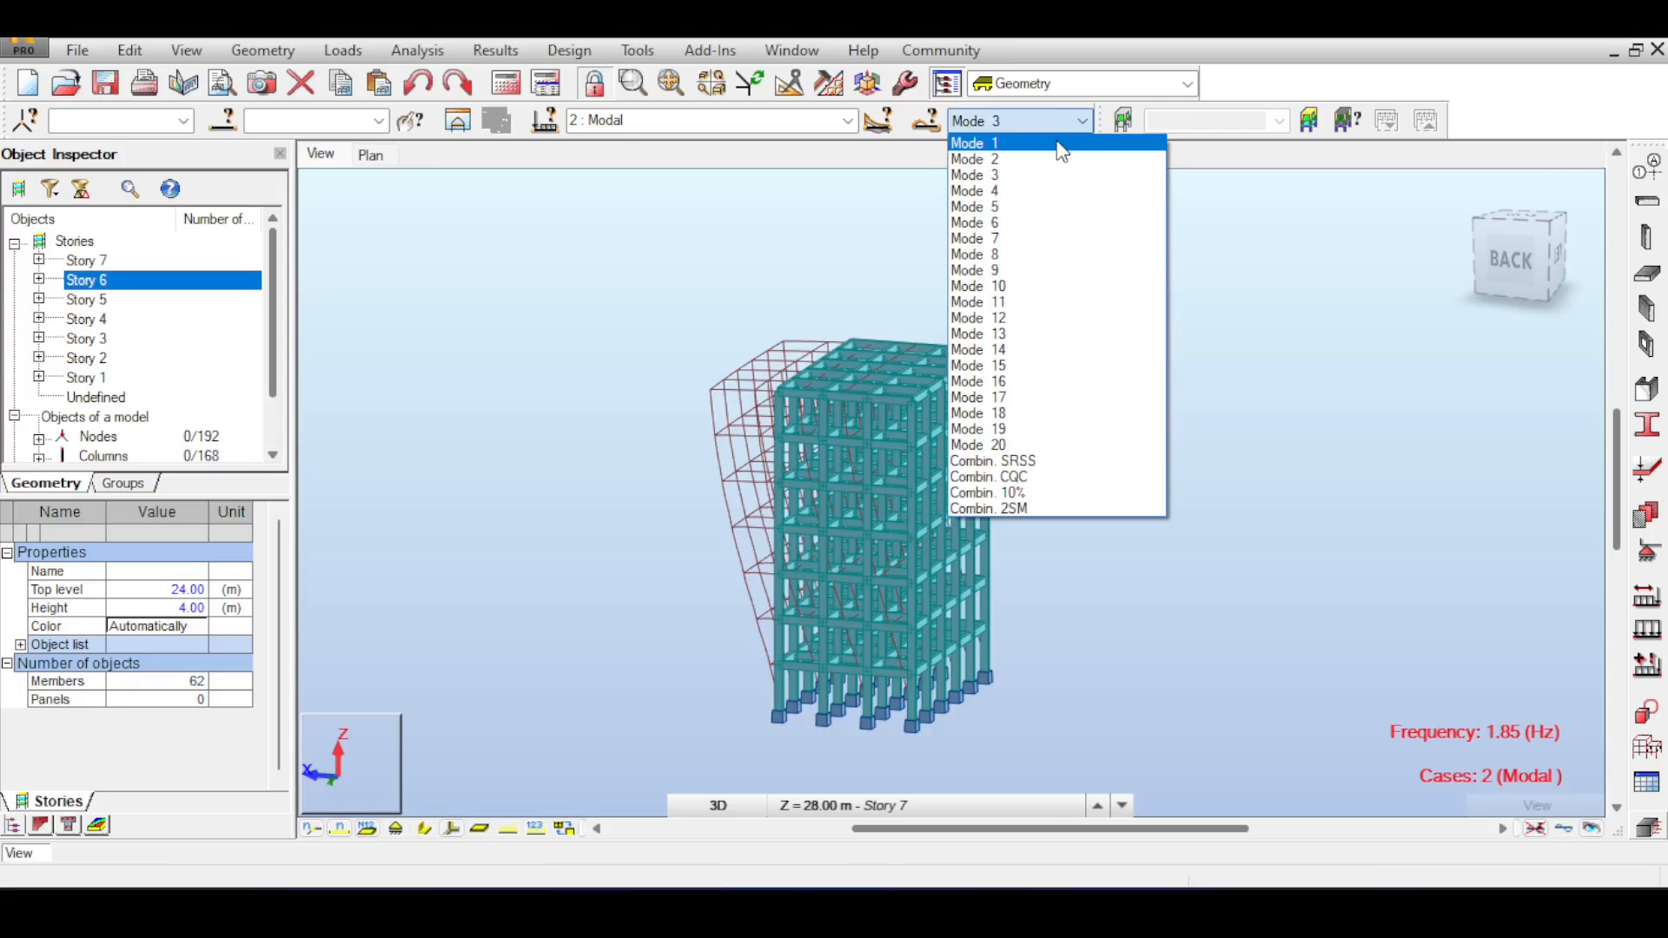
pyautogui.hotkey('alt', 'Tab')
pyautogui.write('185')
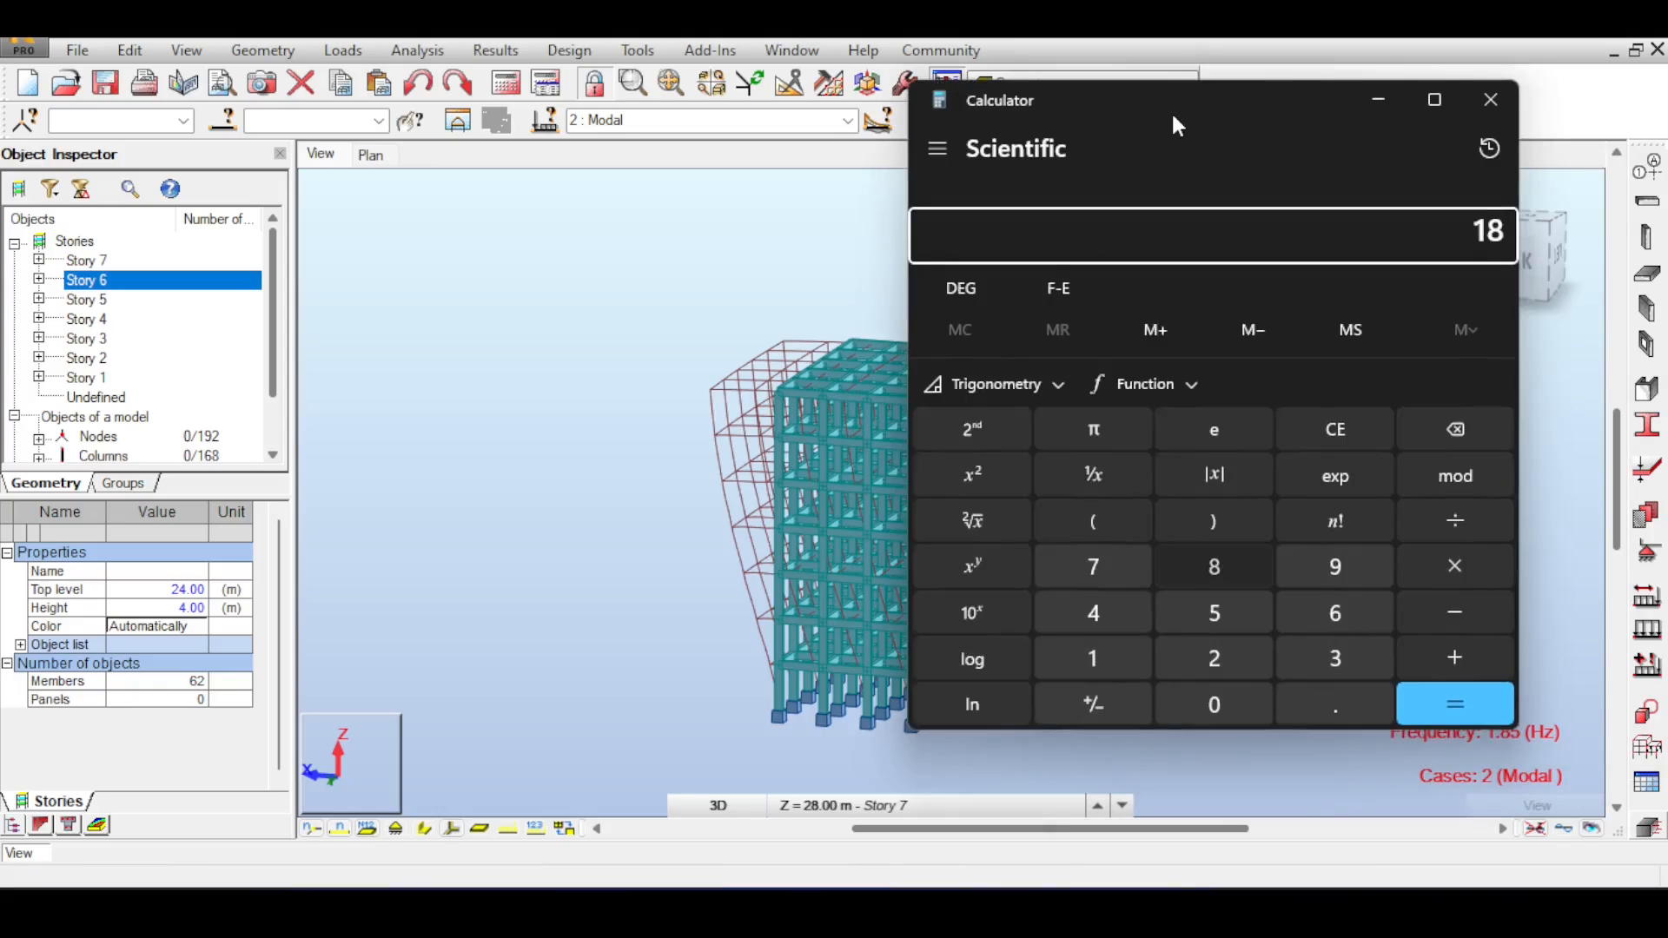
pyautogui.press('BackSpace')
pyautogui.press('BackSpace')
pyautogui.press('BackSpace')
pyautogui.write('1.85')
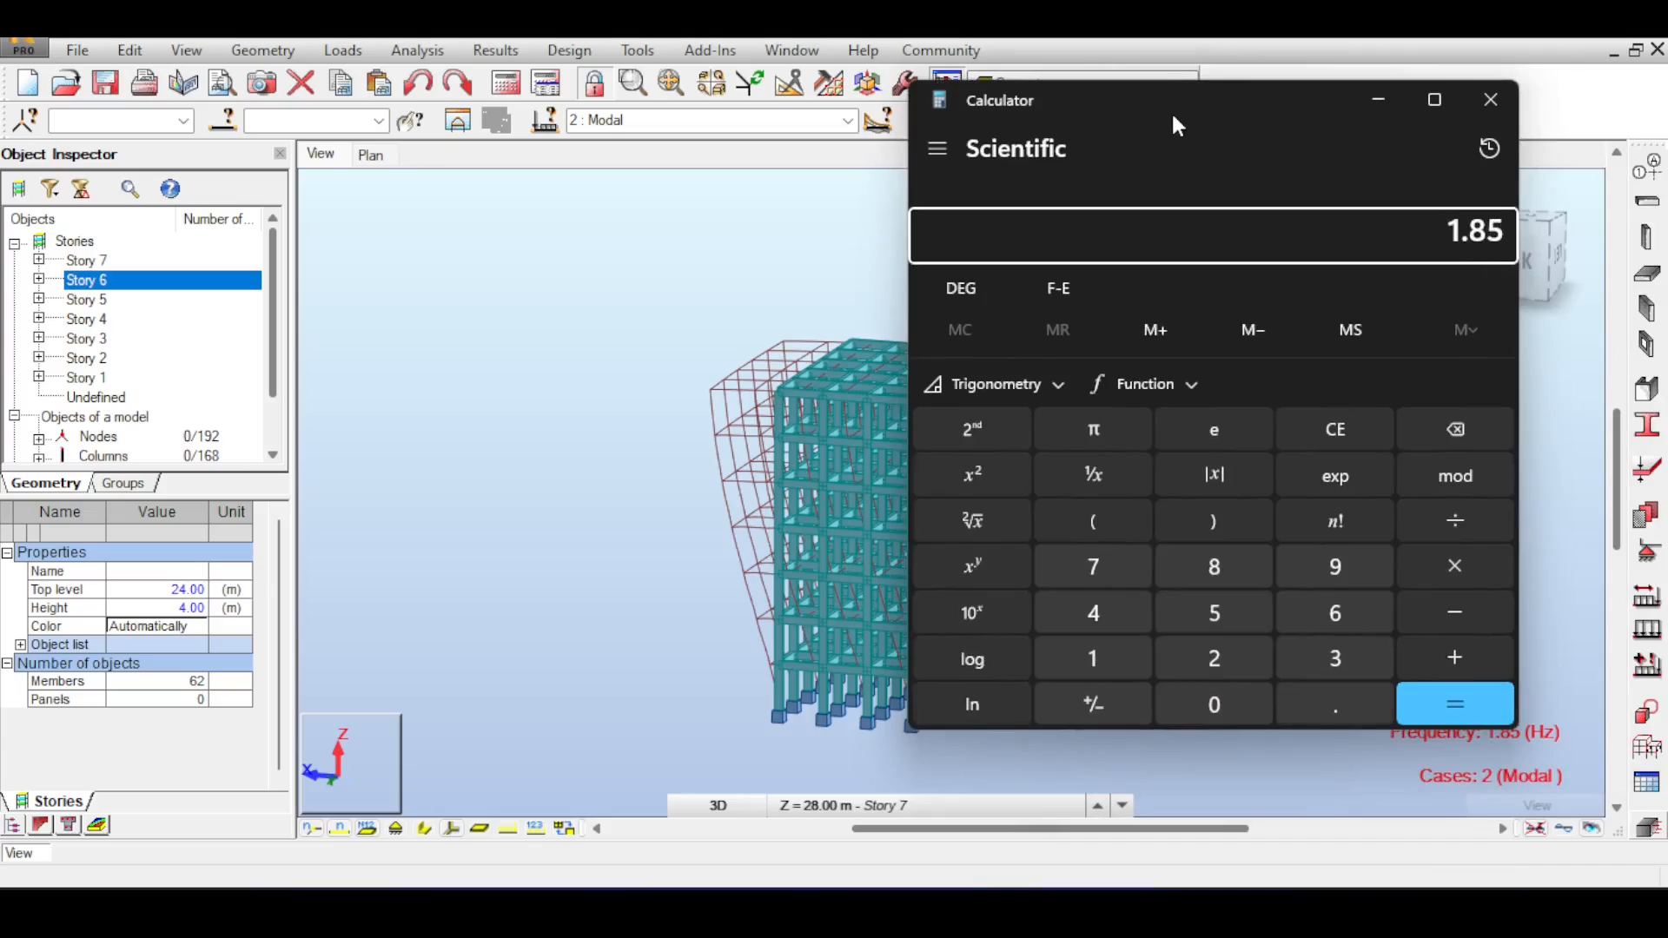
pyautogui.write(' ÷ 0.44')
pyautogui.press('Return')
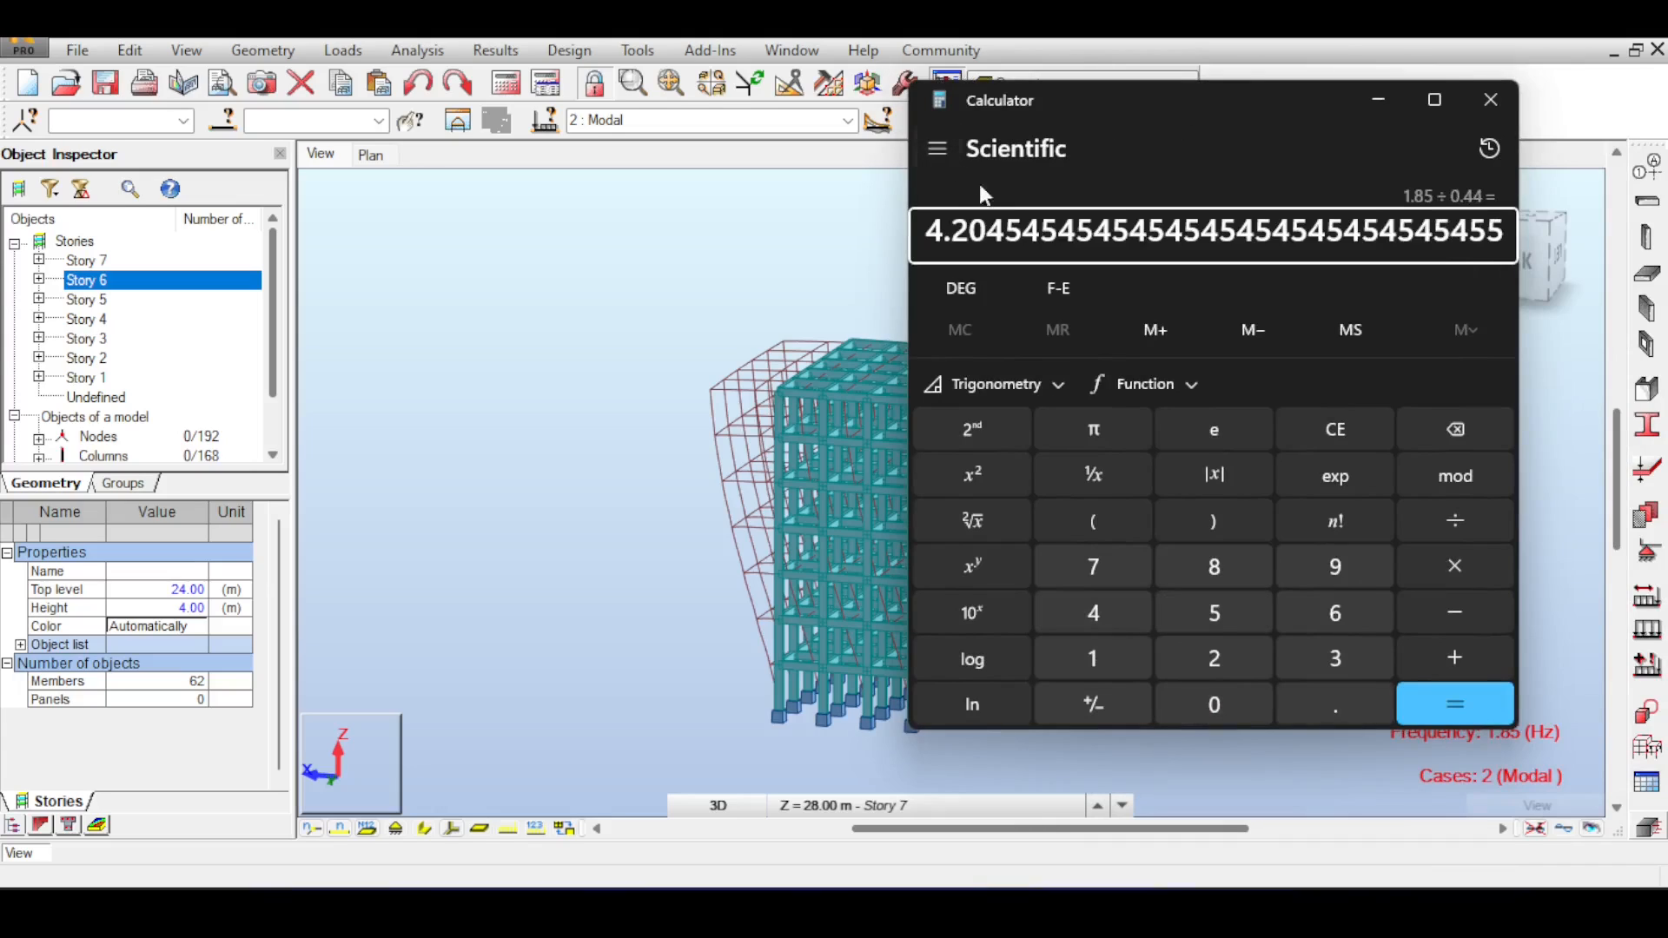
pyautogui.moveTo(969, 233); pyautogui.dragTo(927, 236)
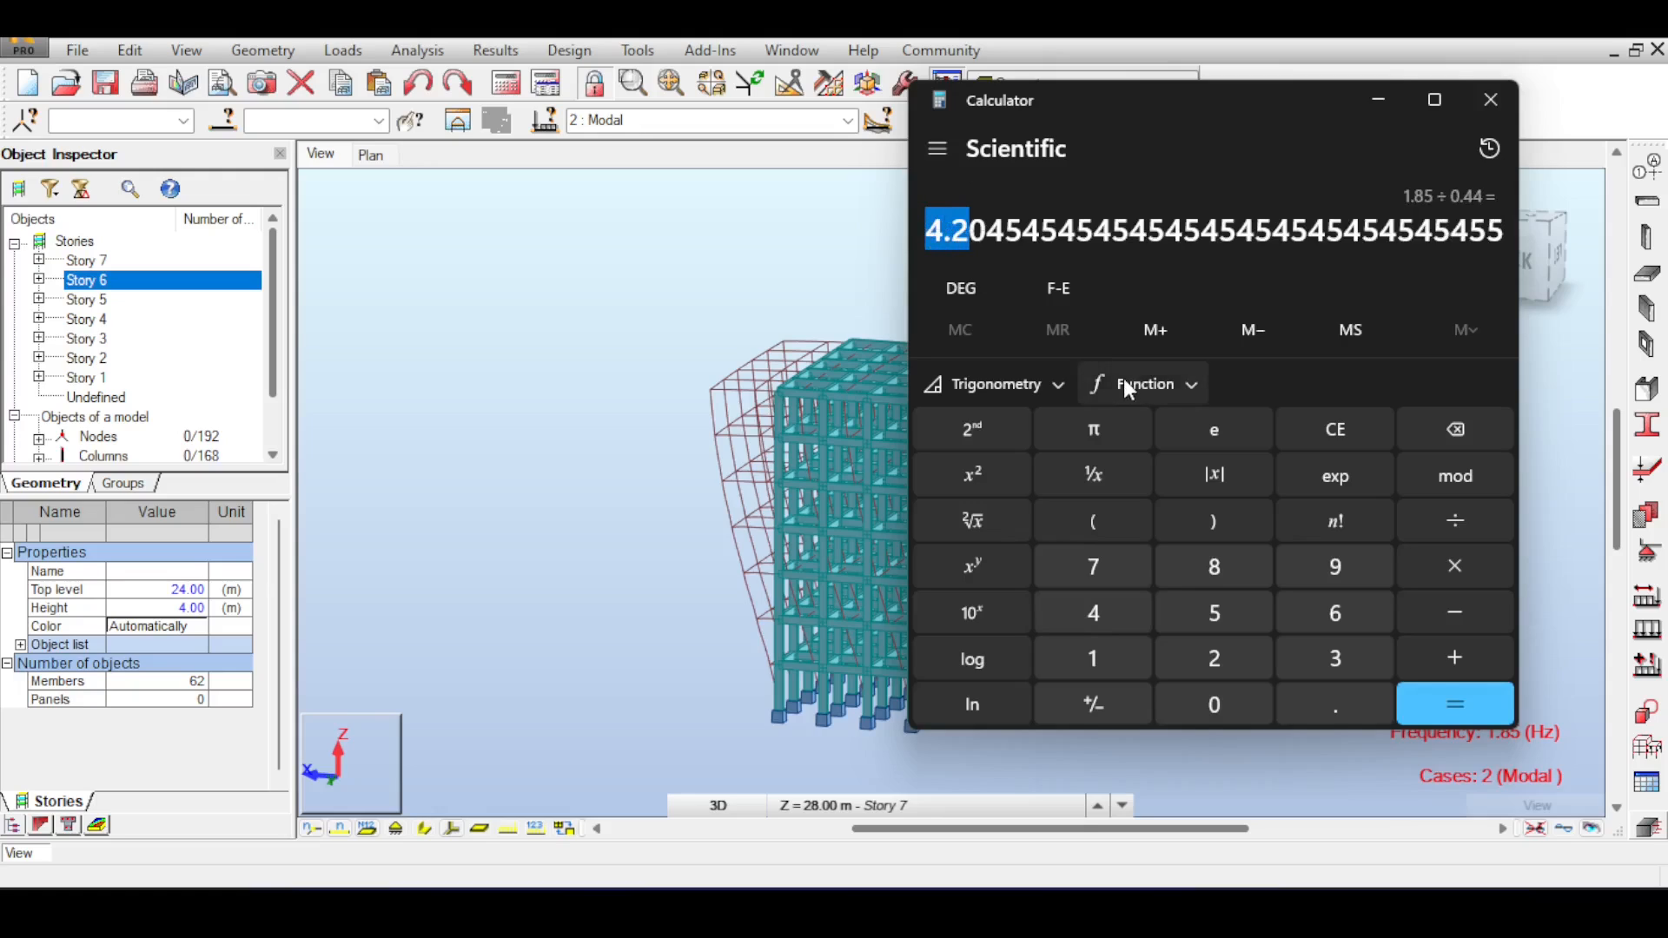
pyautogui.click(1490, 100)
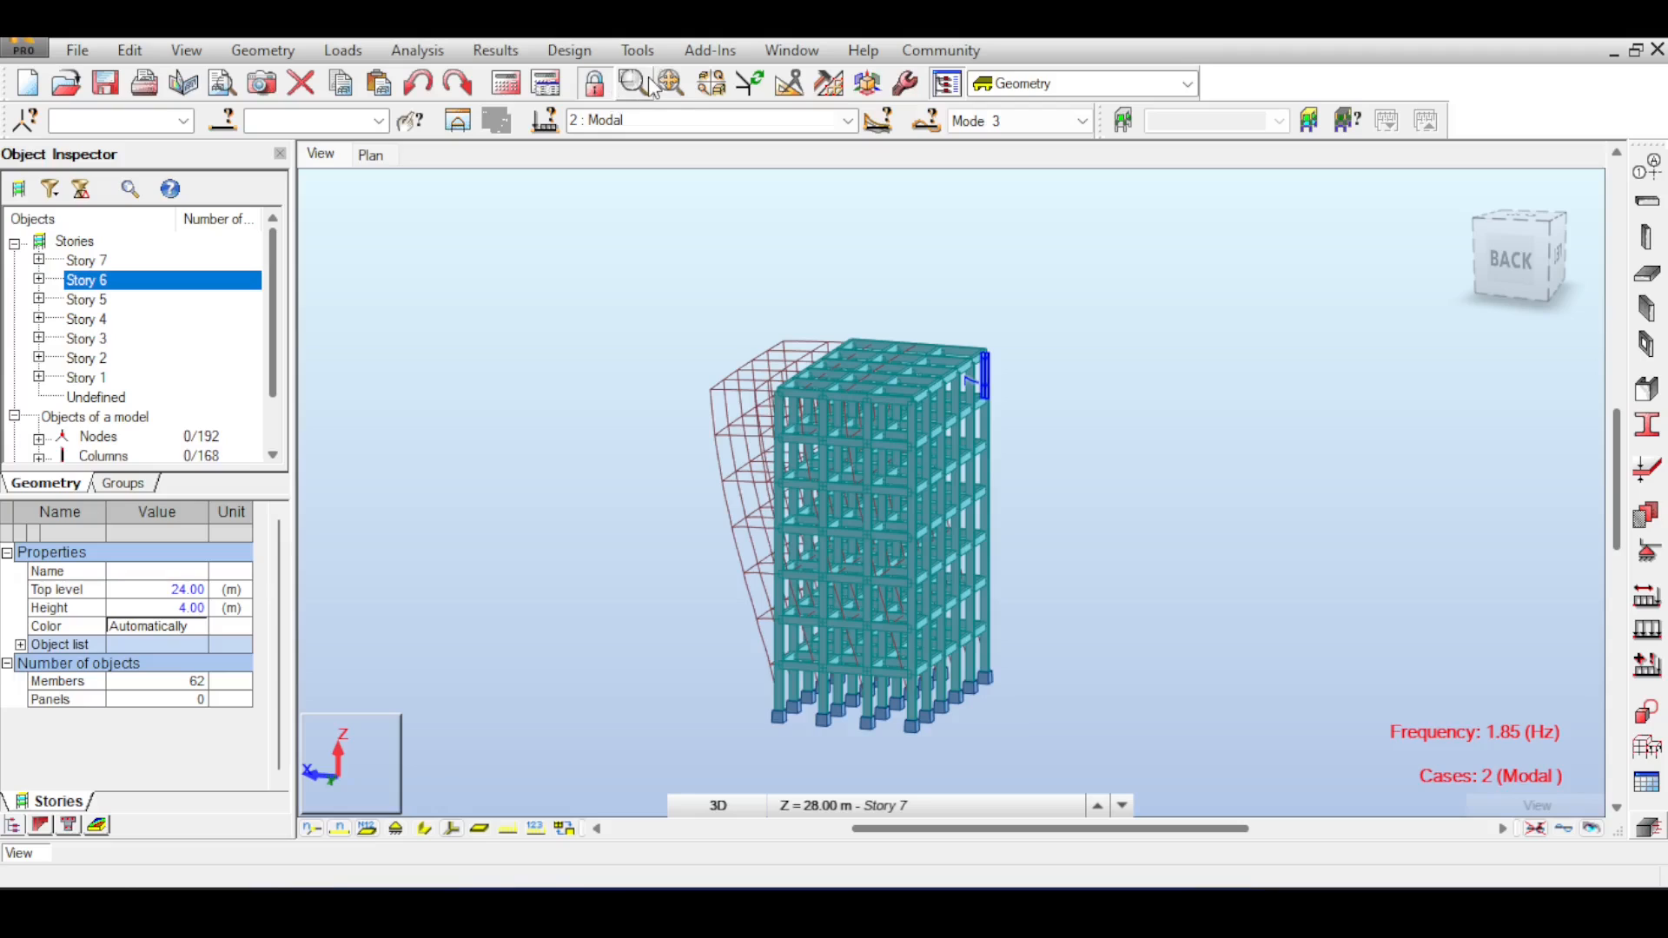
# Open the case component settings and display the Time history analysis, DL1 and Modal cases in turn.
pyautogui.click(886, 126)
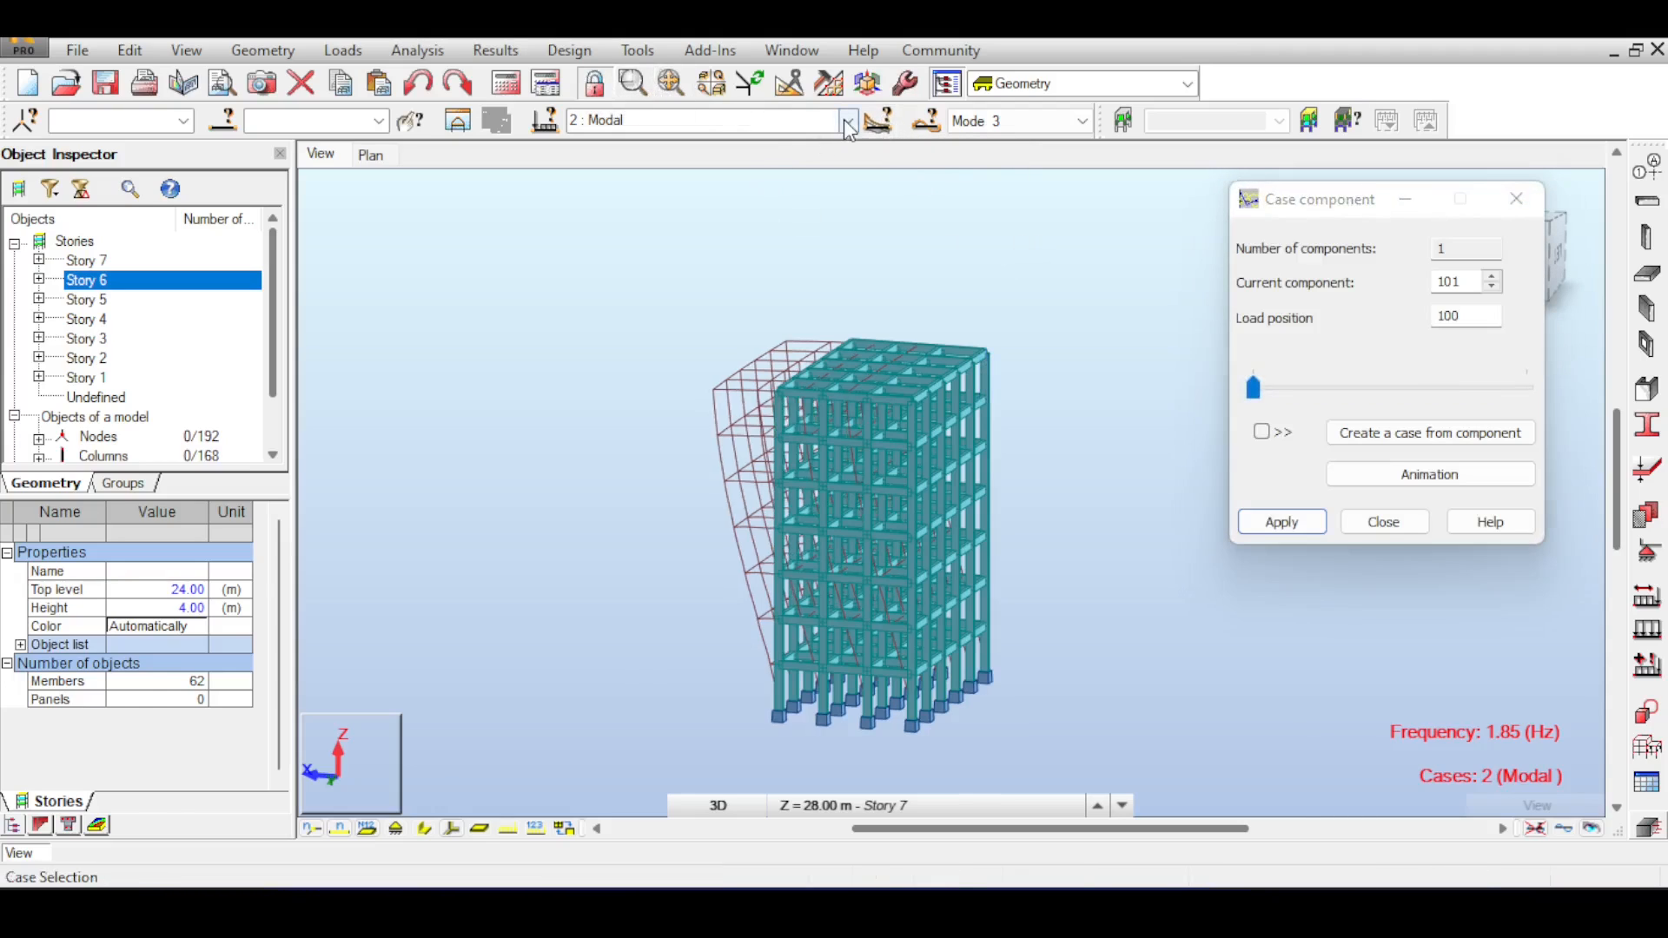
pyautogui.click(793, 126)
pyautogui.click(786, 175)
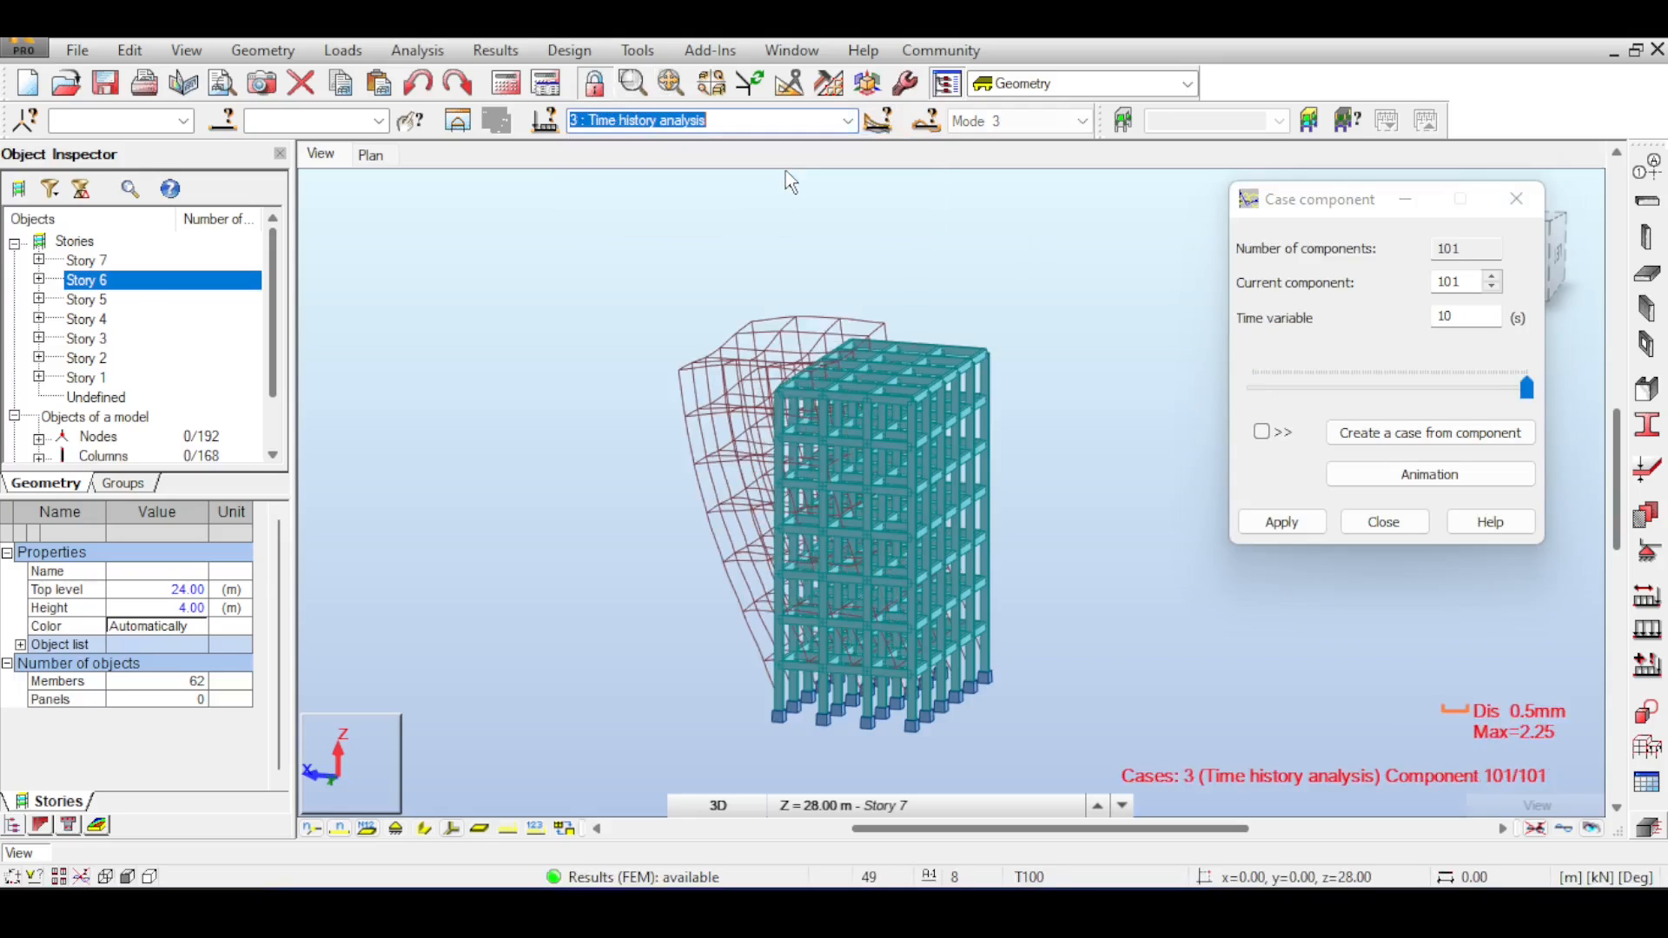
pyautogui.click(850, 122)
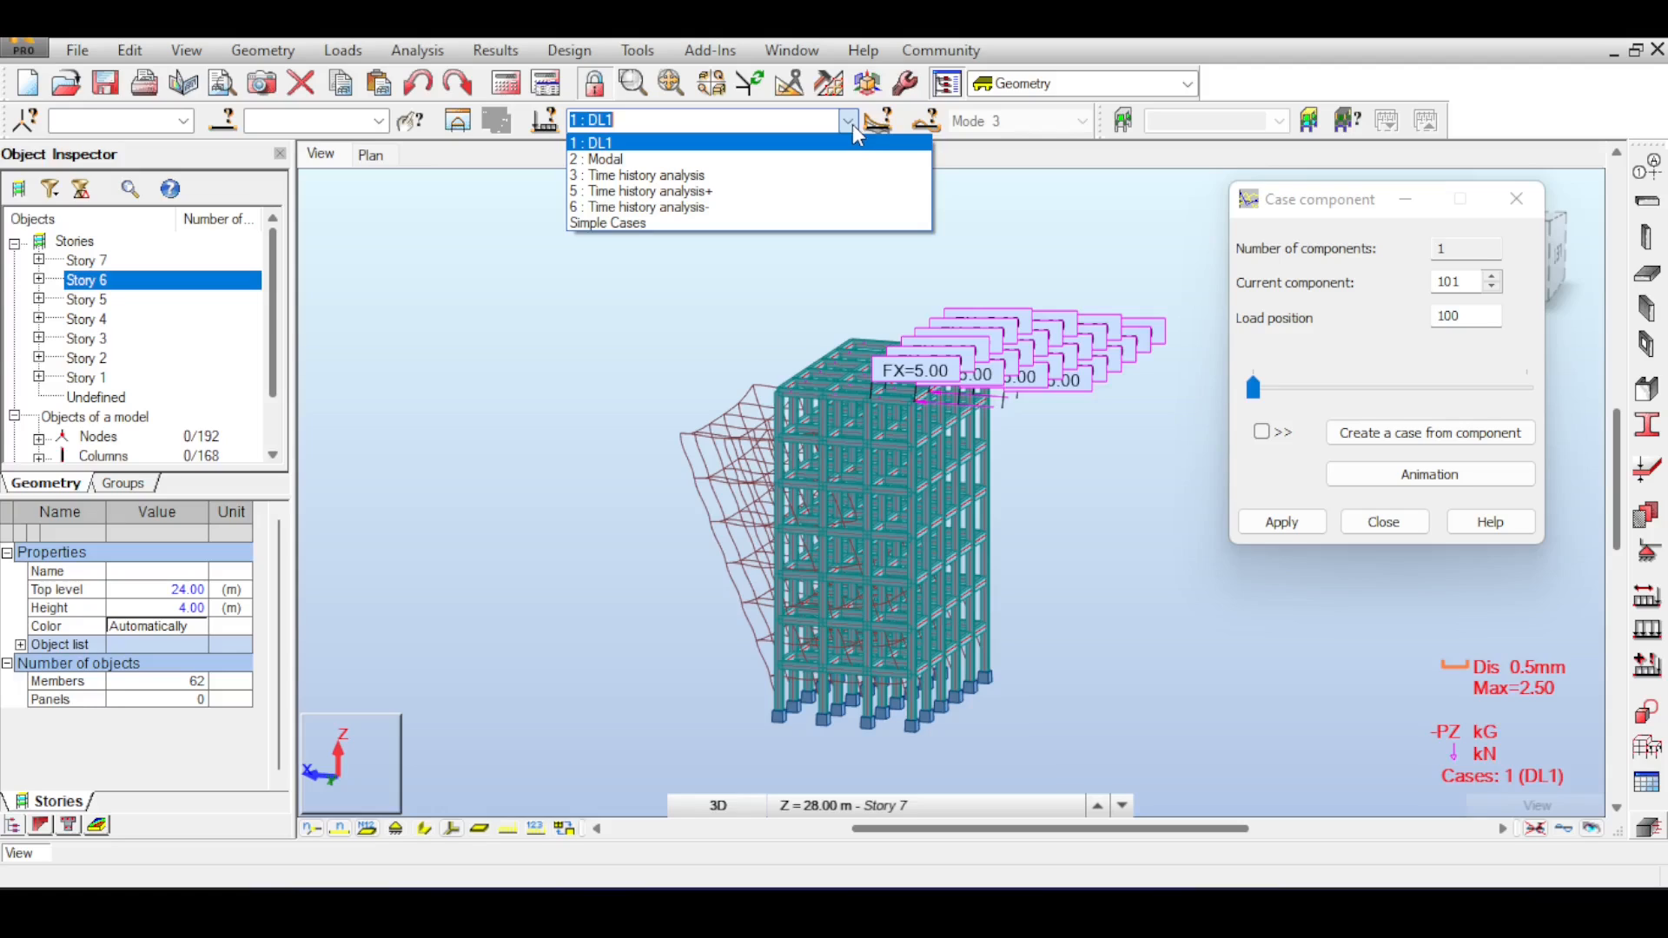
pyautogui.click(856, 130)
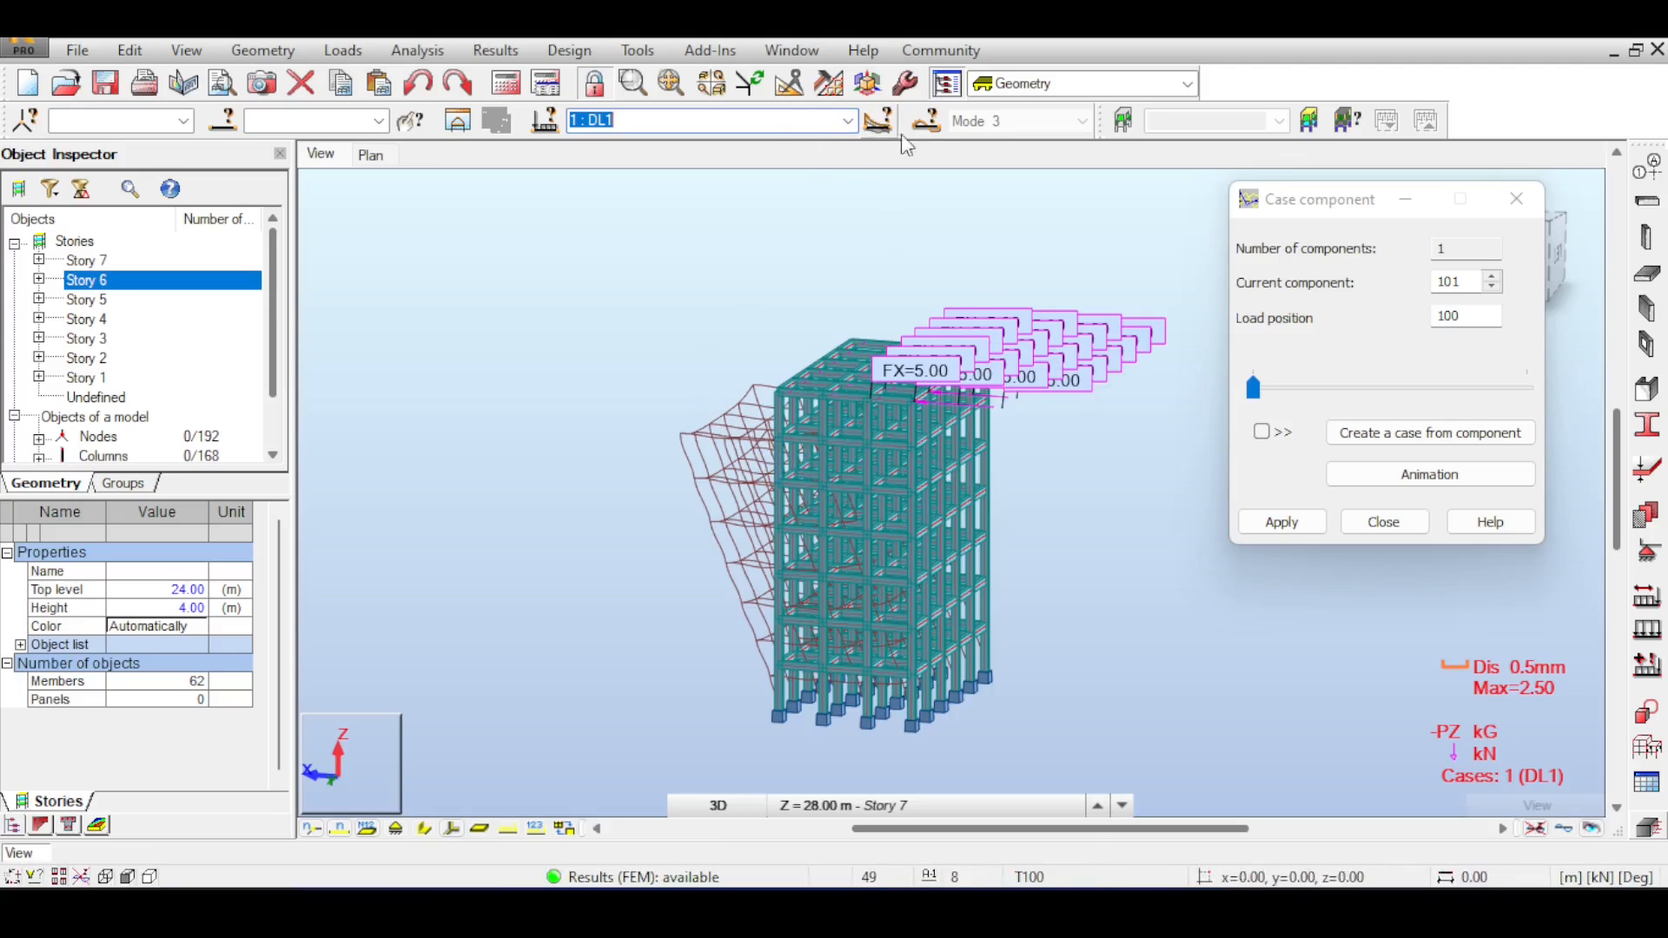
pyautogui.click(833, 119)
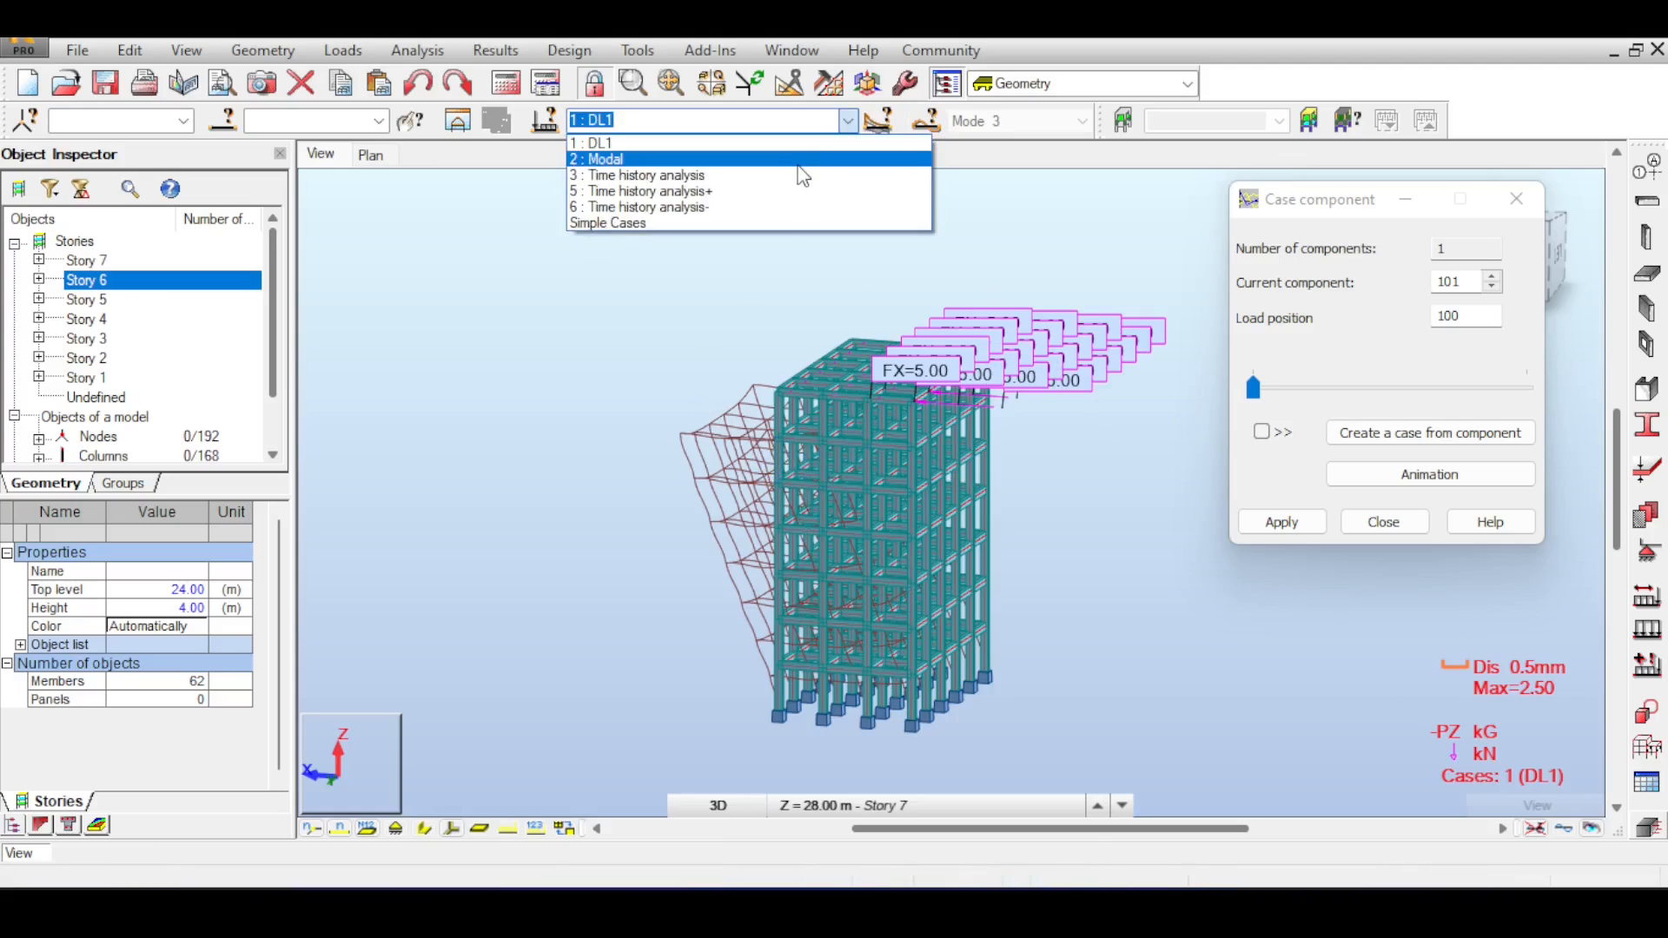
pyautogui.click(797, 162)
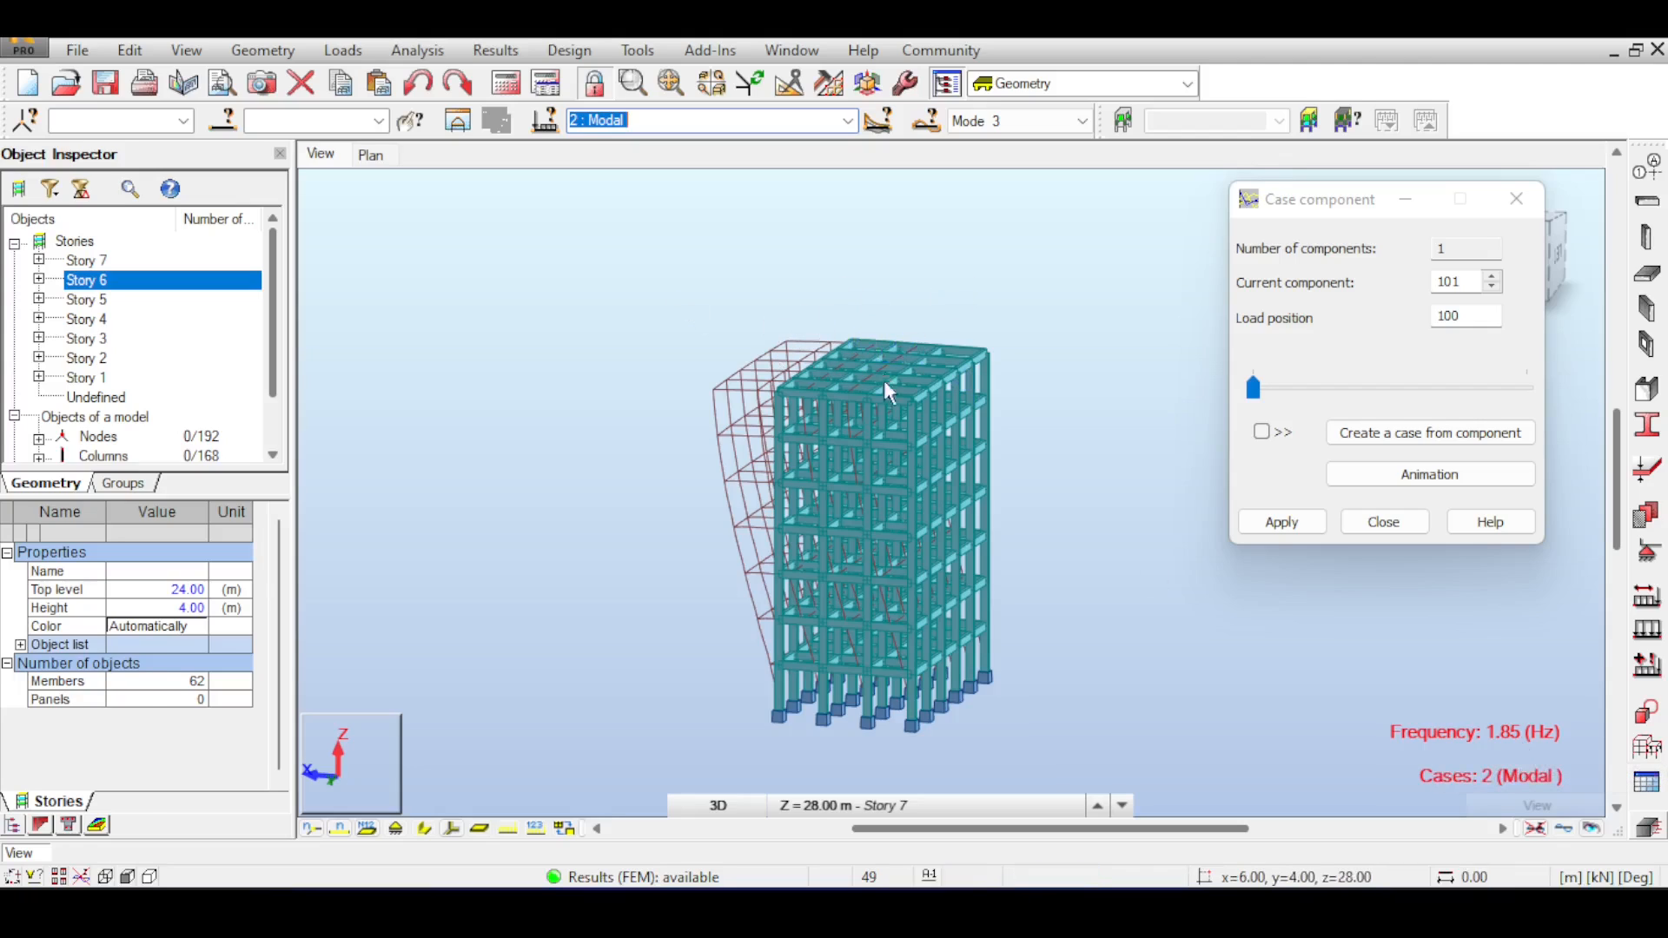
# Animate load case 3 : Time history analysis over components 1 to 101 at 10 frames per second.
pyautogui.click(848, 124)
pyautogui.click(686, 173)
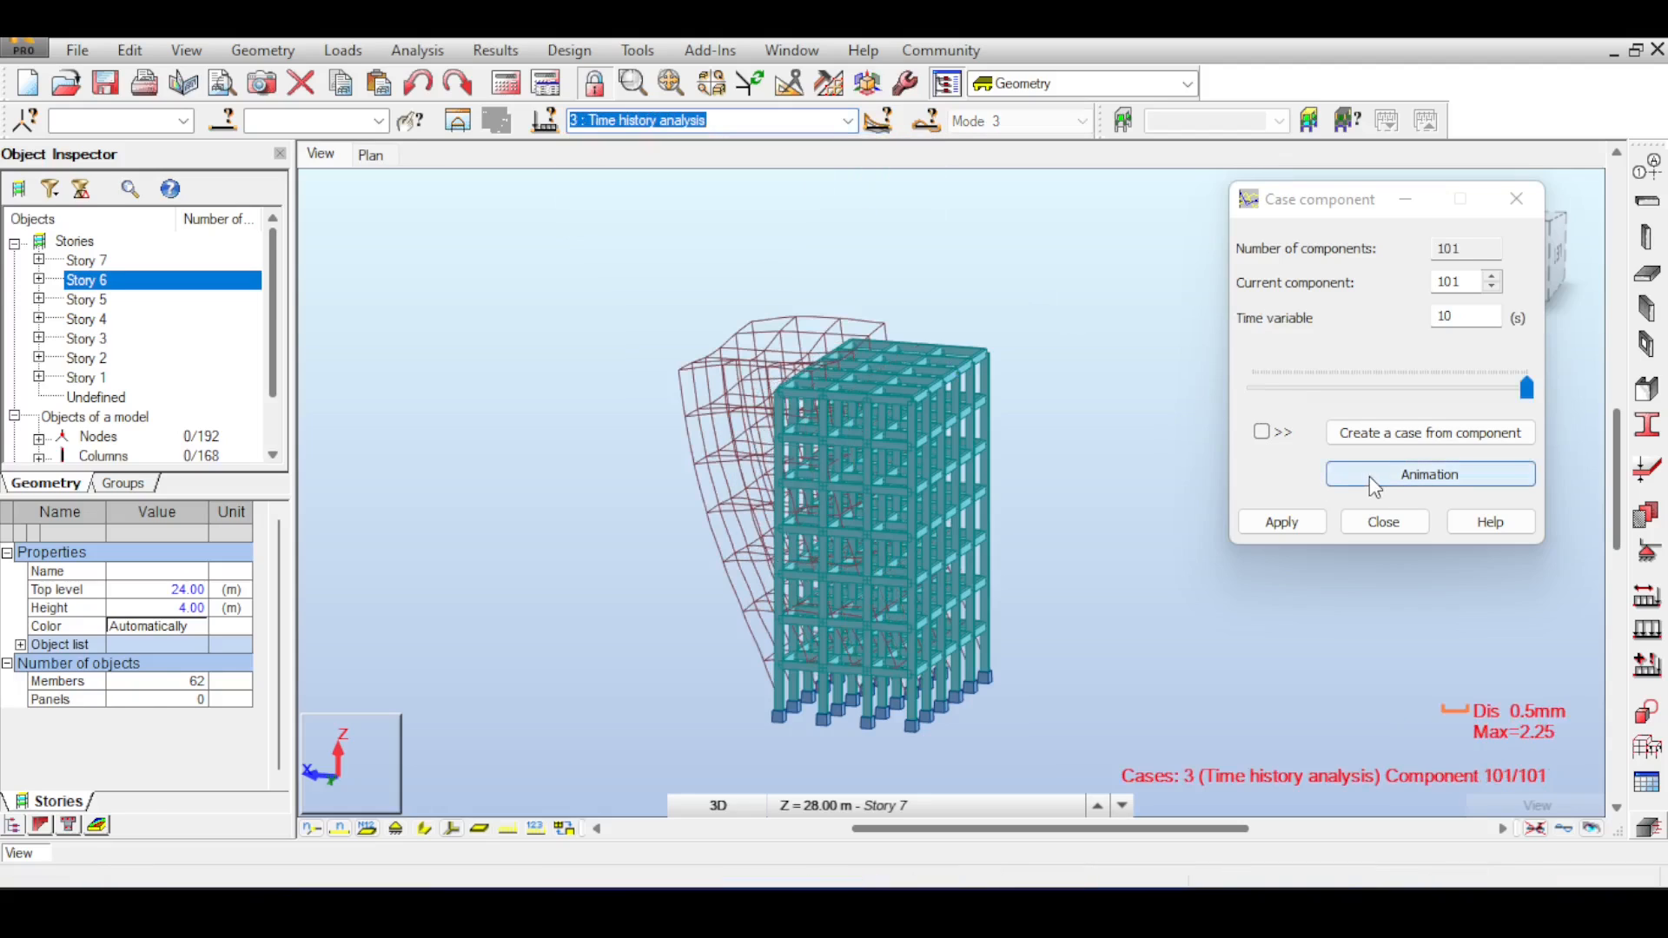
pyautogui.click(1369, 476)
pyautogui.moveTo(1284, 212); pyautogui.dragTo(1267, 260)
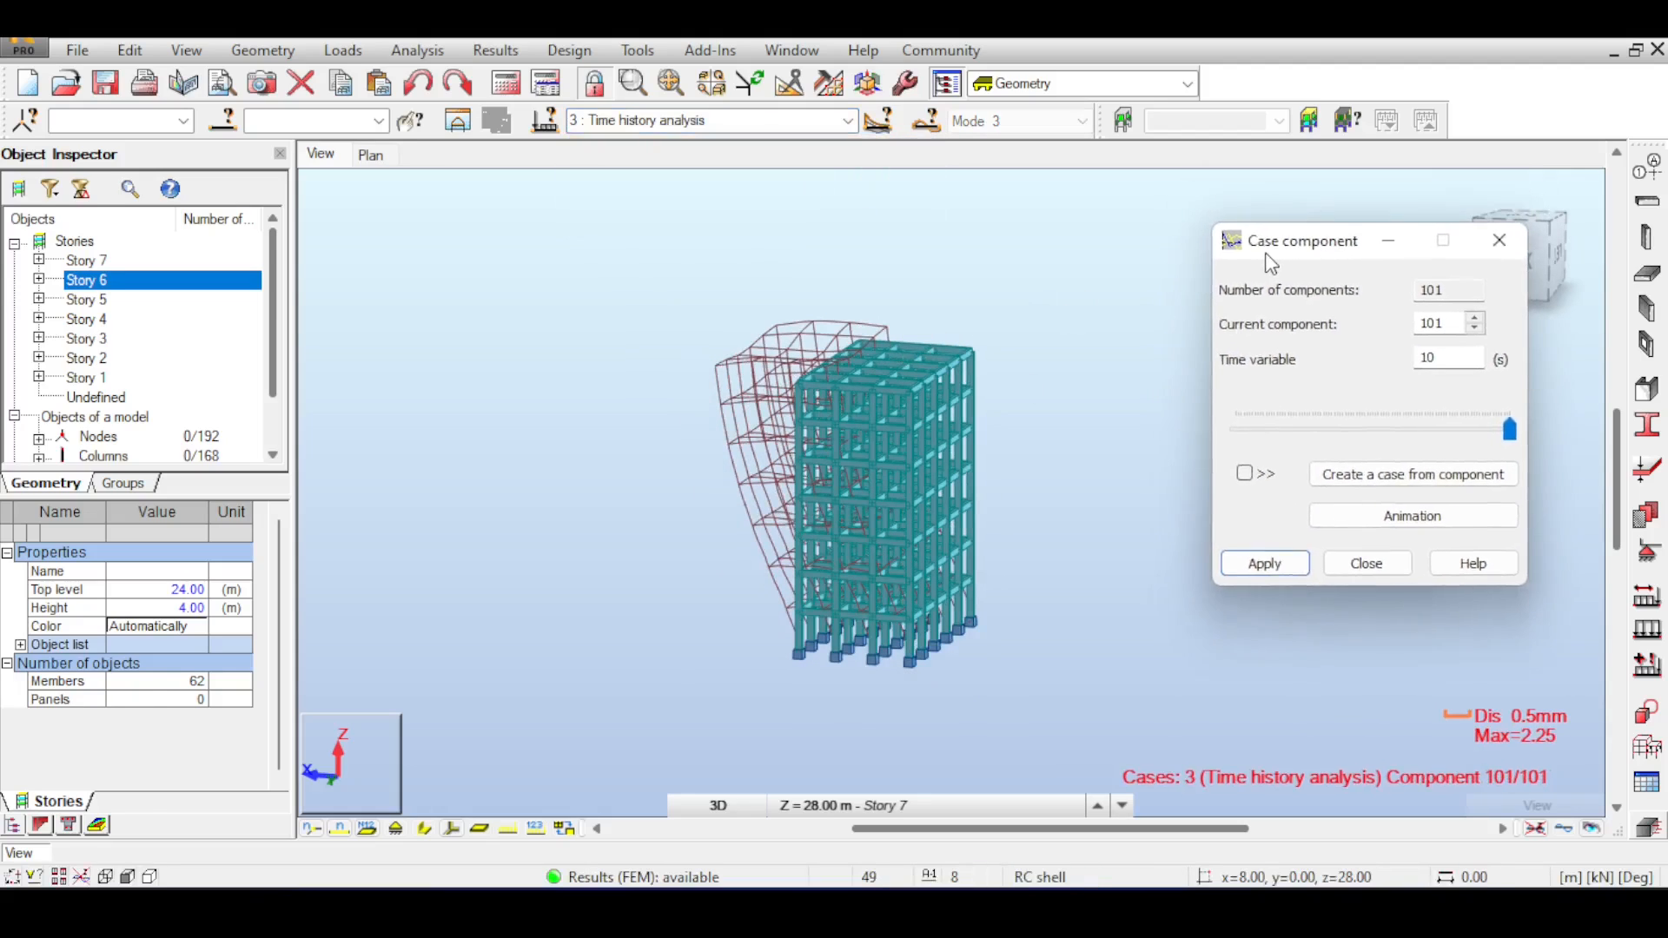
pyautogui.click(1430, 518)
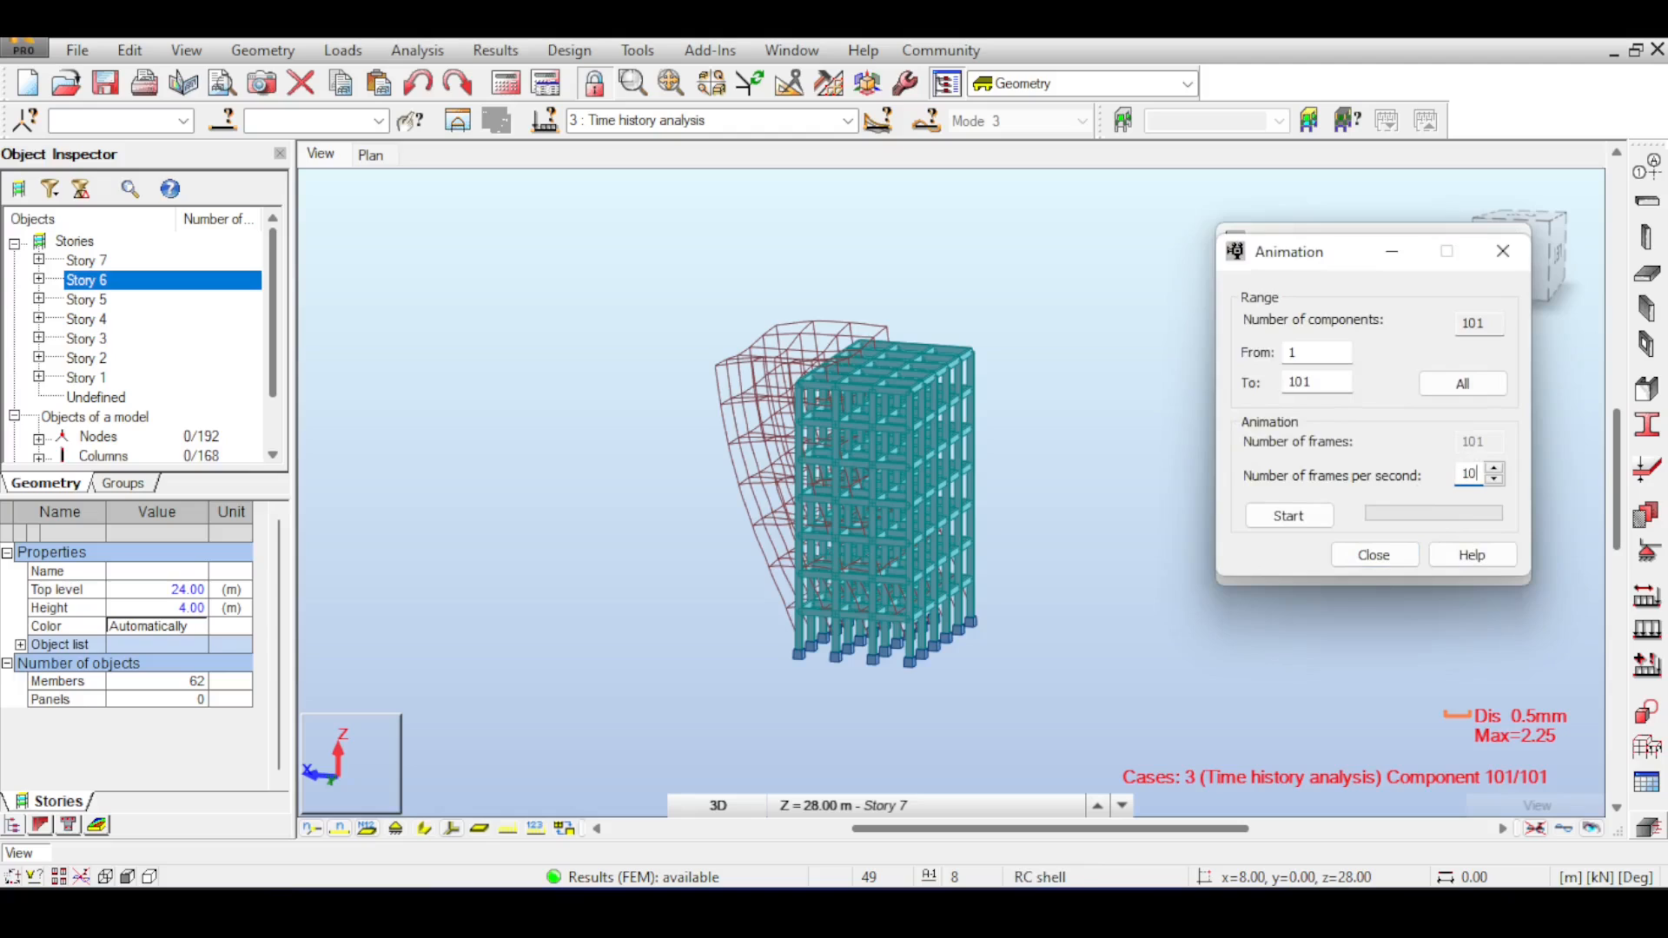
pyautogui.click(1305, 521)
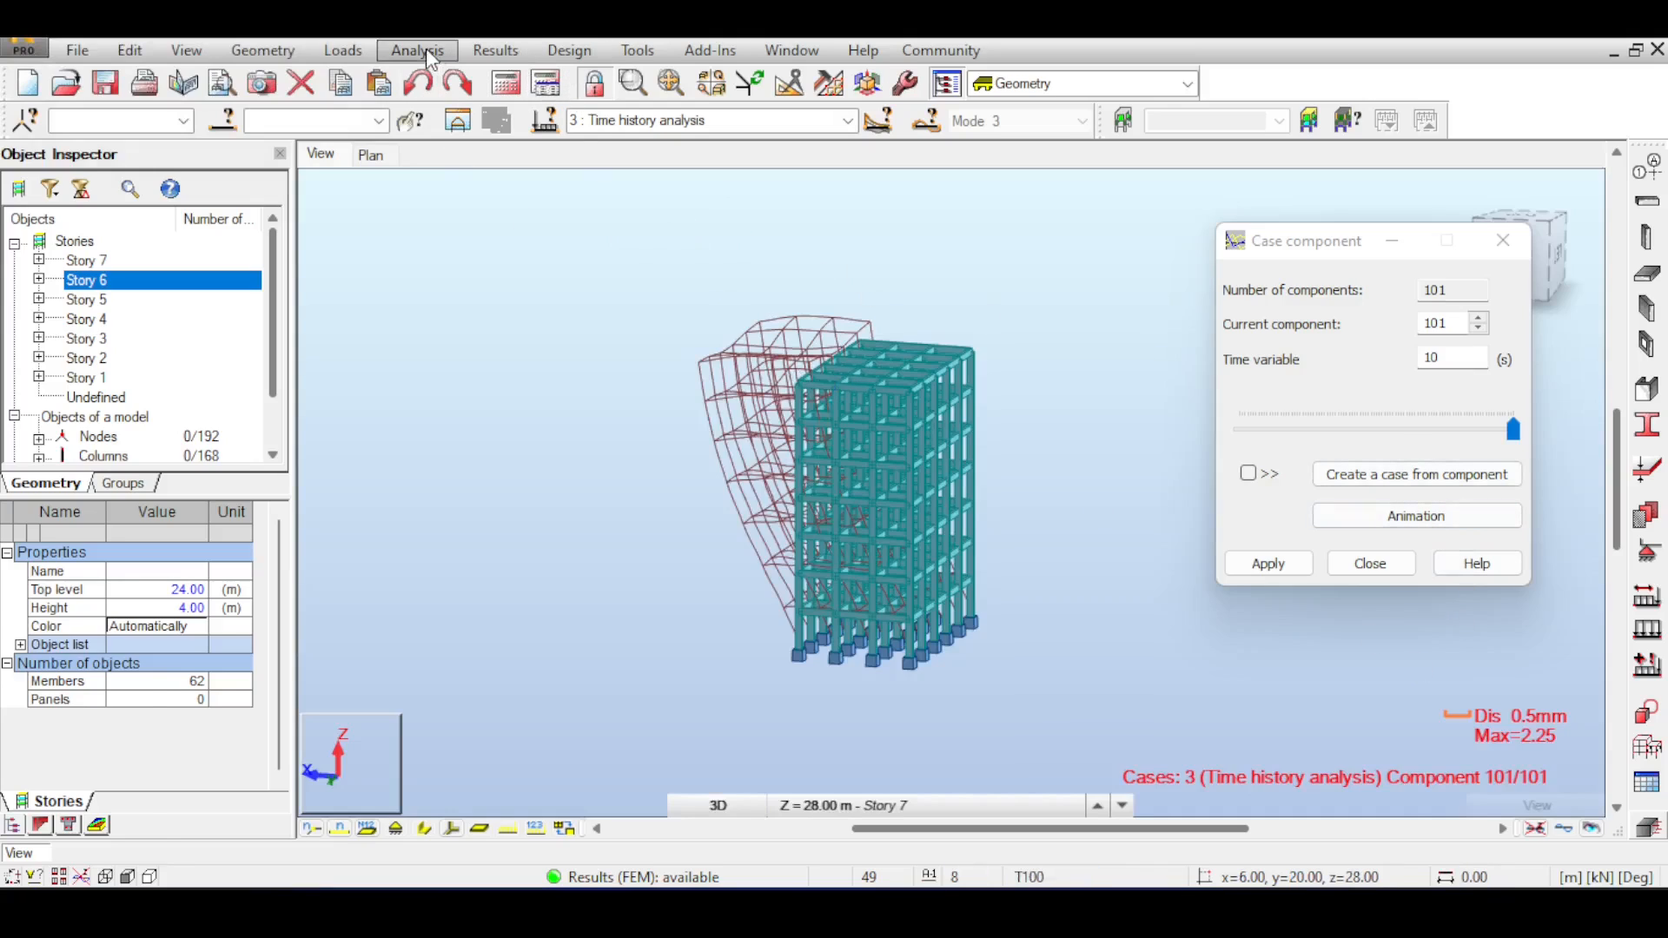
# Open the member diagrams and normalize the deformation diagram of the time history case.
pyautogui.click(495, 50)
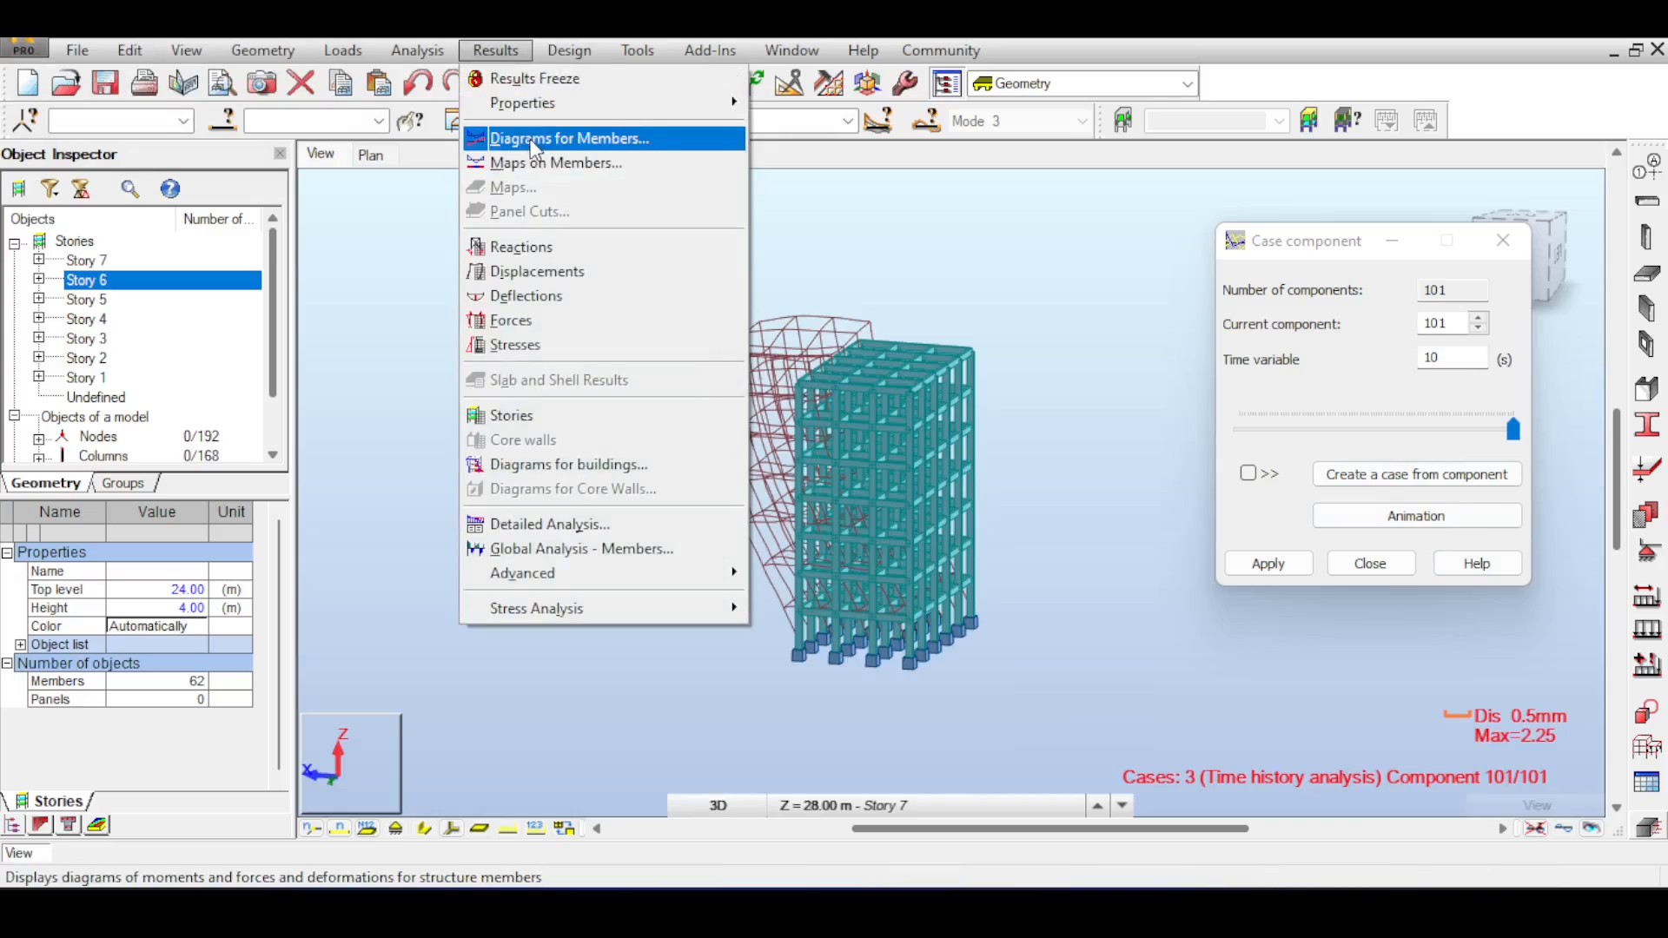
pyautogui.press('Escape')
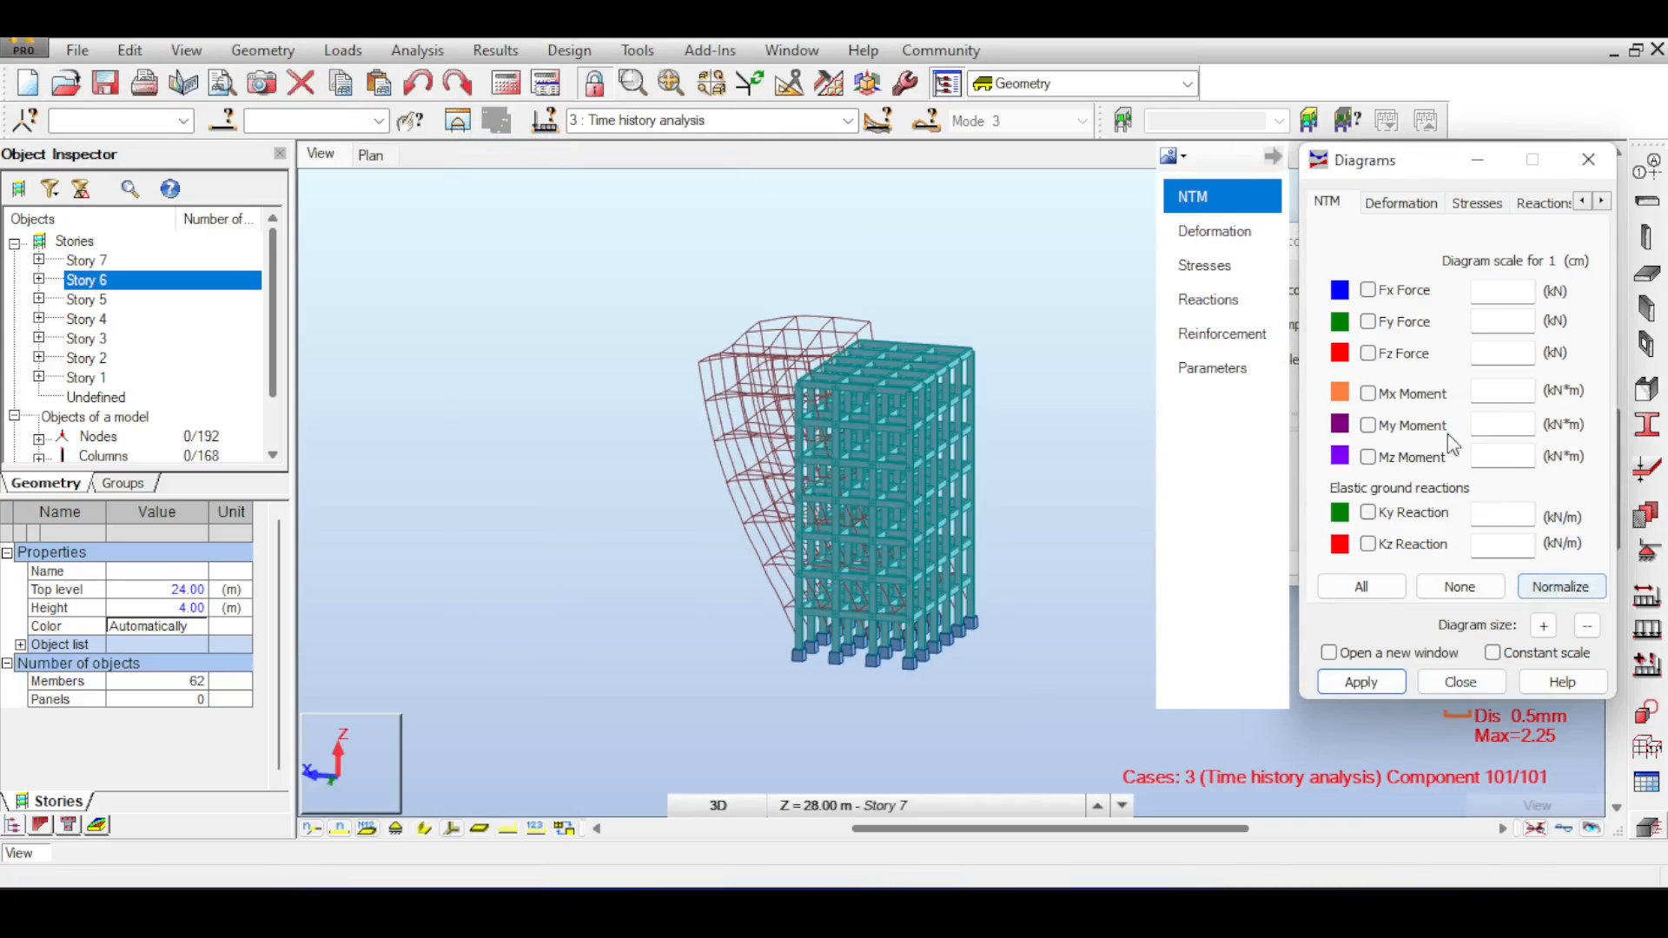
pyautogui.moveTo(1400, 174); pyautogui.dragTo(840, 157)
pyautogui.click(658, 225)
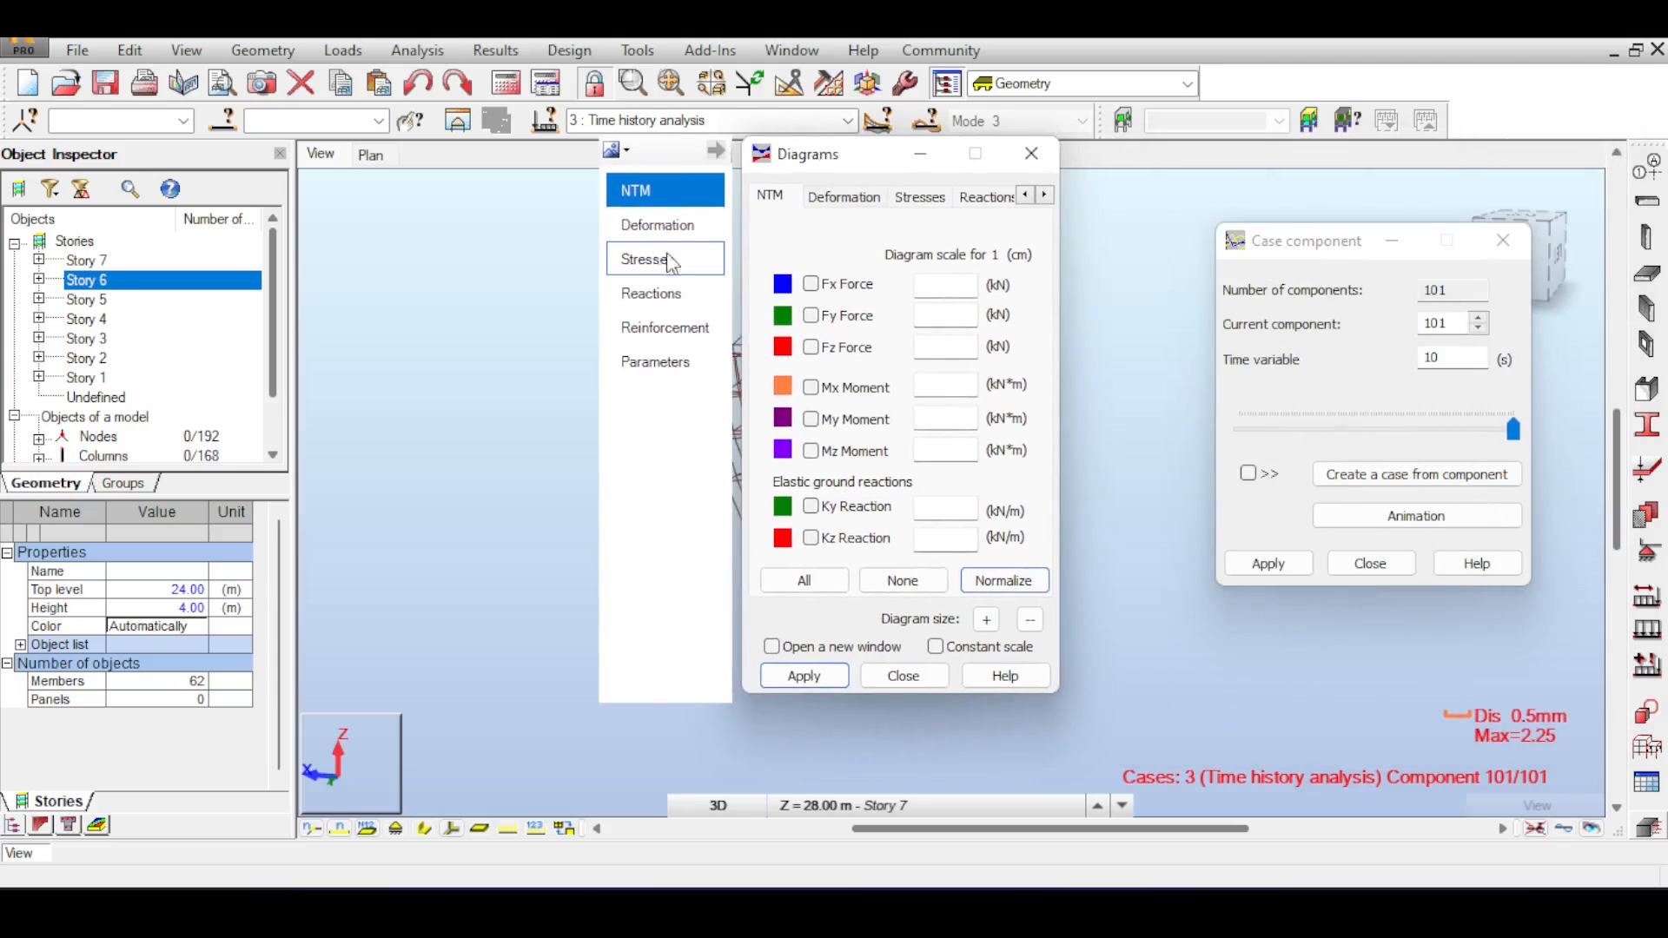
pyautogui.click(1004, 580)
pyautogui.moveTo(871, 163)
pyautogui.mouseDown()
pyautogui.moveTo(368, 226)
pyautogui.moveTo(452, 229)
pyautogui.mouseUp()
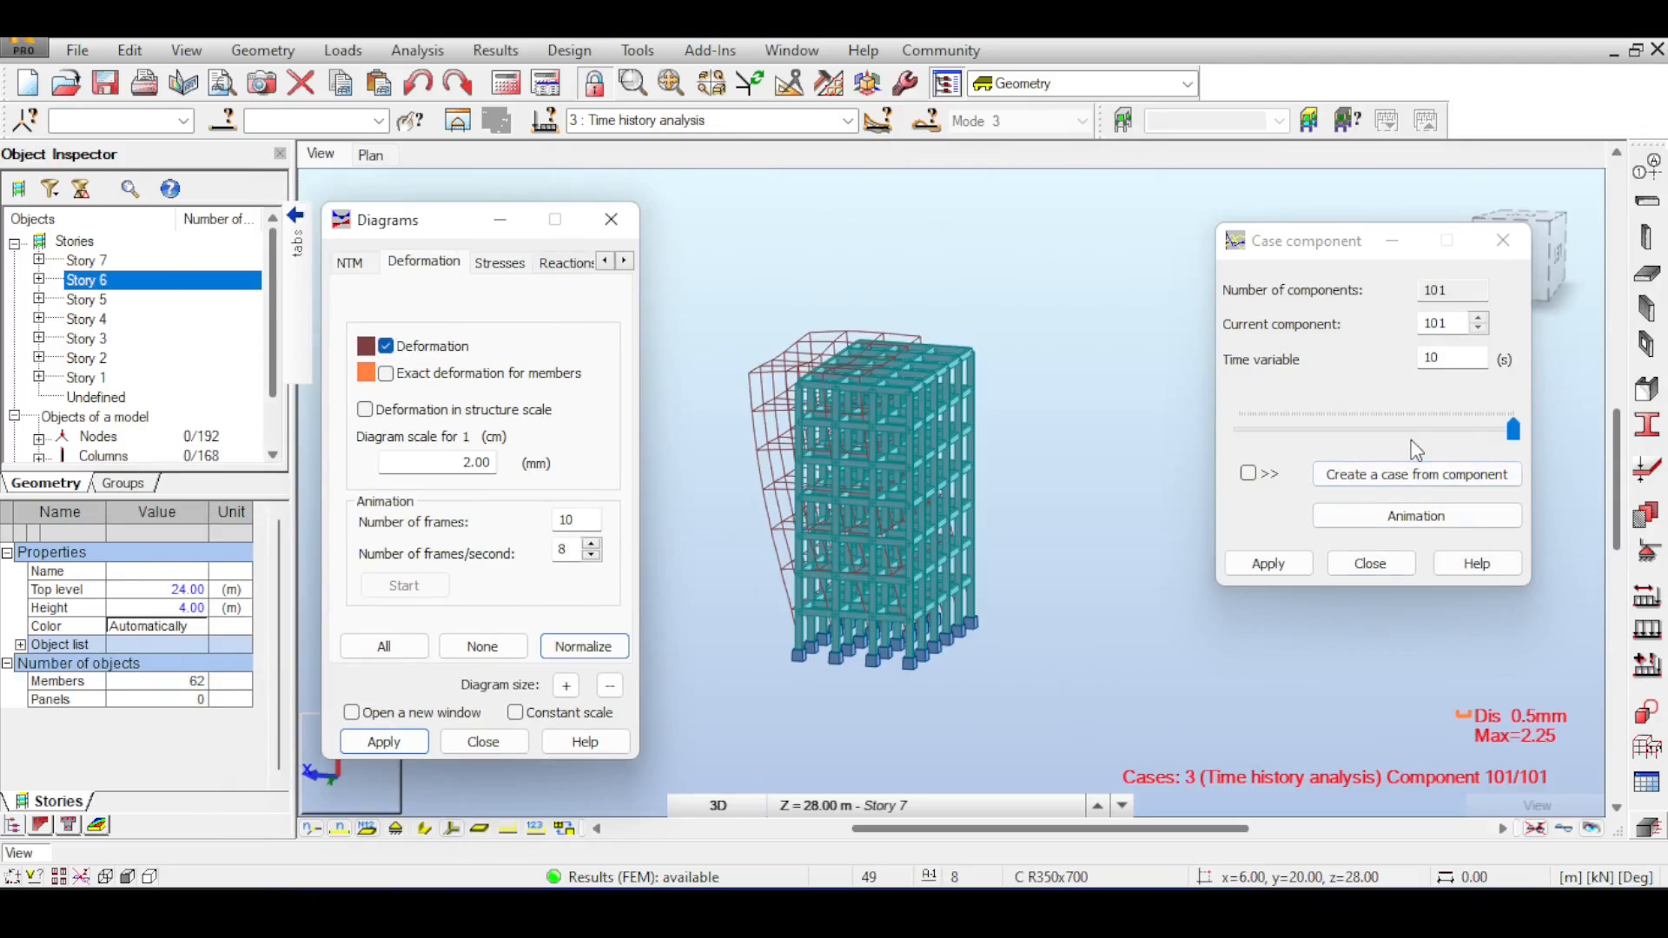
# Replay the time history animation for components 1 to 101 at 10 frames per second and close the case component settings.
pyautogui.click(1382, 434)
pyautogui.click(1379, 434)
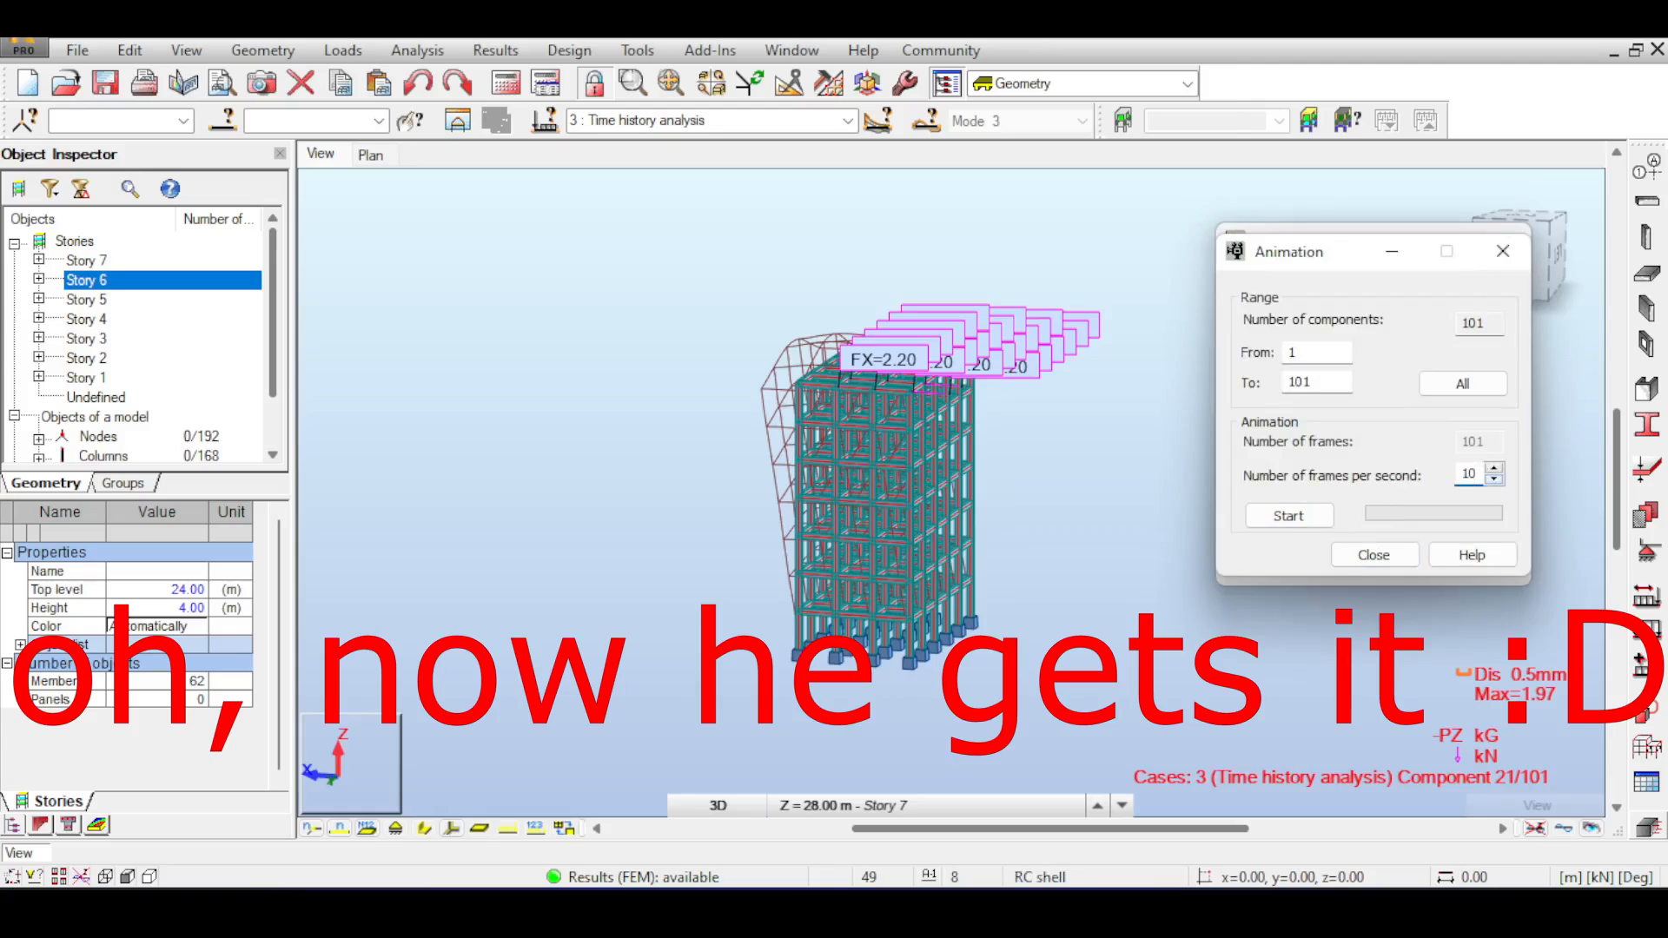
pyautogui.click(1289, 515)
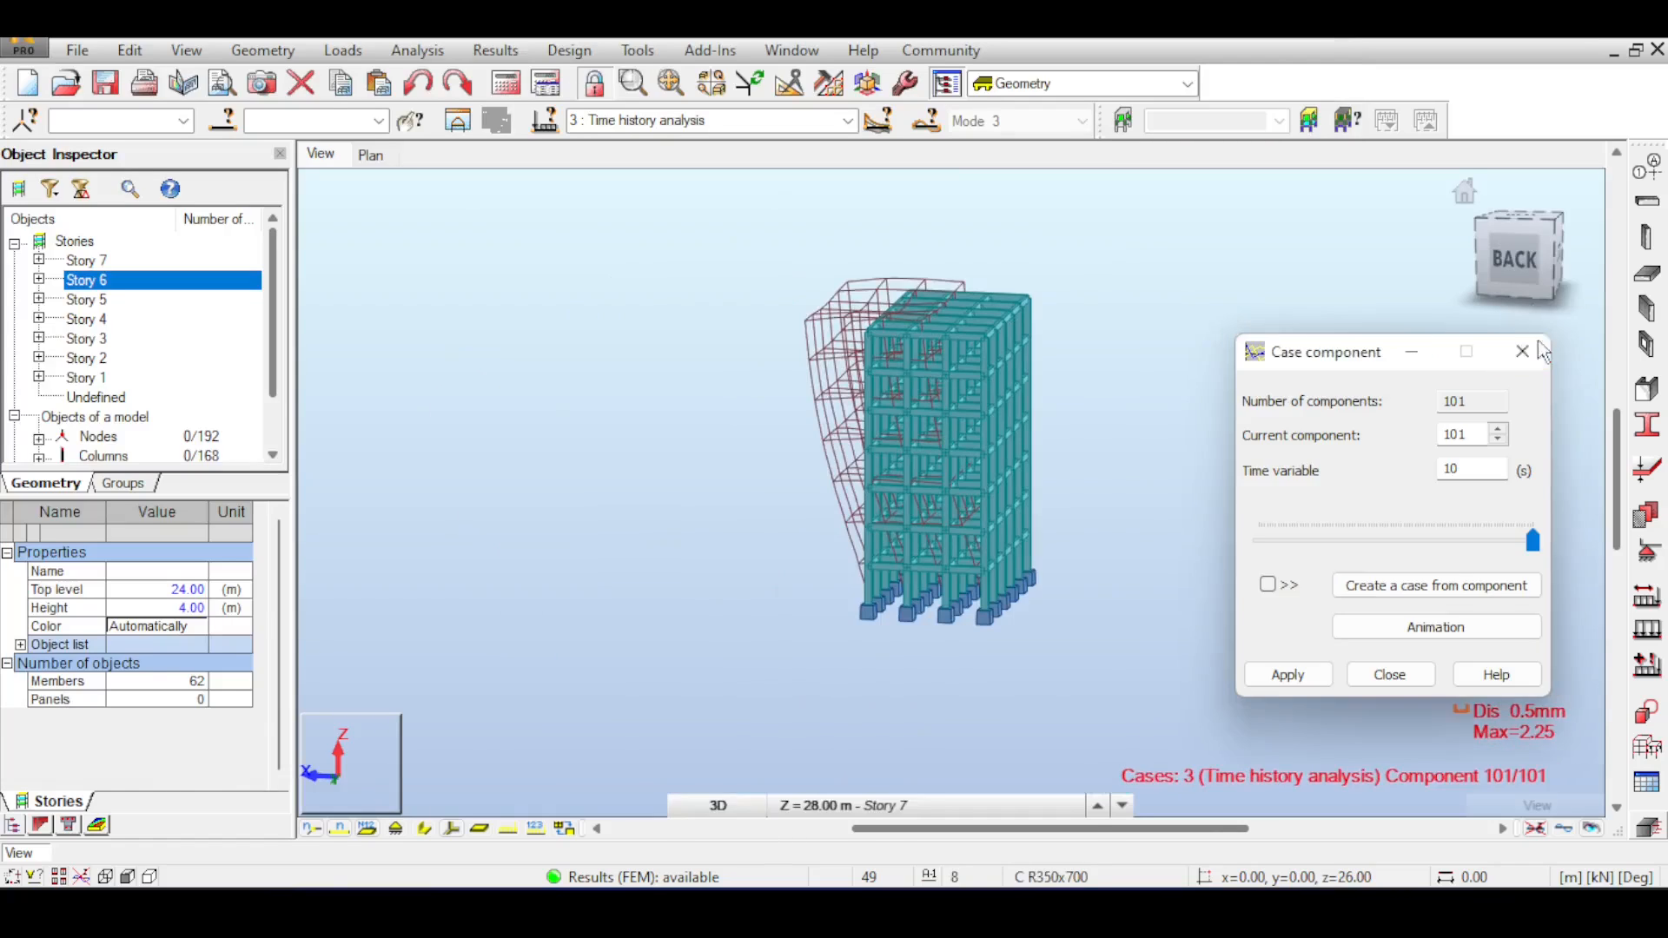
pyautogui.click(1371, 563)
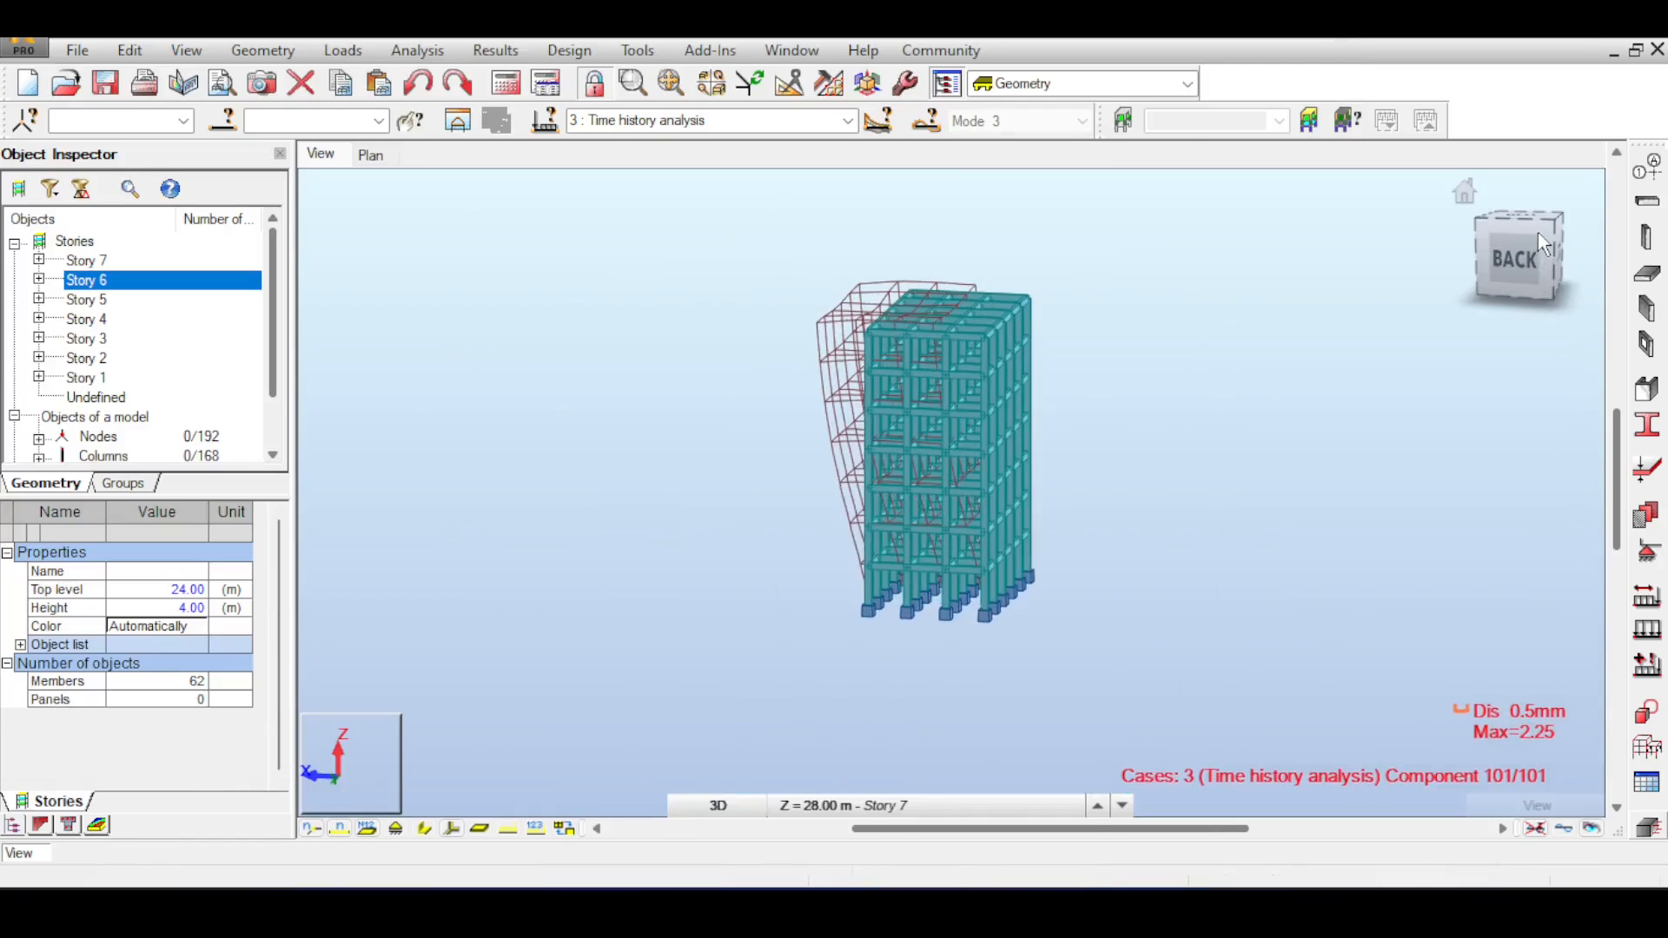
# Display the DL1 loads and deformation, viewing the building straight from the back and from above its back-left corner.
pyautogui.moveTo(1534, 236)
pyautogui.mouseDown()
pyautogui.moveTo(1511, 250)
pyautogui.moveTo(1529, 245)
pyautogui.moveTo(1526, 260)
pyautogui.mouseUp()
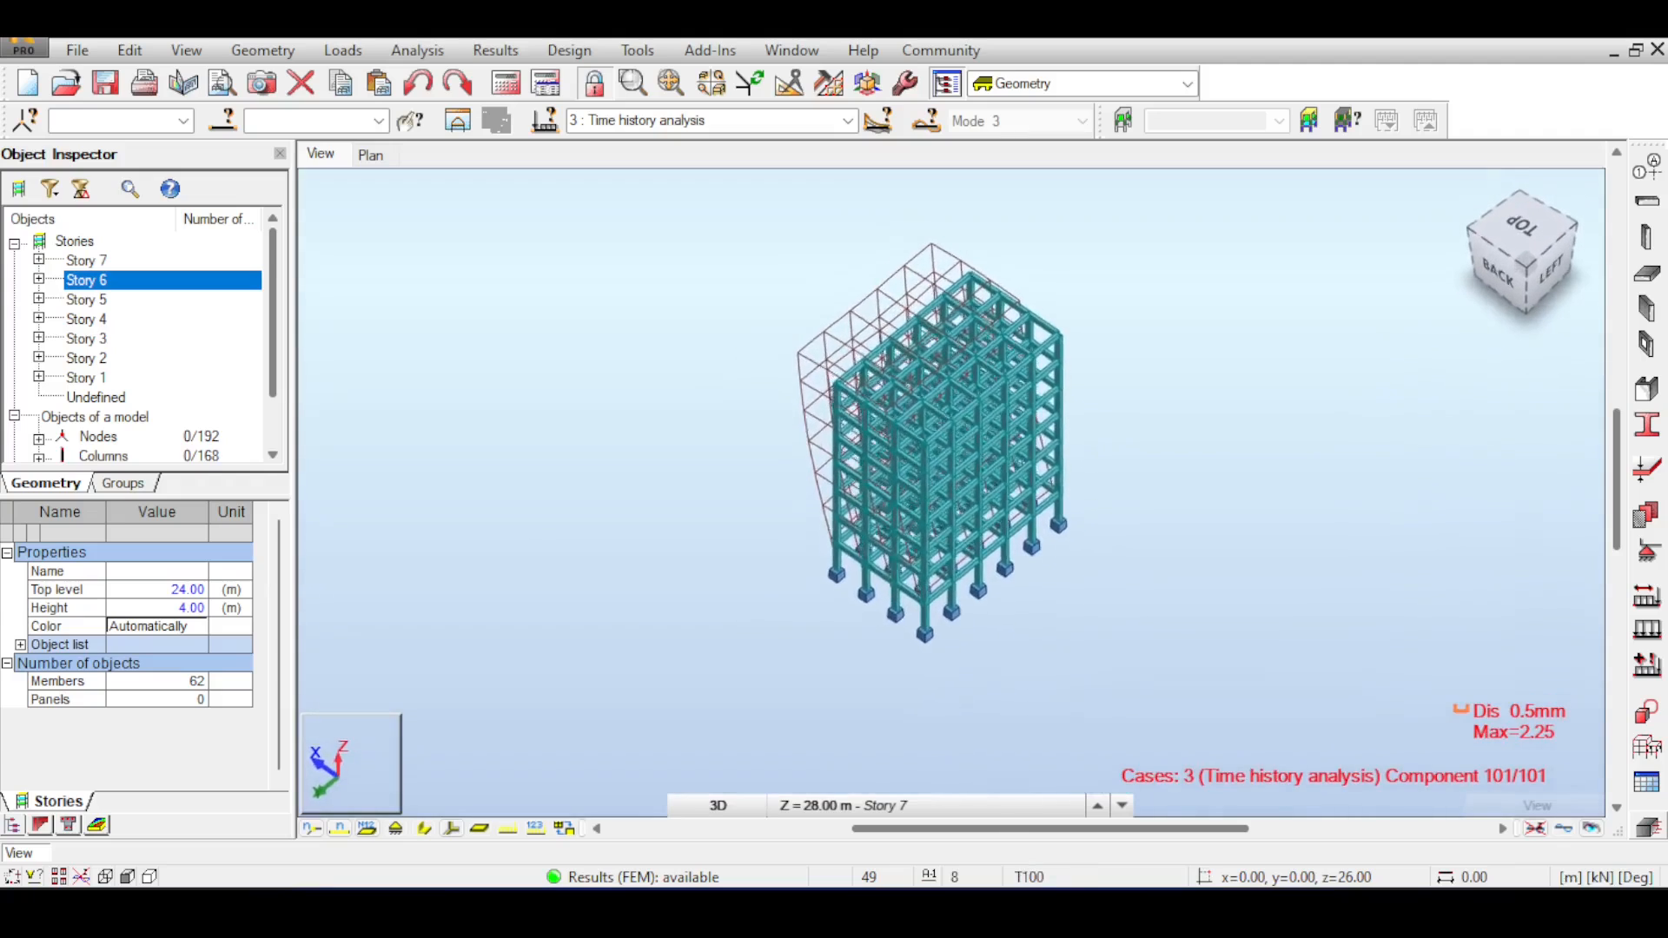
pyautogui.click(849, 124)
pyautogui.click(792, 143)
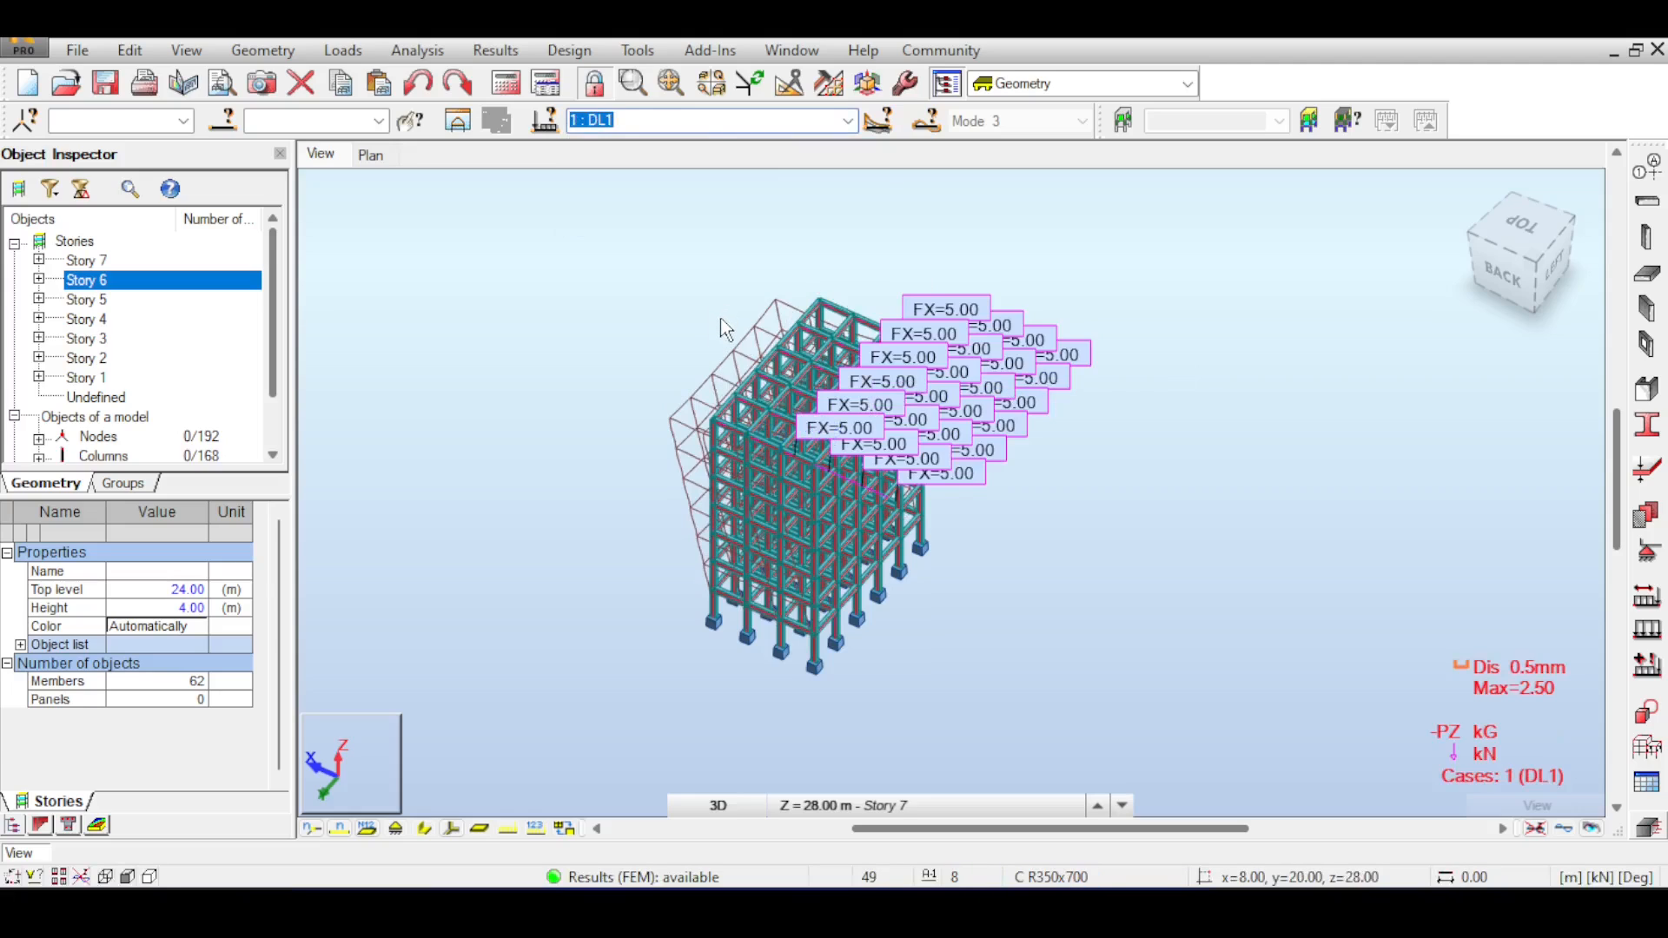
pyautogui.click(1511, 267)
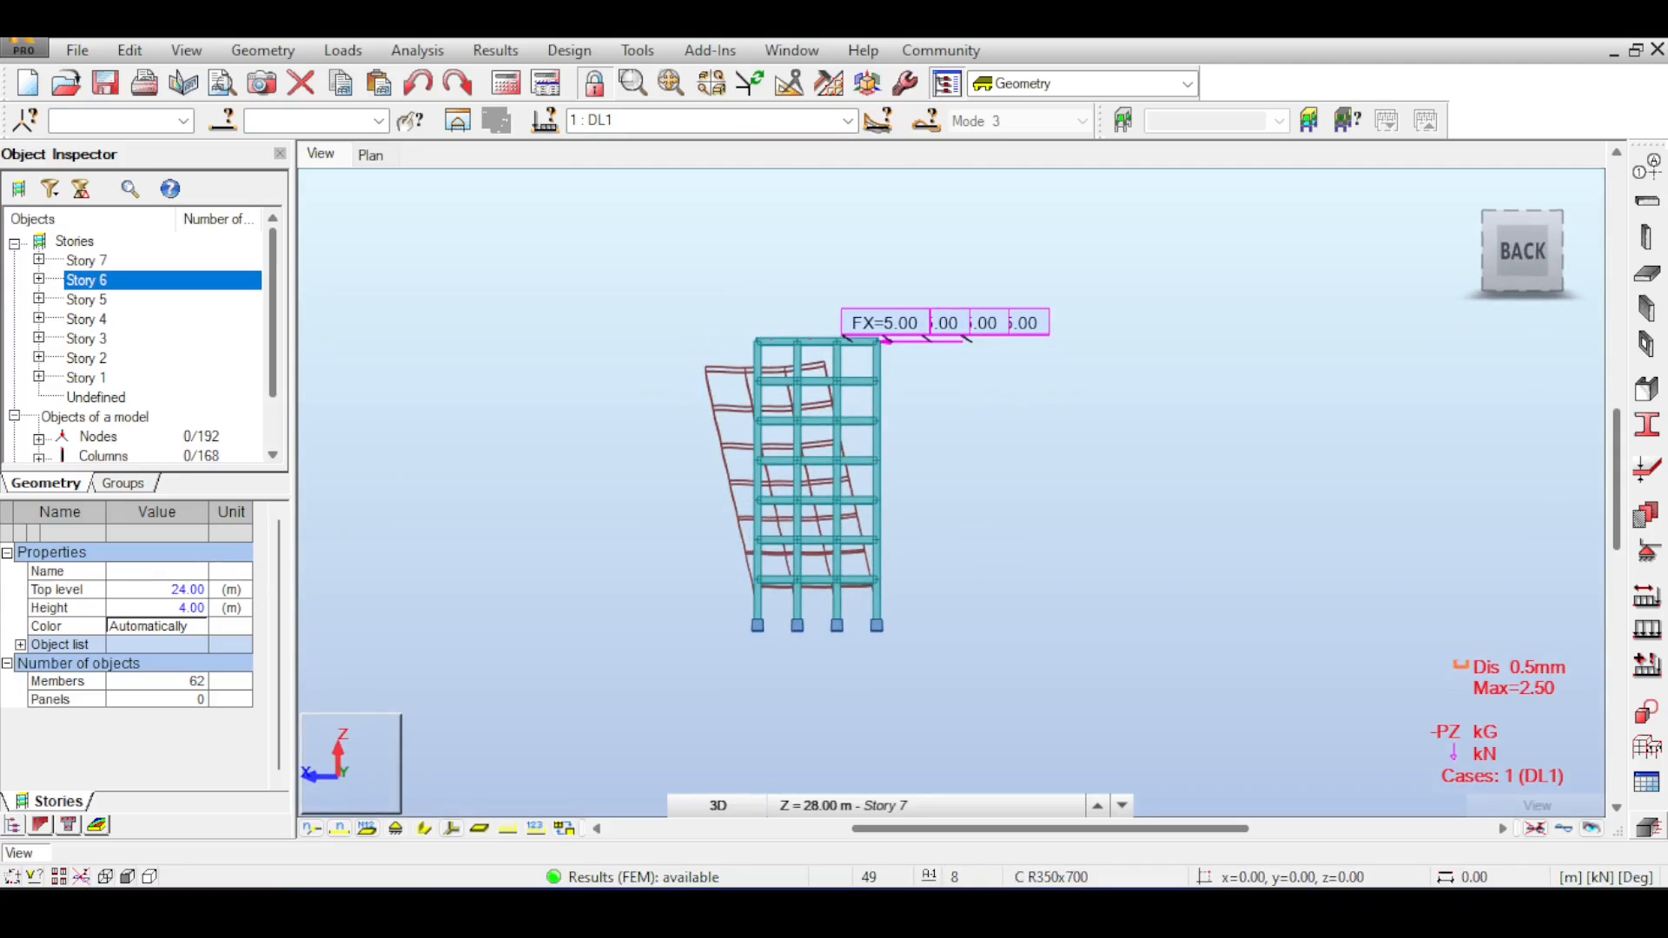
pyautogui.keyDown('shift'); pyautogui.moveTo(877, 205); pyautogui.dragTo(806, 265, button='middle'); pyautogui.keyUp('shift')
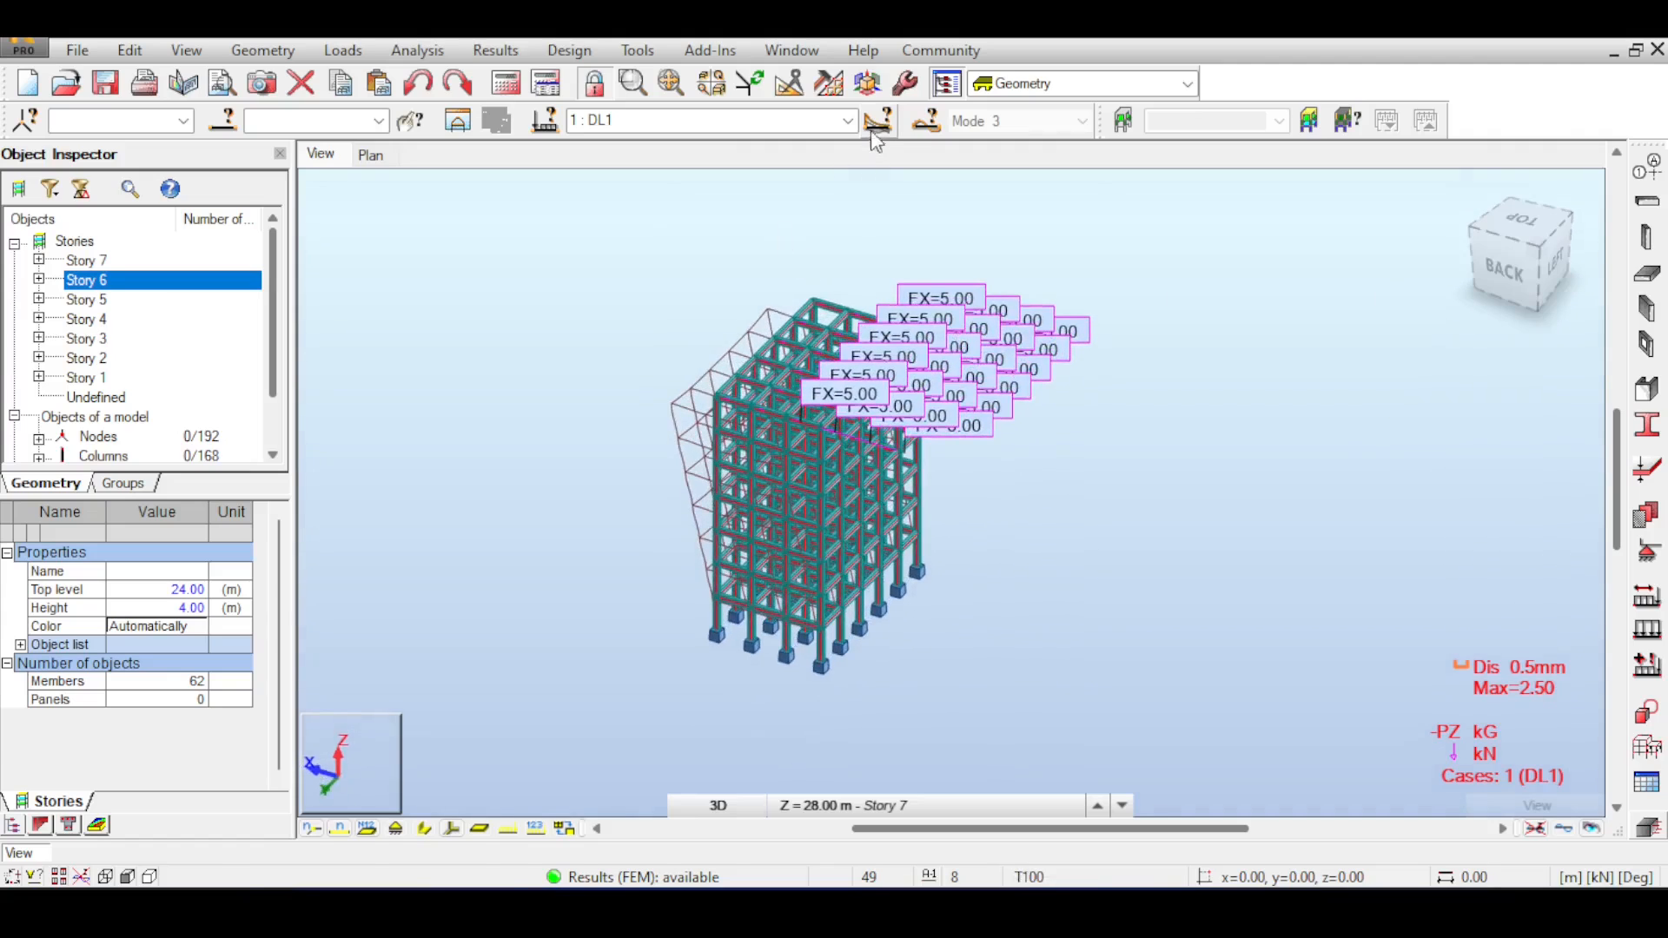
# Display load case 3 : Time history analysis at component 69, with a time variable of 6.8 s.
pyautogui.scroll(-2, 852, 122)
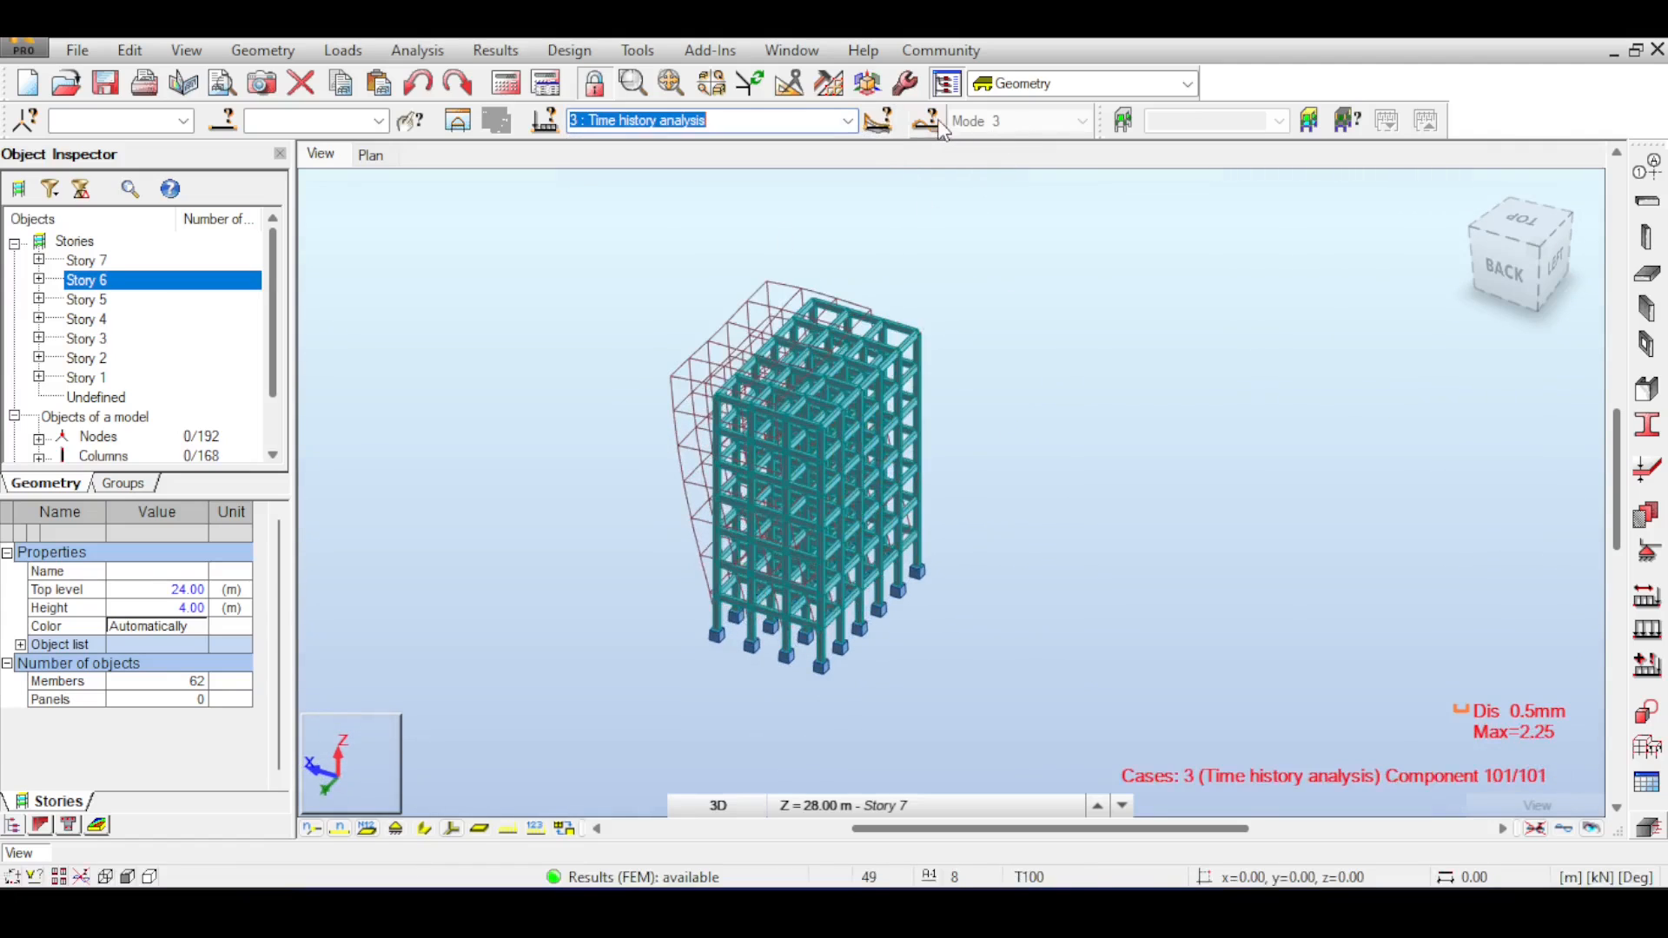
pyautogui.click(880, 122)
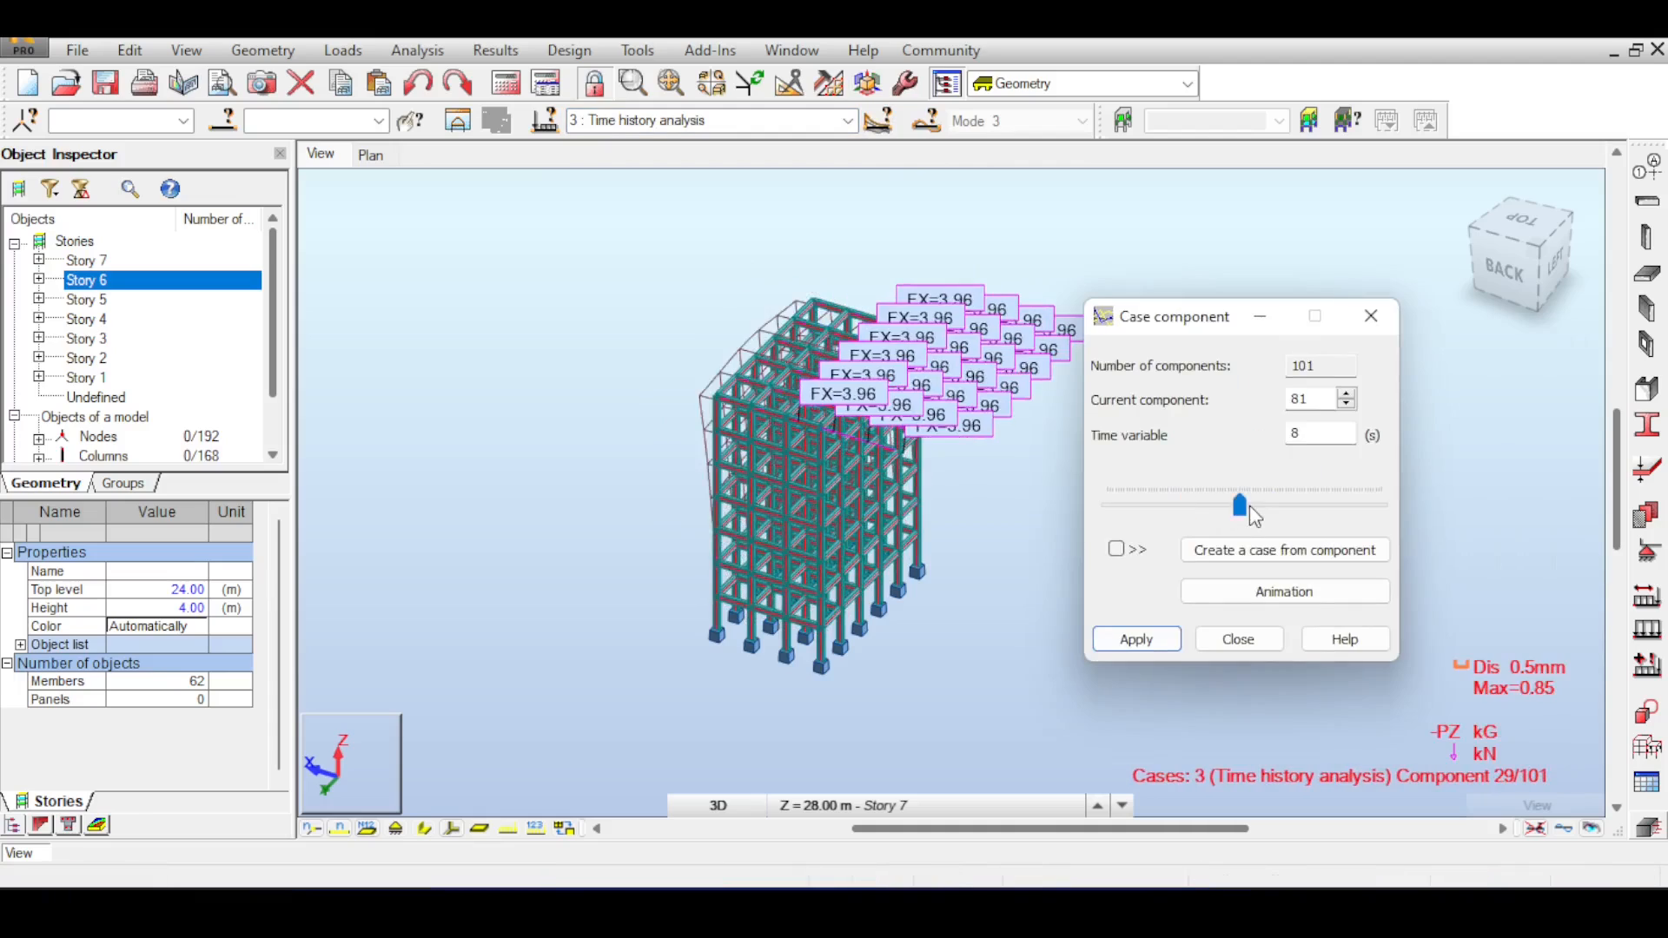
pyautogui.click(1259, 505)
pyautogui.click(1259, 504)
pyautogui.click(1258, 505)
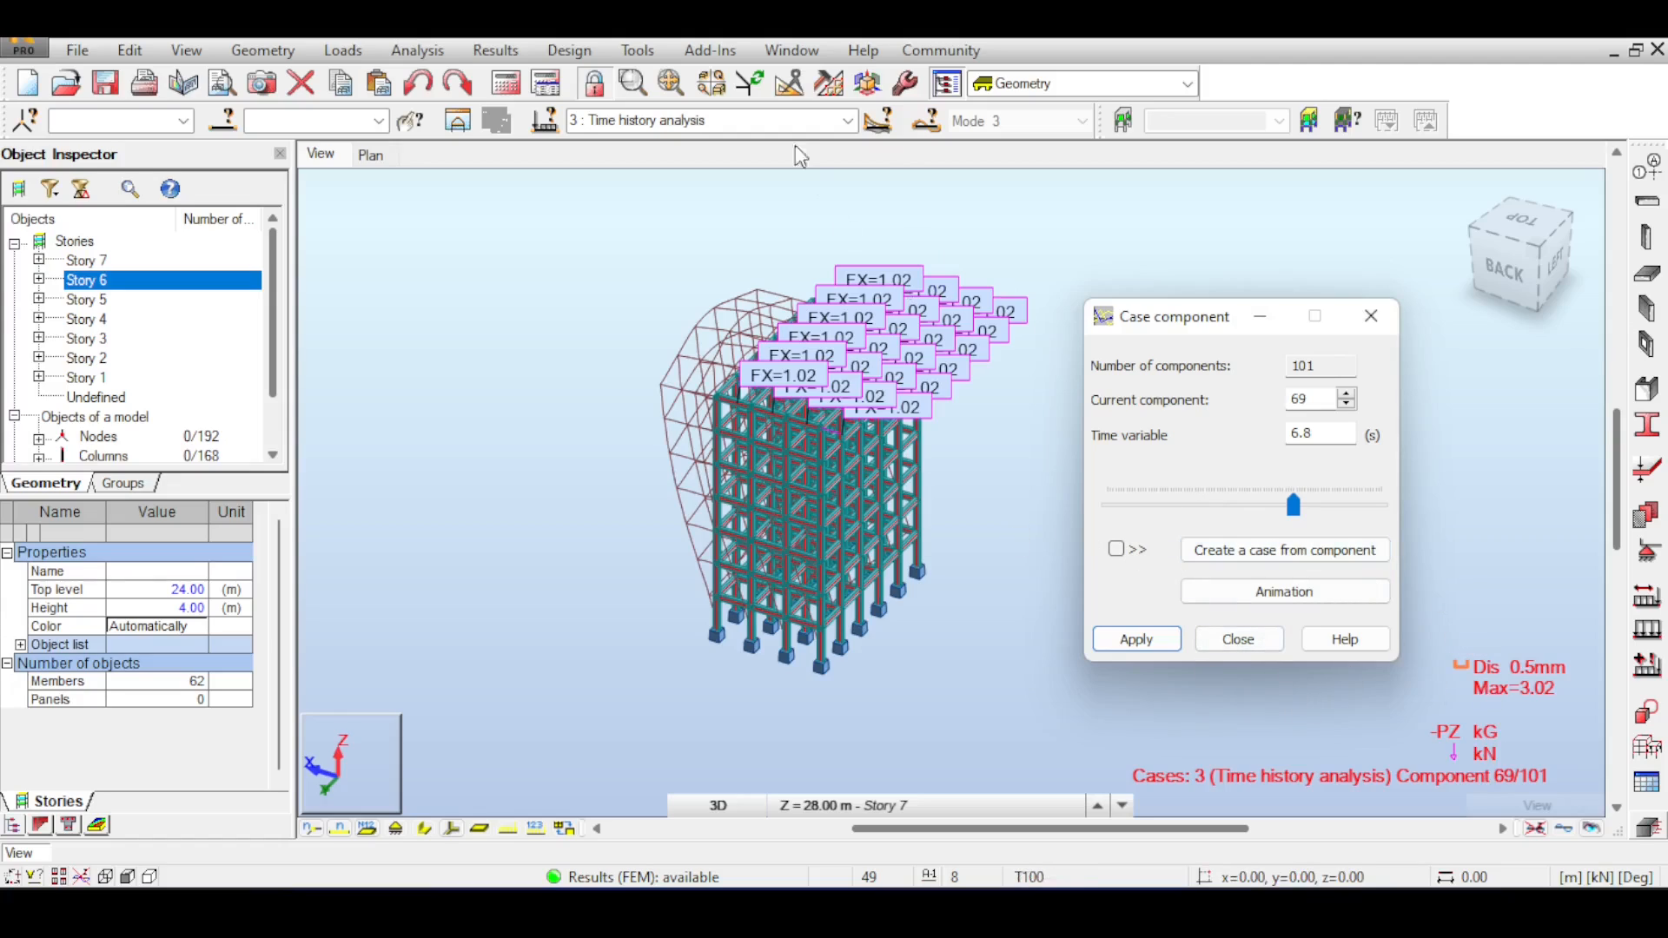
# Return the display to load case 1 : DL1 and move the case component window clear of the loads.
pyautogui.click(848, 122)
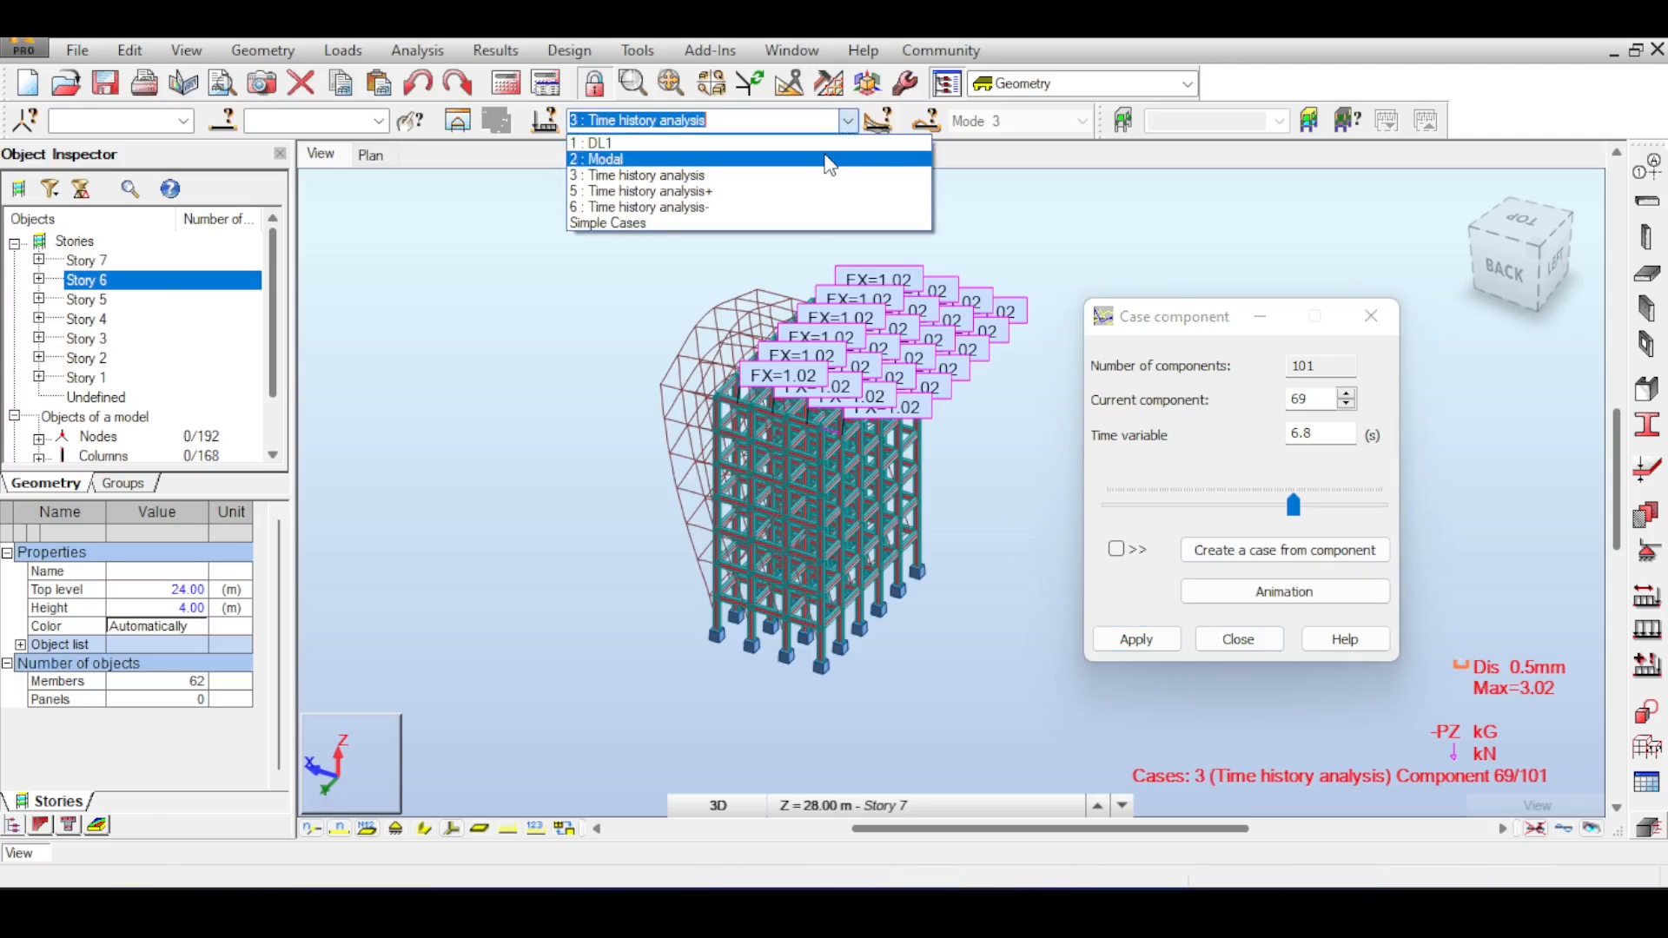
pyautogui.click(847, 155)
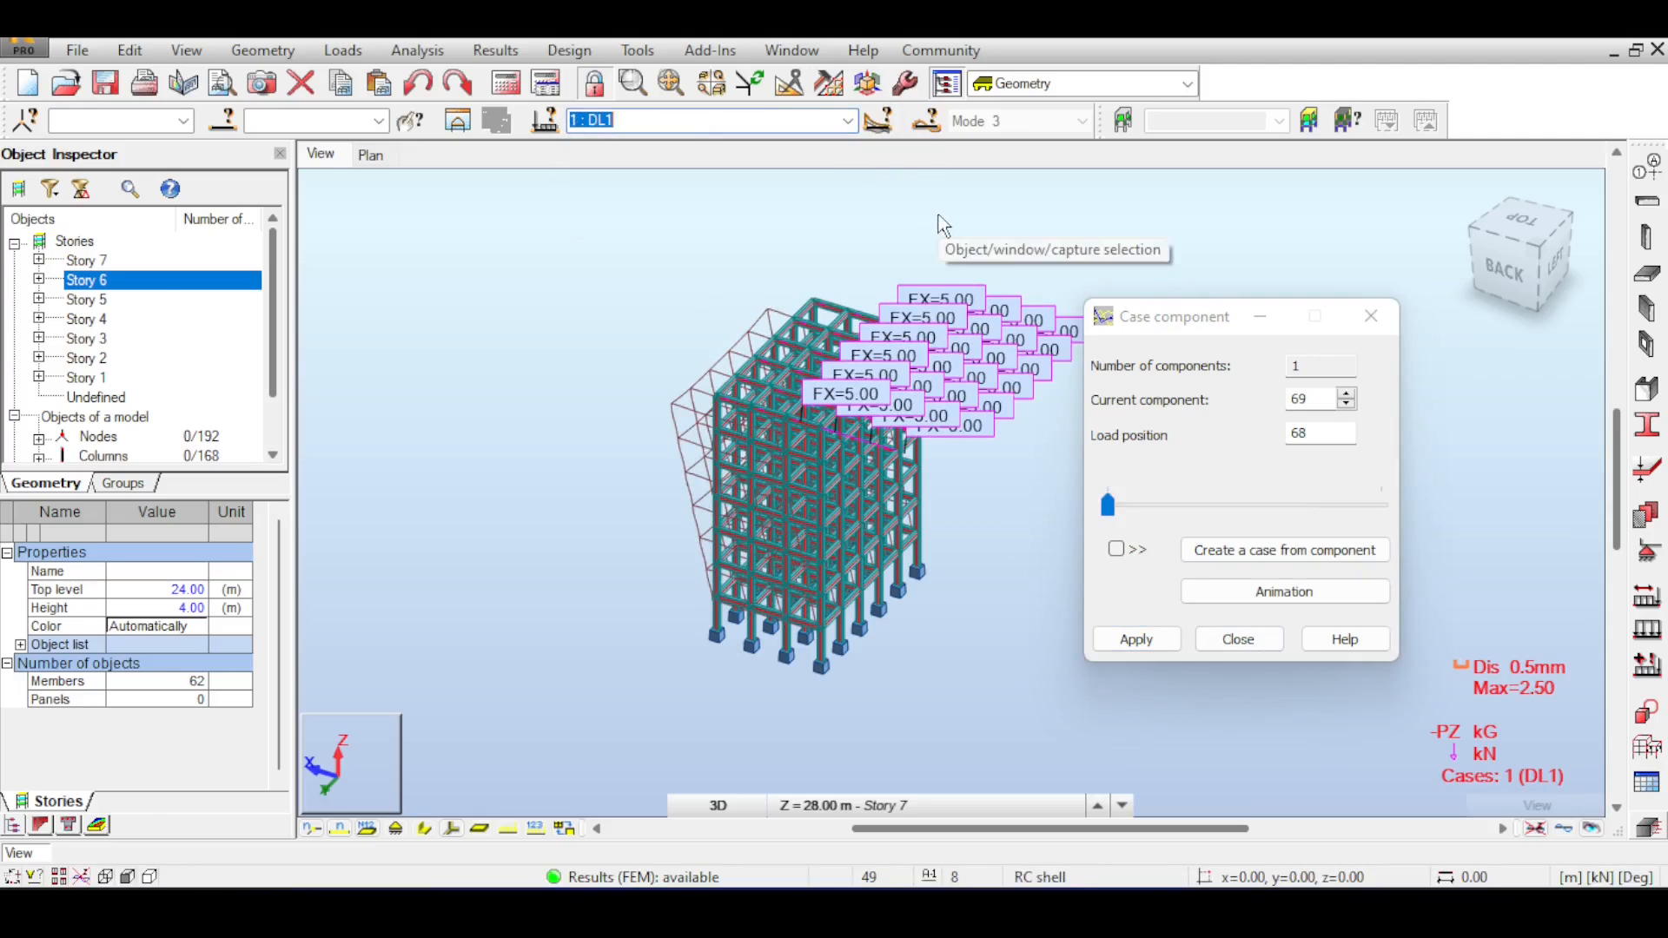
pyautogui.moveTo(1135, 321); pyautogui.dragTo(1218, 244)
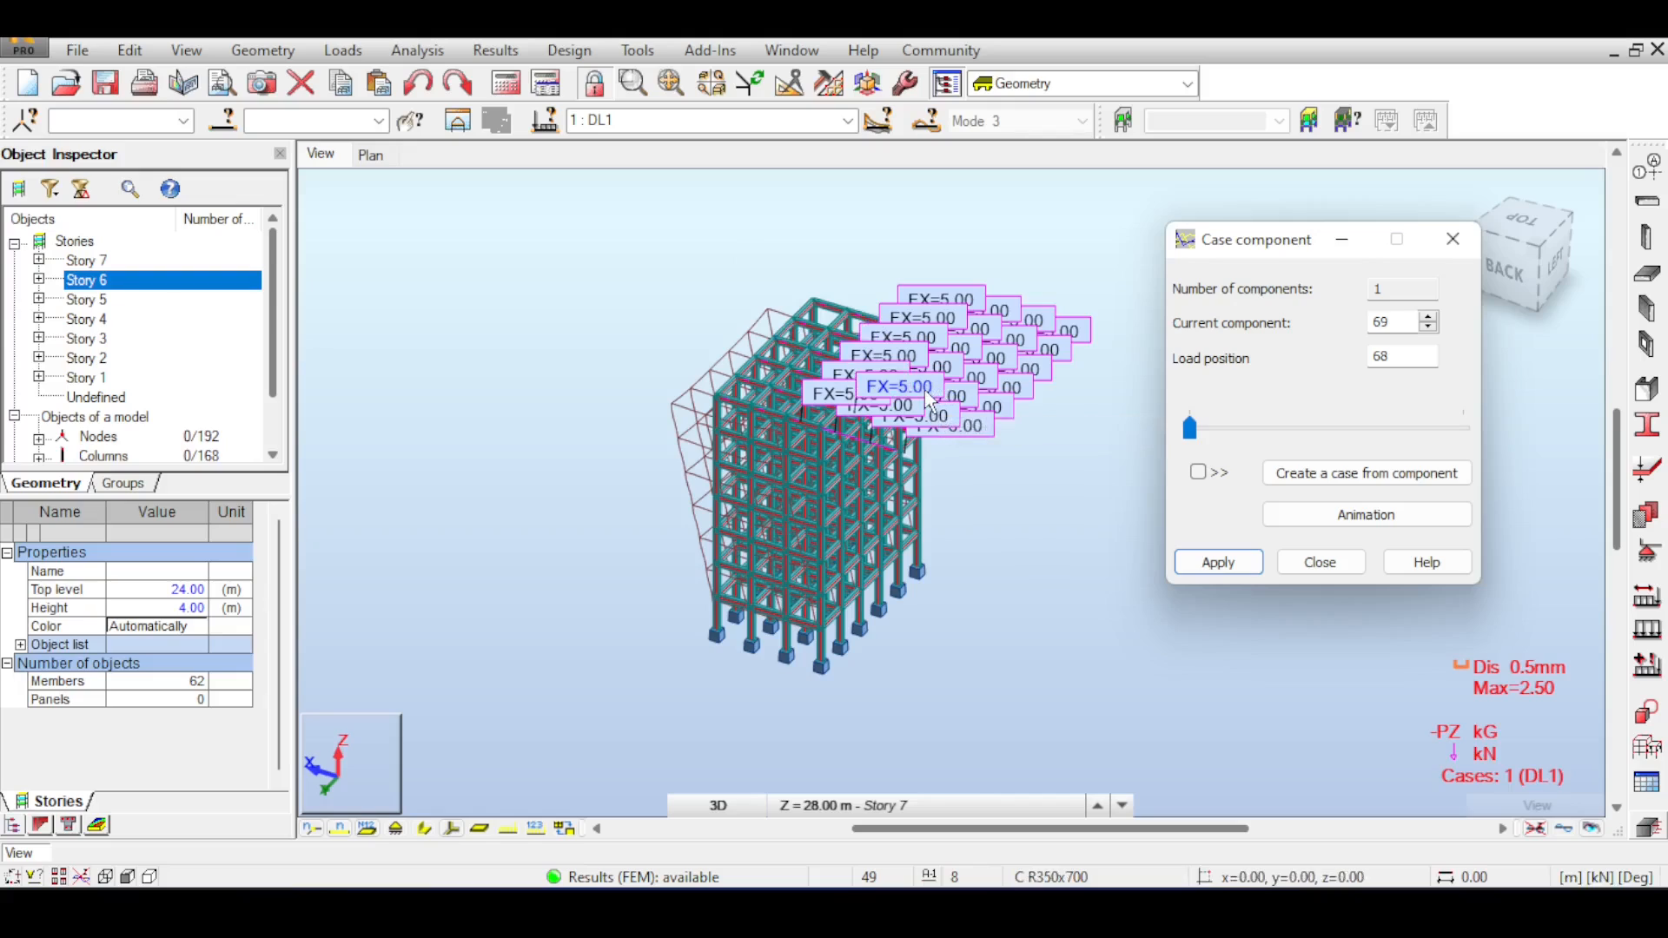